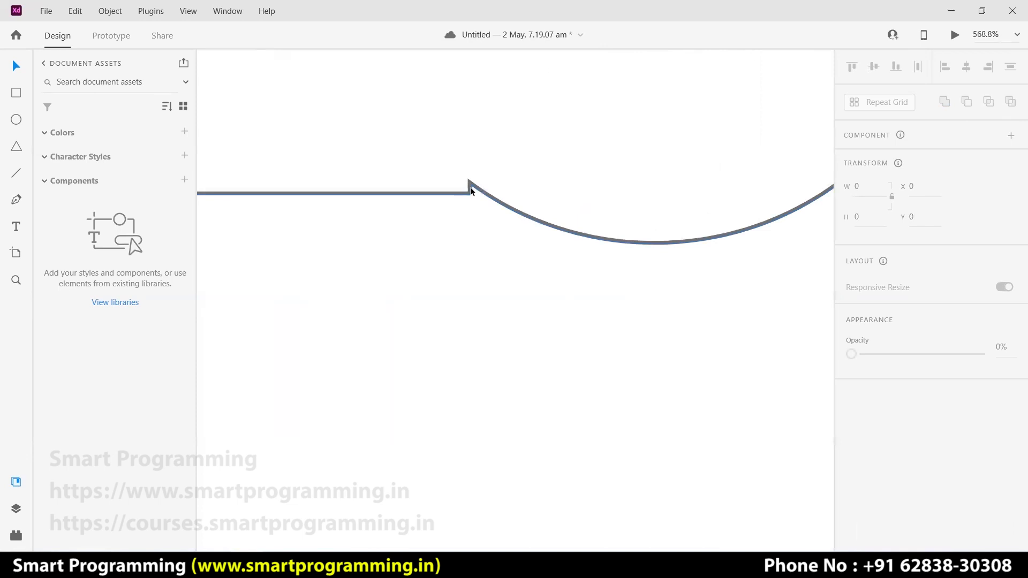
# - Move the circle inside the combined shape slightly toward the rectangle, to about X 153, Y 71
pyautogui.scroll(-10, 527, 214)
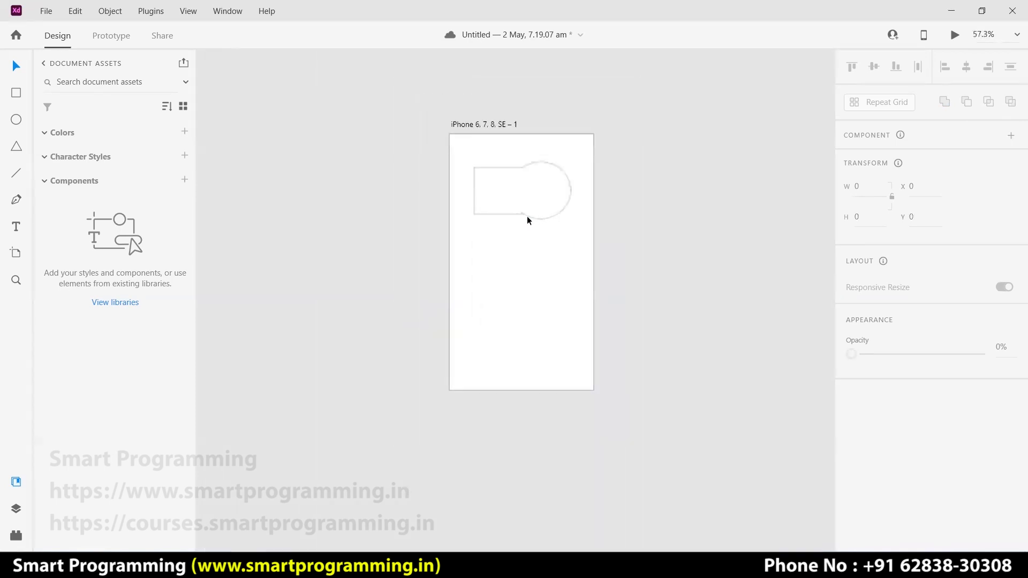
pyautogui.scroll(5, 527, 216)
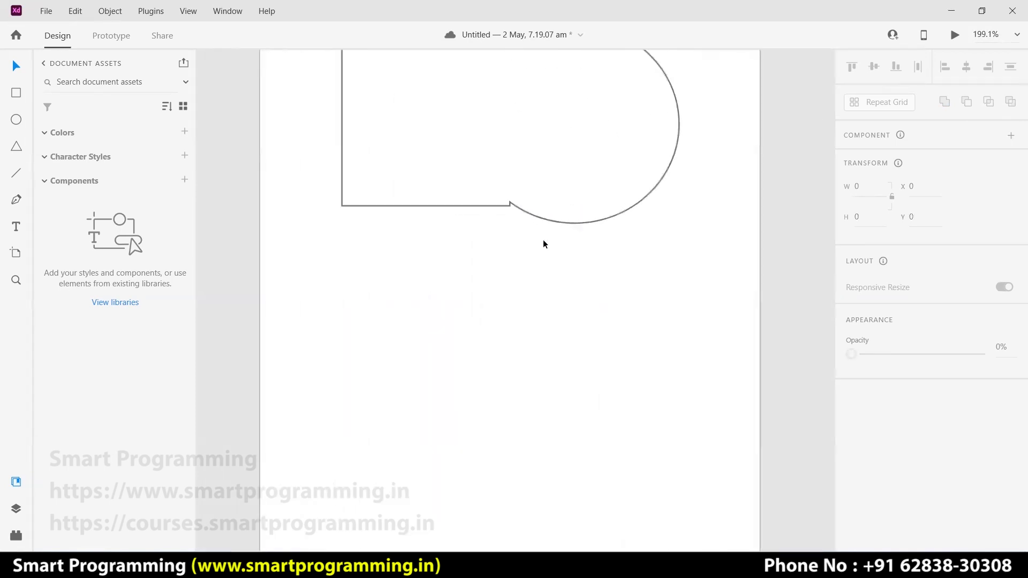
pyautogui.press('space')
pyautogui.moveTo(664, 268); pyautogui.dragTo(657, 374)
pyautogui.doubleClick(555, 244)
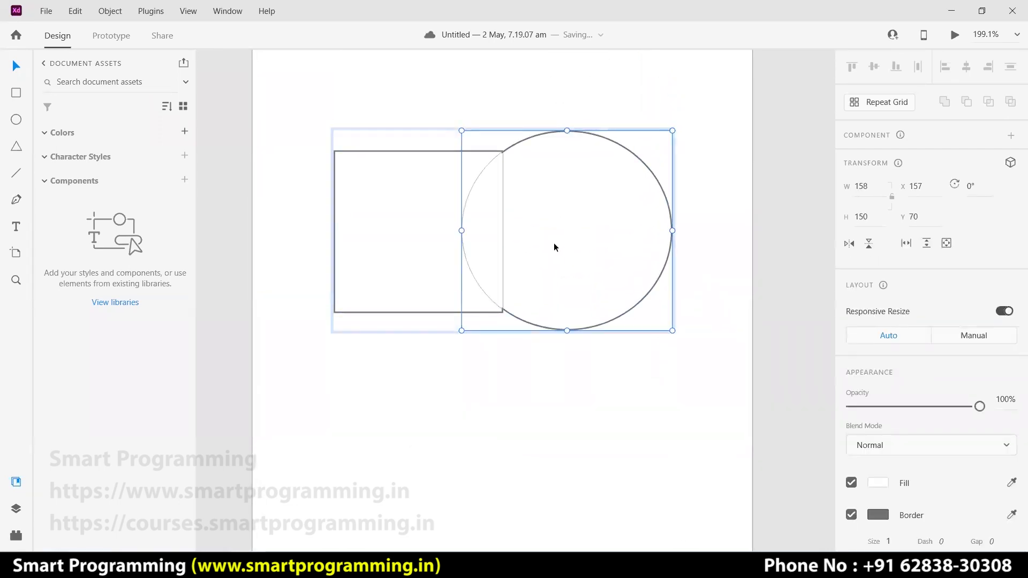
pyautogui.moveTo(554, 244); pyautogui.dragTo(549, 244)
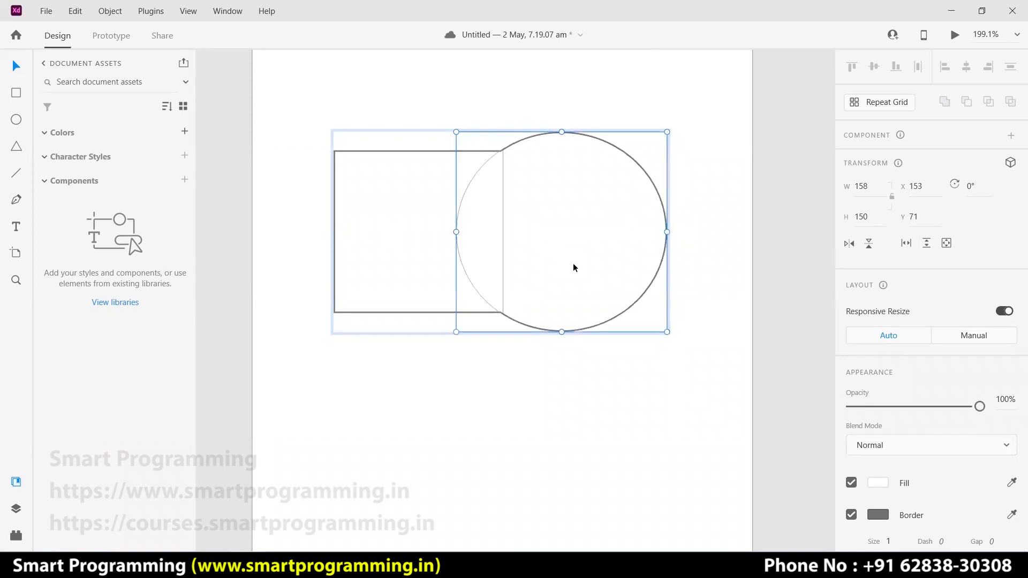
pyautogui.click(601, 365)
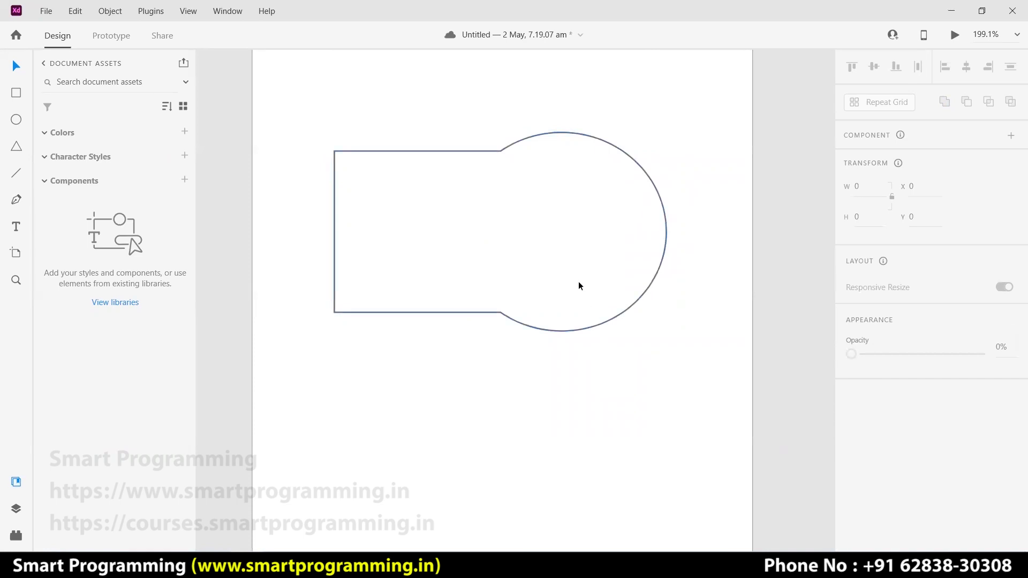
# - Undo the circle's last move and the Add operation that merged it with the rectangle
pyautogui.click(540, 292)
pyautogui.hotkey('ctrl', 'z')
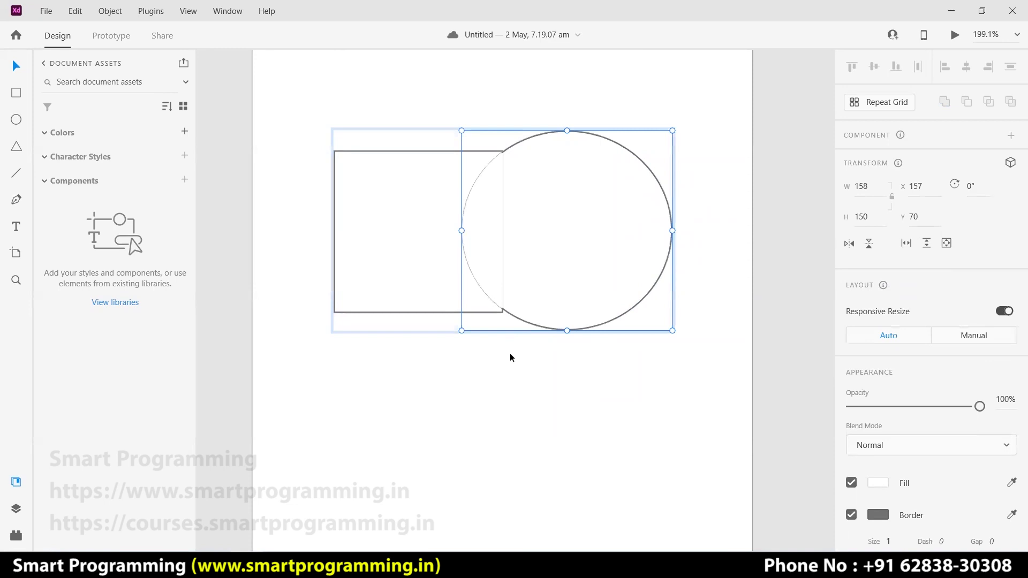
pyautogui.hotkey('ctrl', 'z')
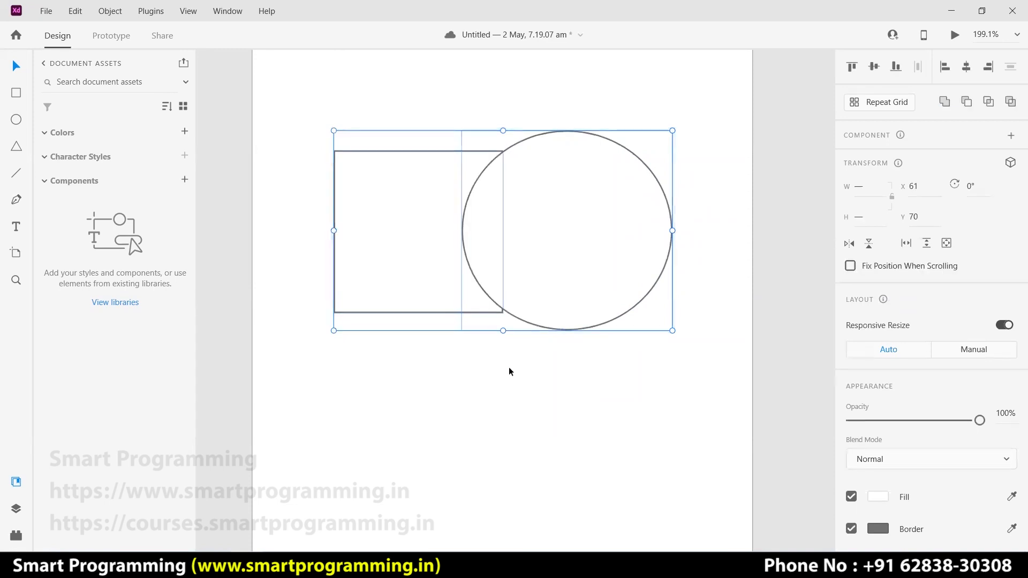
# - Move the separate circle slightly toward the rectangle, to about X 153, Y 71
pyautogui.click(509, 367)
pyautogui.moveTo(557, 267); pyautogui.dragTo(552, 271)
pyautogui.click(495, 362)
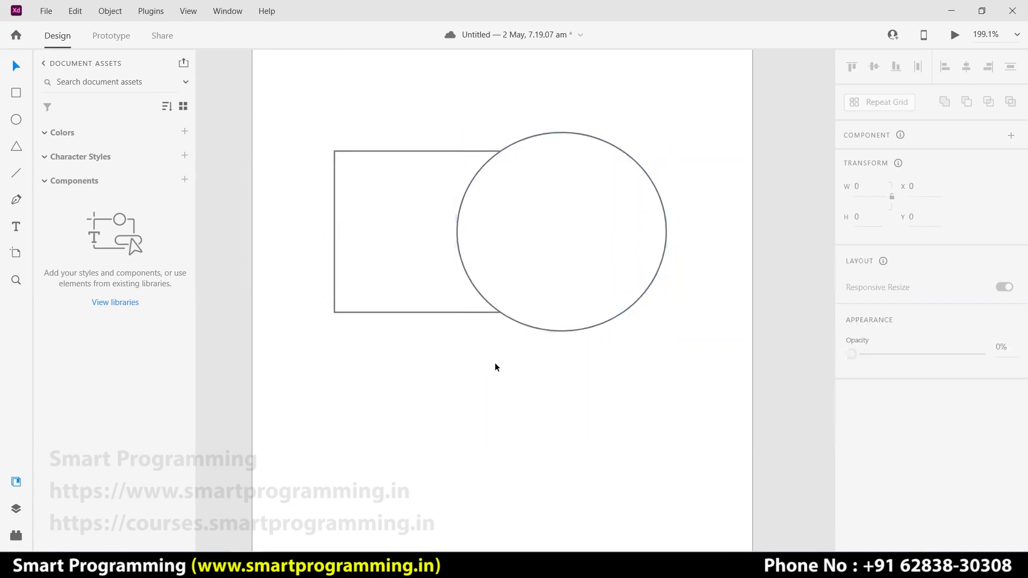
# - Try subtracting the circle from the rectangle, and combine the two shapes with Add instead
pyautogui.moveTo(523, 318); pyautogui.dragTo(554, 278)
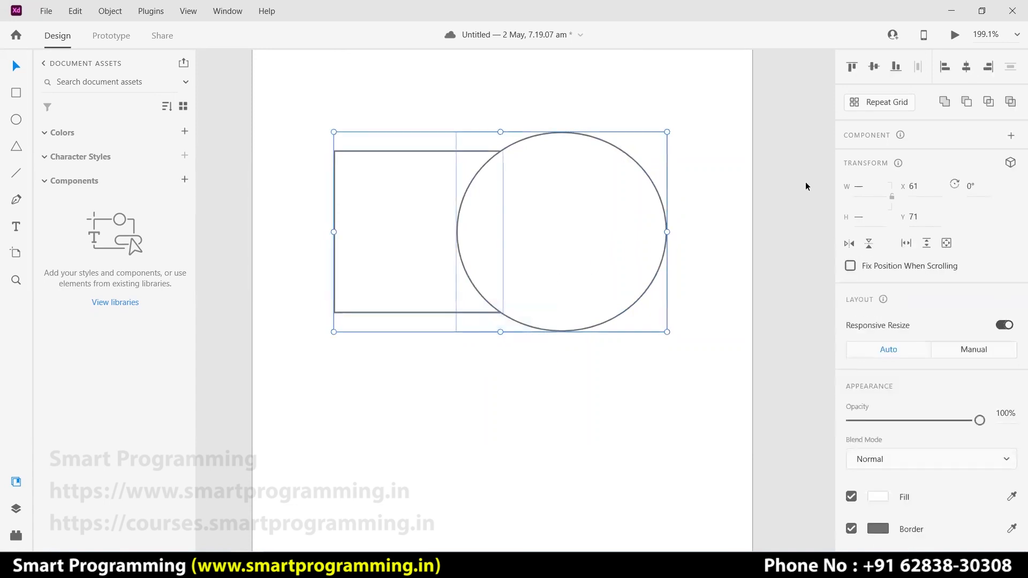
pyautogui.click(967, 105)
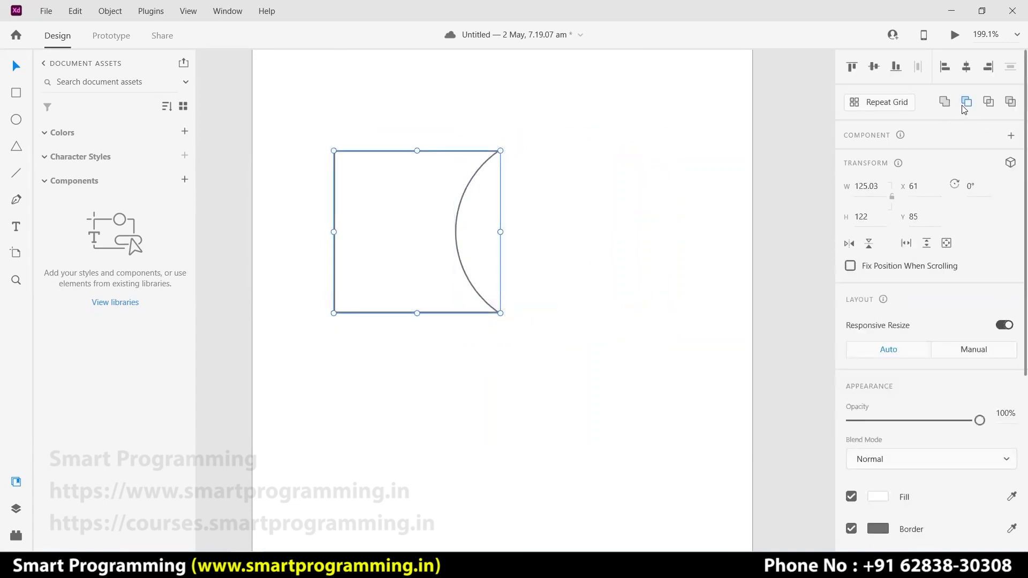
pyautogui.click(945, 105)
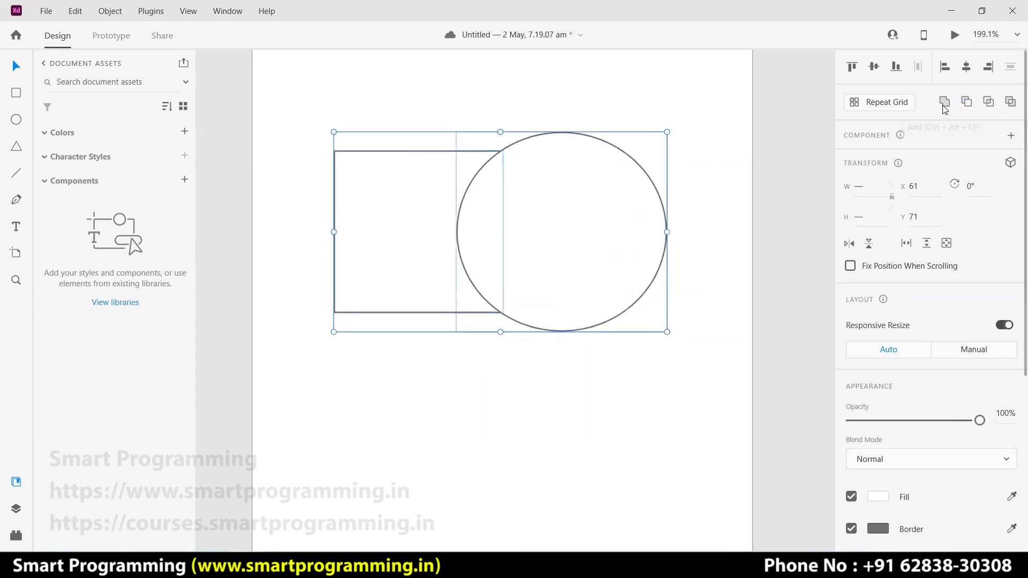
pyautogui.click(583, 384)
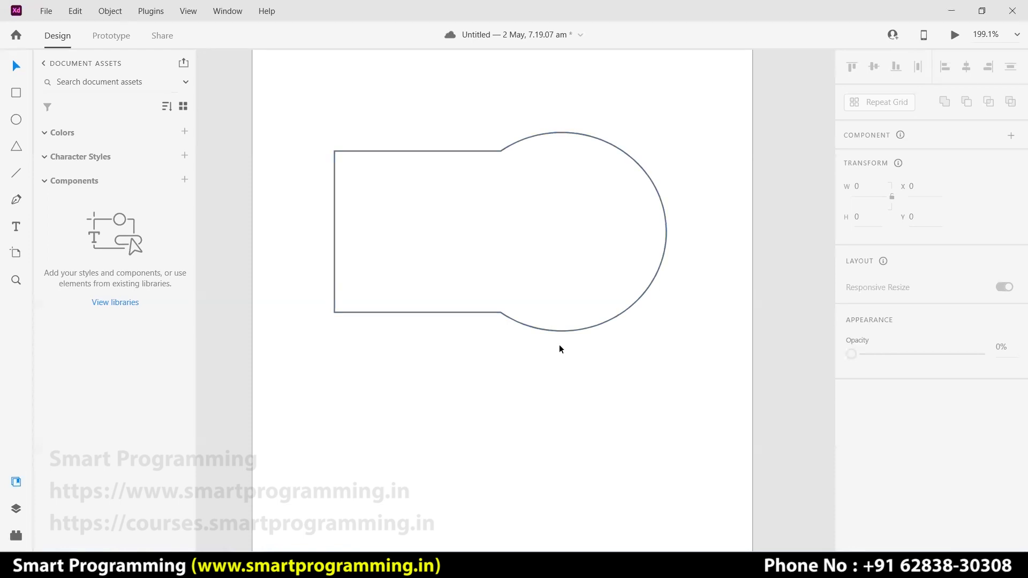
# - Edit the combined shape by moving its inner circle over the rectangle to about X 89, Y 71, and save the document
pyautogui.doubleClick(569, 247)
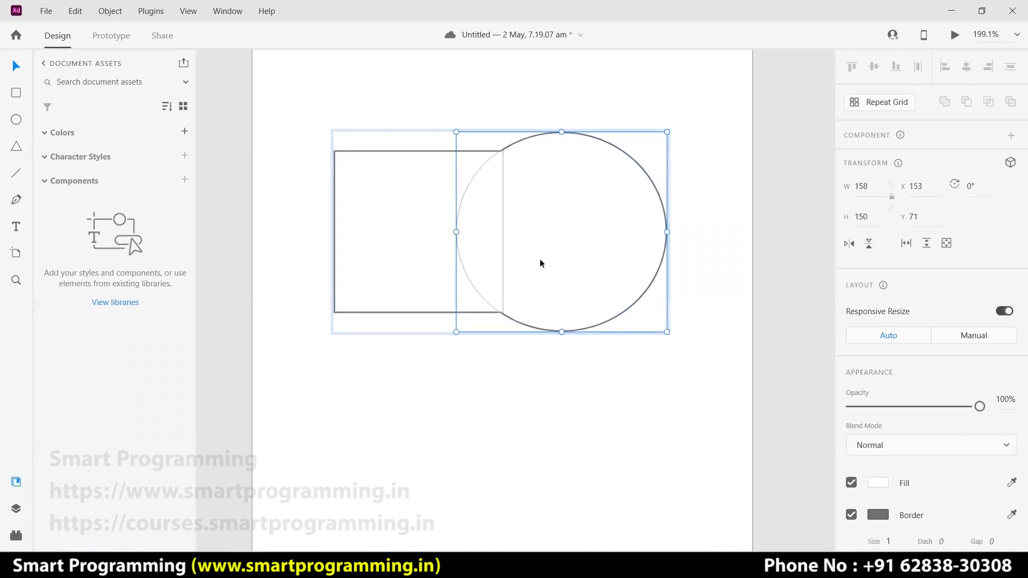
pyautogui.click(401, 241)
pyautogui.doubleClick(402, 244)
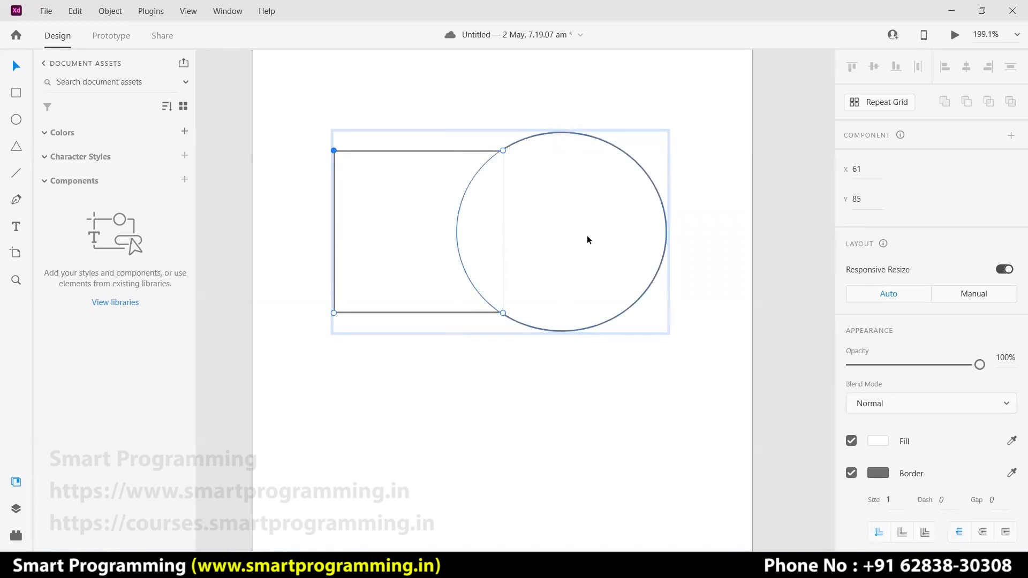
pyautogui.click(572, 254)
pyautogui.click(600, 349)
pyautogui.click(590, 245)
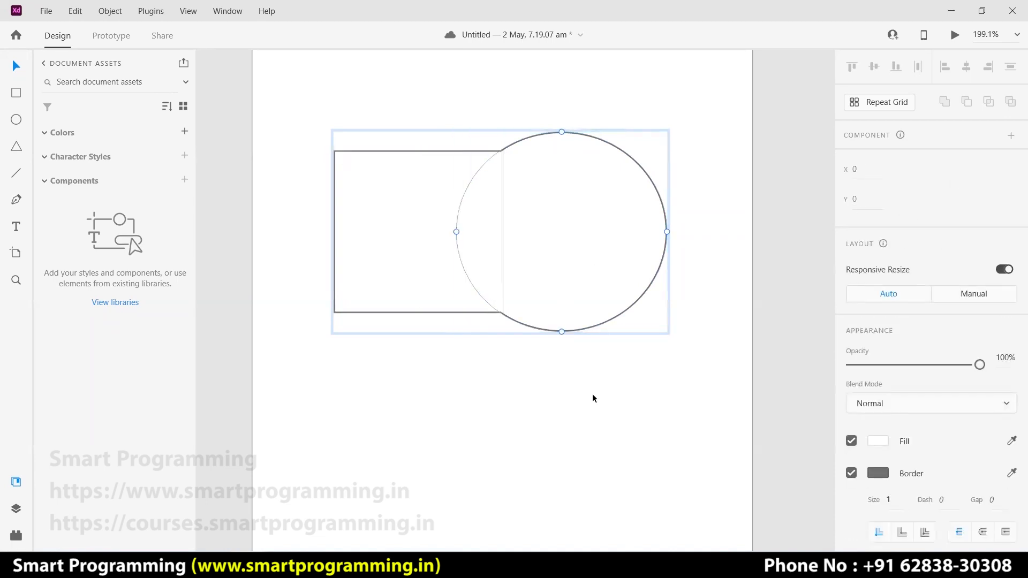
pyautogui.press('Escape')
pyautogui.moveTo(563, 265); pyautogui.dragTo(480, 265)
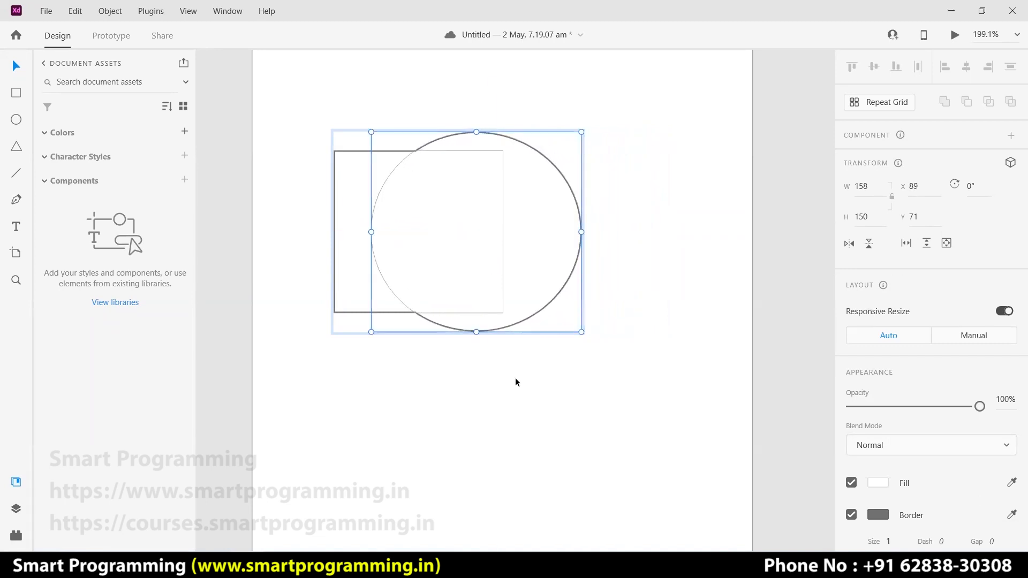
pyautogui.hotkey('ctrl', 'alt', 'u')
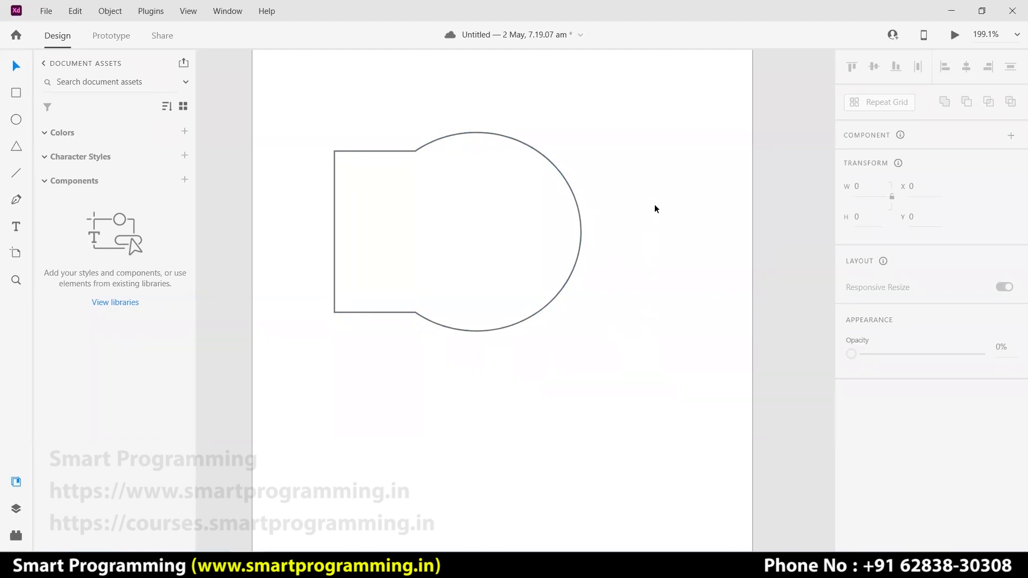
pyautogui.moveTo(658, 172); pyautogui.dragTo(659, 361)
pyautogui.hotkey('ctrl', 's')
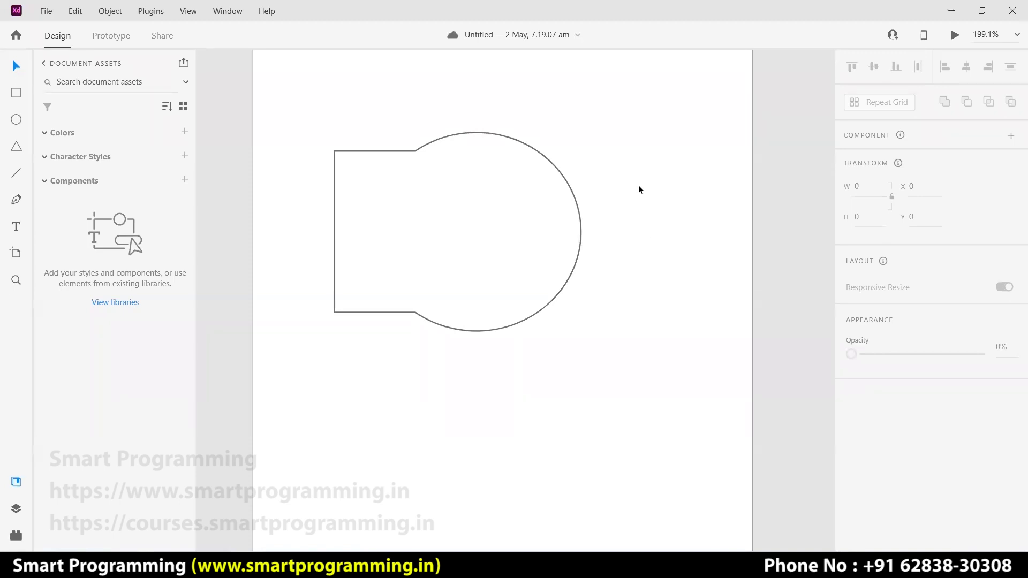
# - Examine the combined shape's outline up close, including where the rectangle meets the circle, and return to the whole artboard
pyautogui.moveTo(638, 184); pyautogui.dragTo(678, 159)
pyautogui.moveTo(660, 327); pyautogui.dragTo(466, 326)
pyautogui.moveTo(625, 307); pyautogui.dragTo(589, 331)
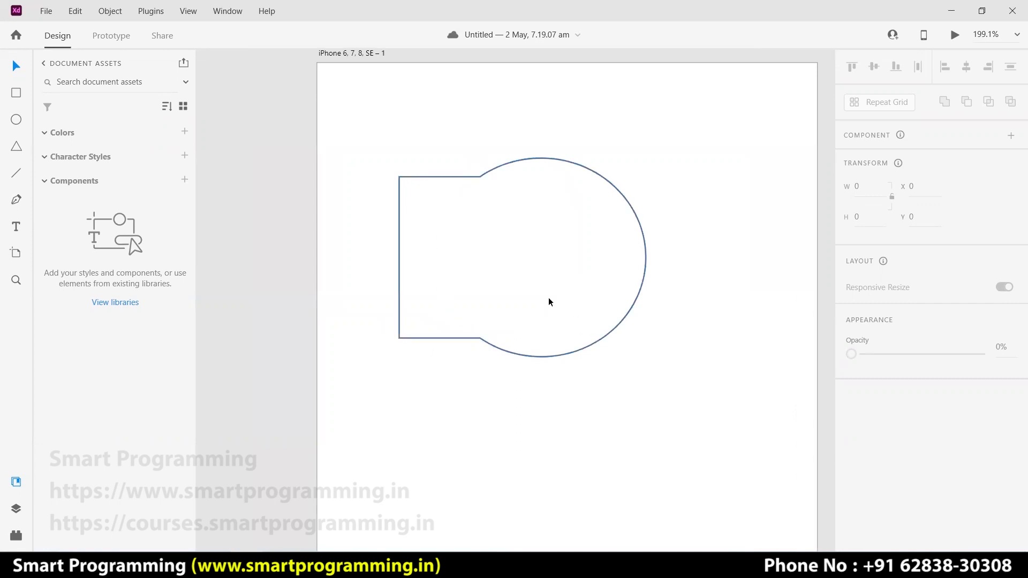
pyautogui.scroll(5, 549, 302)
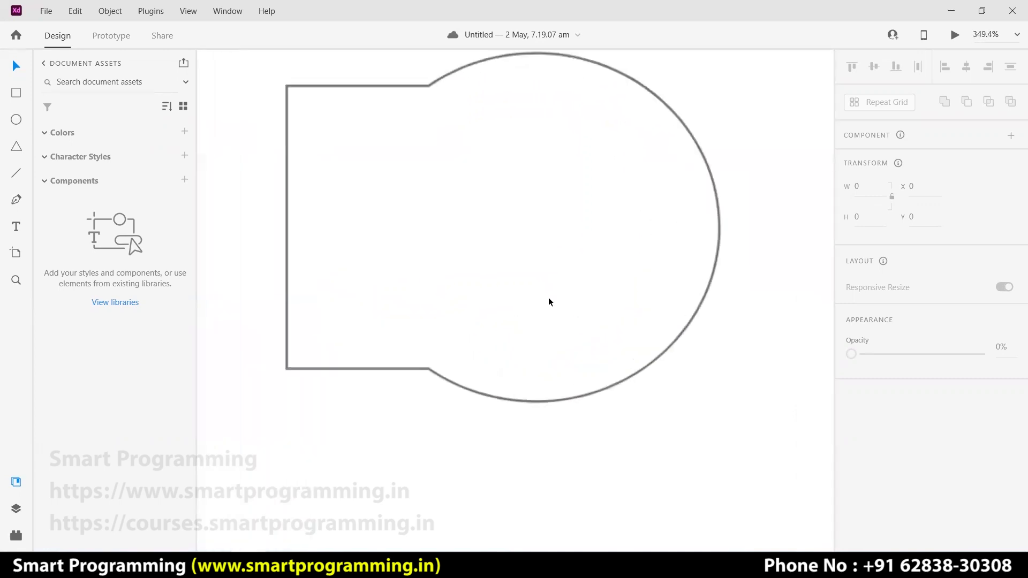
pyautogui.scroll(-2, 548, 302)
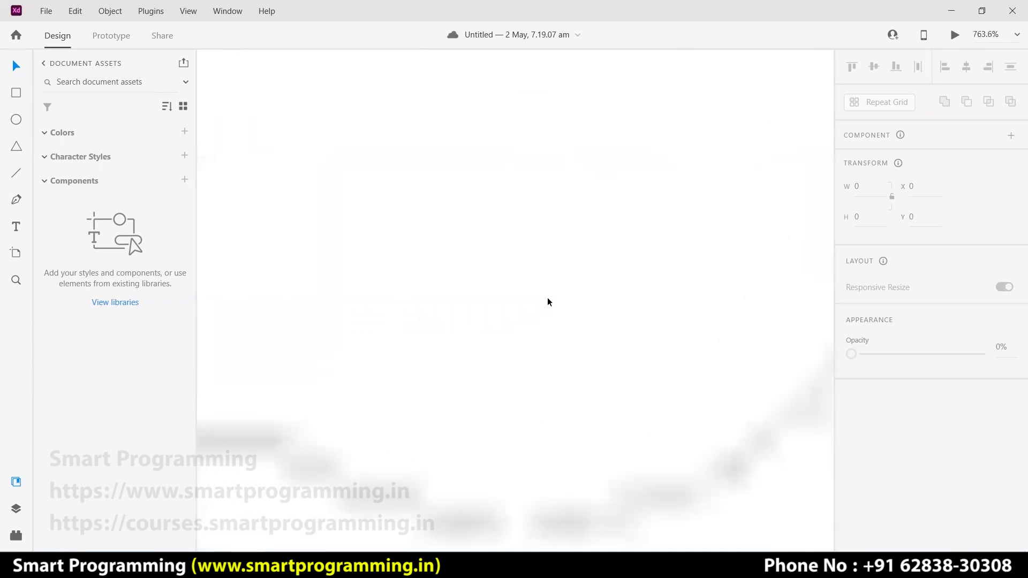
pyautogui.scroll(-5, 546, 302)
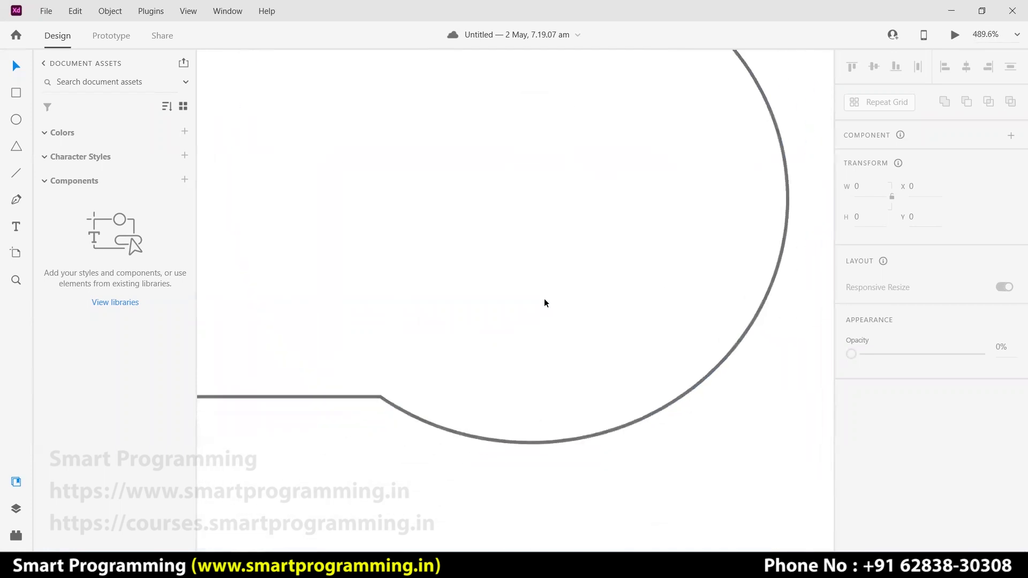
pyautogui.scroll(5, 545, 303)
pyautogui.scroll(-4, 546, 303)
pyautogui.scroll(3, 546, 303)
pyautogui.scroll(-1, 545, 302)
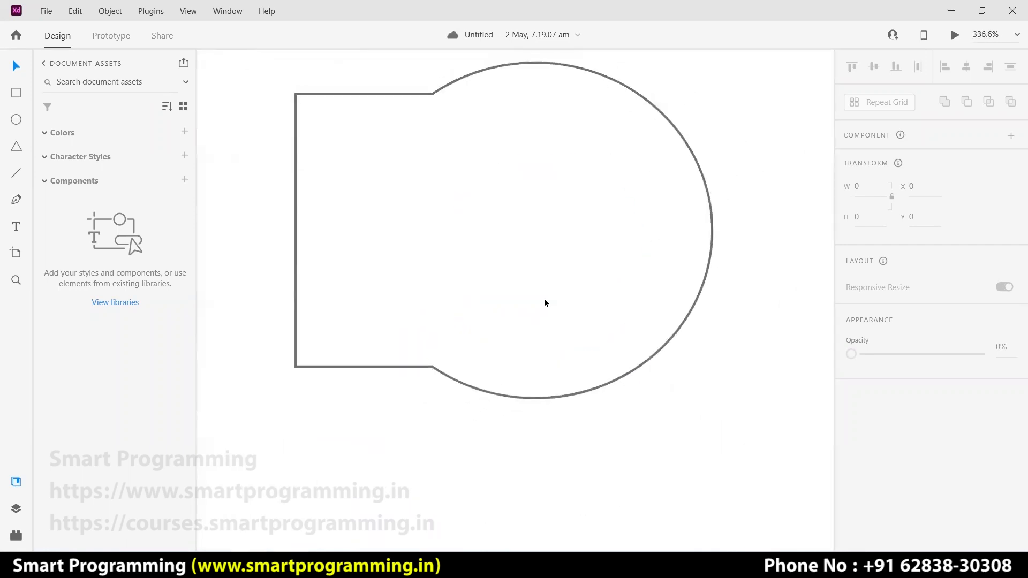
pyautogui.moveTo(702, 252); pyautogui.dragTo(615, 305)
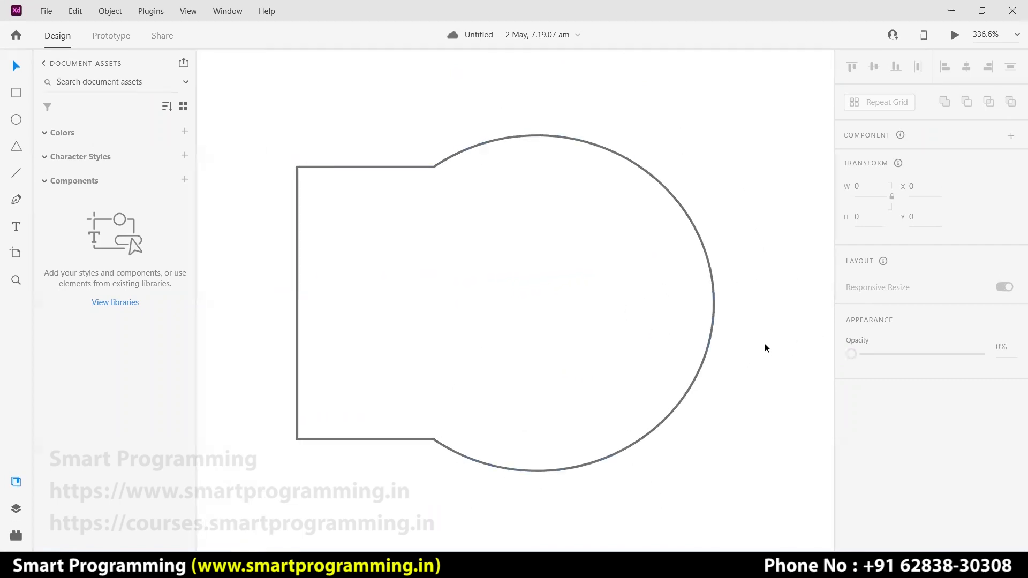
pyautogui.hotkey('ctrl', '0')
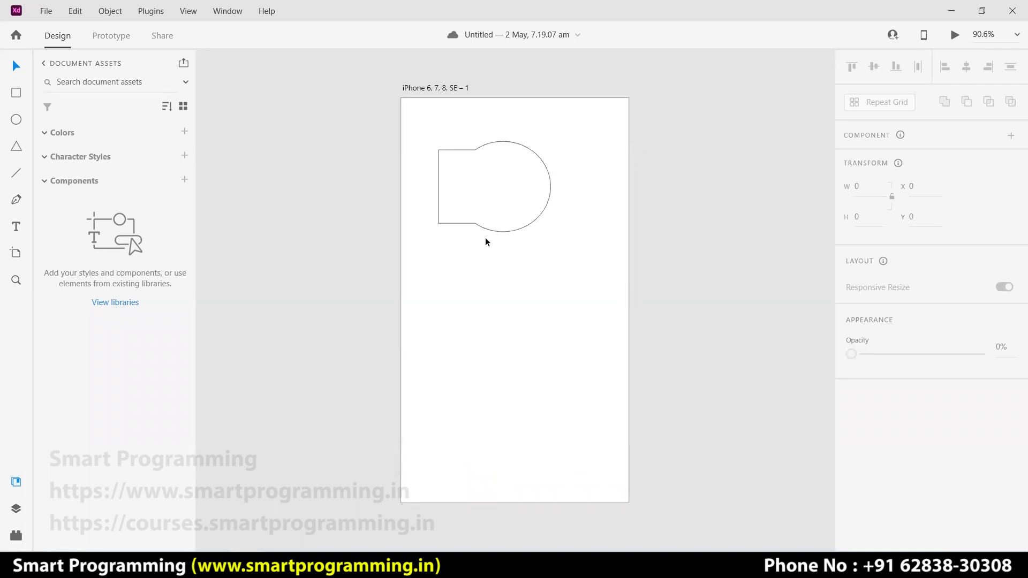
# - Delete the combined rectangle-and-circle shape from the artboard
pyautogui.moveTo(503, 184); pyautogui.dragTo(508, 180)
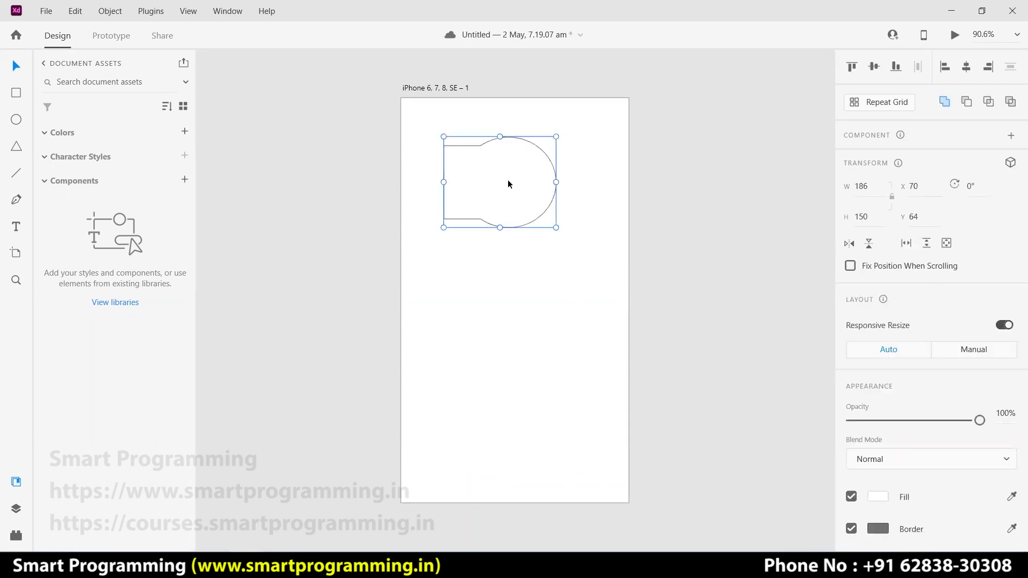
pyautogui.press('Delete')
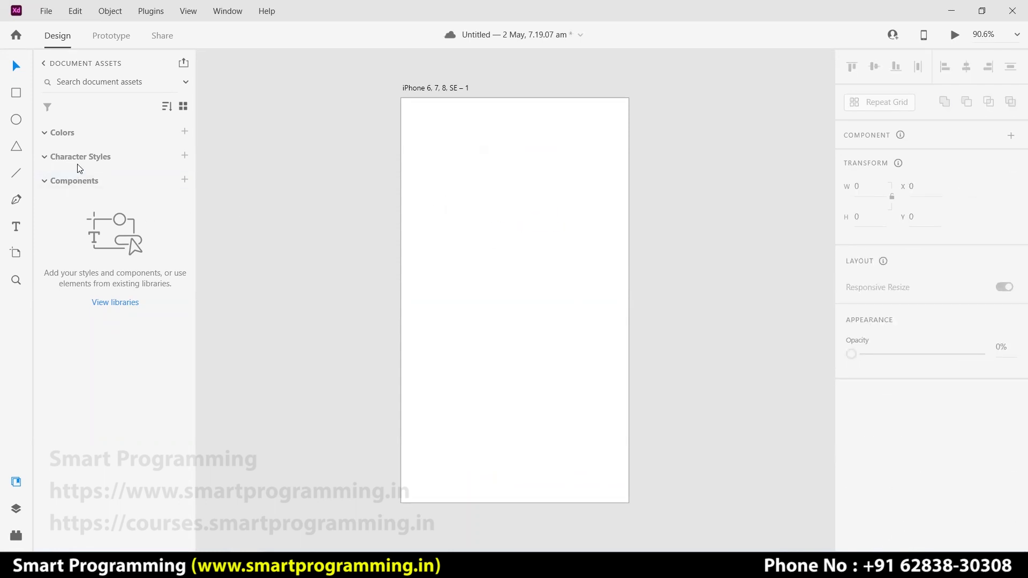
# - Show the document's layers and rename the iPhone artboard as Home
pyautogui.click(16, 93)
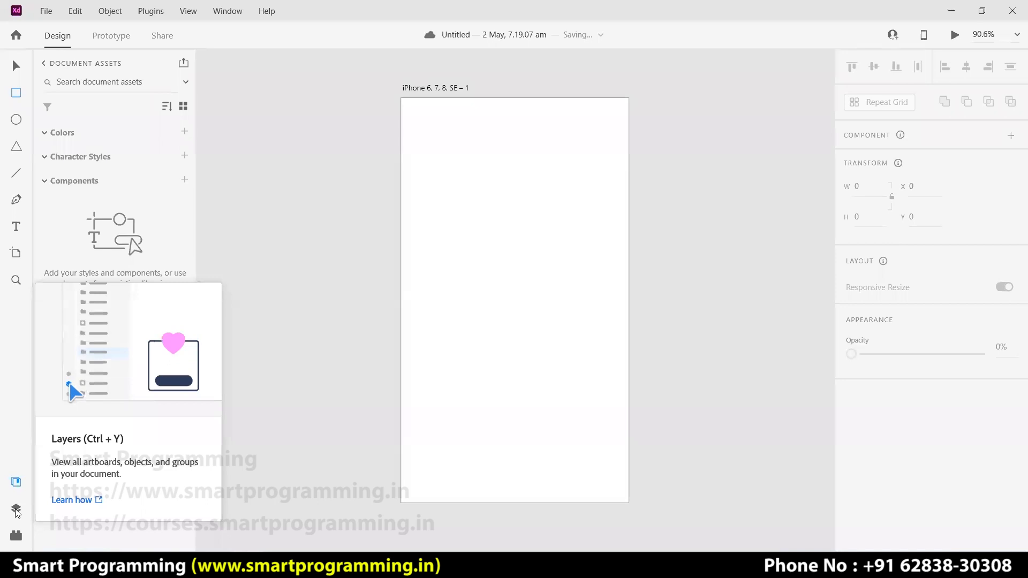
pyautogui.click(16, 510)
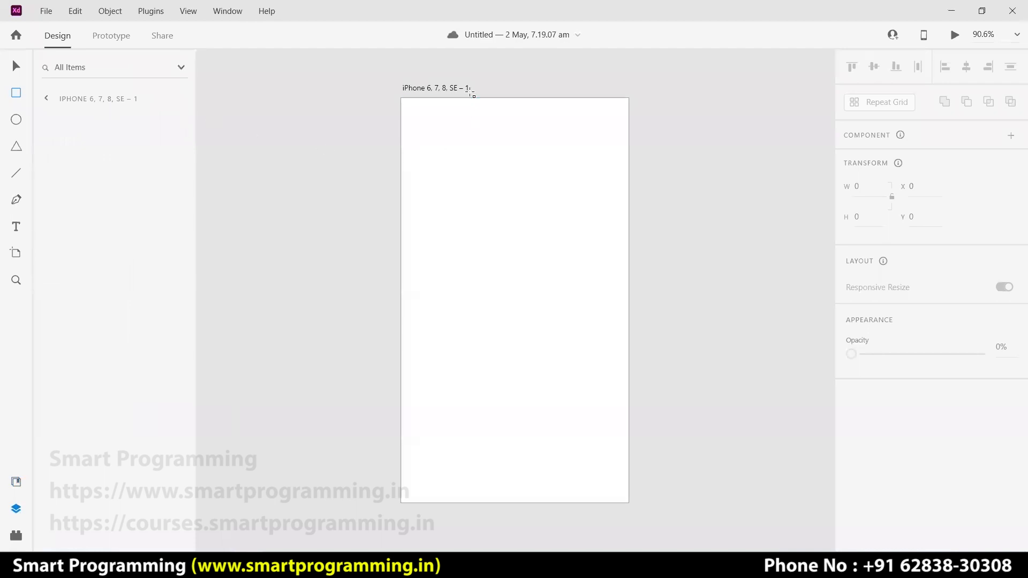
pyautogui.doubleClick(445, 88)
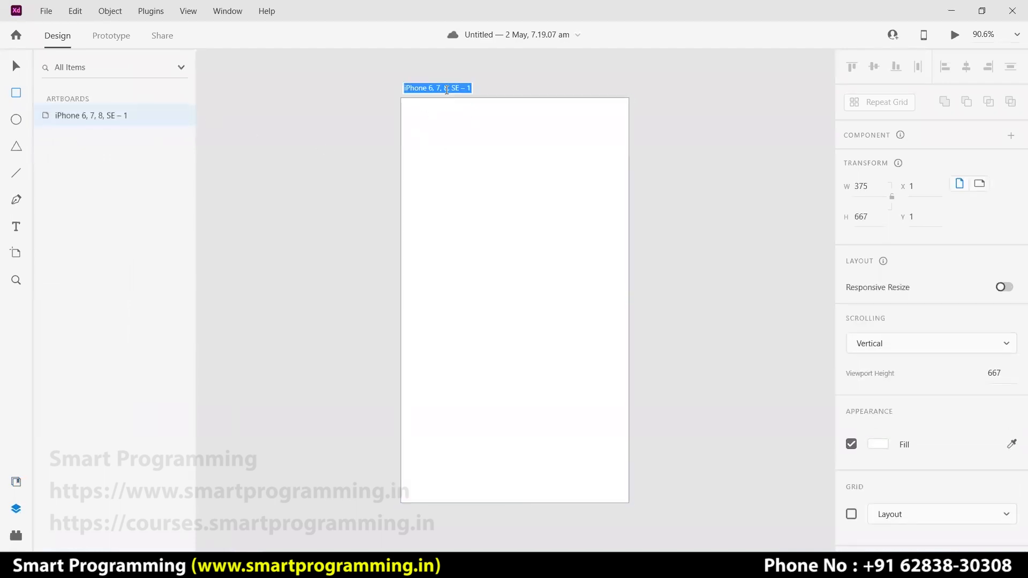
pyautogui.write('Hmoe')
pyautogui.press('BackSpace')
pyautogui.press('BackSpace')
pyautogui.press('BackSpace')
pyautogui.write('ome')
pyautogui.press('Return')
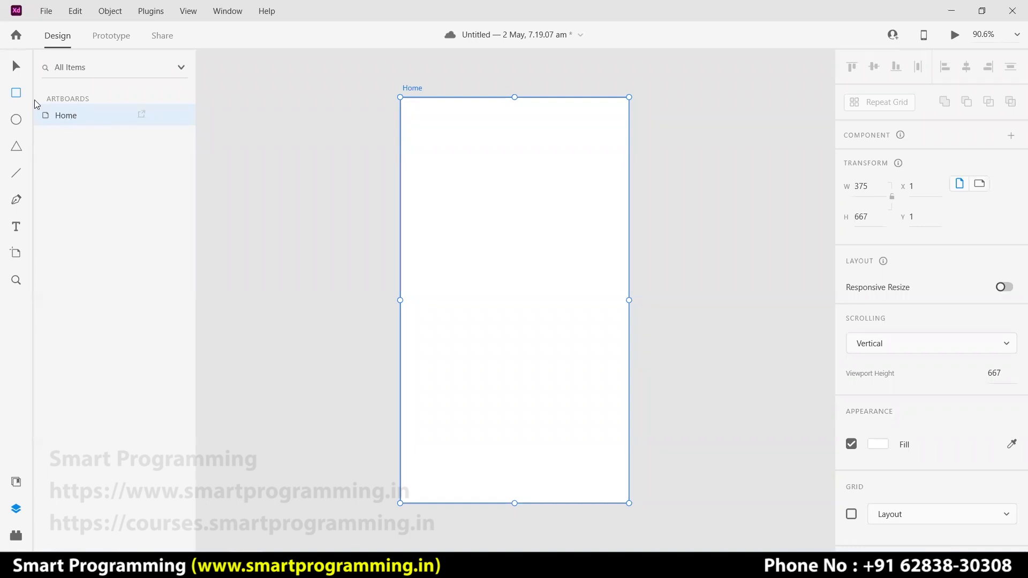
# - Draw a rectangle about 237 by 59 near the artboard's upper edge and an ellipse about 113 by 112 below it
pyautogui.moveTo(435, 143)
pyautogui.mouseDown()
pyautogui.moveTo(524, 225)
pyautogui.moveTo(579, 180)
pyautogui.mouseUp()
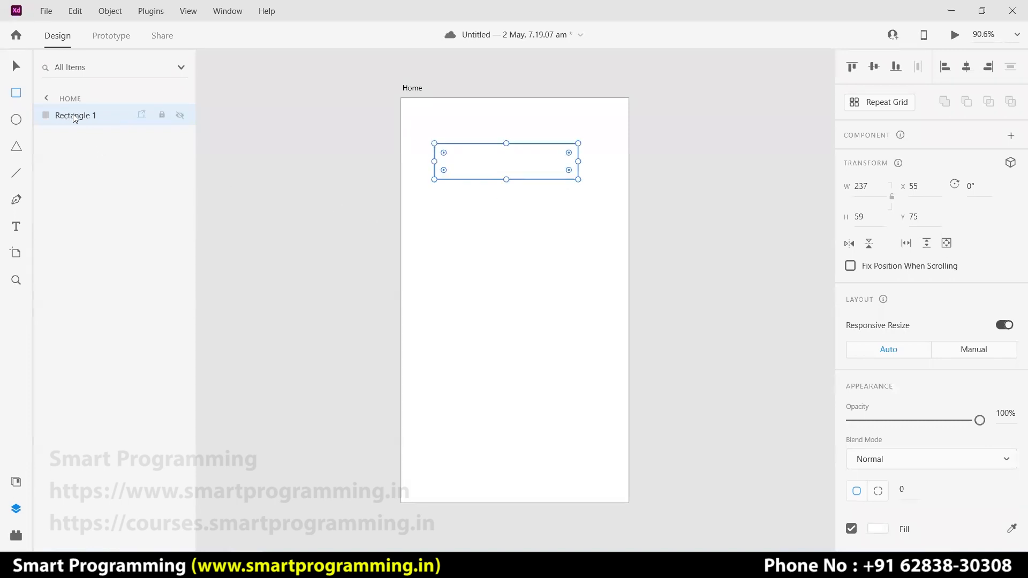
pyautogui.click(17, 118)
pyautogui.moveTo(450, 211); pyautogui.dragTo(518, 279)
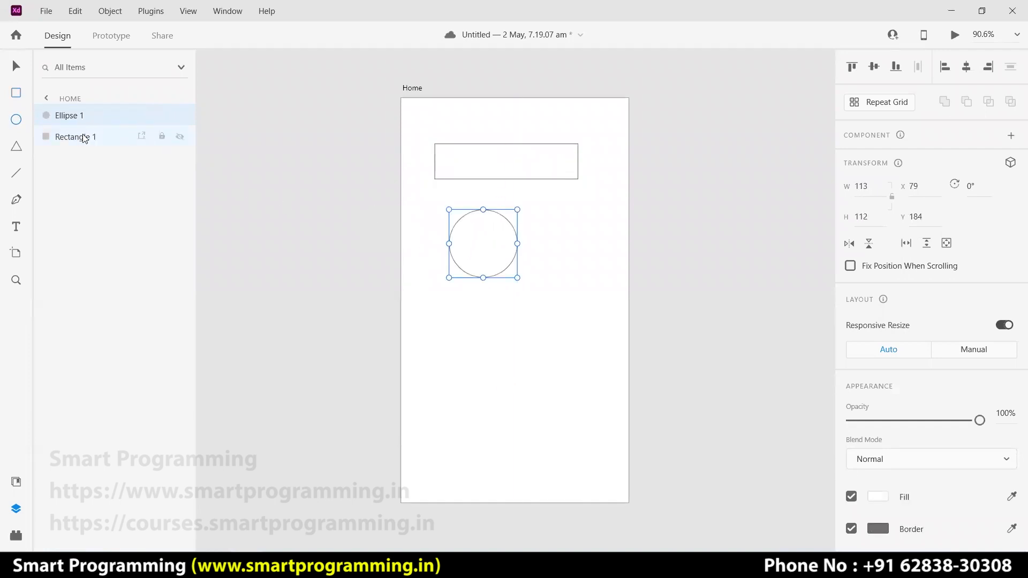
# - Draw a triangle about 174 by 157 overlapping the rectangle and ellipse, and a second rectangle about 302 by 134 over the triangle's lower part
pyautogui.click(17, 147)
pyautogui.moveTo(459, 162); pyautogui.dragTo(568, 259)
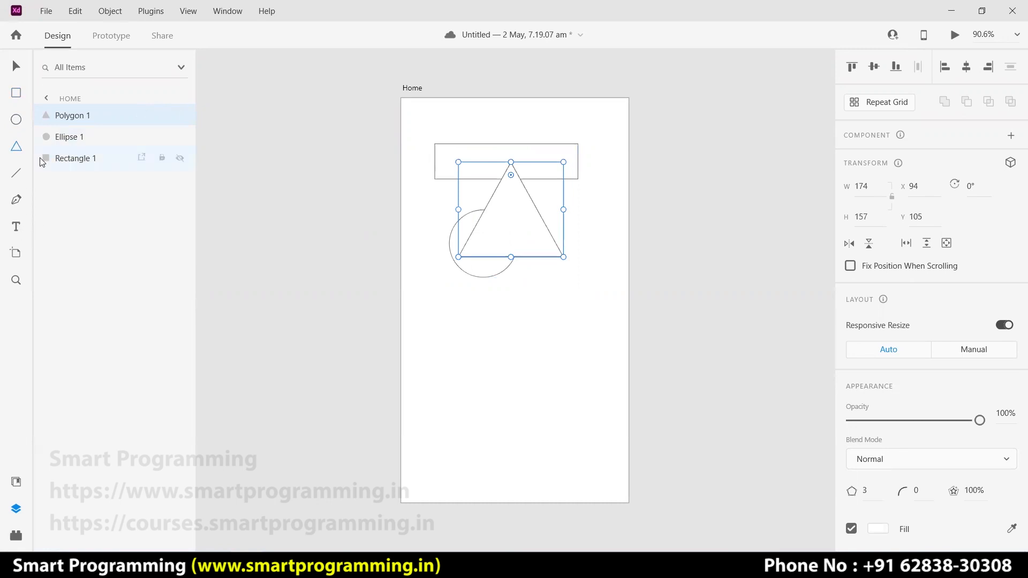
pyautogui.click(16, 94)
pyautogui.moveTo(423, 210); pyautogui.dragTo(607, 292)
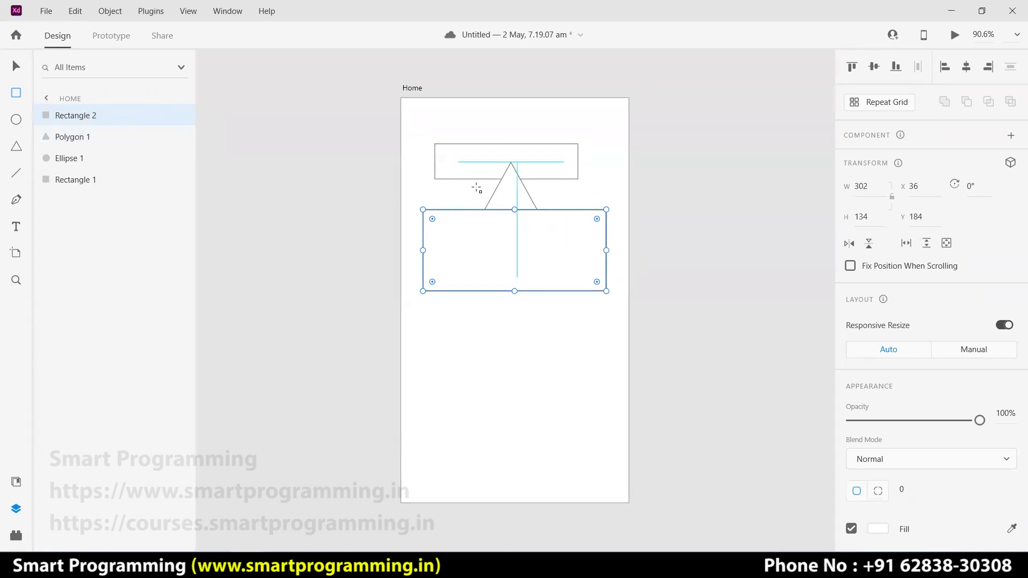
# - Move the 302 by 134 rectangle's layer beneath the ellipse and return it to the top of the layer stack
pyautogui.click(16, 66)
pyautogui.click(591, 341)
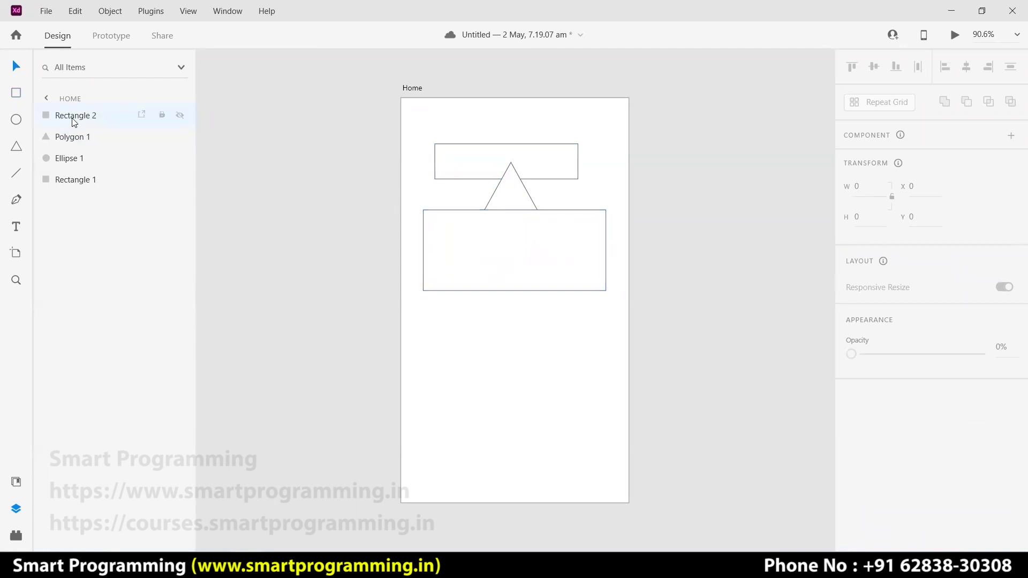
pyautogui.click(507, 235)
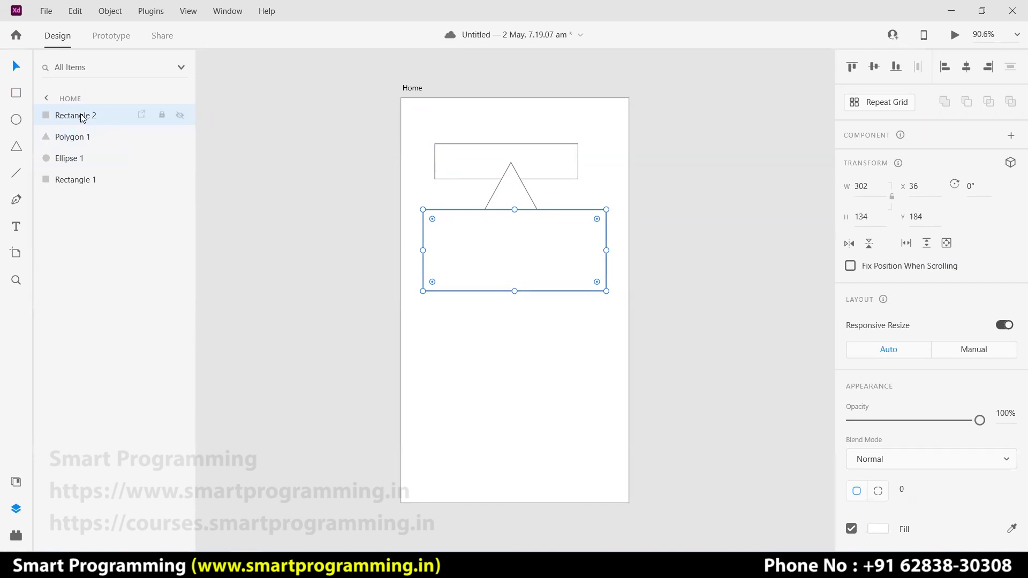
pyautogui.moveTo(84, 116)
pyautogui.mouseDown()
pyautogui.moveTo(83, 148)
pyautogui.moveTo(88, 113)
pyautogui.moveTo(85, 136)
pyautogui.moveTo(59, 141)
pyautogui.moveTo(75, 156)
pyautogui.moveTo(70, 168)
pyautogui.mouseUp()
pyautogui.click(547, 335)
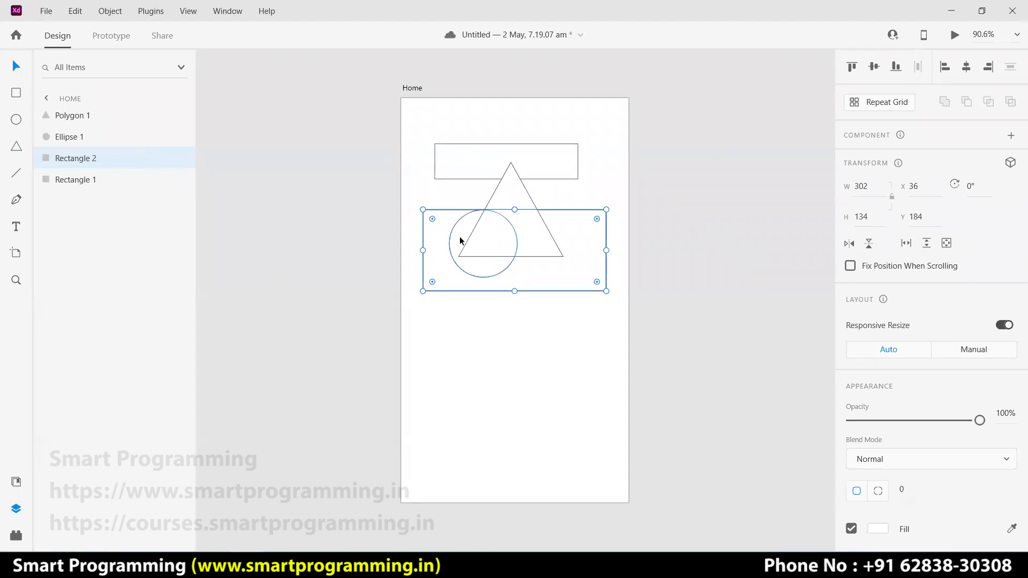
pyautogui.moveTo(75, 159); pyautogui.dragTo(82, 112)
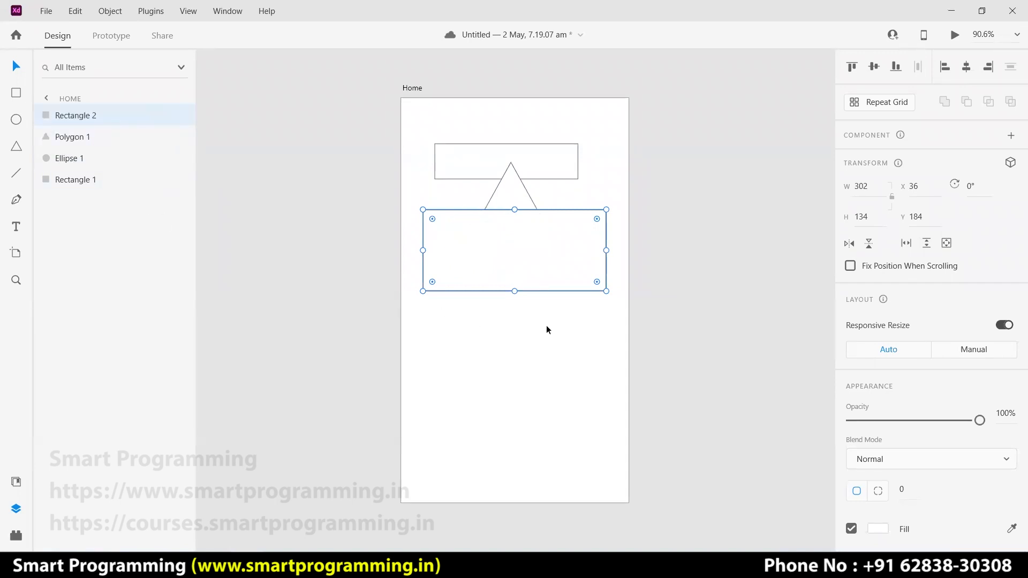
pyautogui.click(662, 350)
# - Send the 302 by 134 rectangle backward one level at a time, three times, to the bottom of the layer stack
pyautogui.click(527, 245)
pyautogui.rightClick(529, 241)
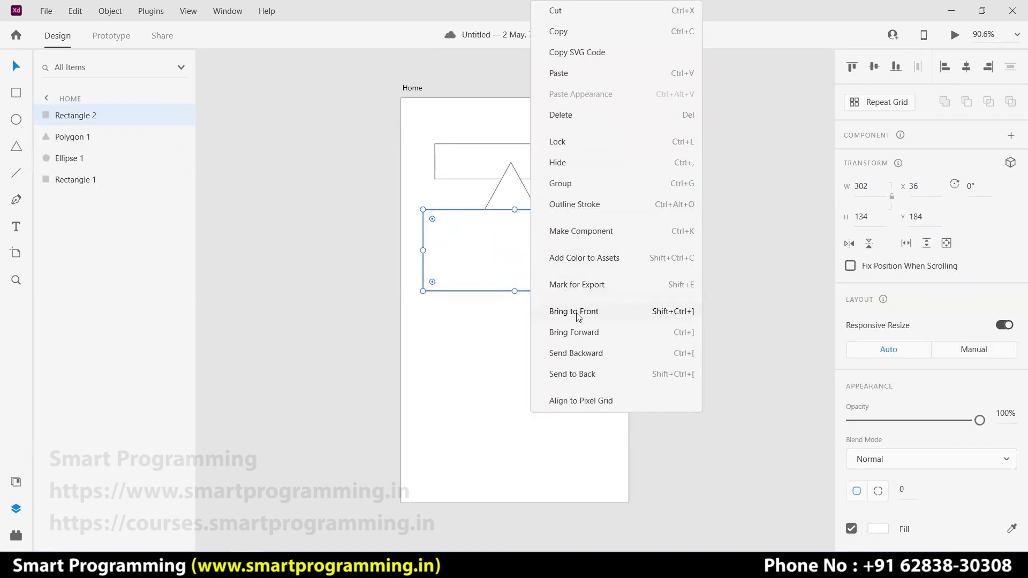
pyautogui.click(576, 353)
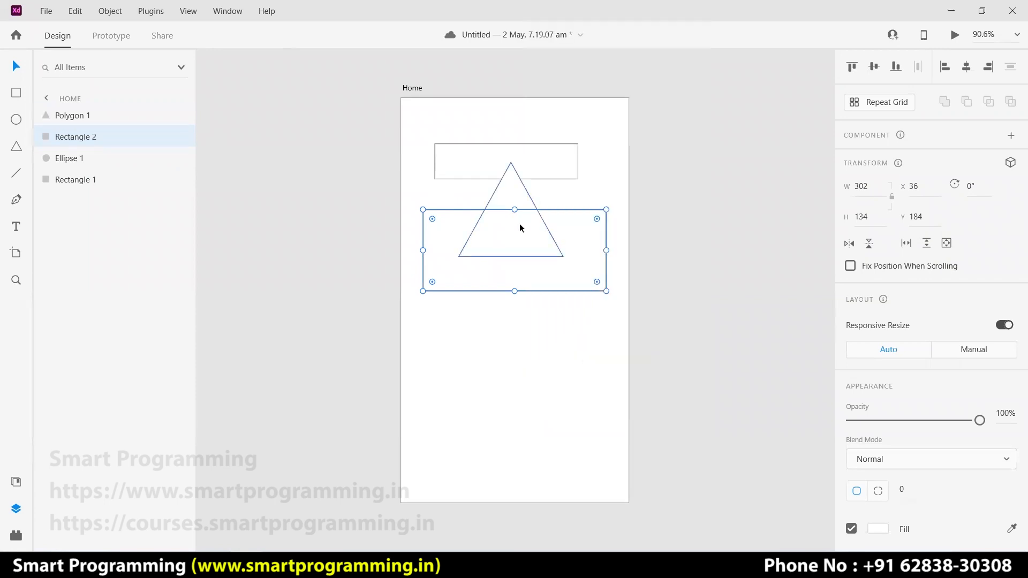
pyautogui.click(666, 242)
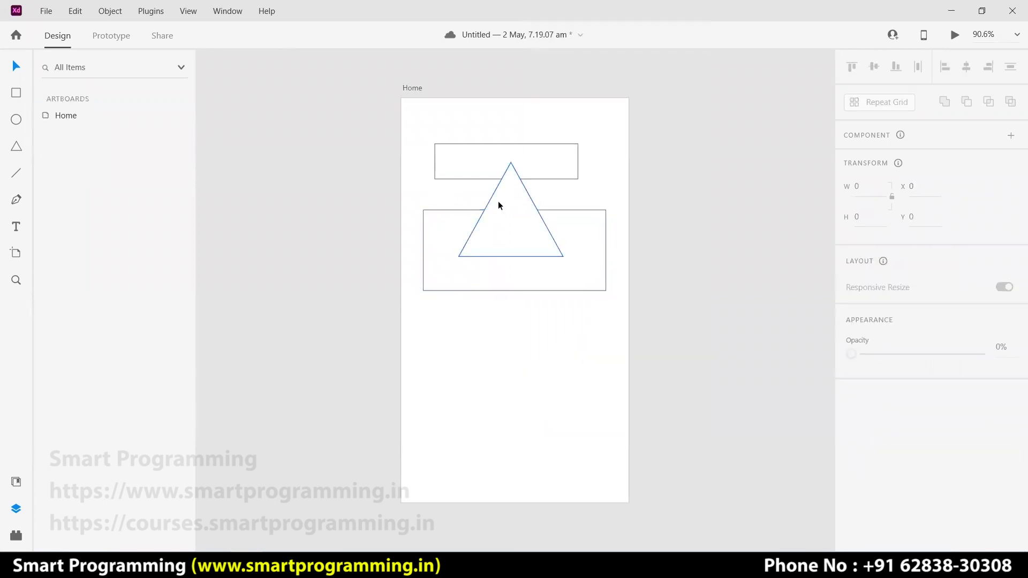
pyautogui.click(498, 279)
pyautogui.rightClick(496, 277)
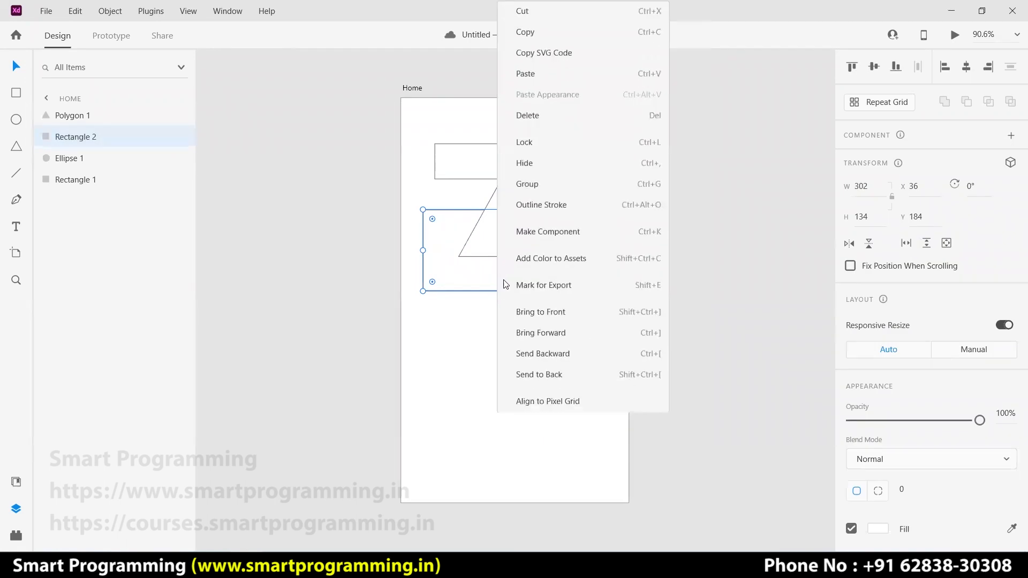
pyautogui.click(565, 352)
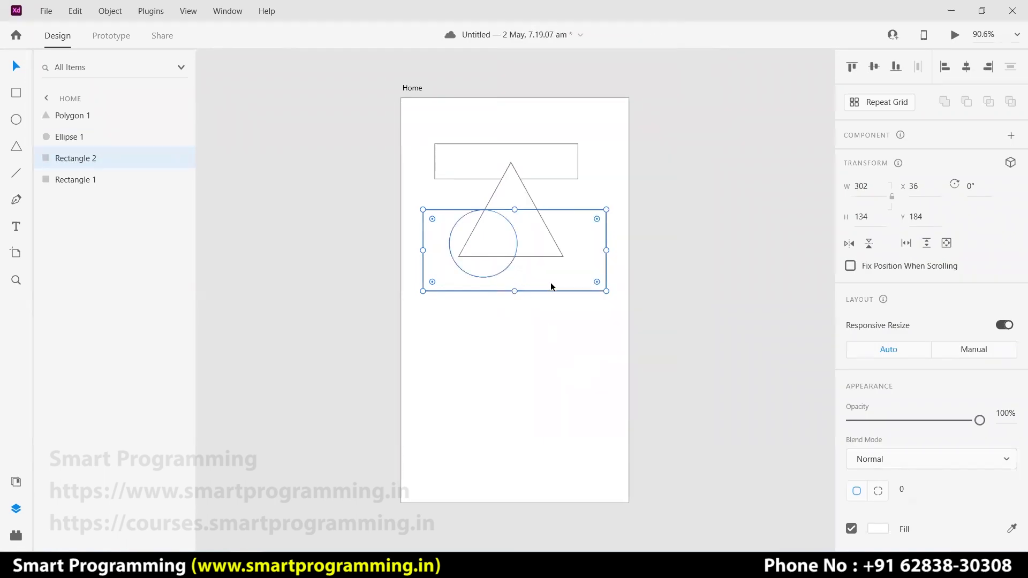
pyautogui.click(697, 341)
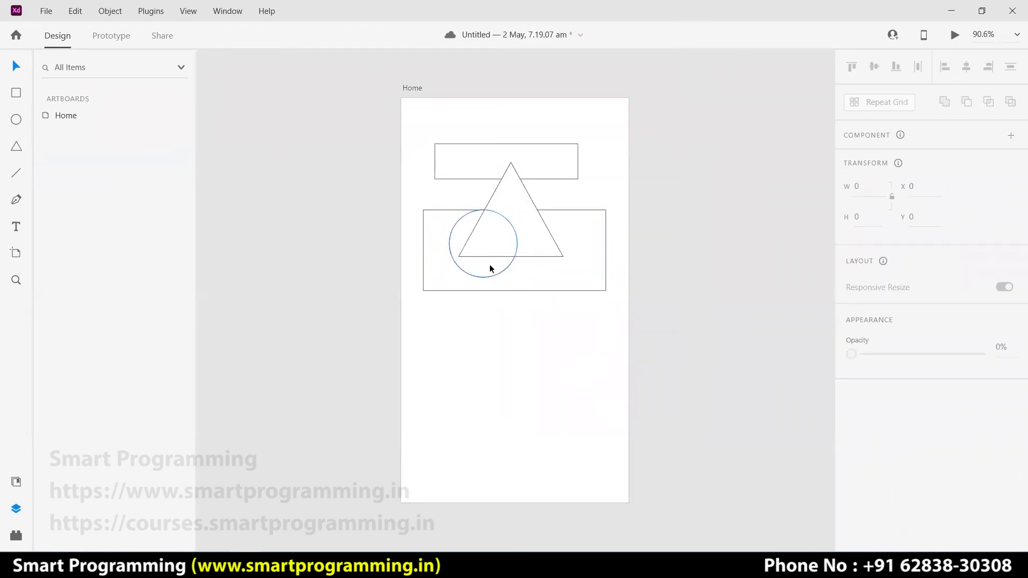
pyautogui.click(562, 282)
pyautogui.rightClick(563, 283)
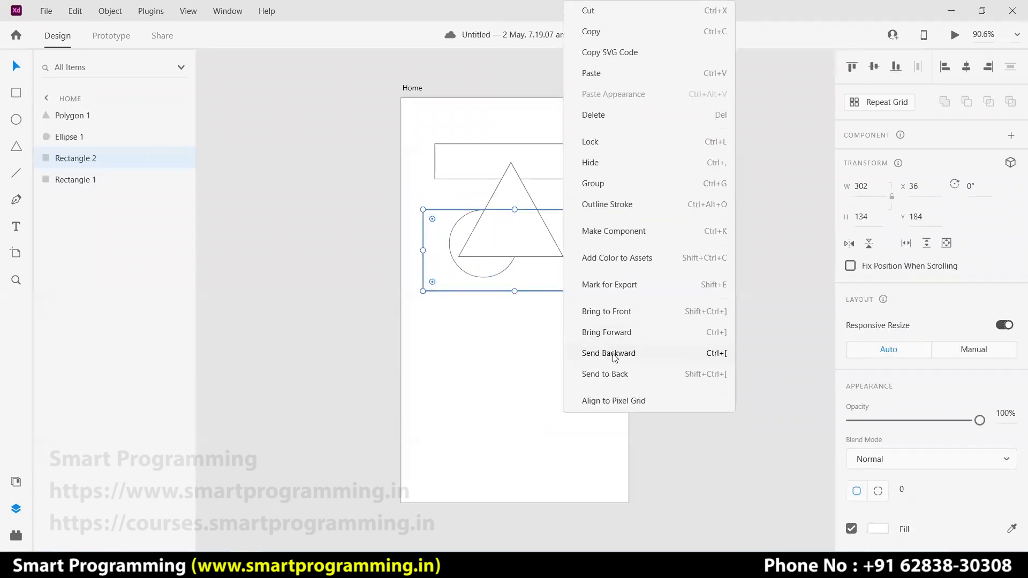
pyautogui.click(615, 357)
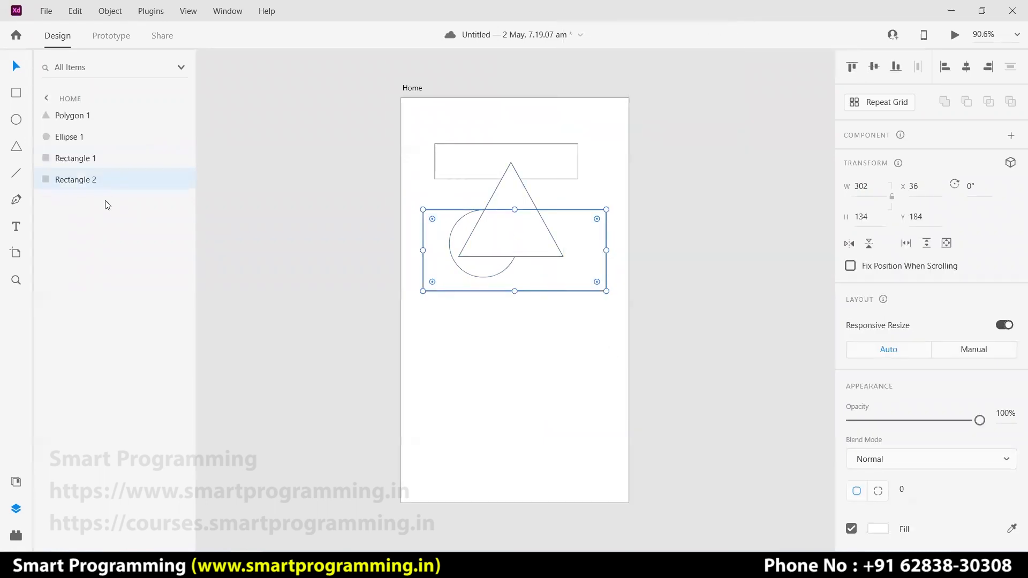
# - Move the 237 by 59 rectangle down to about X 57, Y 154 so it overlaps the larger rectangle
pyautogui.click(453, 152)
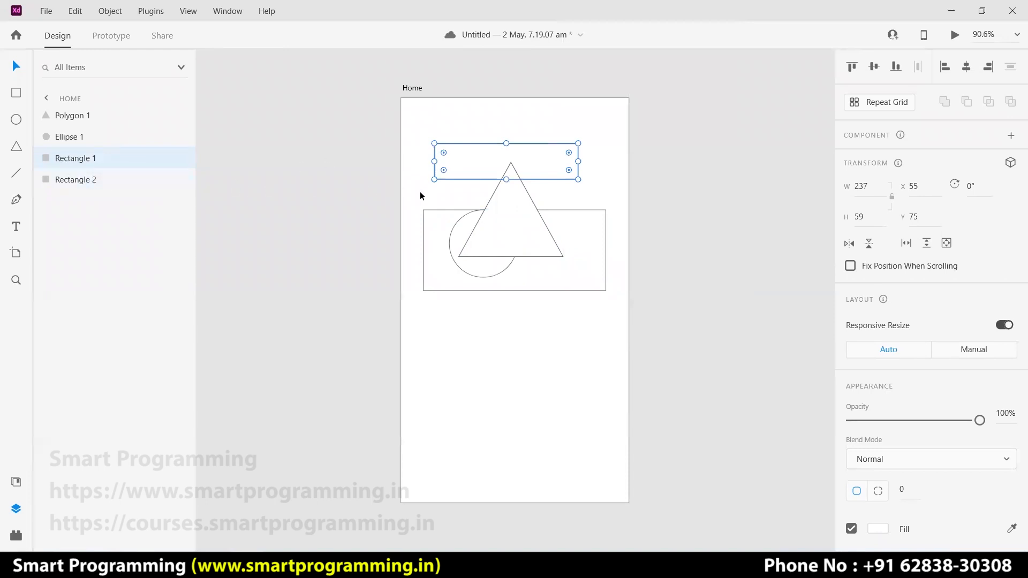
pyautogui.moveTo(477, 161); pyautogui.dragTo(480, 212)
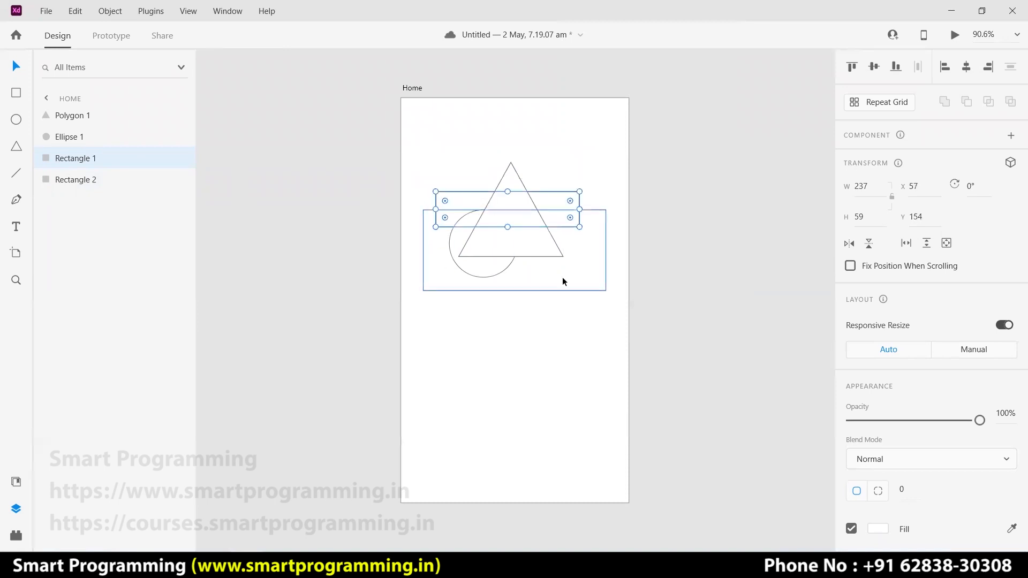
pyautogui.click(675, 249)
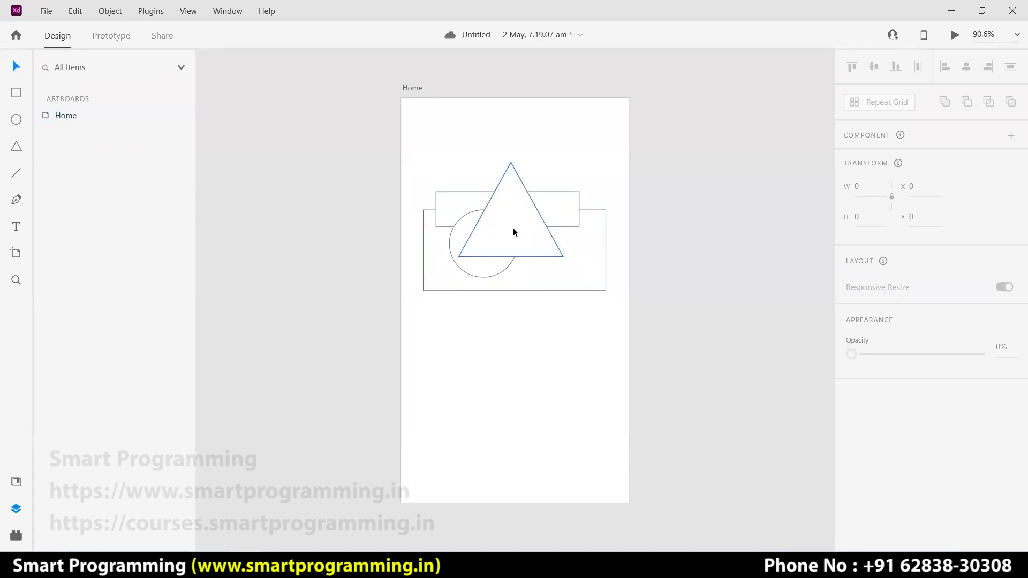
# - Show the Home artboard's layers and delete all four shapes from it
pyautogui.click(71, 119)
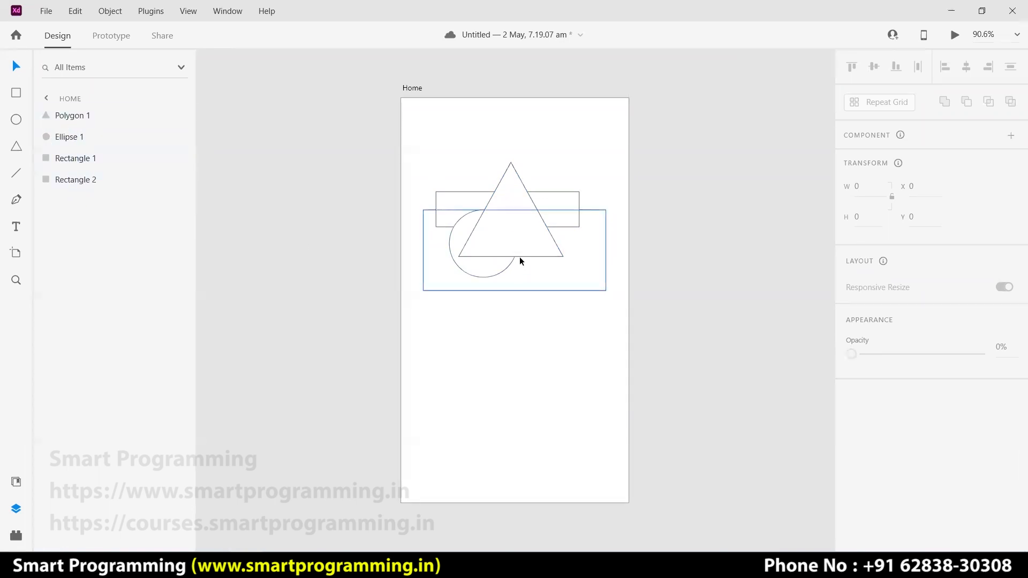
pyautogui.moveTo(522, 301); pyautogui.dragTo(461, 203)
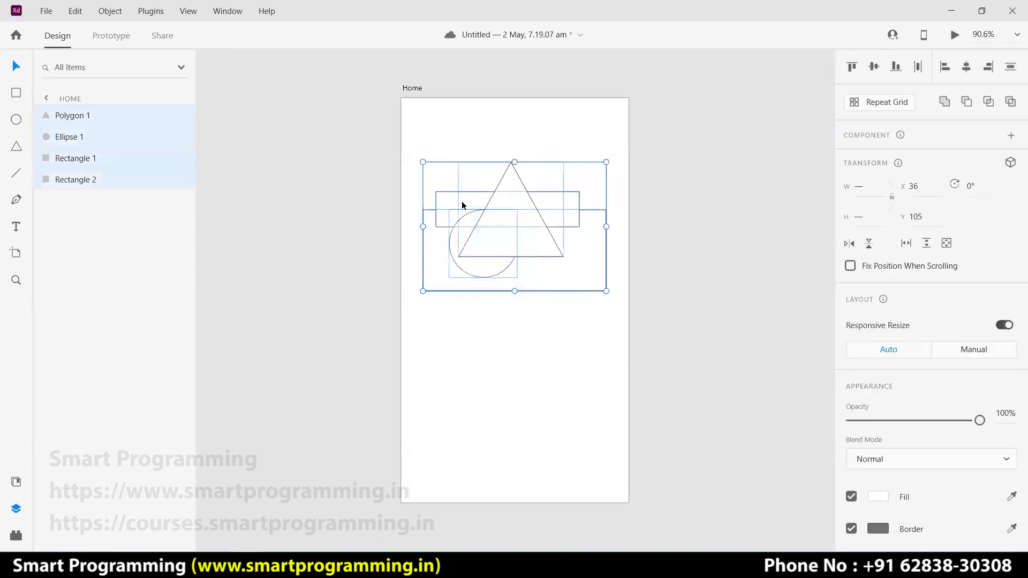
pyautogui.press('Delete')
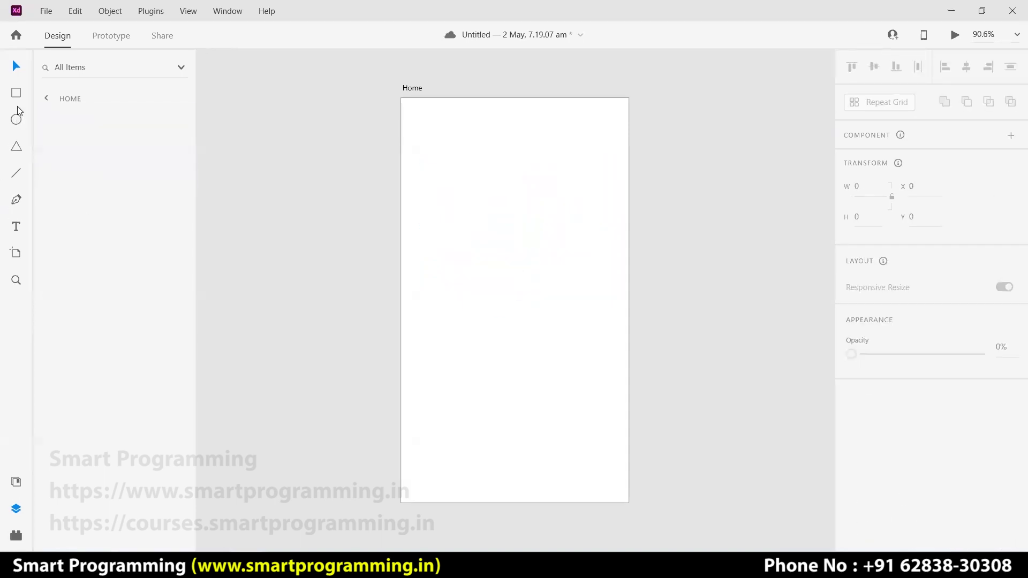
# - Draw a rectangle about 114 by 183 and an ellipse about 174 by 138 overlapping the rectangle's lower end
pyautogui.press('r')
pyautogui.moveTo(462, 186); pyautogui.dragTo(530, 297)
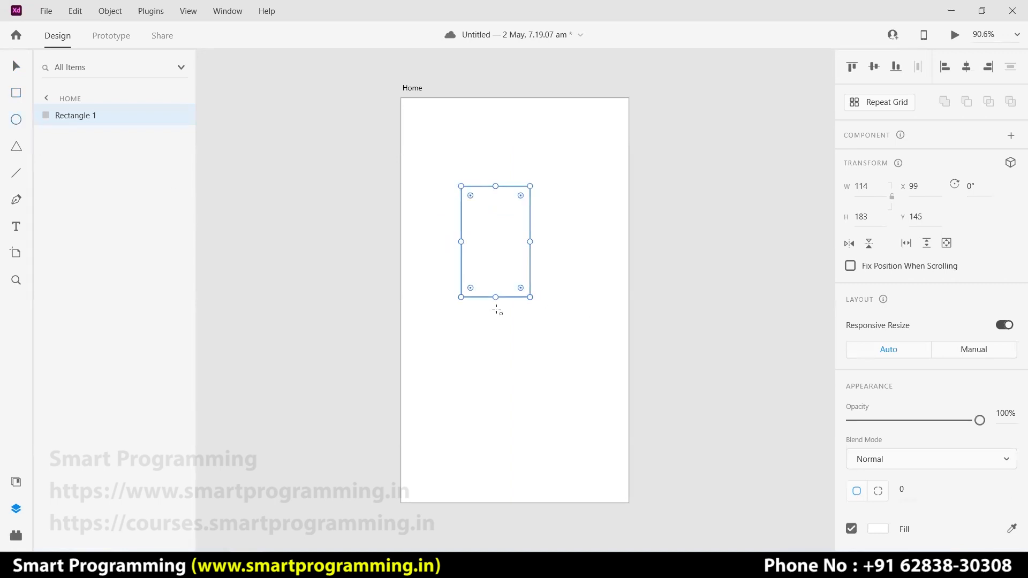
pyautogui.moveTo(442, 282); pyautogui.dragTo(548, 366)
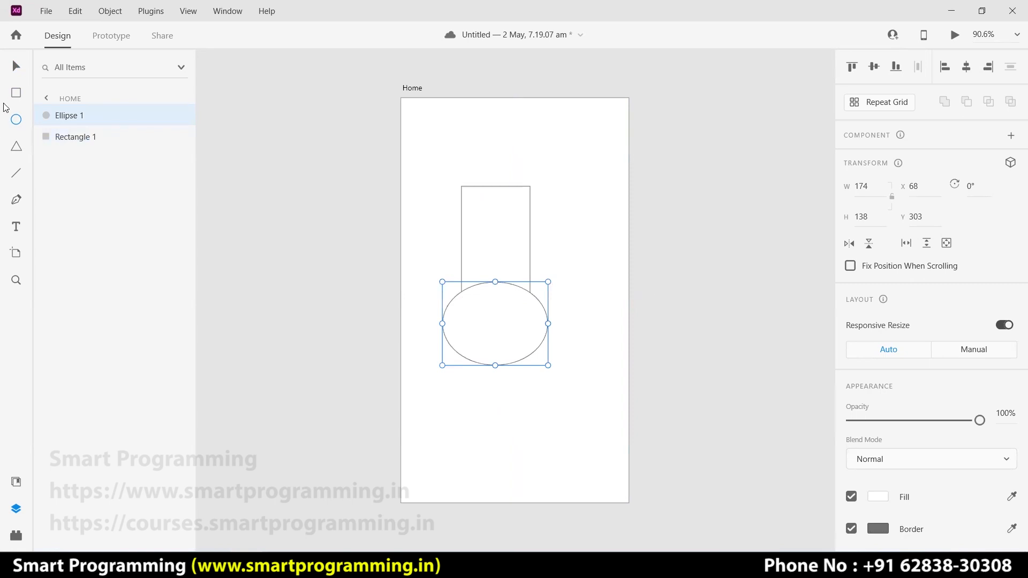
# - Subtract the ellipse from the rectangle with both shapes selected, and undo the subtraction
pyautogui.click(19, 65)
pyautogui.moveTo(569, 223); pyautogui.dragTo(514, 322)
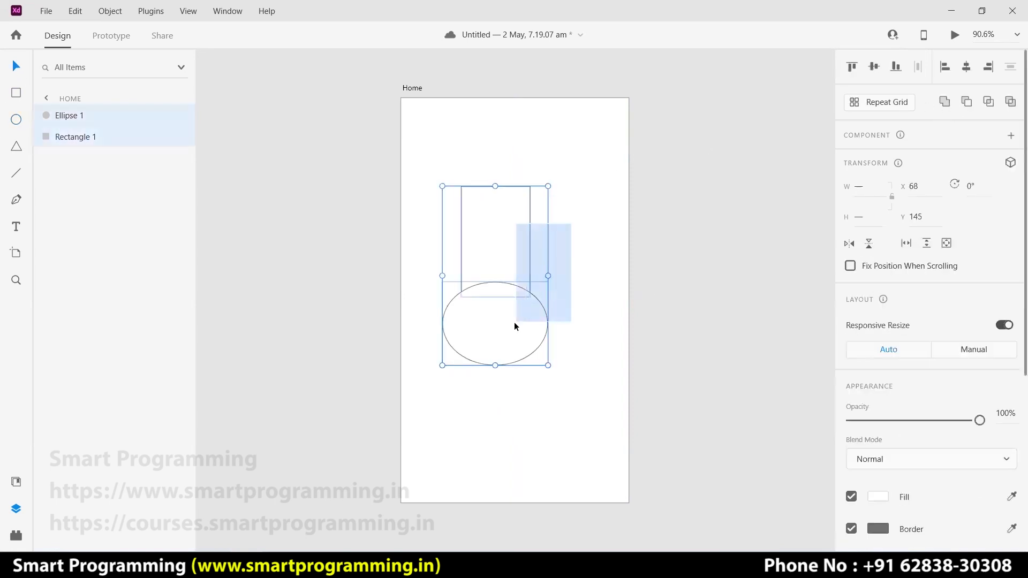
pyautogui.click(967, 102)
pyautogui.click(572, 298)
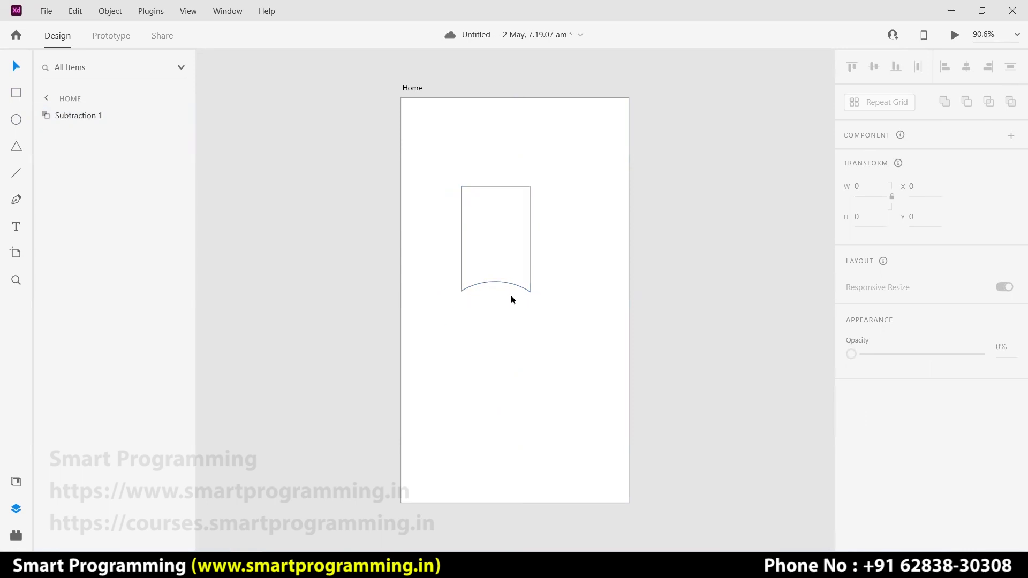
pyautogui.hotkey('ctrl', 'z')
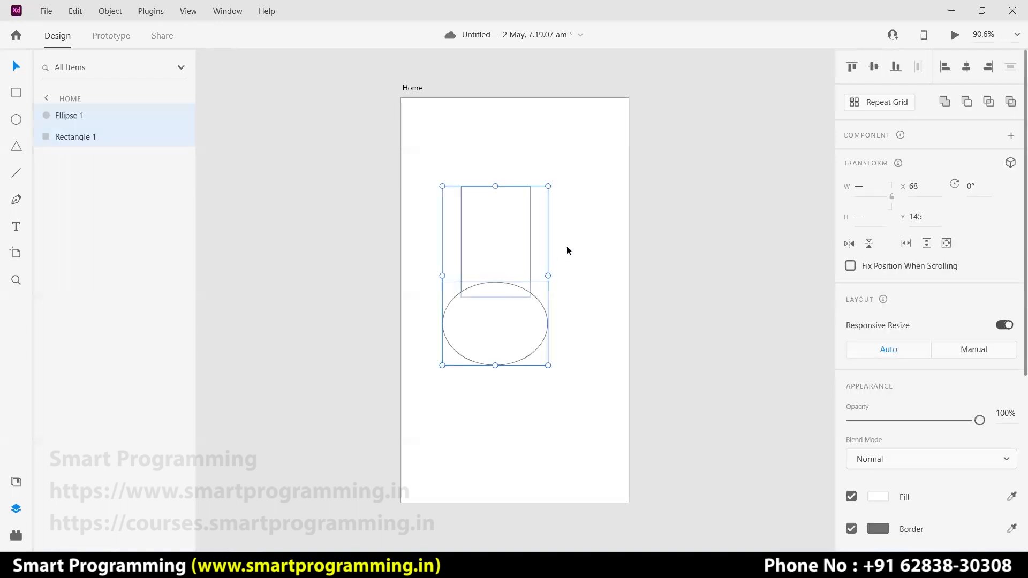
# - Move the ellipse's layer beneath the rectangle in the layer stack
pyautogui.click(587, 225)
pyautogui.moveTo(520, 282); pyautogui.dragTo(488, 316)
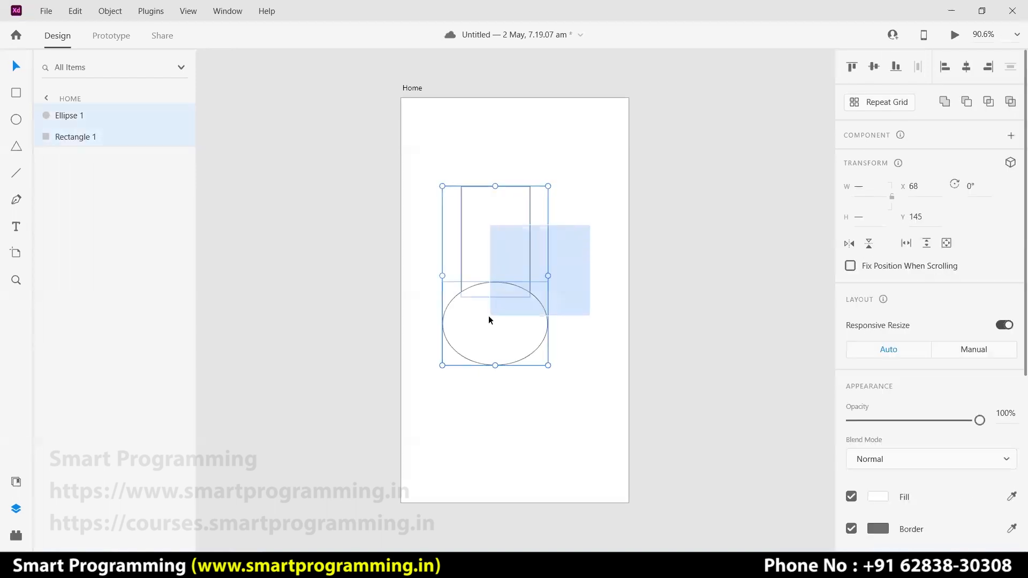
pyautogui.click(557, 306)
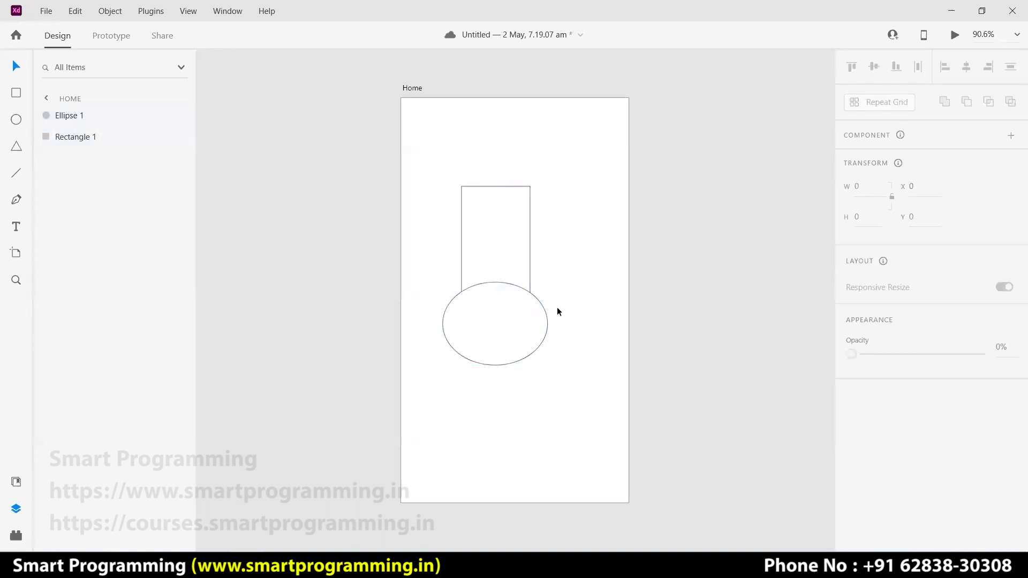
pyautogui.click(509, 310)
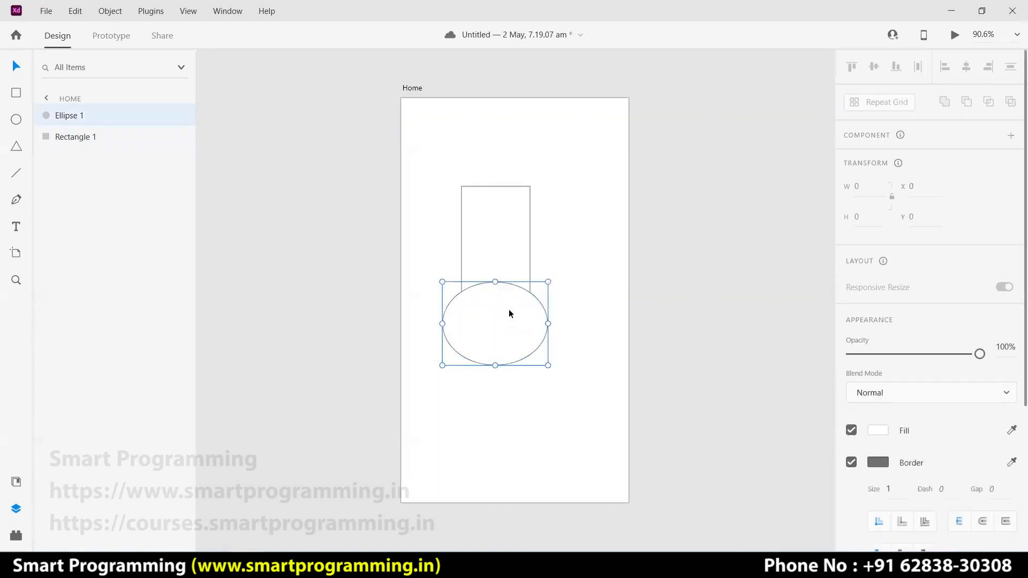
pyautogui.click(601, 249)
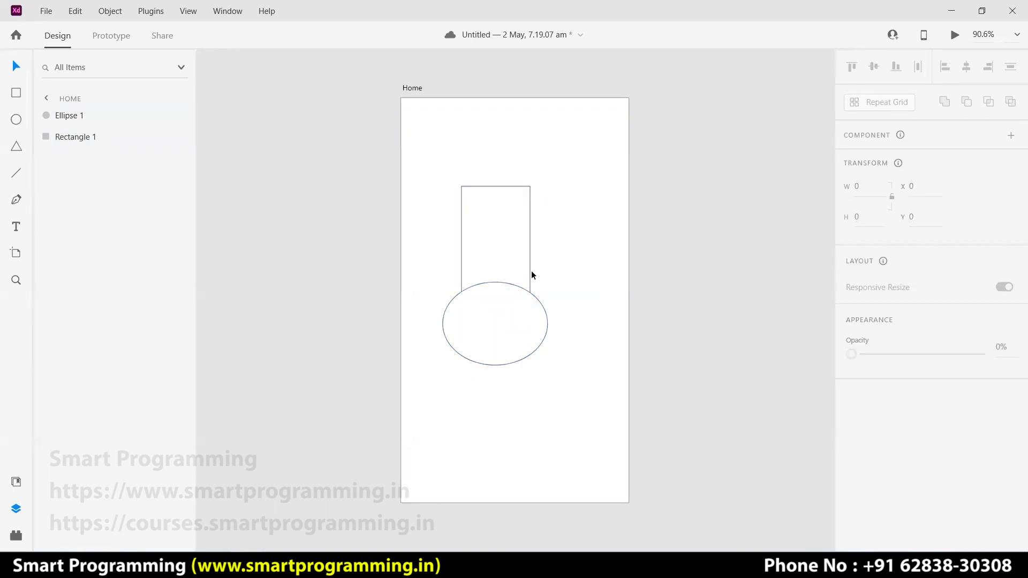
pyautogui.click(497, 335)
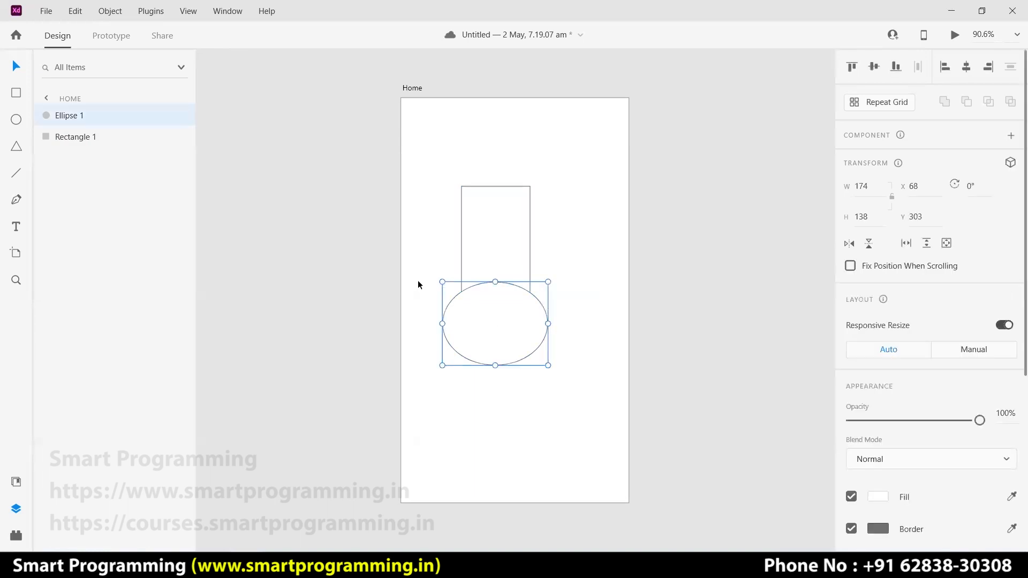
pyautogui.moveTo(72, 117); pyautogui.dragTo(69, 143)
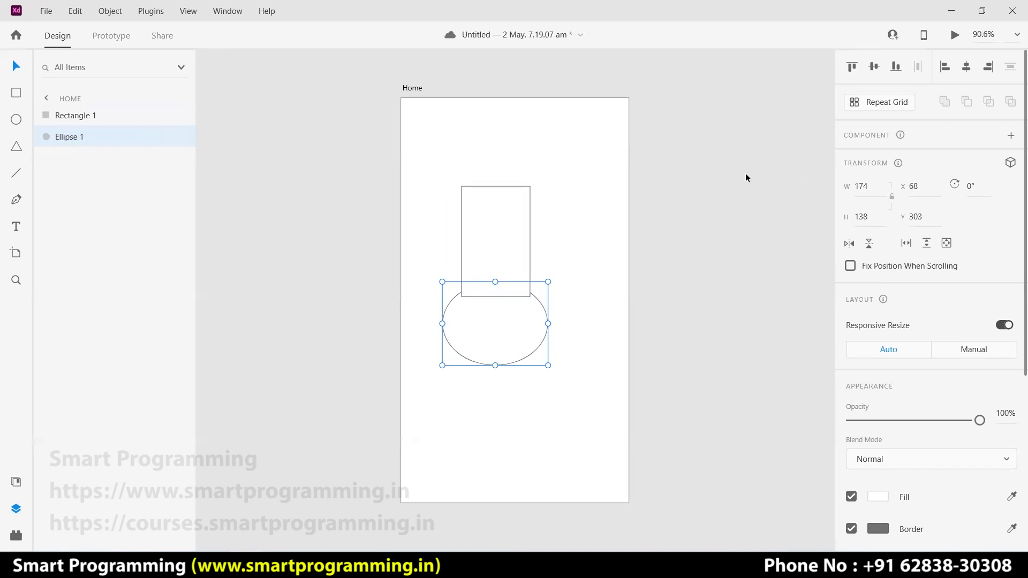
# - Subtract the overlying rectangle from the ellipse, and undo the subtraction
pyautogui.click(565, 239)
pyautogui.moveTo(574, 236); pyautogui.dragTo(499, 328)
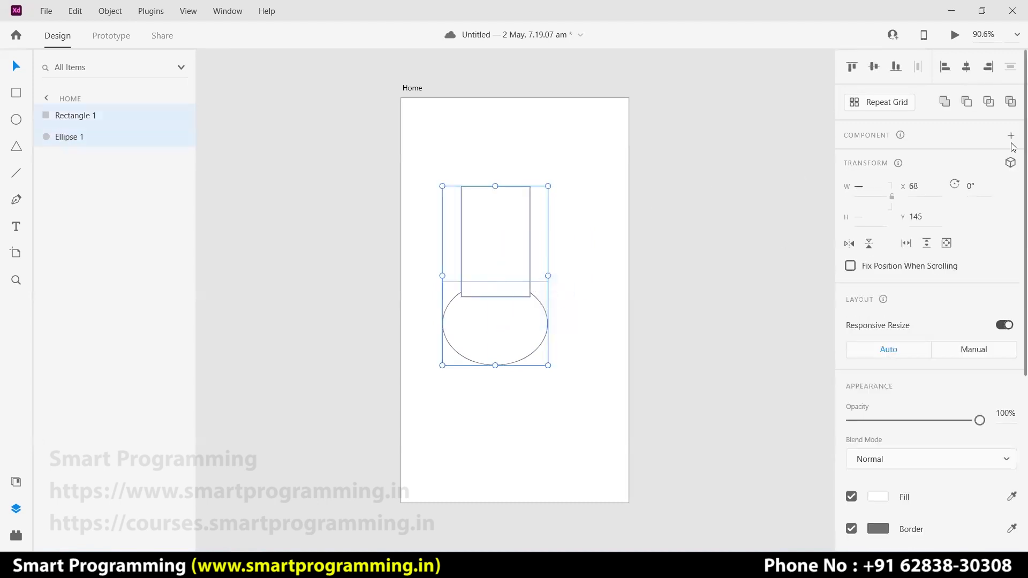
pyautogui.click(967, 102)
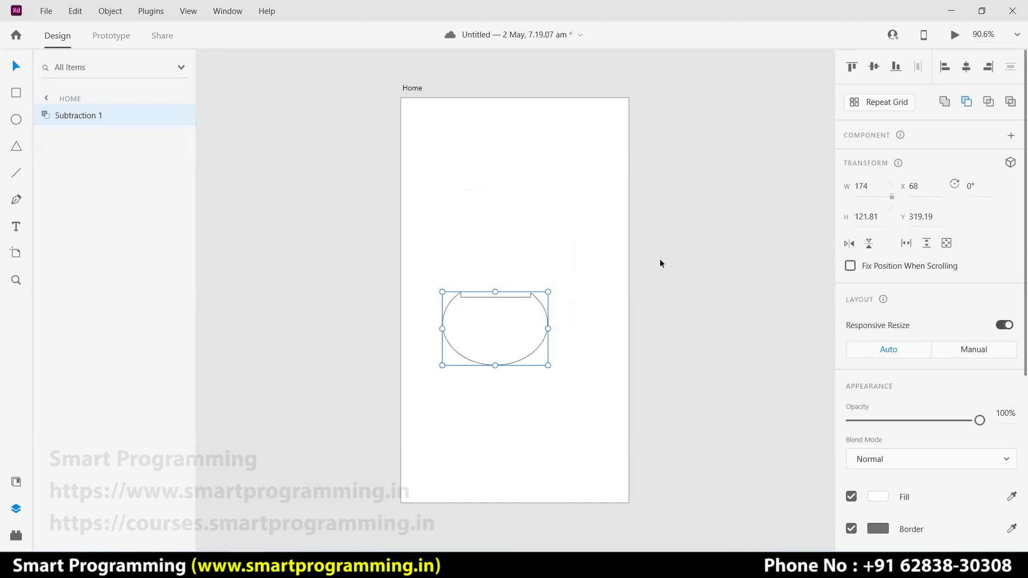
pyautogui.click(606, 271)
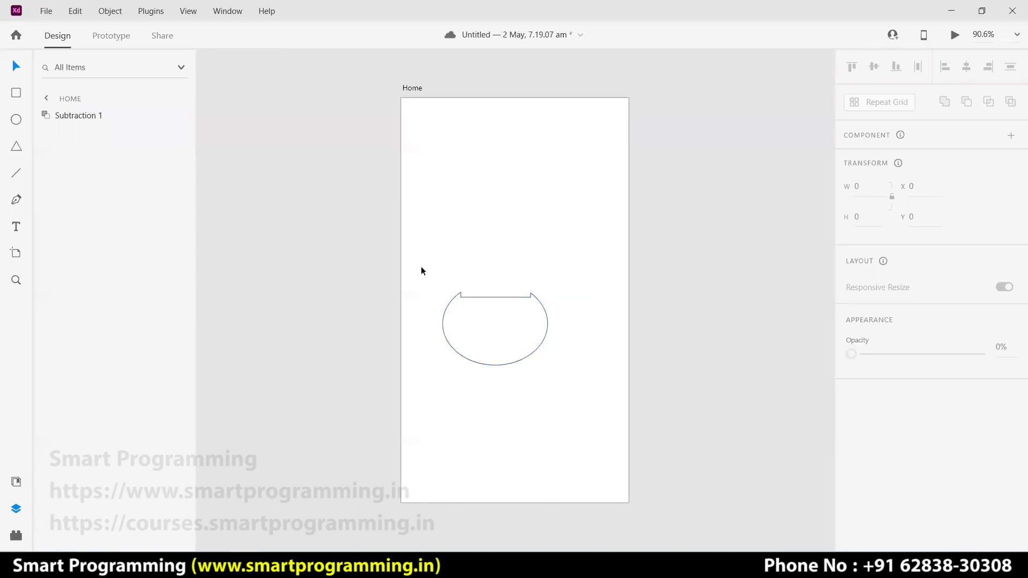
pyautogui.hotkey('ctrl', 'z')
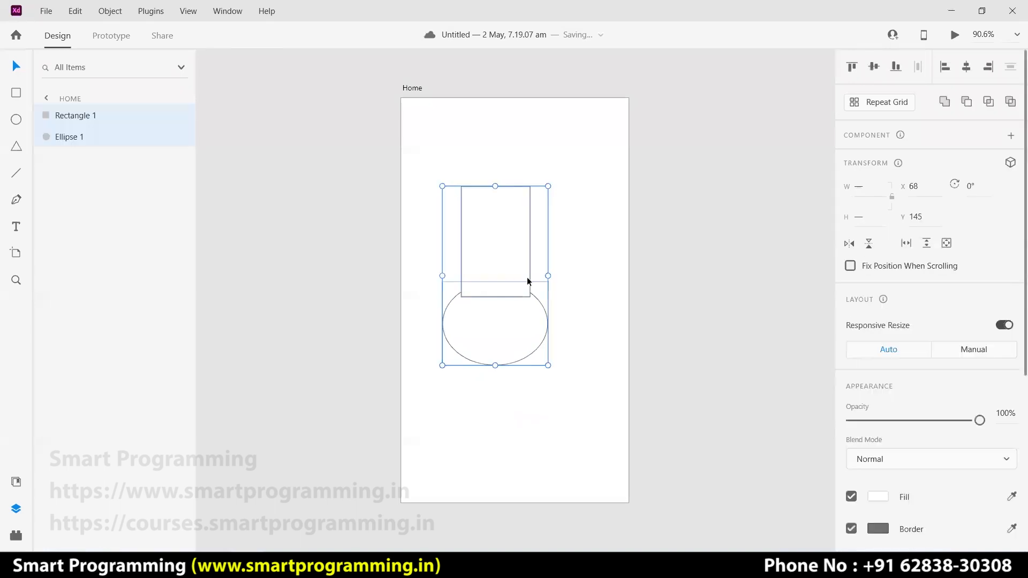
# - Select the ellipse and rectangle layers alternately to examine their stacking order
pyautogui.click(76, 134)
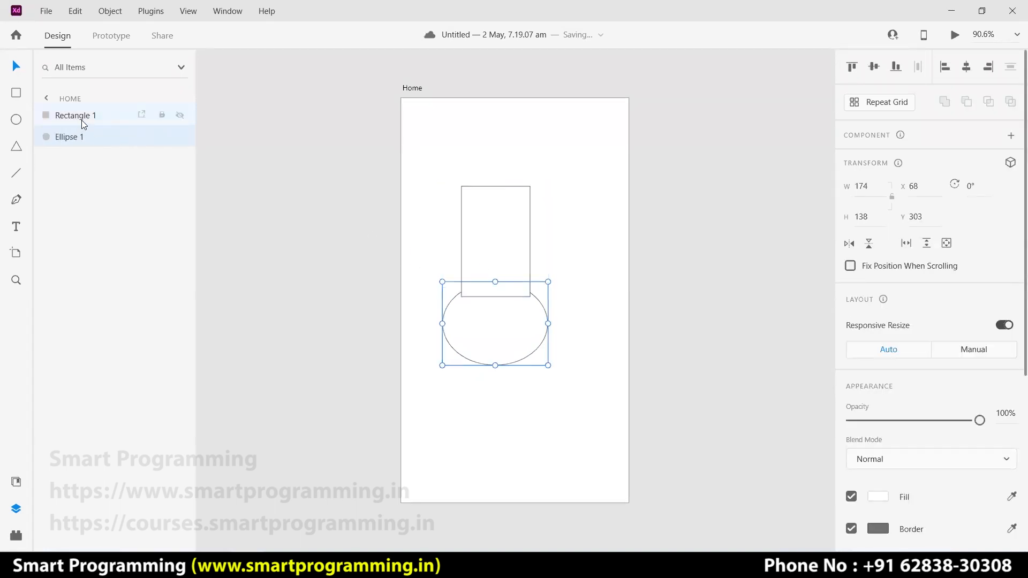
pyautogui.click(83, 122)
pyautogui.click(67, 137)
pyautogui.click(76, 117)
pyautogui.click(72, 138)
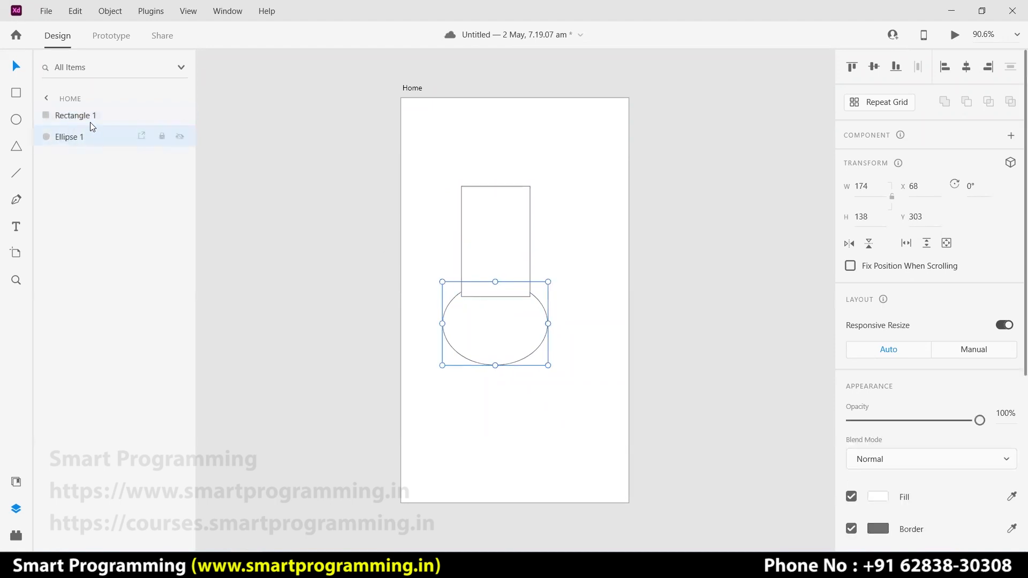
# - Examine the rectangle's stacking position and the commands offered for changing its order
pyautogui.moveTo(78, 116); pyautogui.dragTo(70, 142)
pyautogui.click(503, 237)
pyautogui.rightClick(487, 219)
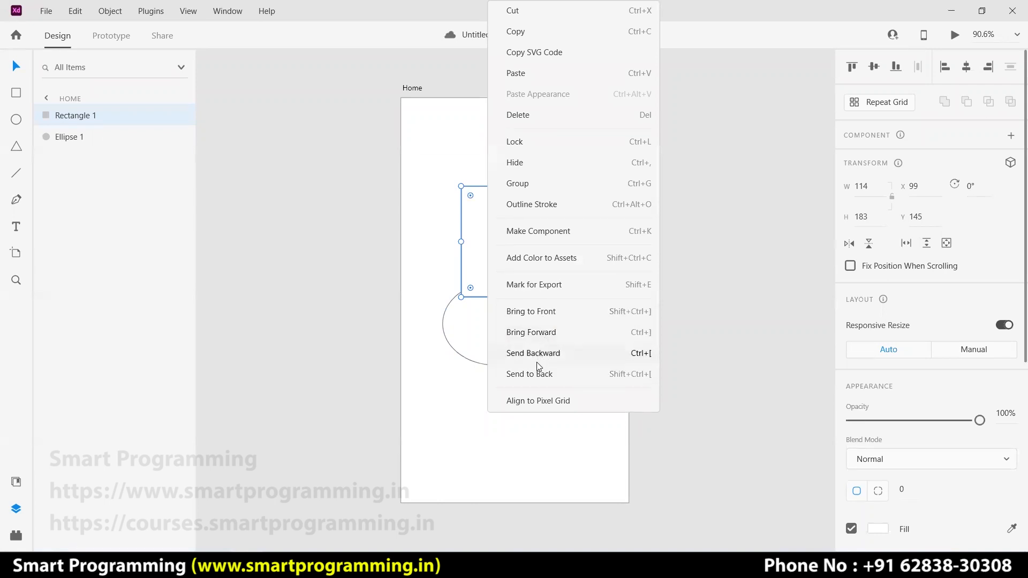
pyautogui.click(378, 338)
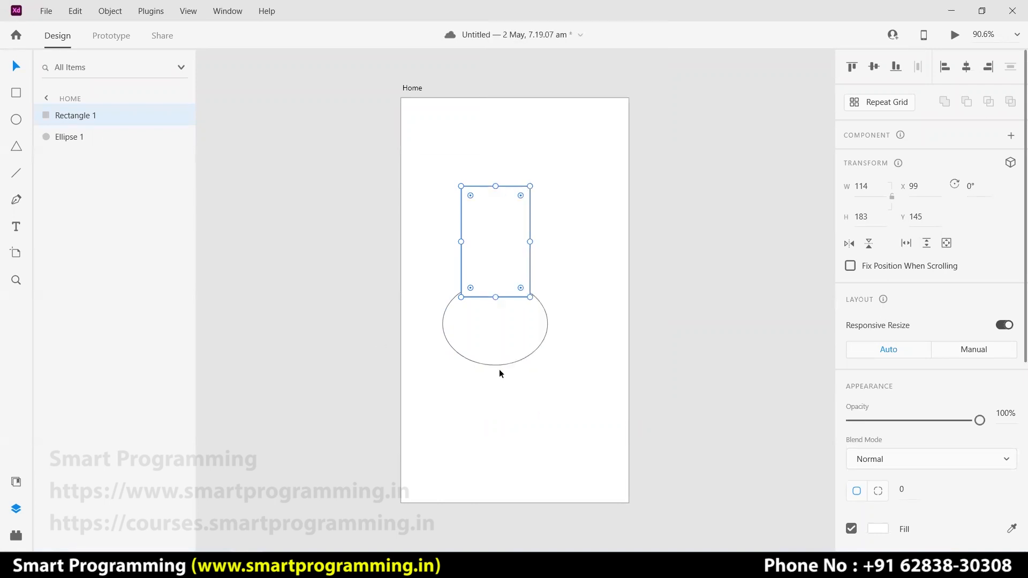
# - Replace both shapes with a rectangle about 76 × 74, a circle about 79 × 78 and a triangle about 92 × 79, staggered diagonally down the artboard
pyautogui.moveTo(474, 391); pyautogui.dragTo(522, 266)
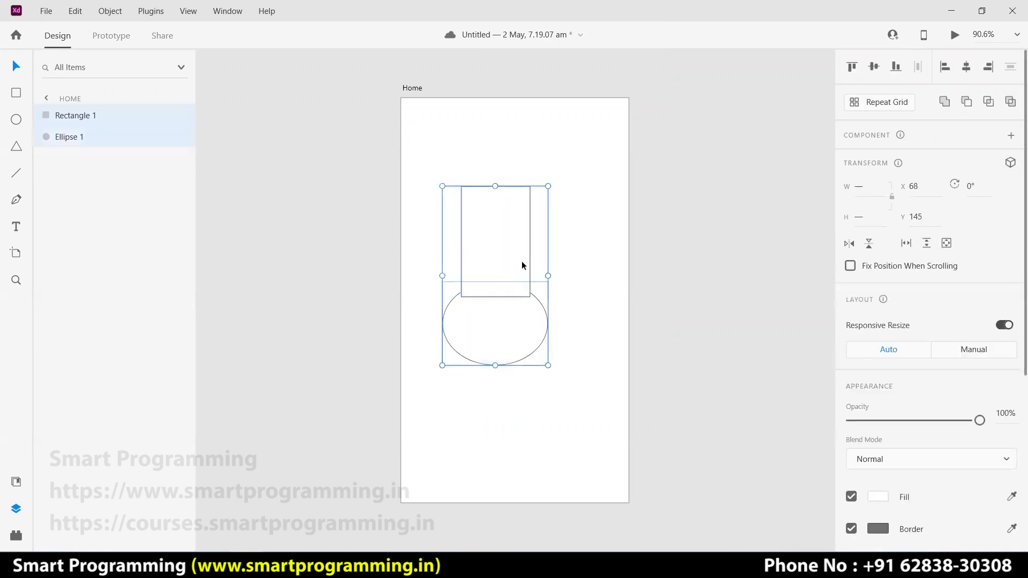
pyautogui.press('Delete')
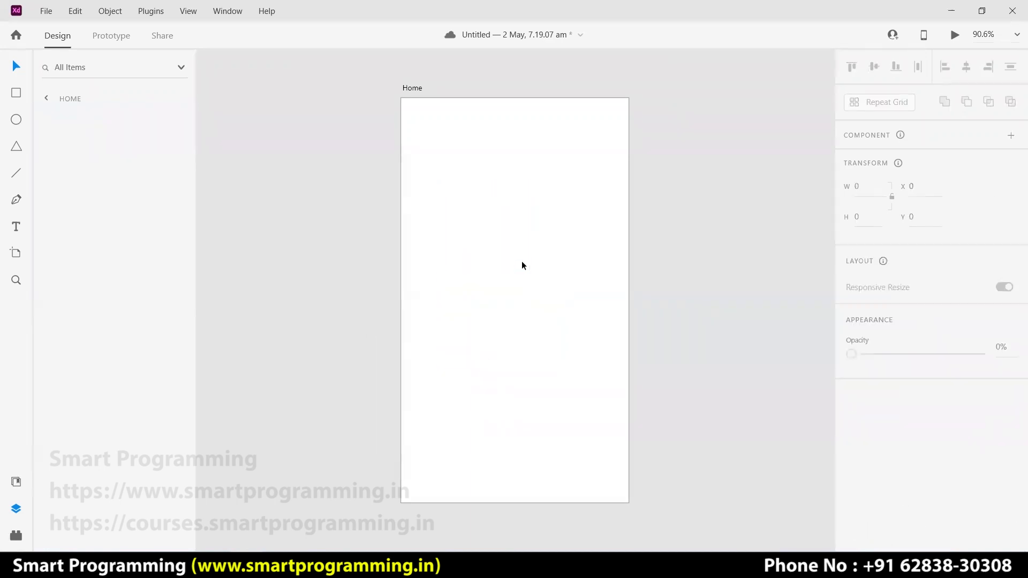
pyautogui.click(15, 95)
pyautogui.moveTo(439, 183); pyautogui.dragTo(482, 227)
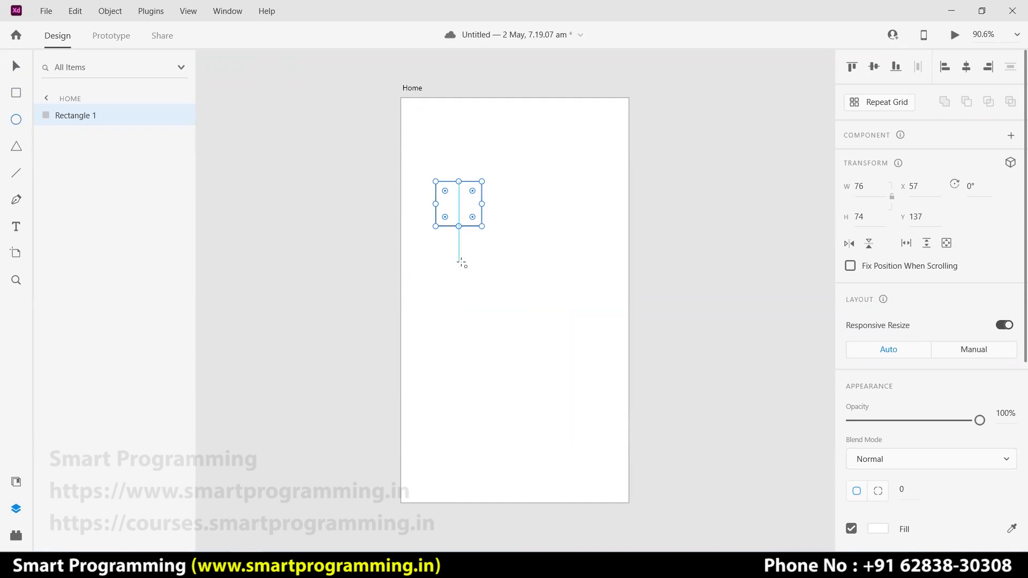
pyautogui.moveTo(482, 316); pyautogui.dragTo(530, 363)
pyautogui.click(17, 147)
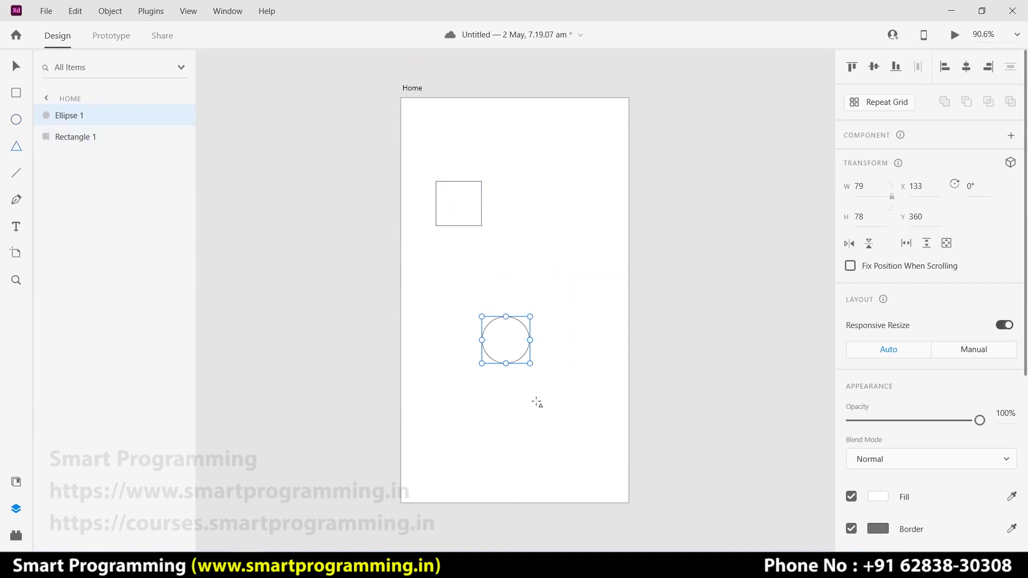
pyautogui.moveTo(521, 399); pyautogui.dragTo(577, 447)
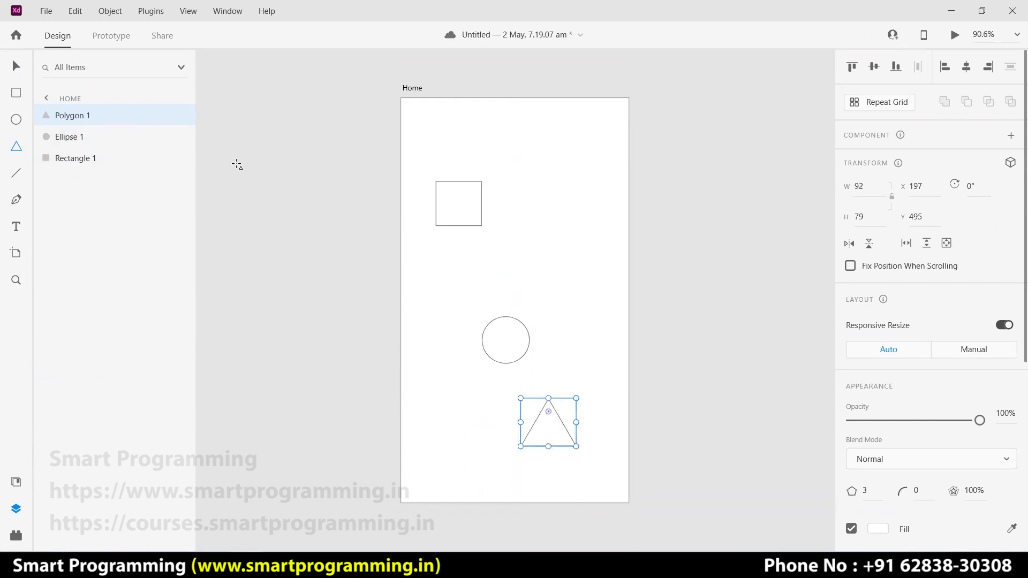
# - Align the rectangle, circle and triangle by their top edges twice, undoing the alignment each time
pyautogui.click(21, 70)
pyautogui.moveTo(416, 201); pyautogui.dragTo(552, 448)
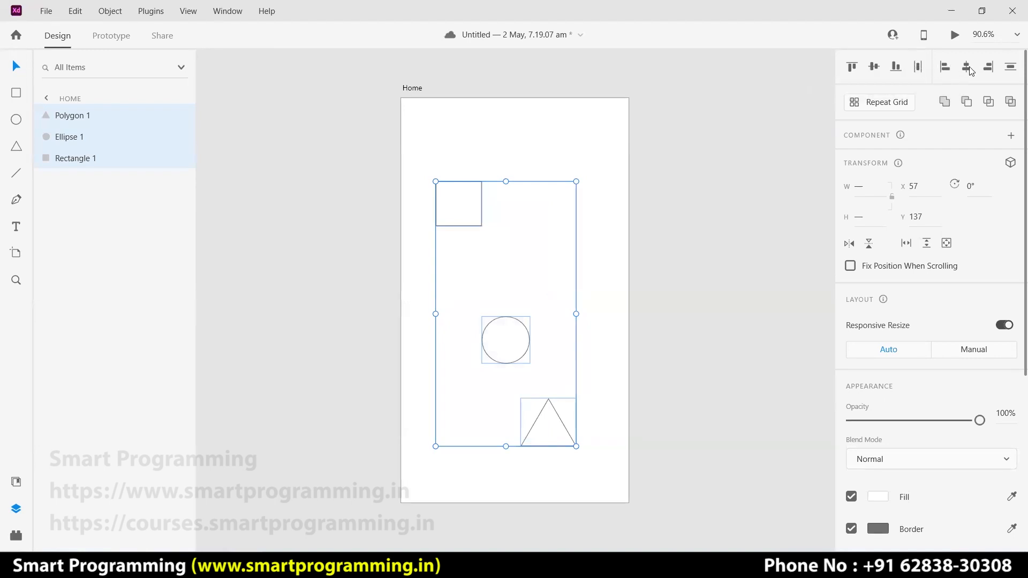
pyautogui.click(854, 71)
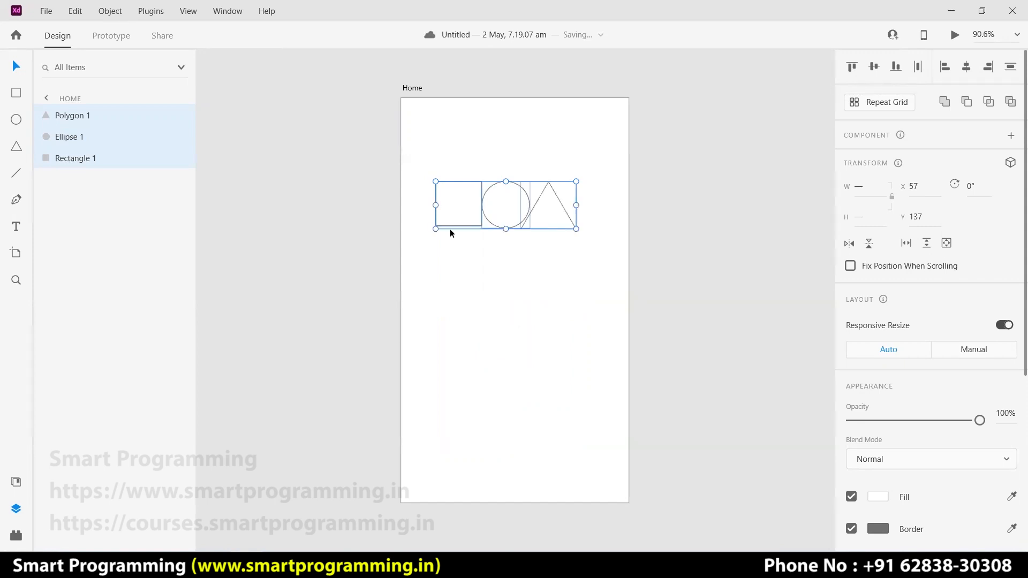
pyautogui.click(495, 266)
pyautogui.hotkey('ctrl', 'a')
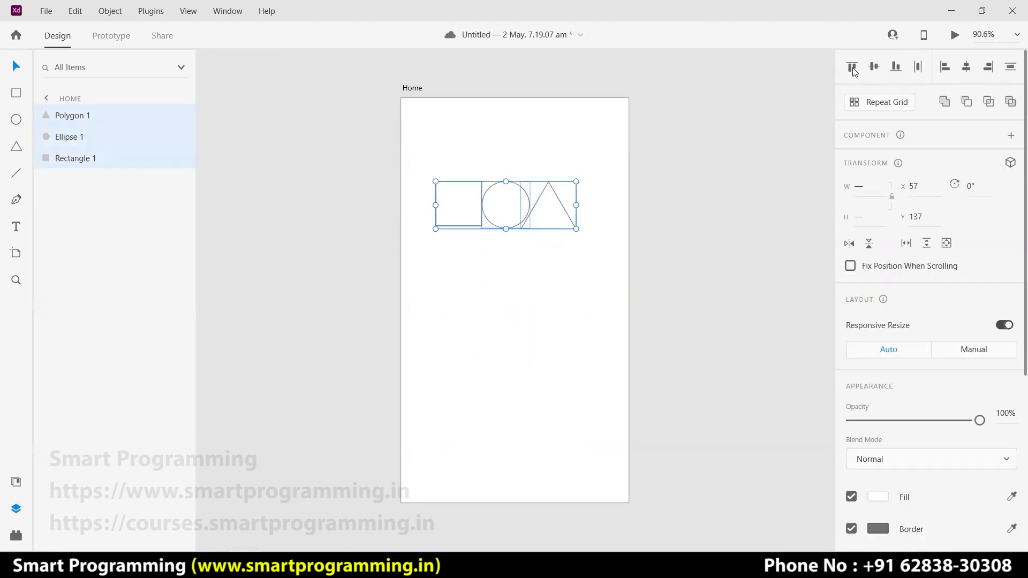
pyautogui.click(532, 313)
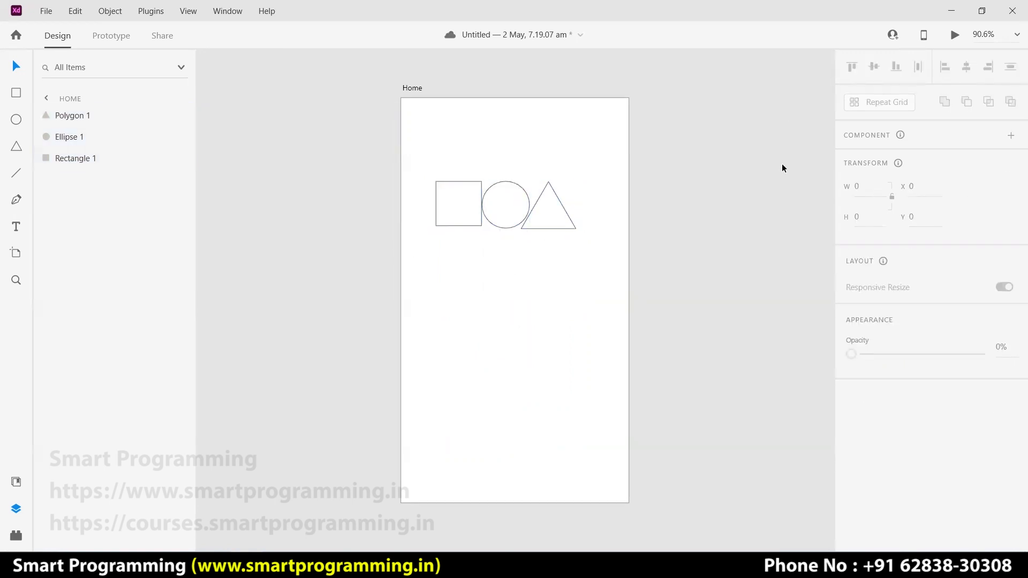
pyautogui.hotkey('ctrl', 'z')
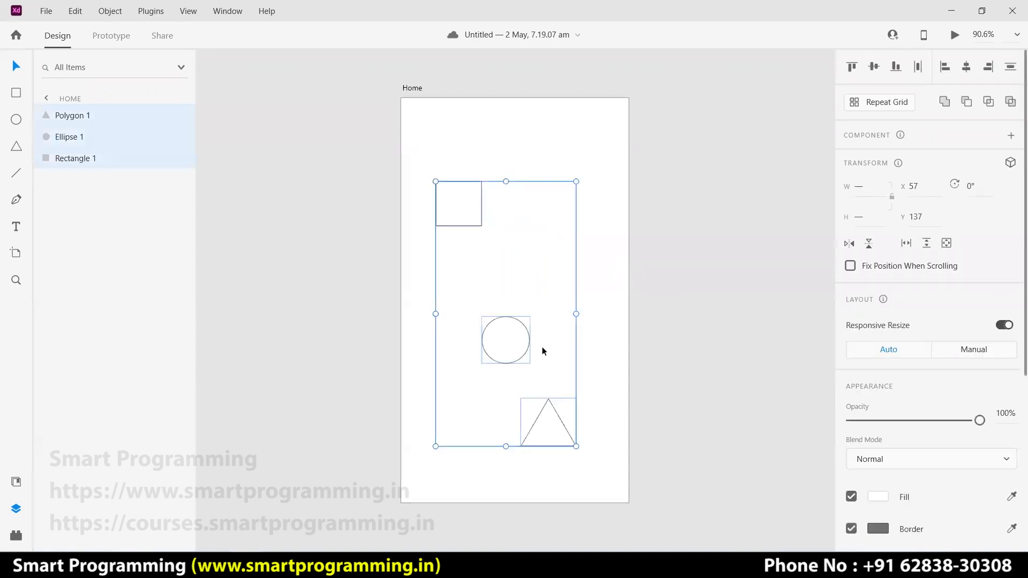
pyautogui.click(851, 67)
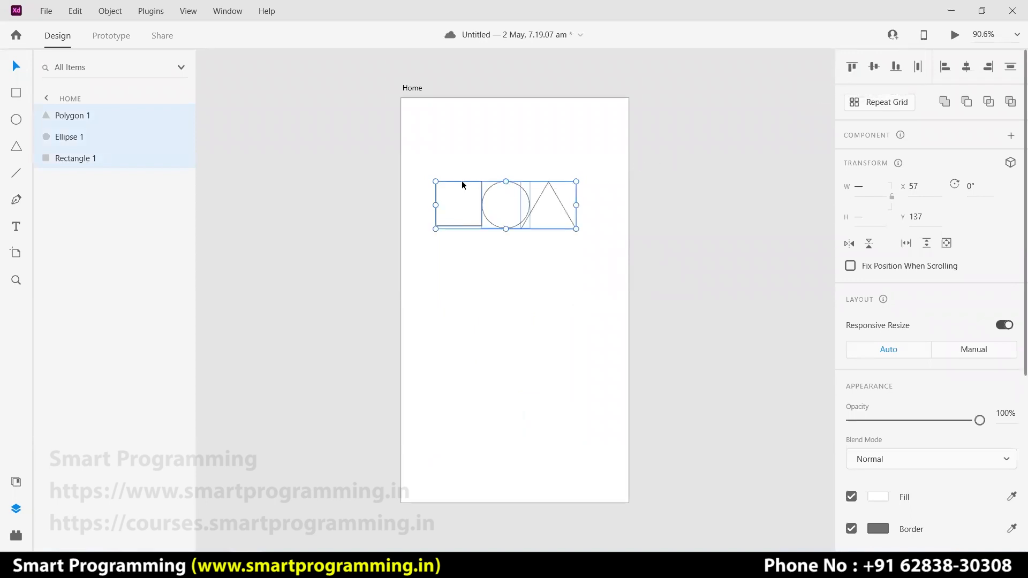
pyautogui.click(547, 180)
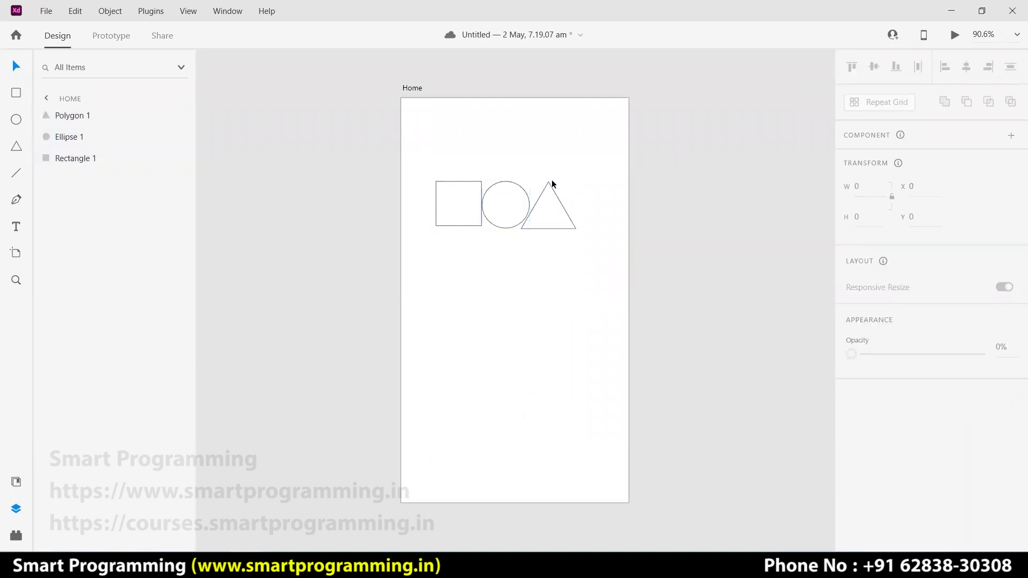
pyautogui.click(16, 173)
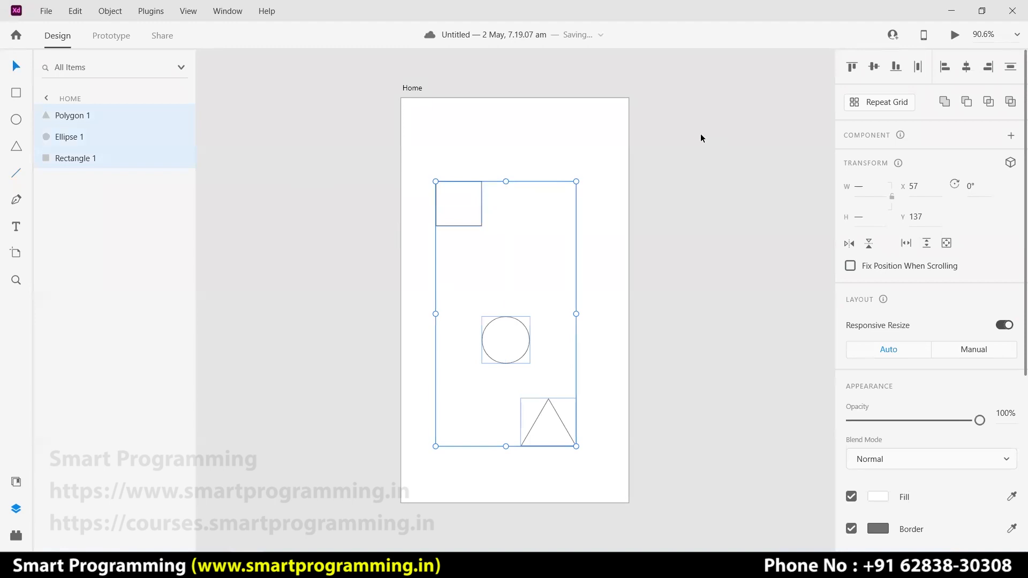
# - Align the rectangle, circle and triangle by their vertical middles, and delete all three shapes
pyautogui.click(875, 69)
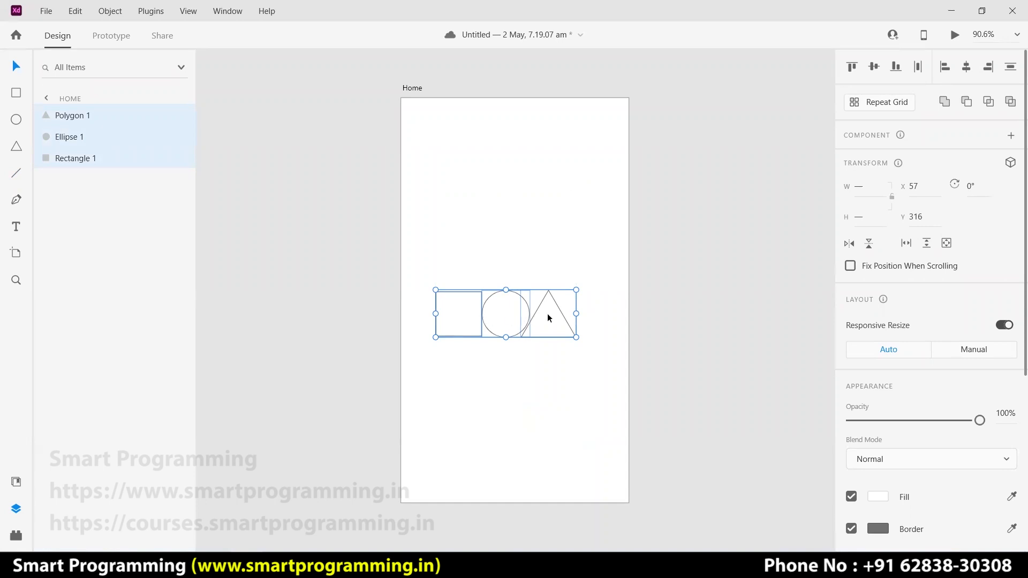
pyautogui.press('Delete')
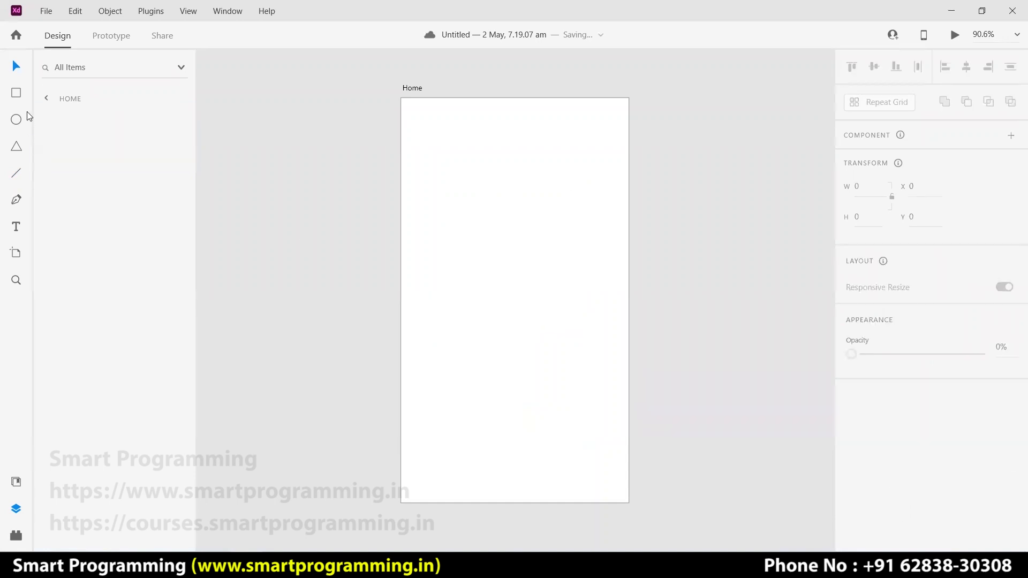
# - Draw a small square, a tall rectangle about 62 × 151, and a small rectangle about 41 × 36 across the Home artboard
pyautogui.moveTo(419, 187); pyautogui.dragTo(459, 228)
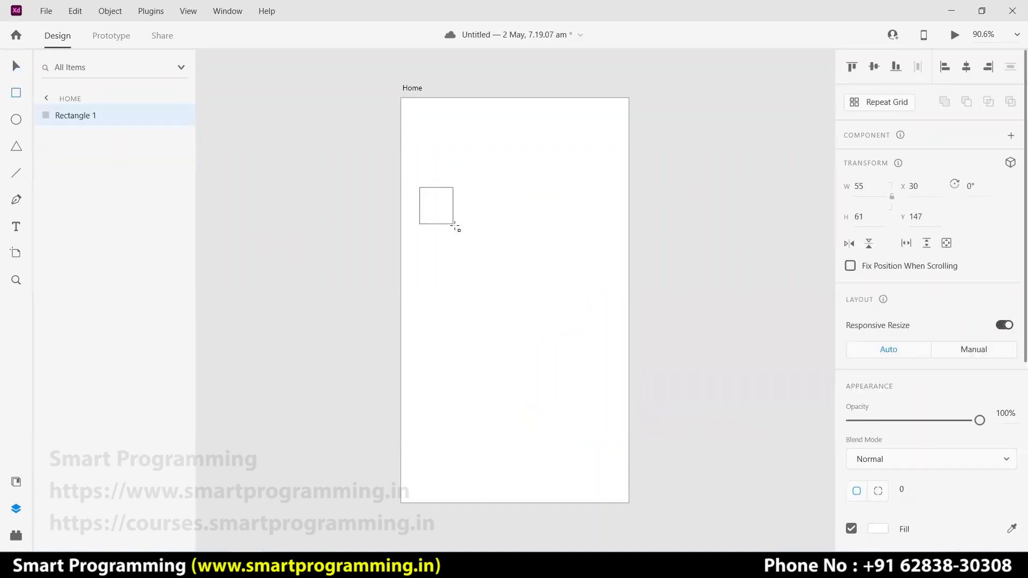
pyautogui.moveTo(482, 261)
pyautogui.mouseDown()
pyautogui.moveTo(525, 359)
pyautogui.moveTo(518, 352)
pyautogui.mouseUp()
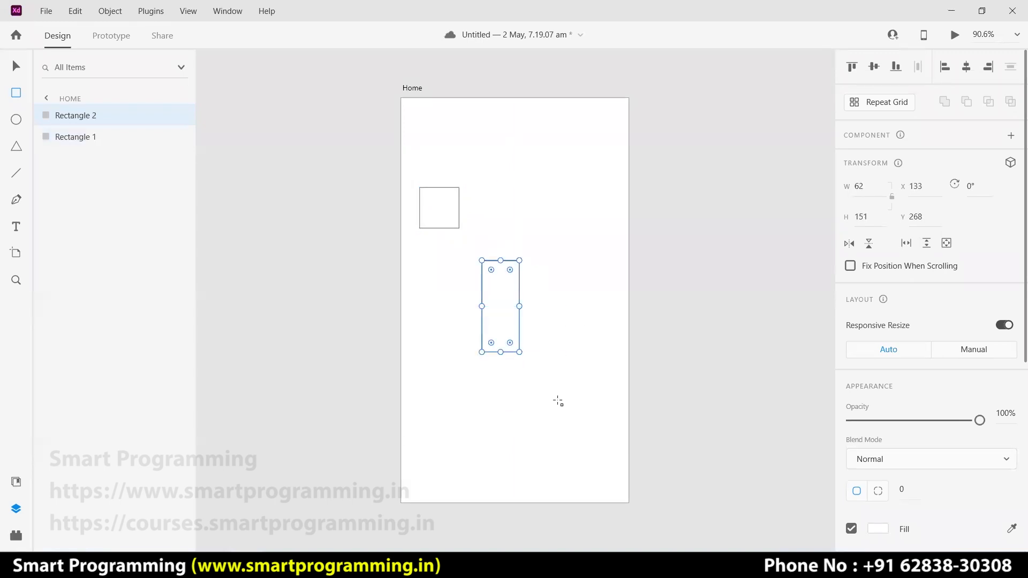
pyautogui.moveTo(560, 301); pyautogui.dragTo(584, 322)
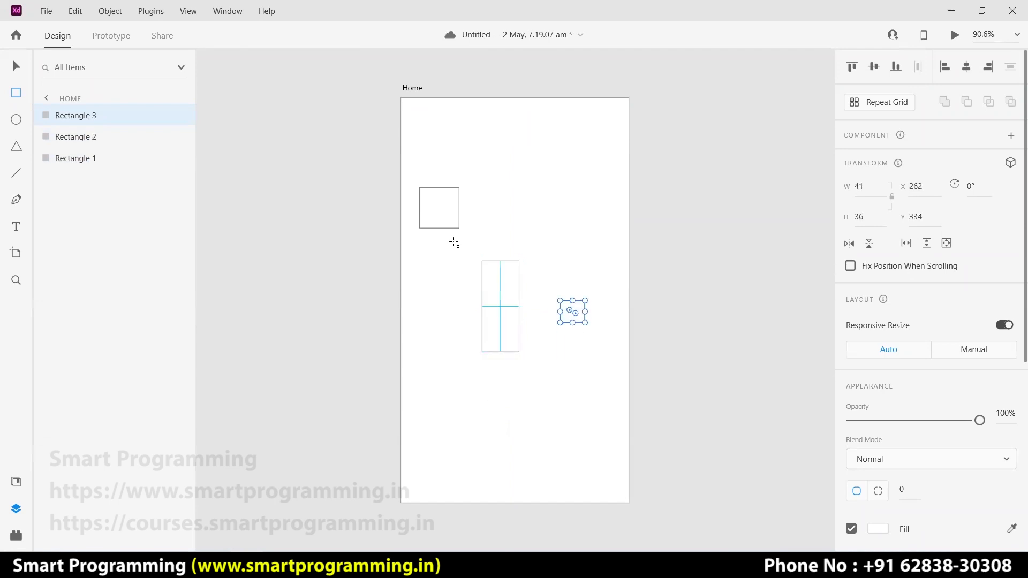
# - Align all three rectangles by their vertical middles and clear the selection
pyautogui.click(16, 66)
pyautogui.moveTo(597, 389); pyautogui.dragTo(432, 200)
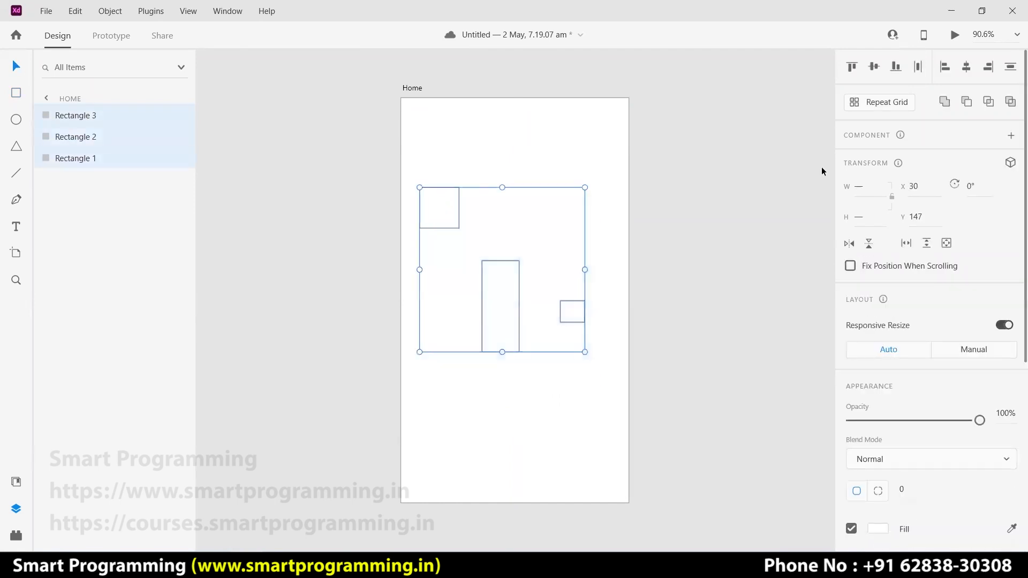
pyautogui.click(875, 67)
pyautogui.click(601, 327)
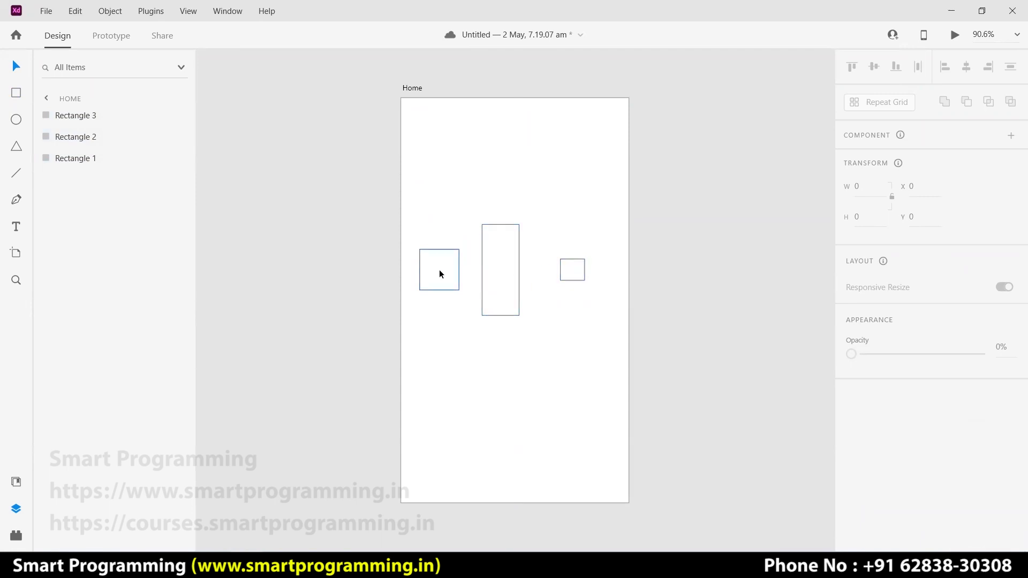
# - Align the top edges of the three rectangles and clear the selection
pyautogui.moveTo(434, 356); pyautogui.dragTo(575, 254)
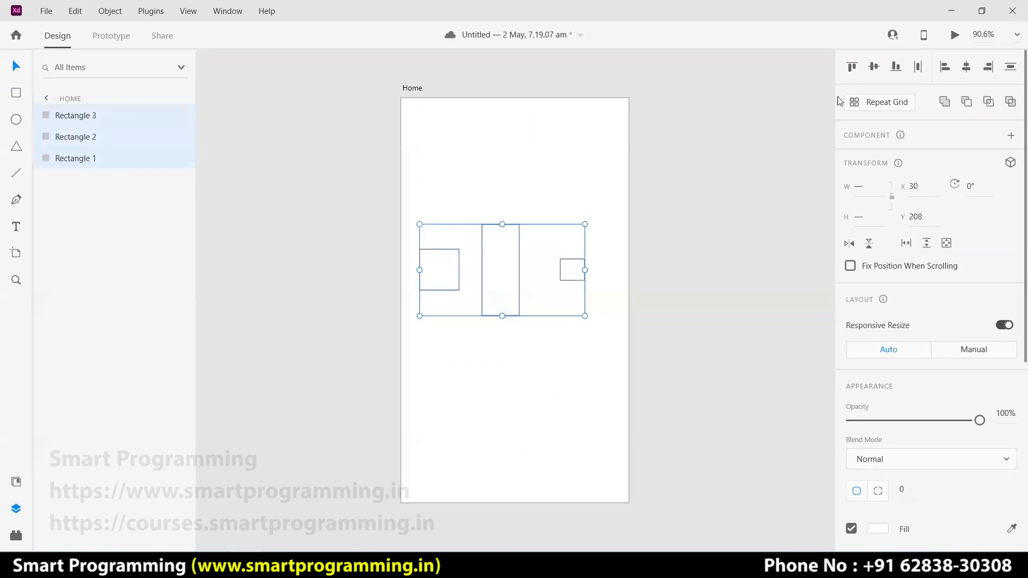
pyautogui.click(852, 69)
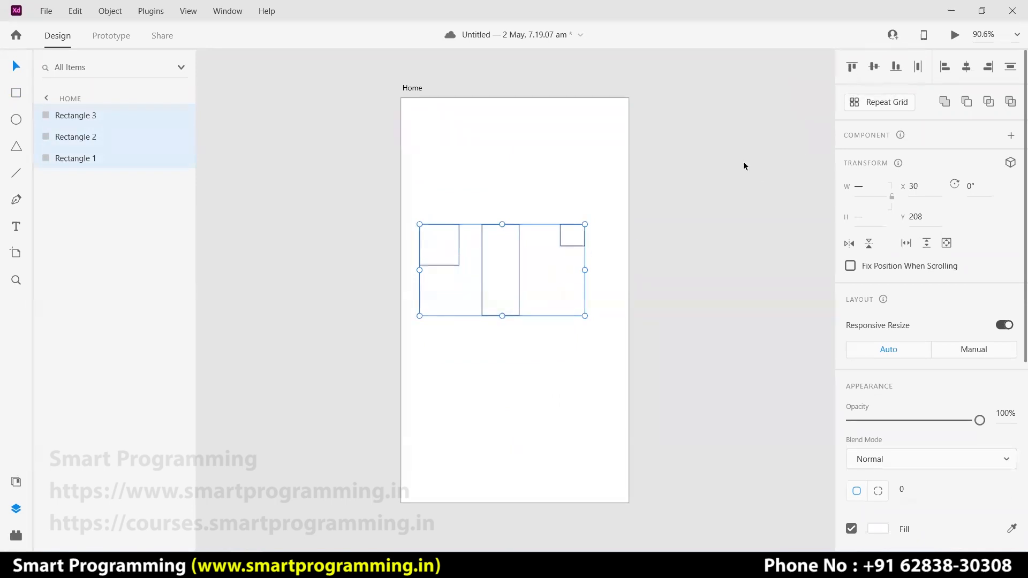
pyautogui.click(512, 332)
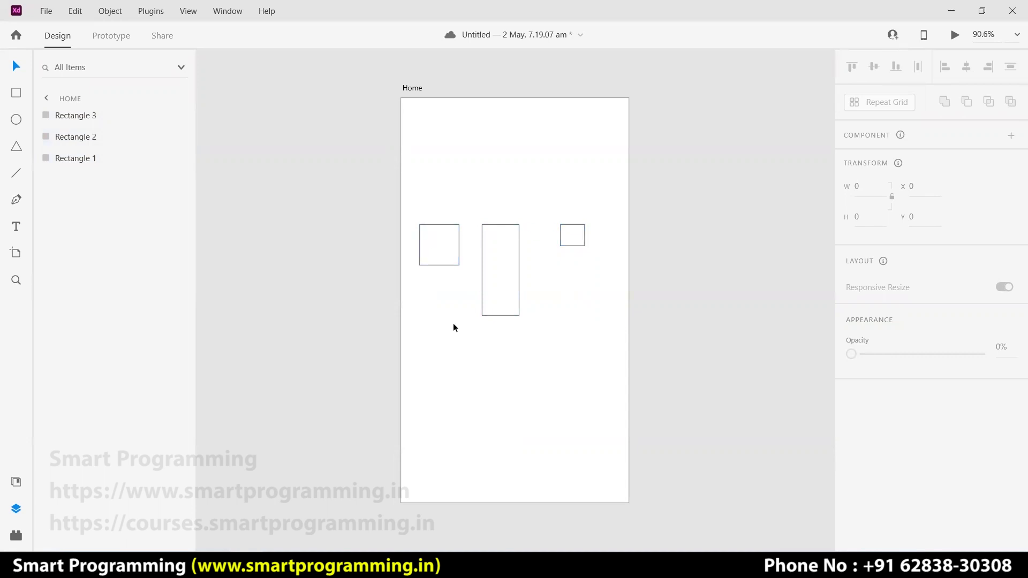
# - Align the three rectangles by their bottom edges and distribute them evenly in the horizontal direction
pyautogui.moveTo(431, 349); pyautogui.dragTo(575, 223)
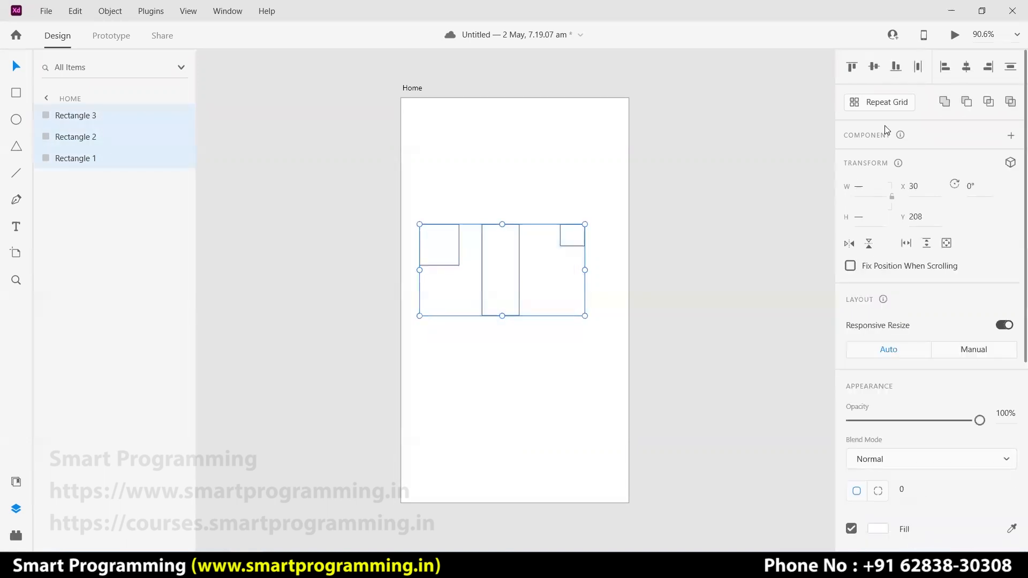
pyautogui.click(896, 69)
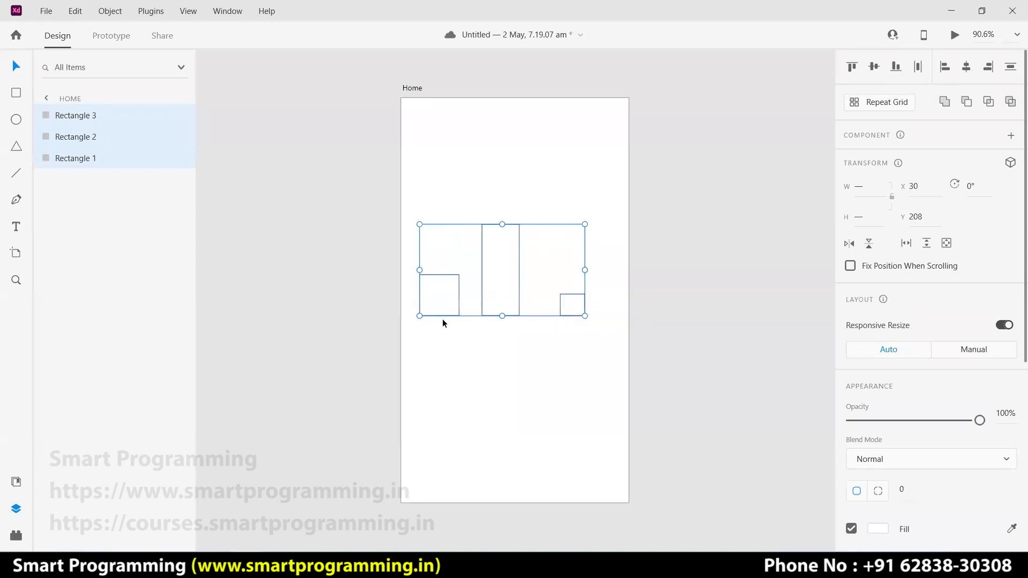
pyautogui.click(919, 67)
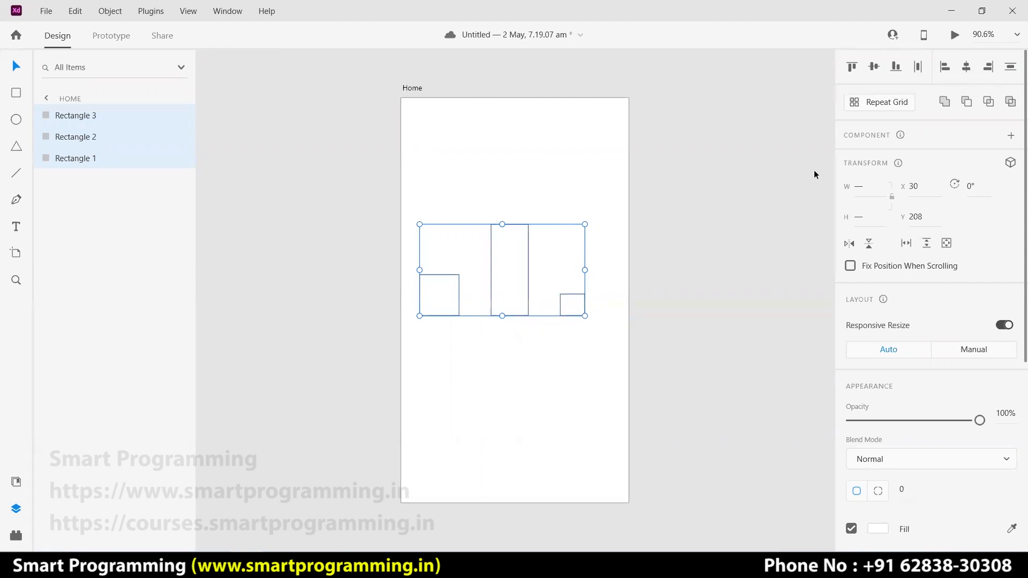
pyautogui.click(483, 351)
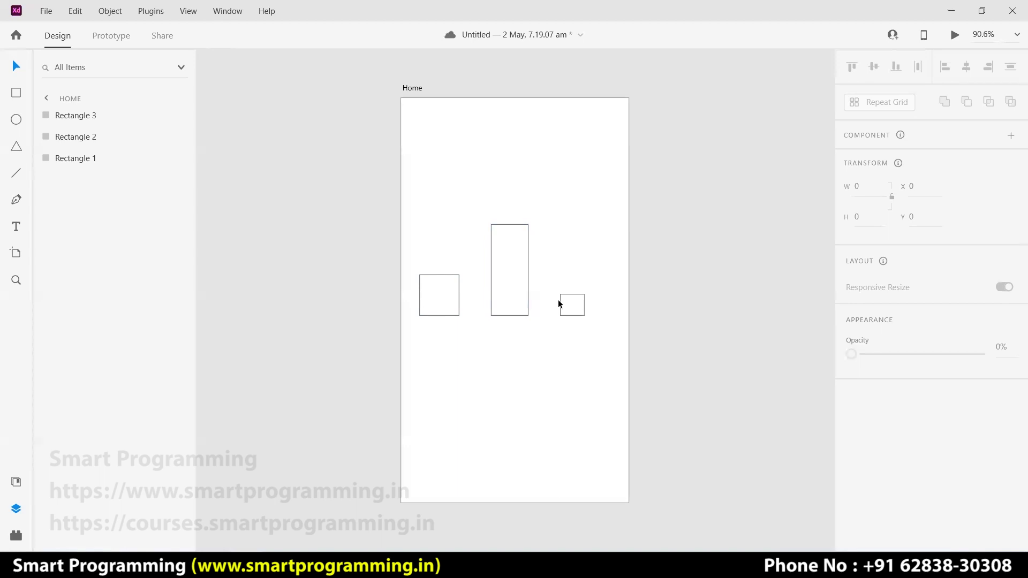
# - Move the tall rectangle close to the square, and try top and middle alignment on all three rectangles
pyautogui.moveTo(496, 301); pyautogui.dragTo(471, 299)
pyautogui.click(493, 348)
pyautogui.moveTo(443, 331); pyautogui.dragTo(573, 291)
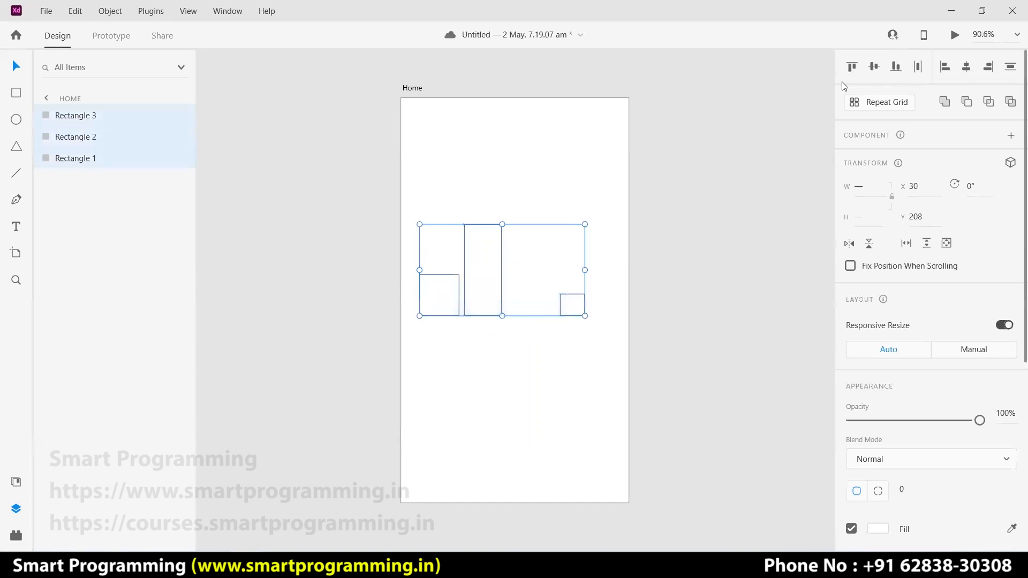
pyautogui.click(851, 68)
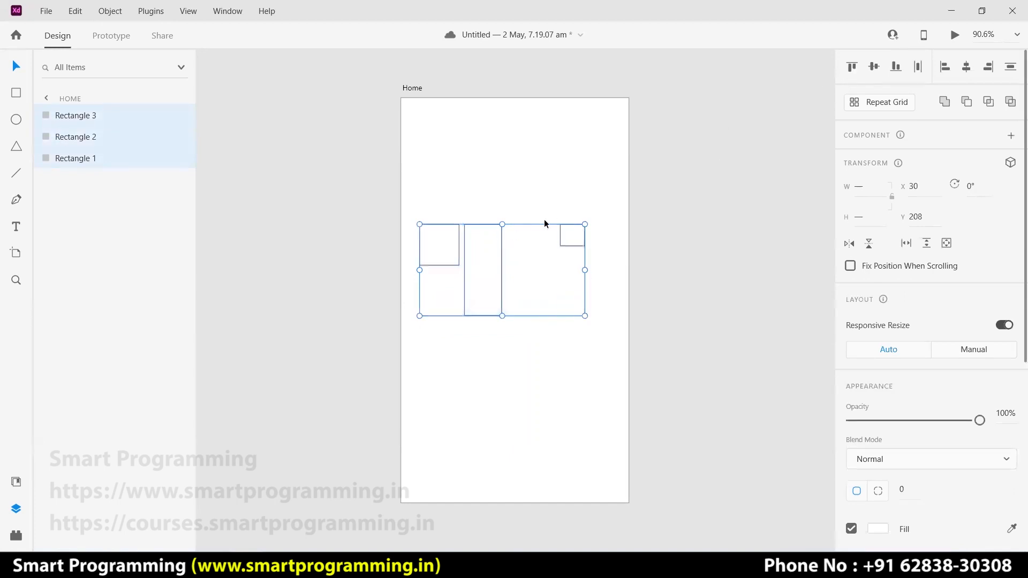
pyautogui.click(874, 67)
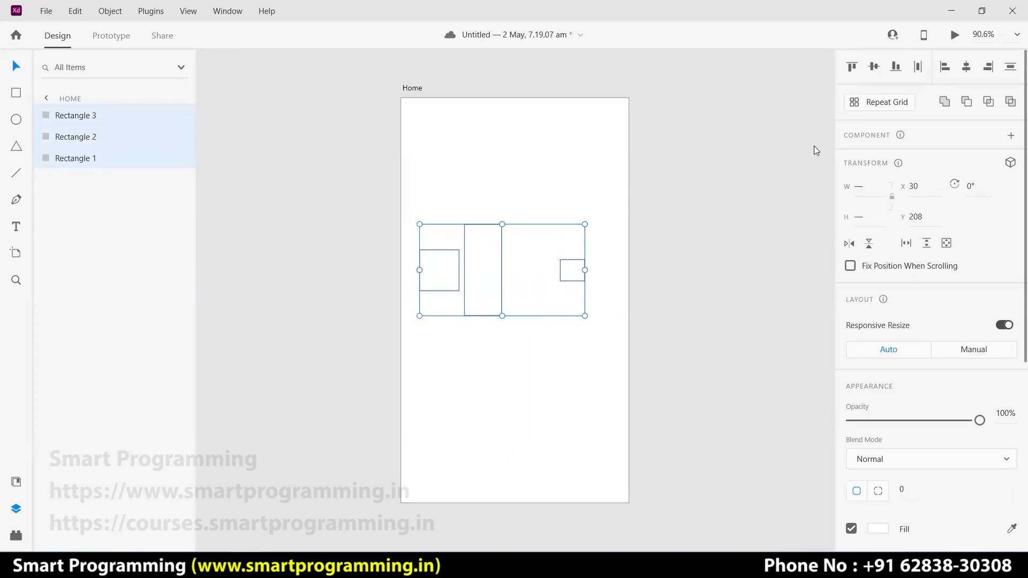
# - Bottom-align all three rectangles again and equalize the horizontal gaps between them
pyautogui.click(895, 67)
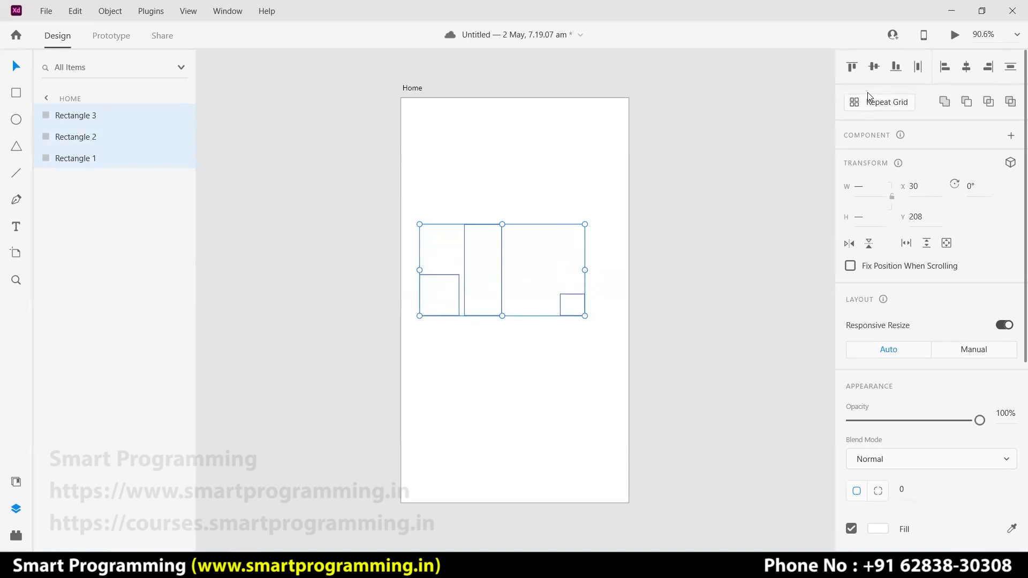
pyautogui.click(919, 66)
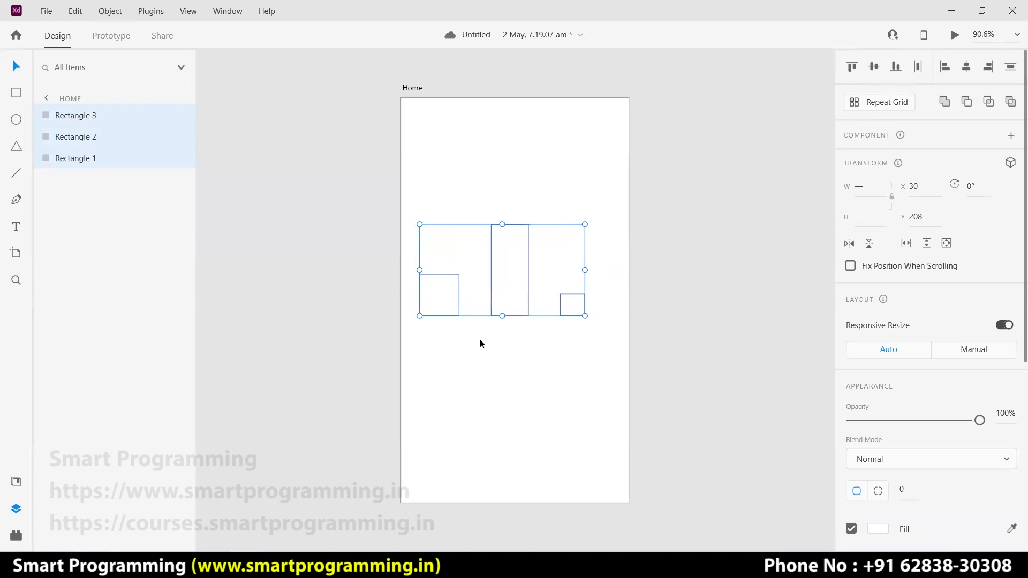
pyautogui.click(469, 305)
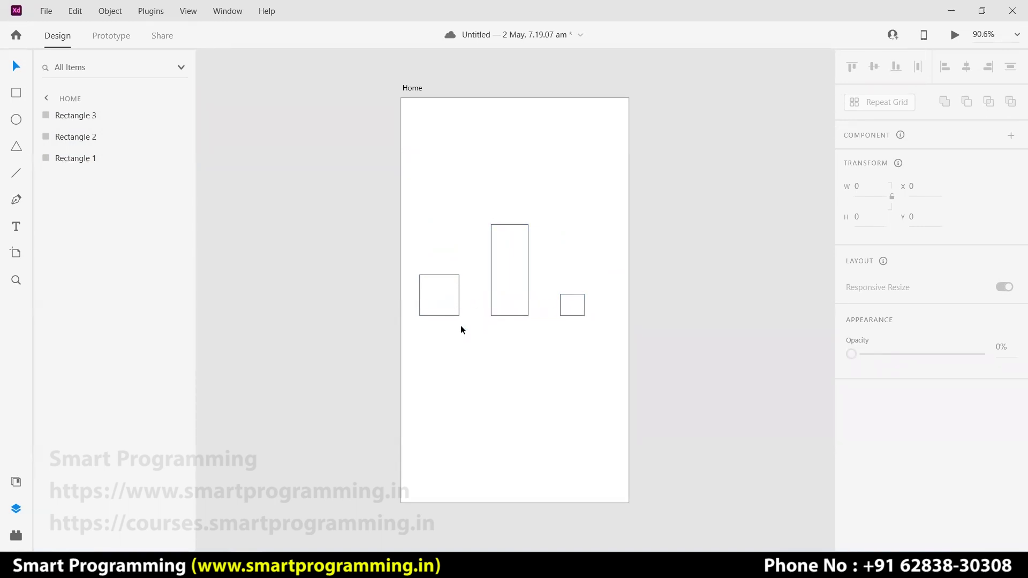
# - Try to align the three rectangles by their left edges
pyautogui.moveTo(442, 340); pyautogui.dragTo(575, 268)
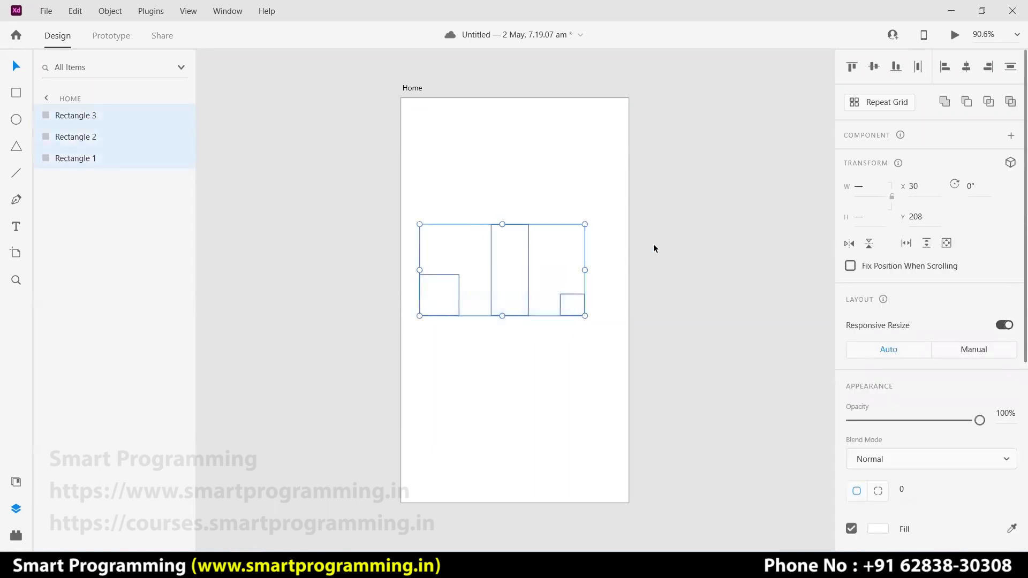
pyautogui.click(946, 67)
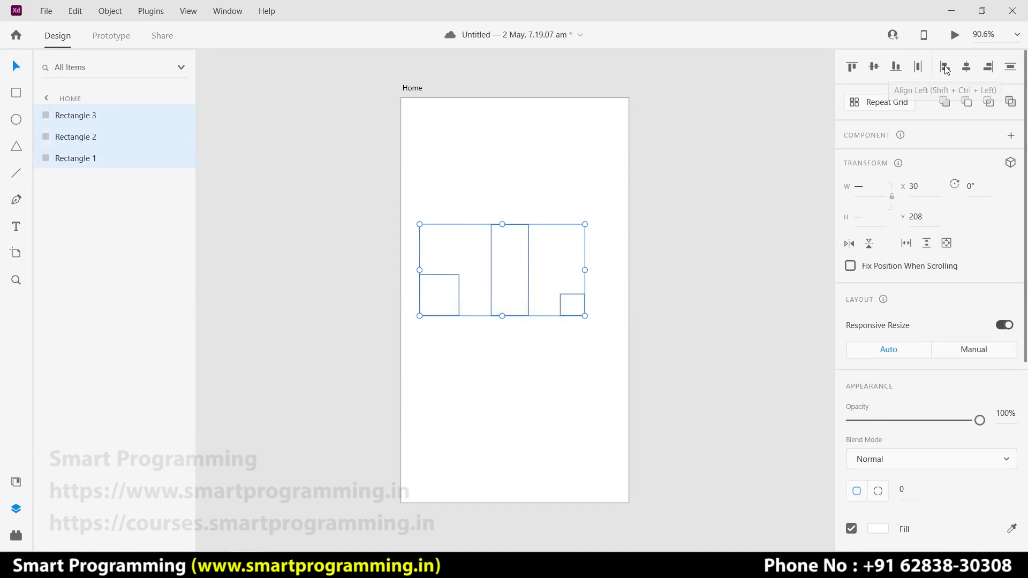
pyautogui.hotkey('ctrl', 'z')
# - Move the square to about X 63, Y 114 and the small rectangle to about X 258, Y 556, and delete the tall rectangle
pyautogui.click(515, 331)
pyautogui.moveTo(441, 298); pyautogui.dragTo(461, 190)
pyautogui.moveTo(494, 234); pyautogui.dragTo(573, 449)
pyautogui.press('Delete')
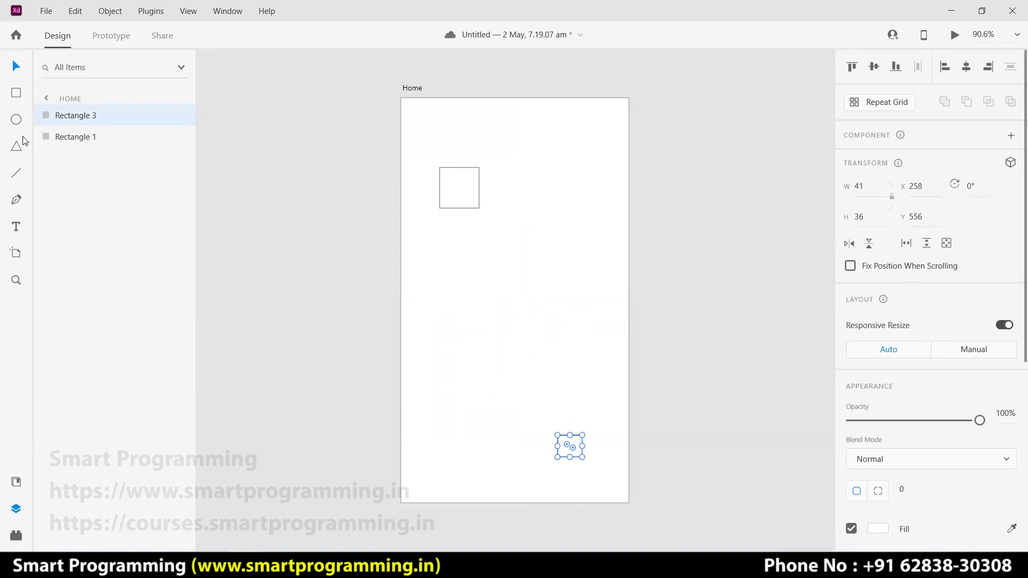
# - Draw a near-circular ellipse about 79 by 77 mid-artboard and a triangle below it, between the two rectangles
pyautogui.click(16, 119)
pyautogui.moveTo(498, 278); pyautogui.dragTo(546, 324)
pyautogui.press('y')
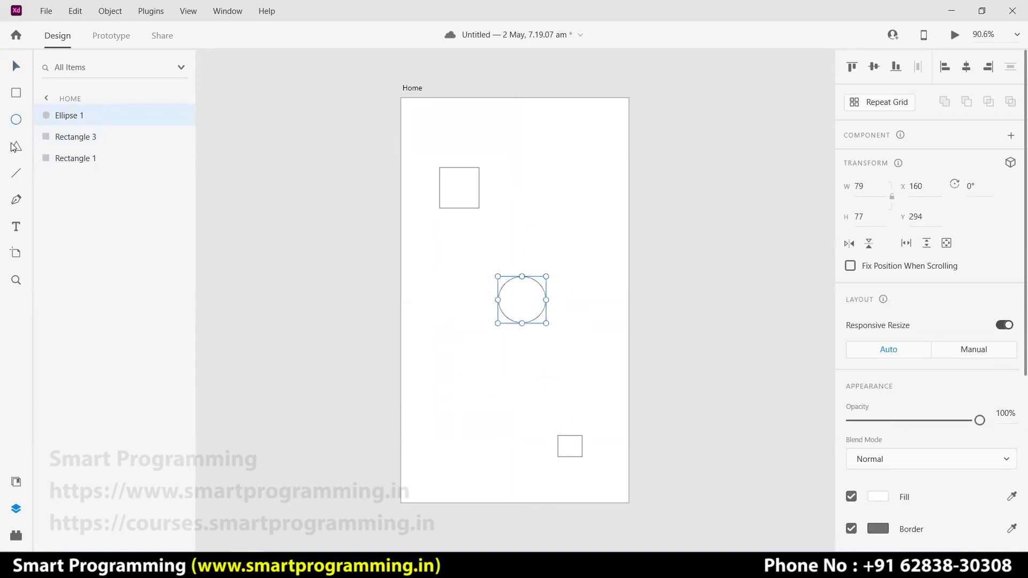
pyautogui.moveTo(469, 351); pyautogui.dragTo(523, 393)
pyautogui.press('v')
# - Align all four shapes by their left edges, and change the alignment to their horizontal centers
pyautogui.moveTo(458, 141); pyautogui.dragTo(586, 451)
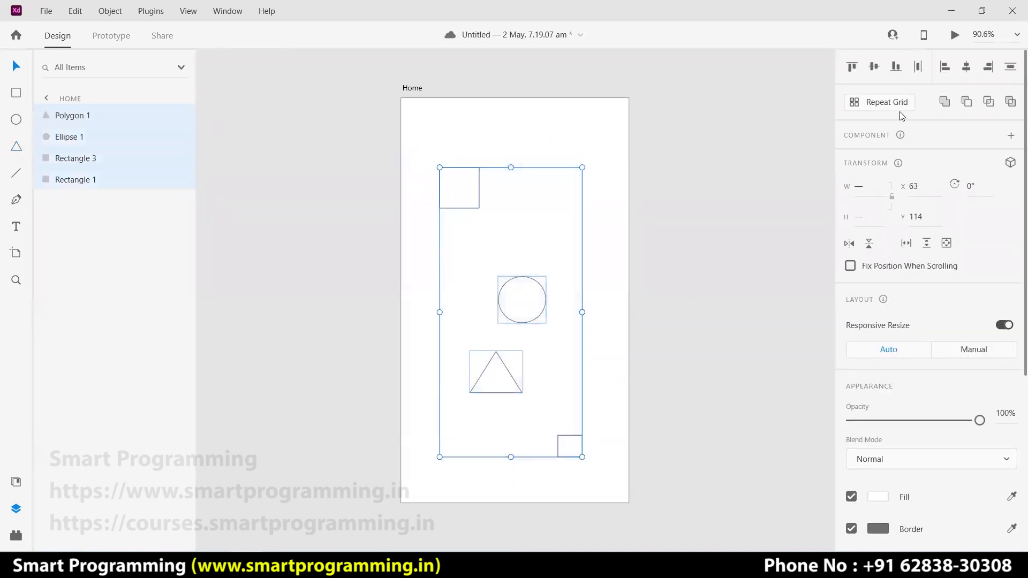
pyautogui.click(946, 69)
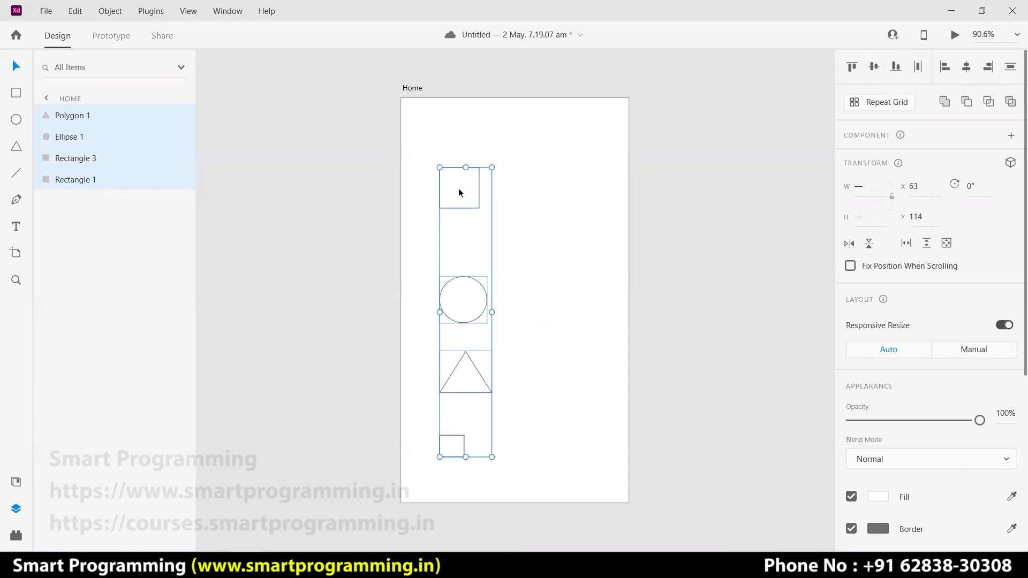
pyautogui.click(967, 66)
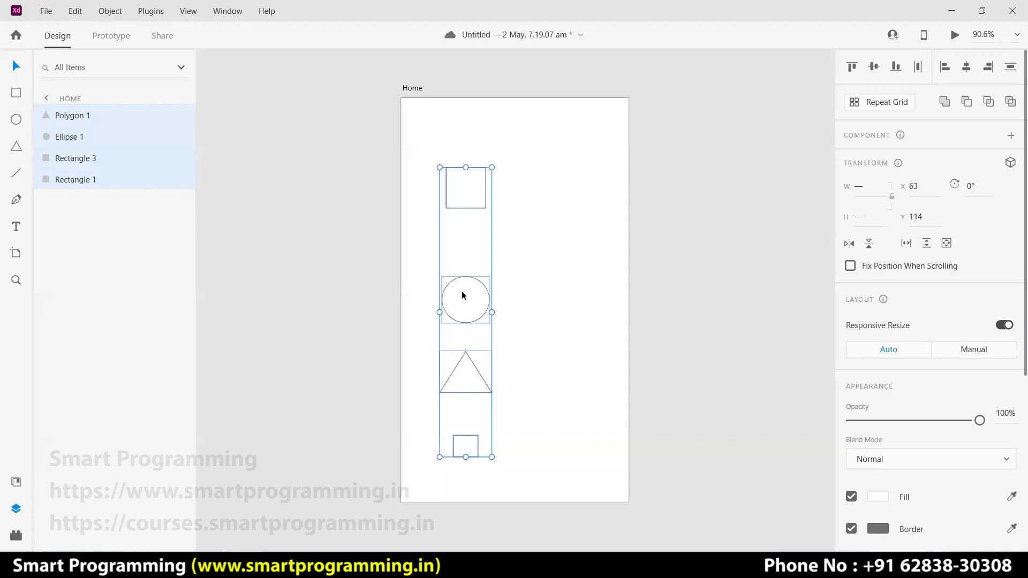
# - Align the four shapes by their right edges and distribute them evenly in the vertical direction
pyautogui.click(990, 67)
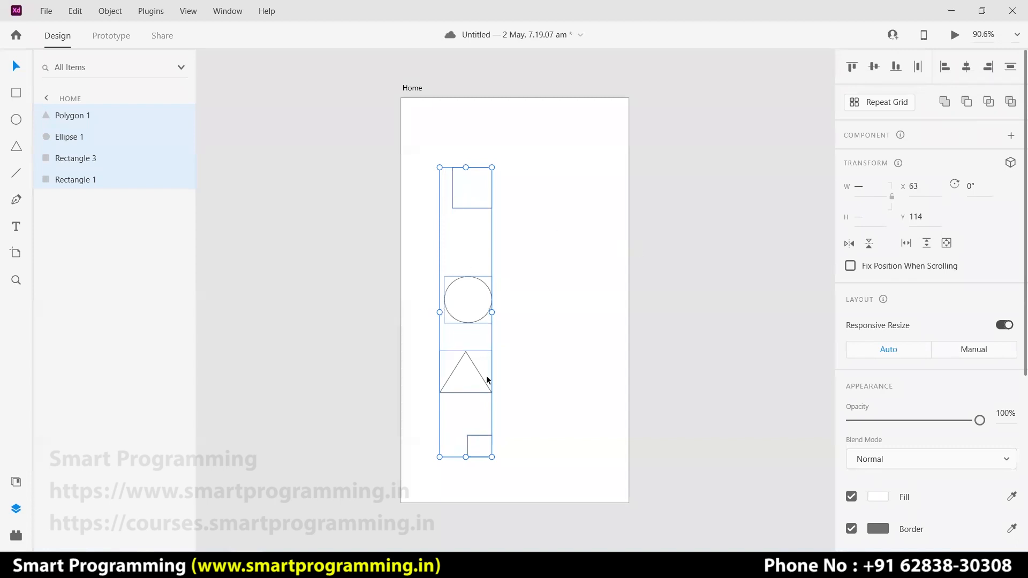
pyautogui.click(1011, 67)
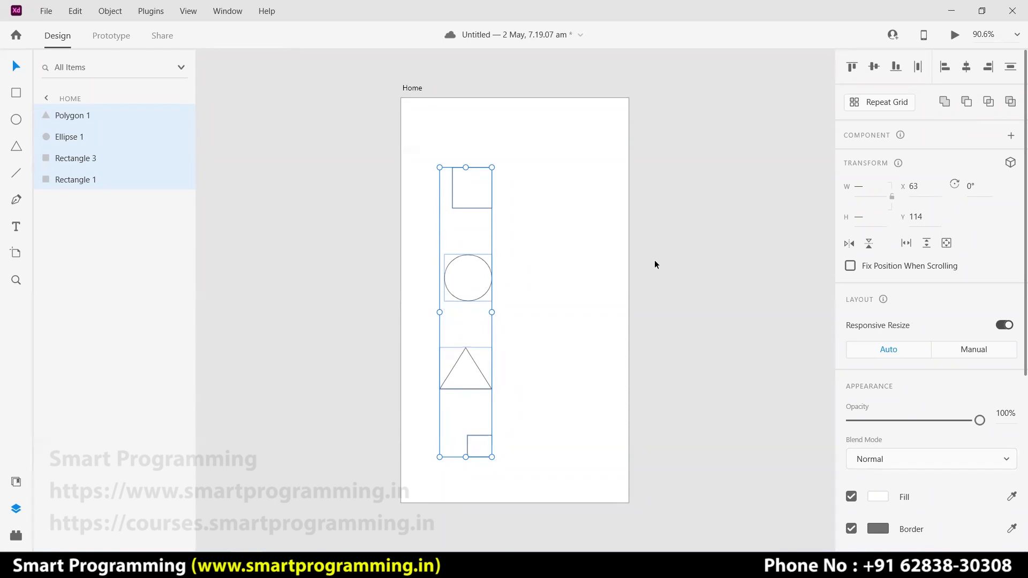
pyautogui.click(507, 200)
# - Enlarge the square to about 140 by 144 and move it to about X 60, Y 51
pyautogui.click(478, 196)
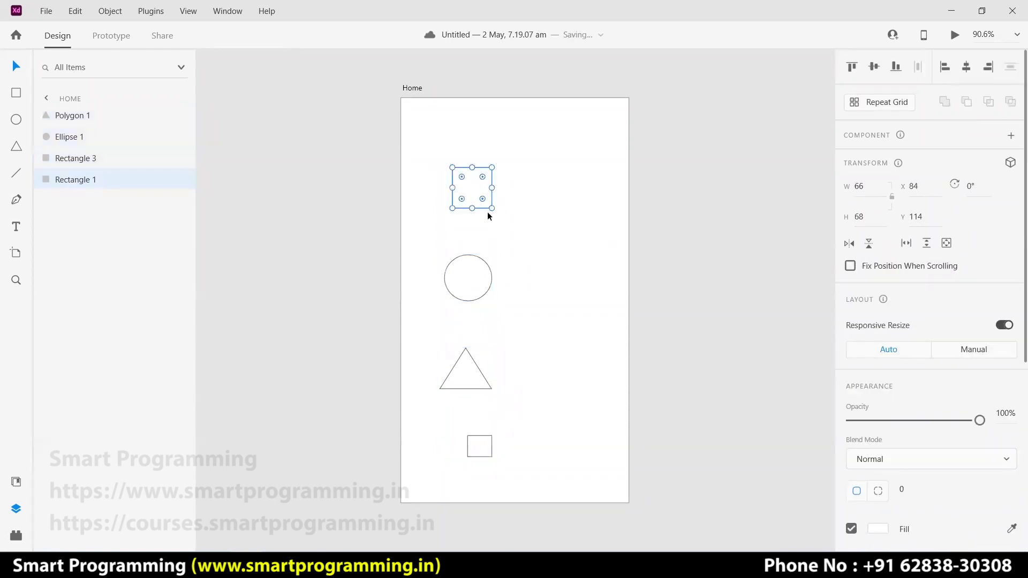
pyautogui.moveTo(491, 208); pyautogui.dragTo(555, 252)
pyautogui.moveTo(505, 213); pyautogui.dragTo(491, 175)
# - Align all four shapes by their left edges, switch them to horizontal center alignment, and clear the selection
pyautogui.moveTo(568, 185); pyautogui.dragTo(460, 438)
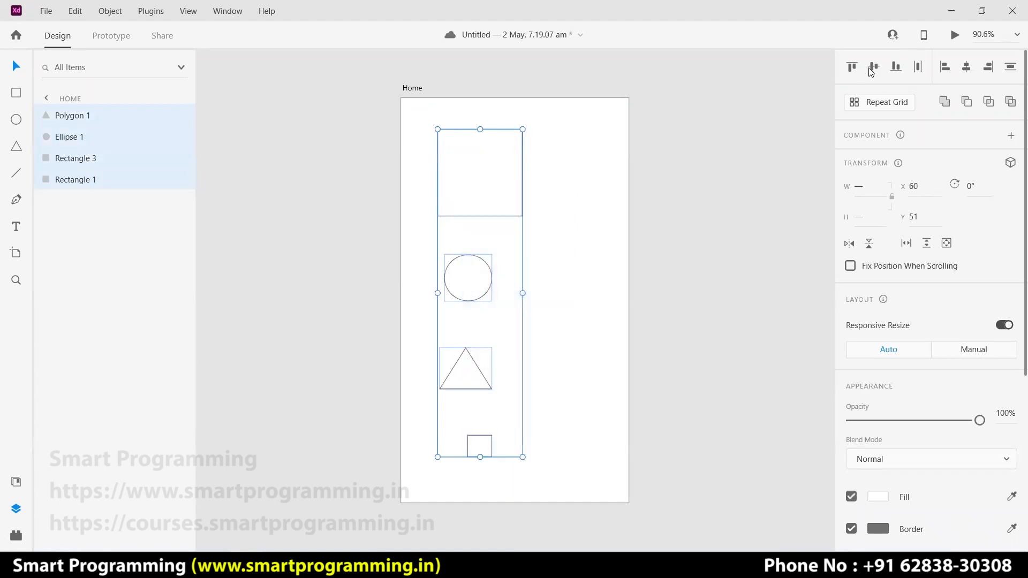
pyautogui.click(946, 72)
pyautogui.click(967, 68)
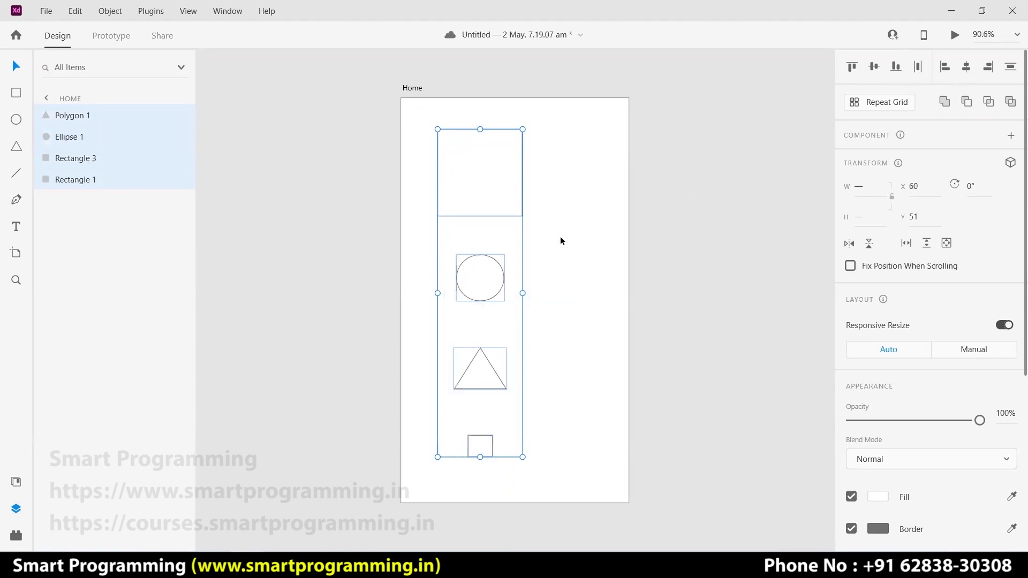
pyautogui.click(613, 244)
# - Delete the circle, the triangle and the small rectangle, keeping only the large square
pyautogui.click(517, 210)
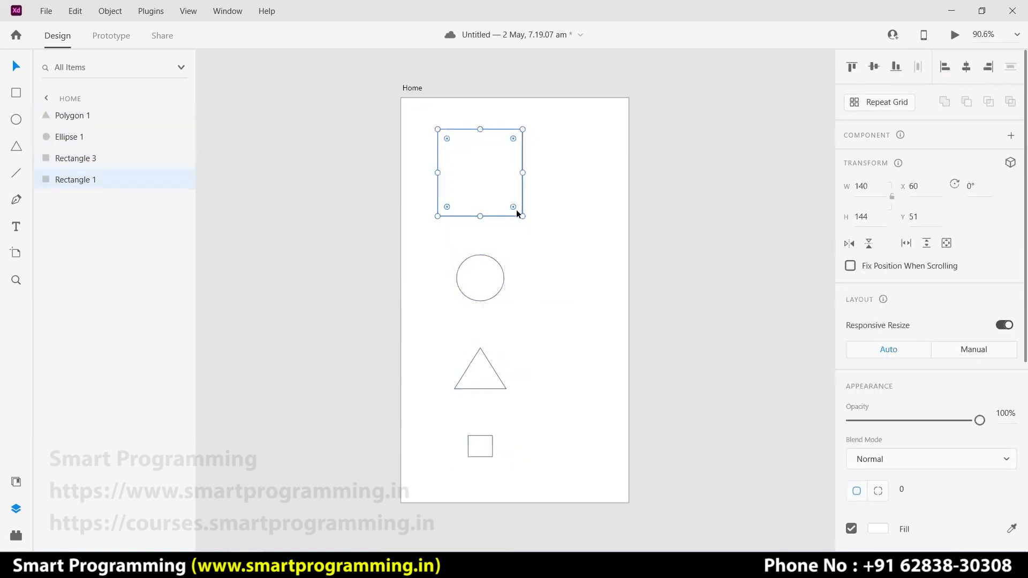
pyautogui.press('Escape')
pyautogui.click(511, 211)
pyautogui.moveTo(544, 279); pyautogui.dragTo(475, 453)
pyautogui.press('Delete')
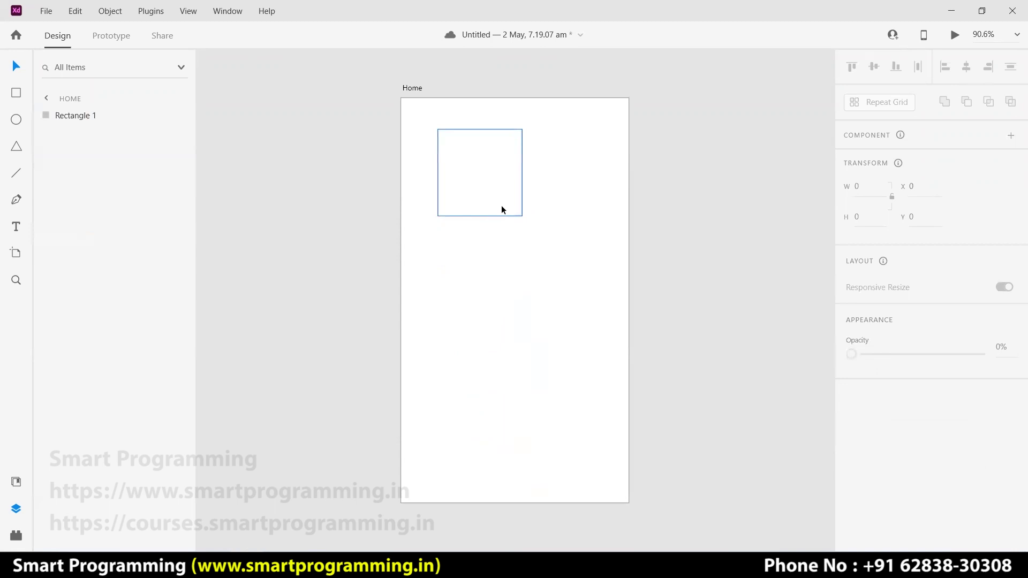
# - Reshape the large square into a rectangle about 174 by 98 mid-artboard, and shrink it about its center to about 170 by 96
pyautogui.click(521, 216)
pyautogui.moveTo(523, 216); pyautogui.dragTo(534, 252)
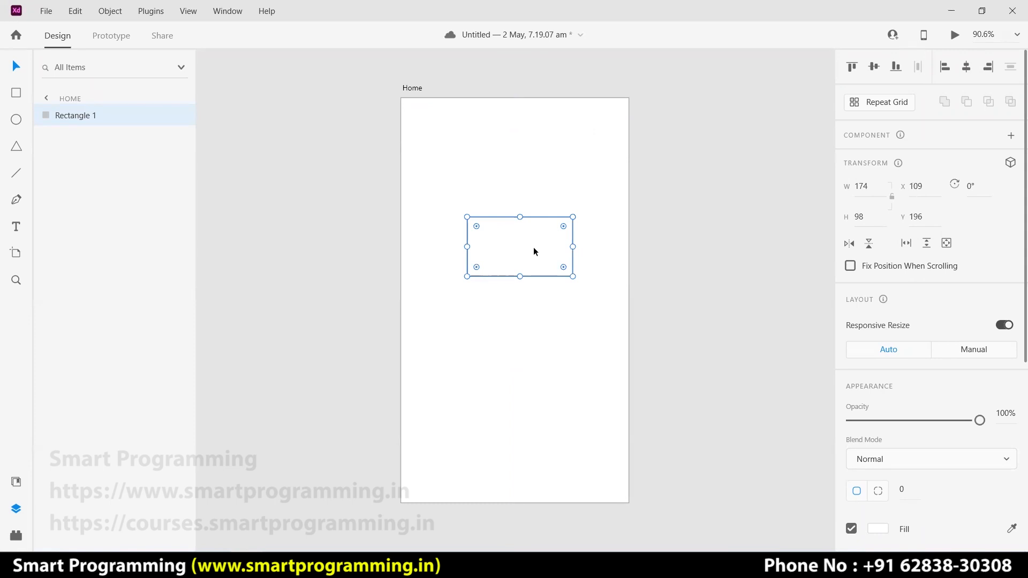
pyautogui.press('alt')
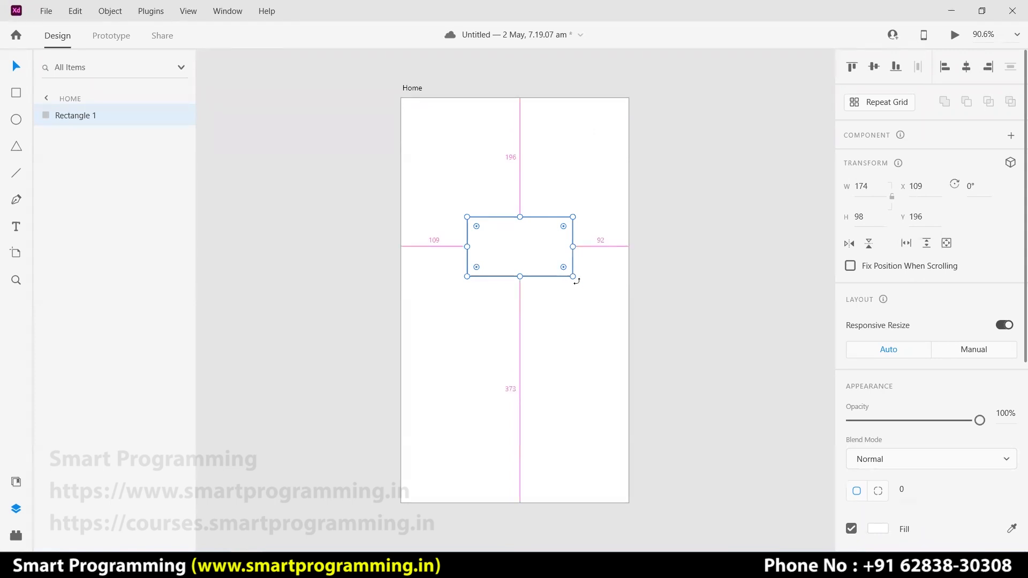
pyautogui.moveTo(572, 276)
pyautogui.mouseDown()
pyautogui.moveTo(631, 324)
pyautogui.moveTo(756, 393)
pyautogui.moveTo(533, 259)
pyautogui.moveTo(746, 356)
pyautogui.moveTo(564, 275)
pyautogui.moveTo(519, 241)
pyautogui.moveTo(583, 298)
pyautogui.moveTo(705, 344)
pyautogui.moveTo(468, 216)
pyautogui.moveTo(681, 332)
pyautogui.moveTo(733, 349)
pyautogui.moveTo(538, 252)
pyautogui.moveTo(609, 309)
pyautogui.moveTo(571, 287)
pyautogui.mouseUp()
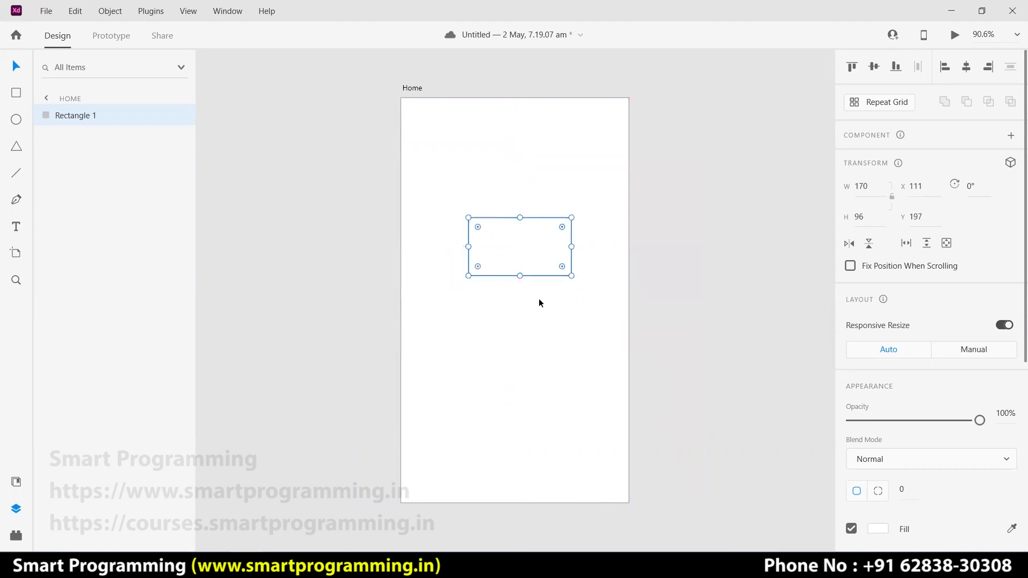
# - Display the rectangle's distances to the artboard edges, and duplicate it twice downward, to about X 103, Y 286 and X 111, Y 435
pyautogui.press('alt')
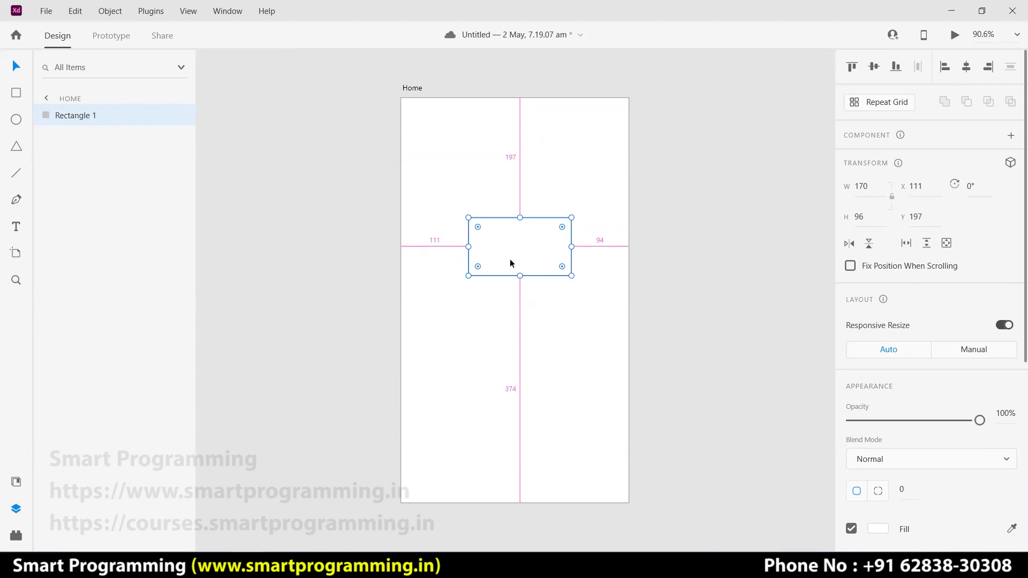
pyautogui.press('alt')
pyautogui.press('alt')
pyautogui.press('alt')
pyautogui.moveTo(547, 266); pyautogui.dragTo(545, 308)
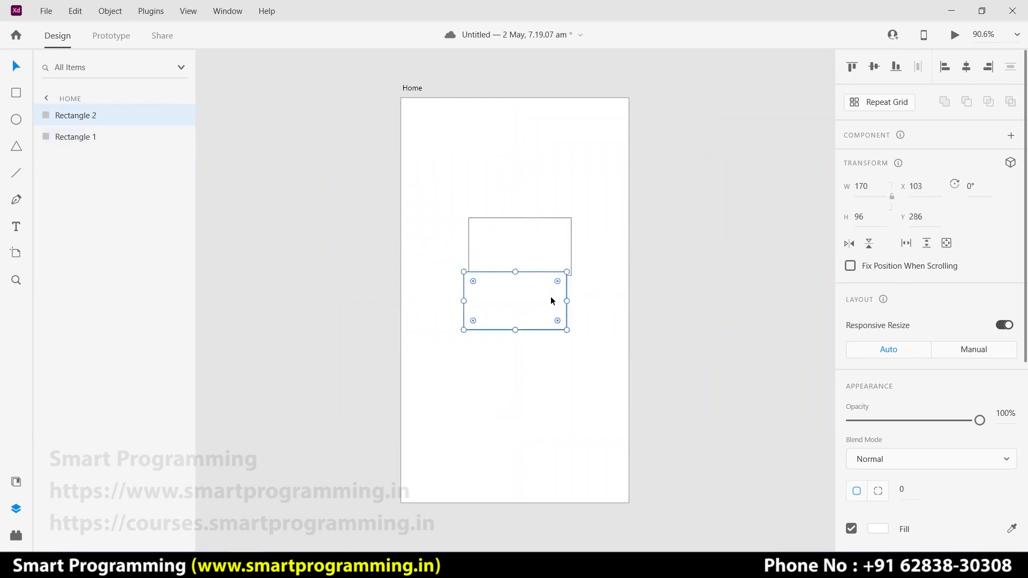
pyautogui.press('alt')
pyautogui.press('alt')
pyautogui.moveTo(527, 299); pyautogui.dragTo(531, 388)
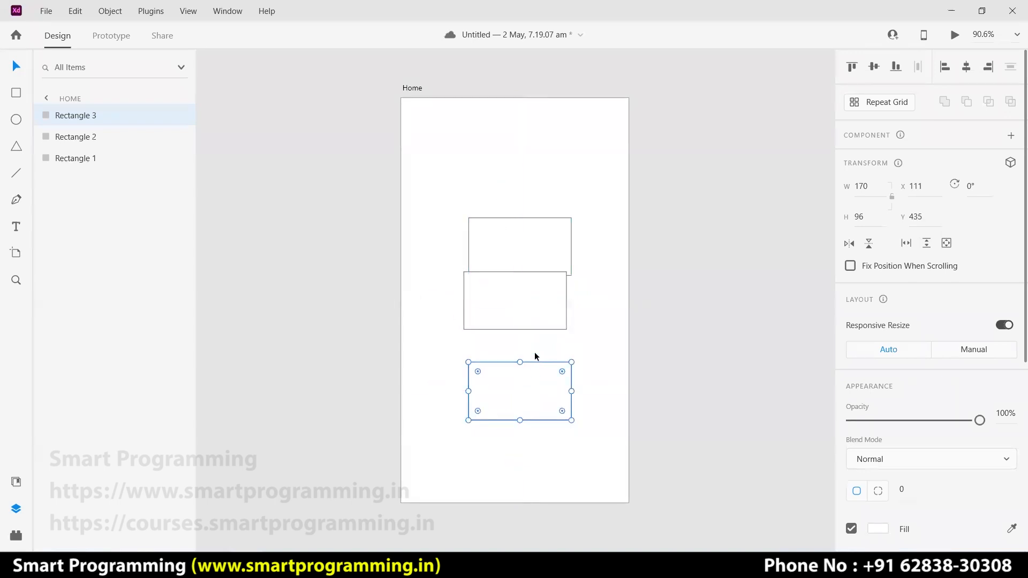
# - Delete the two duplicated rectangles below the original
pyautogui.click(519, 438)
pyautogui.moveTo(509, 450); pyautogui.dragTo(528, 353)
pyautogui.keyDown('shift'); pyautogui.click(542, 310); pyautogui.keyUp('shift')
pyautogui.press('Delete')
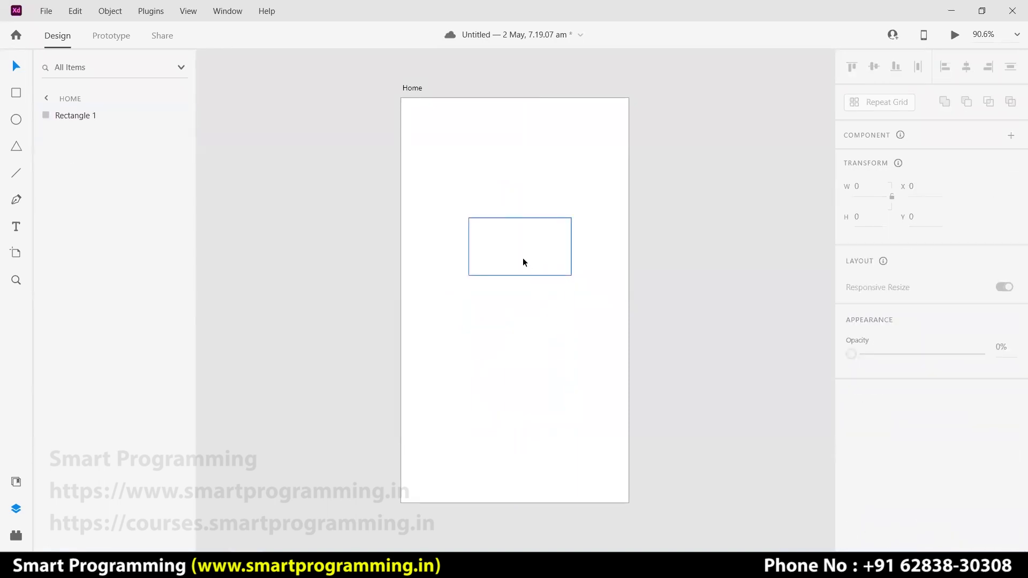
# - Reselect the remaining rectangle and delete it from the artboard
pyautogui.click(516, 260)
pyautogui.click(549, 332)
pyautogui.click(534, 253)
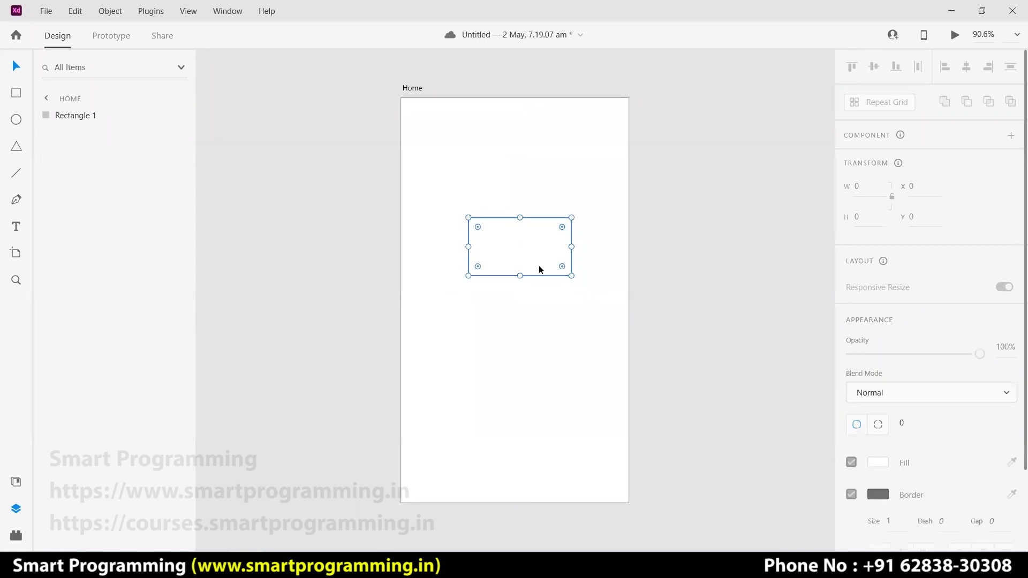
pyautogui.press('alt')
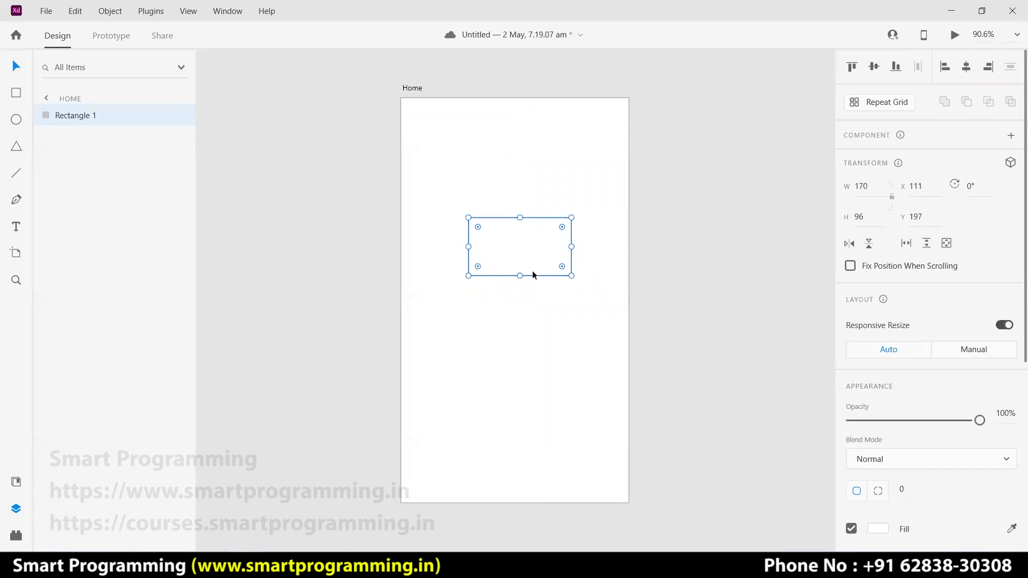
pyautogui.press('Delete')
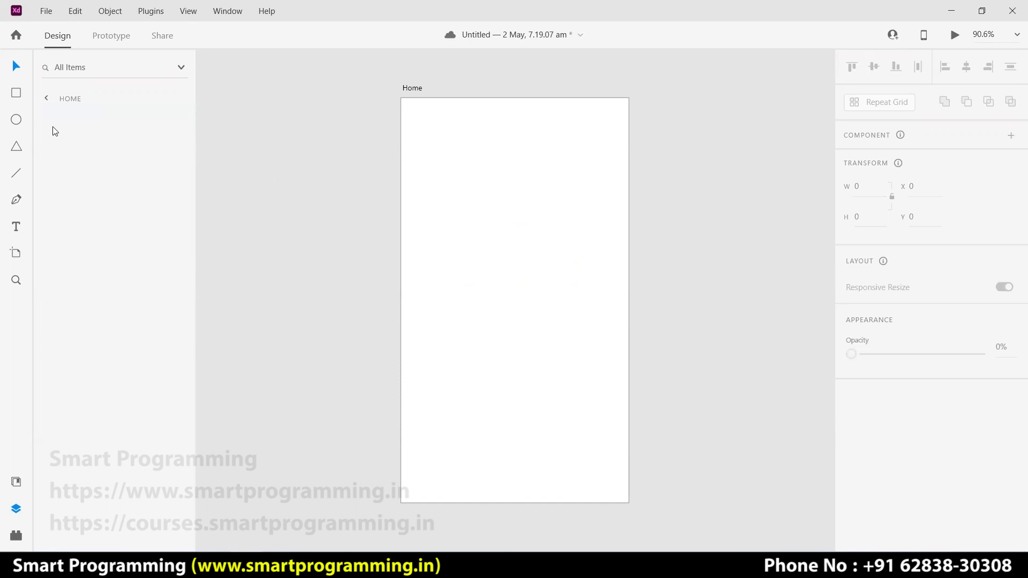
# - Draw three stacked rectangles about 283 wide, aligned at X 47, with heights of about 44, 43 and 51
pyautogui.click(16, 93)
pyautogui.moveTo(430, 221)
pyautogui.mouseDown()
pyautogui.moveTo(539, 252)
pyautogui.moveTo(602, 247)
pyautogui.mouseUp()
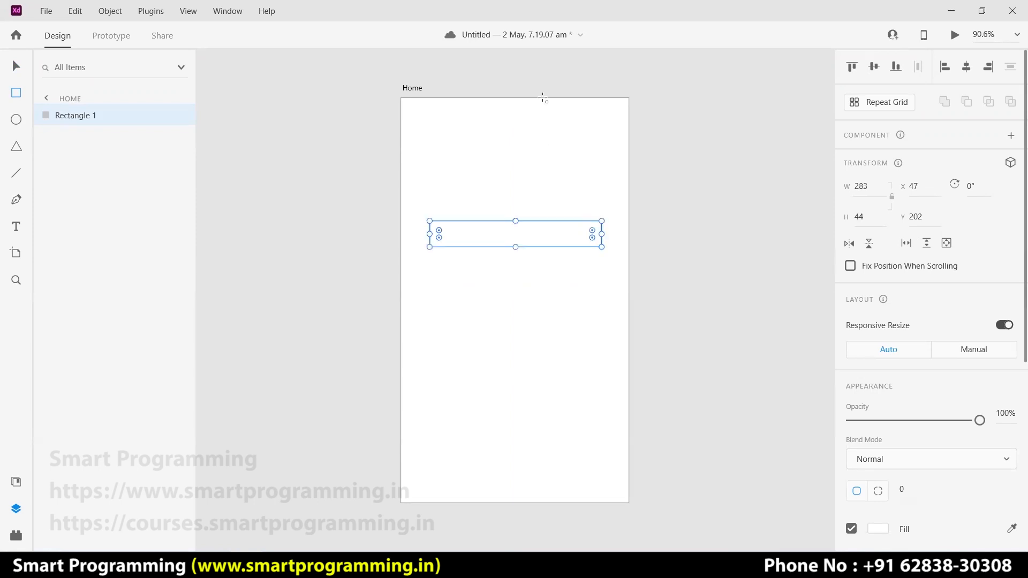
pyautogui.click(429, 272)
pyautogui.moveTo(429, 271); pyautogui.dragTo(438, 277)
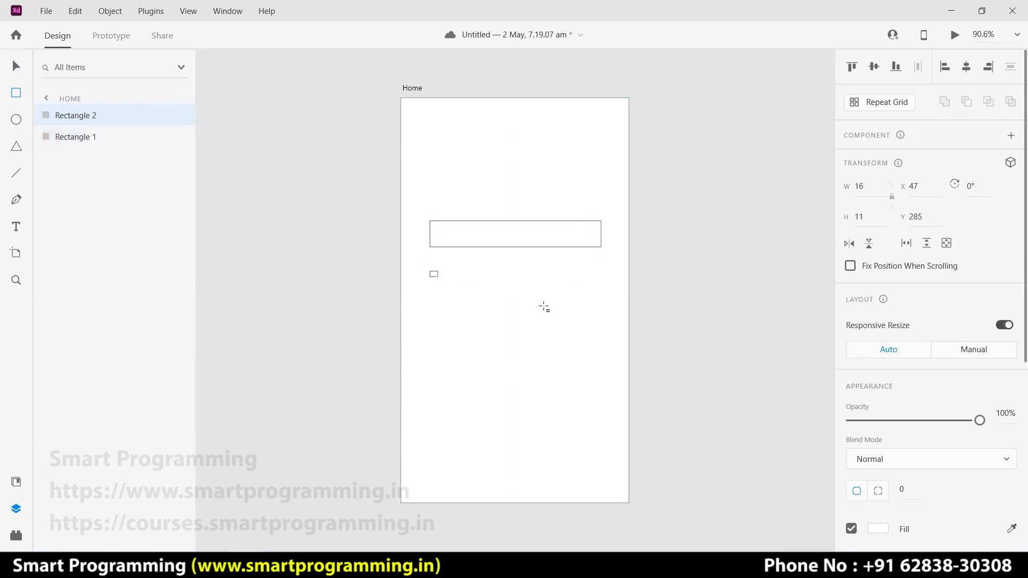
pyautogui.moveTo(544, 306); pyautogui.dragTo(603, 298)
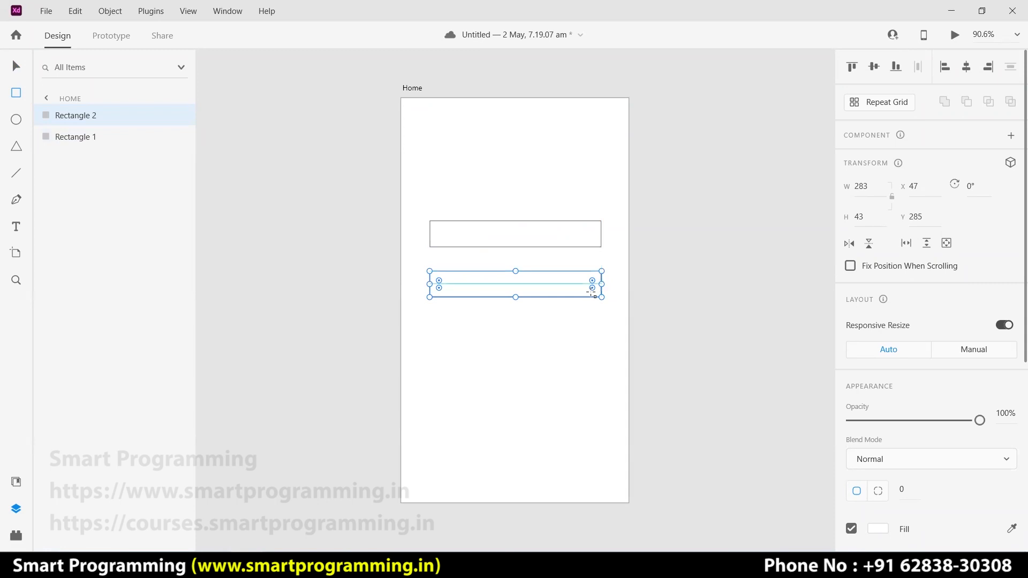
pyautogui.moveTo(429, 325)
pyautogui.mouseDown()
pyautogui.moveTo(493, 353)
pyautogui.moveTo(601, 358)
pyautogui.mouseUp()
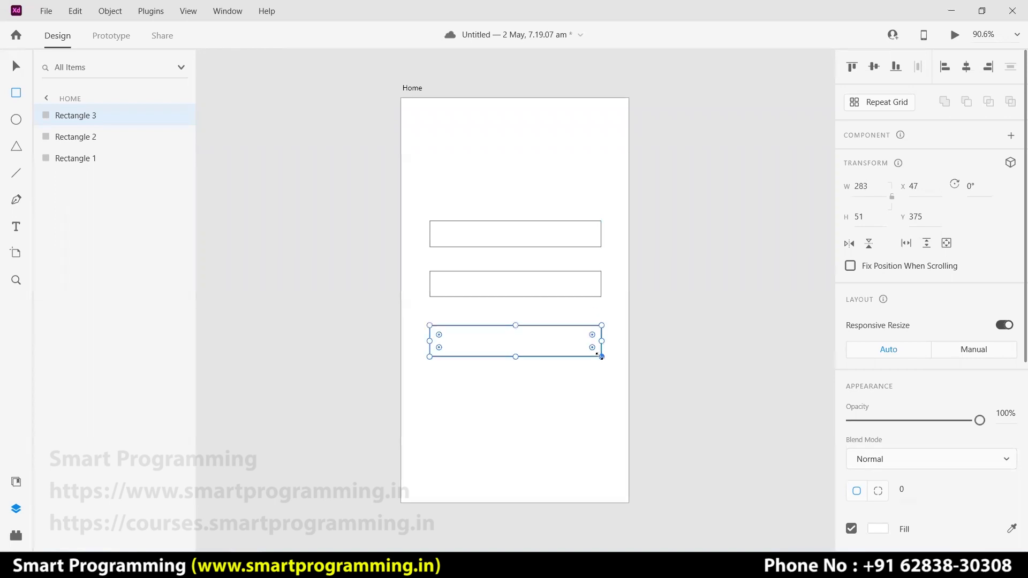
# - Select the three stacked rectangles and delete them all
pyautogui.press('v')
pyautogui.press('Escape')
pyautogui.moveTo(509, 198); pyautogui.dragTo(484, 337)
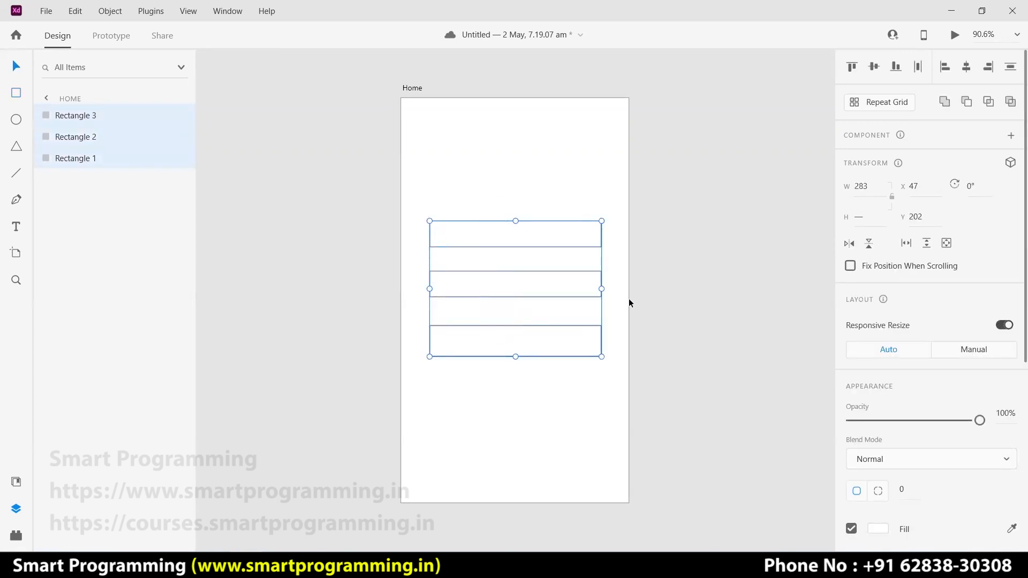
pyautogui.press('Delete')
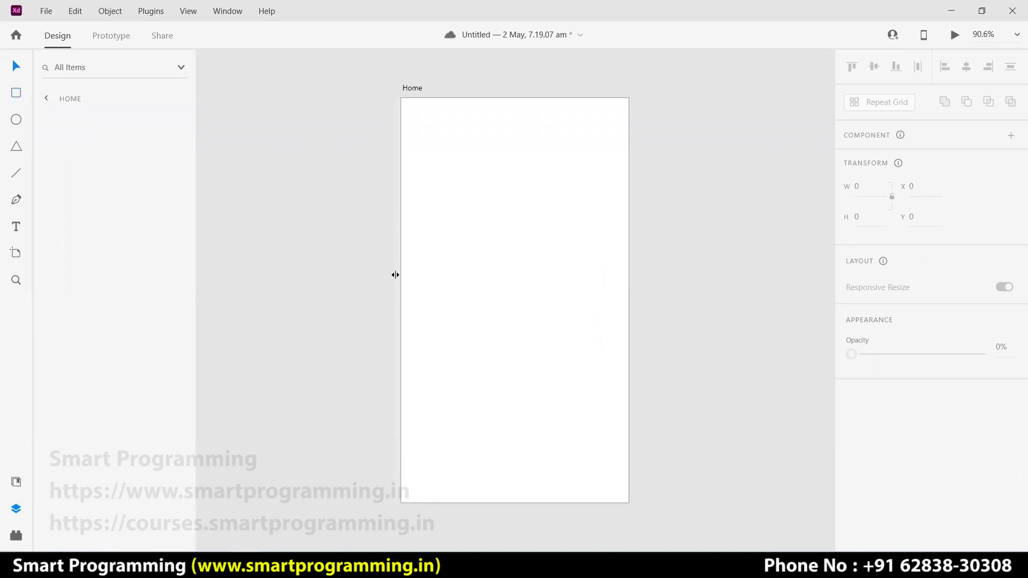
# - Add two vertical guides to the Home artboard, each about 20 in from its left and right edges
pyautogui.click(395, 275)
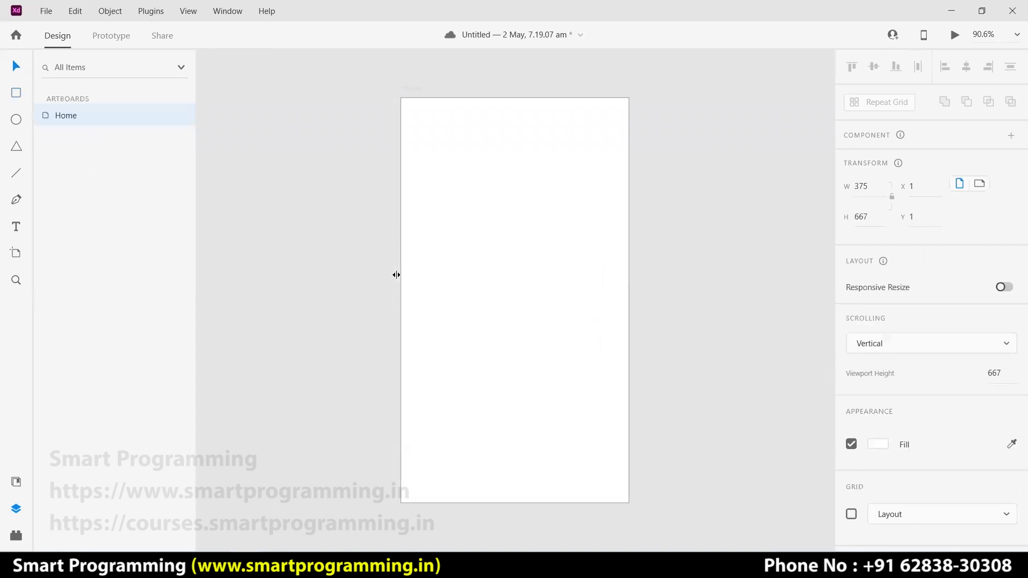
pyautogui.moveTo(397, 275); pyautogui.dragTo(421, 277)
pyautogui.moveTo(418, 277); pyautogui.dragTo(414, 277)
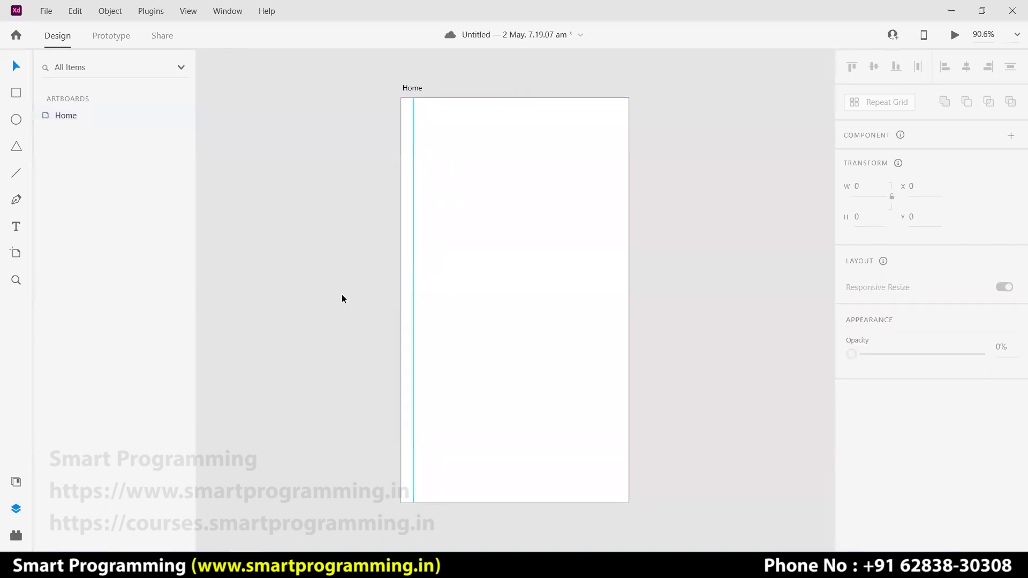
pyautogui.moveTo(402, 288); pyautogui.dragTo(616, 291)
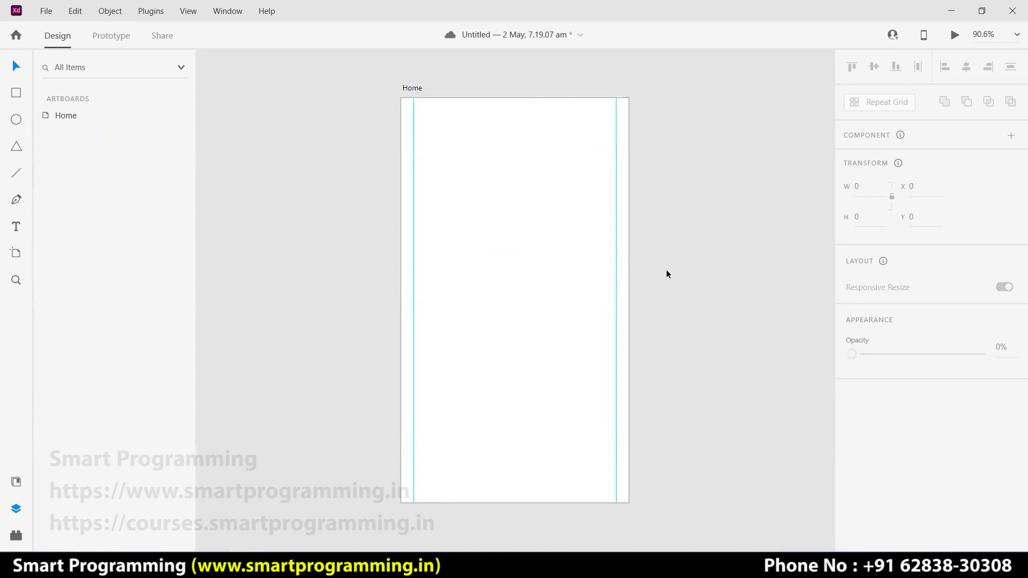
# - Draw two rectangles spanning the guides, about 335 by 51 at Y 192 and about 335 by 53 at Y 281
pyautogui.click(16, 92)
pyautogui.moveTo(414, 215)
pyautogui.mouseDown()
pyautogui.moveTo(532, 259)
pyautogui.moveTo(617, 246)
pyautogui.mouseUp()
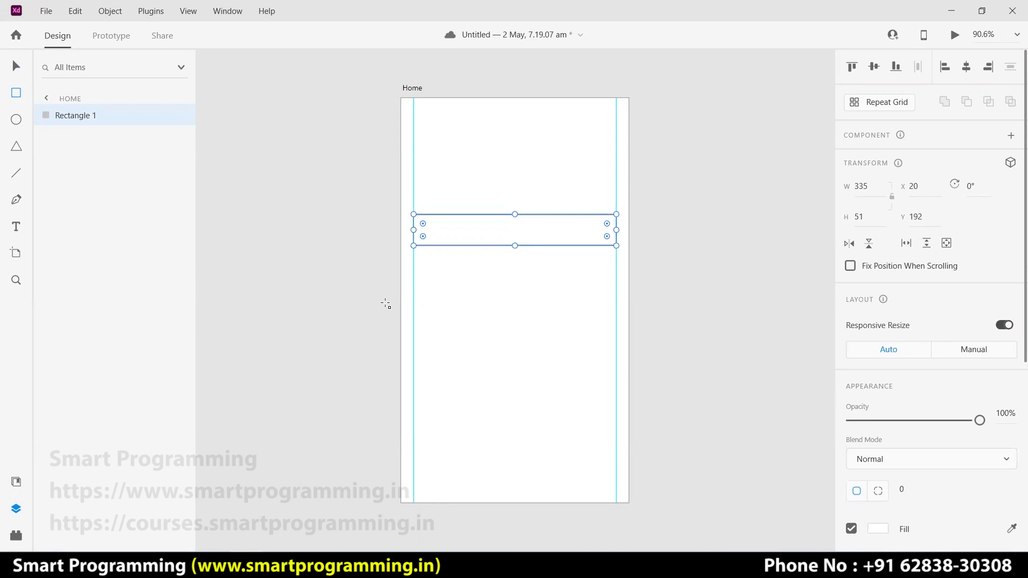
pyautogui.moveTo(413, 270)
pyautogui.mouseDown()
pyautogui.moveTo(500, 303)
pyautogui.moveTo(617, 299)
pyautogui.mouseUp()
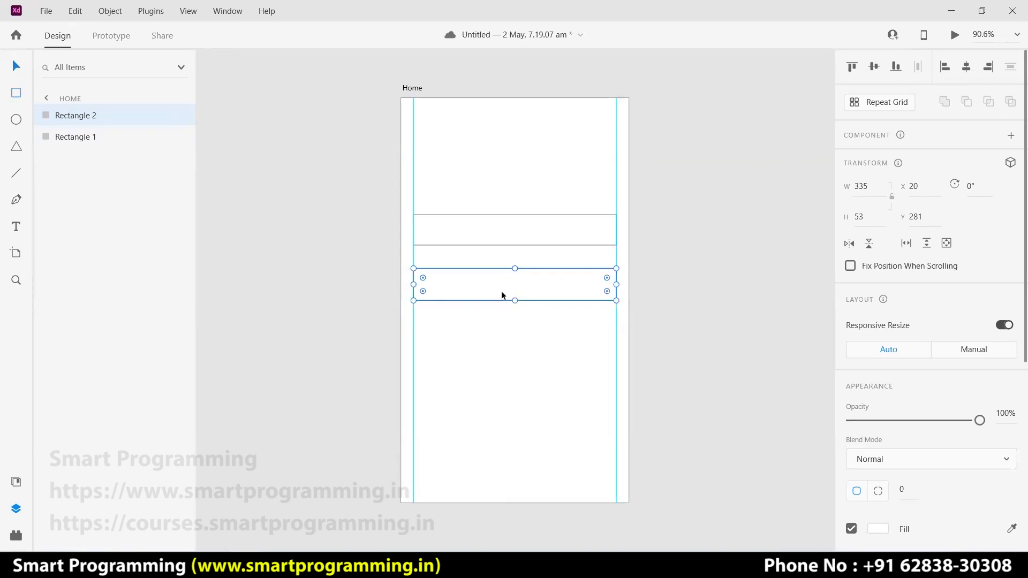
# - Examine up close how the left and right edges of both rectangles line up with the vertical guides
pyautogui.scroll(10, 502, 295)
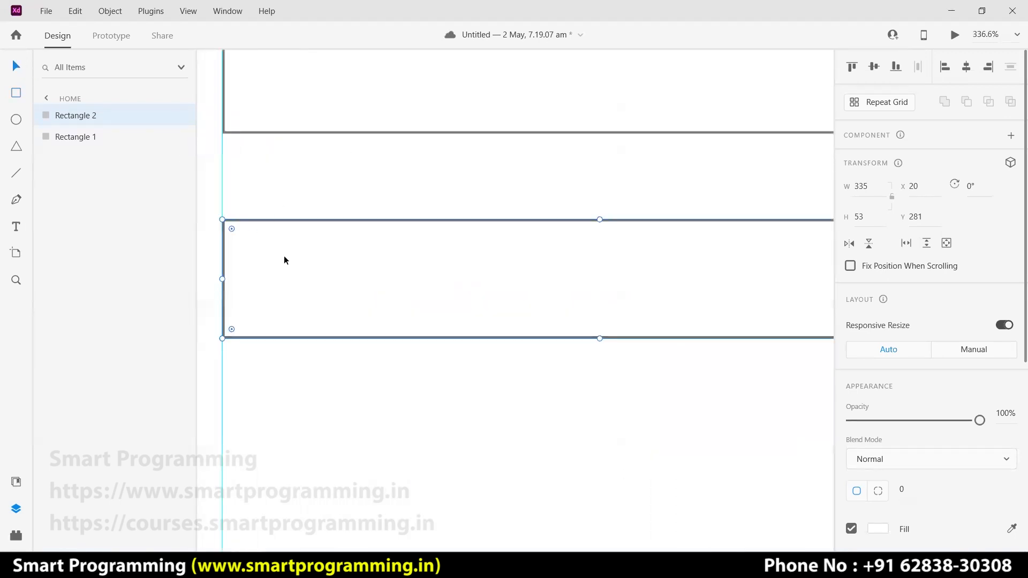
pyautogui.moveTo(365, 407); pyautogui.dragTo(521, 408)
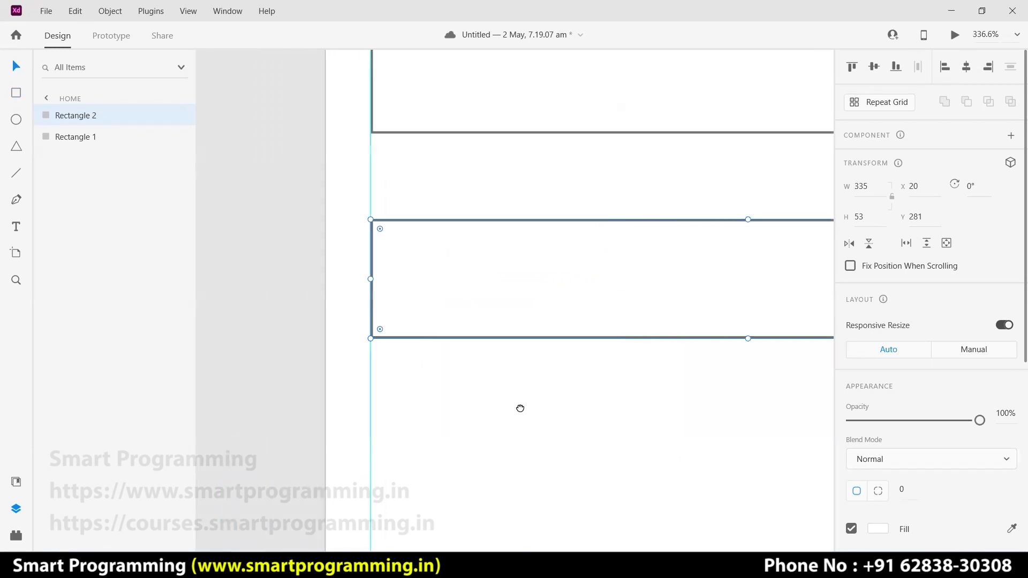
pyautogui.moveTo(558, 237); pyautogui.dragTo(525, 304)
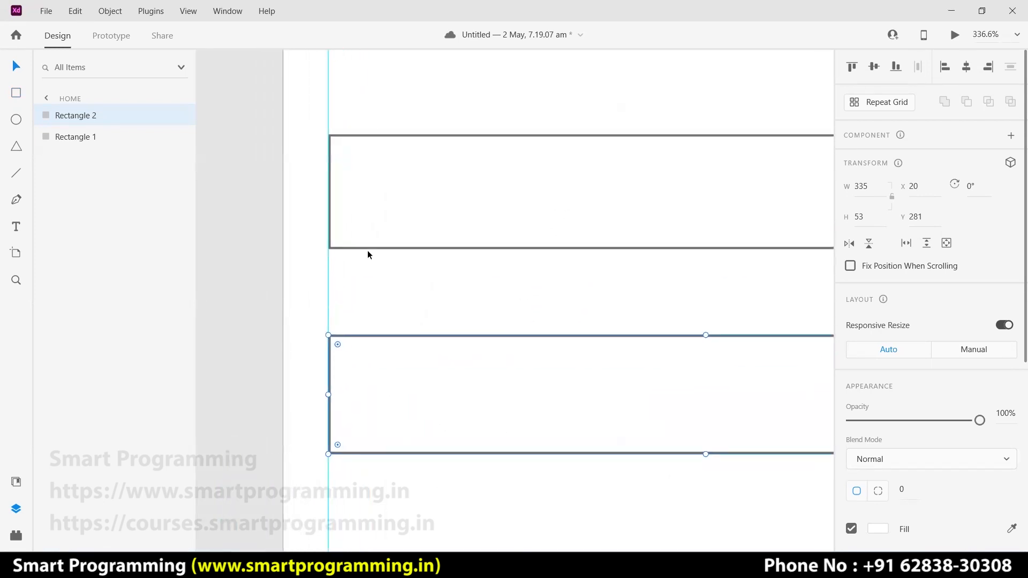
pyautogui.moveTo(718, 494); pyautogui.dragTo(429, 457)
pyautogui.moveTo(685, 468); pyautogui.dragTo(621, 470)
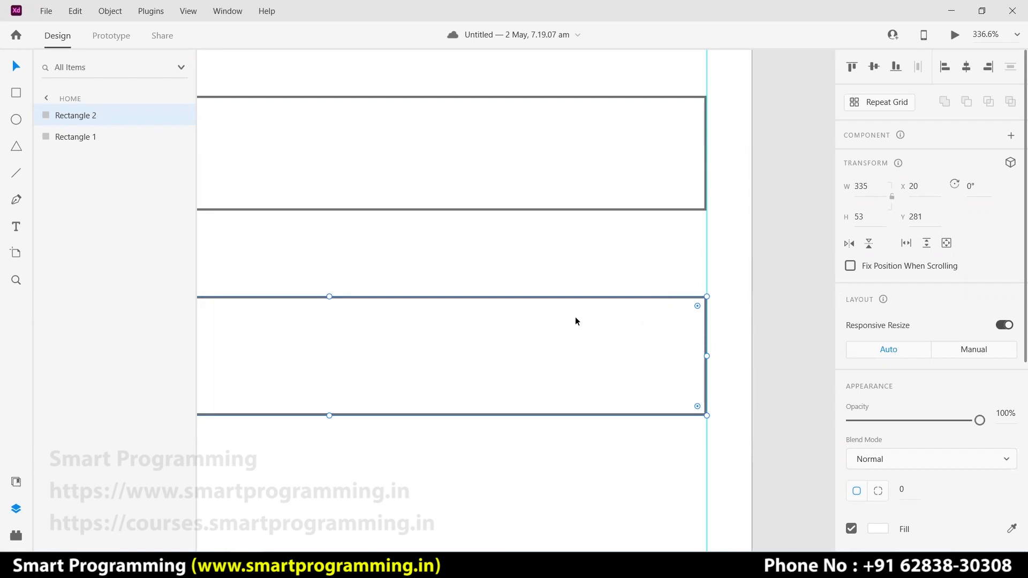
pyautogui.scroll(-3, 602, 303)
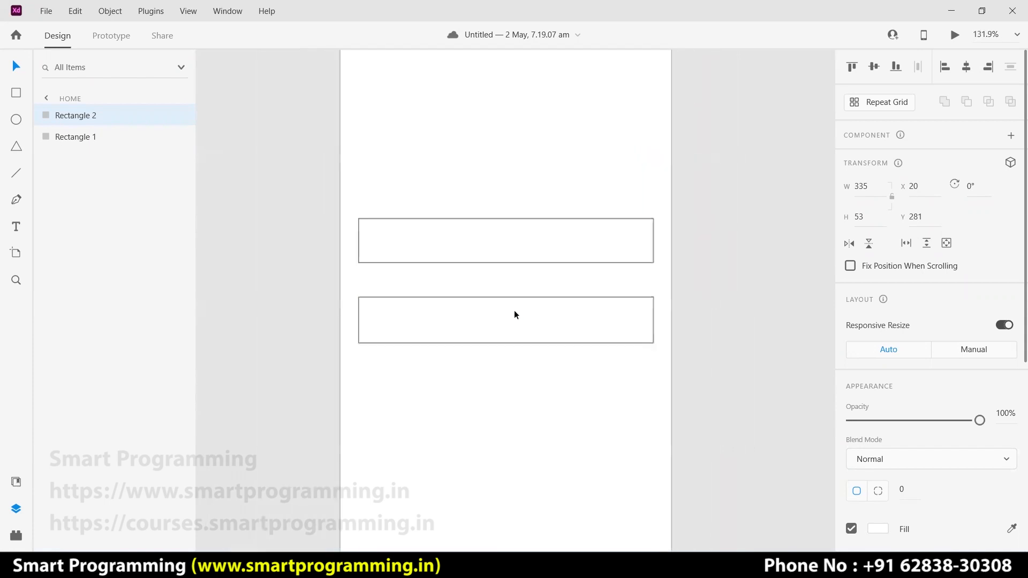
pyautogui.scroll(-2, 515, 315)
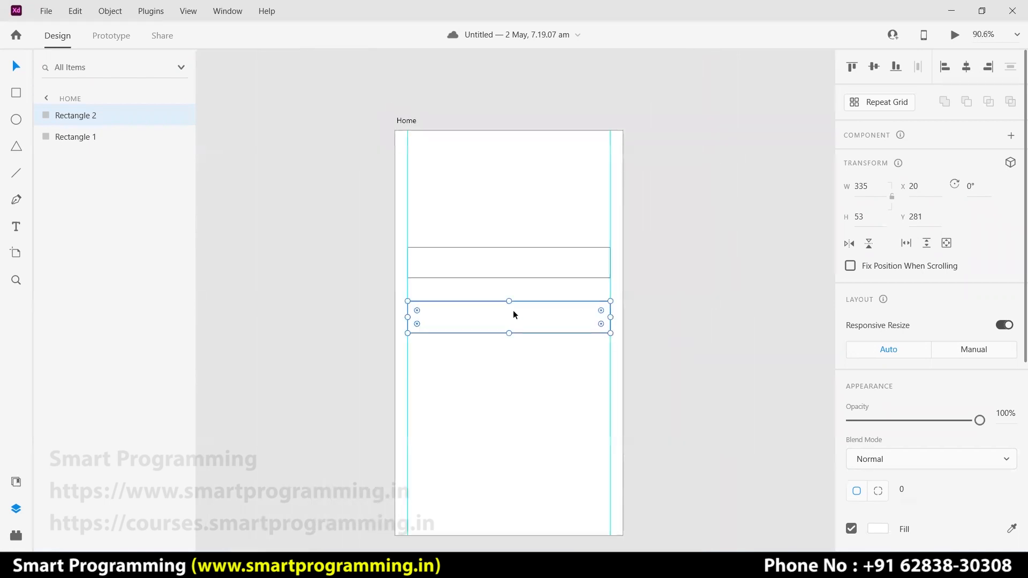
# - Add two horizontal guides to the Home artboard, one just inside its top edge and one just inside its bottom edge
pyautogui.moveTo(493, 130); pyautogui.dragTo(489, 142)
pyautogui.click(504, 321)
pyautogui.scroll(-1, 503, 370)
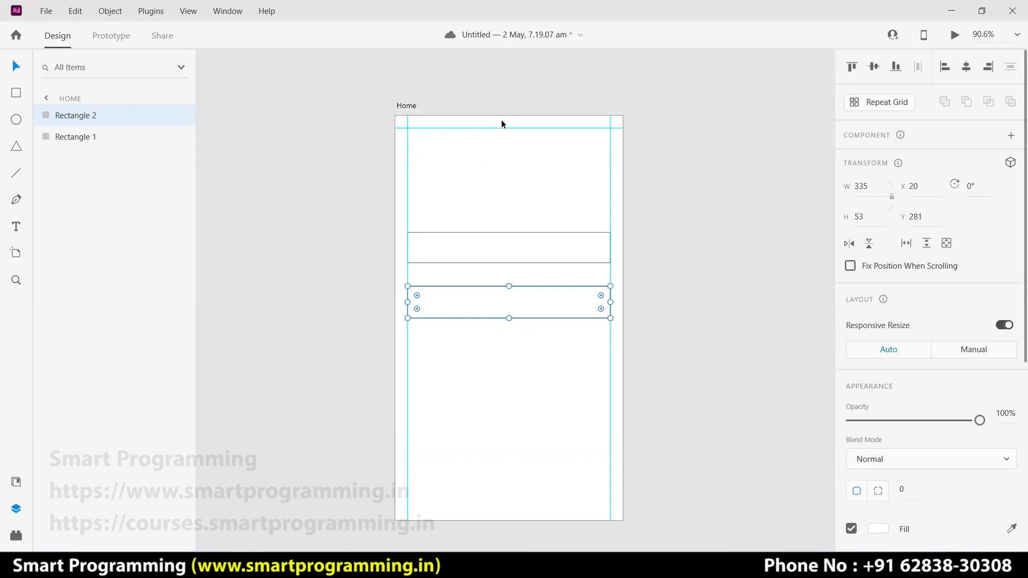
pyautogui.moveTo(501, 112); pyautogui.dragTo(526, 509)
pyautogui.click(645, 483)
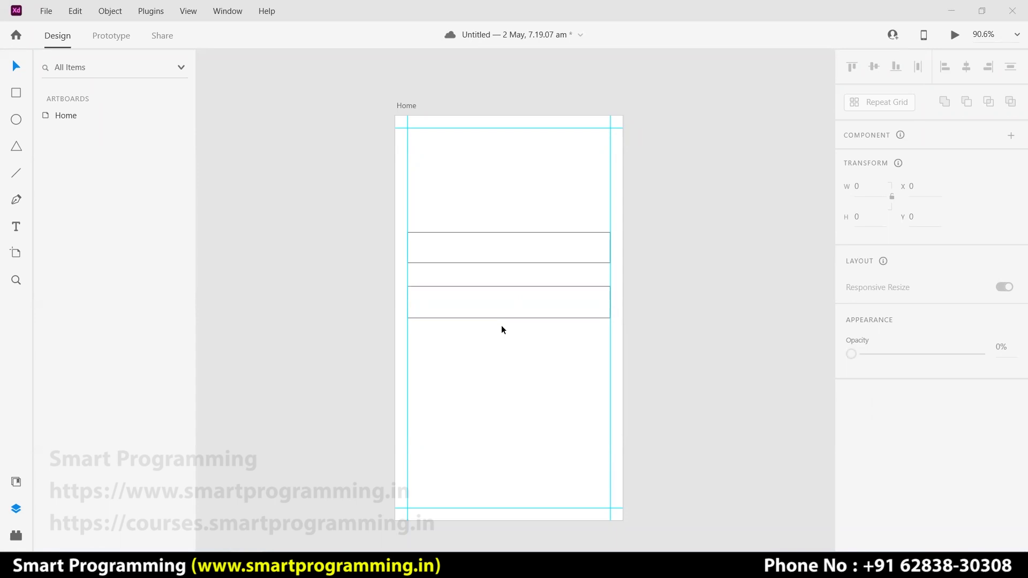
pyautogui.click(471, 347)
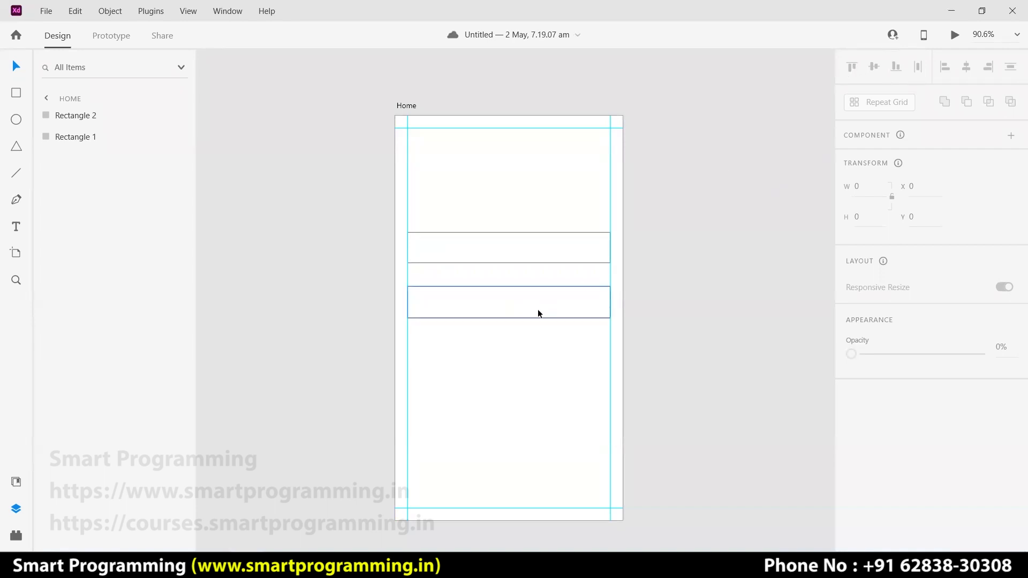
pyautogui.click(449, 261)
pyautogui.click(469, 299)
pyautogui.click(468, 255)
pyautogui.click(474, 299)
pyautogui.click(474, 256)
pyautogui.click(482, 303)
pyautogui.click(468, 251)
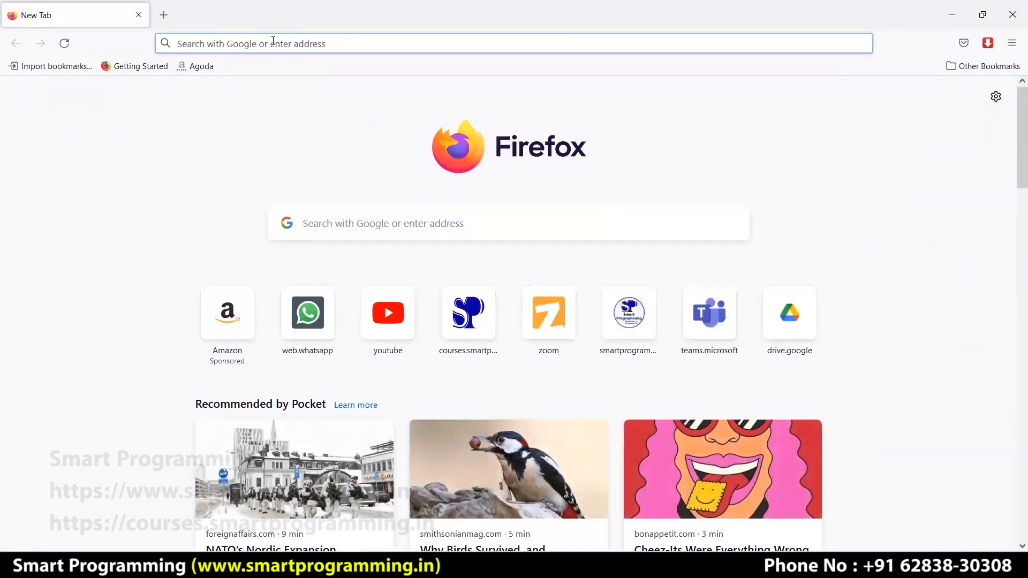
# - Switch to Firefox, search the web for "google fonts" and change the query to "google icons"
pyautogui.write('google')
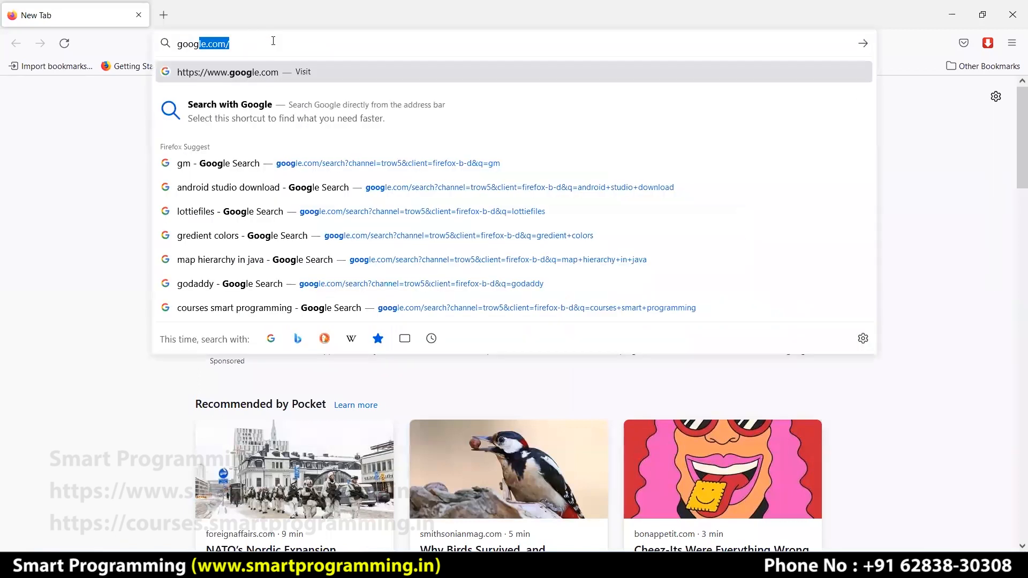
pyautogui.press('BackSpace')
pyautogui.write('fr')
pyautogui.press('BackSpace')
pyautogui.write('onts')
pyautogui.press('Return')
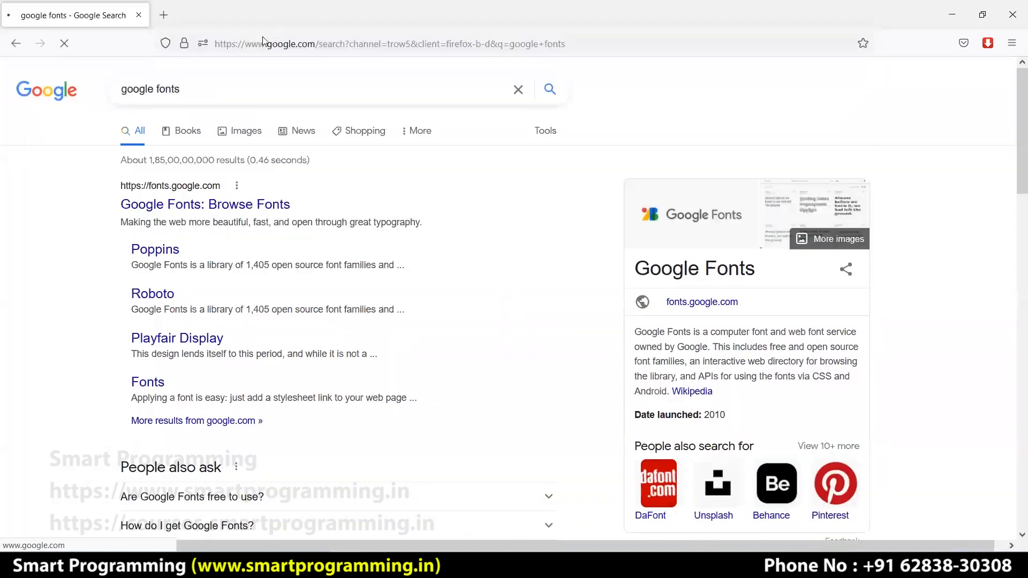
pyautogui.moveTo(184, 89); pyautogui.dragTo(158, 88)
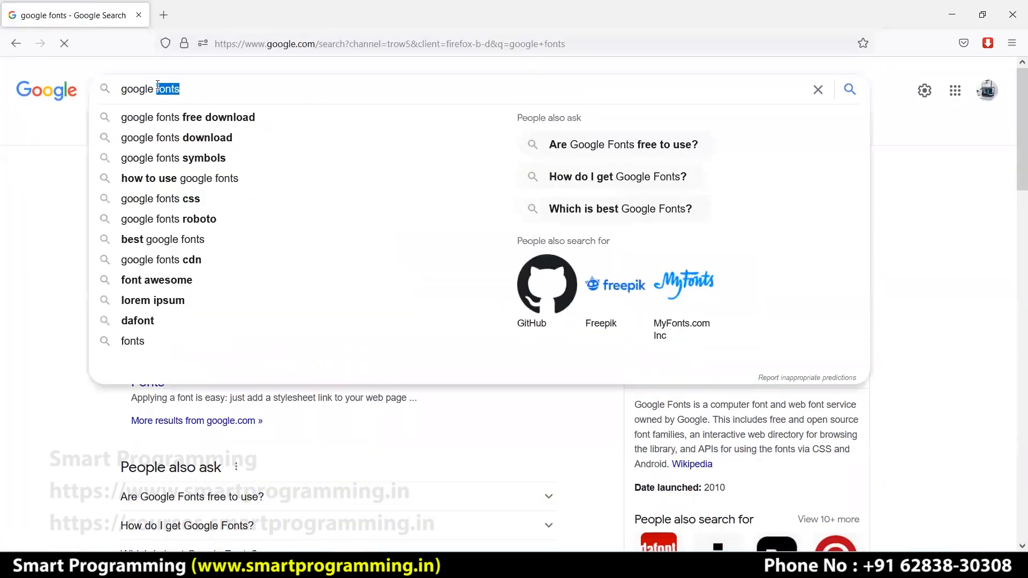
pyautogui.write('icons')
pyautogui.press('Return')
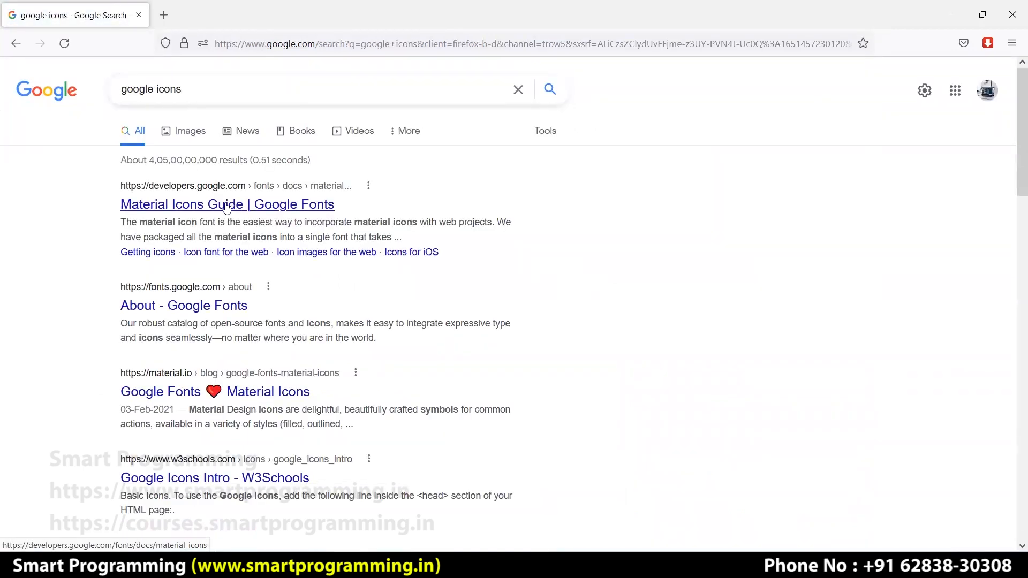
# - Open the Material Icons Guide result in a new tab and follow its link to the Material Icons Library
pyautogui.rightClick(228, 205)
pyautogui.click(242, 217)
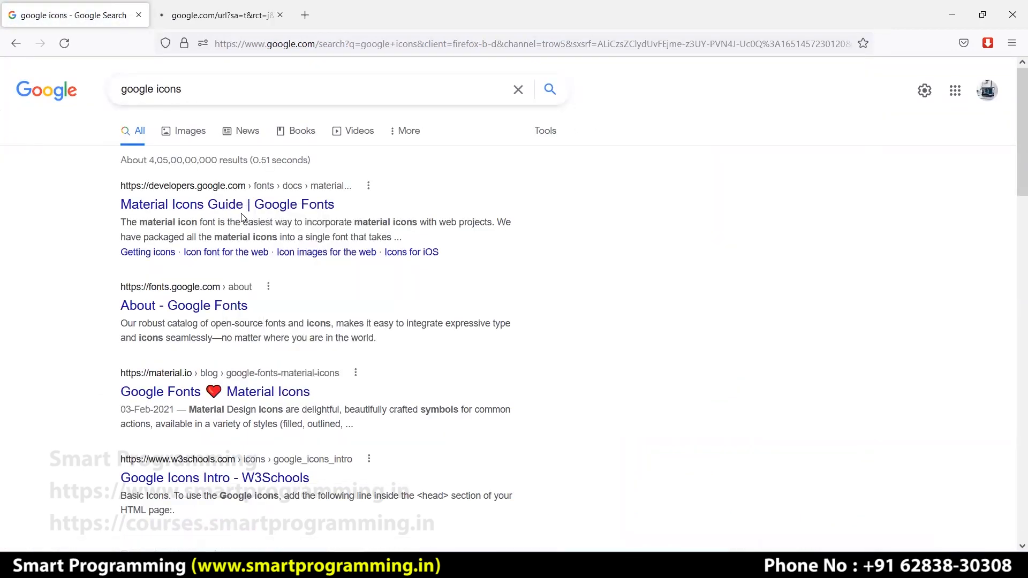
pyautogui.click(225, 26)
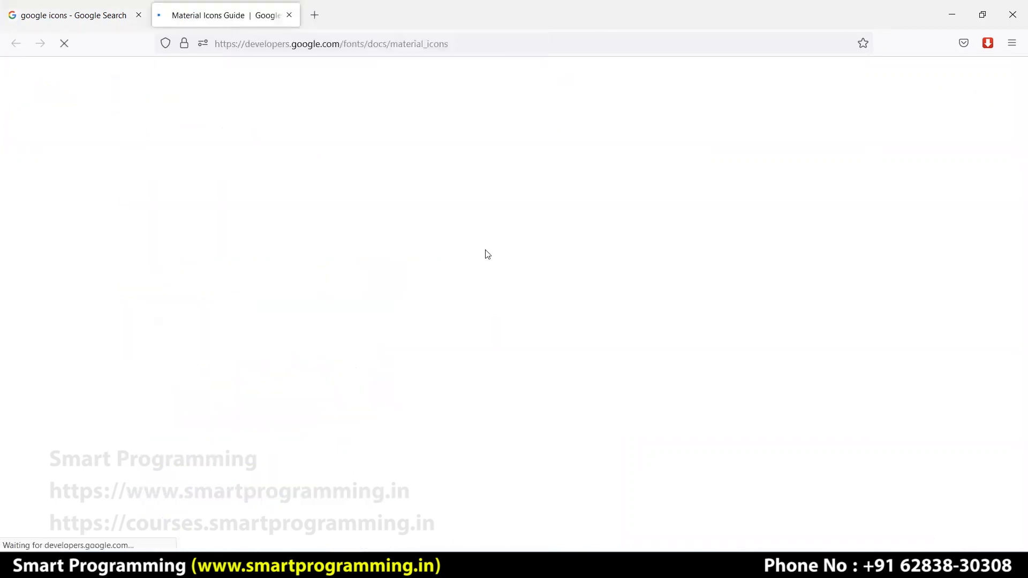
pyautogui.scroll(-8, 416, 291)
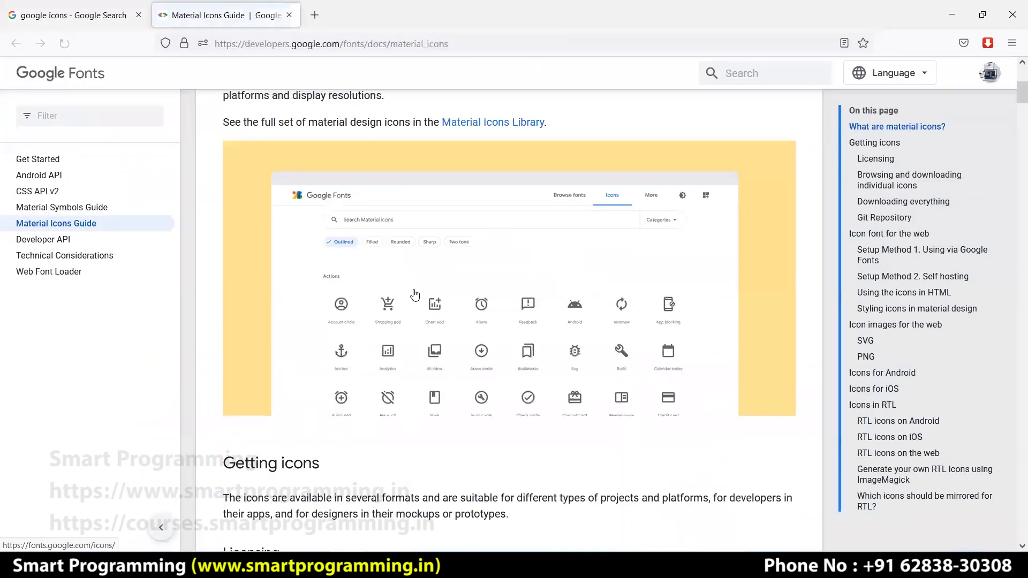
pyautogui.scroll(6, 415, 289)
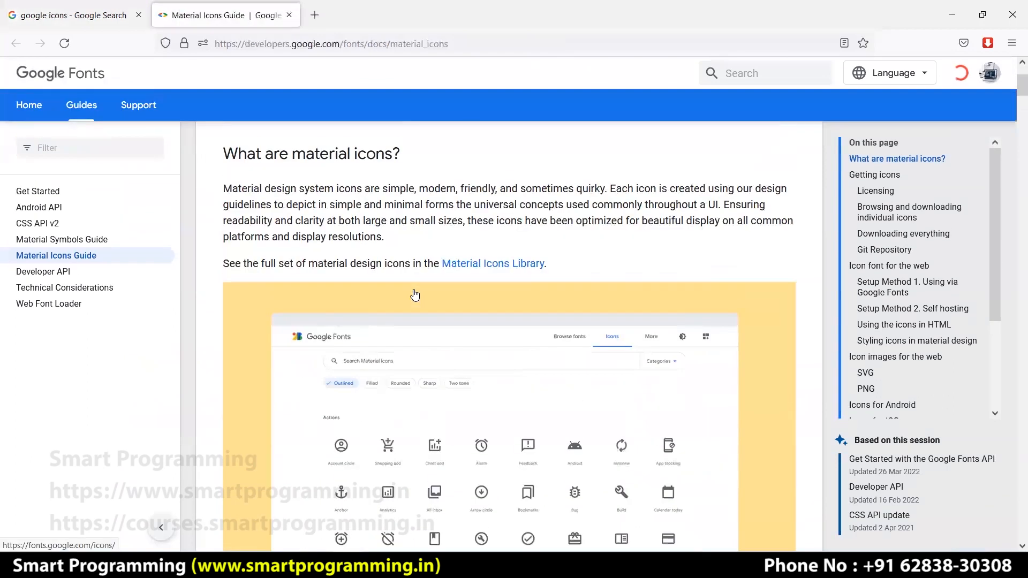
pyautogui.click(476, 265)
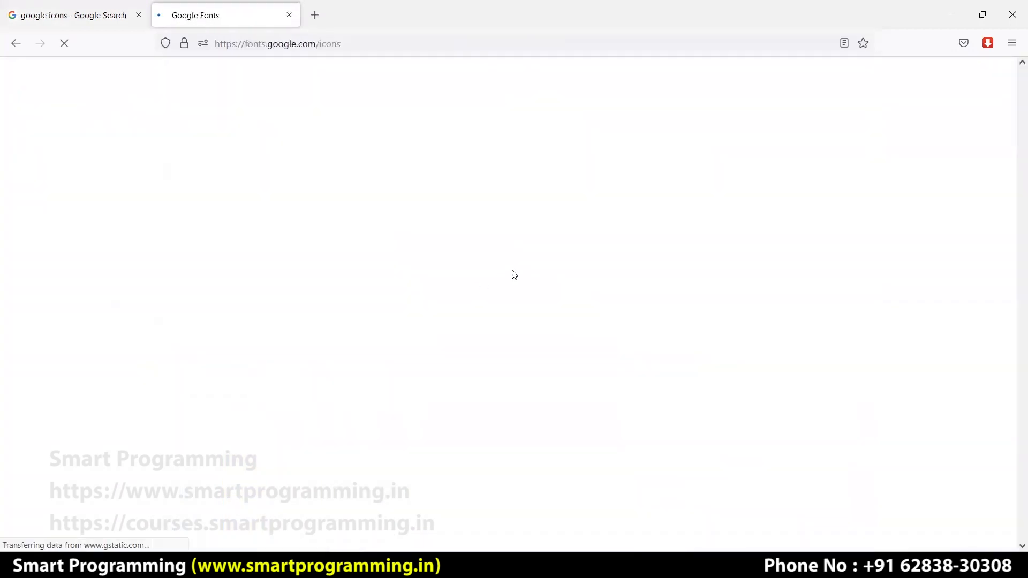
# - Browse the Material Symbols library, try the Rounded and Sharp icon styles, and settle on Rounded
pyautogui.scroll(-4, 394, 311)
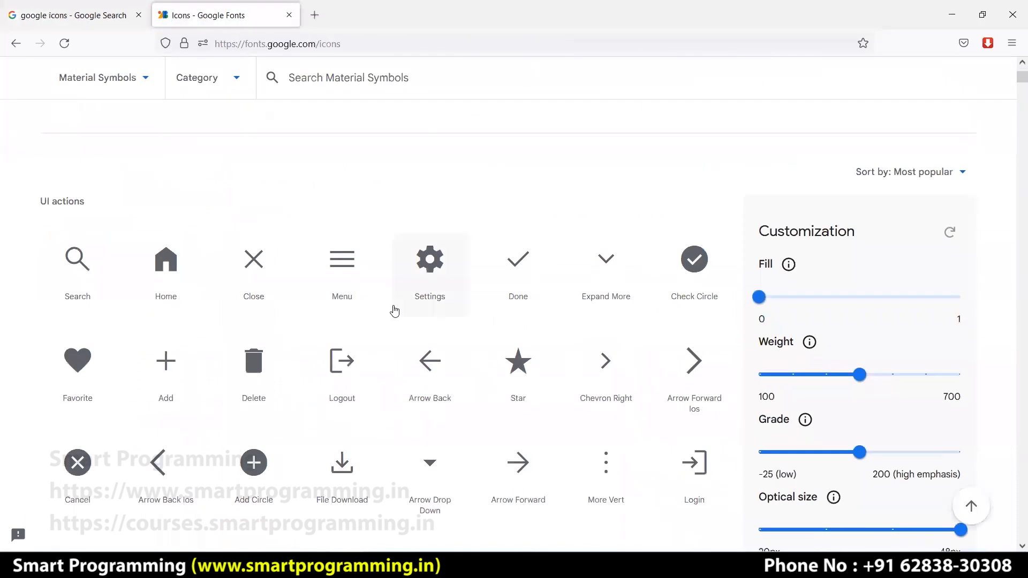
pyautogui.scroll(-15, 395, 310)
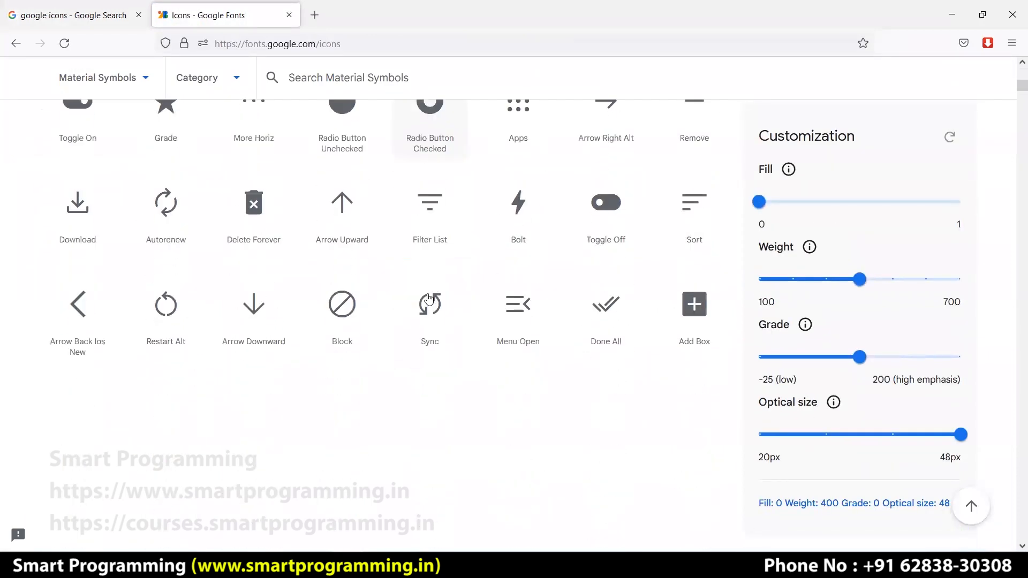
pyautogui.scroll(12, 420, 291)
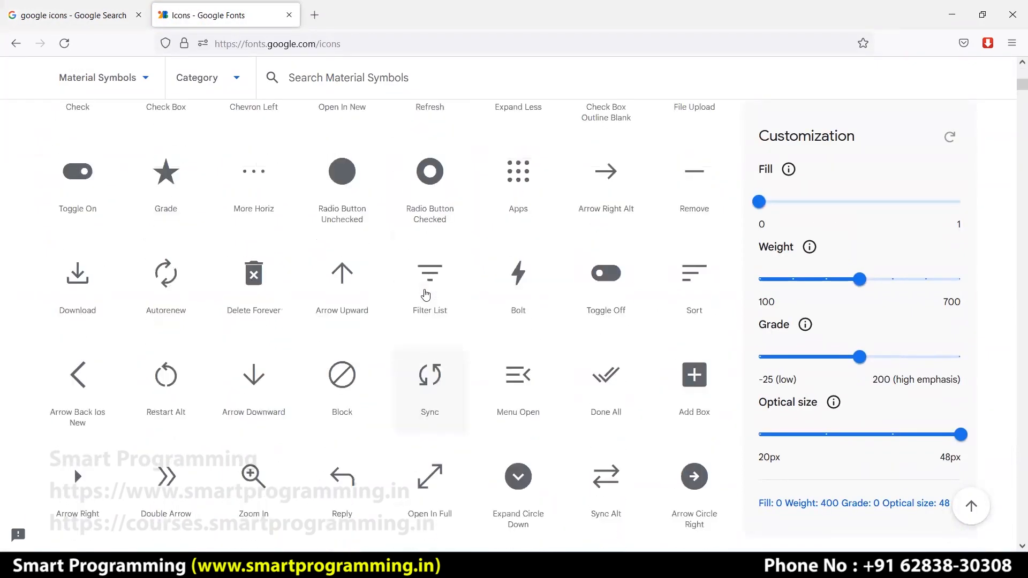
pyautogui.scroll(6, 367, 280)
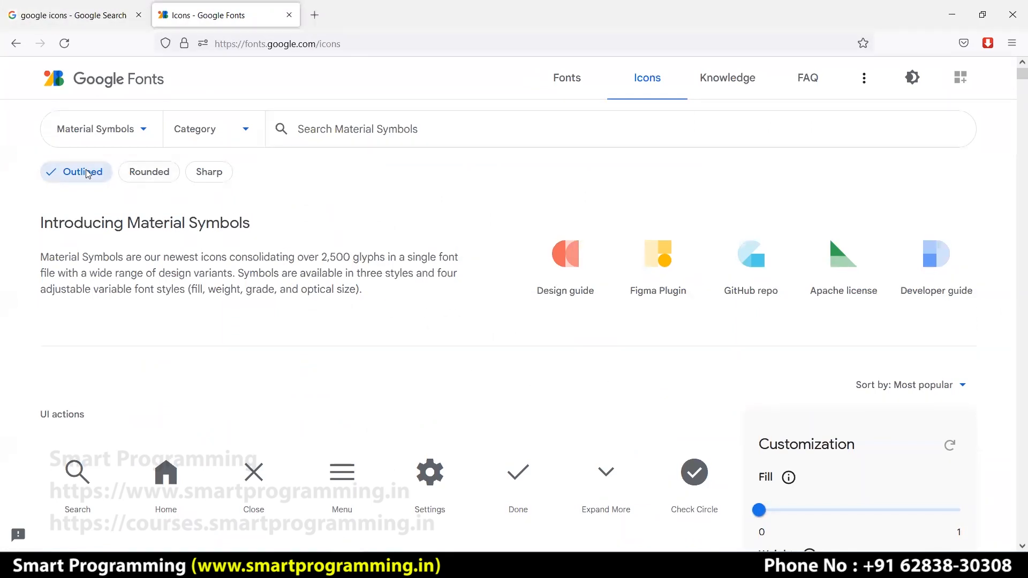
pyautogui.click(147, 174)
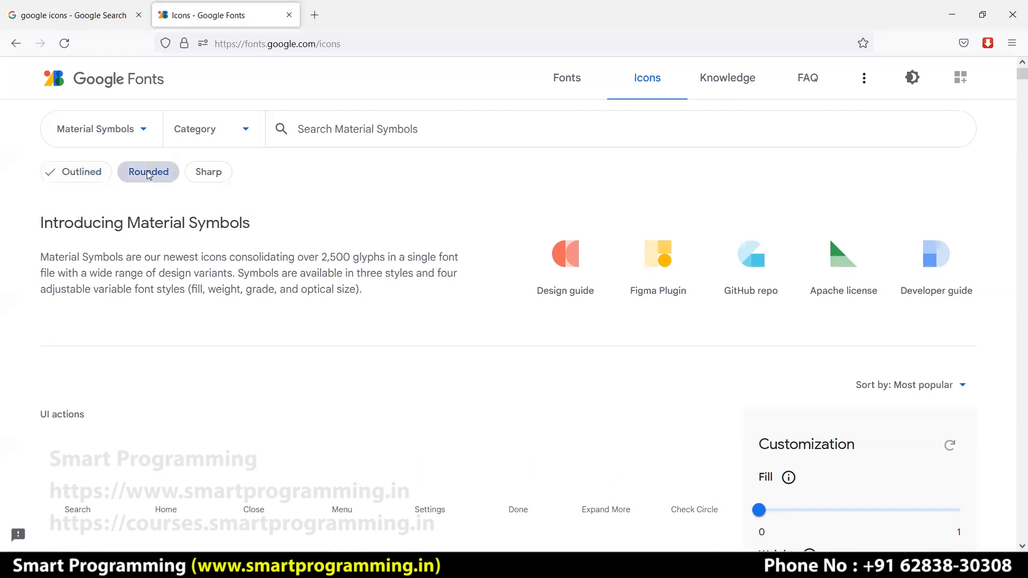
pyautogui.click(217, 176)
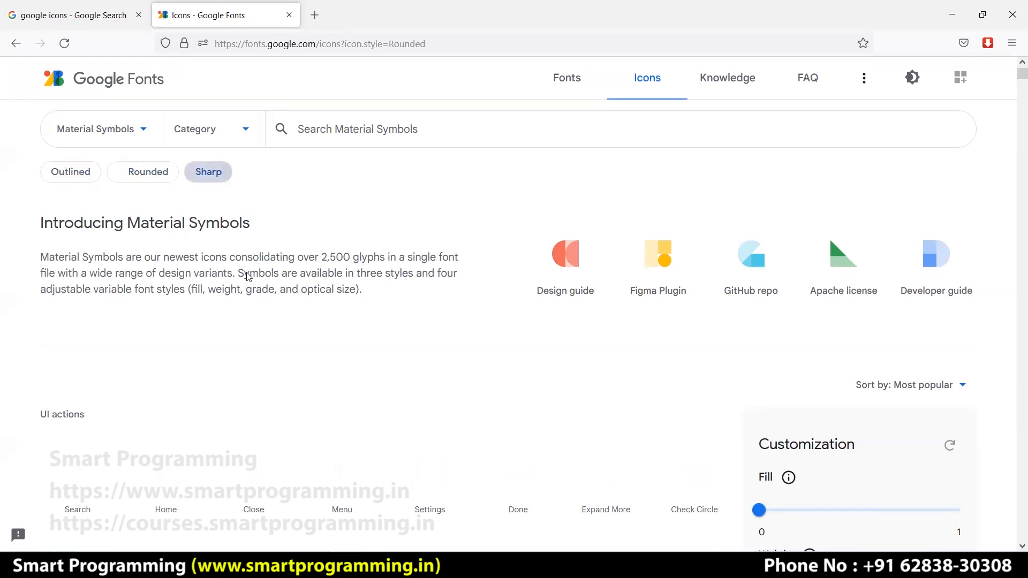
pyautogui.click(129, 172)
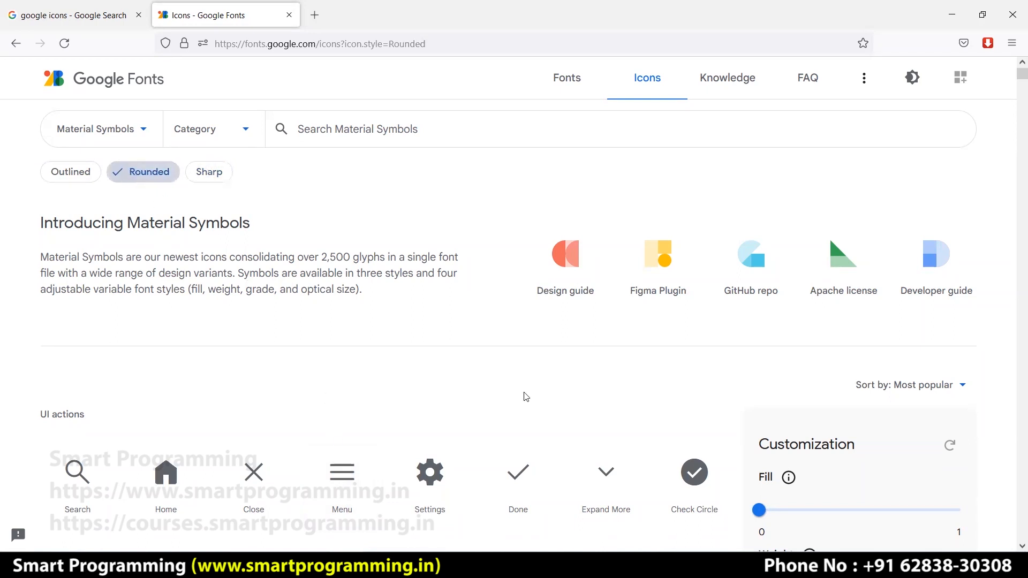
# - Set the icons' Fill customization to 1 and look through the UI action icons
pyautogui.scroll(-2, 600, 410)
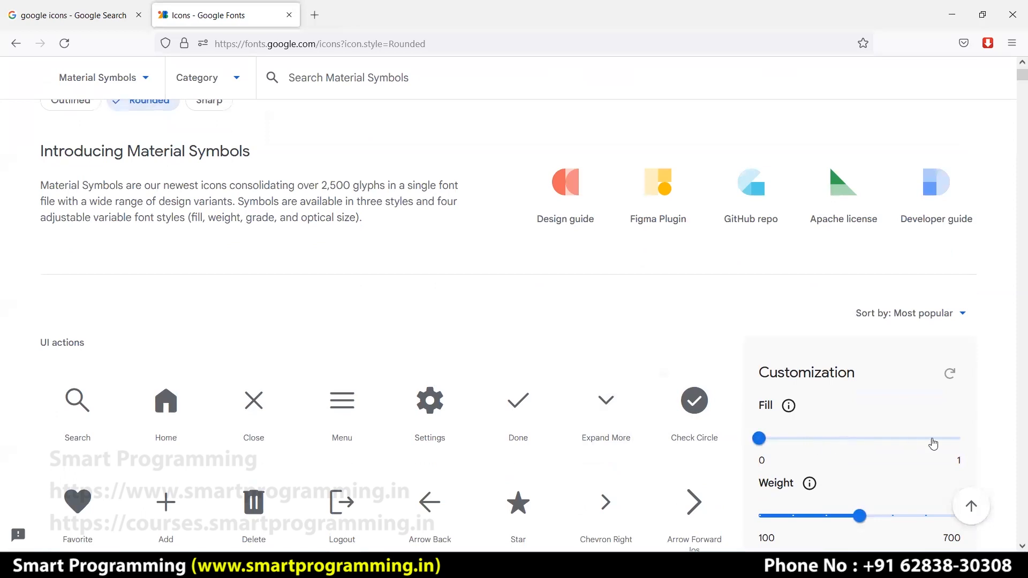
pyautogui.click(959, 443)
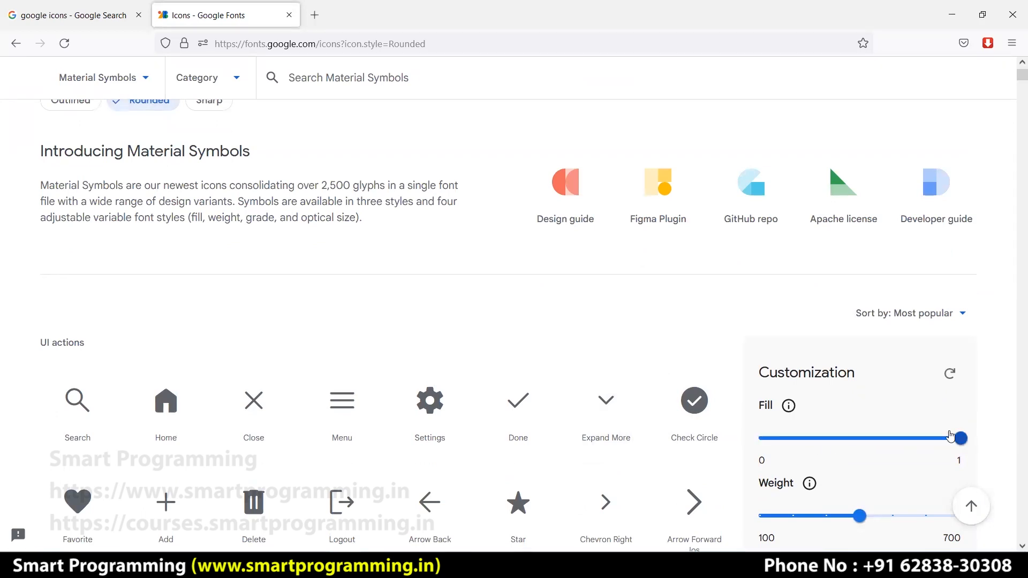
pyautogui.scroll(-4, 751, 410)
pyautogui.scroll(-4, 501, 360)
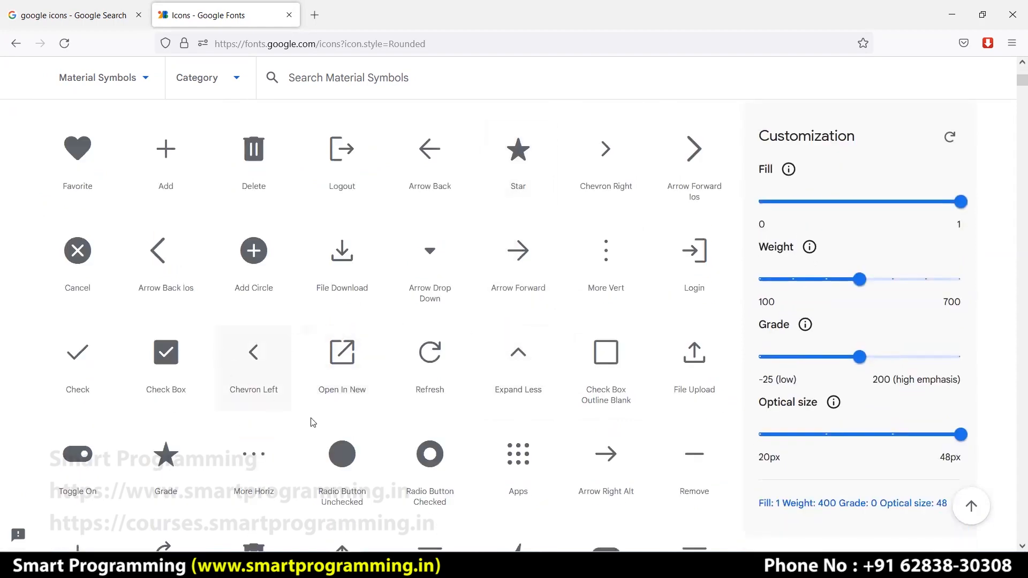
pyautogui.scroll(-3, 338, 445)
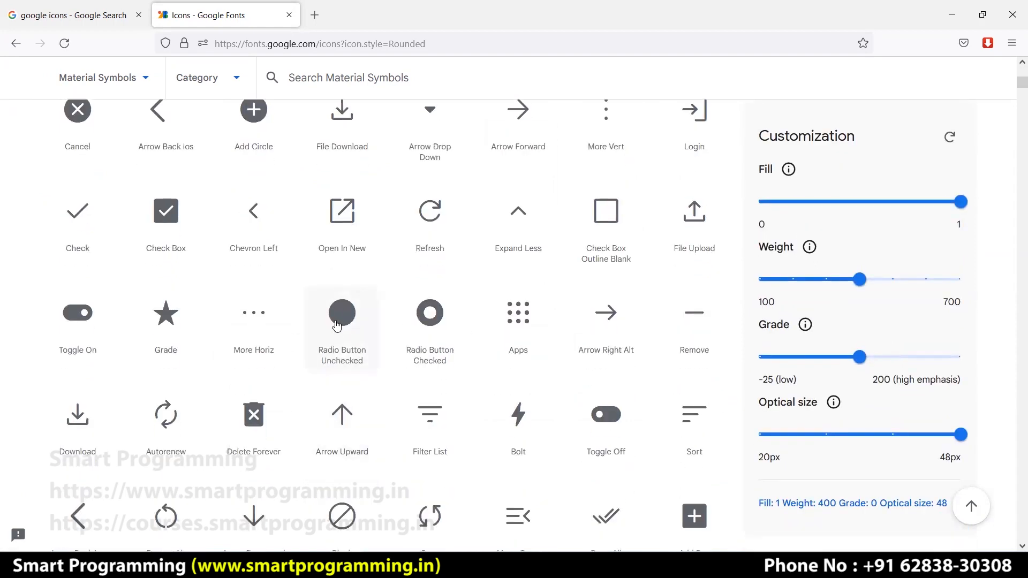
pyautogui.scroll(1, 337, 325)
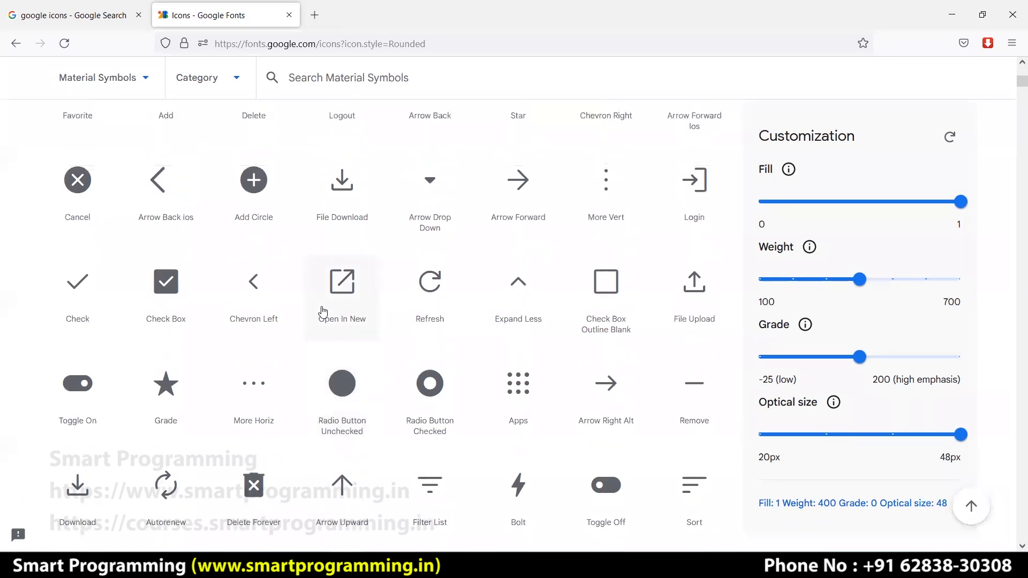
# - Search Google Images for "user png icons" in a new tab and browse the pictures
pyautogui.hotkey('ctrl', 't')
pyautogui.write('u')
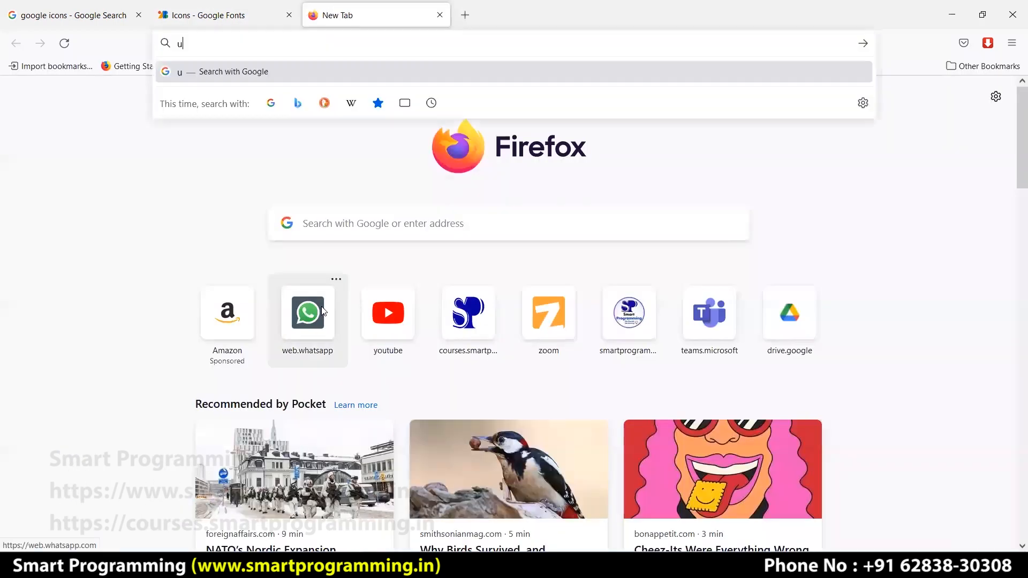
pyautogui.write('ser png icons')
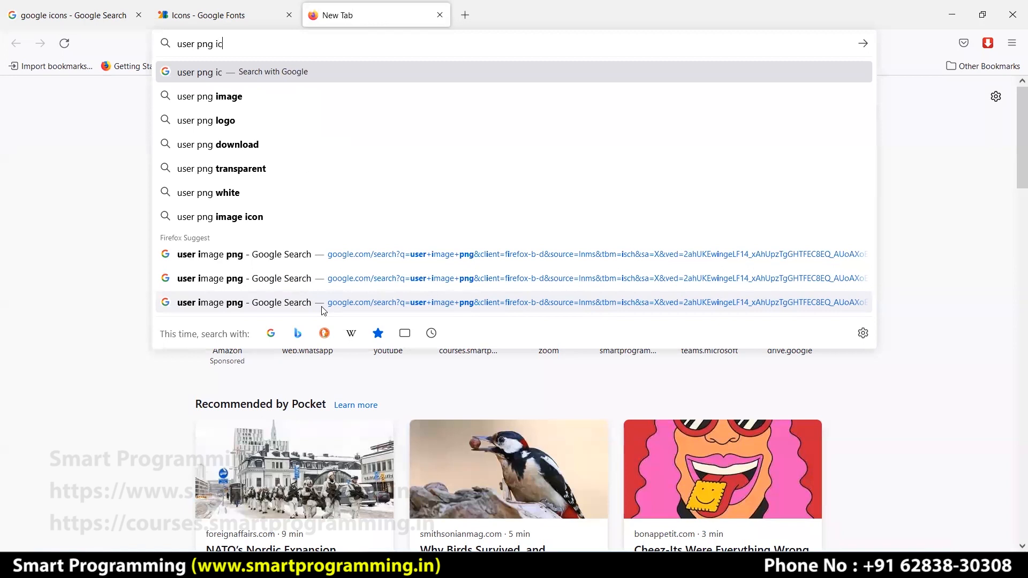
pyautogui.press('Return')
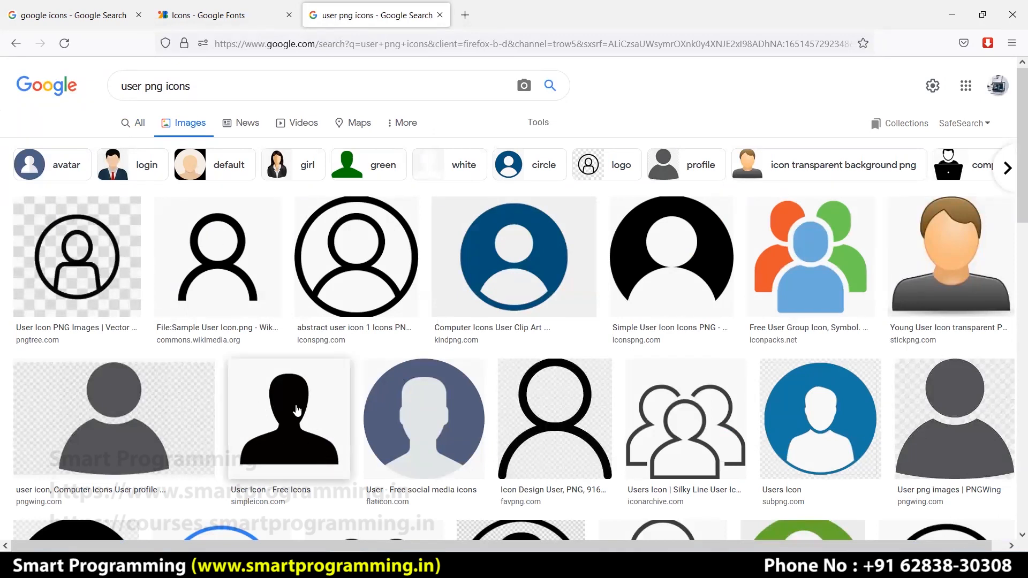
pyautogui.scroll(-4, 298, 409)
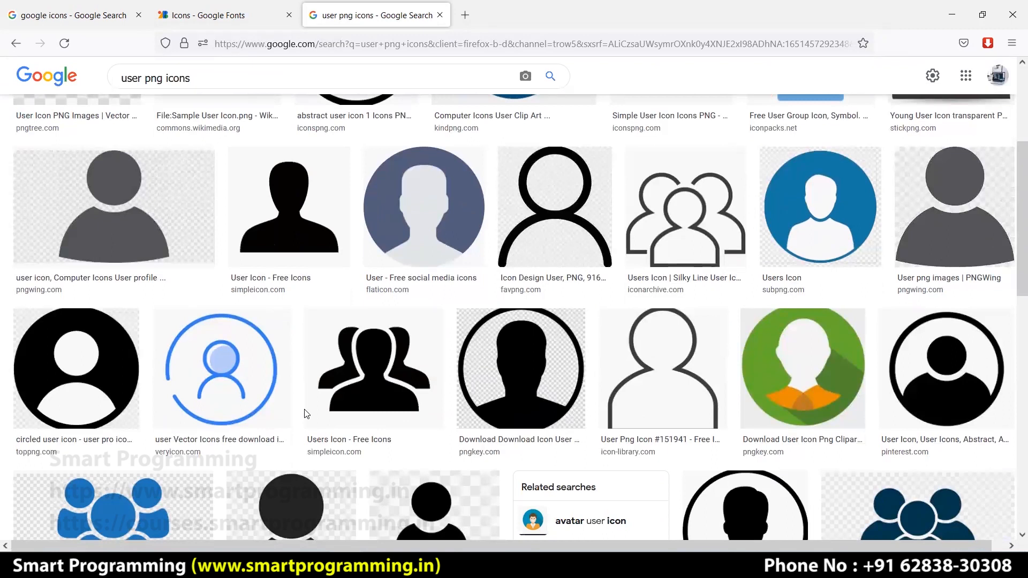
# - Return to the Google Fonts icons page and set the icons' Fill customization to 0
pyautogui.scroll(-1, 305, 413)
pyautogui.scroll(5, 306, 413)
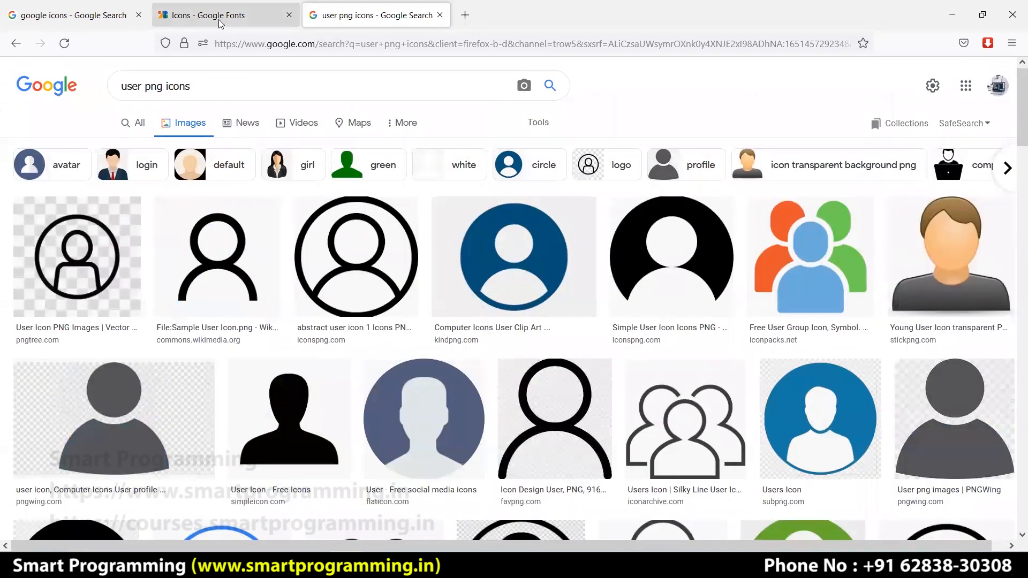
pyautogui.click(221, 22)
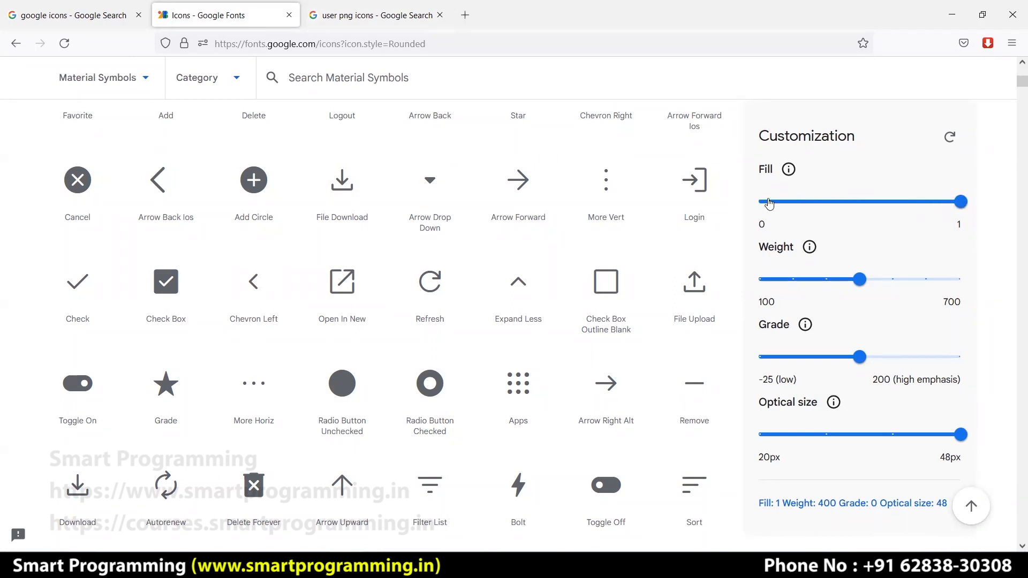
pyautogui.click(761, 202)
pyautogui.scroll(9, 468, 242)
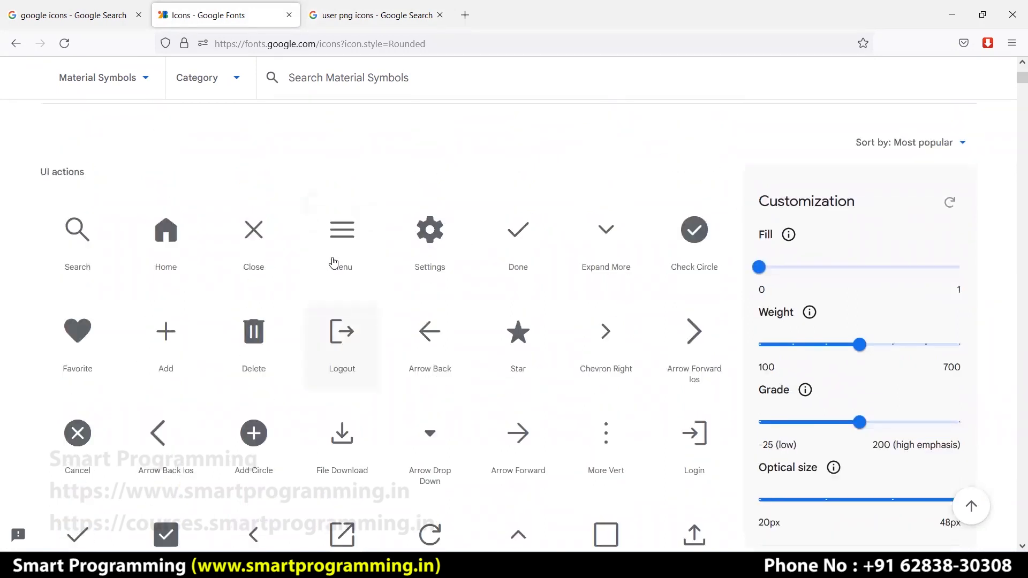
pyautogui.scroll(-3, 459, 309)
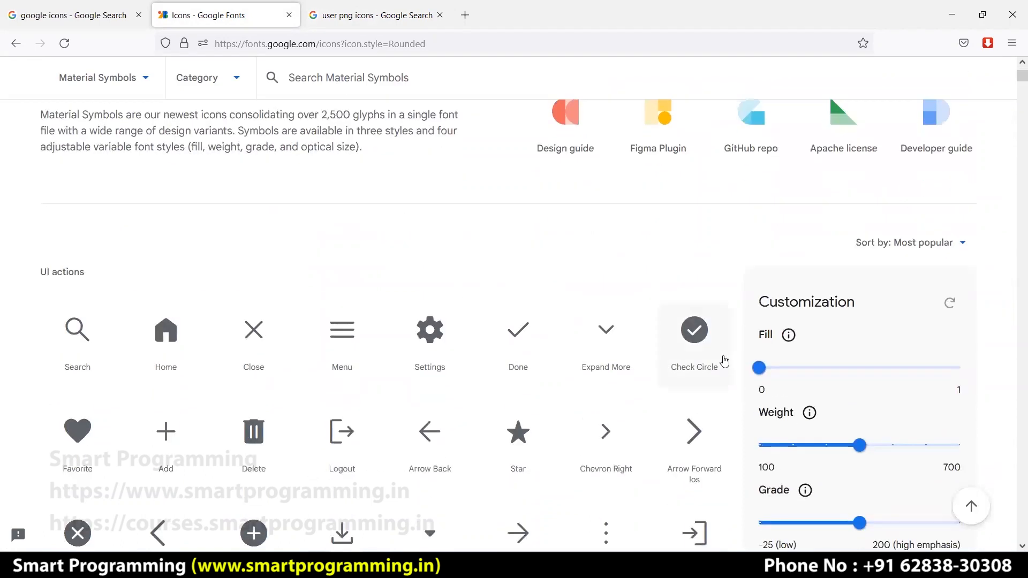
pyautogui.scroll(3, 414, 307)
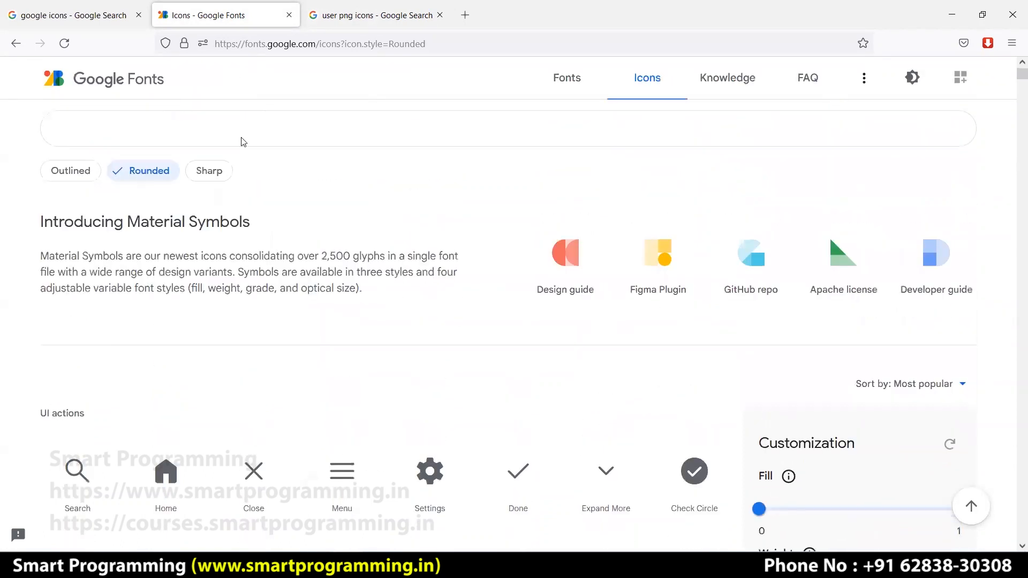
# - Search the Material Symbols for "user" and download the Account Circle icon as an SVG
pyautogui.write('user')
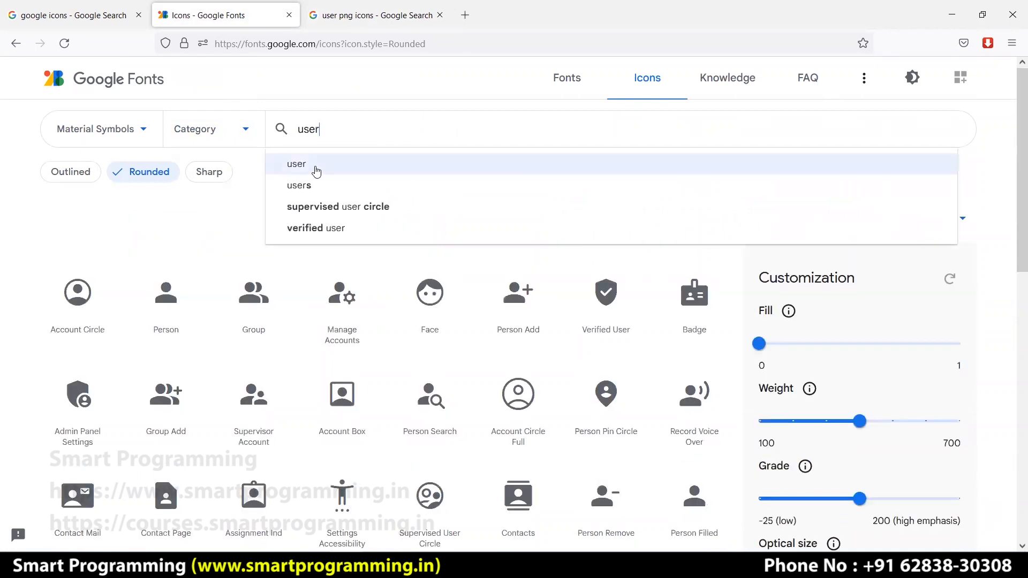
pyautogui.click(316, 171)
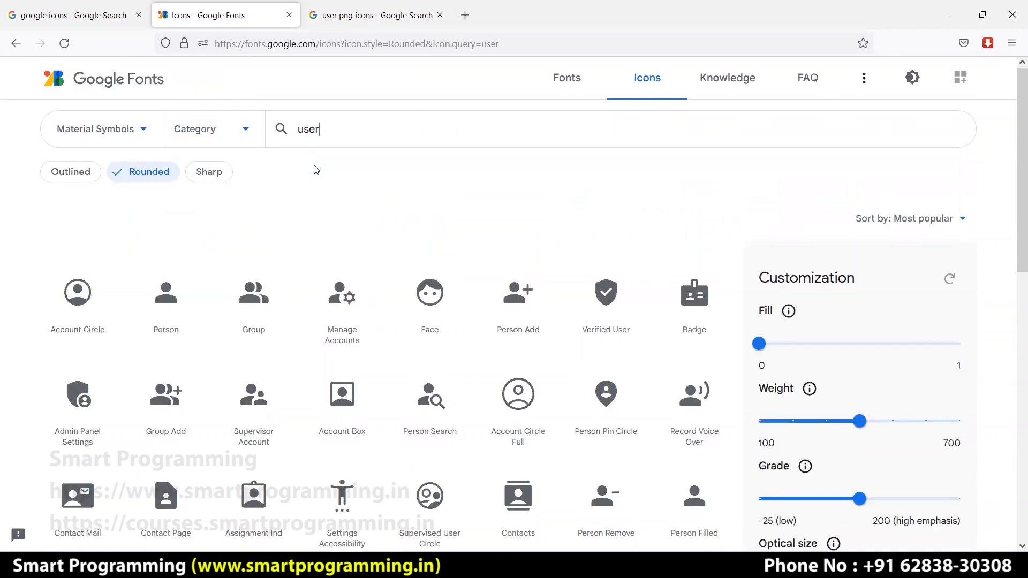
pyautogui.click(164, 303)
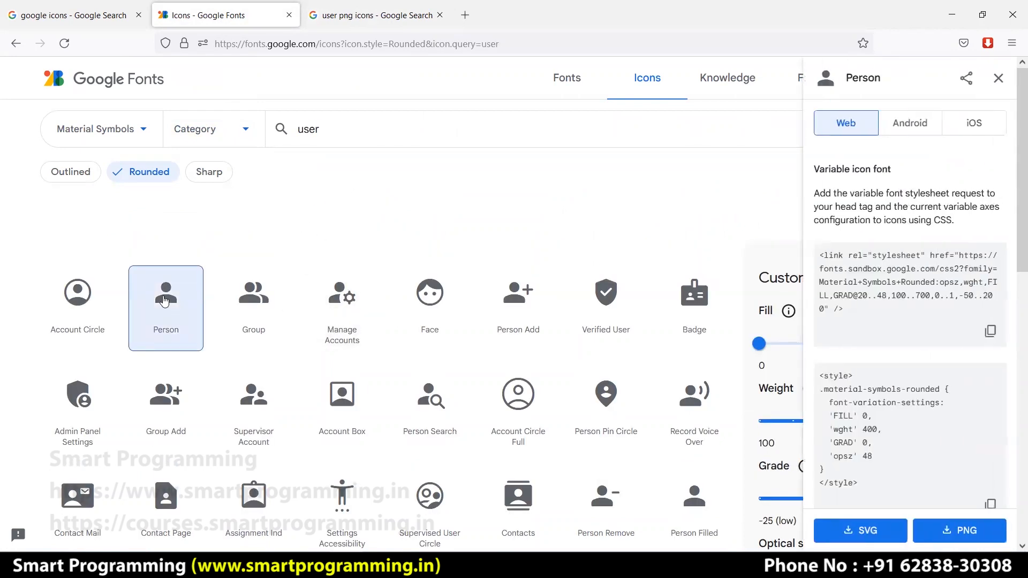
pyautogui.click(83, 294)
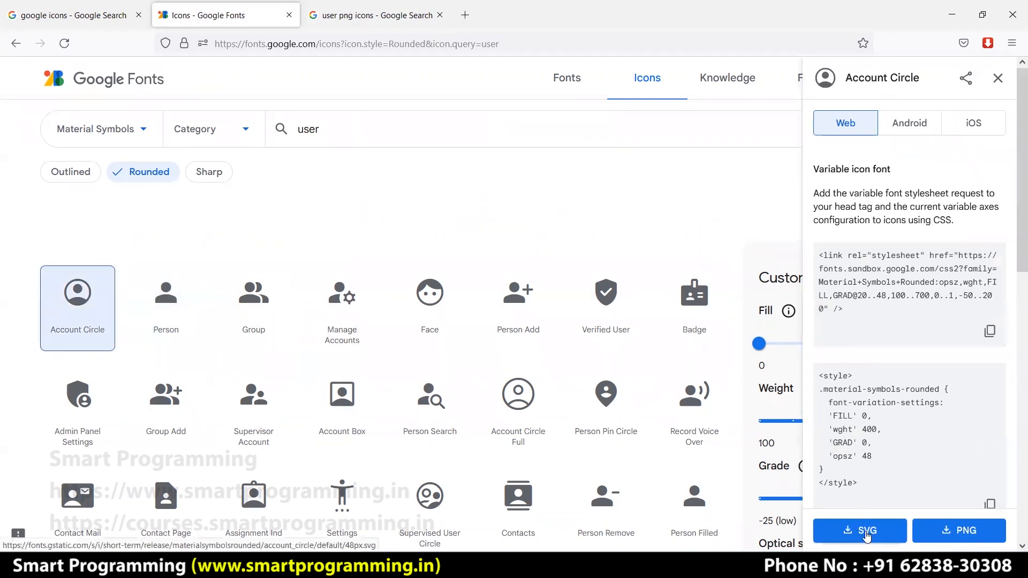
pyautogui.click(868, 536)
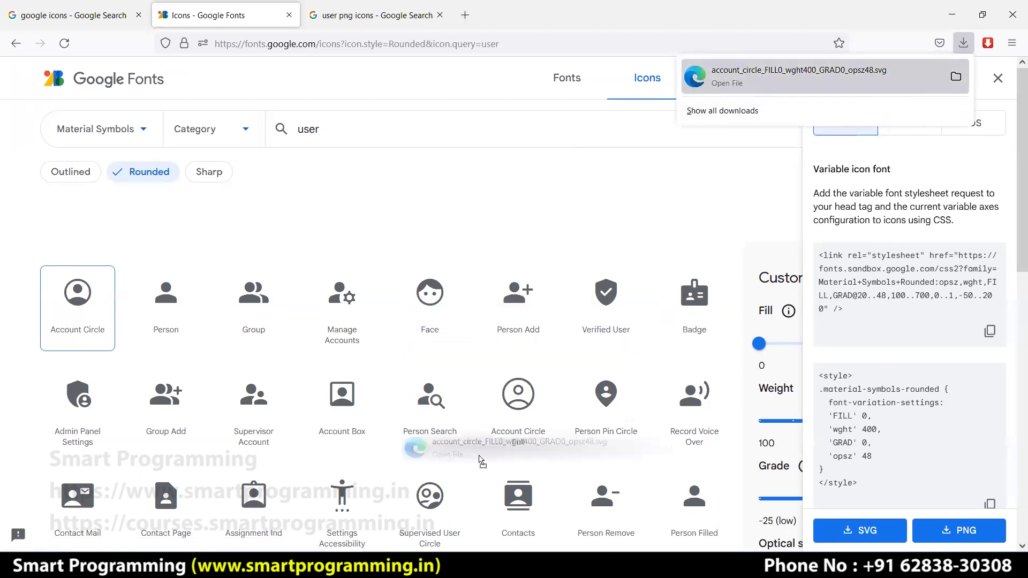
# - Bring the downloaded account_circle SVG into Adobe XD and place it at the left end of the upper rectangle on the Home artboard
pyautogui.scroll(-1, 343, 530)
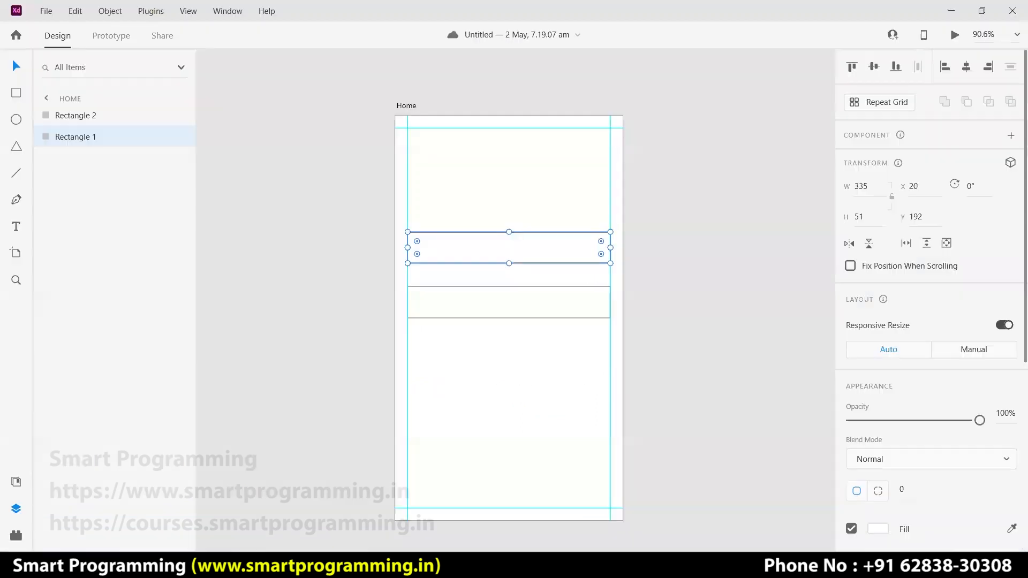
pyautogui.moveTo(484, 423); pyautogui.dragTo(699, 313)
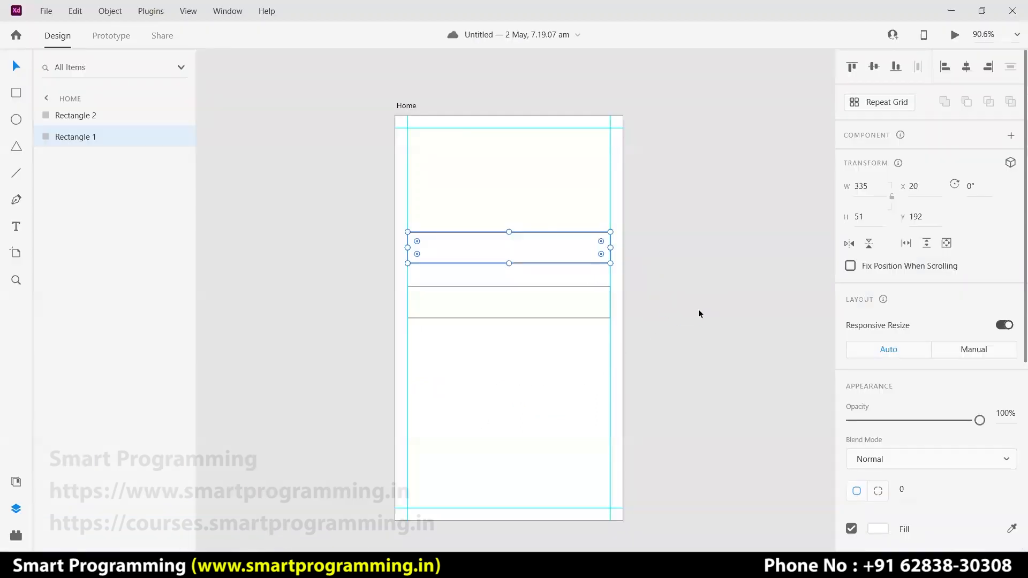
pyautogui.click(743, 359)
pyautogui.click(716, 331)
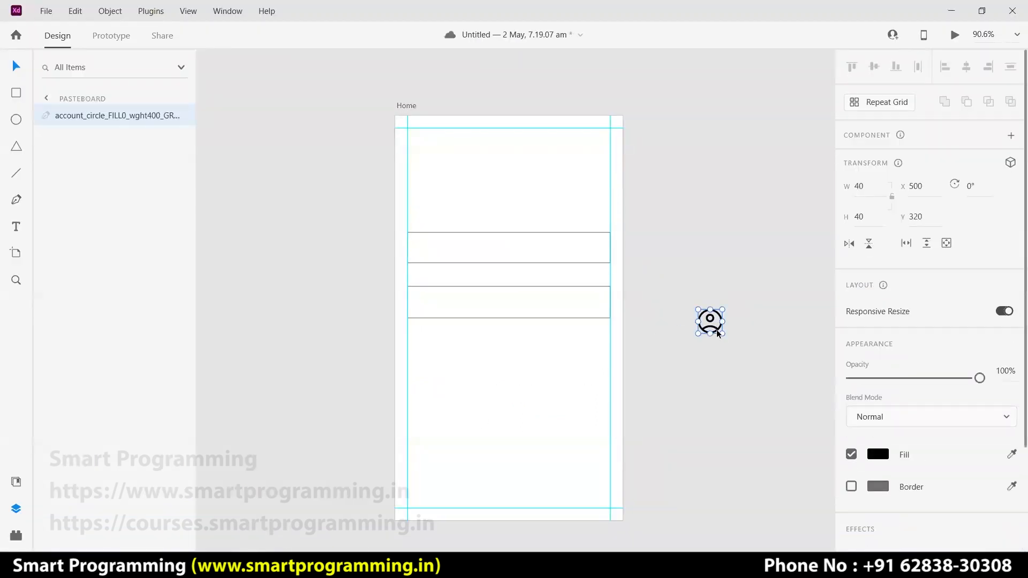
pyautogui.moveTo(711, 330); pyautogui.dragTo(423, 255)
# - Scale the user icon down to about 27 by 27 and position it just inside the left end of the upper rectangle
pyautogui.scroll(1, 473, 289)
pyautogui.scroll(2, 538, 323)
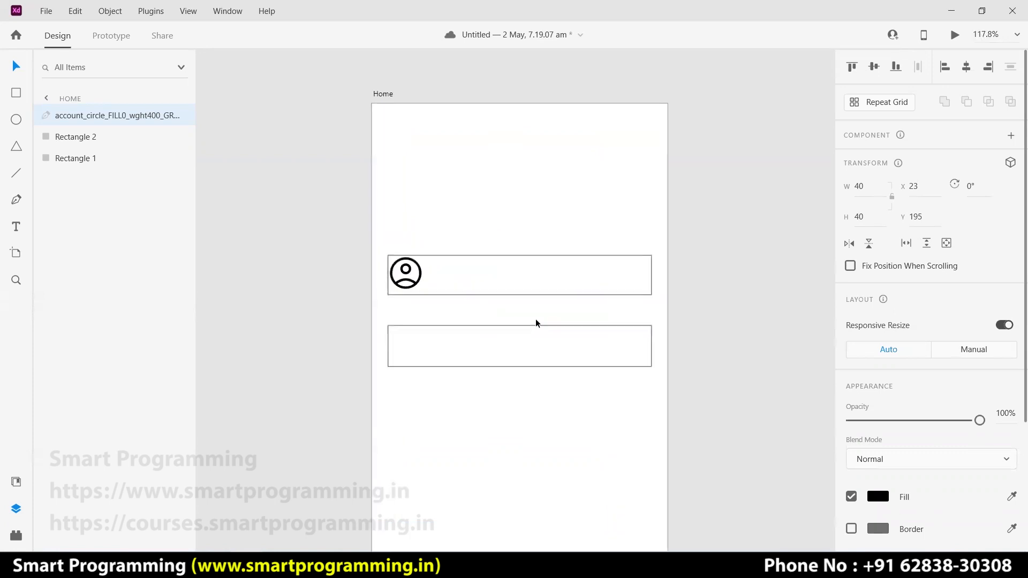
pyautogui.scroll(6, 461, 317)
pyautogui.moveTo(402, 290); pyautogui.dragTo(747, 474)
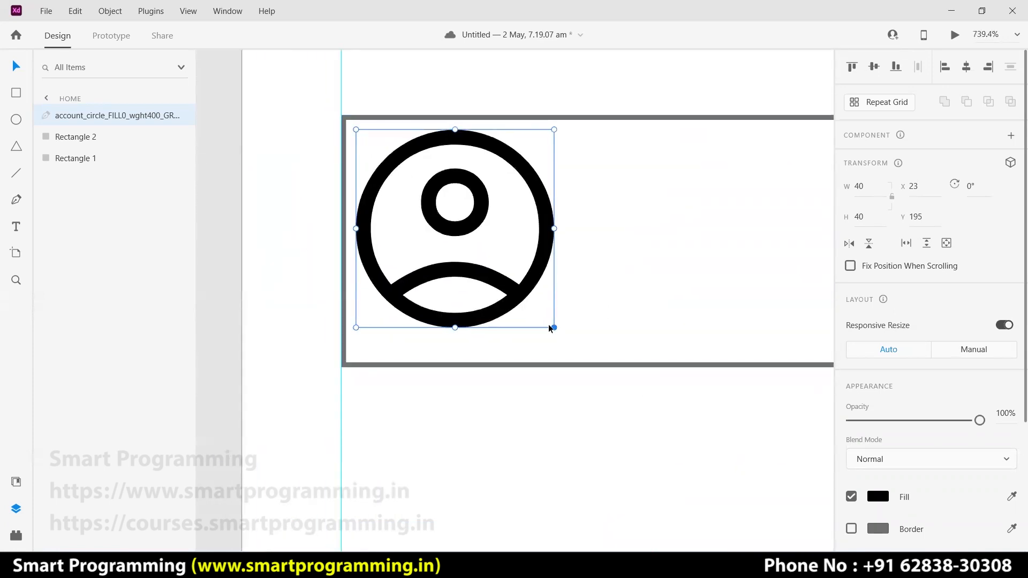
pyautogui.moveTo(552, 327); pyautogui.dragTo(489, 266)
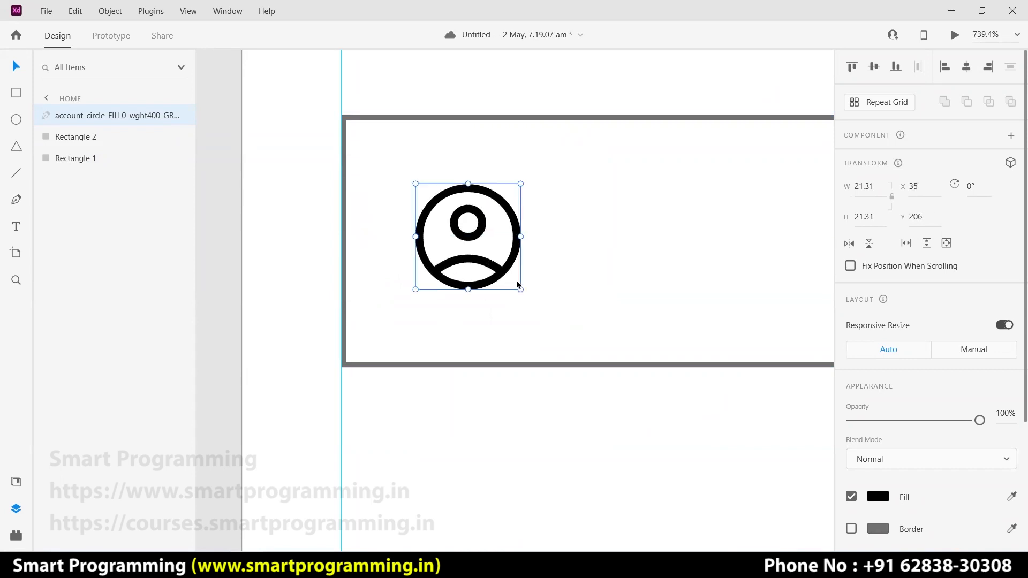
pyautogui.moveTo(528, 297); pyautogui.dragTo(557, 324)
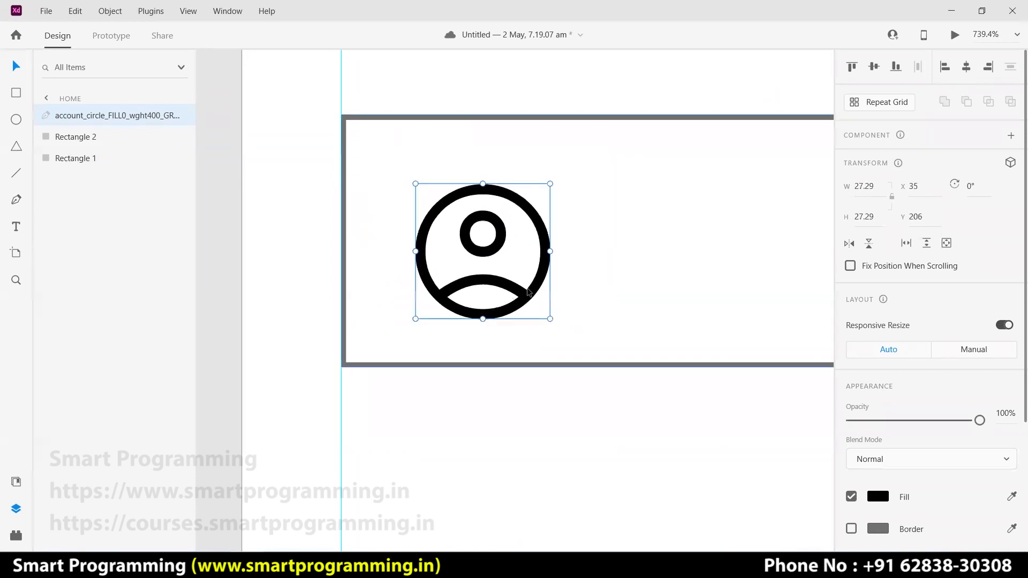
pyautogui.moveTo(501, 283); pyautogui.dragTo(497, 303)
# - Try middle-aligning the user icon with the upper rectangle, and move the icon back slightly below the centre
pyautogui.moveTo(450, 395); pyautogui.dragTo(503, 298)
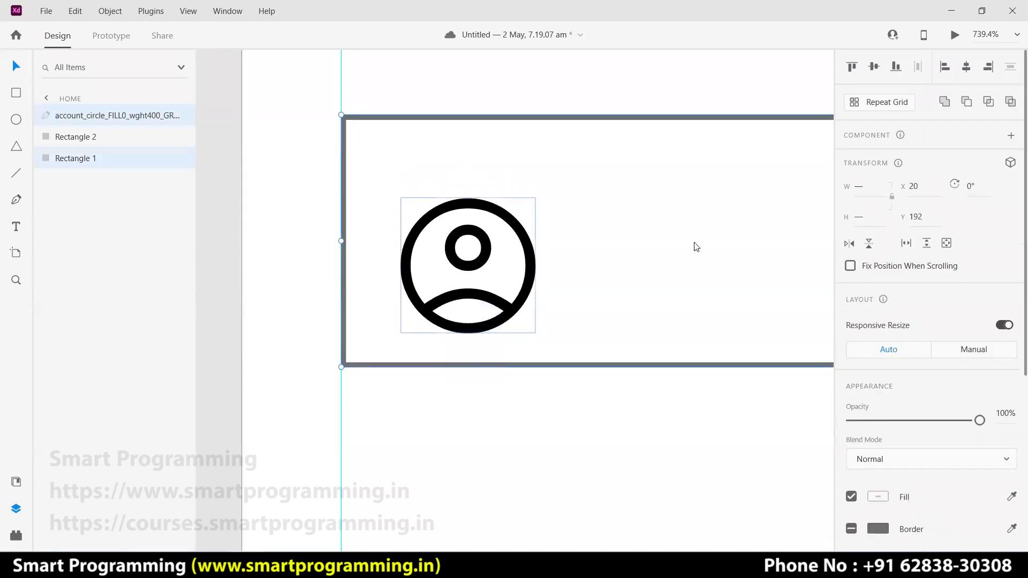
pyautogui.click(874, 68)
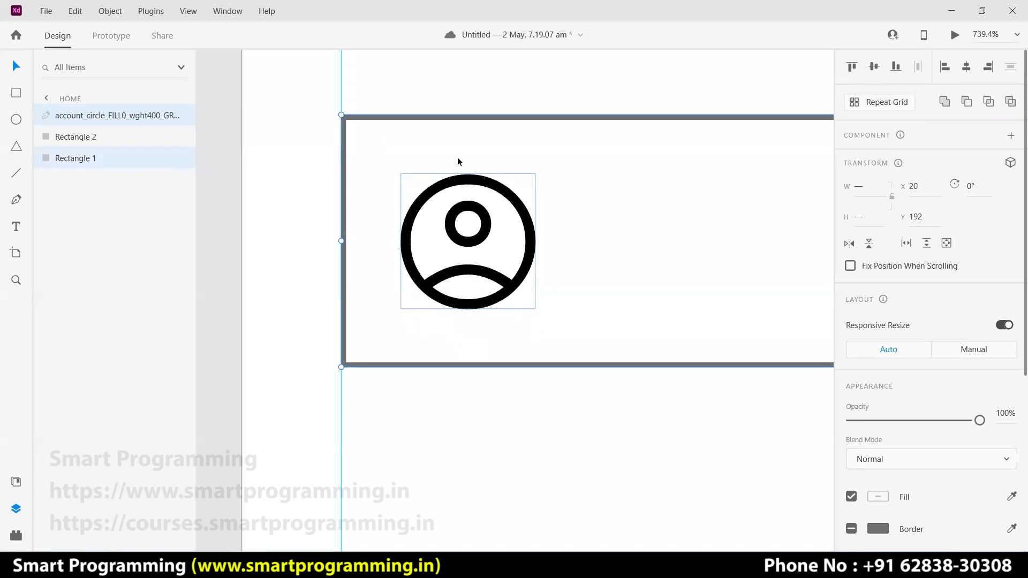
pyautogui.moveTo(488, 274); pyautogui.dragTo(489, 298)
pyautogui.click(533, 425)
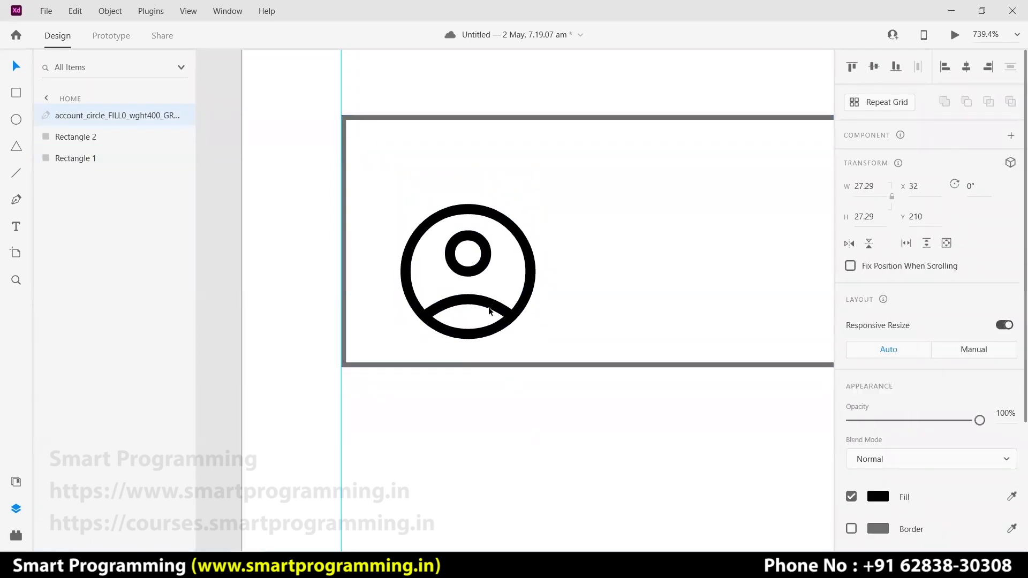
pyautogui.click(569, 438)
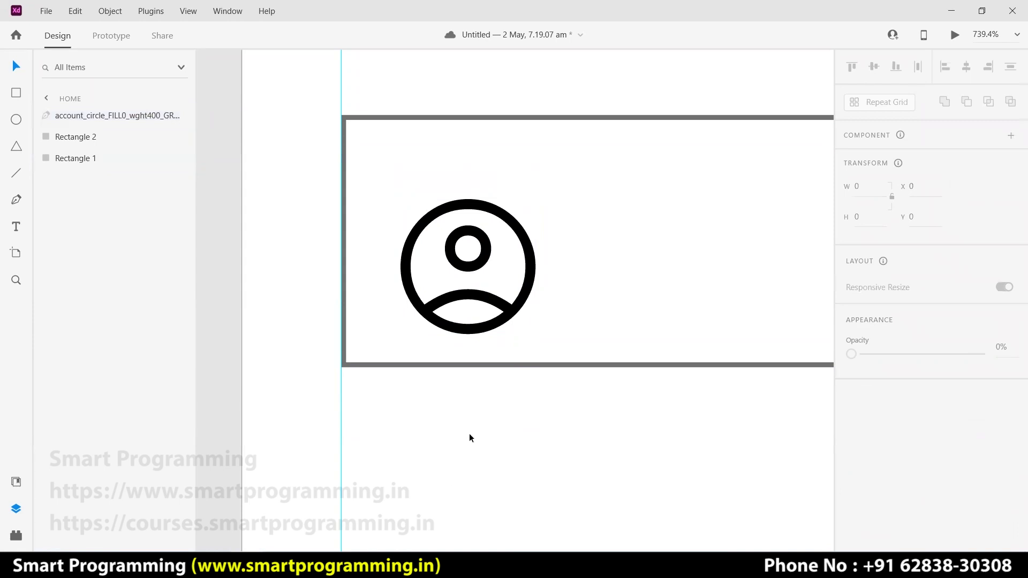
# - Add the text "Enter Name" inside the upper rectangle, to the right of the user icon
pyautogui.keyDown('ctrl'); pyautogui.scroll(-5, 470, 439); pyautogui.keyUp('ctrl')
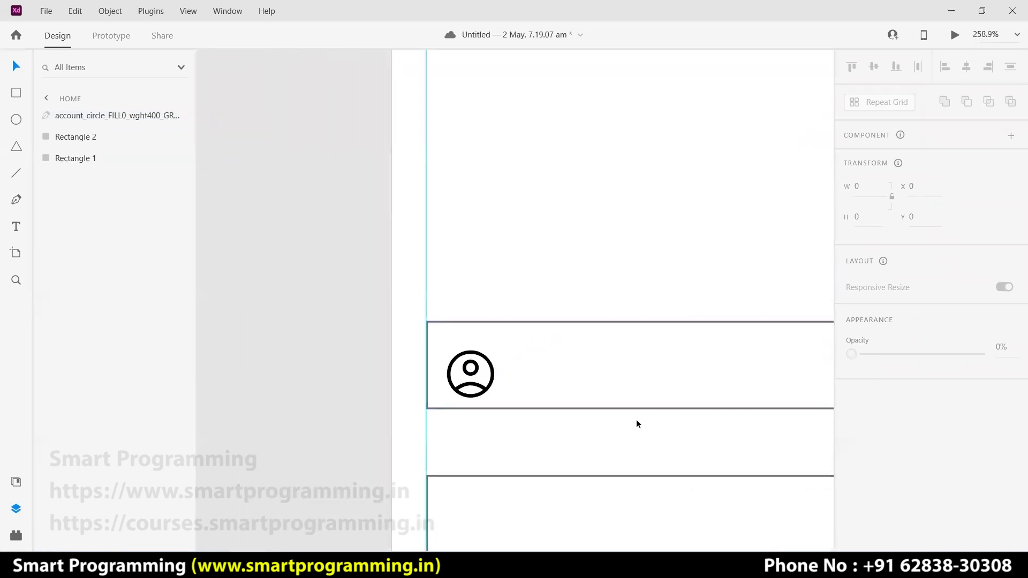
pyautogui.moveTo(595, 402); pyautogui.dragTo(491, 275)
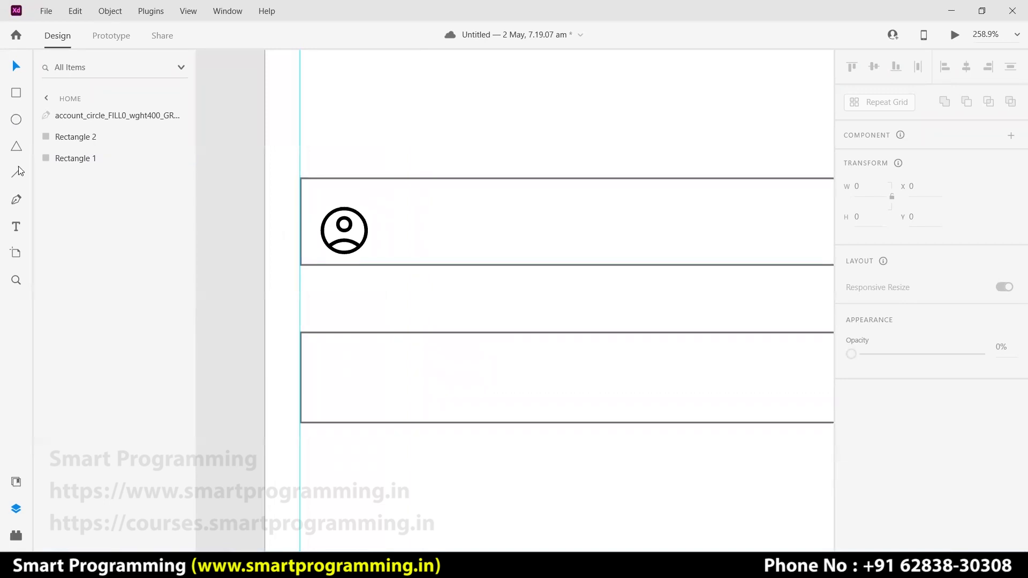
pyautogui.click(427, 219)
pyautogui.write('Enter N')
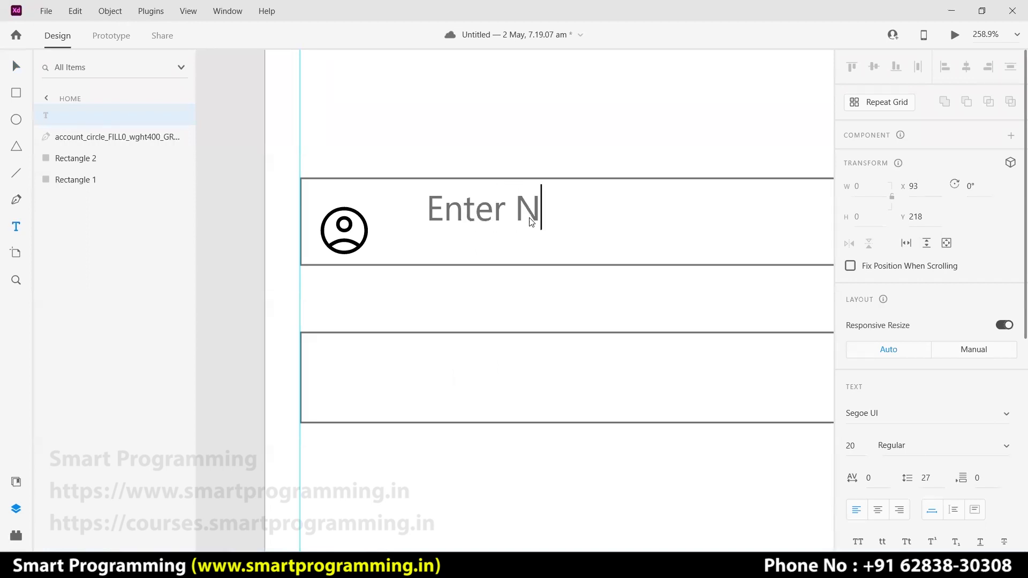
pyautogui.write('ame')
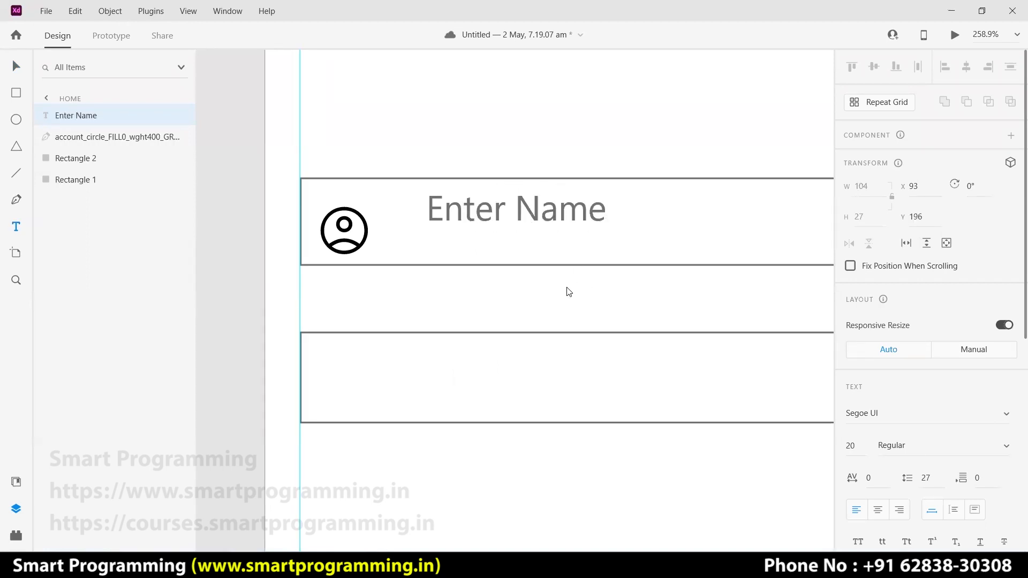
pyautogui.press('Escape')
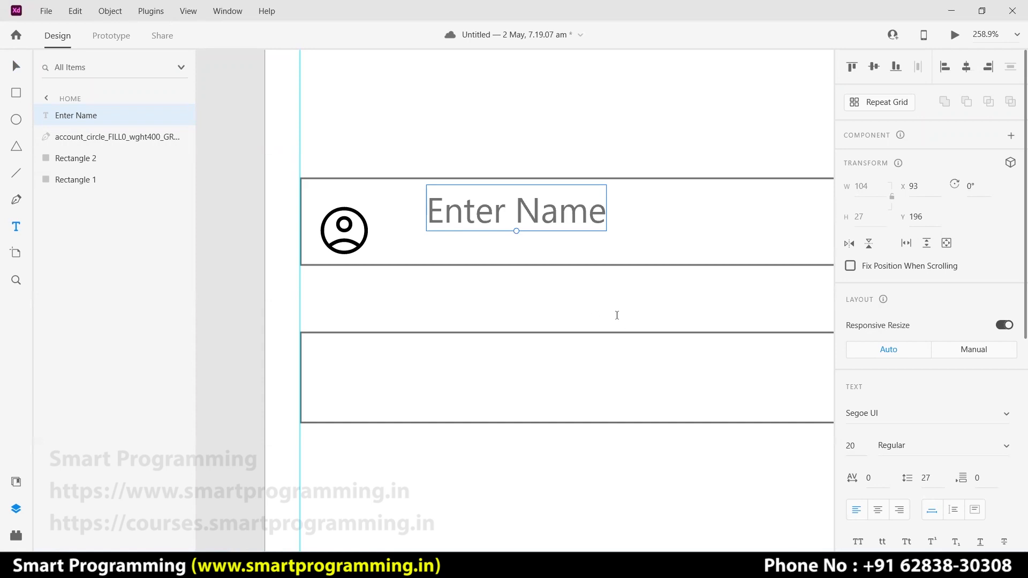
# - Middle-align the "Enter Name" text, the user icon and the upper rectangle with one another
pyautogui.scroll(-3, 607, 303)
pyautogui.scroll(-2, 607, 304)
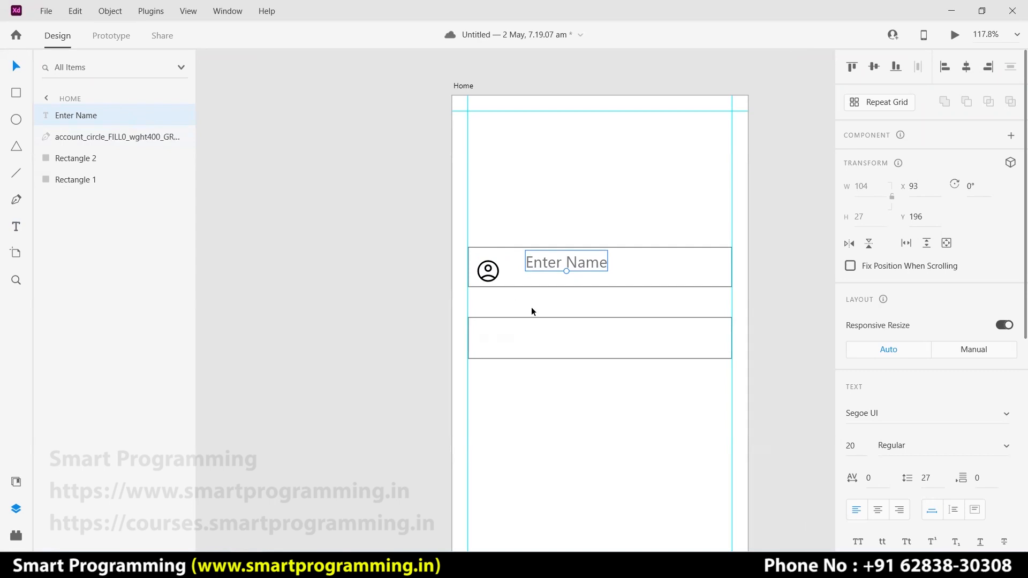
pyautogui.moveTo(485, 298); pyautogui.dragTo(604, 269)
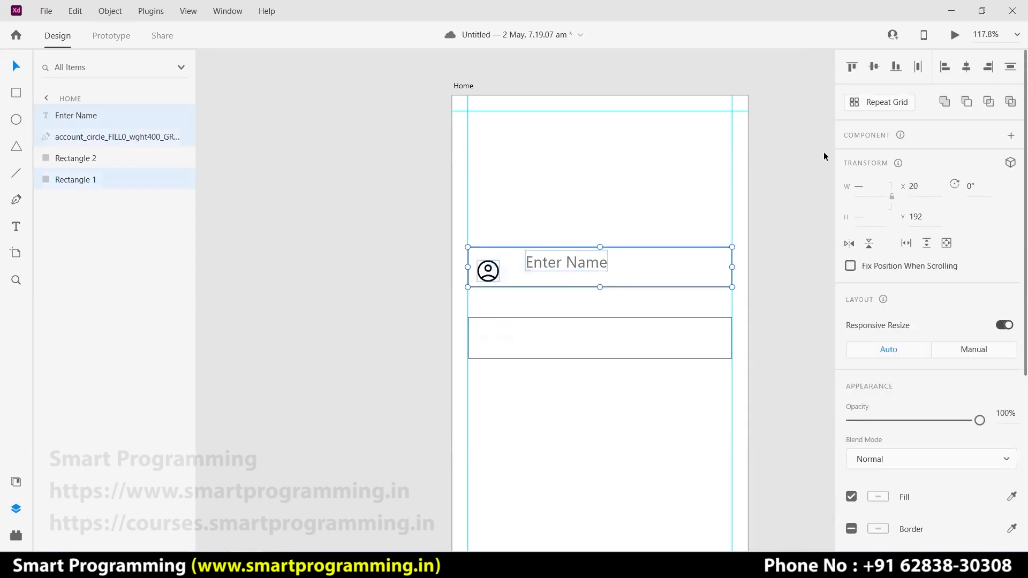
pyautogui.click(875, 68)
pyautogui.click(529, 302)
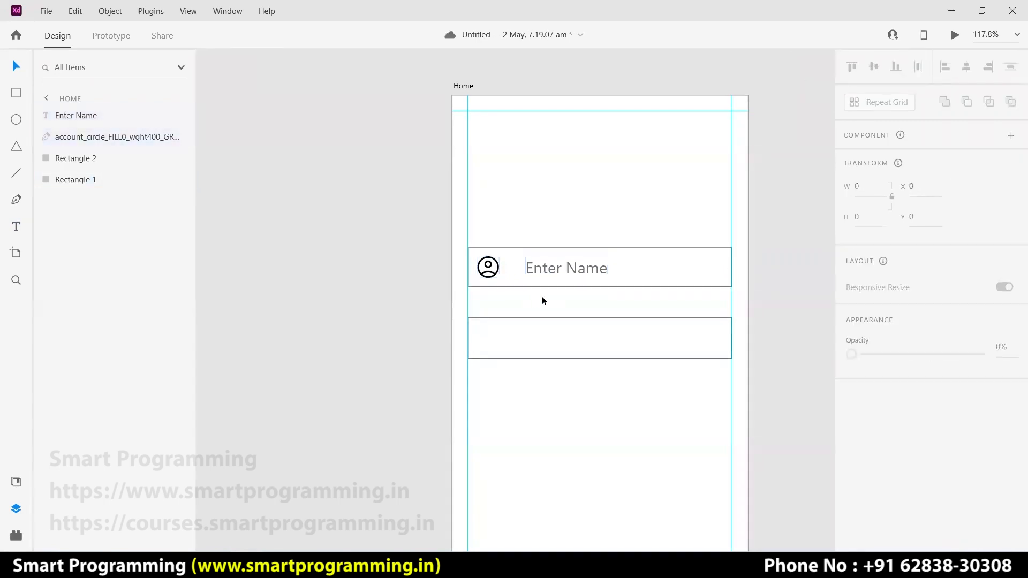
# - Add a vertical guide to the Home artboard at x 32, along the left edge of the user icon
pyautogui.scroll(8, 545, 301)
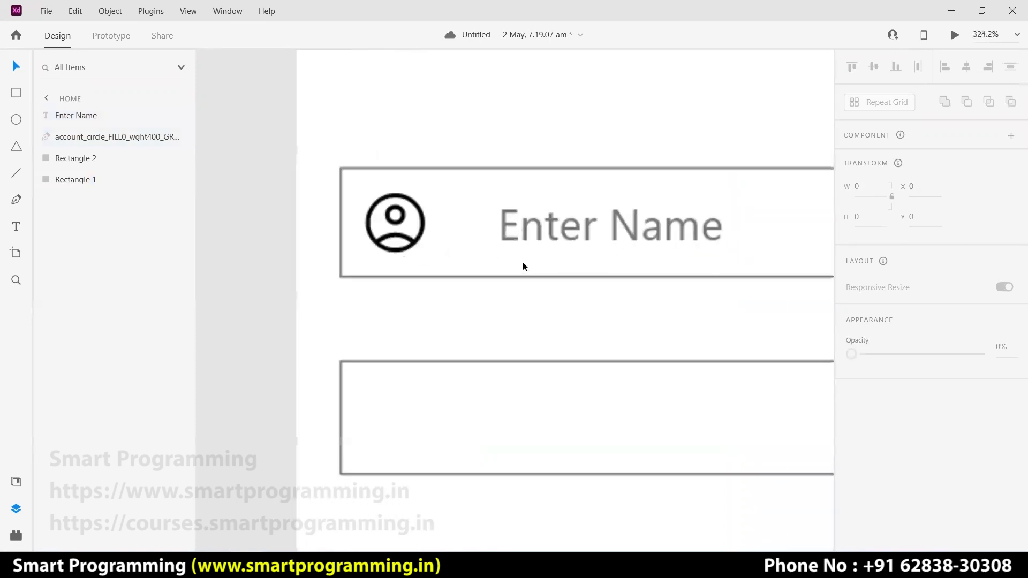
pyautogui.scroll(1, 515, 247)
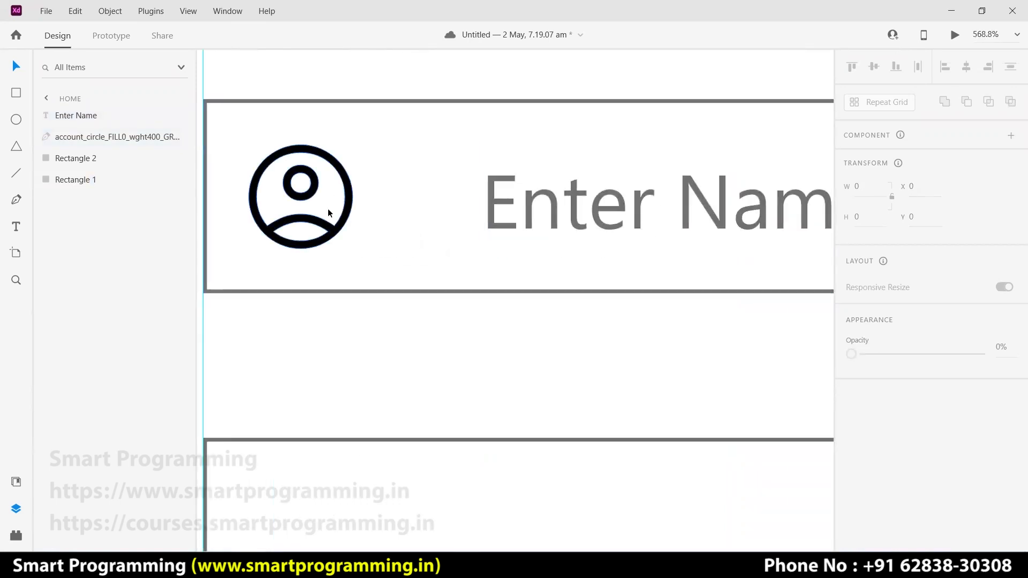
pyautogui.click(491, 207)
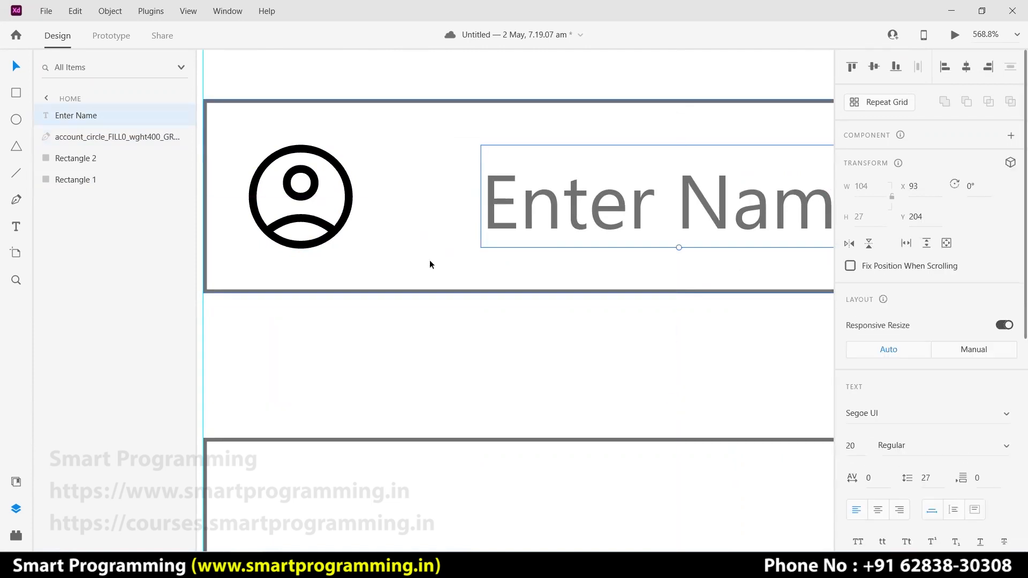
pyautogui.scroll(-10, 495, 337)
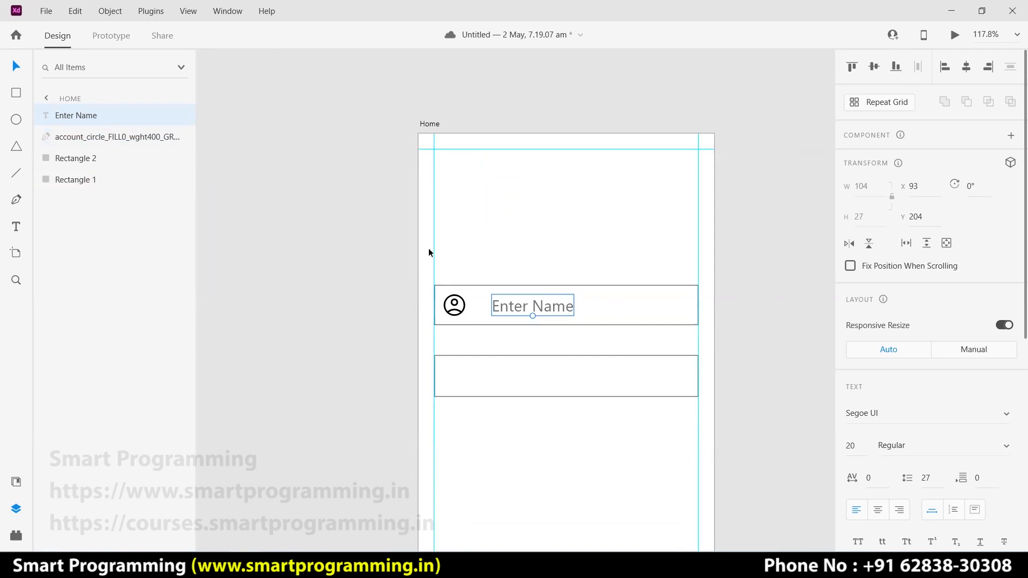
pyautogui.moveTo(416, 248); pyautogui.dragTo(446, 250)
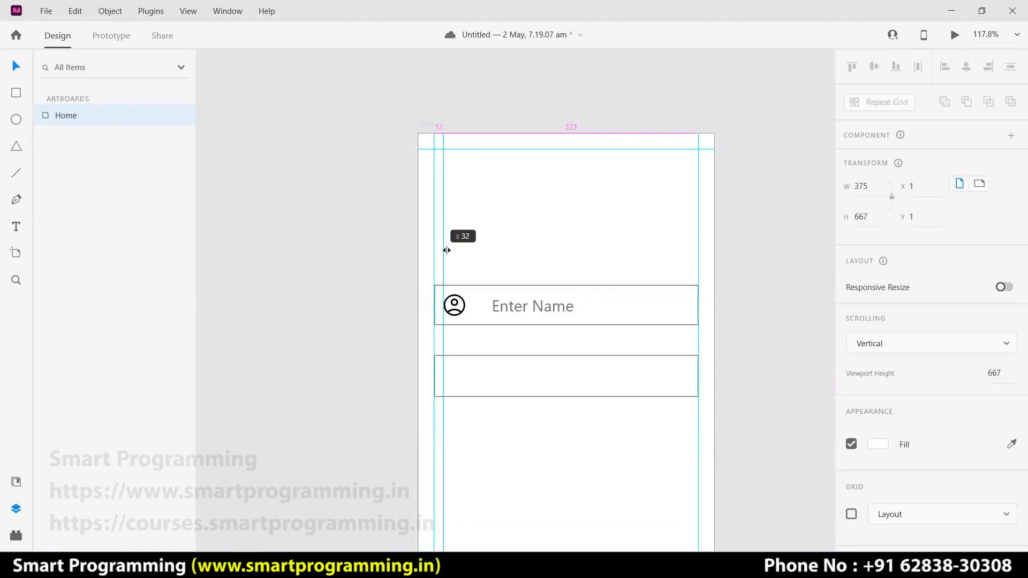
pyautogui.moveTo(447, 250); pyautogui.dragTo(452, 252)
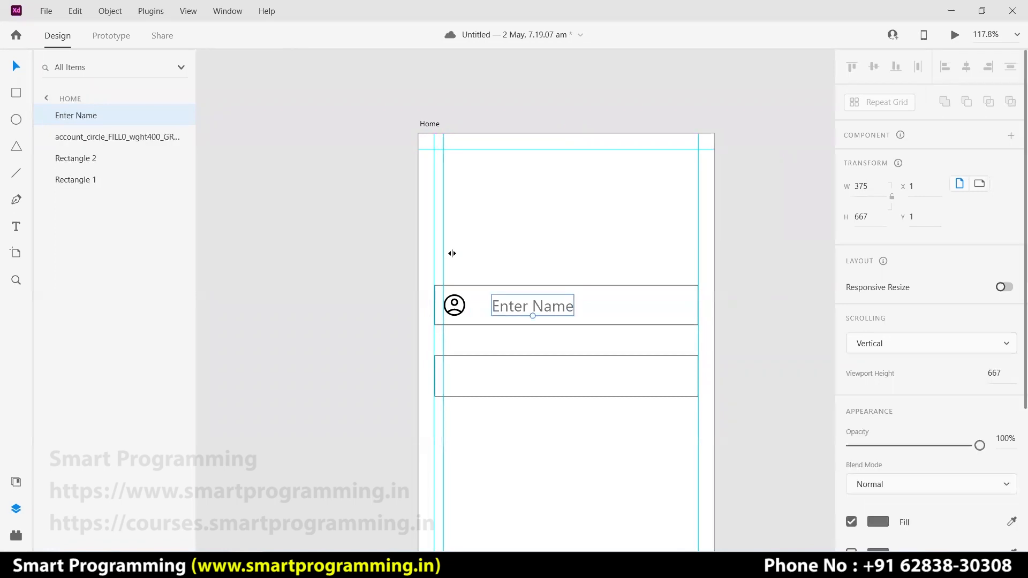
# - Add a vertical guide along the user icon's right edge and another farther right, and move the "Enter Name" text against the second guide
pyautogui.scroll(-2, 459, 294)
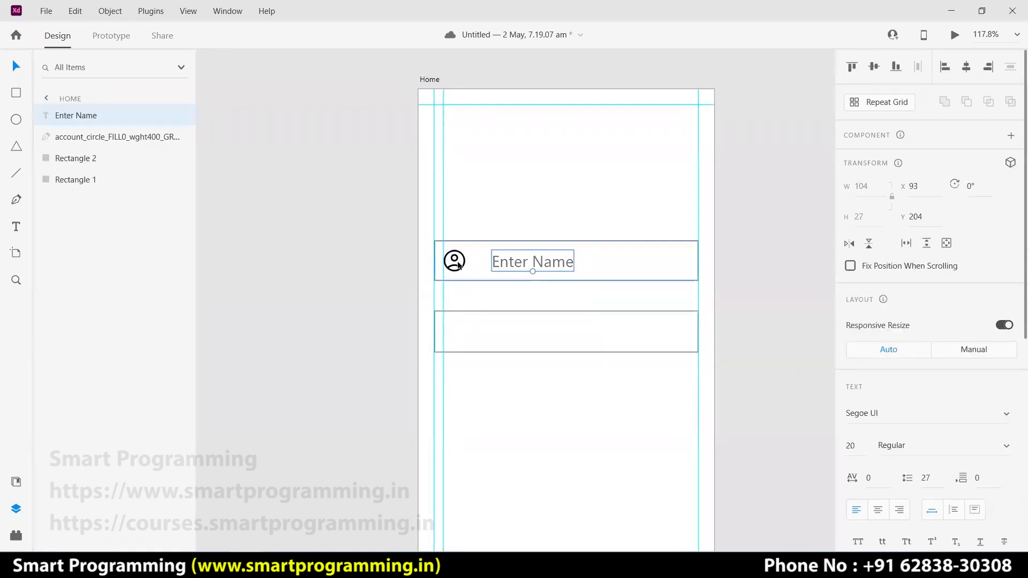
pyautogui.hscroll(-2, 457, 312)
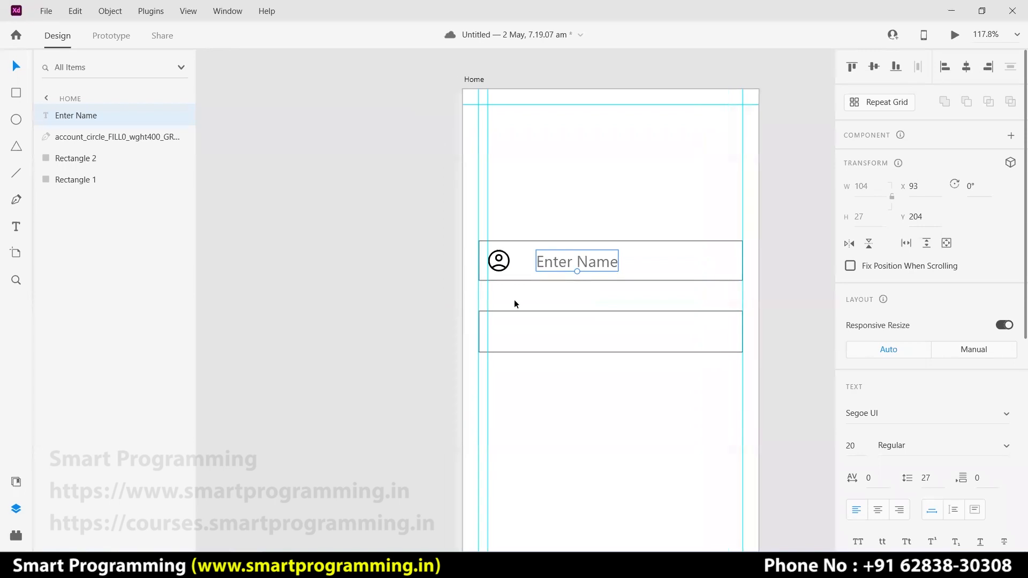
pyautogui.scroll(5, 567, 301)
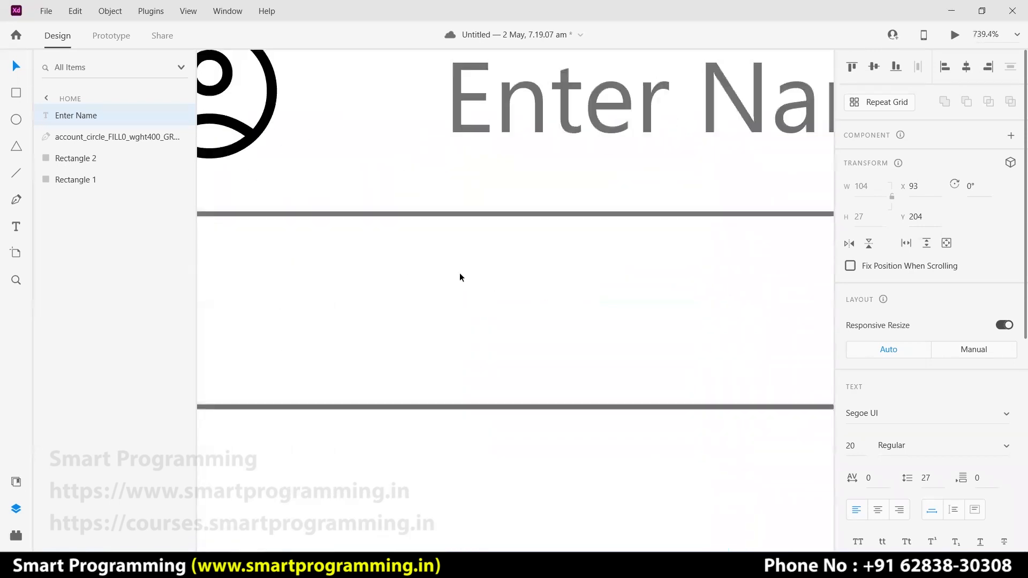
pyautogui.hscroll(-5, 591, 377)
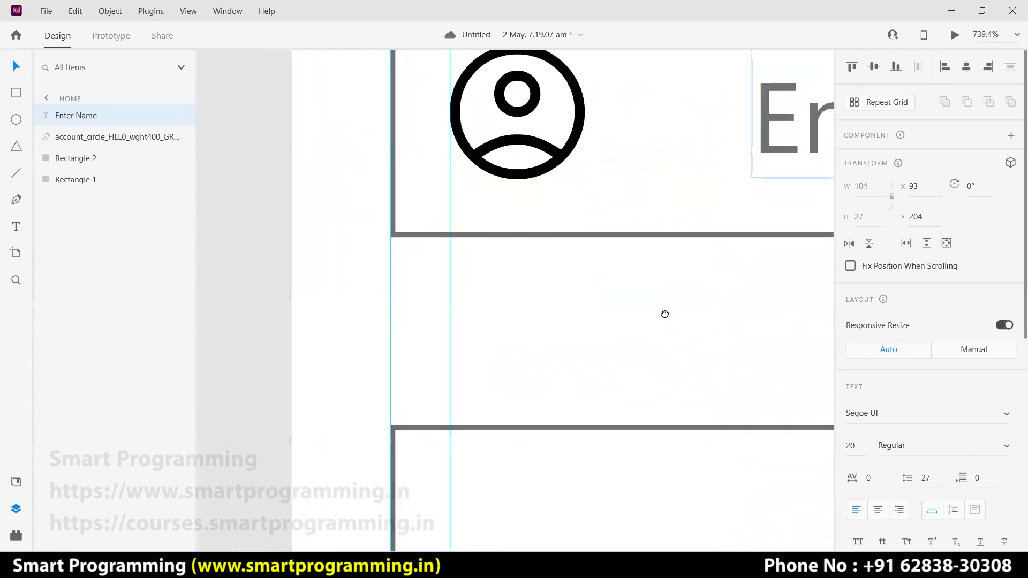
pyautogui.scroll(-3, 528, 375)
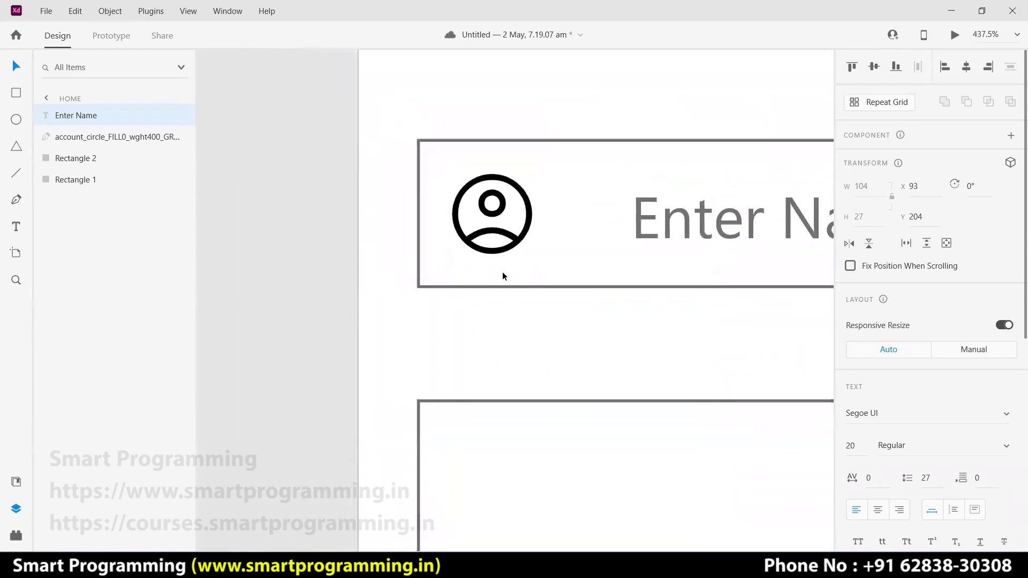
pyautogui.scroll(-1, 490, 422)
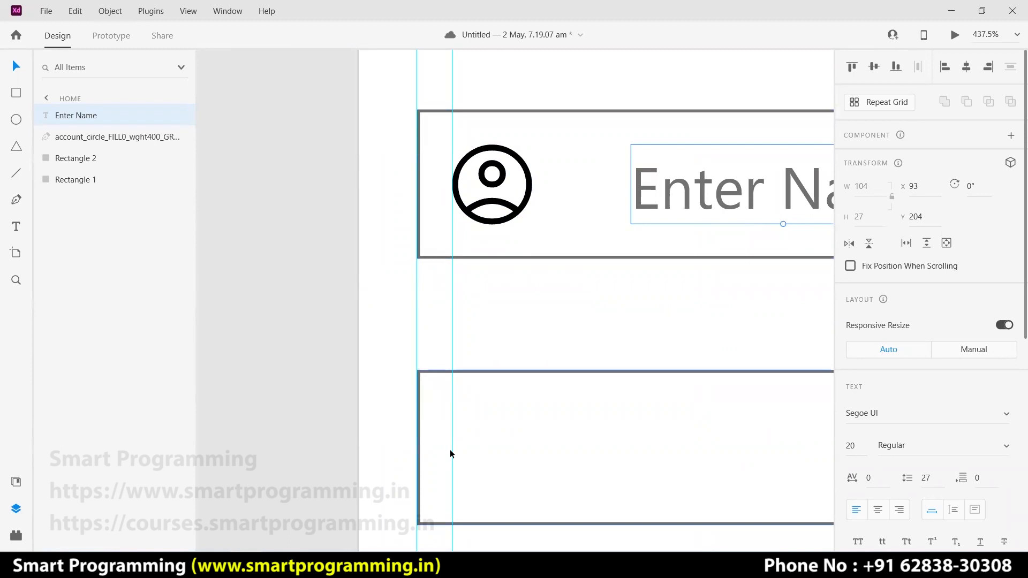
pyautogui.moveTo(356, 345); pyautogui.dragTo(535, 310)
pyautogui.moveTo(353, 348); pyautogui.dragTo(592, 333)
pyautogui.moveTo(642, 210); pyautogui.dragTo(598, 208)
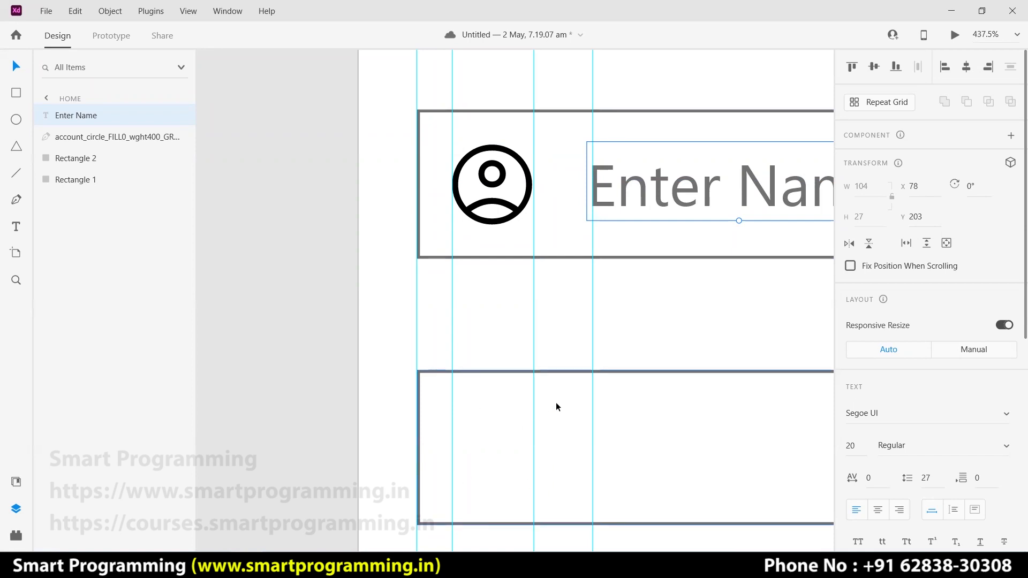
# - Remove all the vertical guides from the Home artboard
pyautogui.scroll(-10, 557, 407)
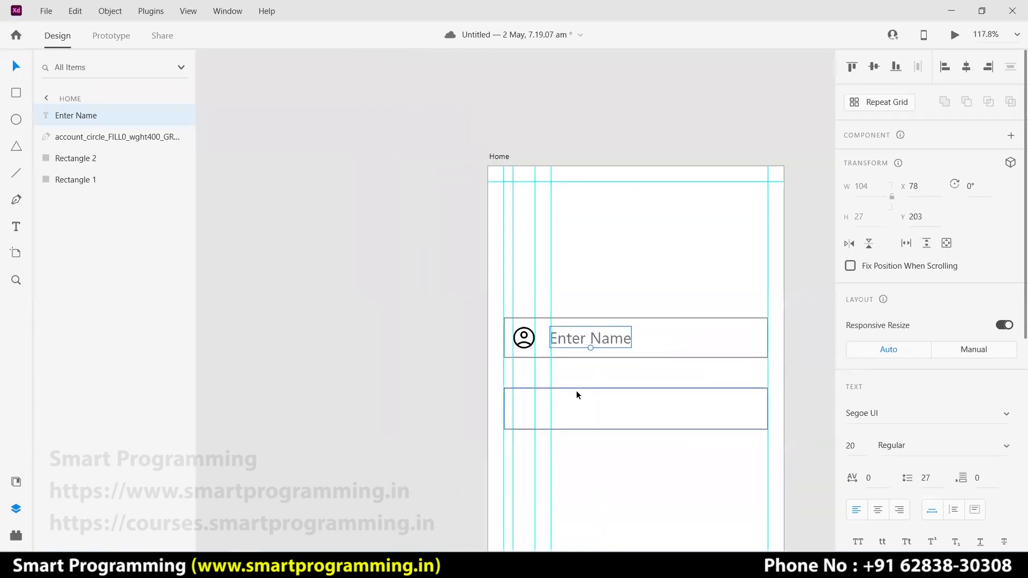
pyautogui.scroll(-3, 577, 395)
pyautogui.moveTo(503, 371); pyautogui.dragTo(445, 379)
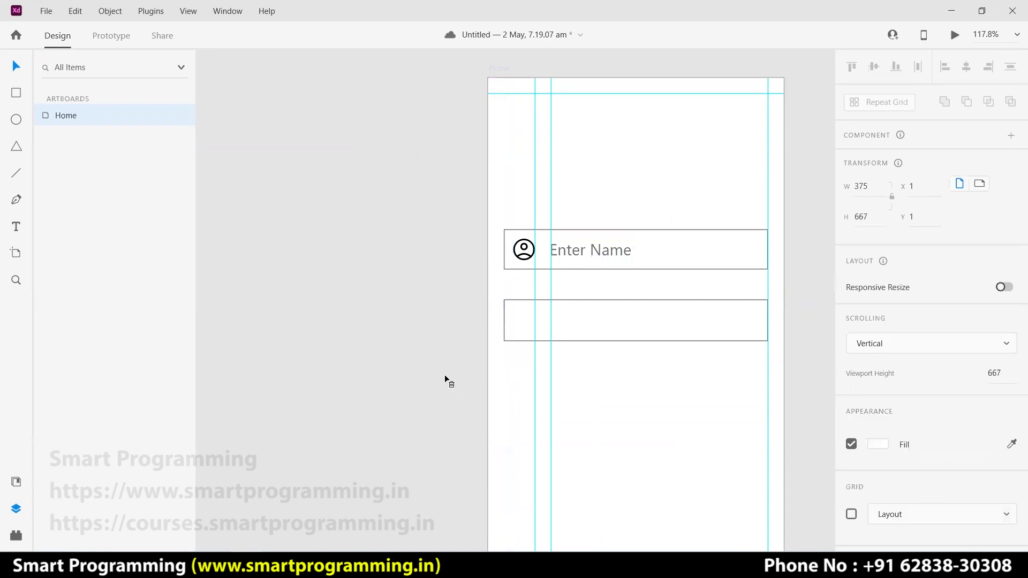
pyautogui.moveTo(535, 371); pyautogui.dragTo(473, 383)
pyautogui.moveTo(551, 389); pyautogui.dragTo(448, 395)
pyautogui.moveTo(768, 390); pyautogui.dragTo(809, 388)
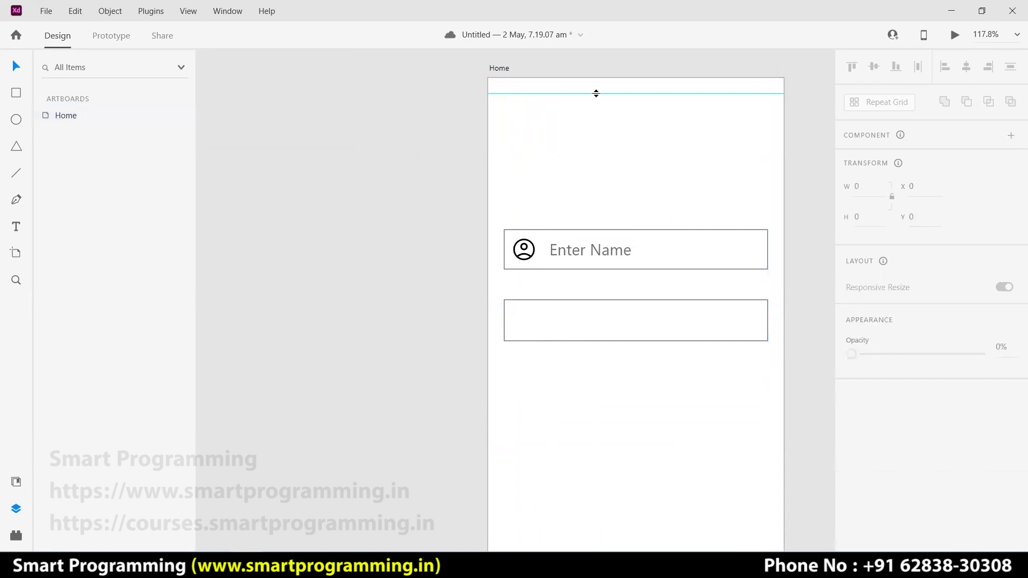
# - Remove the horizontal guides near the top and bottom edges of the Home artboard
pyautogui.moveTo(595, 93); pyautogui.dragTo(599, 70)
pyautogui.scroll(1, 646, 216)
pyautogui.scroll(-1, 654, 229)
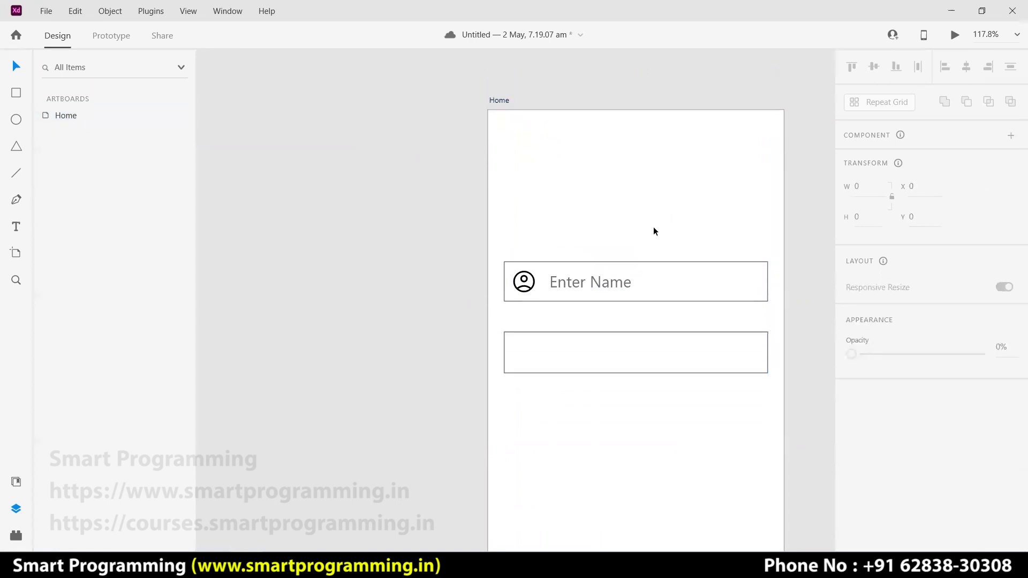
pyautogui.scroll(-6, 703, 341)
pyautogui.scroll(-2, 666, 425)
pyautogui.moveTo(642, 474); pyautogui.dragTo(645, 504)
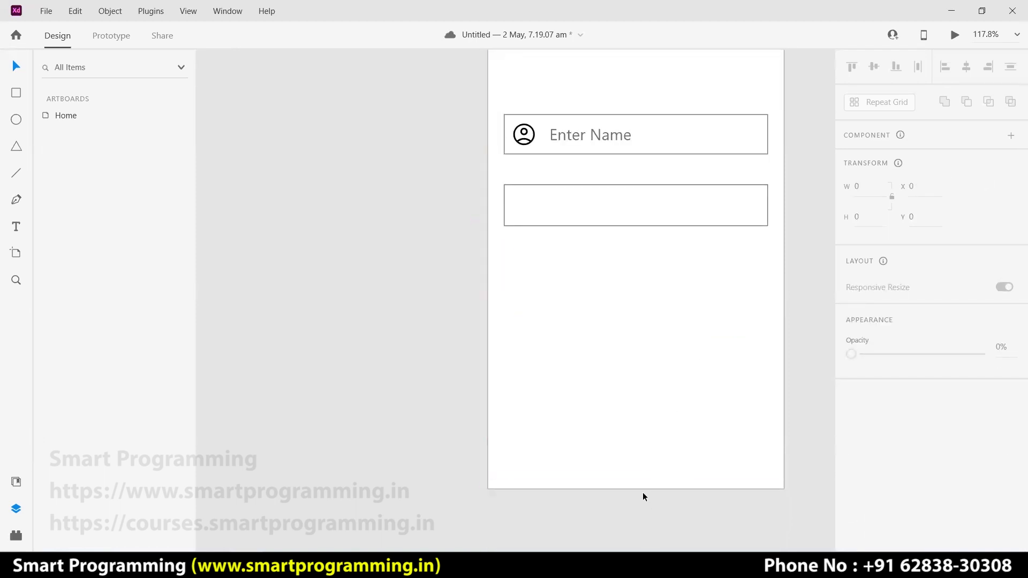
pyautogui.hotkey('ctrl', '0')
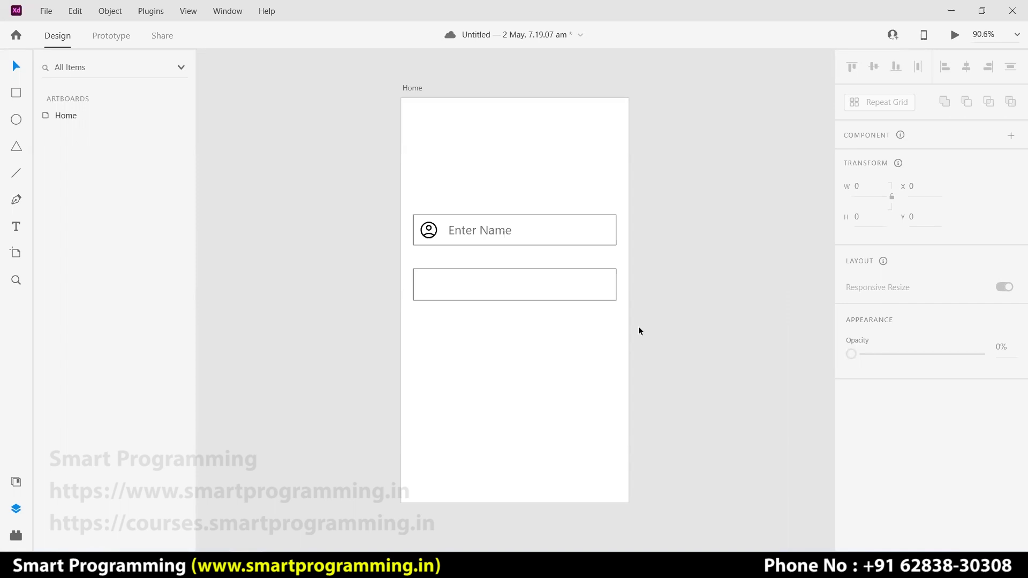
# - Draw a rectangle about 164 by 57 below the two input fields and move it to about X 110, Y 385
pyautogui.click(601, 295)
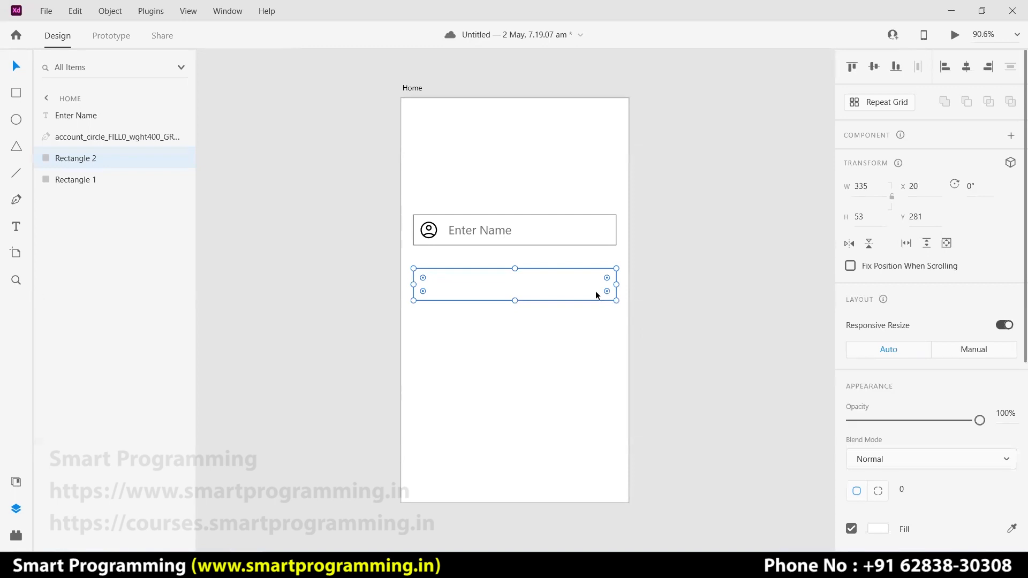
pyautogui.click(16, 95)
pyautogui.moveTo(472, 342)
pyautogui.mouseDown()
pyautogui.moveTo(509, 368)
pyautogui.moveTo(572, 376)
pyautogui.mouseUp()
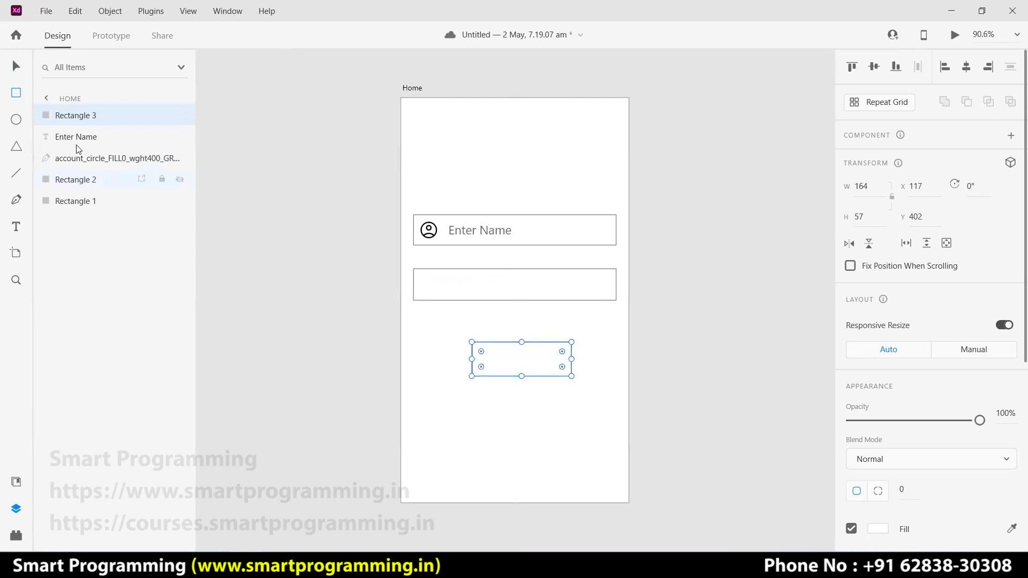
pyautogui.click(16, 66)
pyautogui.moveTo(522, 371); pyautogui.dragTo(515, 355)
pyautogui.press('Escape')
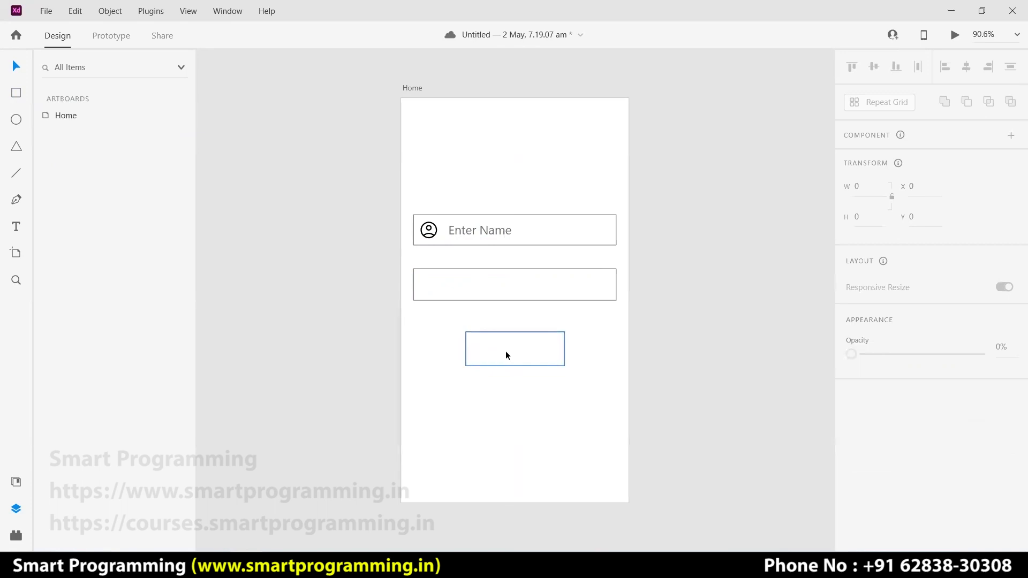
pyautogui.click(507, 356)
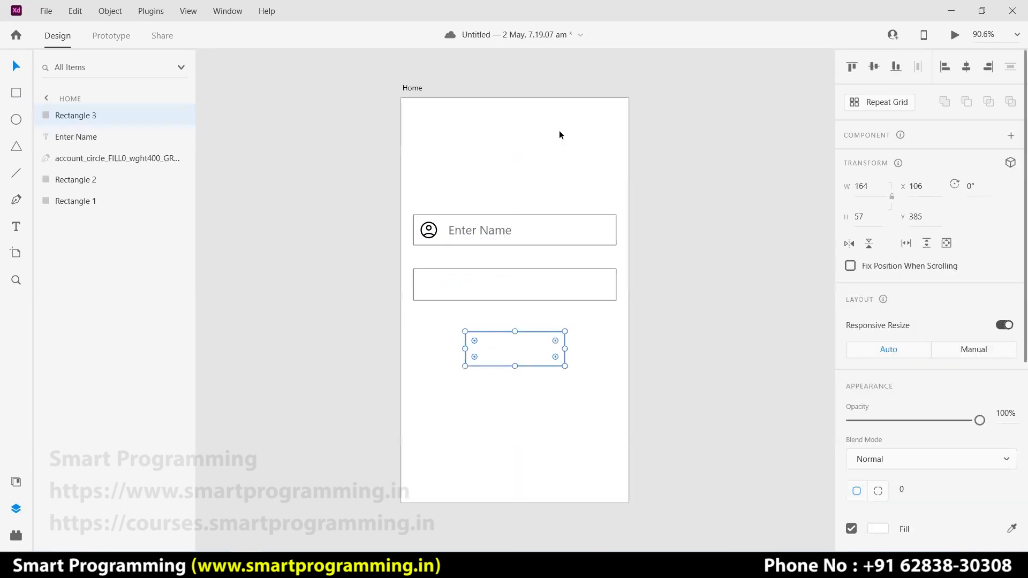
pyautogui.press('Escape')
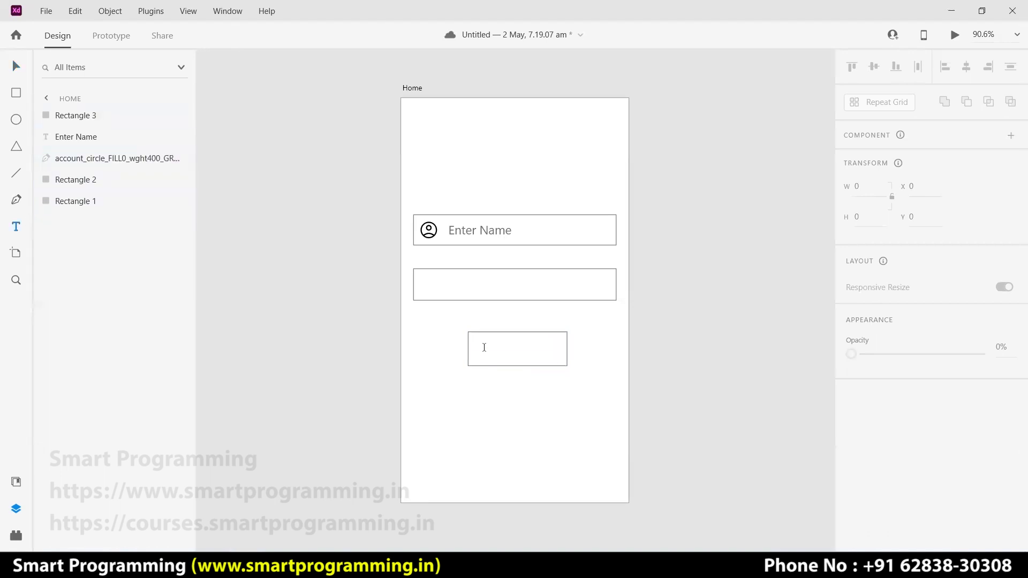
# - Add the text "Login" inside the small rectangle below the input fields
pyautogui.click(484, 347)
pyautogui.write('Login')
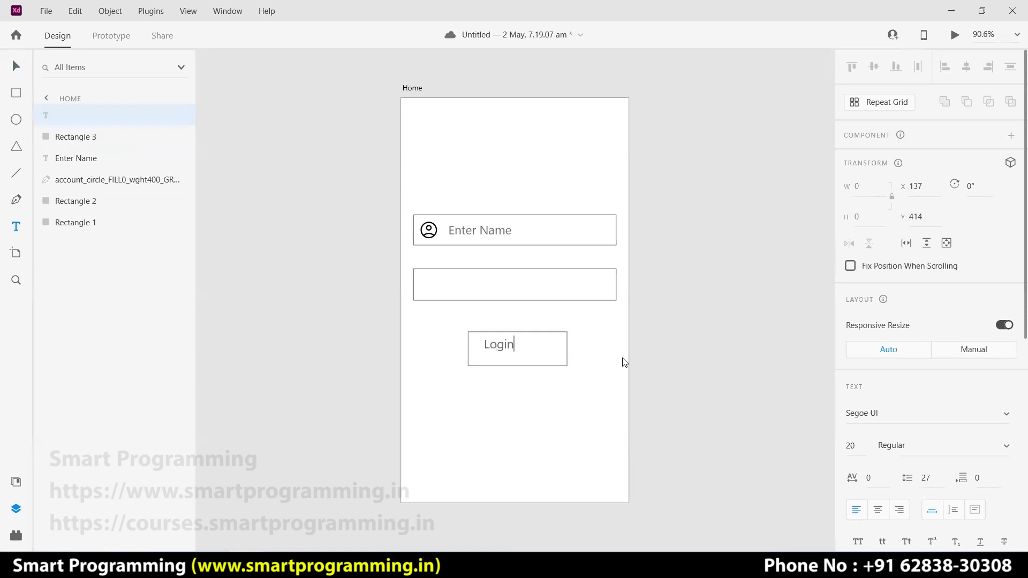
pyautogui.click(15, 65)
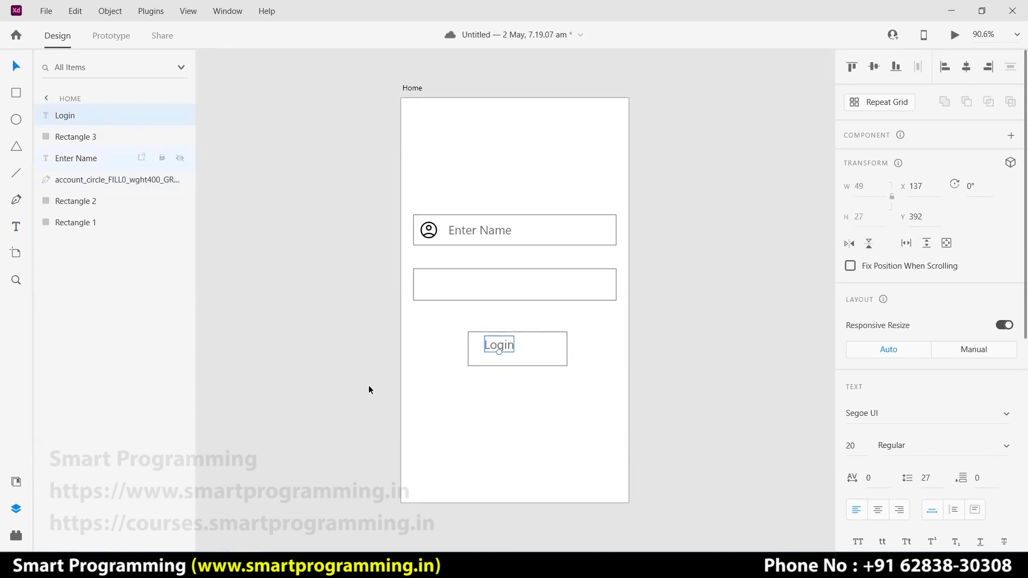
# - Centre the "Login" text and its rectangle on each other both vertically and horizontally
pyautogui.moveTo(466, 379); pyautogui.dragTo(502, 341)
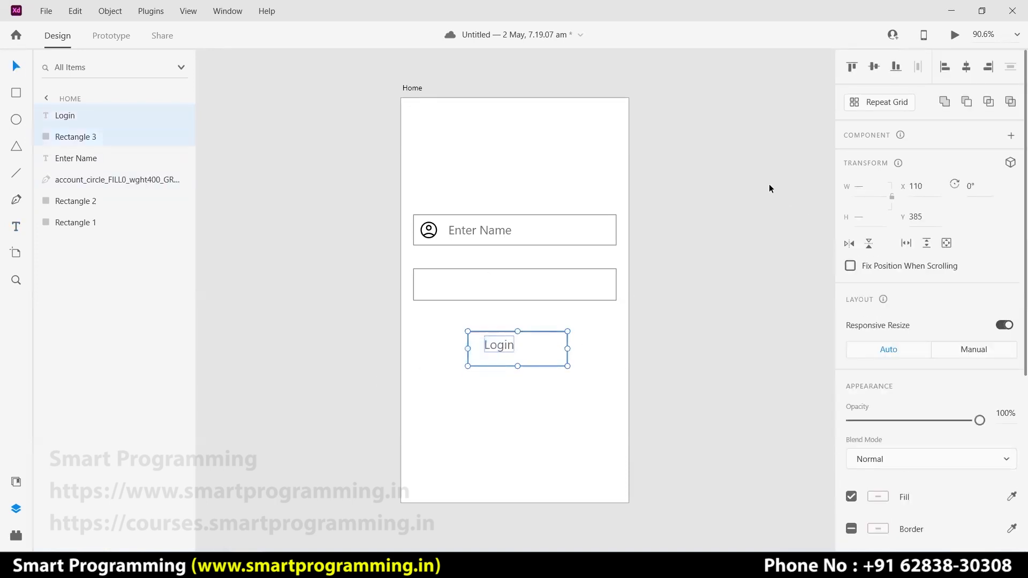
pyautogui.click(874, 66)
pyautogui.click(967, 68)
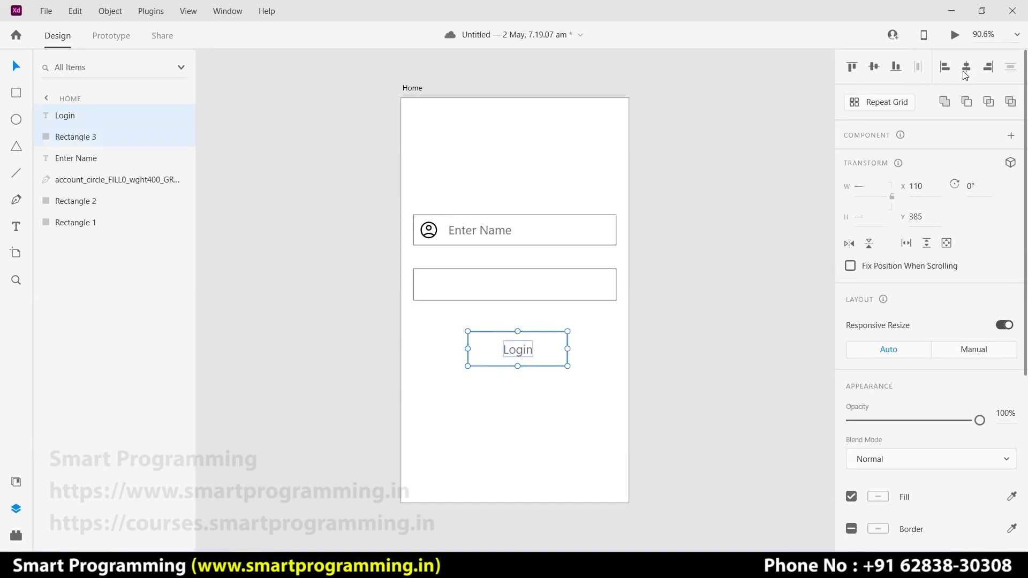
pyautogui.click(557, 407)
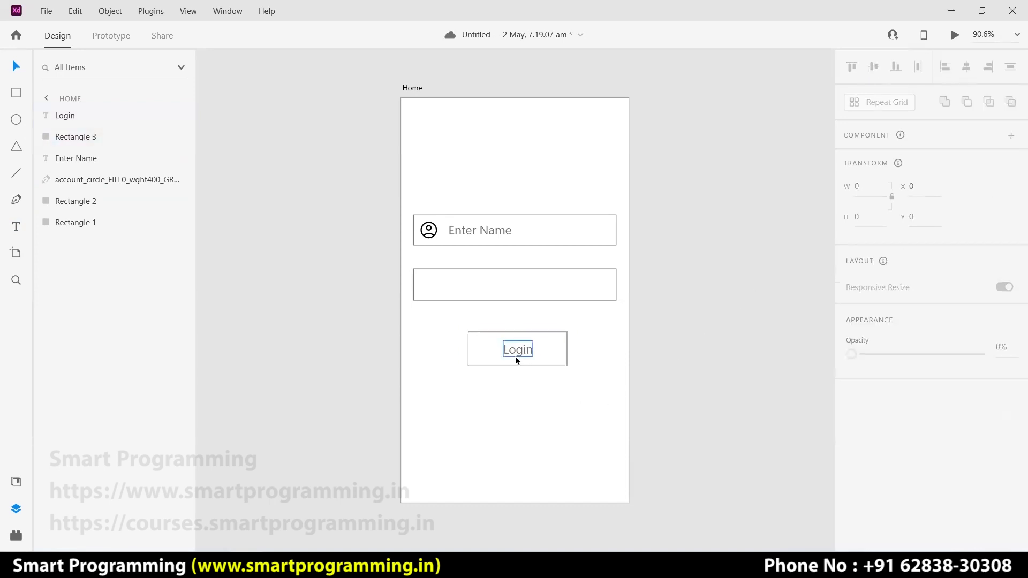
# - Remove the border of the Login rectangle and fill it with dark blue #000B9A
pyautogui.click(492, 356)
pyautogui.scroll(-3, 862, 378)
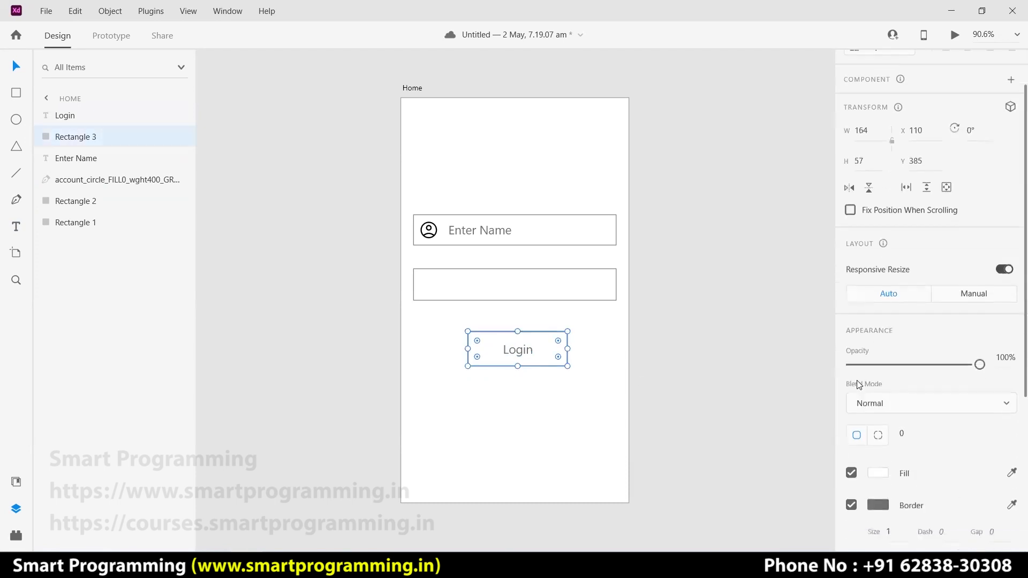
pyautogui.click(851, 411)
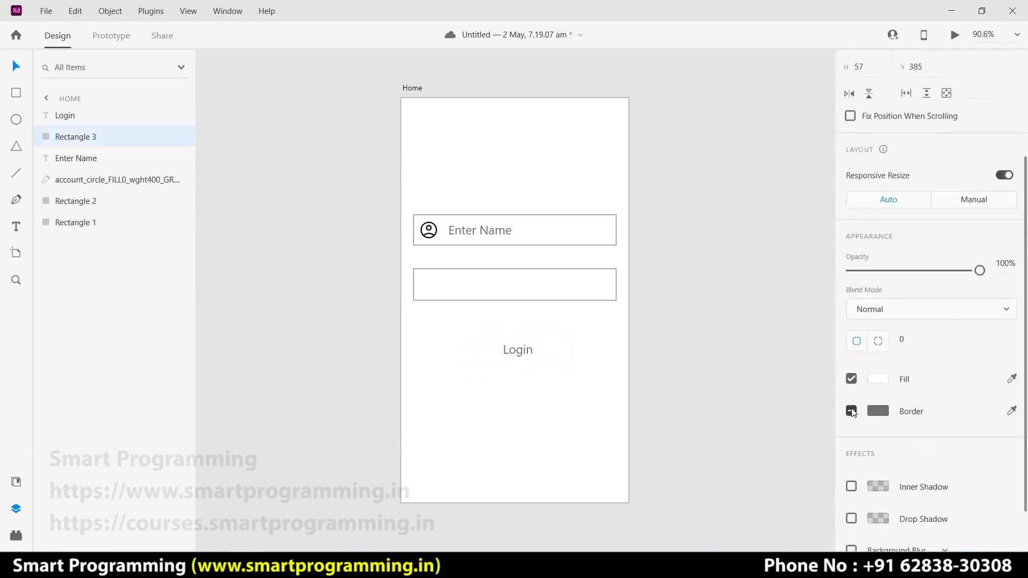
pyautogui.click(878, 379)
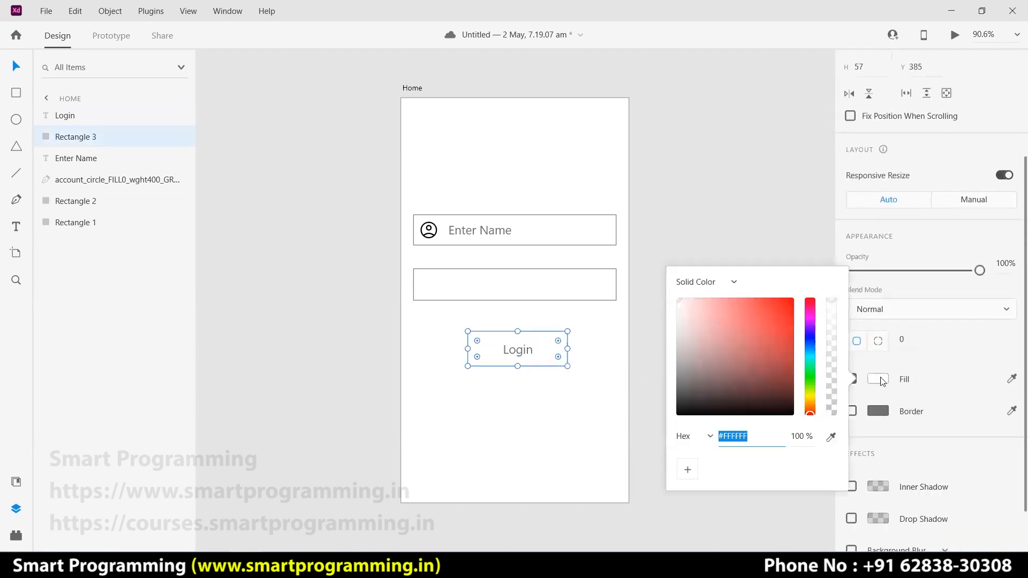
pyautogui.click(811, 339)
pyautogui.moveTo(783, 331); pyautogui.dragTo(811, 349)
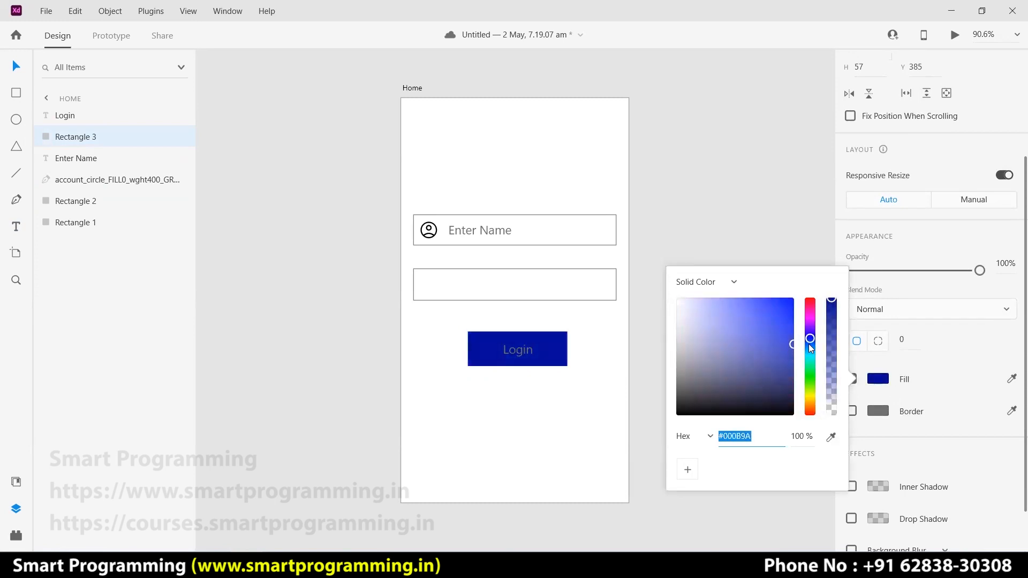
pyautogui.click(573, 404)
# - Change the fill colour of the "Login" text to white
pyautogui.click(519, 352)
pyautogui.scroll(-5, 950, 414)
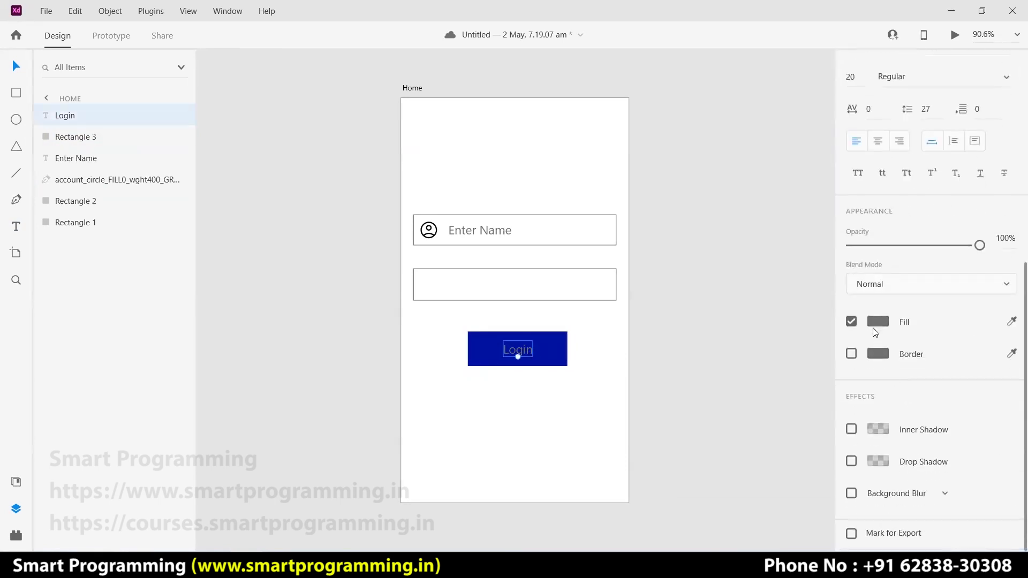
pyautogui.click(878, 323)
pyautogui.click(703, 282)
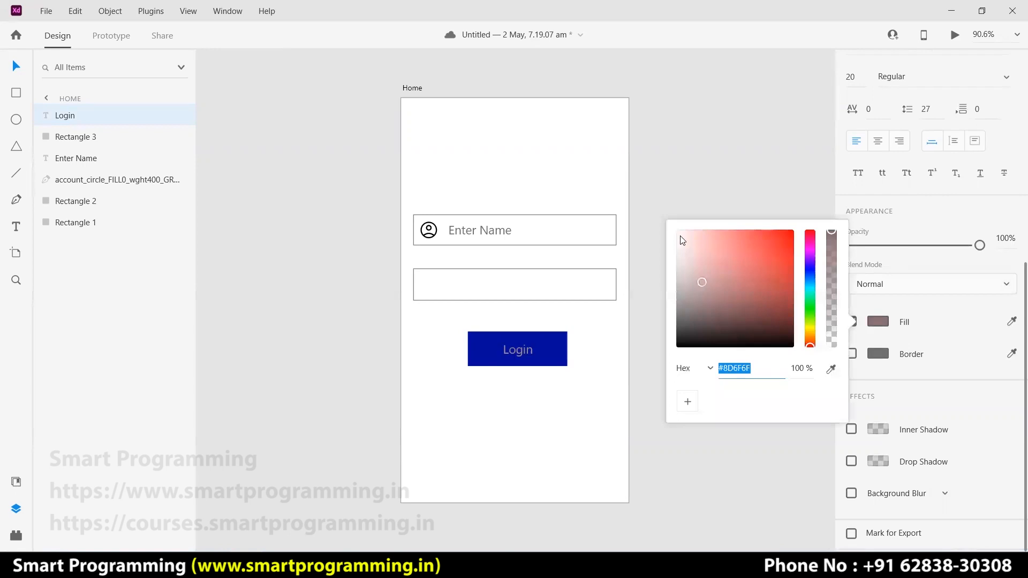
pyautogui.moveTo(683, 240); pyautogui.dragTo(671, 224)
pyautogui.click(600, 360)
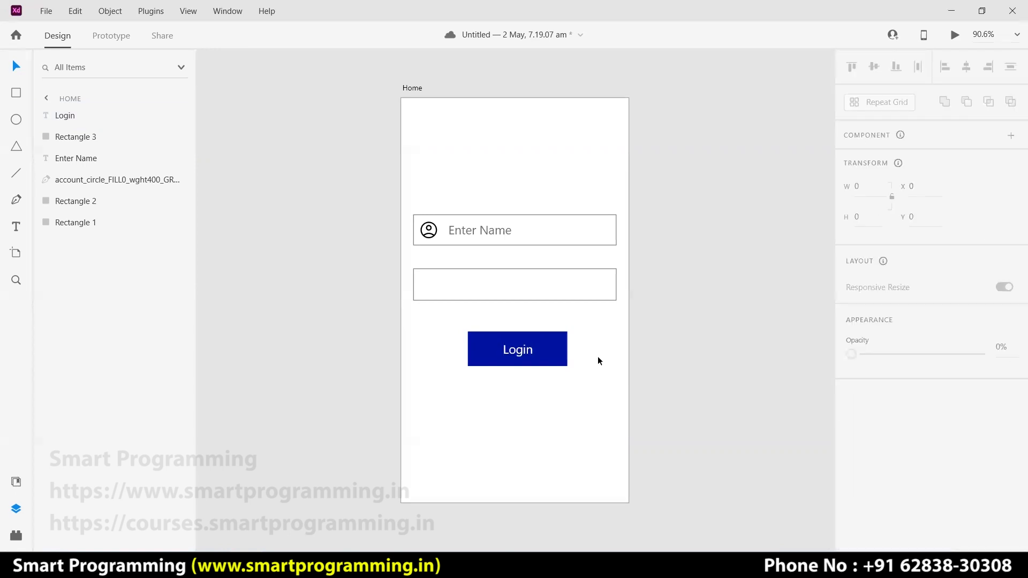
# - Round all corners of the blue Login rectangle to a radius of about 15
pyautogui.click(549, 354)
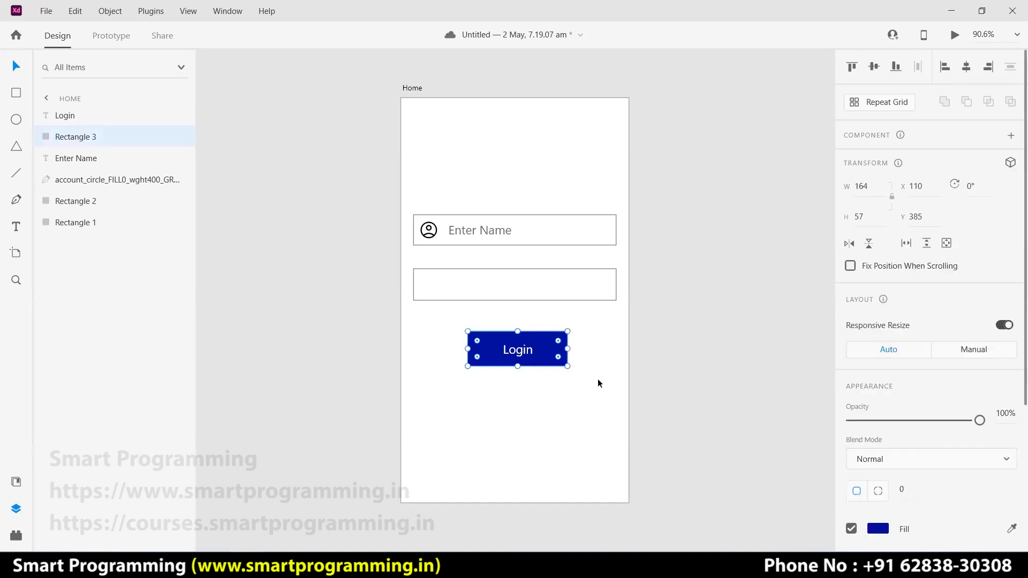
pyautogui.click(580, 373)
pyautogui.click(563, 362)
pyautogui.scroll(-3, 559, 358)
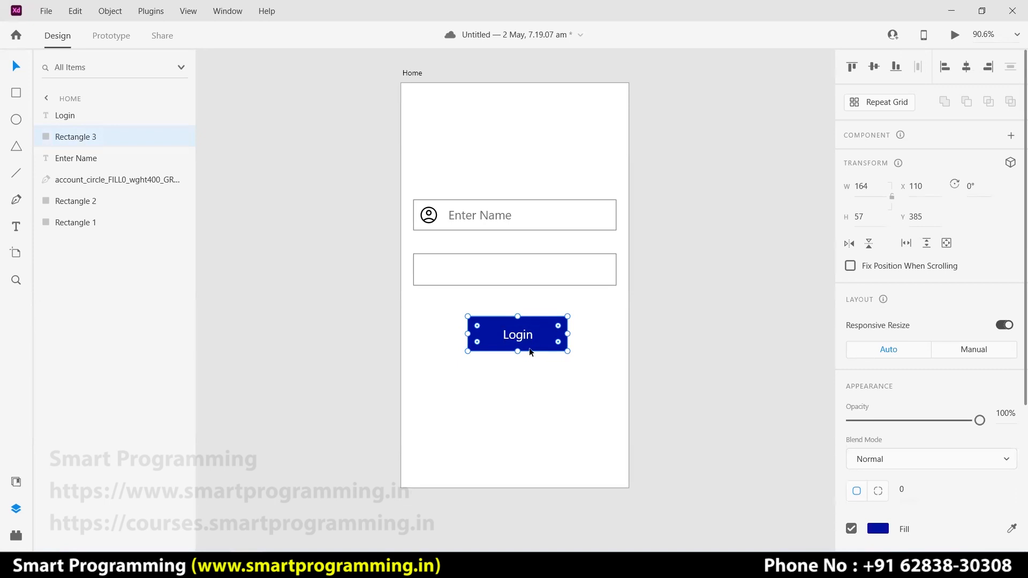
pyautogui.scroll(1, 549, 320)
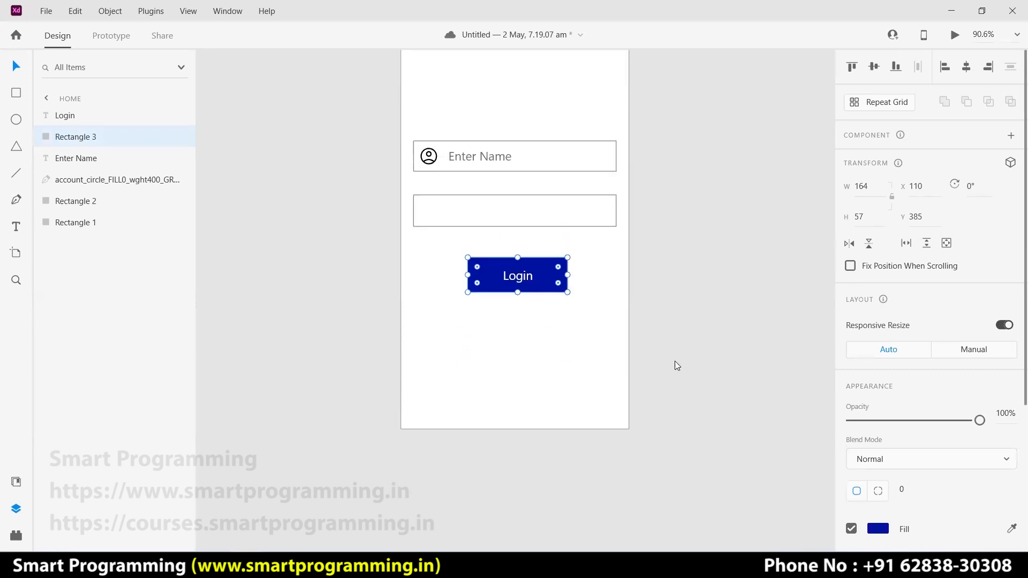
pyautogui.scroll(-4, 939, 389)
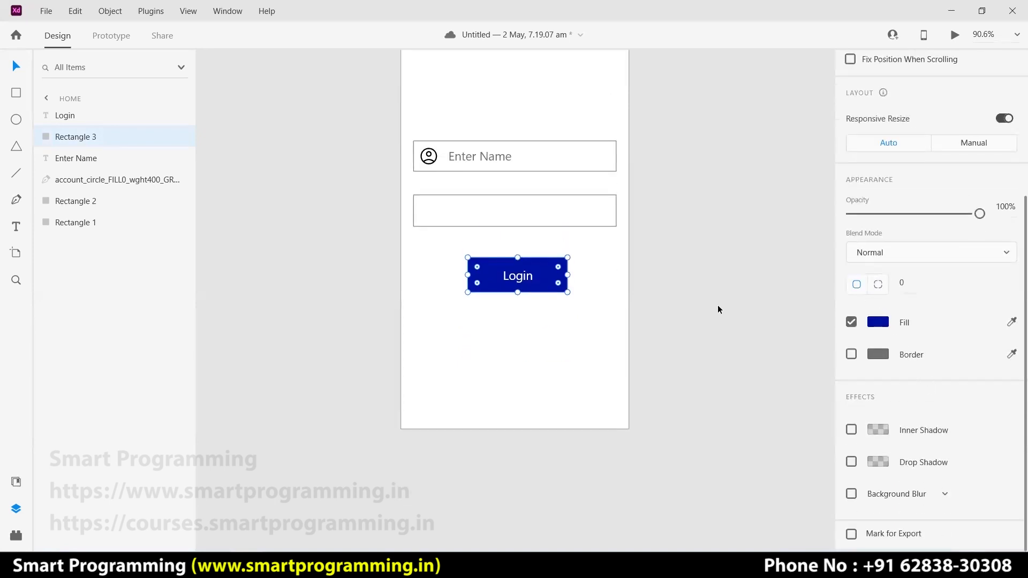
pyautogui.moveTo(558, 267); pyautogui.dragTo(549, 276)
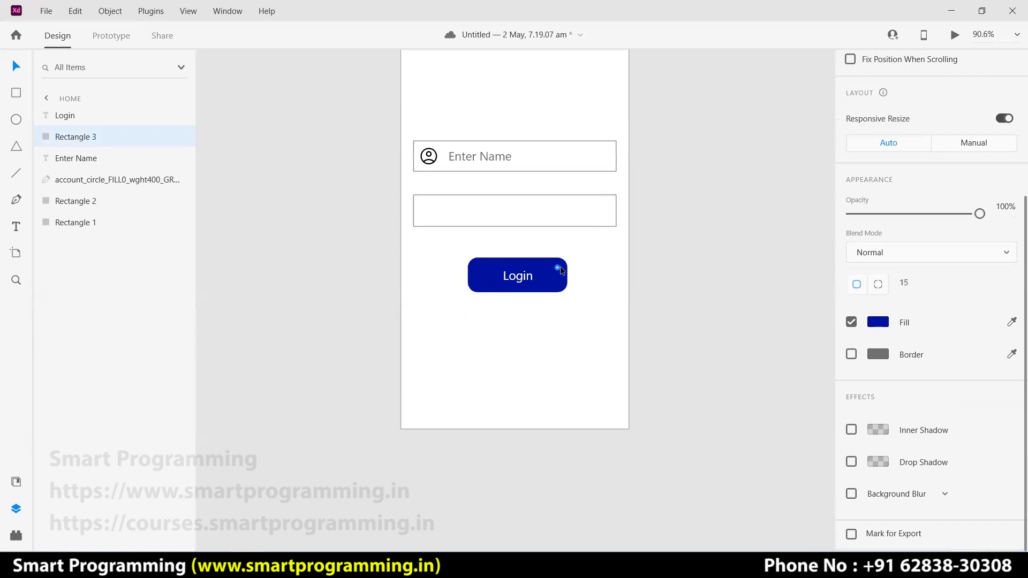
# - Give the Login rectangle individual corner radii, with the top-left corner at 20 and the other corners at 0
pyautogui.moveTo(549, 276); pyautogui.dragTo(606, 257)
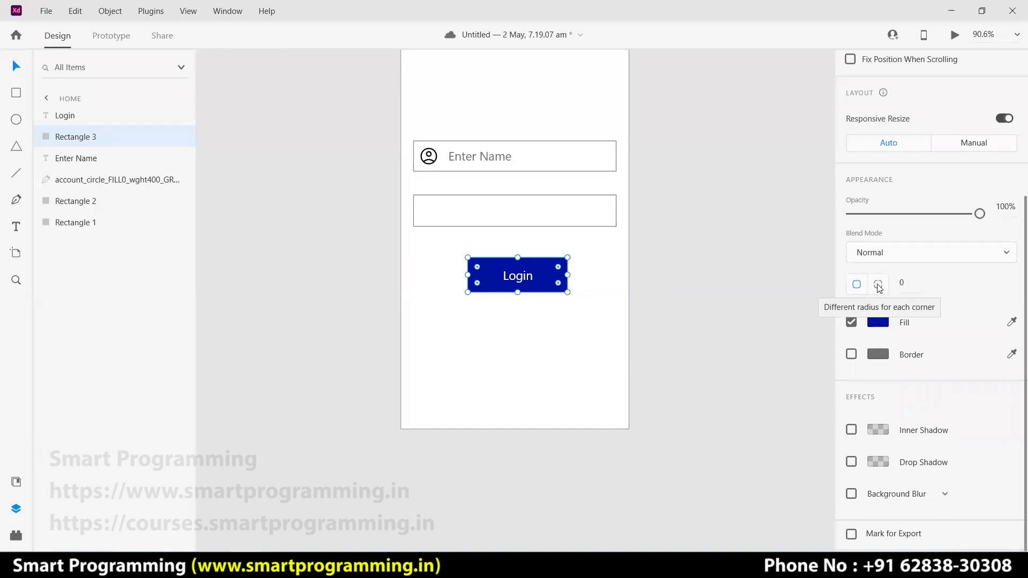
pyautogui.click(879, 285)
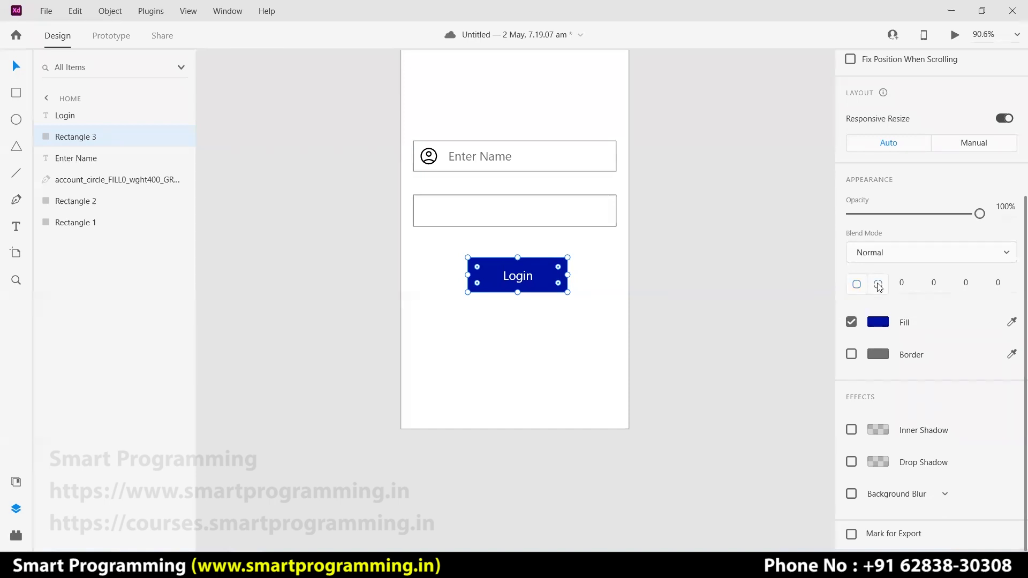
pyautogui.click(900, 285)
pyautogui.press('Return')
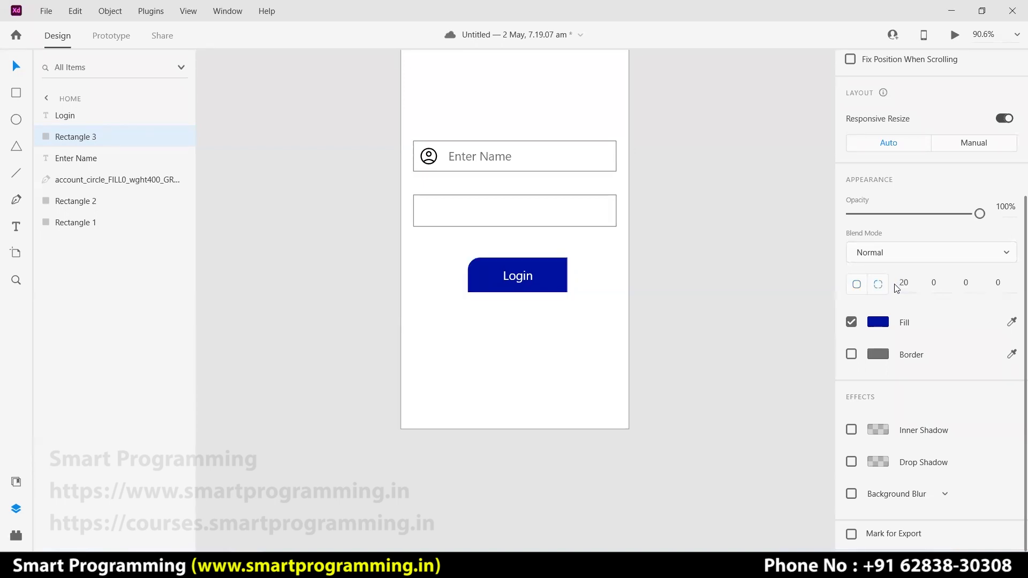
pyautogui.click(563, 361)
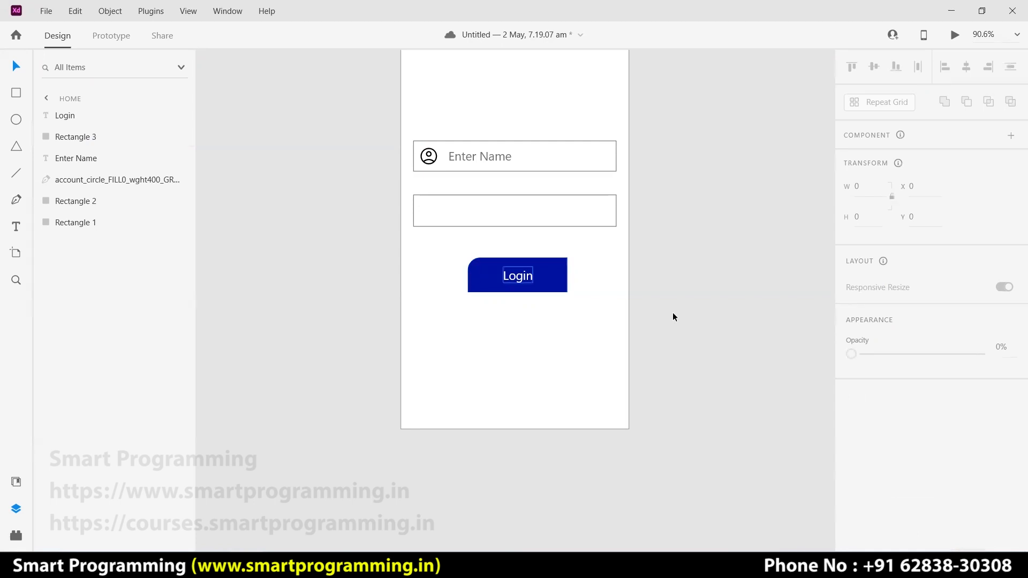
# - Set the radius of the Login rectangle's bottom-right corner to 20
pyautogui.click(566, 273)
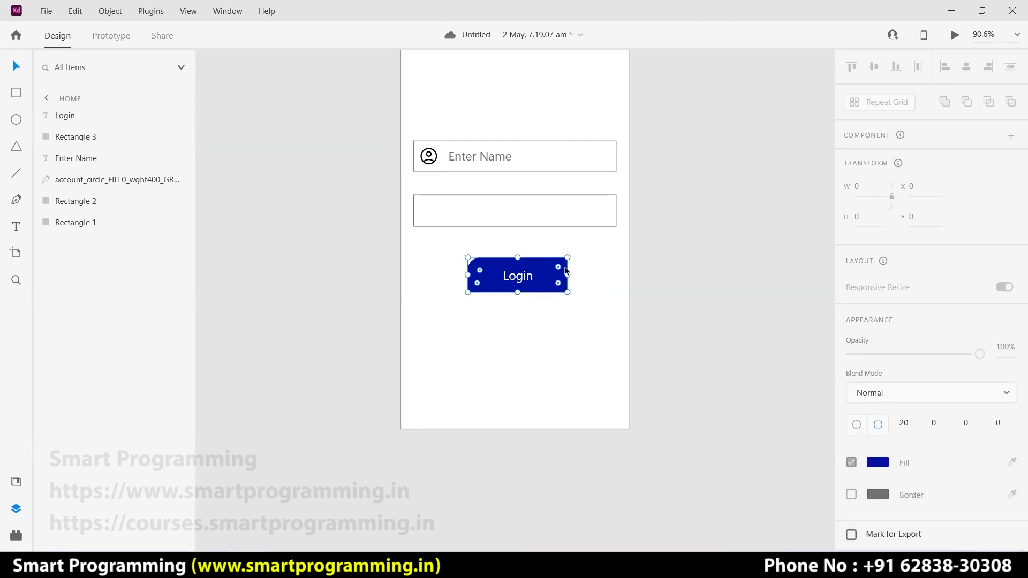
pyautogui.scroll(-3, 921, 463)
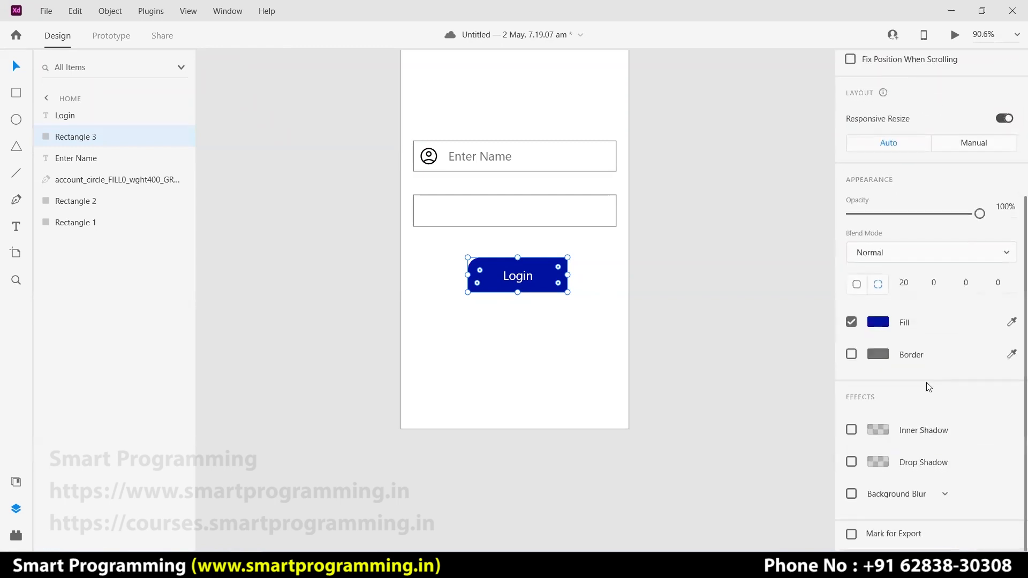
pyautogui.click(963, 284)
pyautogui.write('20')
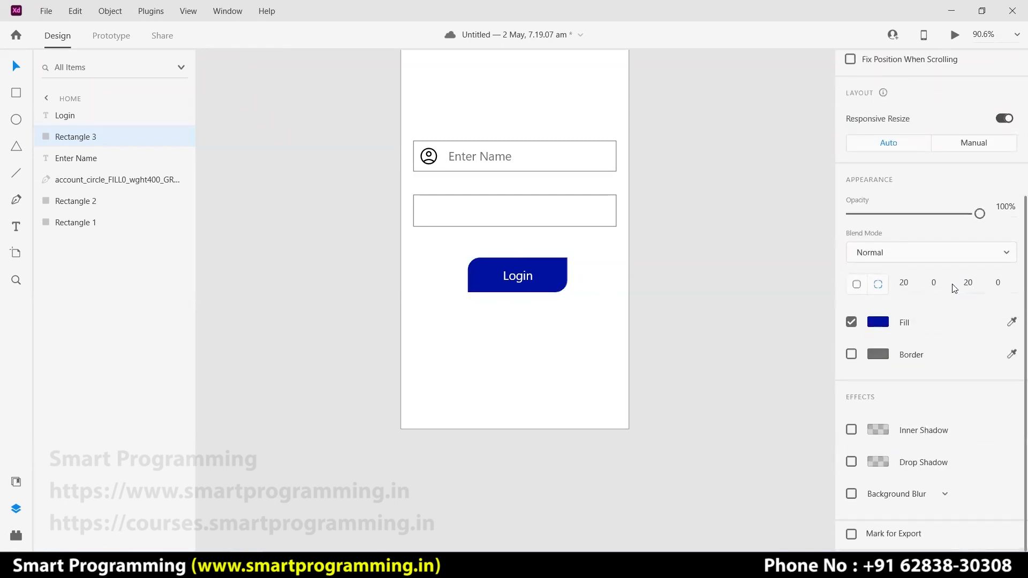
pyautogui.press('Return')
pyautogui.click(693, 320)
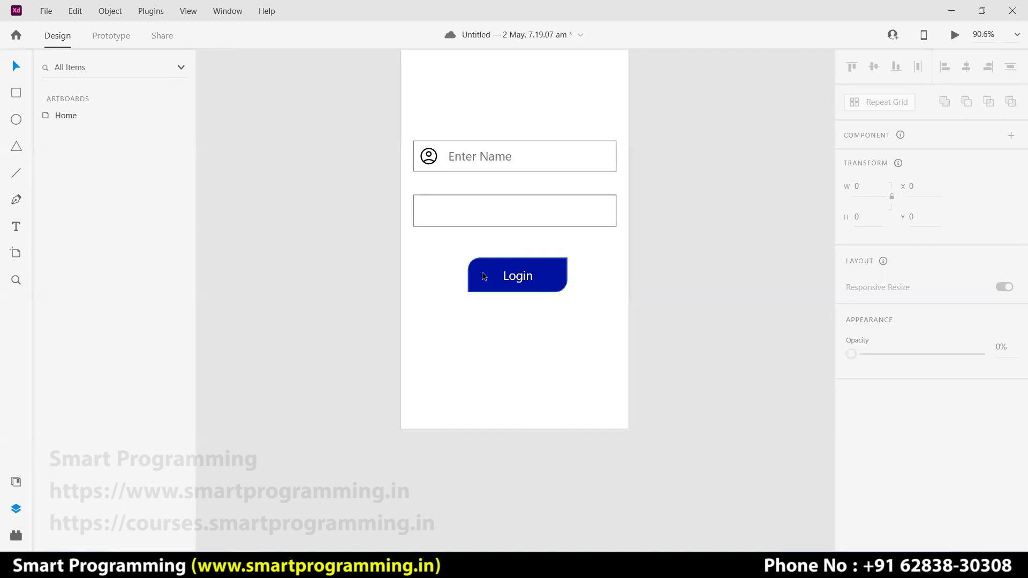
pyautogui.click(594, 300)
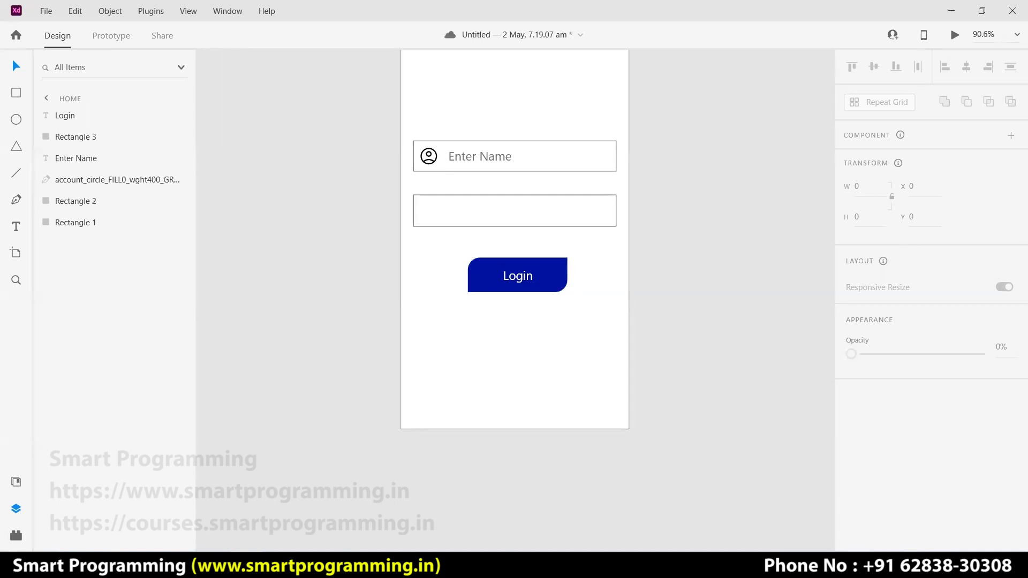
# - Switch to Firefox and search Google Images for "login buttons android"
pyautogui.hotkey('alt', 'Tab')
pyautogui.hotkey('ctrl', 't')
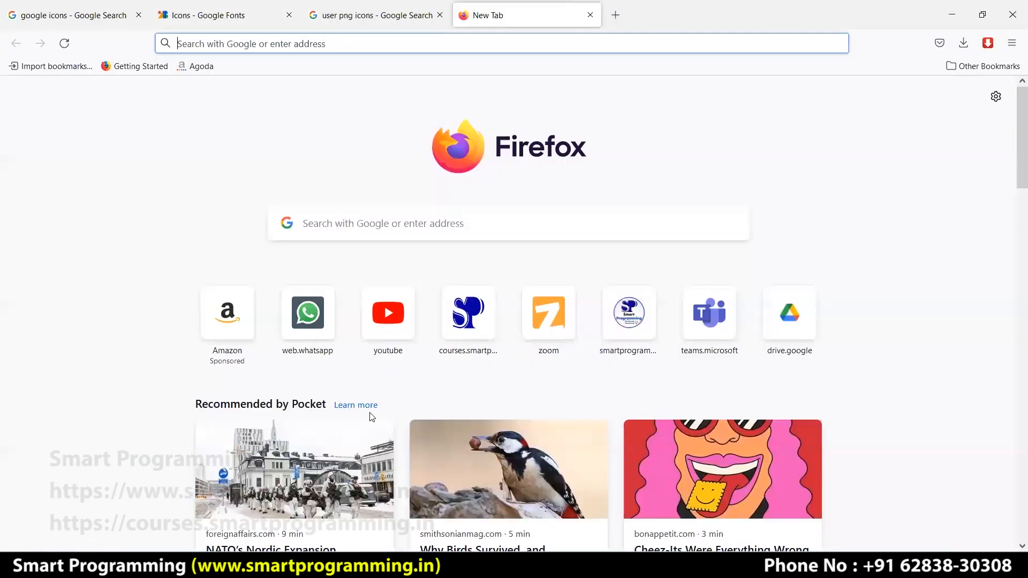
pyautogui.write('login bt')
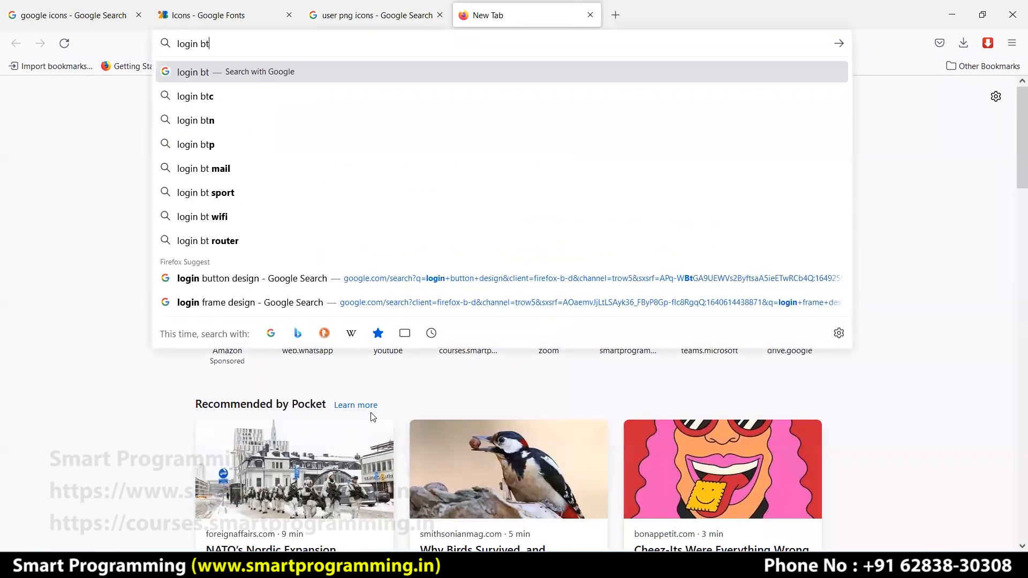
pyautogui.press('BackSpace')
pyautogui.write('uttons')
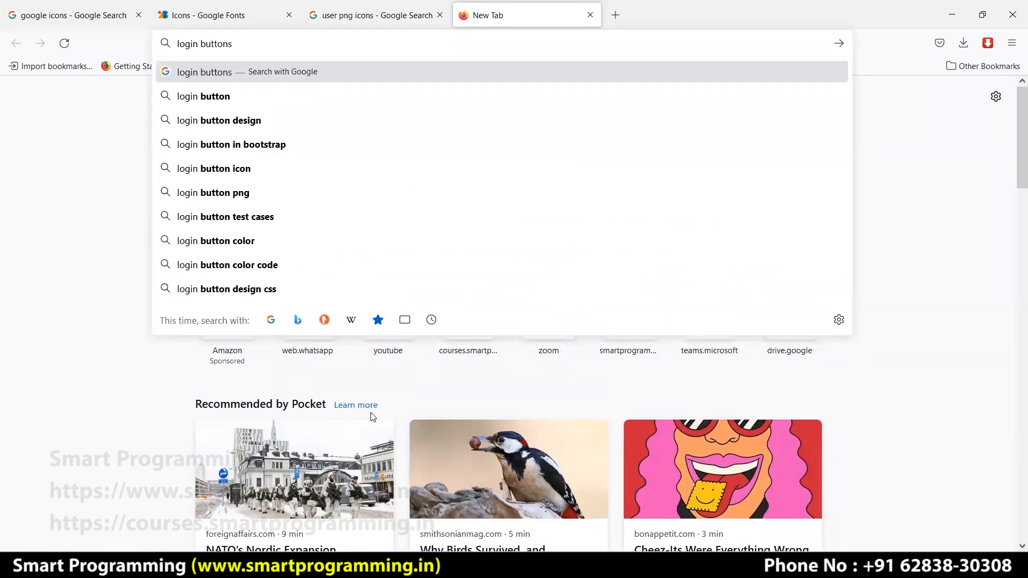
pyautogui.write(' android')
pyautogui.press('Return')
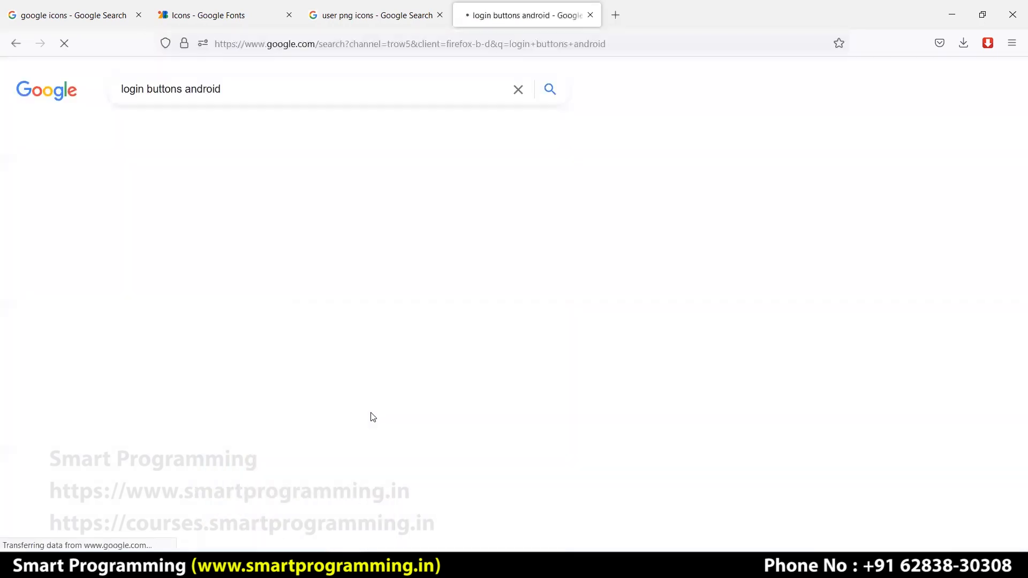
pyautogui.click(182, 132)
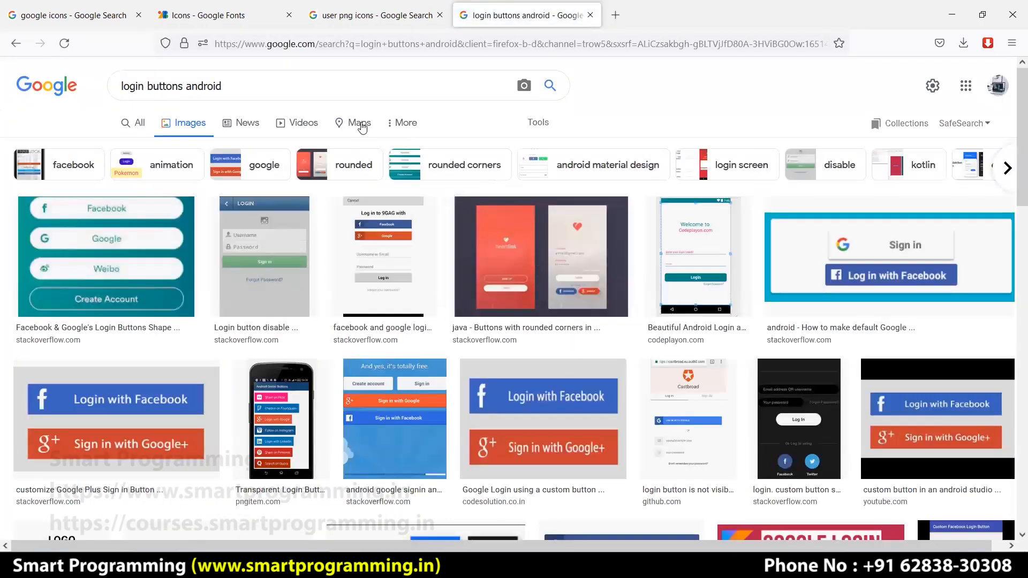
# - Change the image search query to "login buttons designs"
pyautogui.moveTo(222, 86); pyautogui.dragTo(188, 84)
pyautogui.write('deaigna')
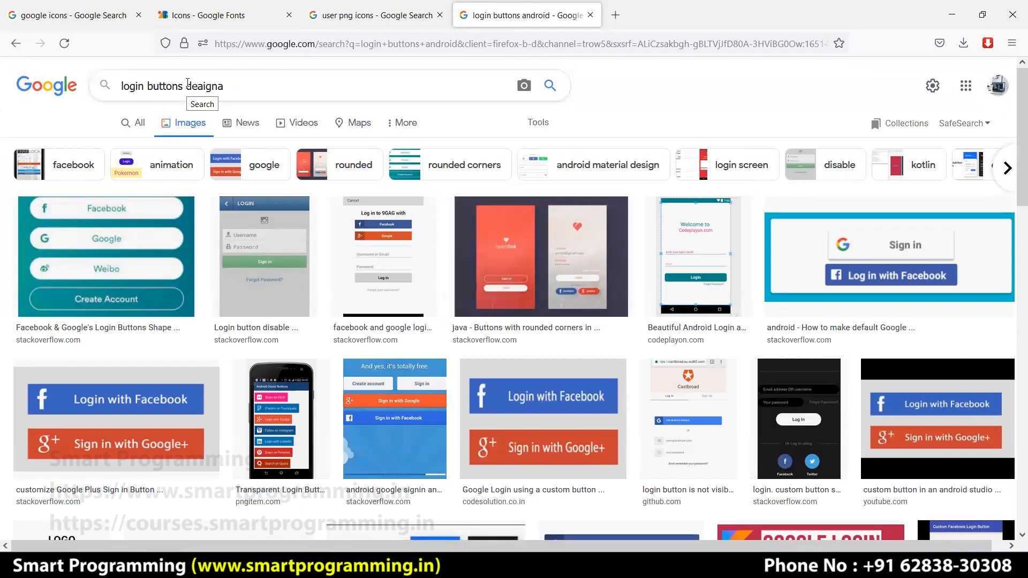
pyautogui.press('Return')
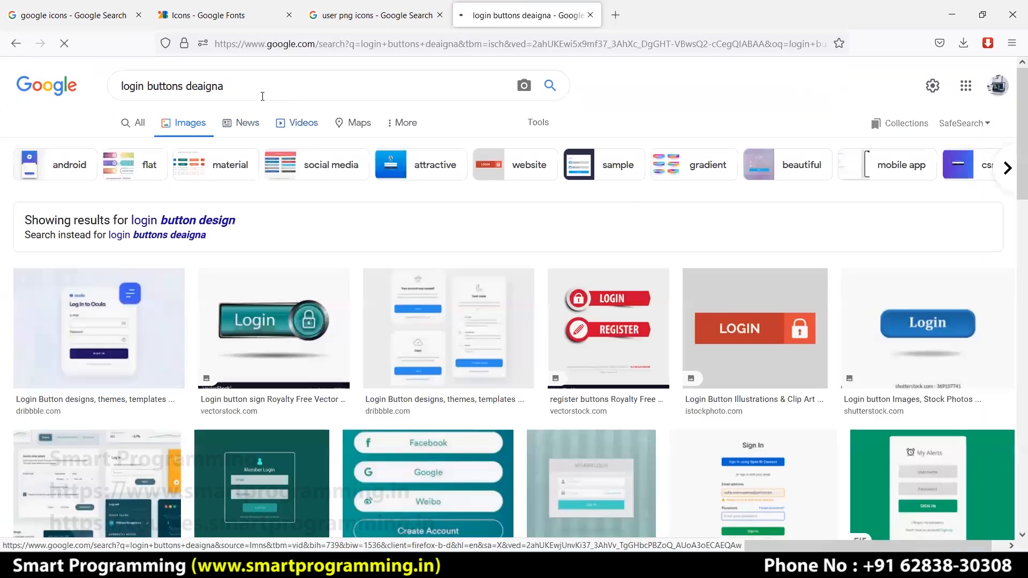
pyautogui.moveTo(223, 86); pyautogui.dragTo(199, 84)
pyautogui.write('signs')
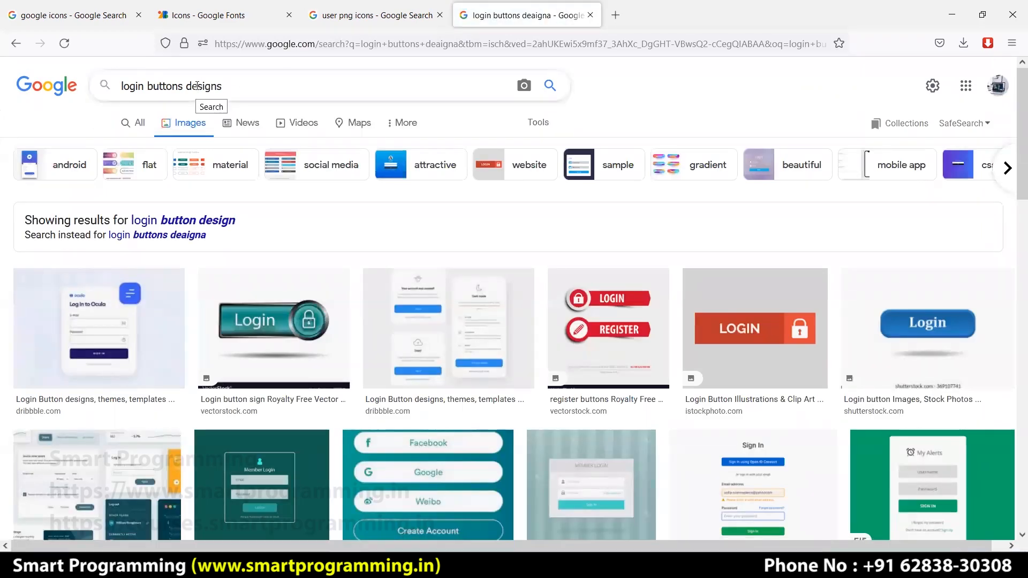
pyautogui.press('Return')
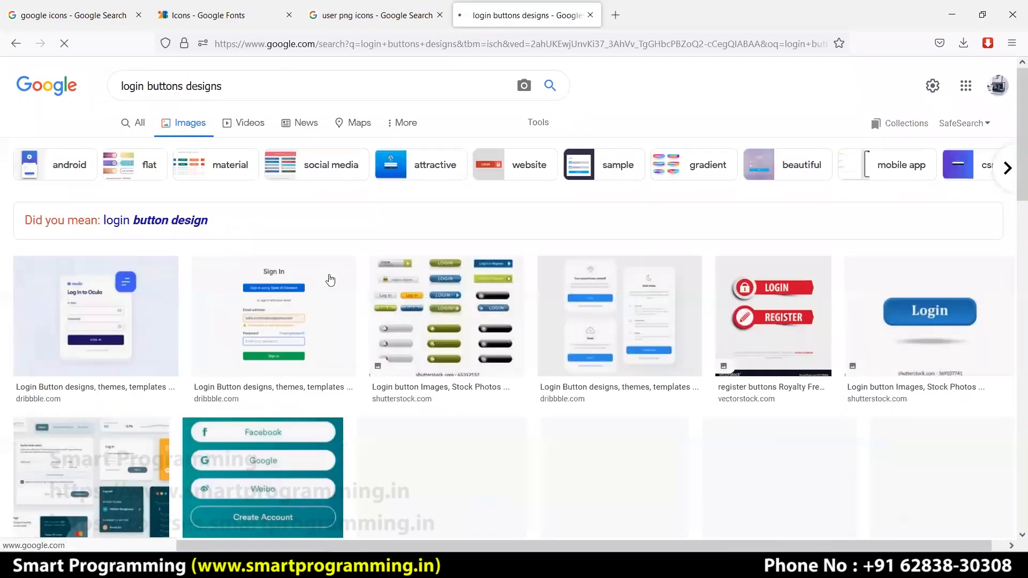
# - Open the red login and register buttons image and browse its related images and the other results for login button design ideas
pyautogui.scroll(-1, 571, 307)
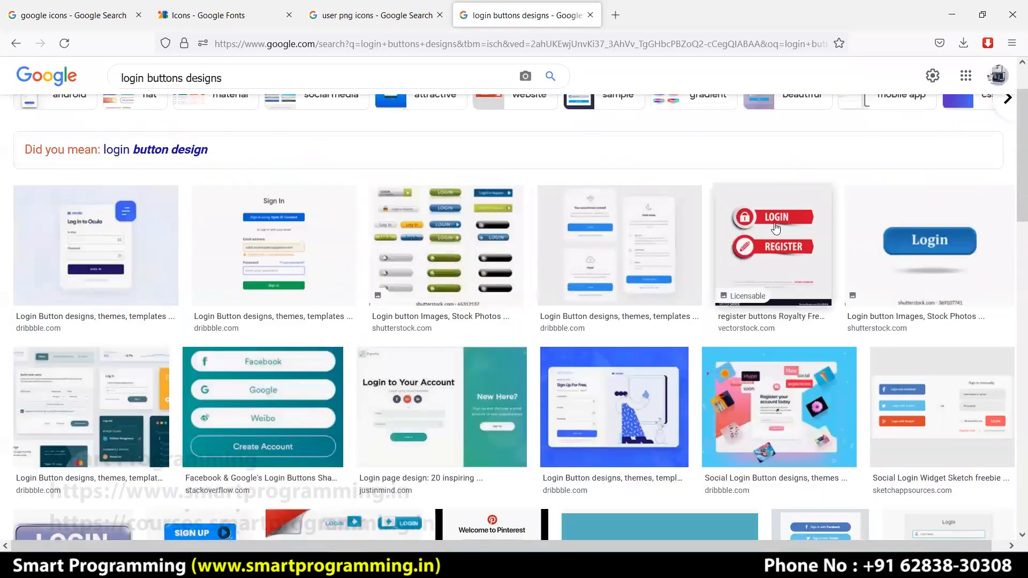
pyautogui.click(777, 228)
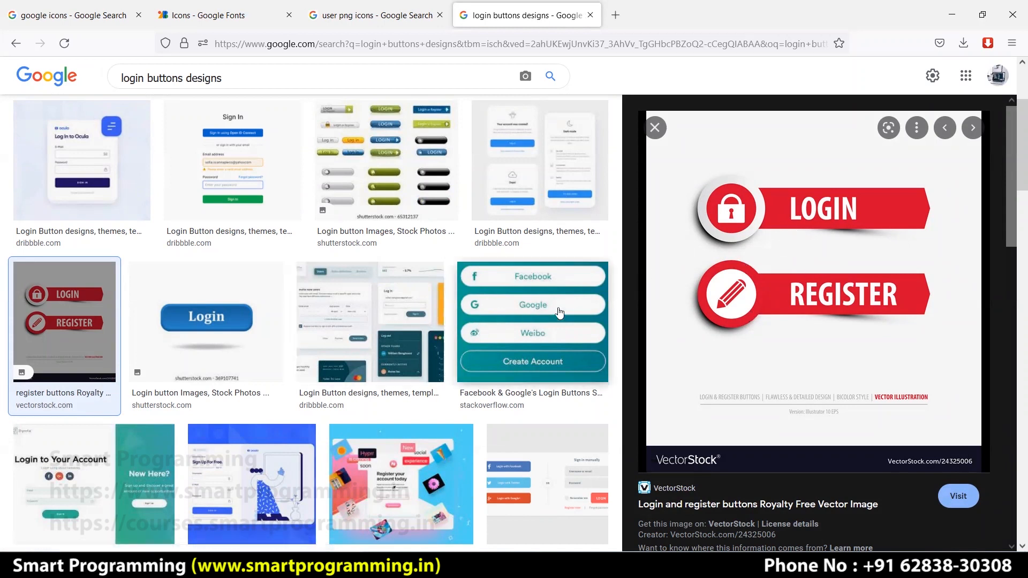
pyautogui.scroll(-1, 791, 294)
pyautogui.scroll(-6, 791, 294)
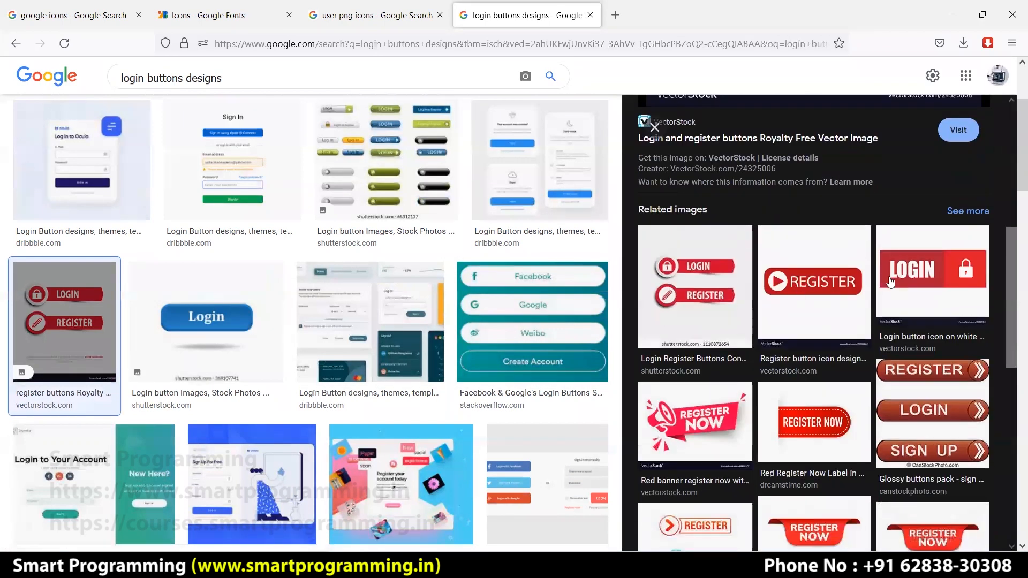
pyautogui.scroll(-1, 889, 287)
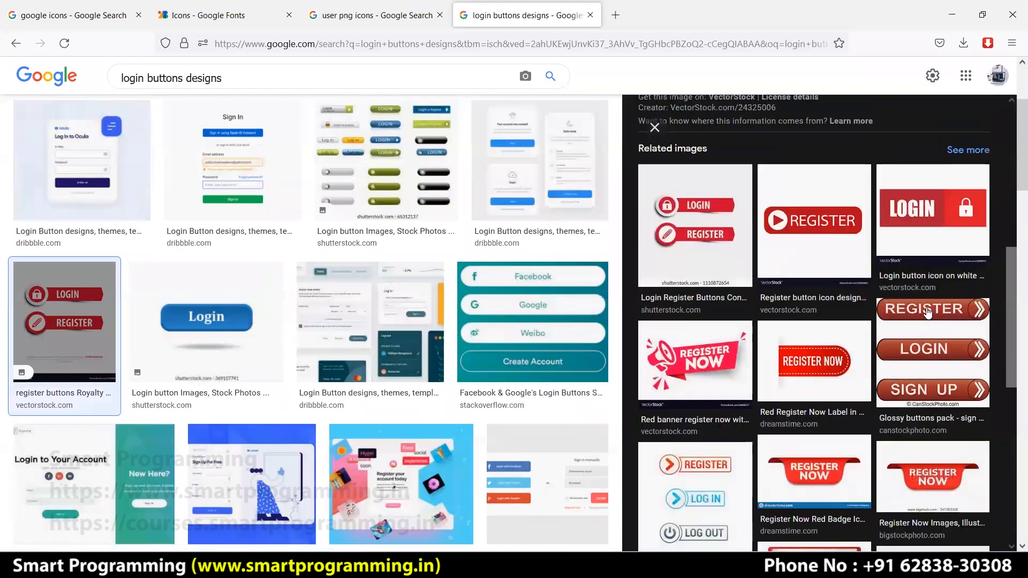
pyautogui.scroll(-2, 827, 349)
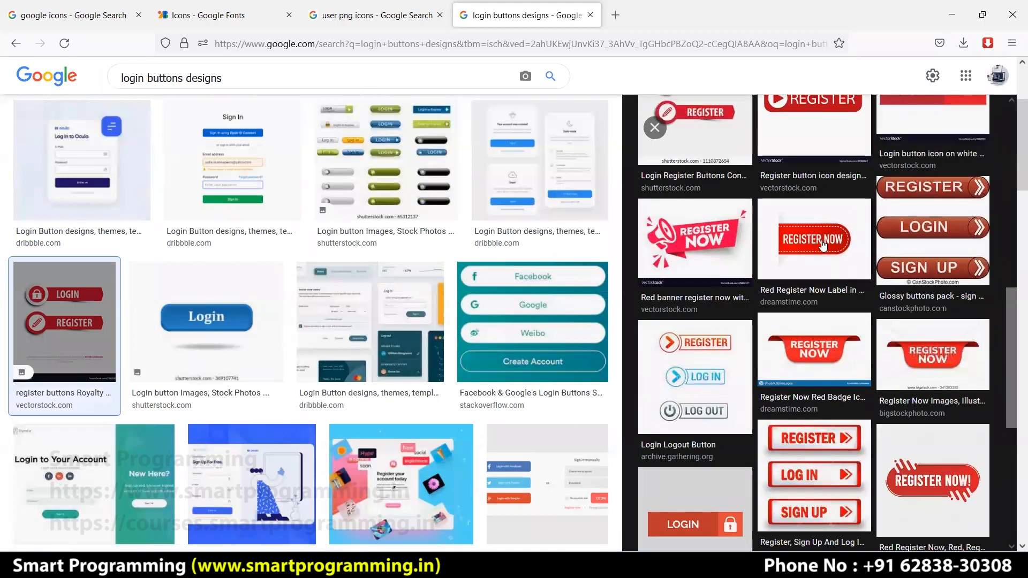
pyautogui.scroll(-3, 840, 337)
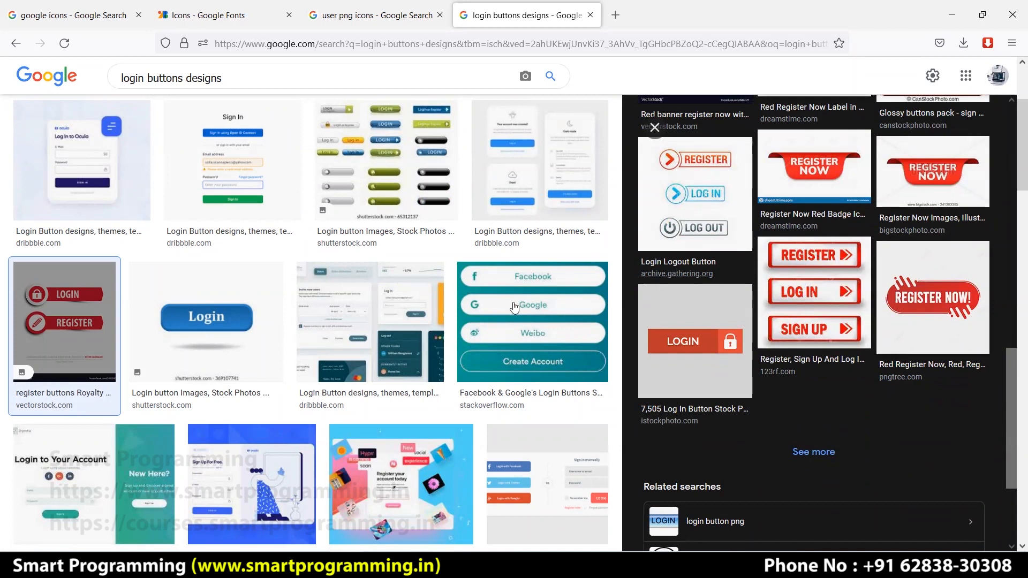
pyautogui.scroll(-4, 415, 320)
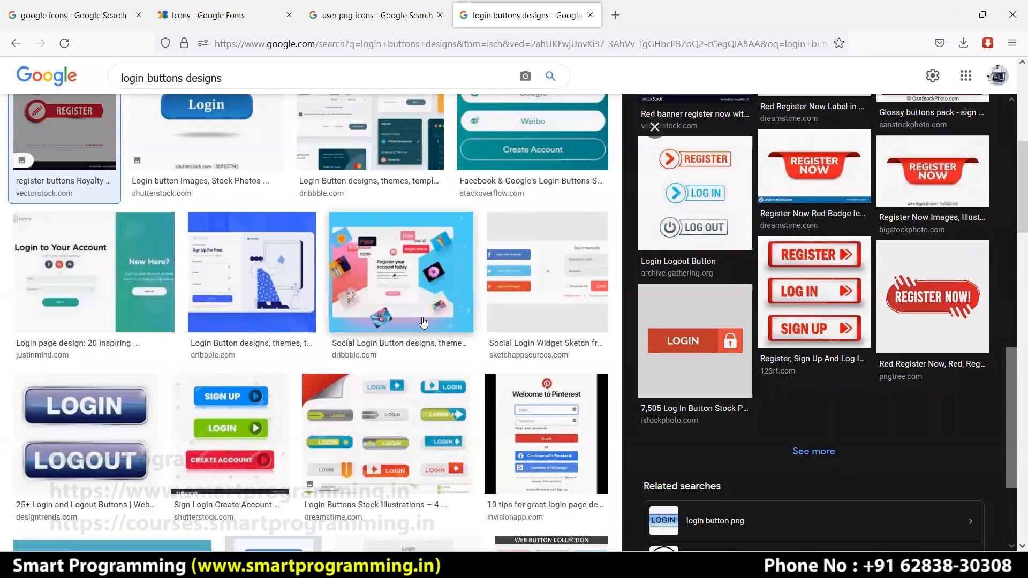
pyautogui.scroll(-8, 421, 321)
pyautogui.scroll(-2, 379, 296)
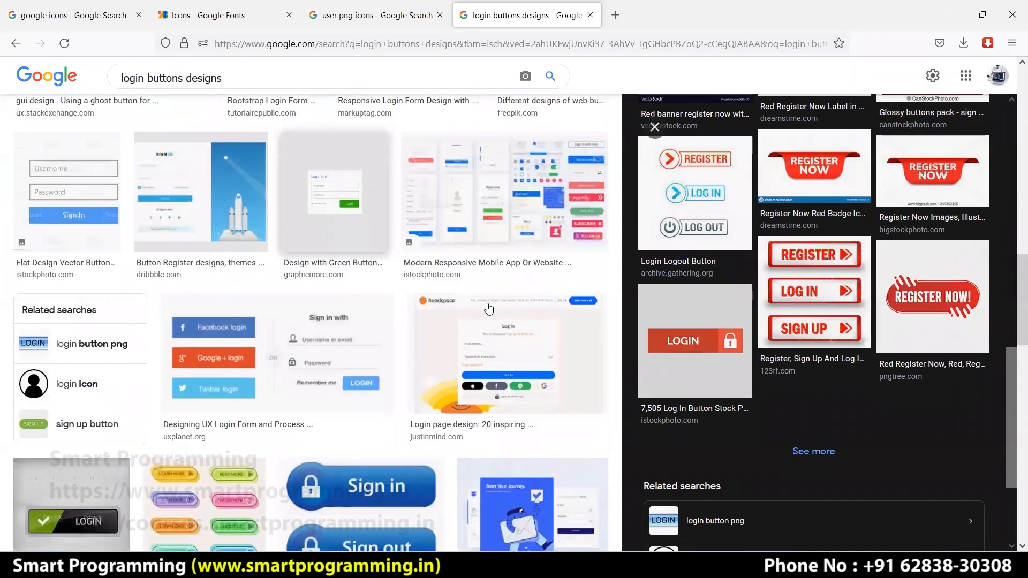
pyautogui.scroll(-5, 479, 284)
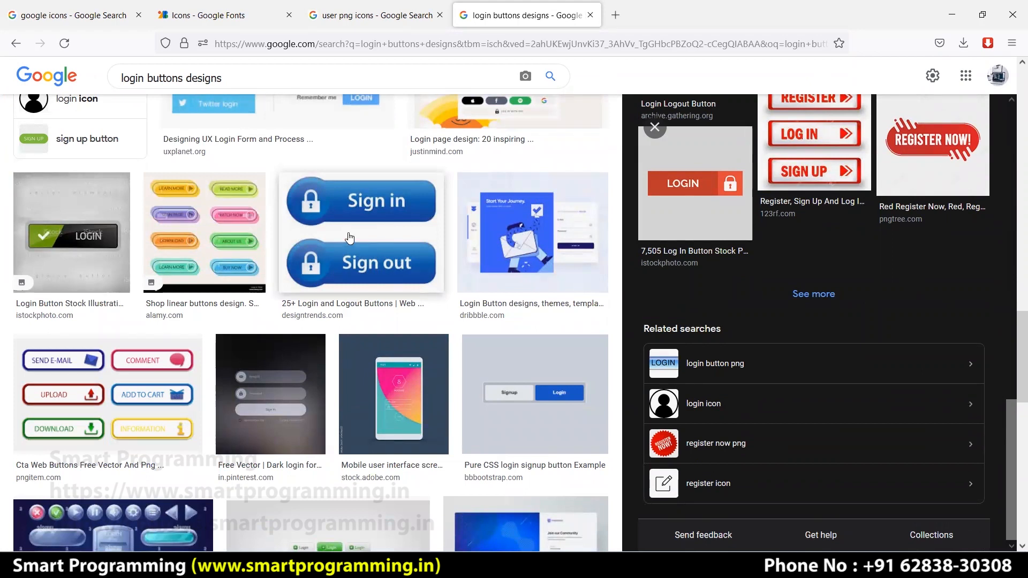
pyautogui.scroll(-5, 349, 238)
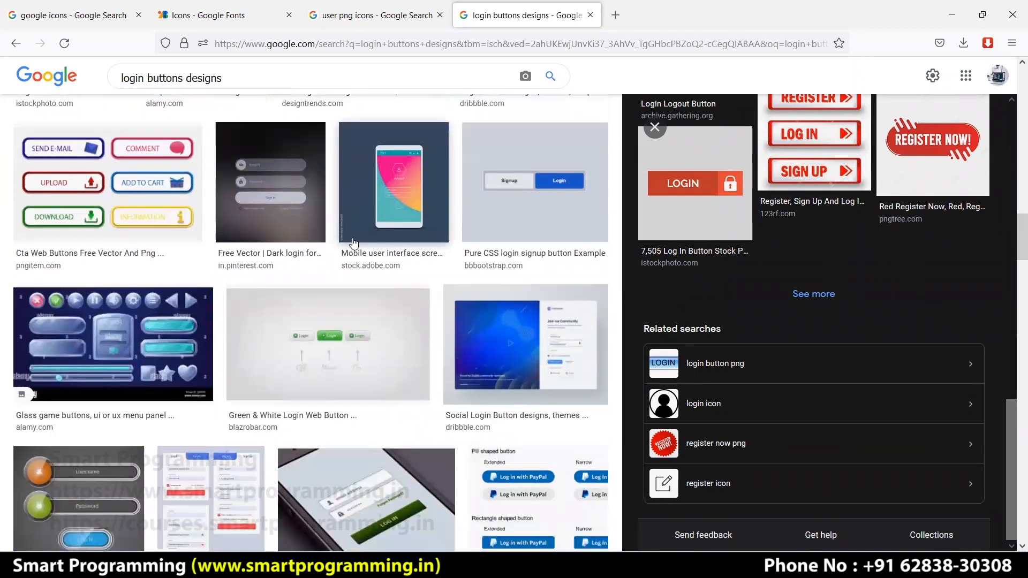
pyautogui.scroll(-10, 355, 264)
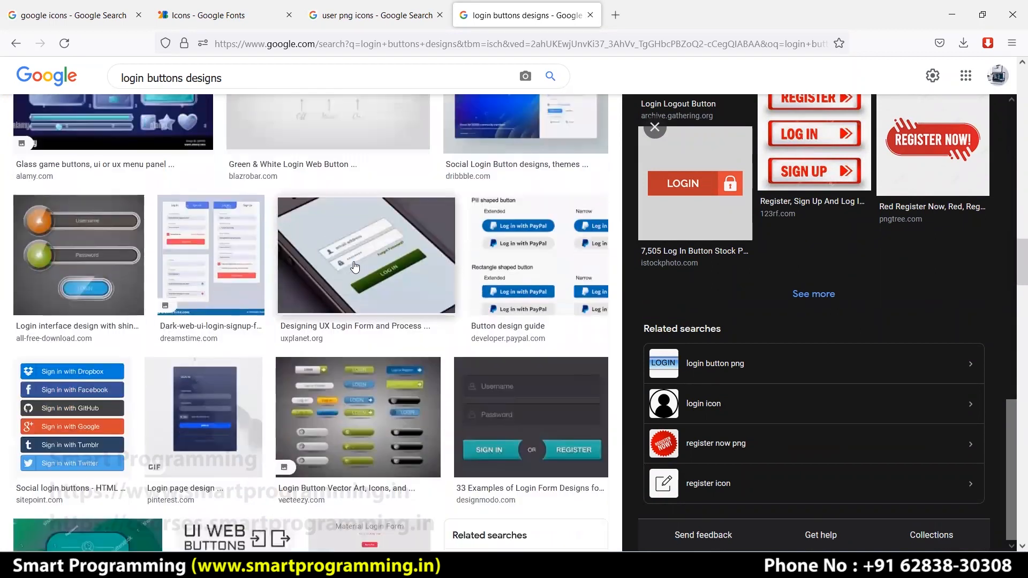
# - Browse the login button design images, and switch to Adobe XD to examine the Login button's properties and the Home artboard's elements
pyautogui.scroll(10, 358, 268)
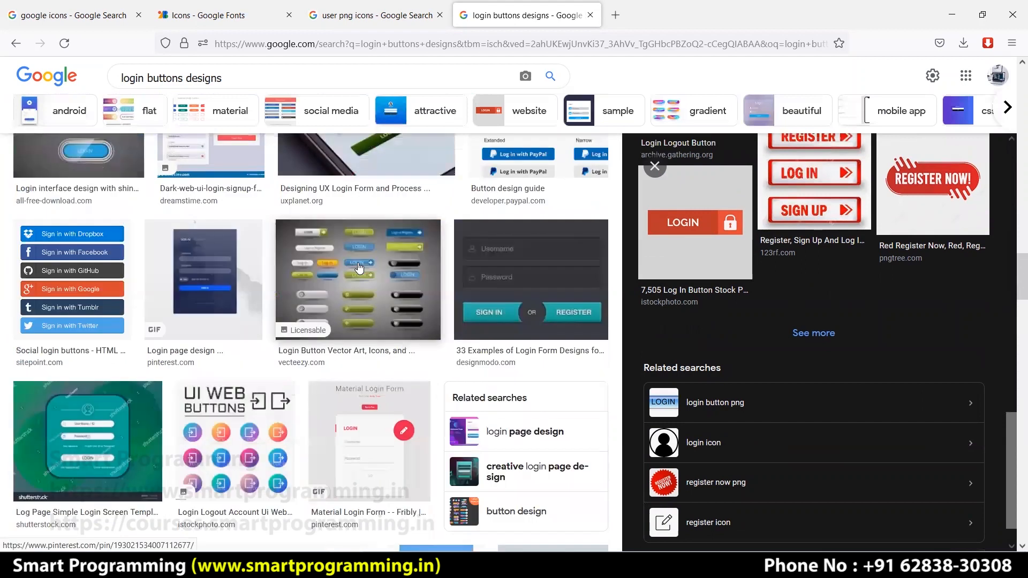
pyautogui.scroll(10, 359, 268)
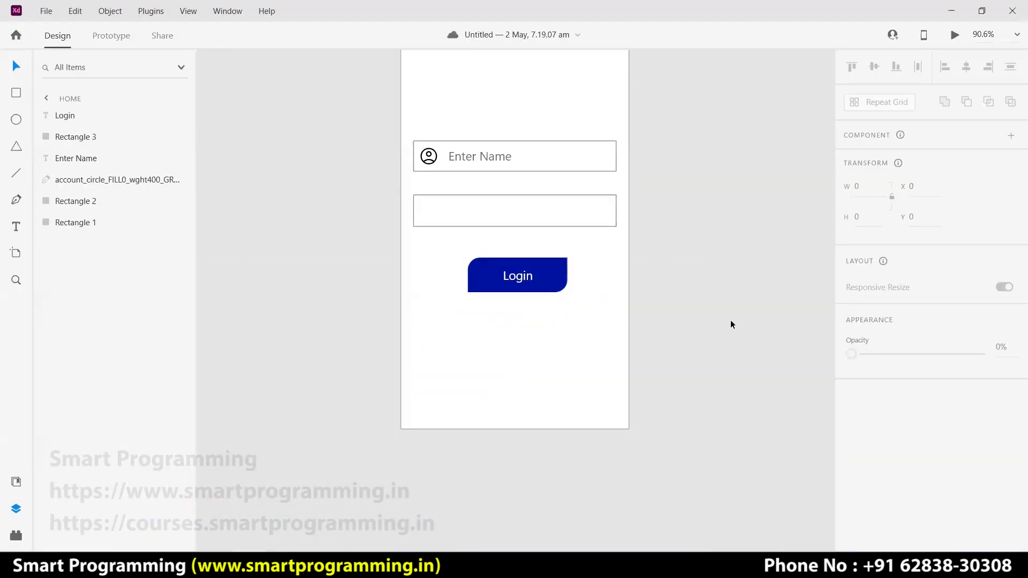
pyautogui.click(559, 288)
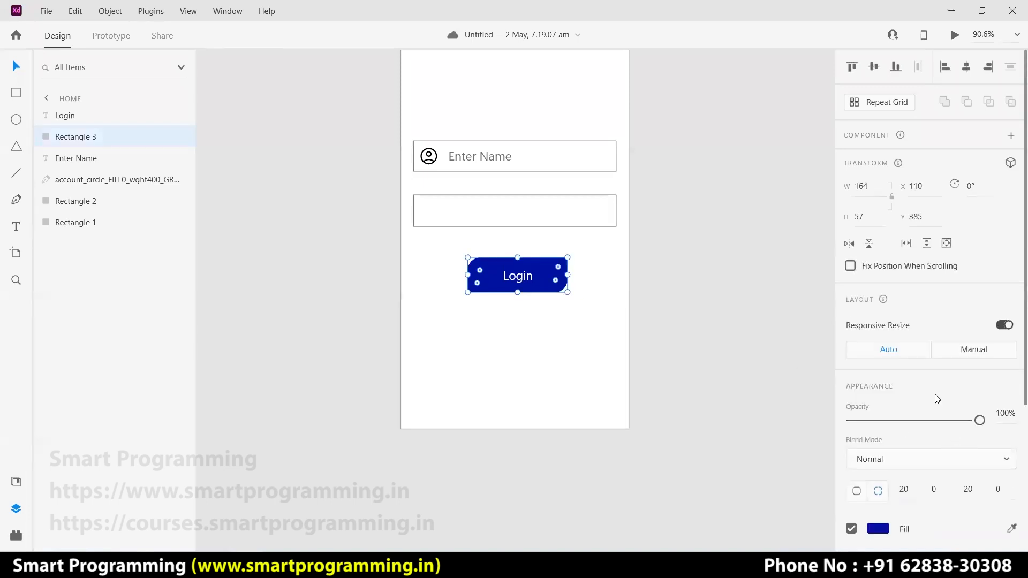
pyautogui.scroll(-3, 900, 451)
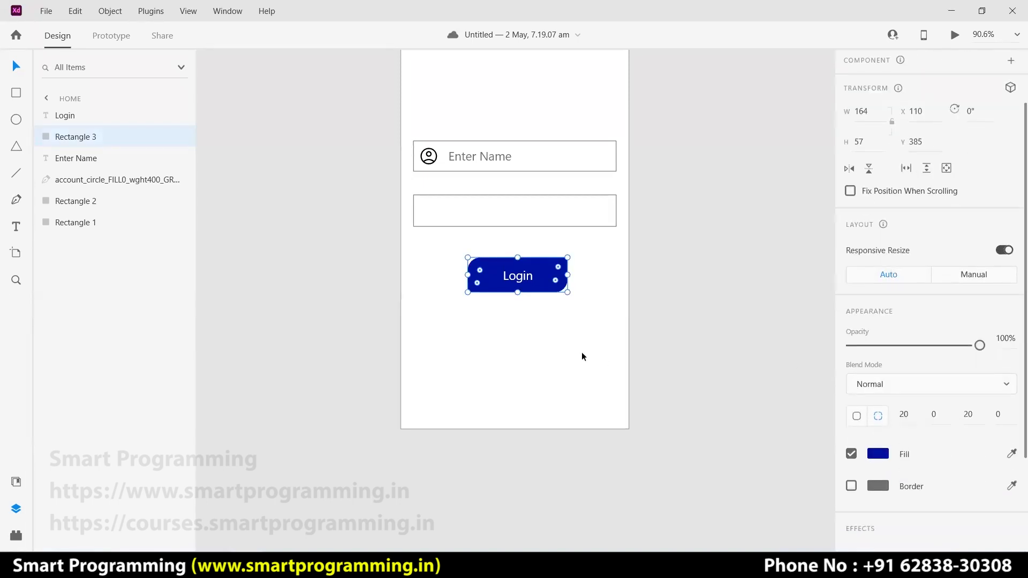
pyautogui.scroll(1, 583, 357)
pyautogui.click(591, 317)
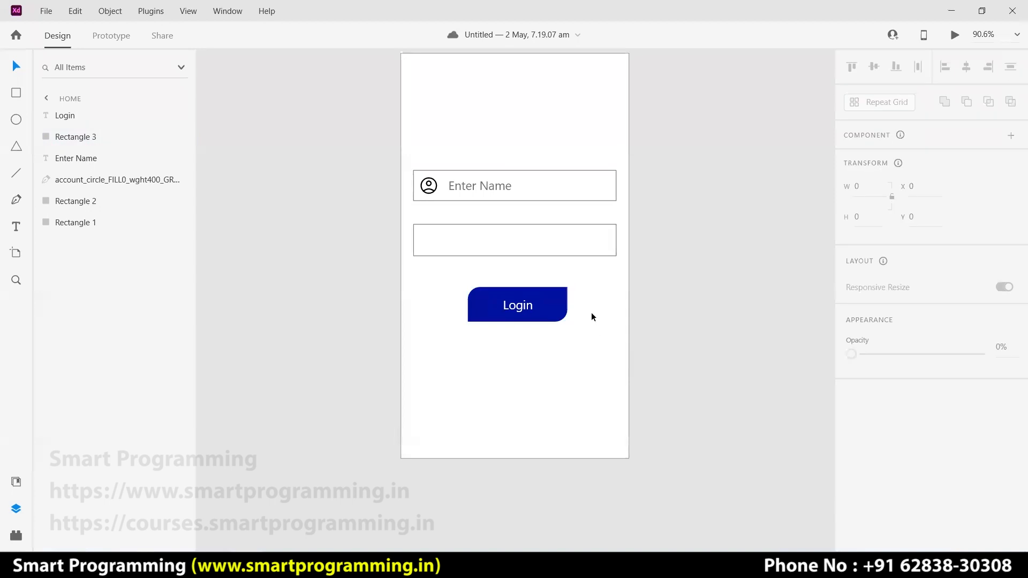
pyautogui.click(560, 310)
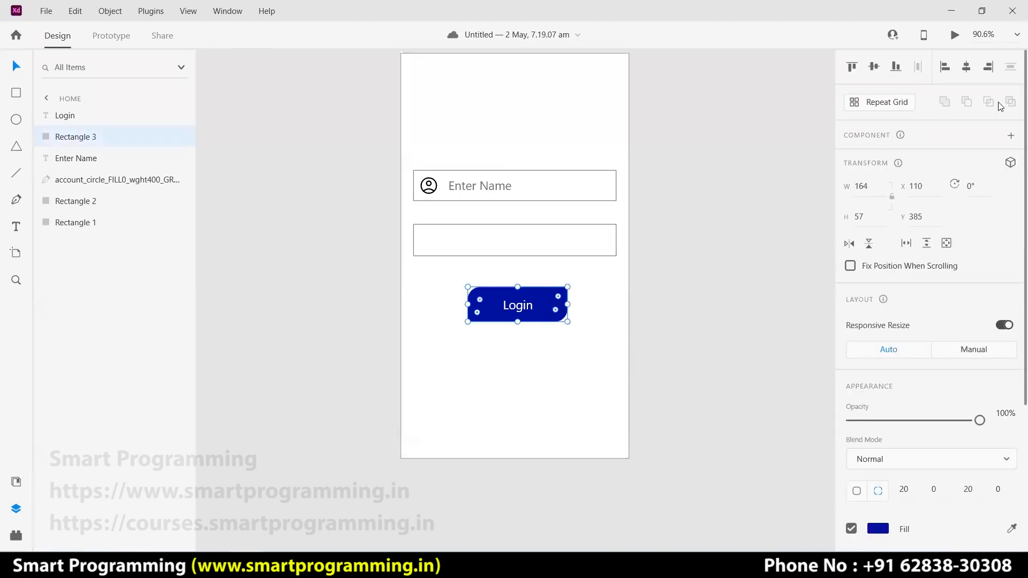
pyautogui.click(512, 363)
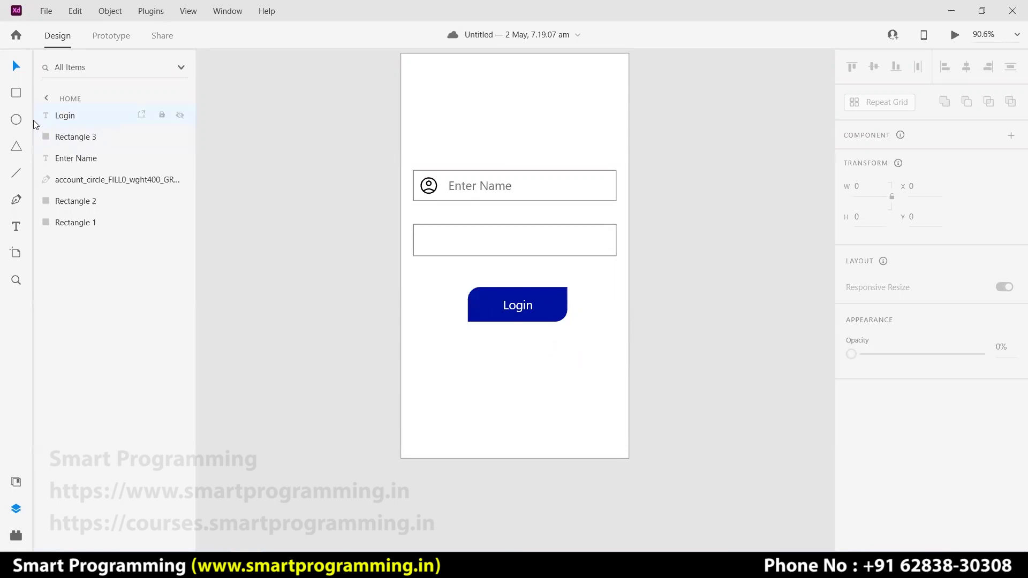
pyautogui.moveTo(555, 349); pyautogui.dragTo(441, 184)
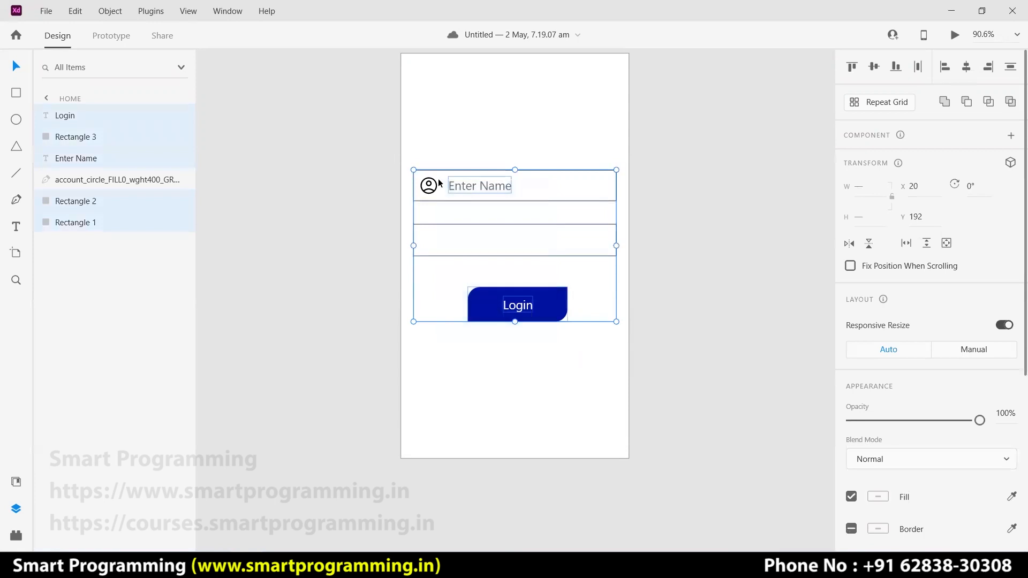
pyautogui.click(730, 276)
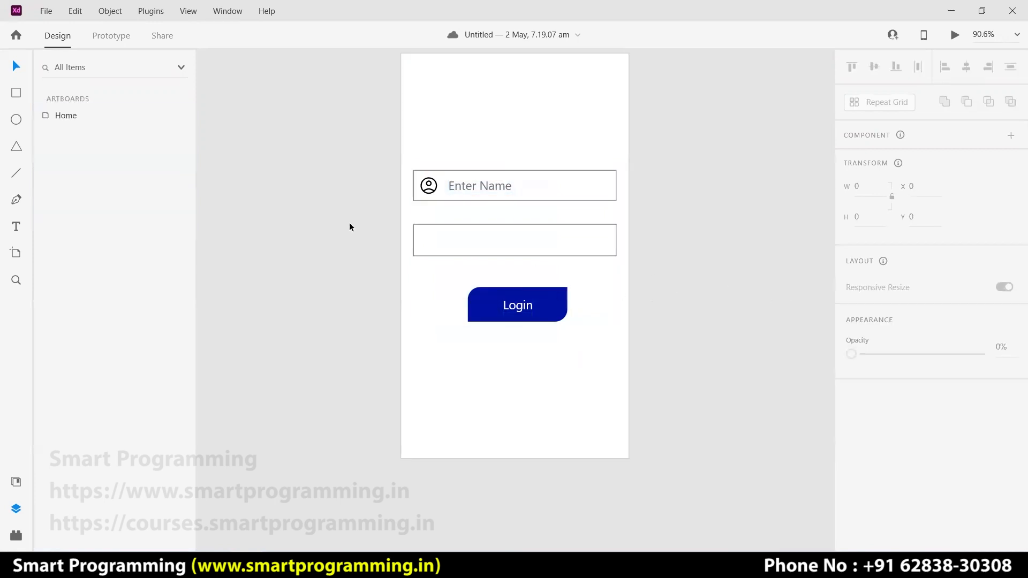
# - Add a second 375 × 667 artboard beside the Home artboard
pyautogui.click(16, 254)
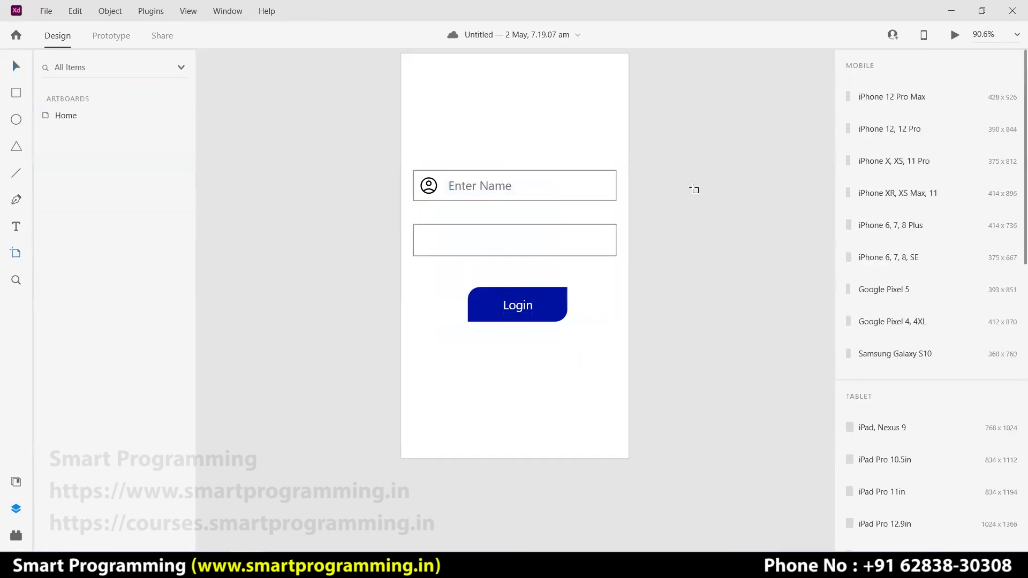
pyautogui.click(671, 207)
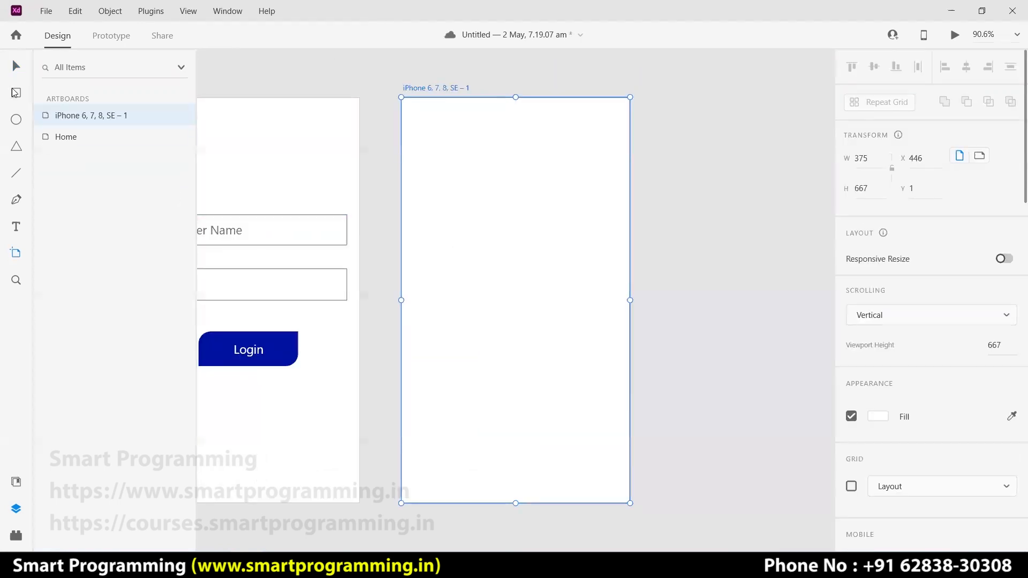
# - Draw a circle about 69 × 69 near the upper-left corner of the new artboard, at about X 31, Y 113
pyautogui.click(14, 93)
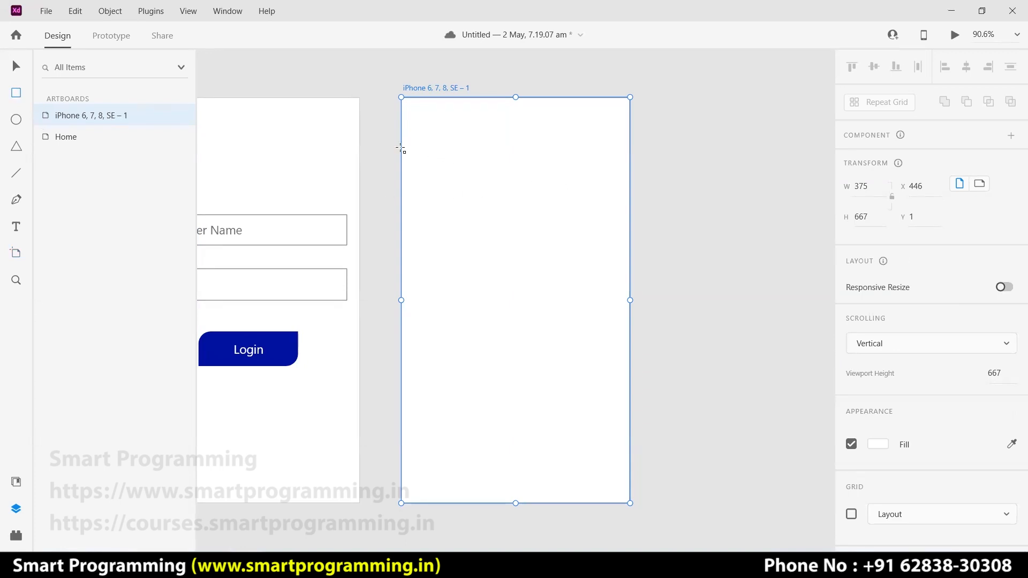
pyautogui.moveTo(430, 191); pyautogui.dragTo(475, 237)
pyautogui.hotkey('ctrl', 'z')
pyautogui.moveTo(422, 168); pyautogui.dragTo(463, 212)
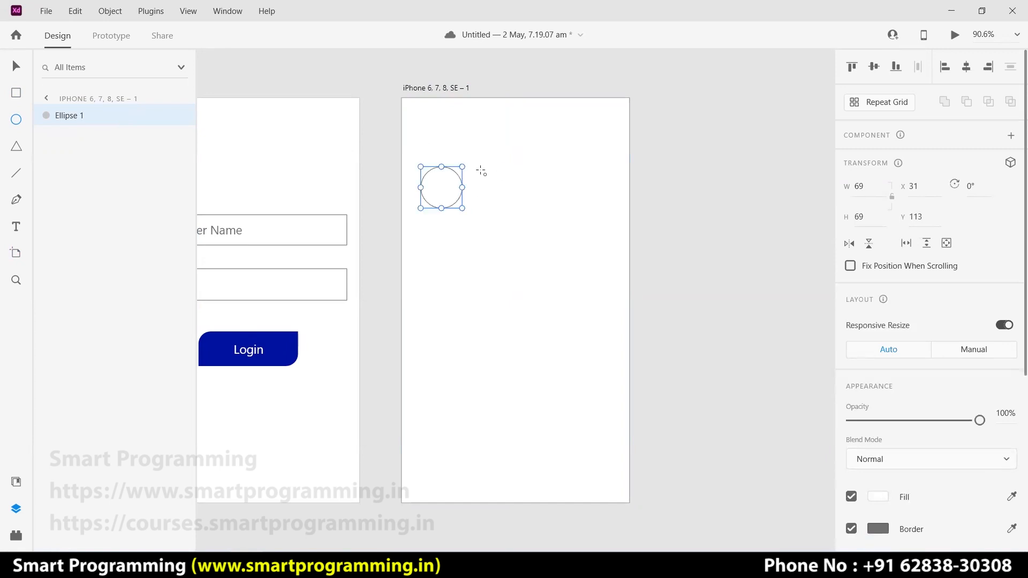
# - Draw three more circles about 69 × 69 in a row beside the first, plus one about 59 × 59 below it
pyautogui.moveTo(482, 167); pyautogui.dragTo(526, 212)
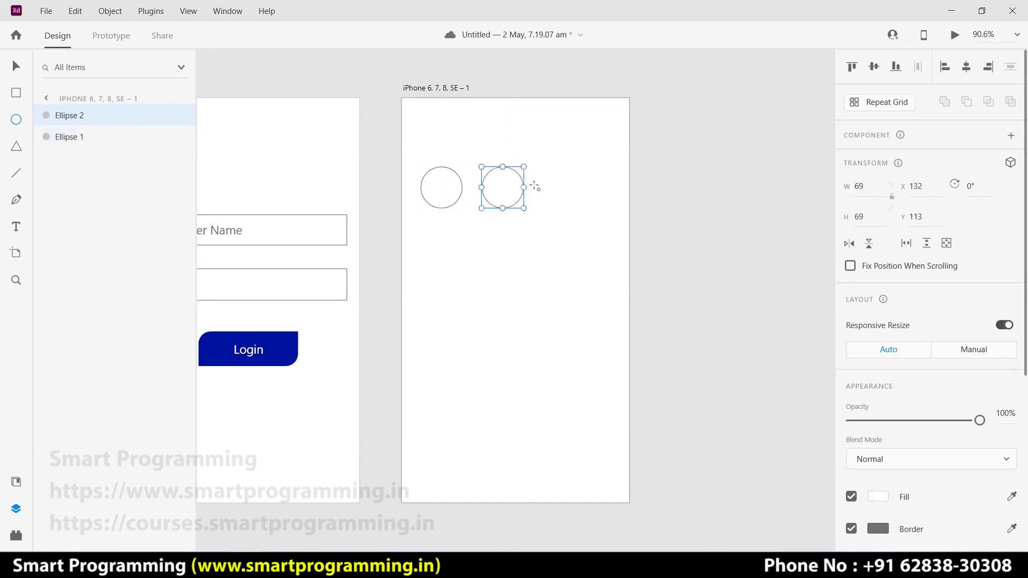
pyautogui.moveTo(541, 167); pyautogui.dragTo(587, 207)
pyautogui.moveTo(600, 167); pyautogui.dragTo(640, 221)
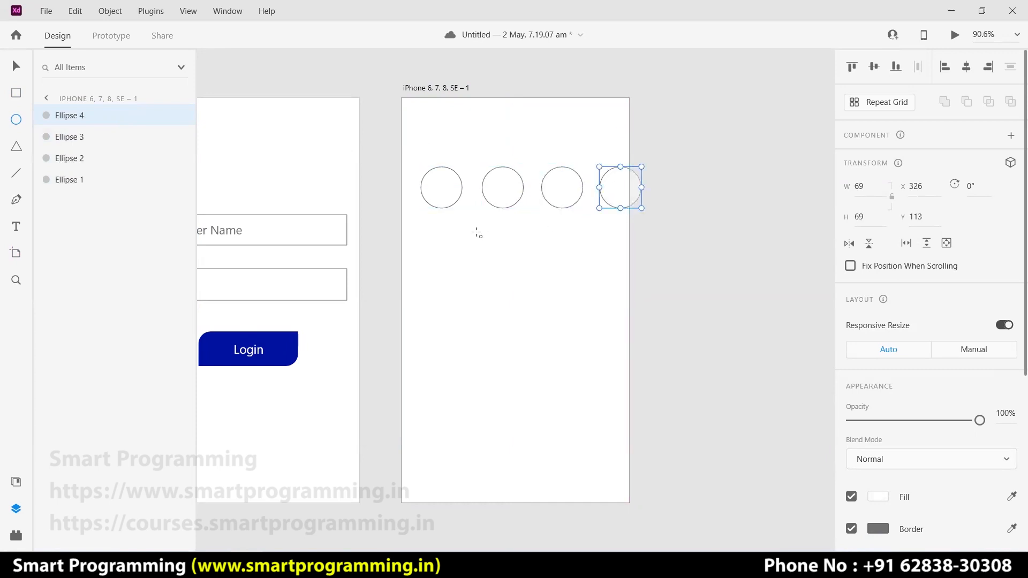
pyautogui.moveTo(427, 239)
pyautogui.mouseDown()
pyautogui.moveTo(478, 285)
pyautogui.moveTo(473, 277)
pyautogui.mouseUp()
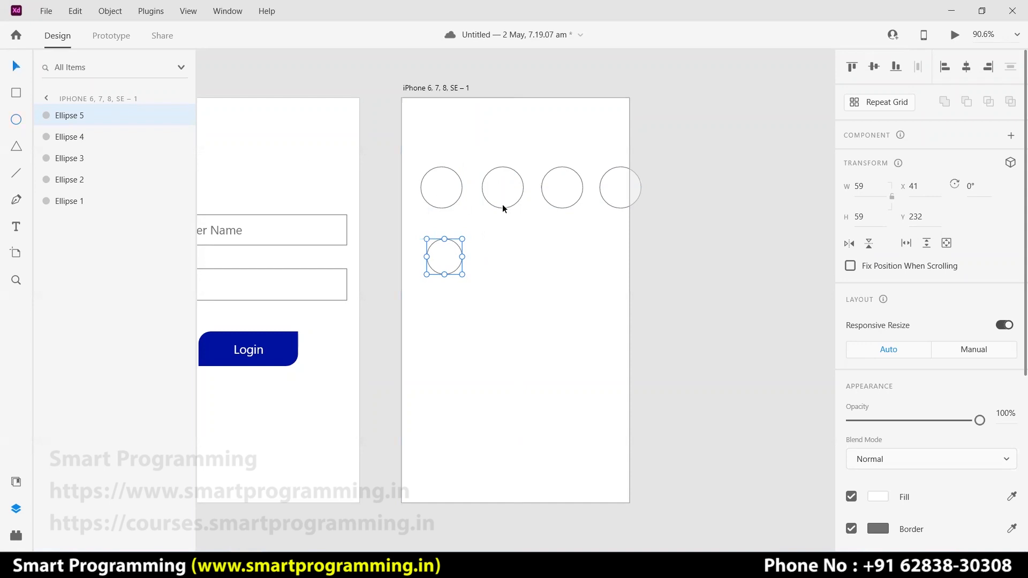
# - Compare the sizes of the five circles and delete all of them except the first one
pyautogui.click(438, 187)
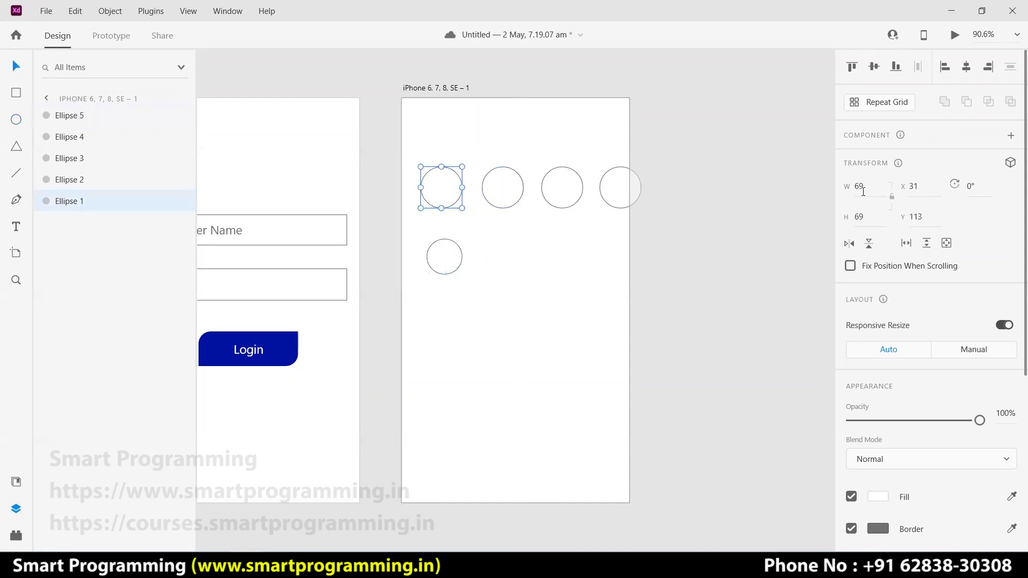
pyautogui.click(520, 196)
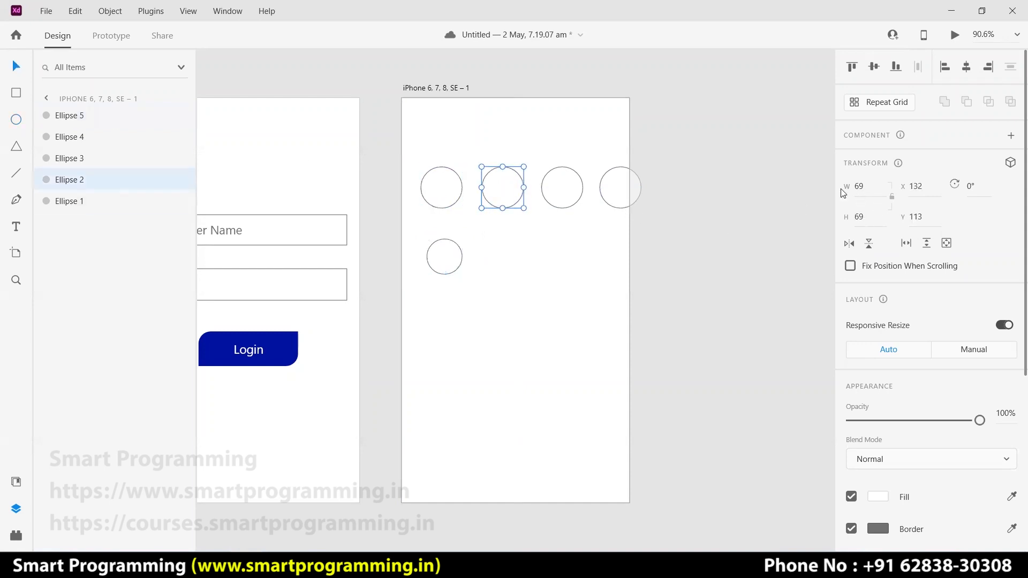
pyautogui.click(562, 188)
pyautogui.click(614, 194)
pyautogui.click(450, 259)
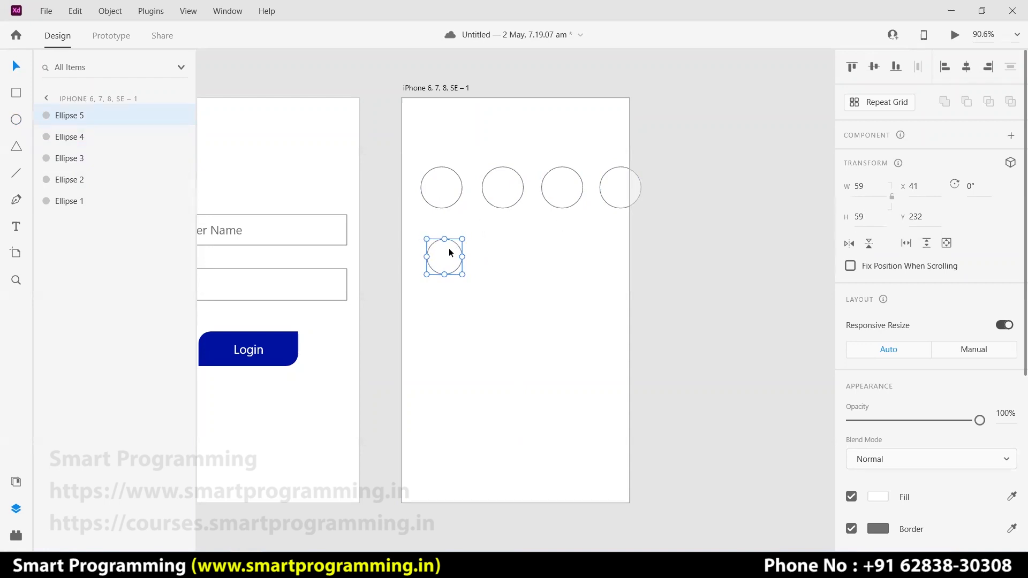
pyautogui.press('Delete')
pyautogui.click(501, 193)
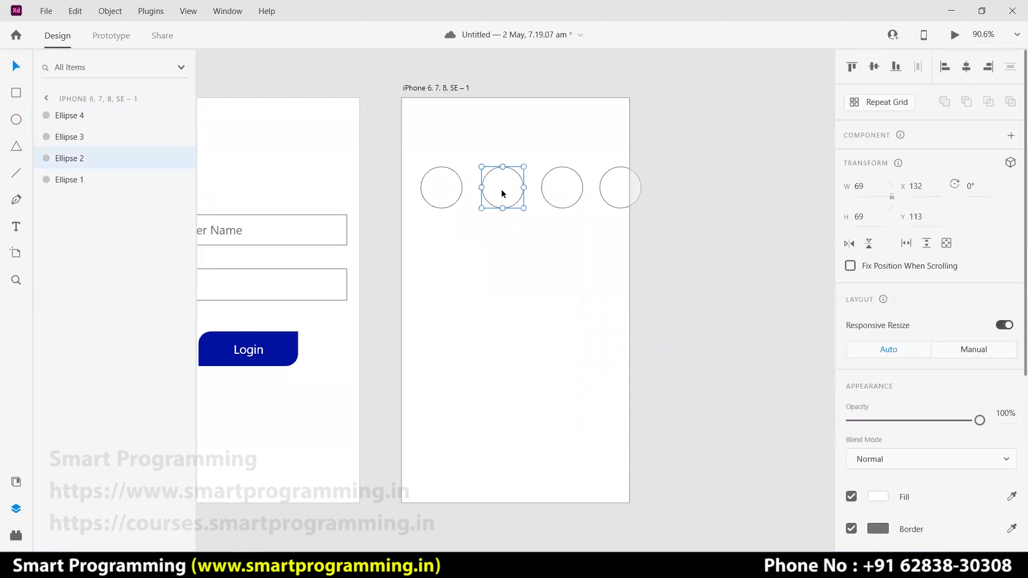
pyautogui.keyDown('shift'); pyautogui.click(554, 193); pyautogui.keyUp('shift')
pyautogui.press('Delete')
pyautogui.click(611, 188)
pyautogui.press('Delete')
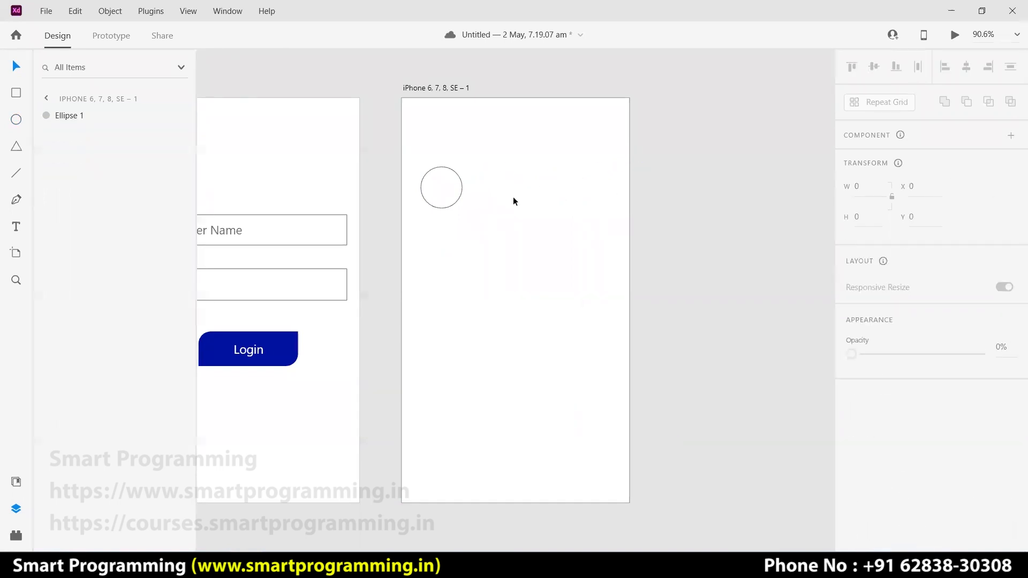
# - Duplicate the circle into a row of four with 19 px gaps, and add three copies in a second row
pyautogui.click(456, 192)
pyautogui.moveTo(459, 190); pyautogui.dragTo(601, 193)
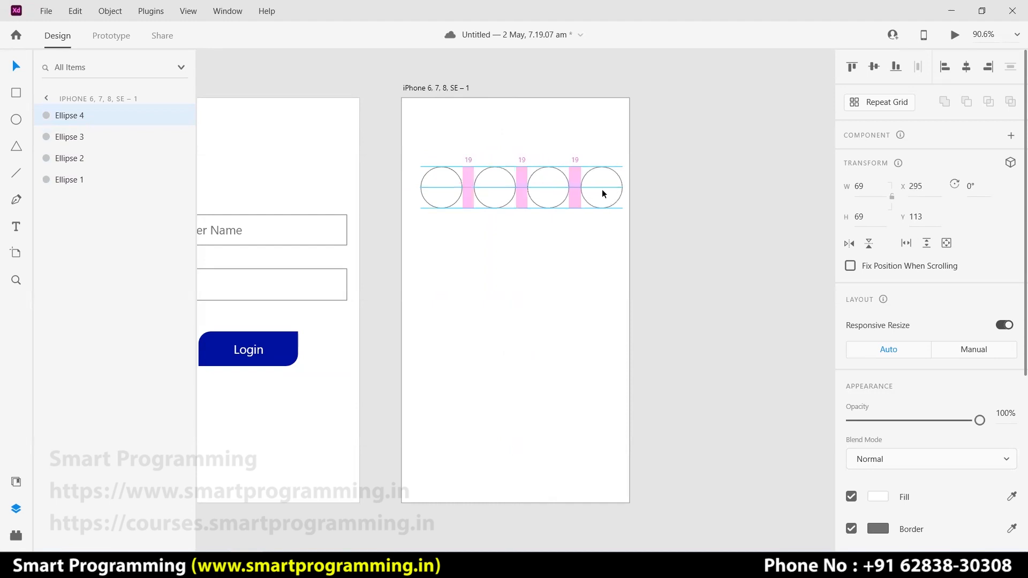
pyautogui.click(442, 191)
pyautogui.moveTo(442, 194); pyautogui.dragTo(554, 250)
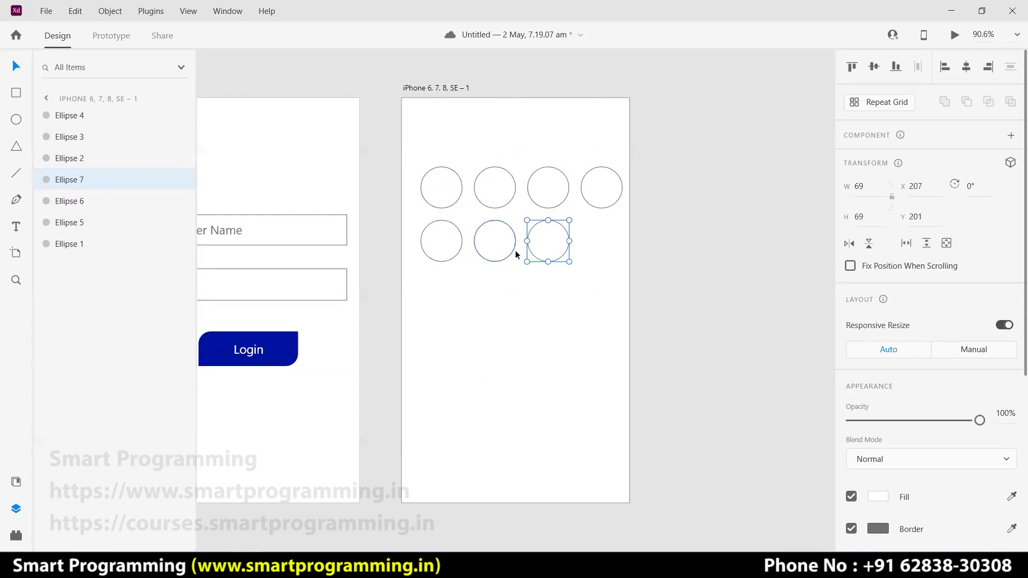
# - Delete all the duplicated circles in both rows, keeping only the original circle
pyautogui.moveTo(438, 282); pyautogui.dragTo(568, 243)
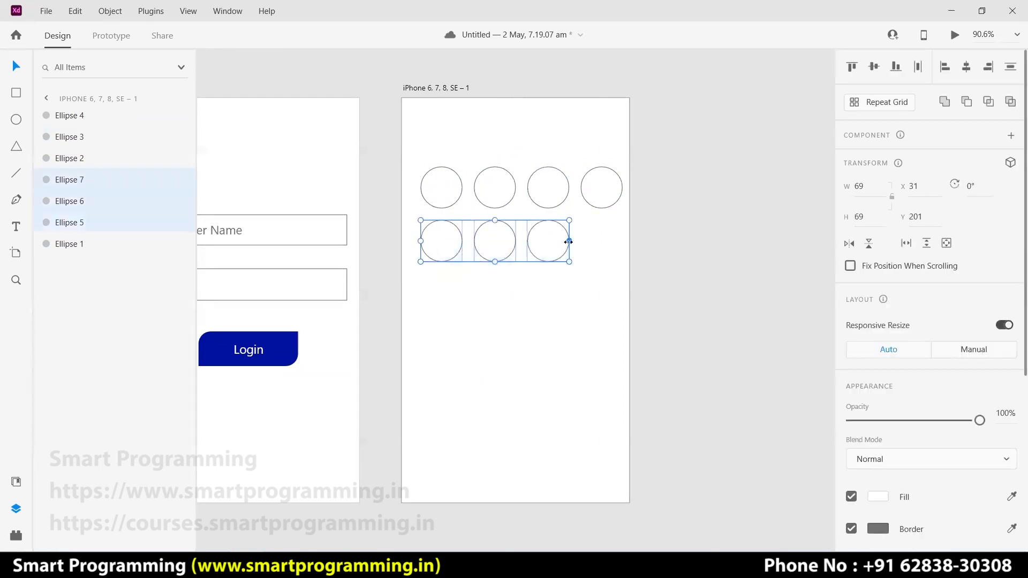
pyautogui.press('Delete')
pyautogui.moveTo(492, 220); pyautogui.dragTo(604, 185)
pyautogui.press('Delete')
# - Turn the circle into a repeat grid and extend it to four columns and six rows, about 338 × 528 overall
pyautogui.click(447, 192)
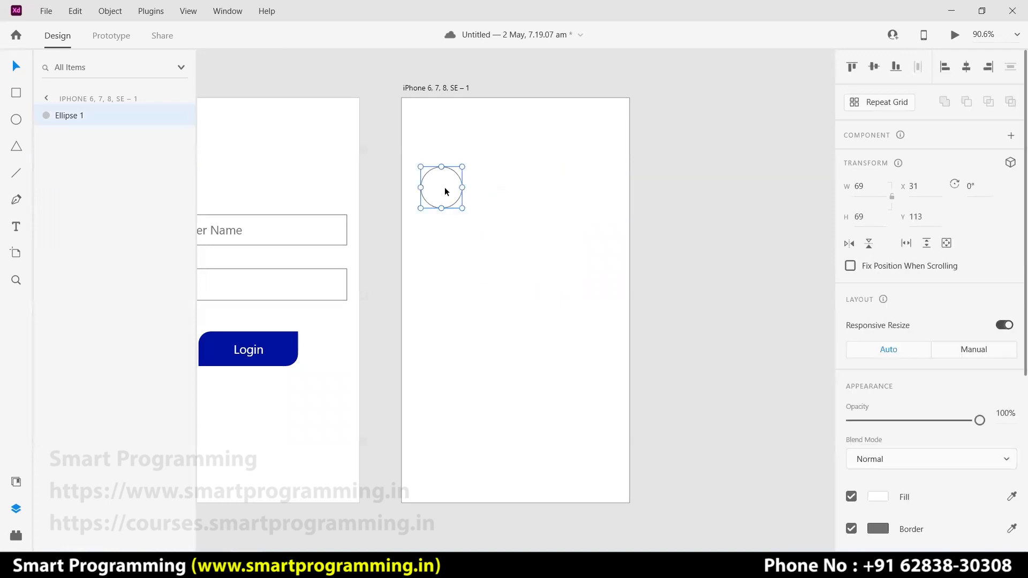
pyautogui.click(885, 111)
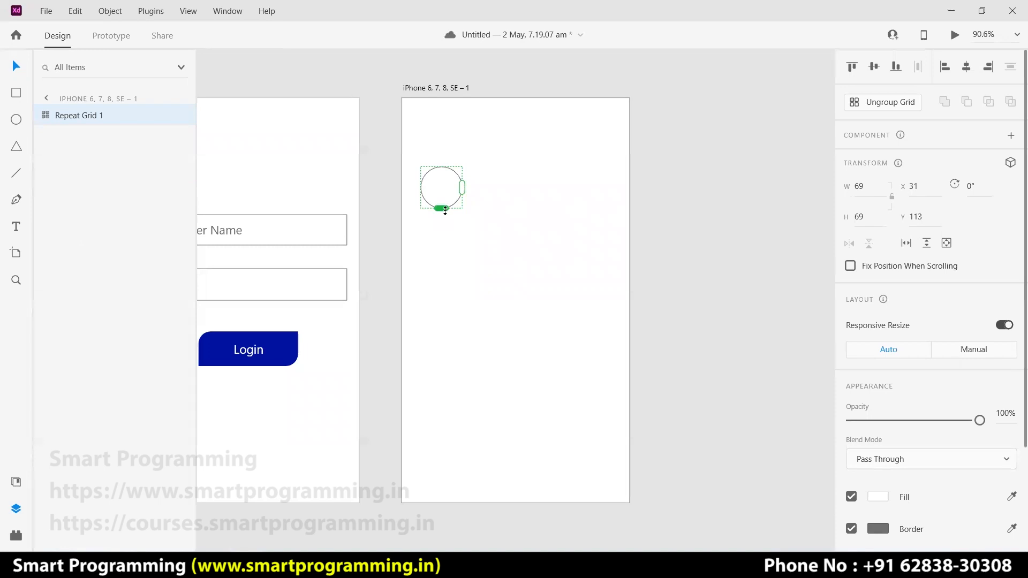
pyautogui.moveTo(461, 187); pyautogui.dragTo(626, 193)
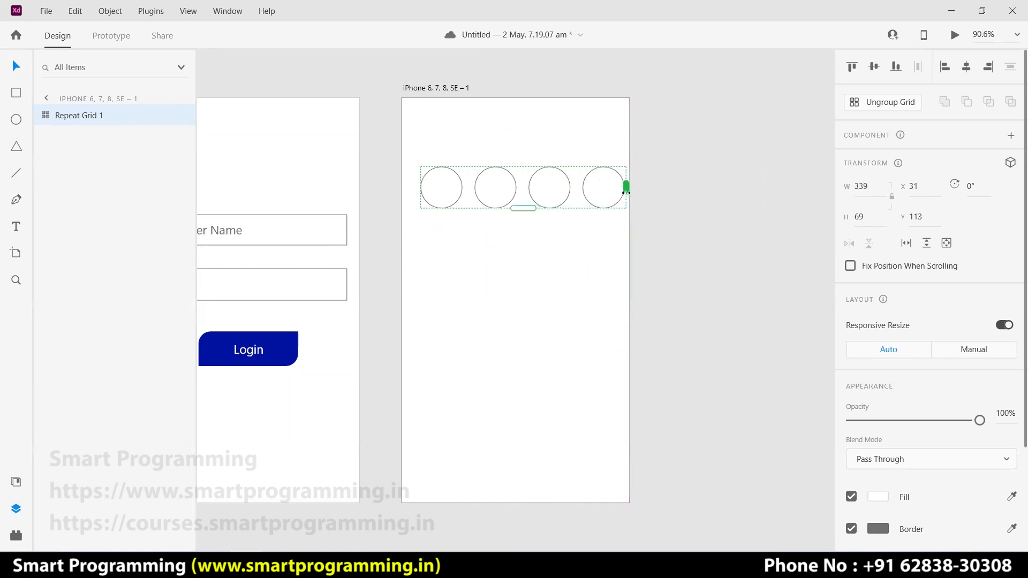
pyautogui.moveTo(523, 208); pyautogui.dragTo(550, 487)
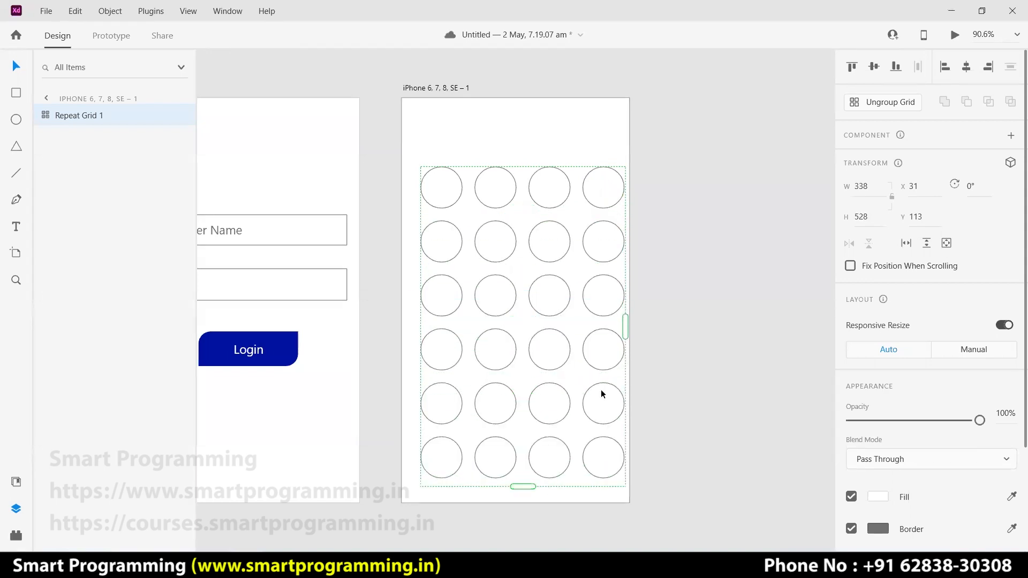
pyautogui.click(647, 329)
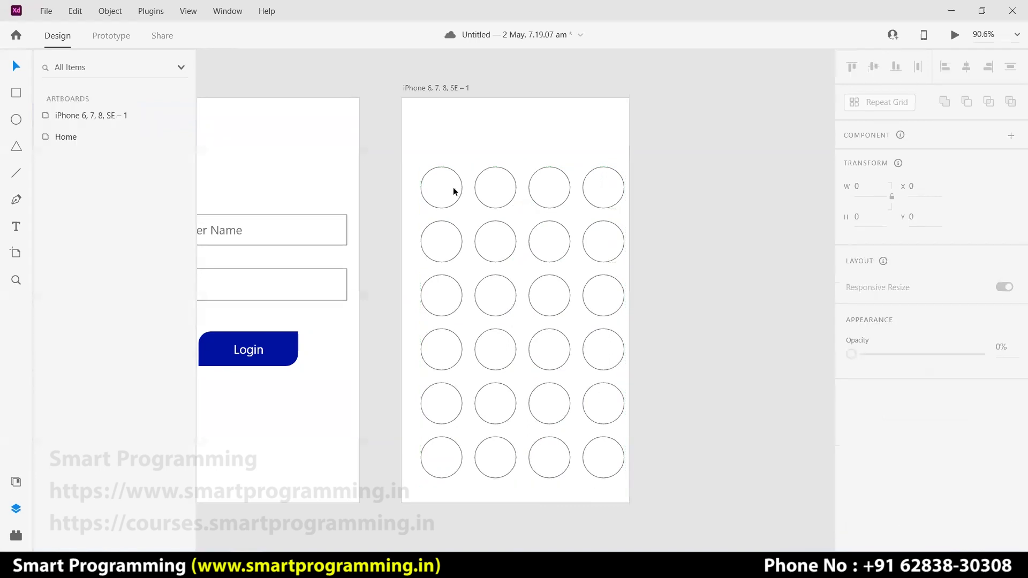
# - Narrow the column and row gaps of the repeat grid, bringing it to about 323 × 483 overall
pyautogui.click(443, 182)
pyautogui.moveTo(467, 195)
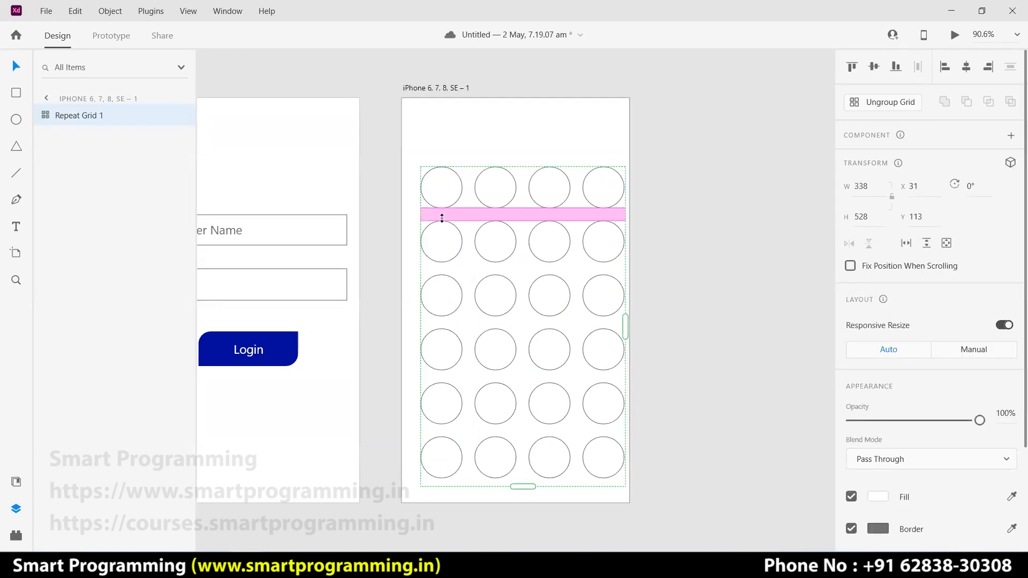
pyautogui.moveTo(443, 270)
pyautogui.moveTo(495, 218)
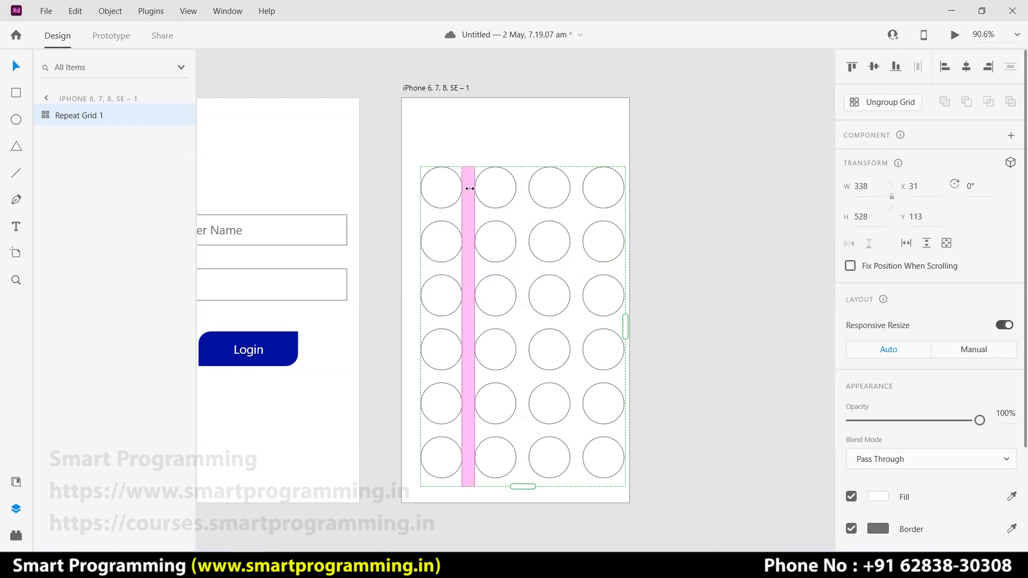
pyautogui.moveTo(472, 189); pyautogui.dragTo(443, 211)
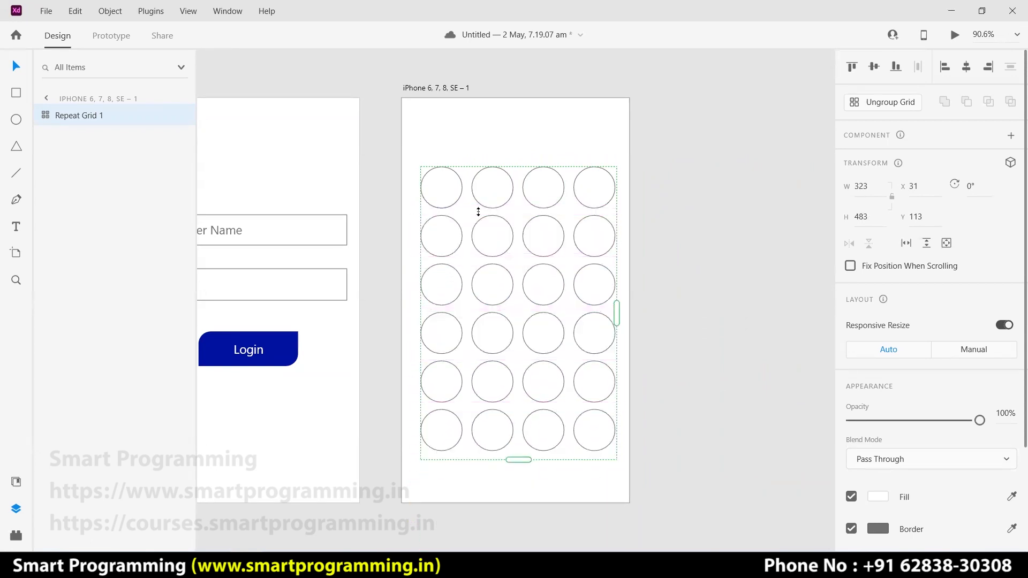
# - Shrink the repeat grid's height to about 71 so it holds a single row of four circles
pyautogui.moveTo(519, 458); pyautogui.dragTo(531, 210)
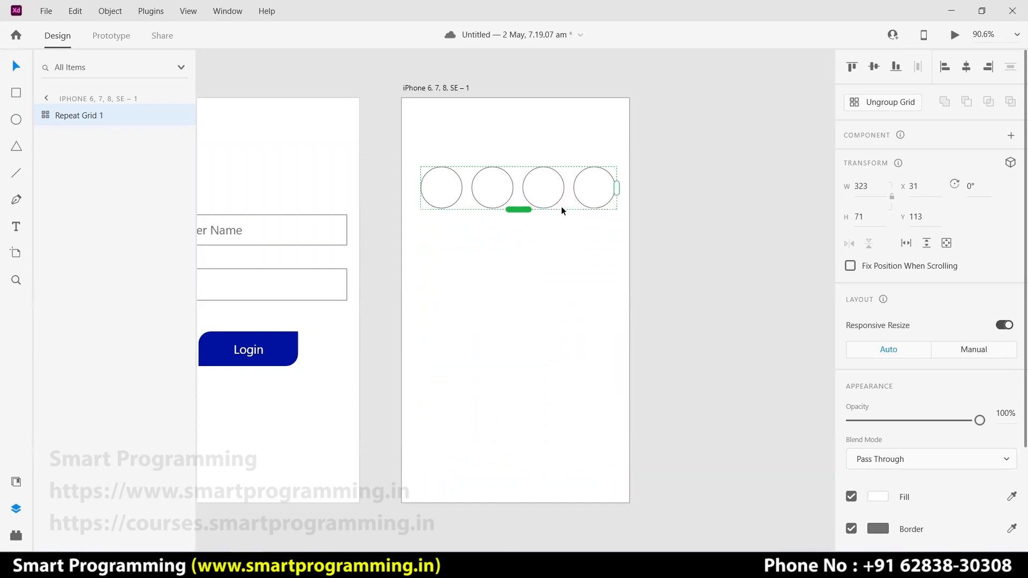
pyautogui.click(677, 240)
pyautogui.click(441, 193)
pyautogui.scroll(-2, 871, 444)
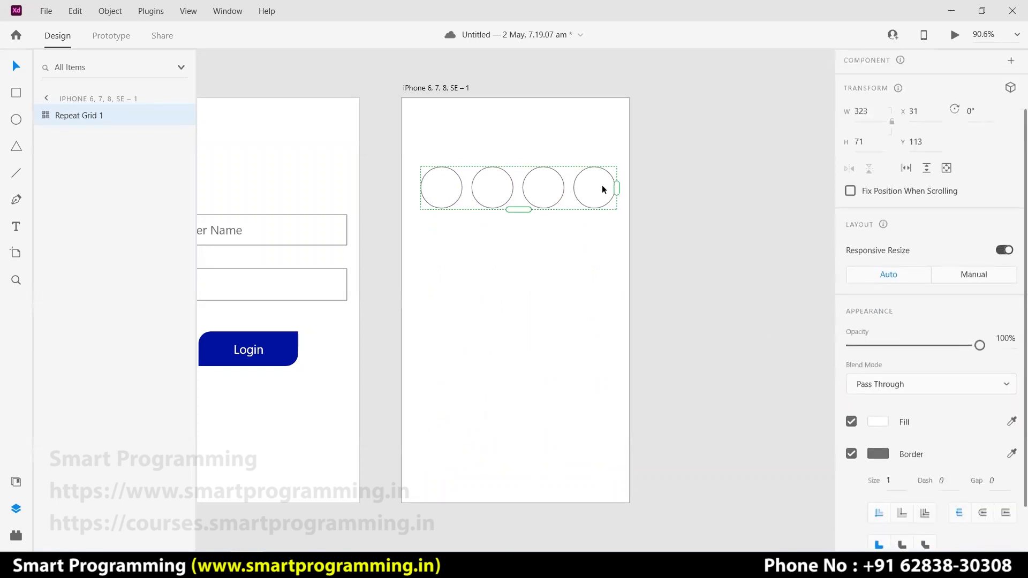
pyautogui.press('Escape')
pyautogui.click(465, 199)
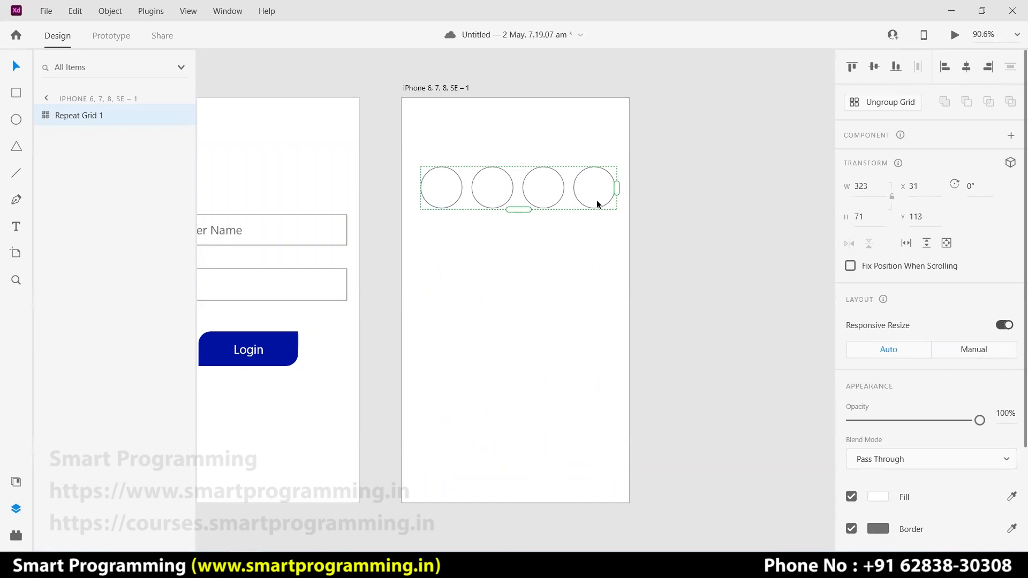
# - Delete the row of repeated circles and draw a new circle about 68 × 68 in the second artboard's upper-left area
pyautogui.press('Delete')
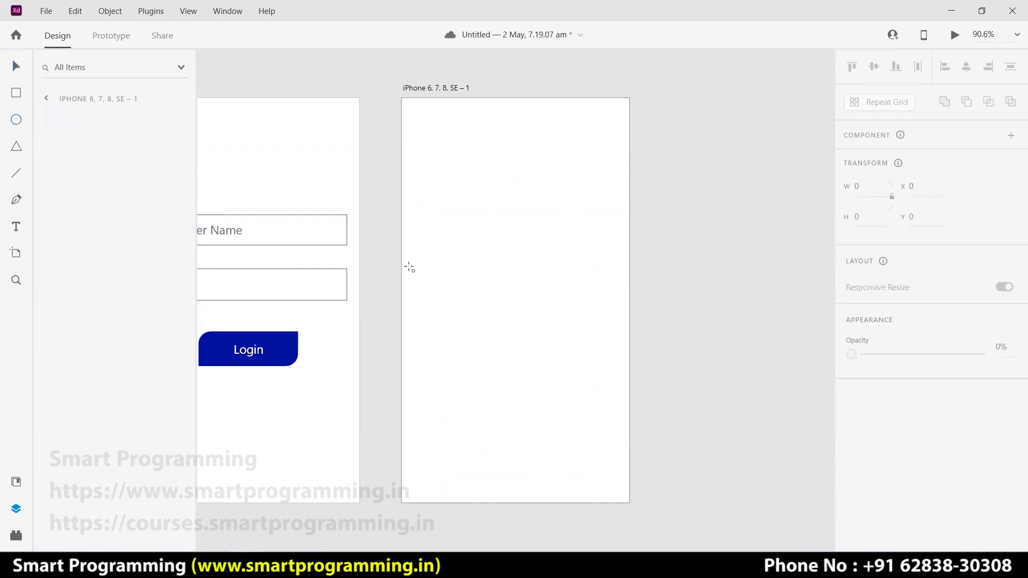
pyautogui.moveTo(424, 185); pyautogui.dragTo(465, 224)
pyautogui.click(15, 70)
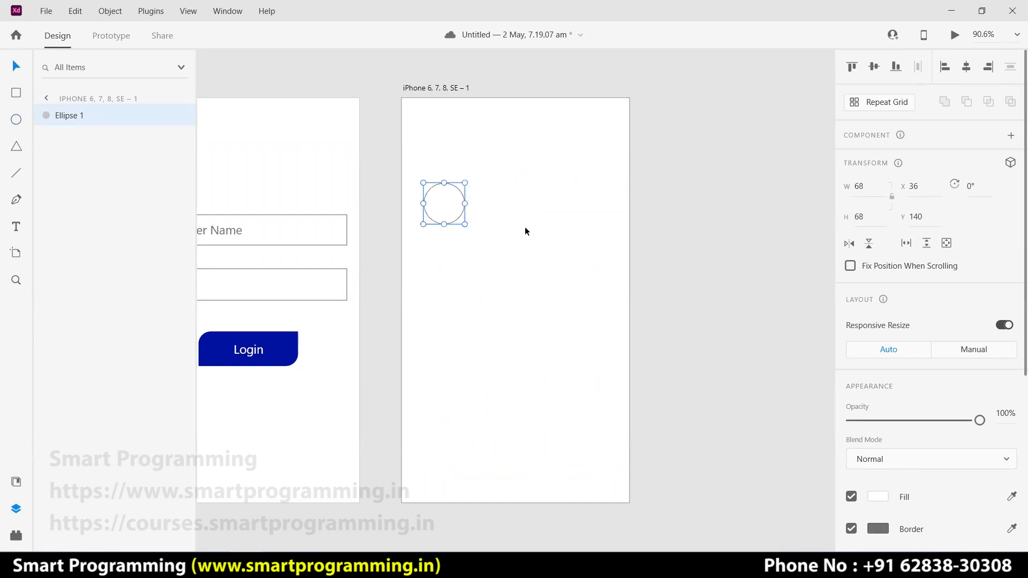
# - Draw a second circle about 68 × 68 to the right of the first and move it closer, to about X 126
pyautogui.click(17, 120)
pyautogui.moveTo(491, 183); pyautogui.dragTo(531, 225)
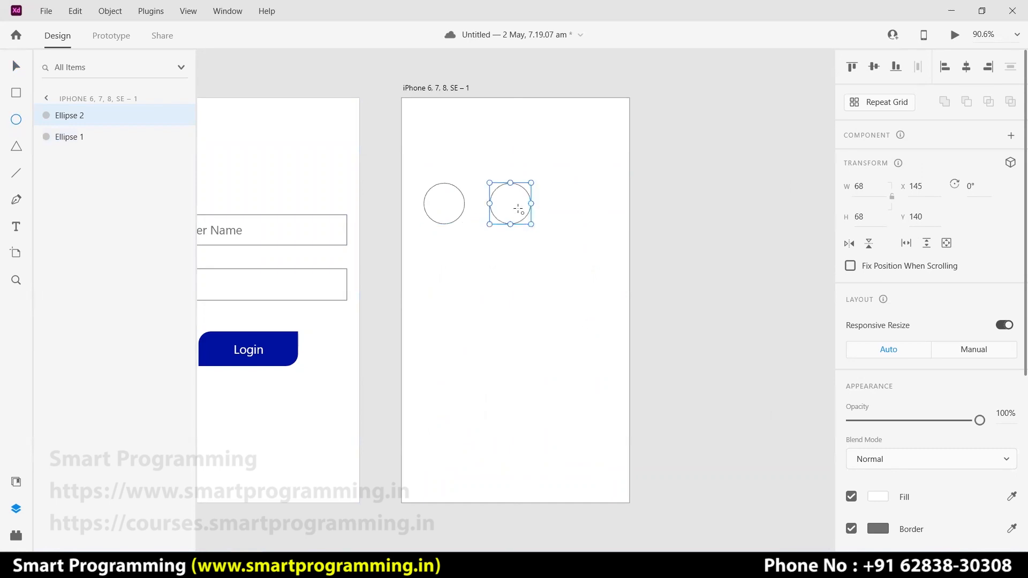
pyautogui.press('v')
pyautogui.click(458, 208)
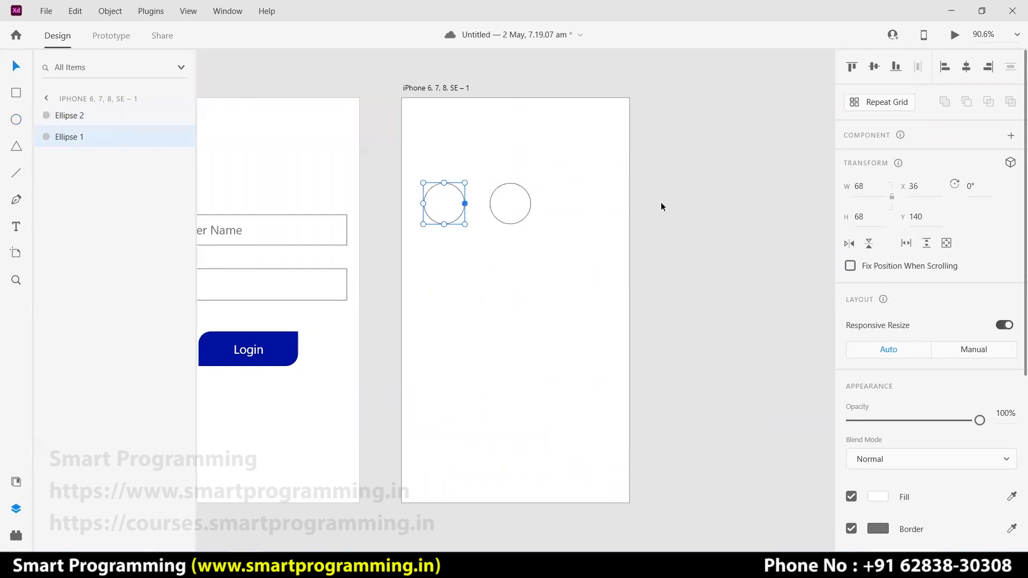
pyautogui.moveTo(511, 204); pyautogui.dragTo(500, 207)
# - Fill the left circle with red #A13636 and the right circle with a medium blue
pyautogui.click(455, 215)
pyautogui.click(886, 500)
pyautogui.click(755, 401)
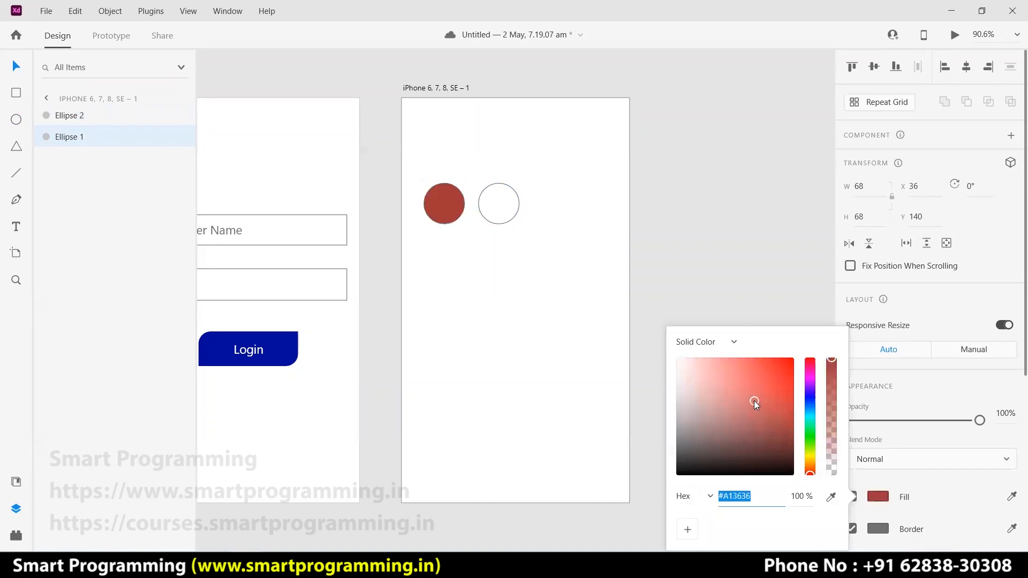
pyautogui.click(496, 198)
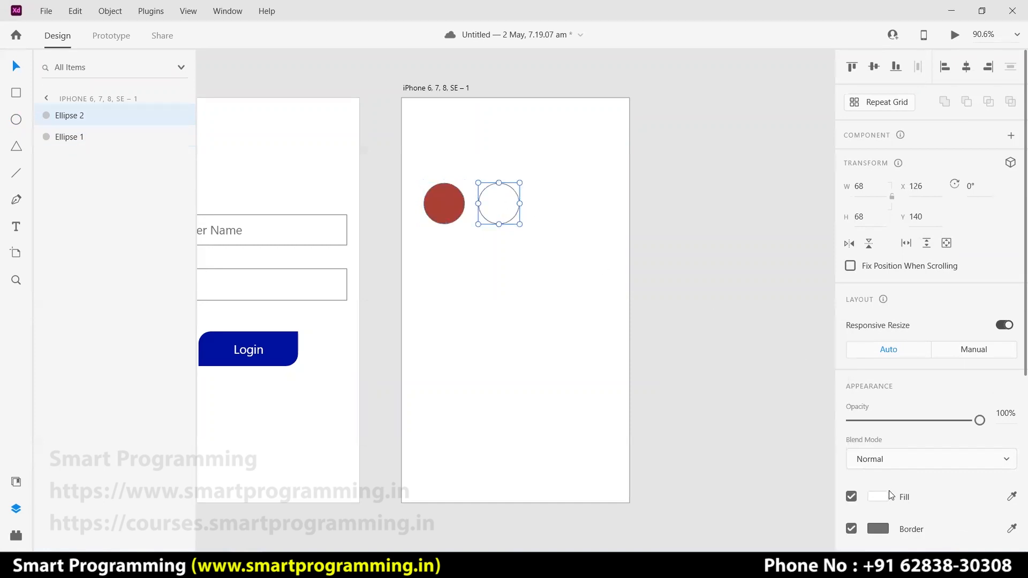
pyautogui.click(882, 498)
pyautogui.click(815, 405)
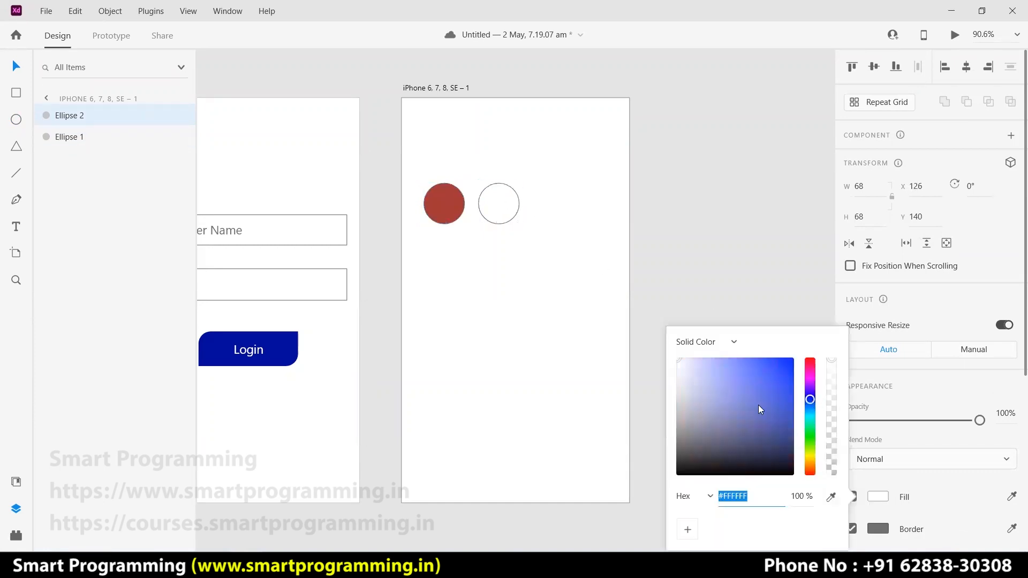
pyautogui.click(759, 405)
pyautogui.click(586, 246)
# - Turn both circles into a repeat grid of four columns and five rows, about 347 × 422, placed at about X 20, Y 17
pyautogui.click(474, 250)
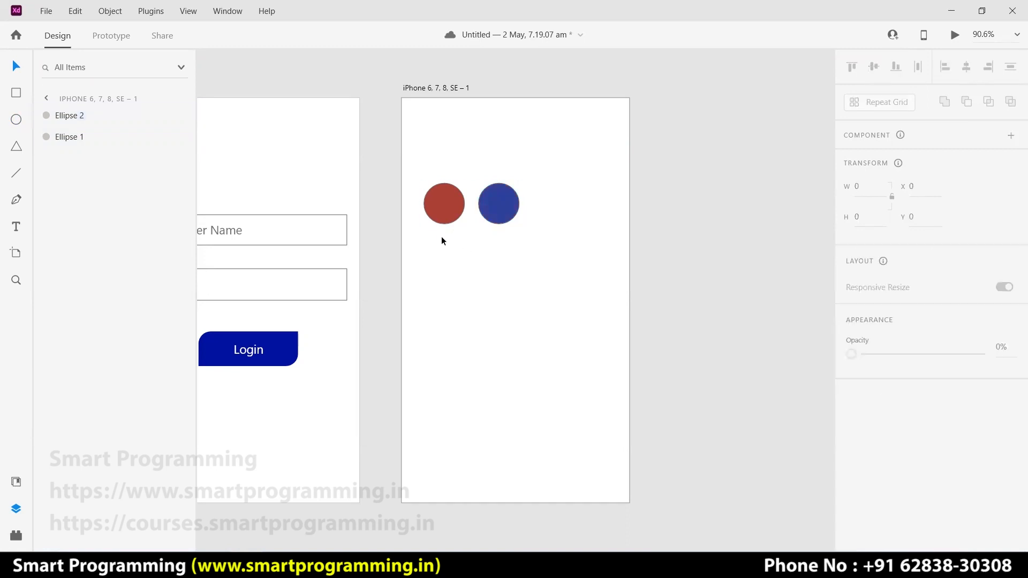
pyautogui.moveTo(442, 241); pyautogui.dragTo(488, 204)
pyautogui.click(881, 104)
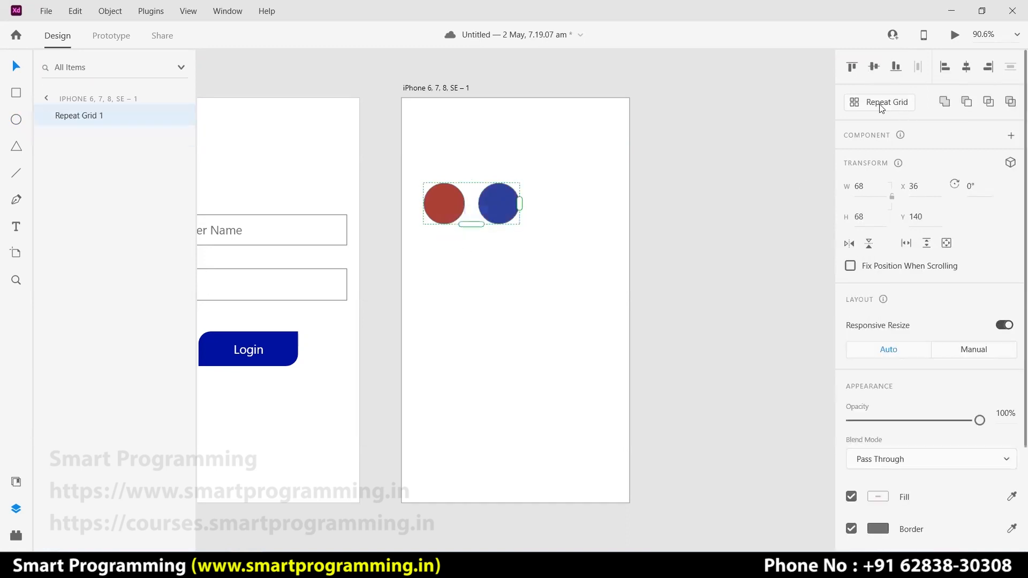
pyautogui.moveTo(518, 203); pyautogui.dragTo(633, 204)
pyautogui.moveTo(528, 226); pyautogui.dragTo(539, 442)
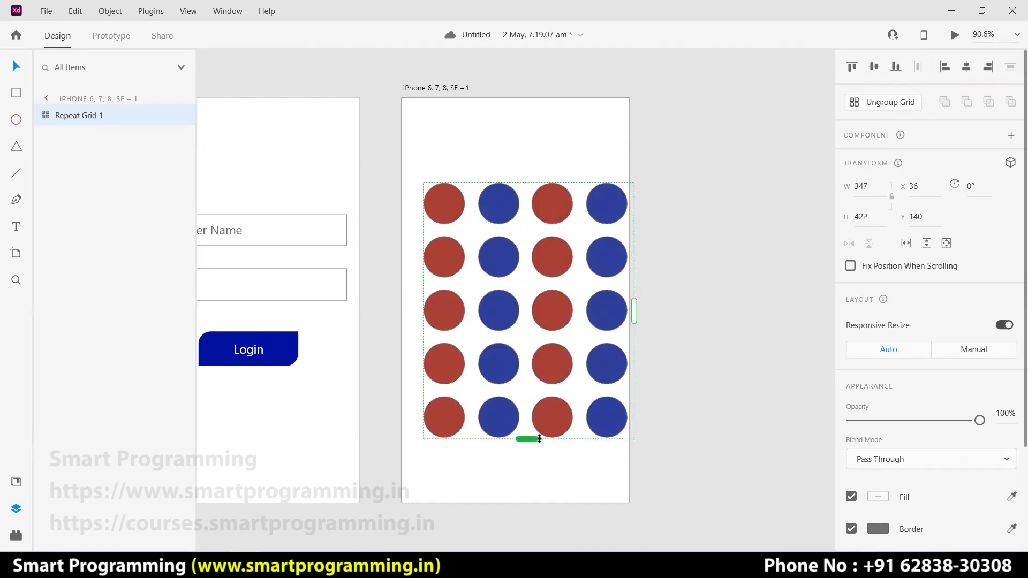
pyautogui.moveTo(505, 309); pyautogui.dragTo(500, 239)
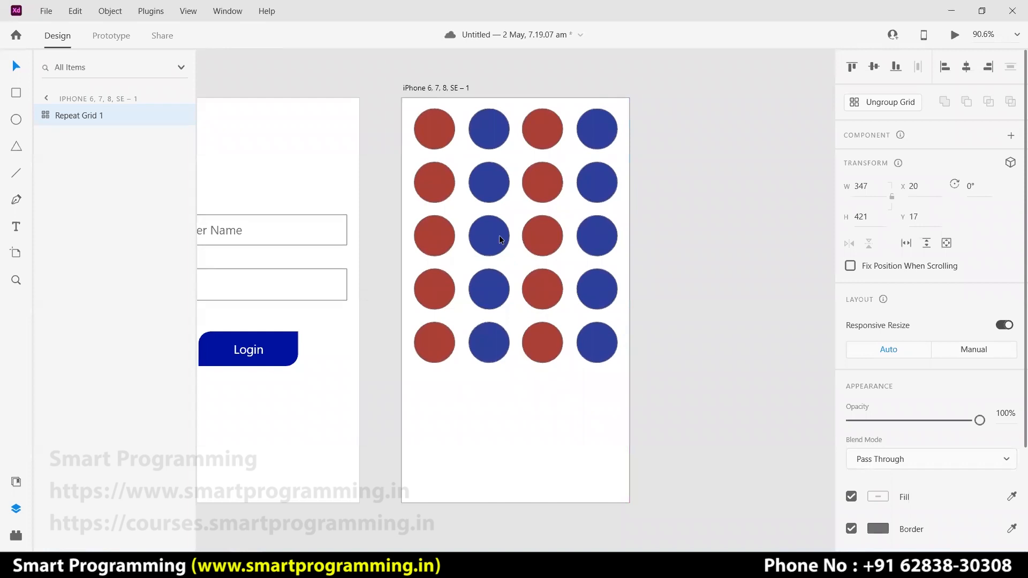
# - Delete the whole repeat grid of red and blue circles from the second artboard
pyautogui.click(685, 239)
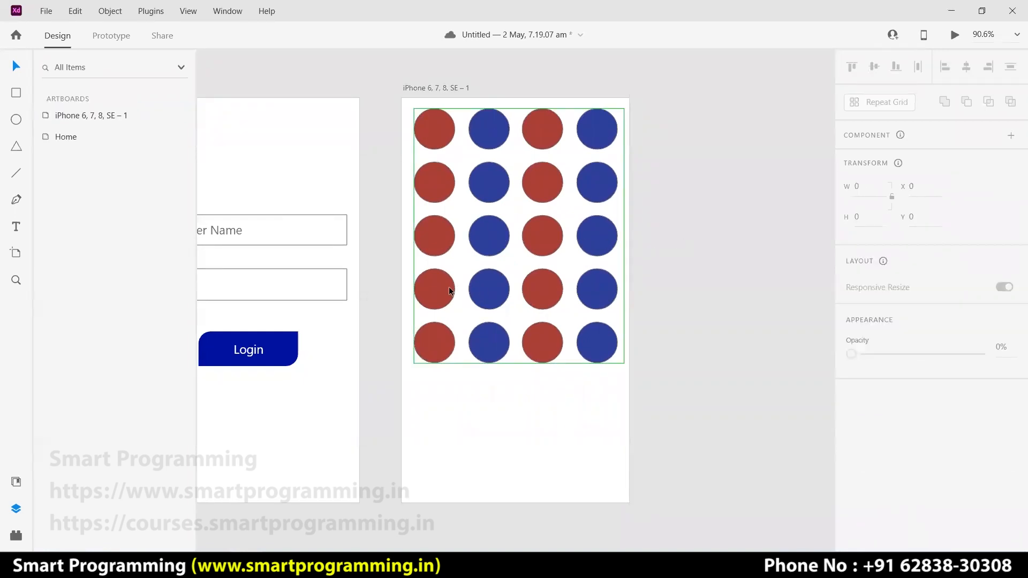
pyautogui.click(500, 333)
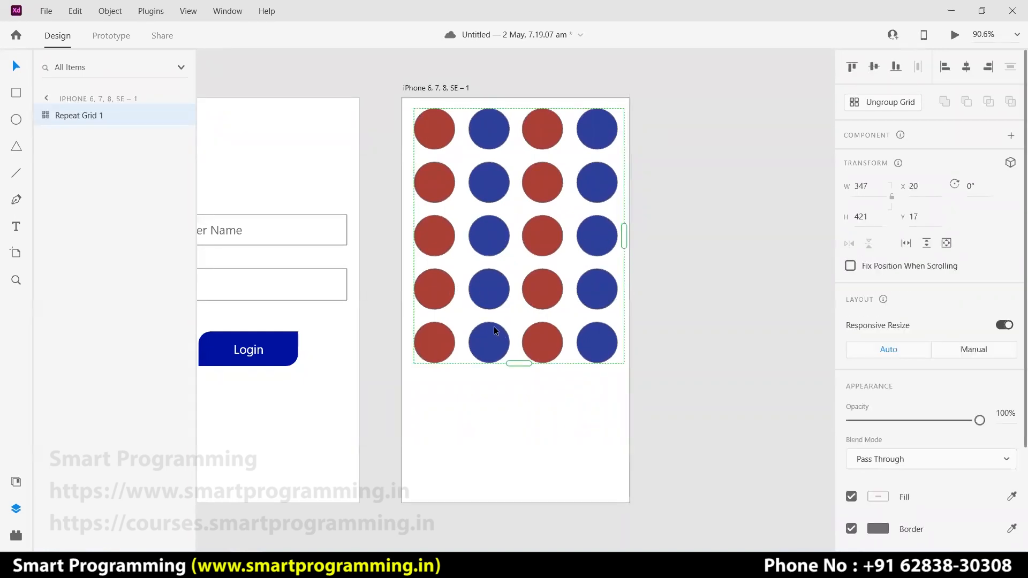
pyautogui.press('Delete')
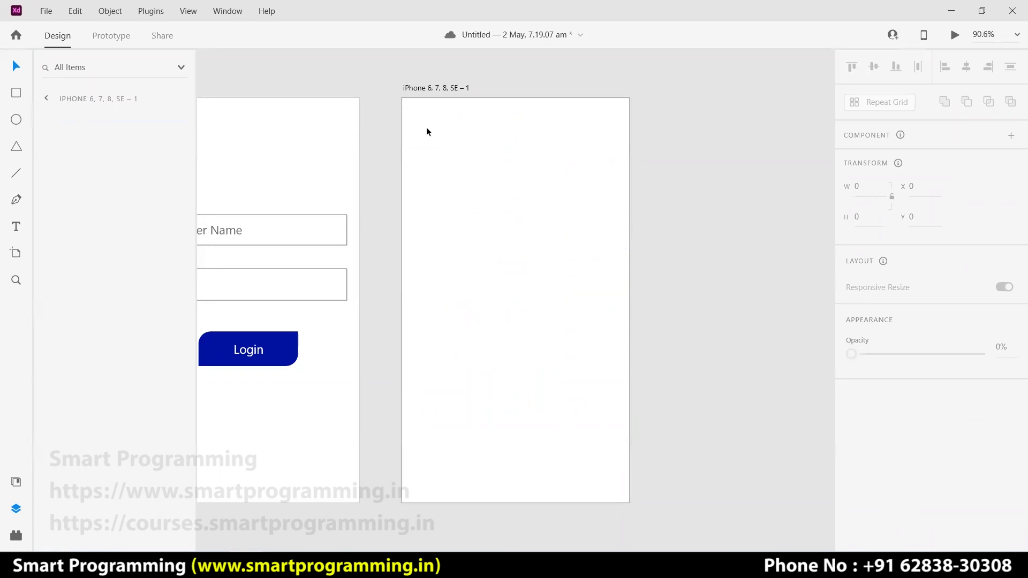
# - Draw a short horizontal line about 36 long in the empty artboard's upper-left area and set its border size to 10
pyautogui.click(16, 176)
pyautogui.moveTo(438, 187); pyautogui.dragTo(459, 185)
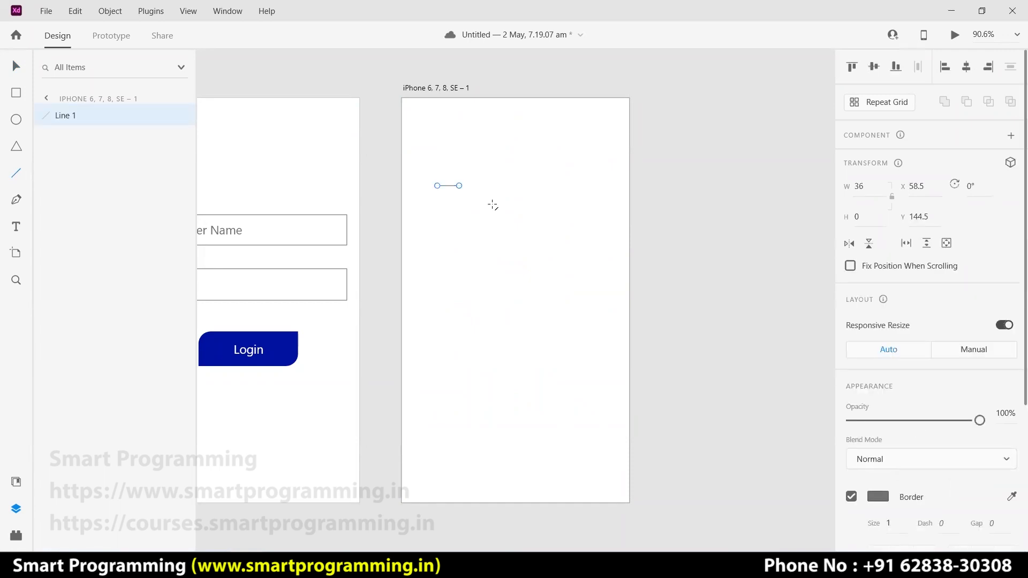
pyautogui.scroll(-3, 904, 363)
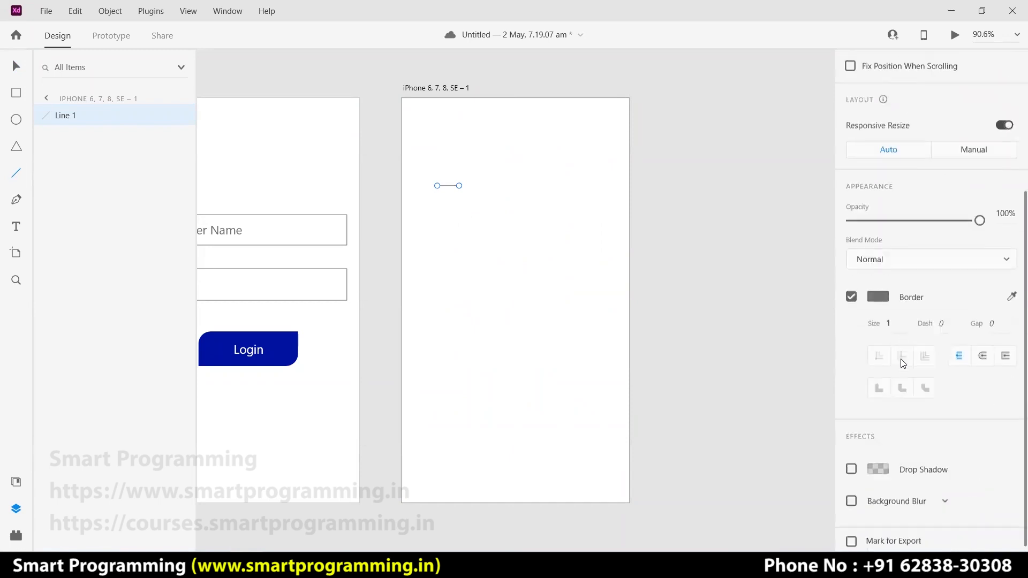
pyautogui.click(898, 317)
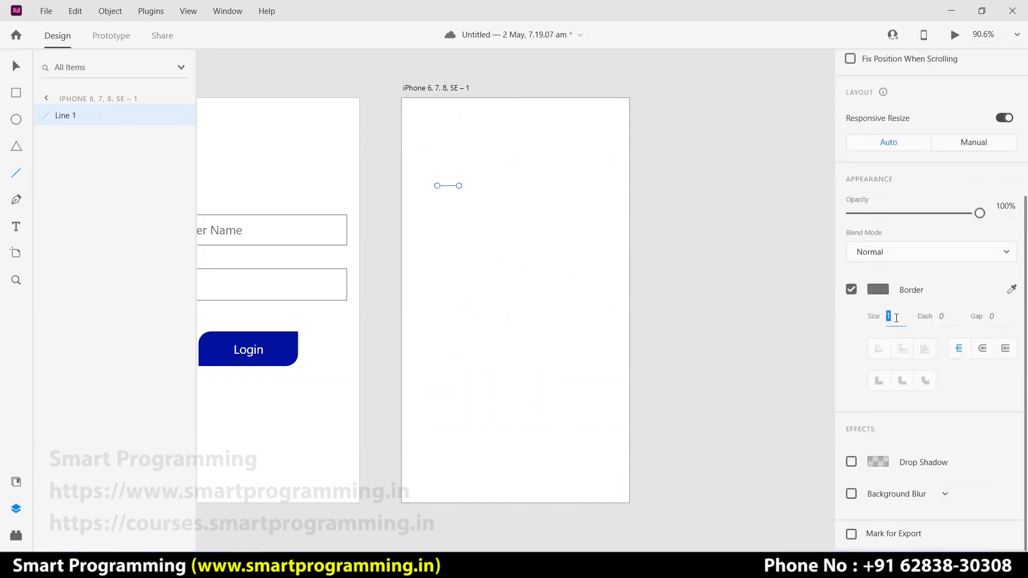
pyautogui.write('10')
pyautogui.press('Return')
pyautogui.click(15, 68)
pyautogui.click(453, 196)
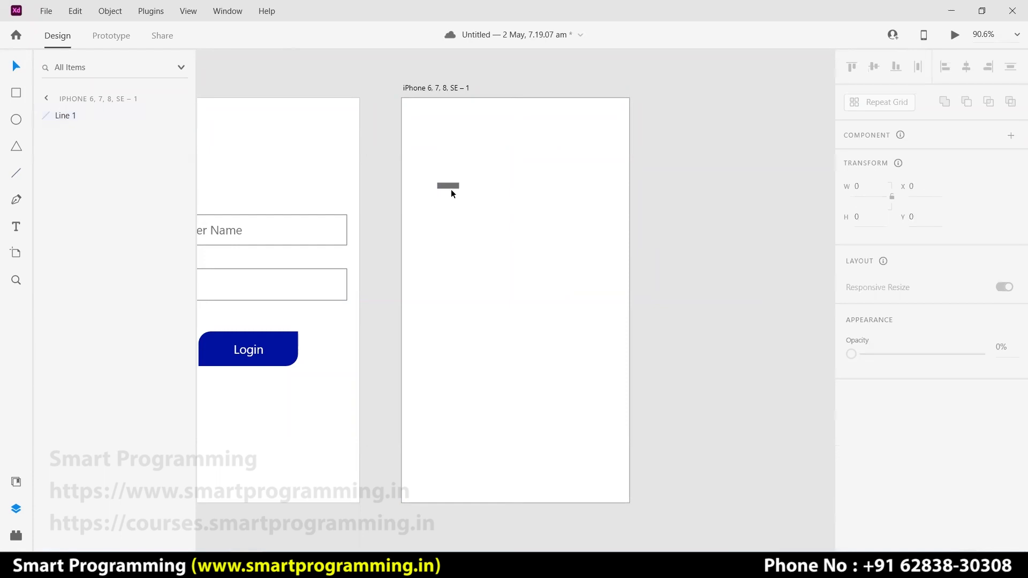
# - Apply the round cap to the thick line so both of its ends are rounded
pyautogui.scroll(10, 443, 179)
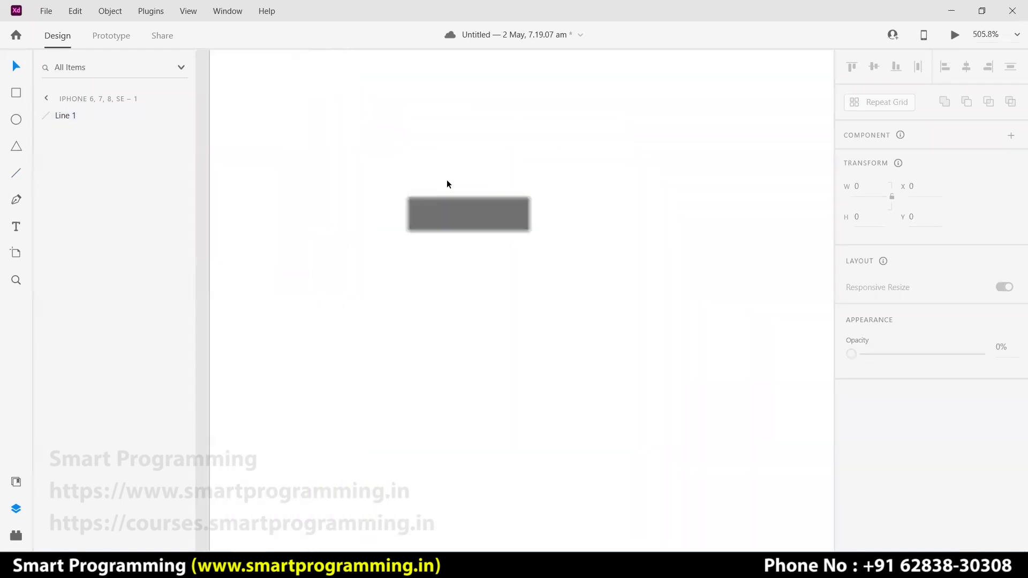
pyautogui.scroll(1, 532, 237)
pyautogui.scroll(1, 532, 238)
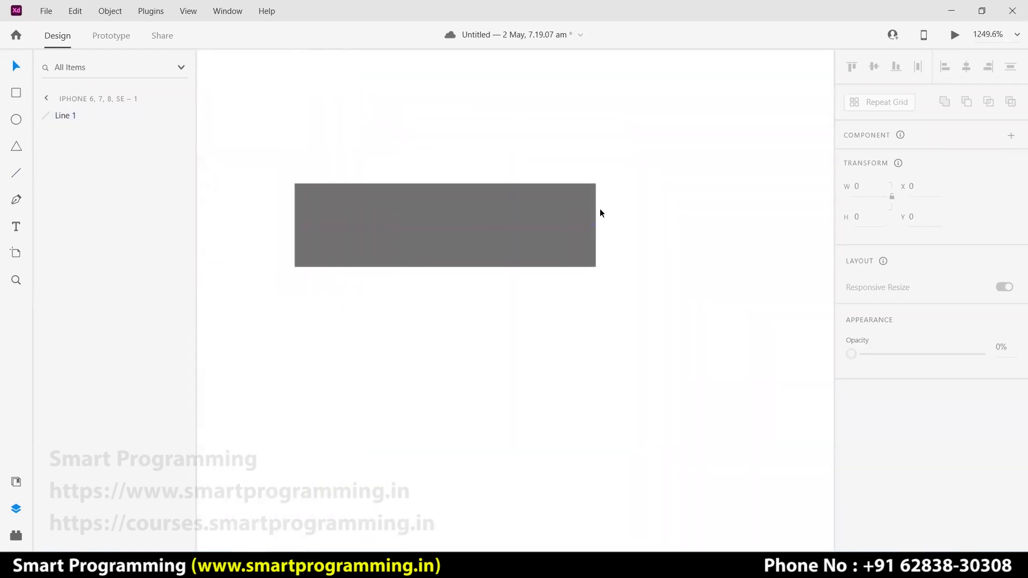
pyautogui.click(503, 240)
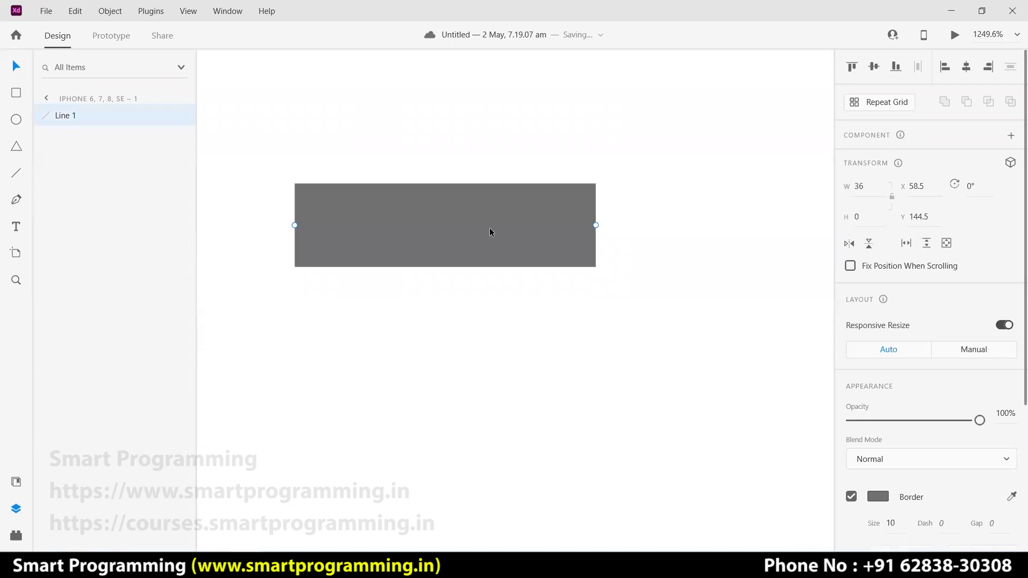
pyautogui.scroll(-5, 898, 388)
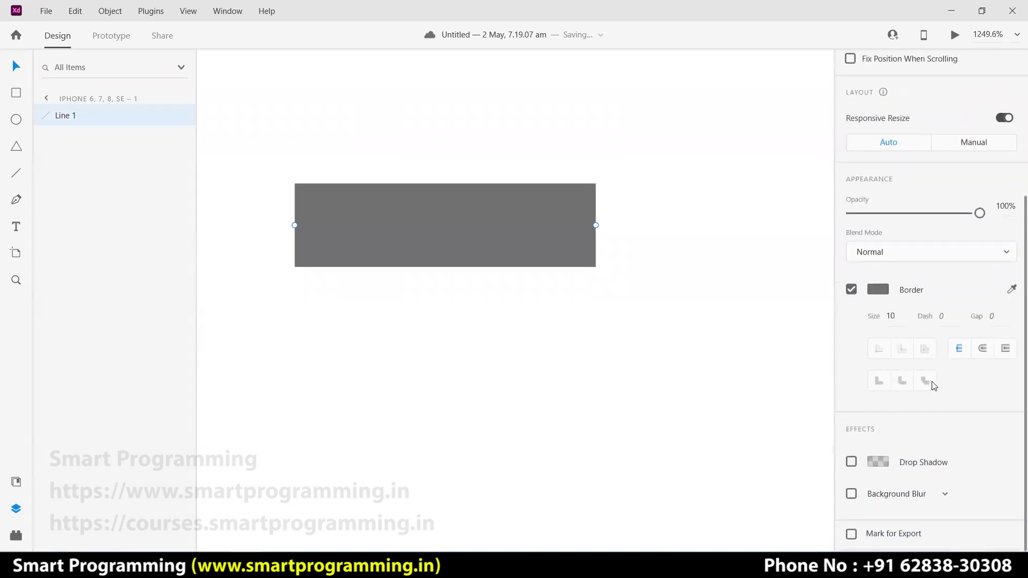
pyautogui.click(983, 351)
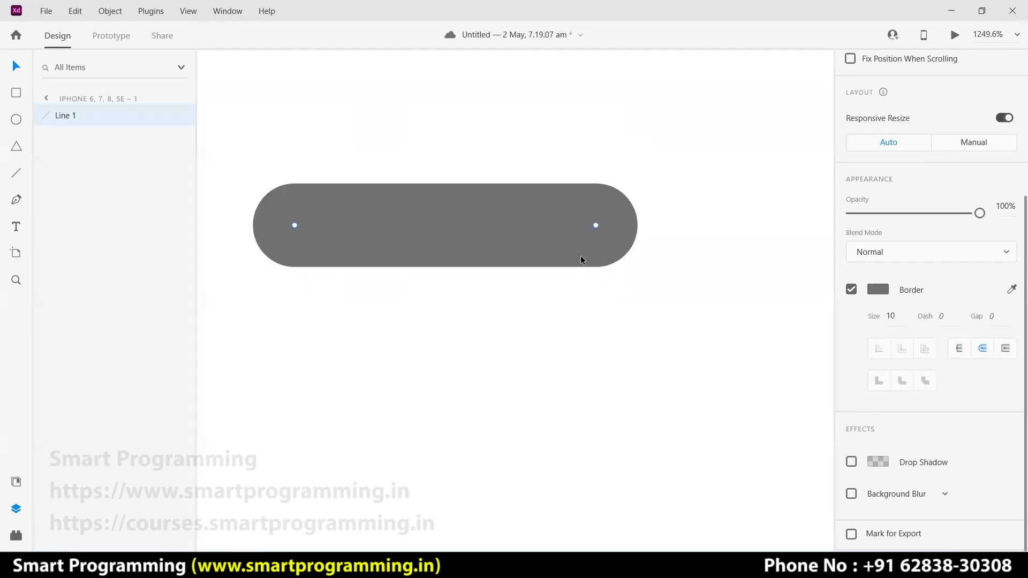
# - Set the rounded line's border size to 4
pyautogui.click(892, 316)
pyautogui.doubleClick(891, 316)
pyautogui.write('4')
pyautogui.press('Return')
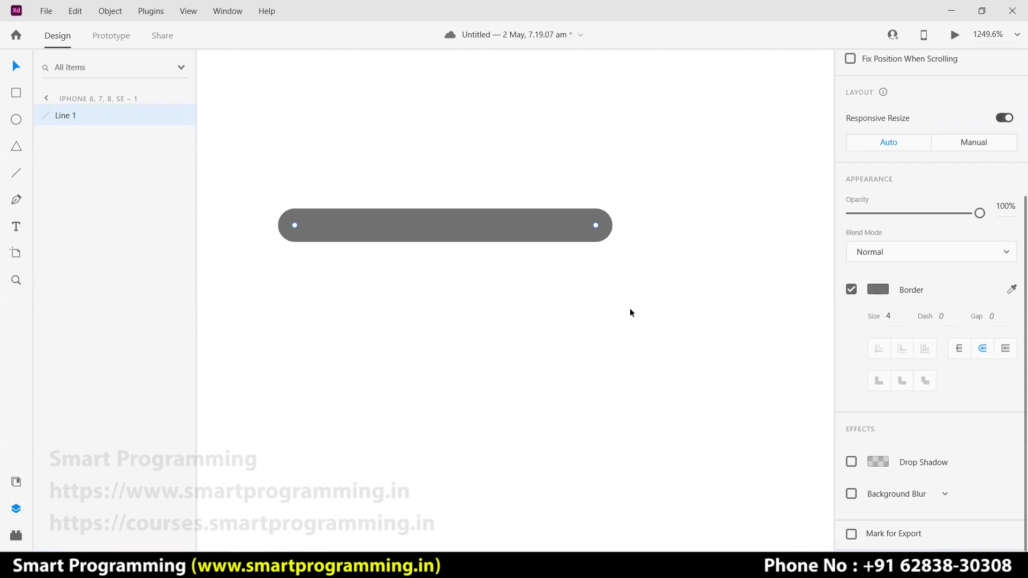
# - Turn the line into a repeat grid and extend it downward to three stacked lines, about 61 high
pyautogui.hotkey('ctrl', '0')
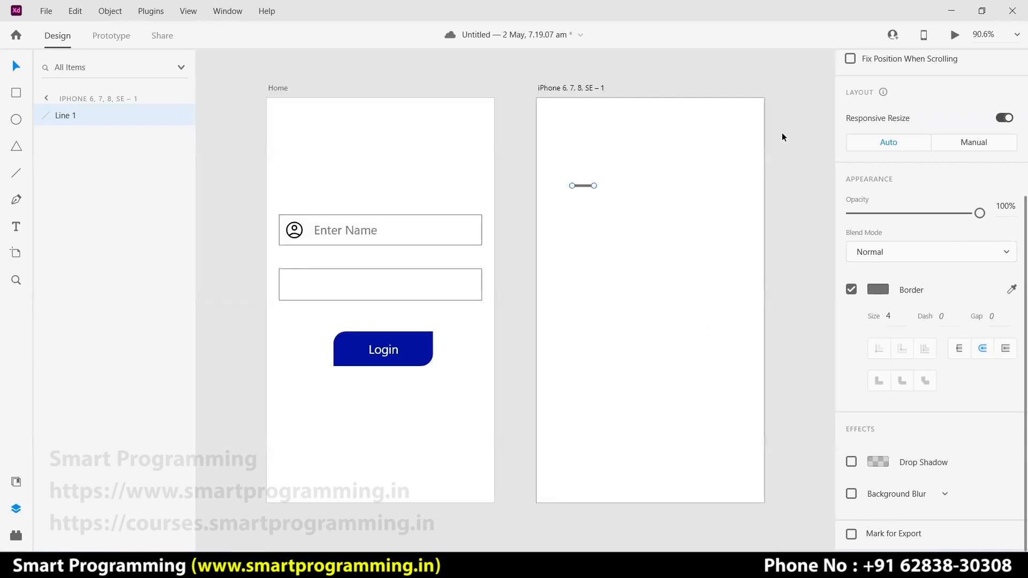
pyautogui.scroll(4, 883, 115)
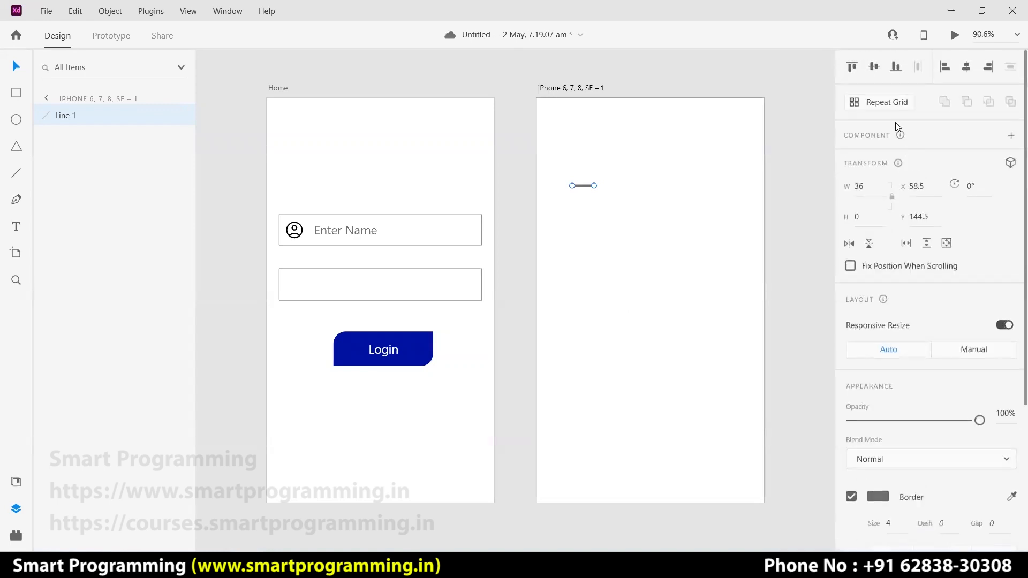
pyautogui.click(889, 106)
pyautogui.moveTo(584, 187); pyautogui.dragTo(579, 221)
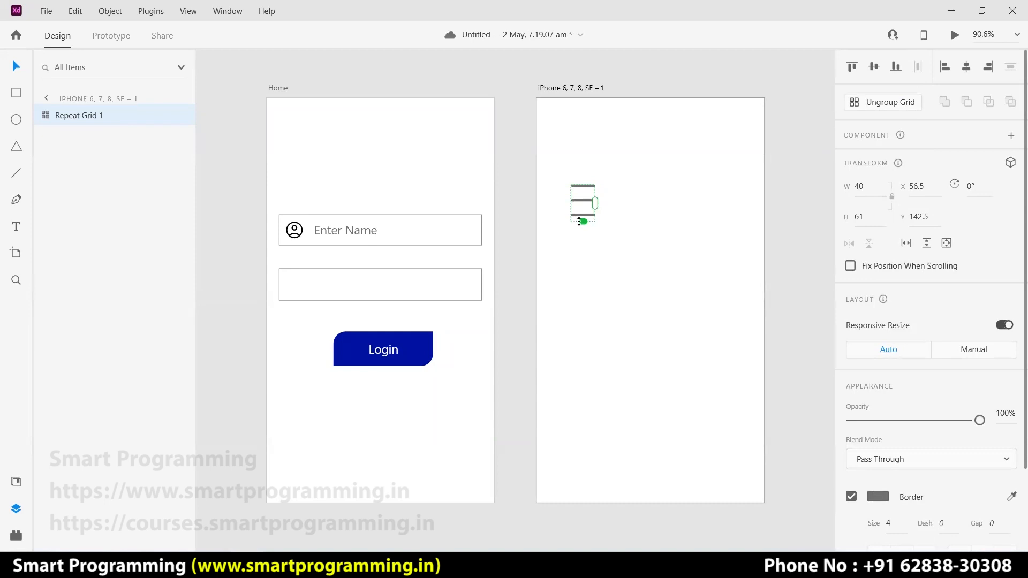
pyautogui.click(617, 219)
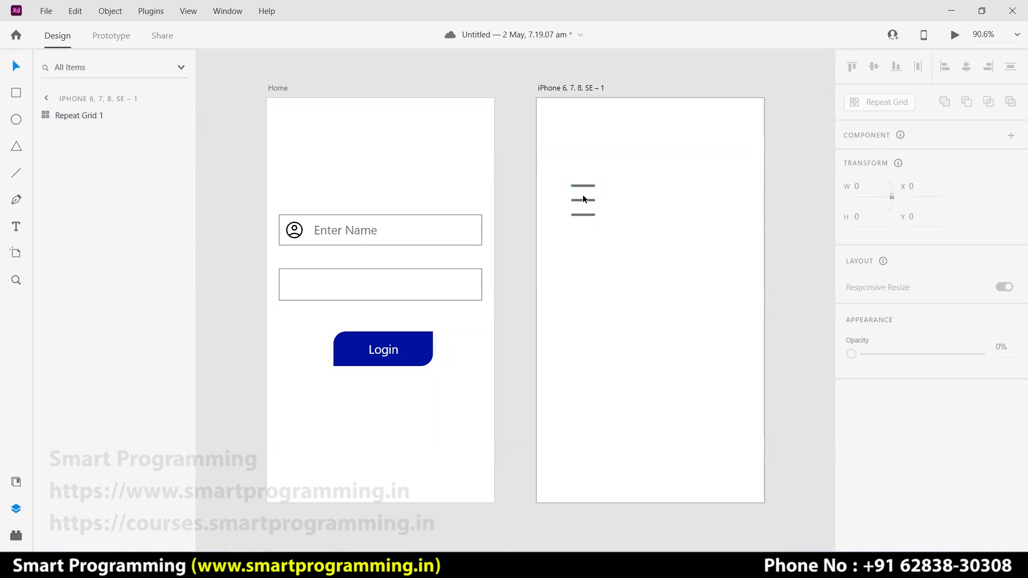
# - Narrow the vertical gaps between the three lines, bringing the repeat grid to about 29 high
pyautogui.scroll(5, 586, 204)
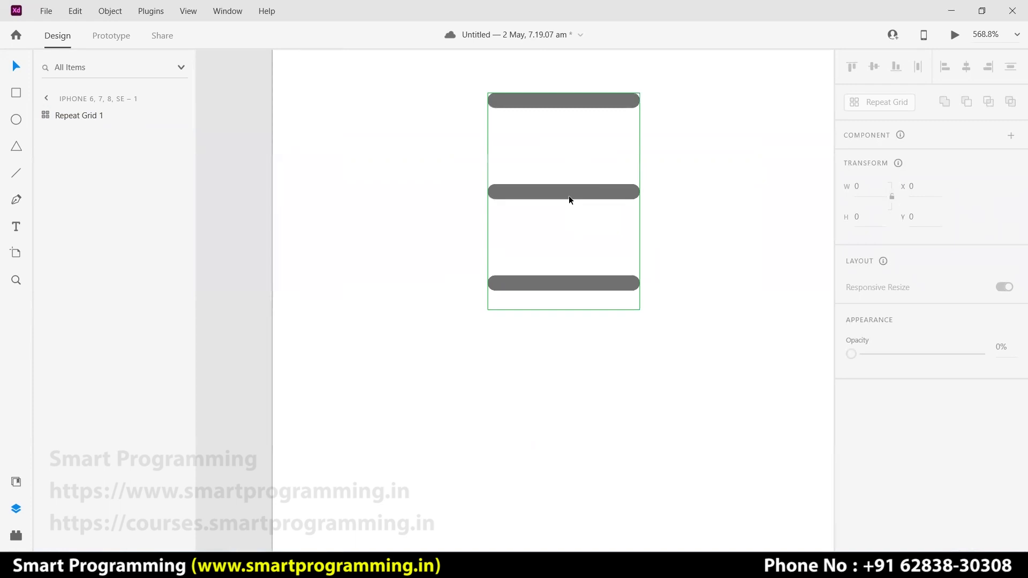
pyautogui.click(569, 195)
pyautogui.moveTo(561, 272); pyautogui.dragTo(568, 168)
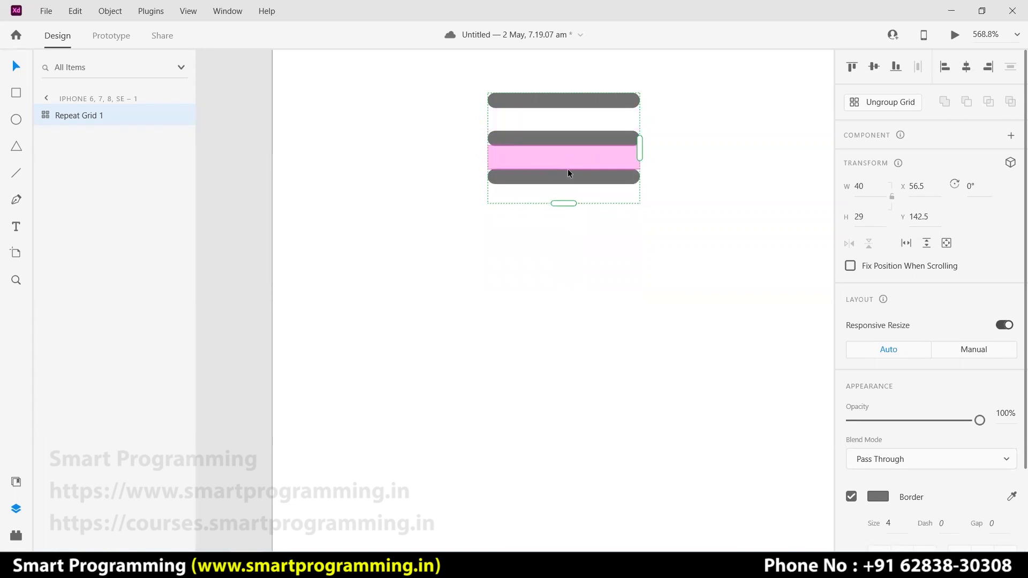
pyautogui.click(638, 265)
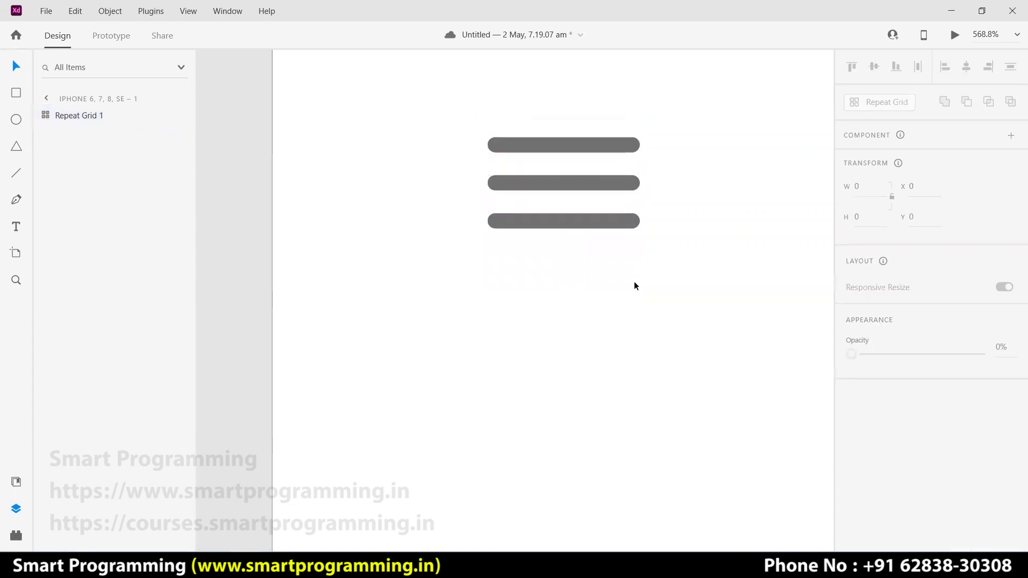
# - Move the three-line menu icon to the second artboard's upper-left corner, at about X 25.5, Y 43.5
pyautogui.hotkey('ctrl', '0')
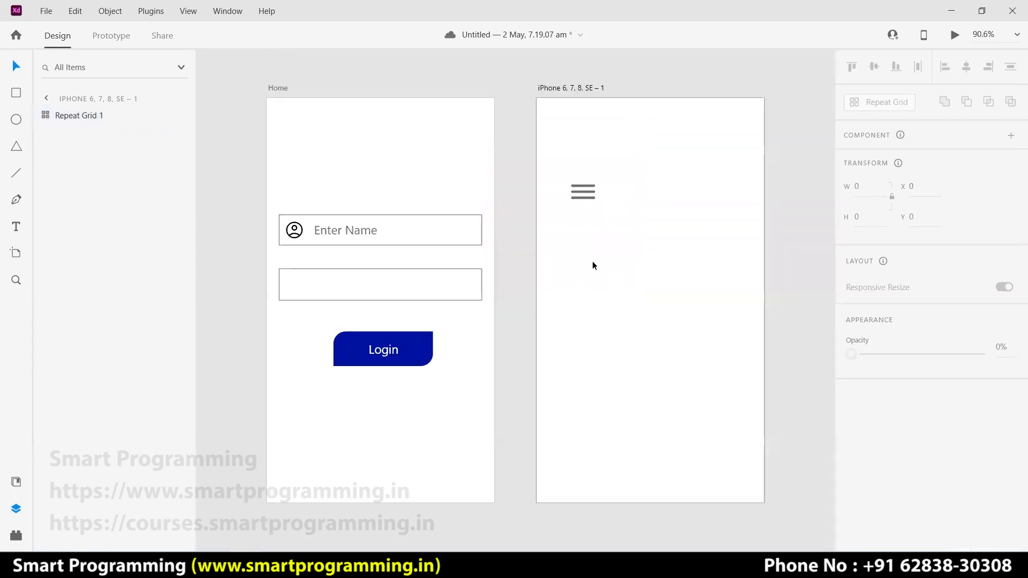
pyautogui.moveTo(583, 190); pyautogui.dragTo(564, 129)
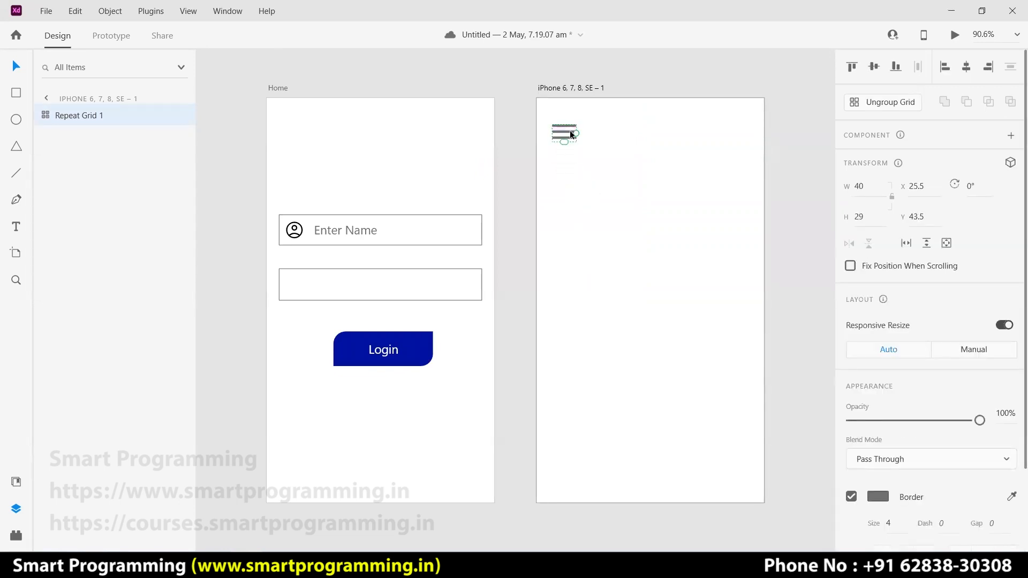
pyautogui.click(572, 157)
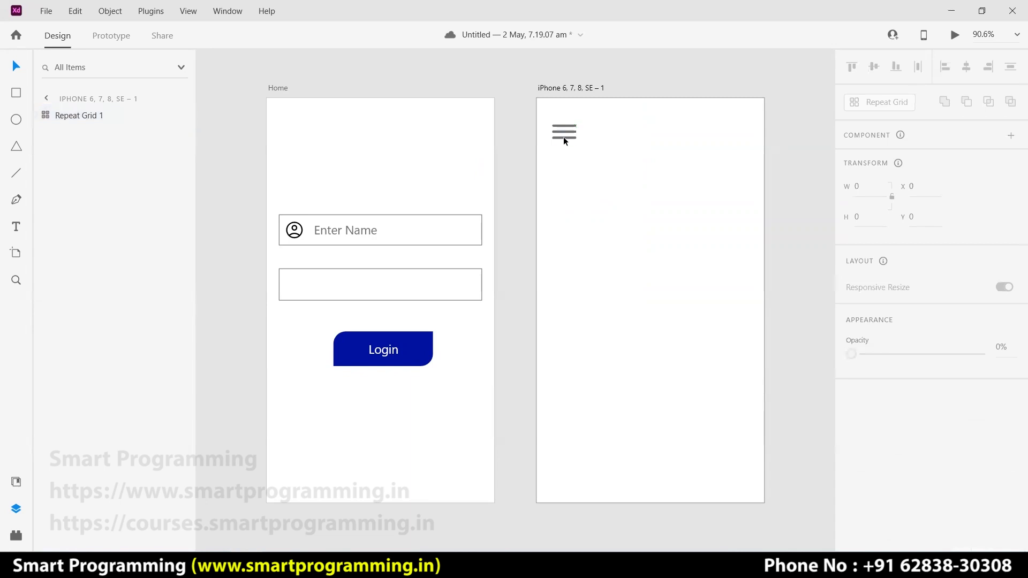
pyautogui.click(565, 141)
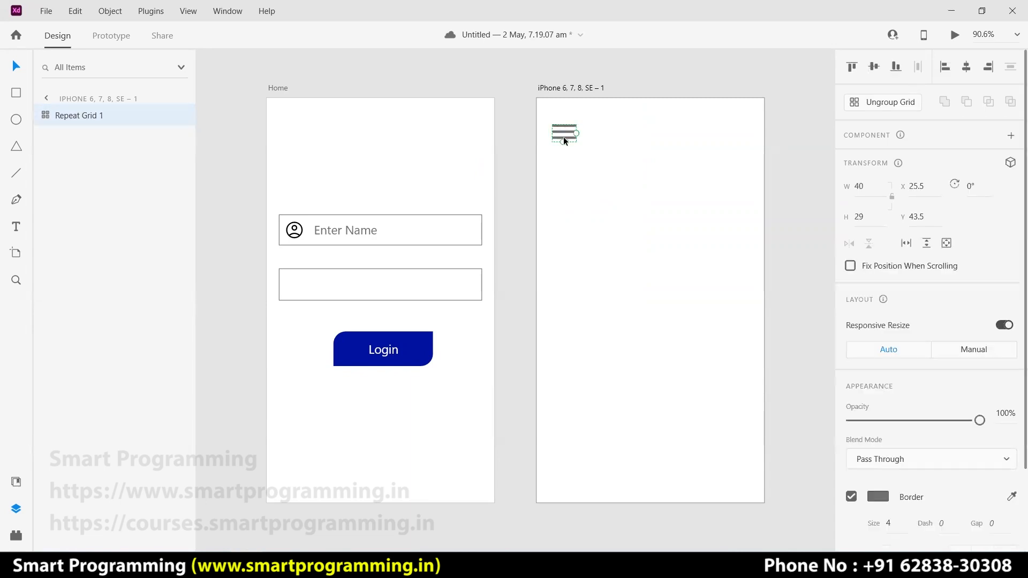
# - Ungroup the menu icon's repeat grid and select the bottom, middle and top lines individually
pyautogui.click(887, 106)
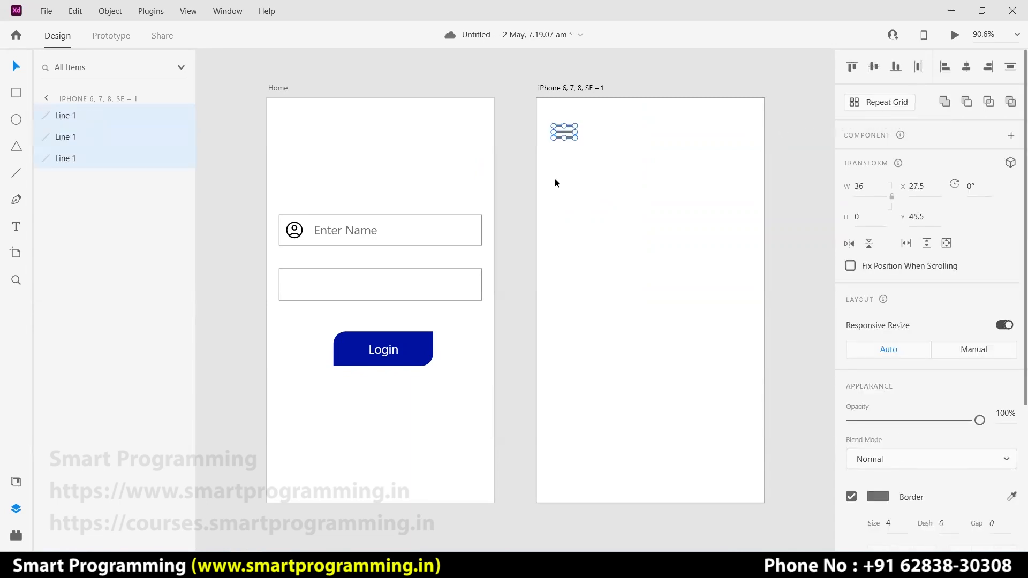
pyautogui.click(575, 170)
pyautogui.click(569, 138)
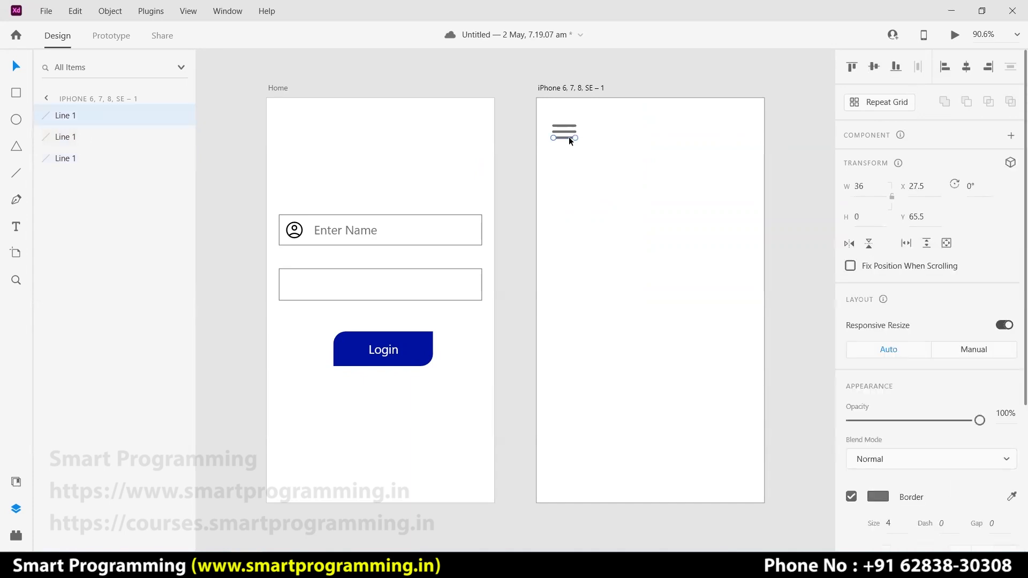
pyautogui.click(565, 130)
pyautogui.click(565, 124)
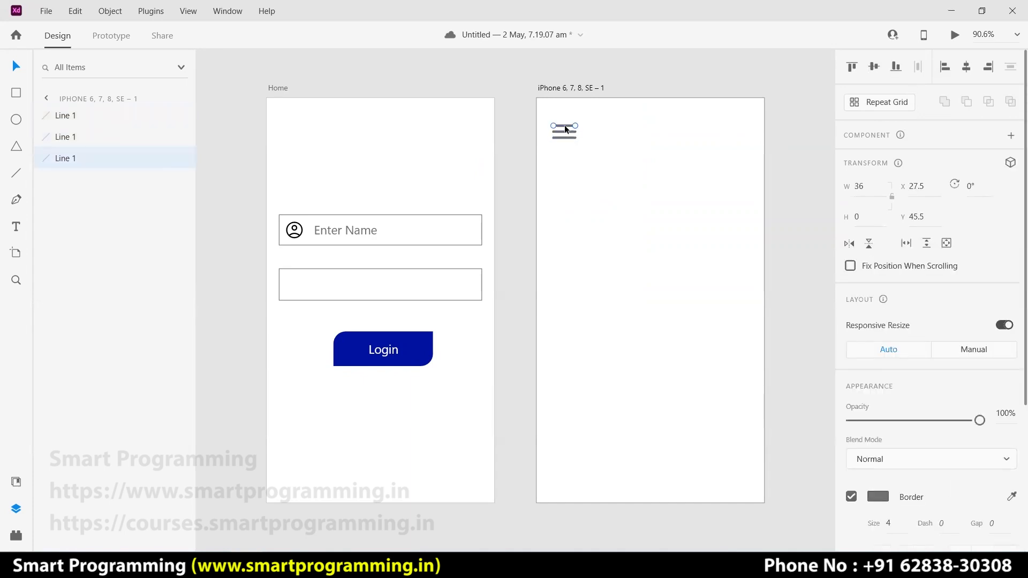
# - Shorten the menu icon's middle line evenly from both ends to about 22 wide, keeping it centred between the outer lines
pyautogui.scroll(10, 586, 163)
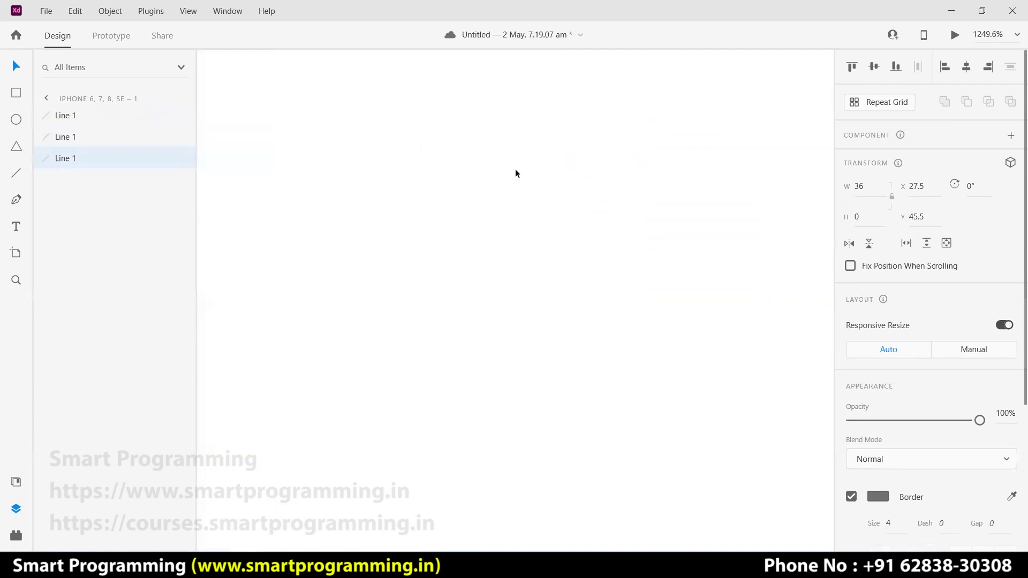
pyautogui.moveTo(477, 166); pyautogui.dragTo(659, 423)
pyautogui.moveTo(381, 174); pyautogui.dragTo(476, 423)
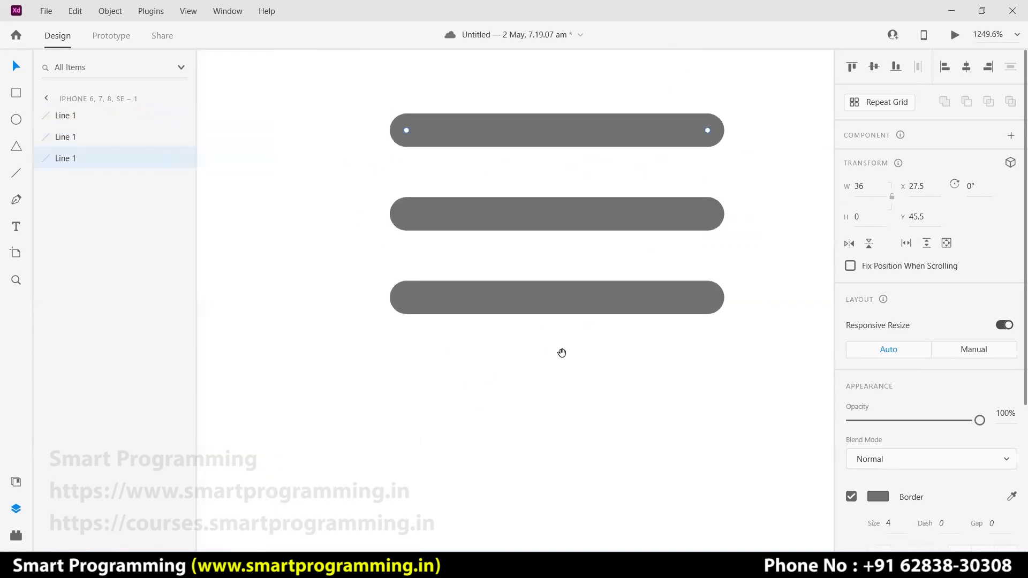
pyautogui.moveTo(562, 354); pyautogui.dragTo(557, 365)
pyautogui.click(577, 315)
pyautogui.click(574, 232)
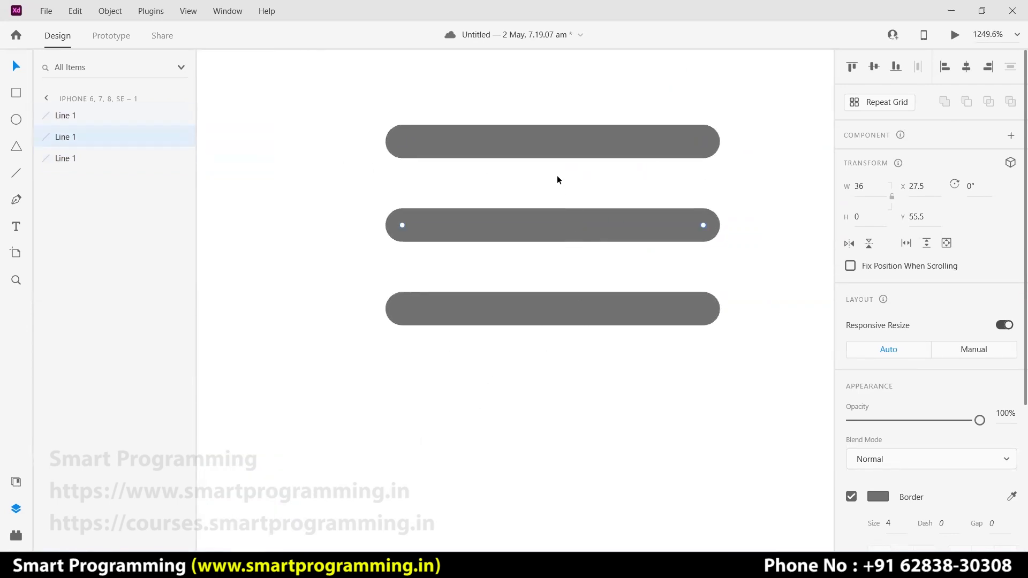
pyautogui.click(553, 154)
pyautogui.click(567, 230)
pyautogui.press('alt')
pyautogui.moveTo(702, 223); pyautogui.dragTo(646, 229)
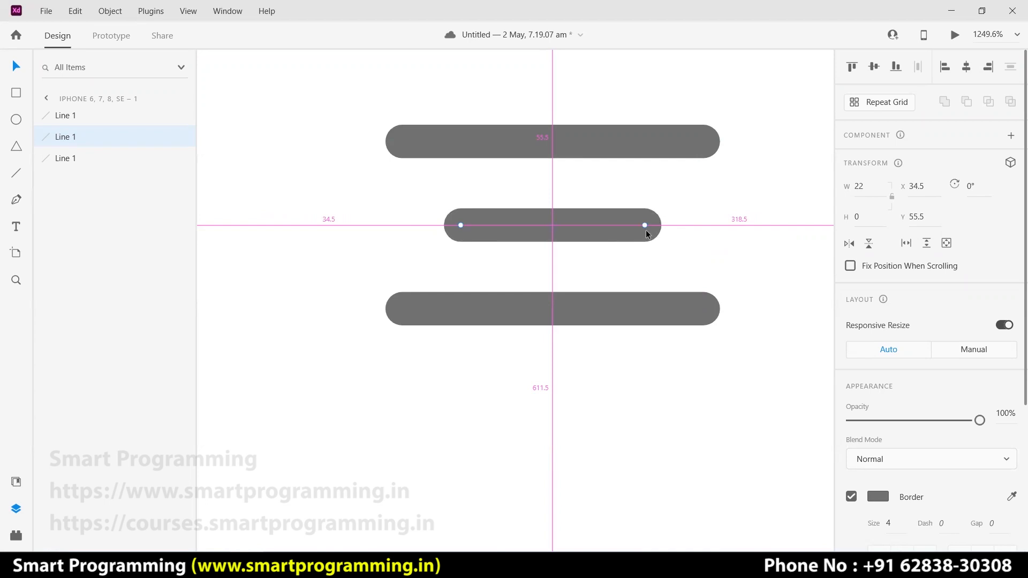
# - Group the three menu icon lines into one object
pyautogui.moveTo(660, 354); pyautogui.dragTo(520, 141)
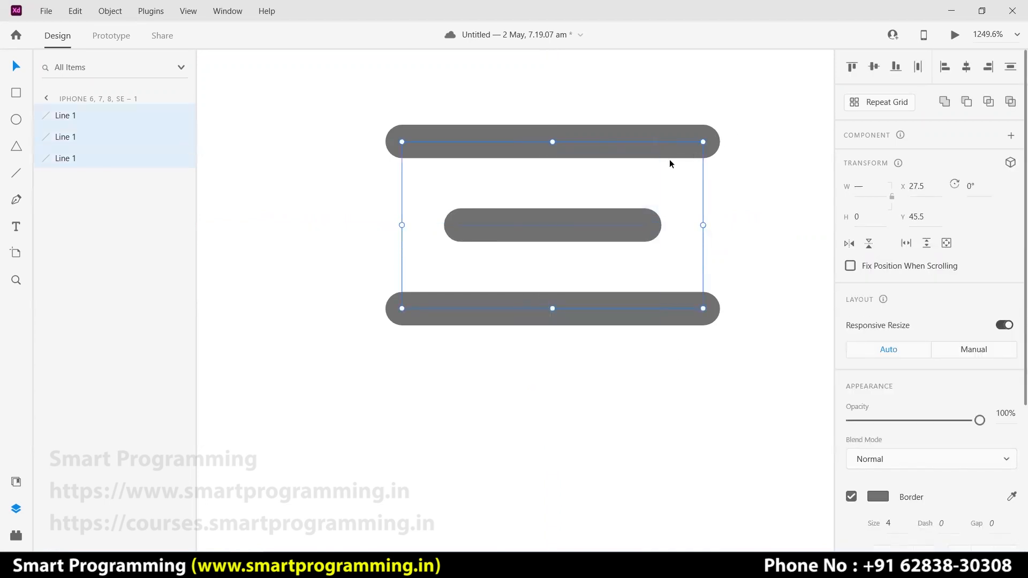
pyautogui.rightClick(583, 152)
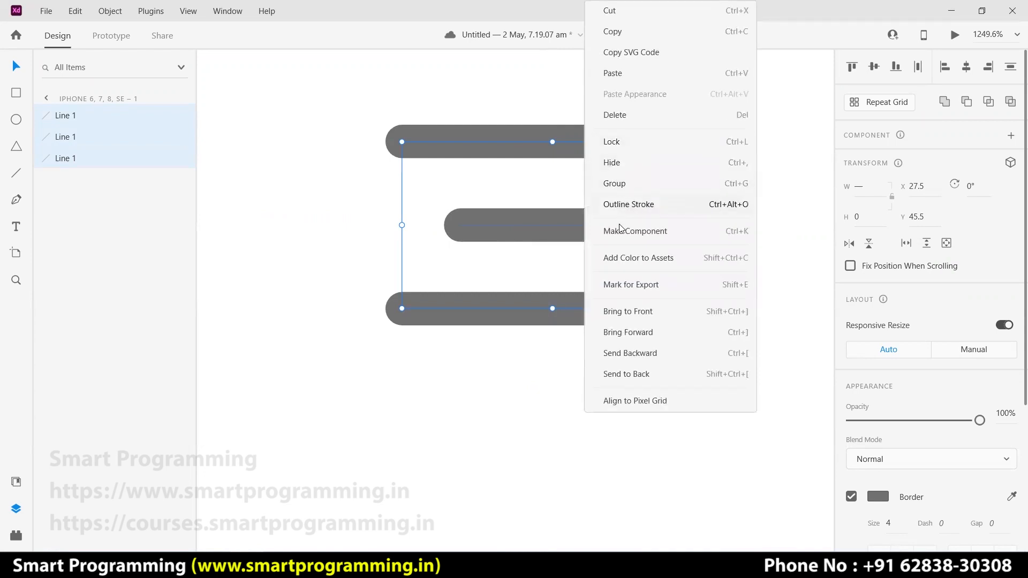
pyautogui.click(531, 355)
pyautogui.click(531, 352)
pyautogui.moveTo(525, 346); pyautogui.dragTo(580, 137)
pyautogui.rightClick(579, 134)
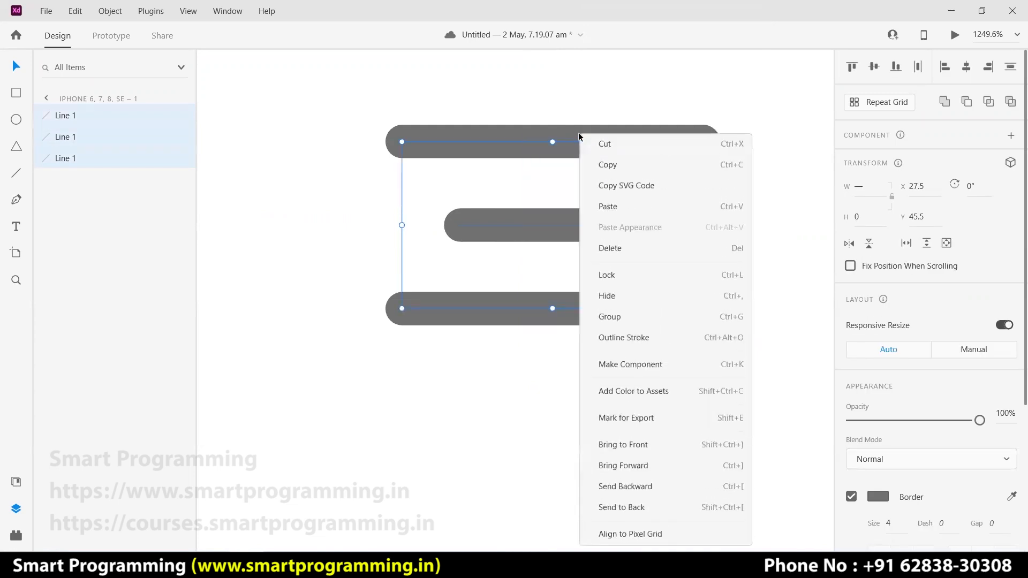
pyautogui.click(616, 316)
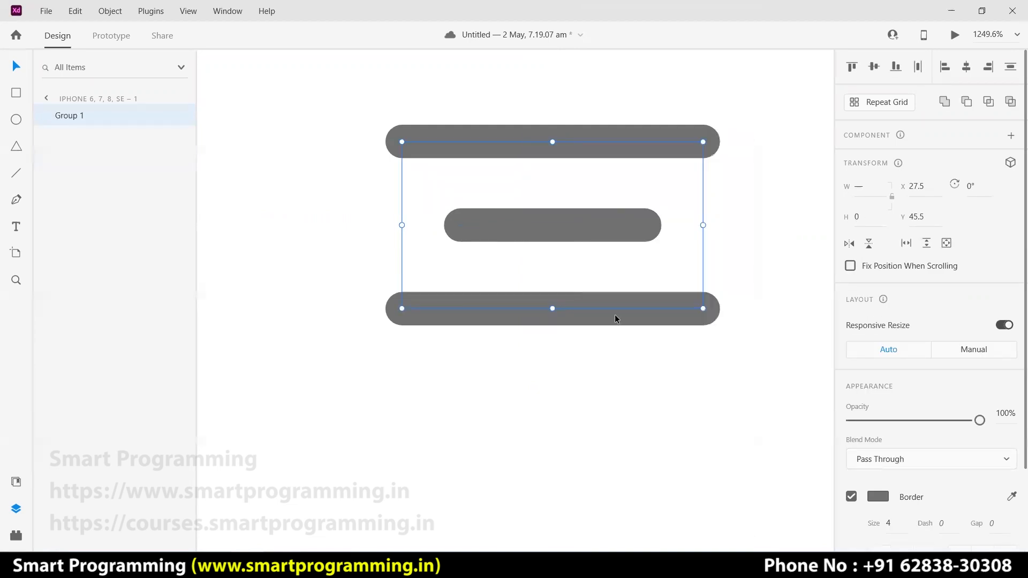
pyautogui.click(616, 397)
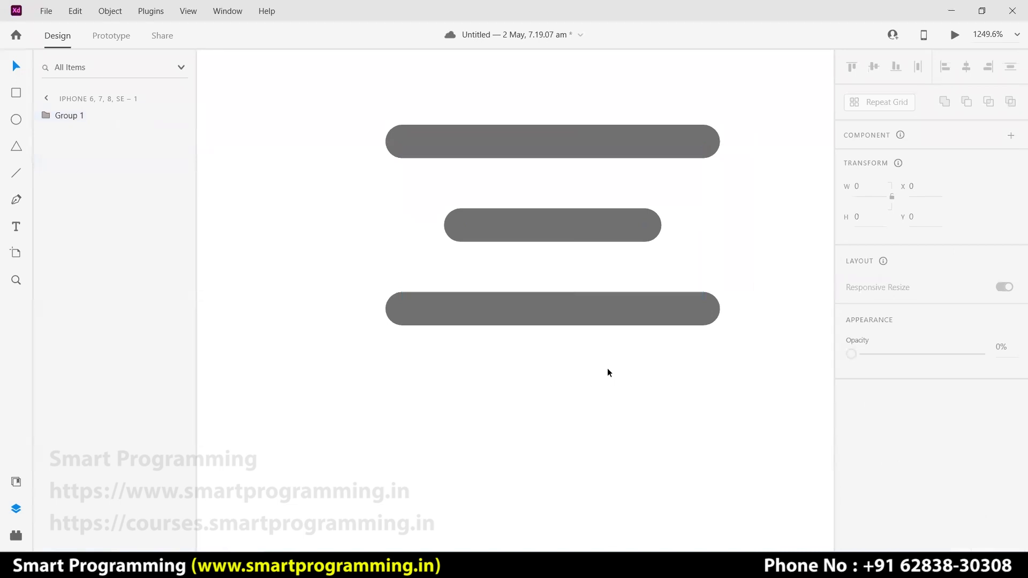
# - Move the grouped menu icon slightly down on the second artboard, to about X 28.5, Y 57.5
pyautogui.hotkey('ctrl', '0')
pyautogui.moveTo(561, 128)
pyautogui.mouseDown()
pyautogui.moveTo(580, 121)
pyautogui.moveTo(558, 113)
pyautogui.moveTo(564, 133)
pyautogui.mouseUp()
pyautogui.click(640, 199)
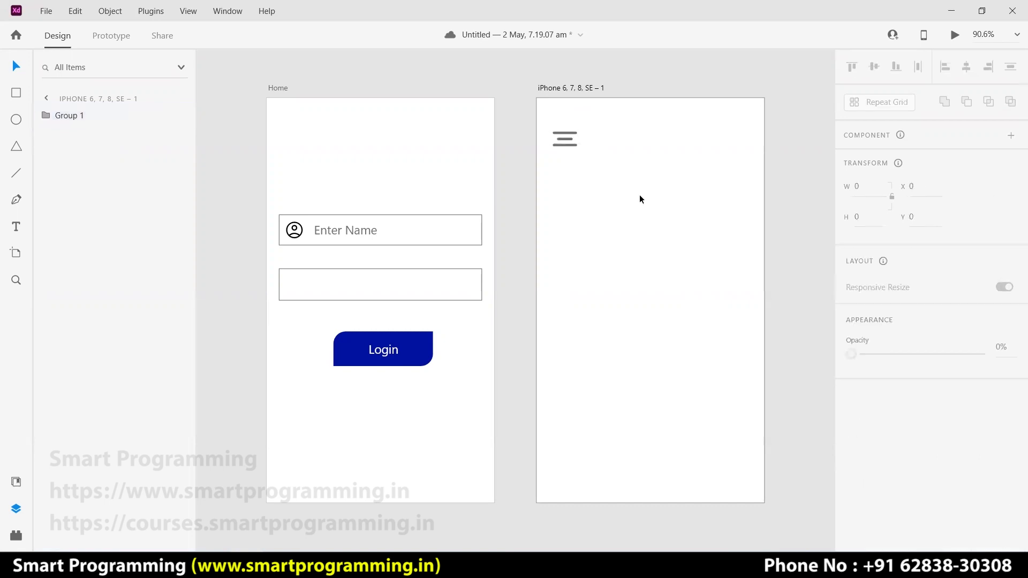
pyautogui.click(566, 146)
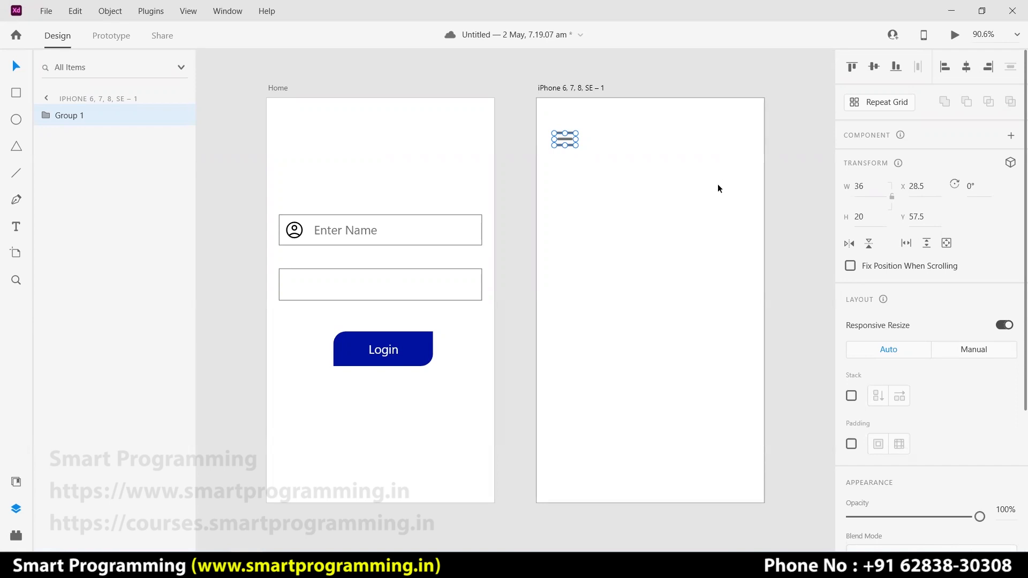
pyautogui.click(587, 160)
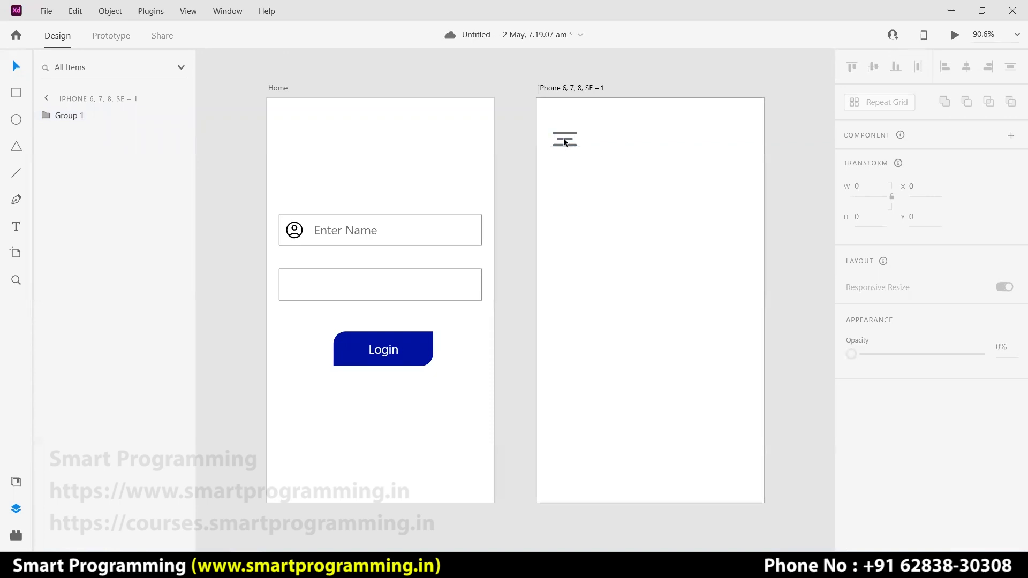
# - Add a third iPhone 6, 7, 8, SE artboard beside the artboard with the menu icon
pyautogui.scroll(10, 565, 137)
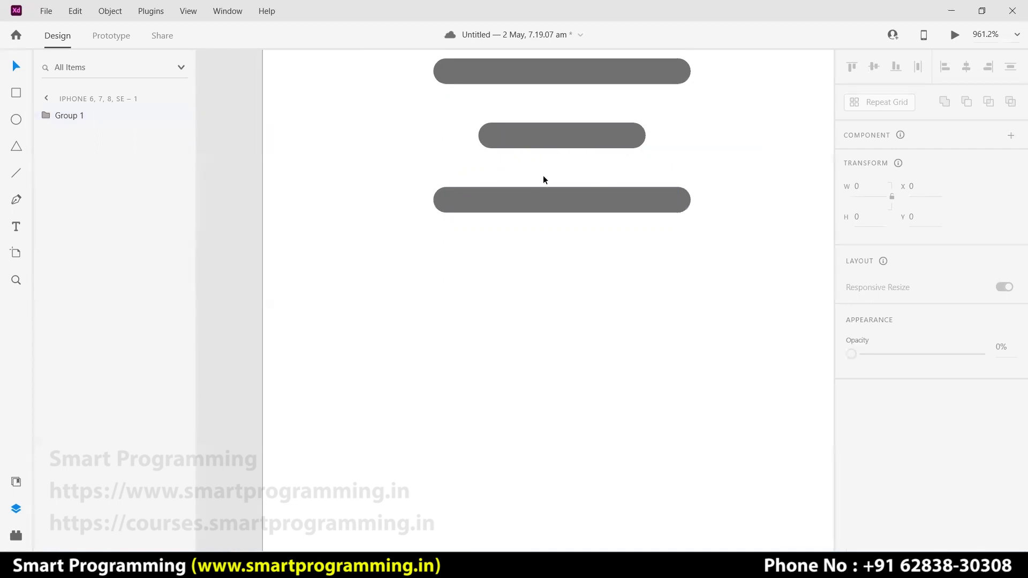
pyautogui.scroll(-12, 541, 182)
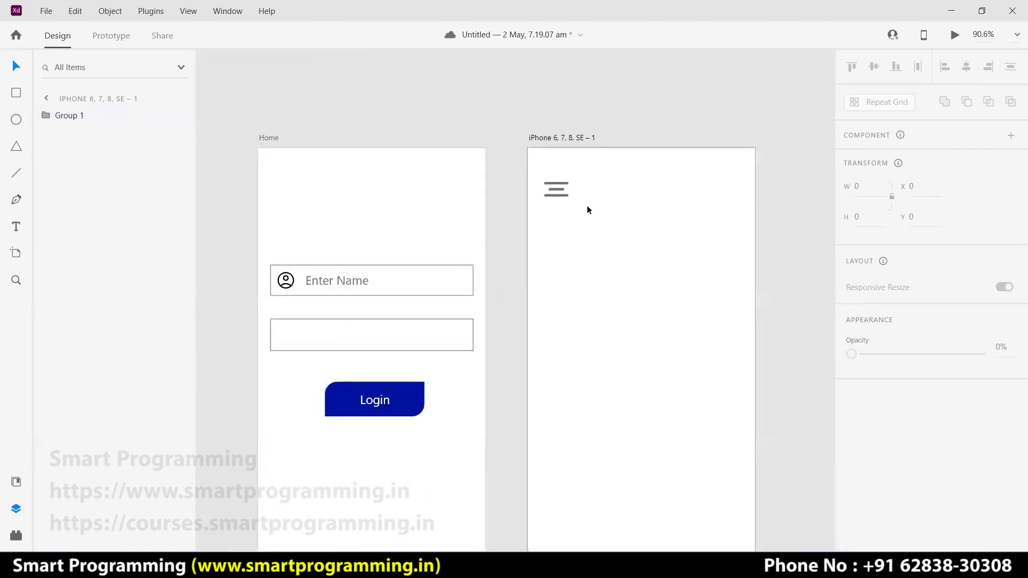
pyautogui.moveTo(730, 307); pyautogui.dragTo(563, 284)
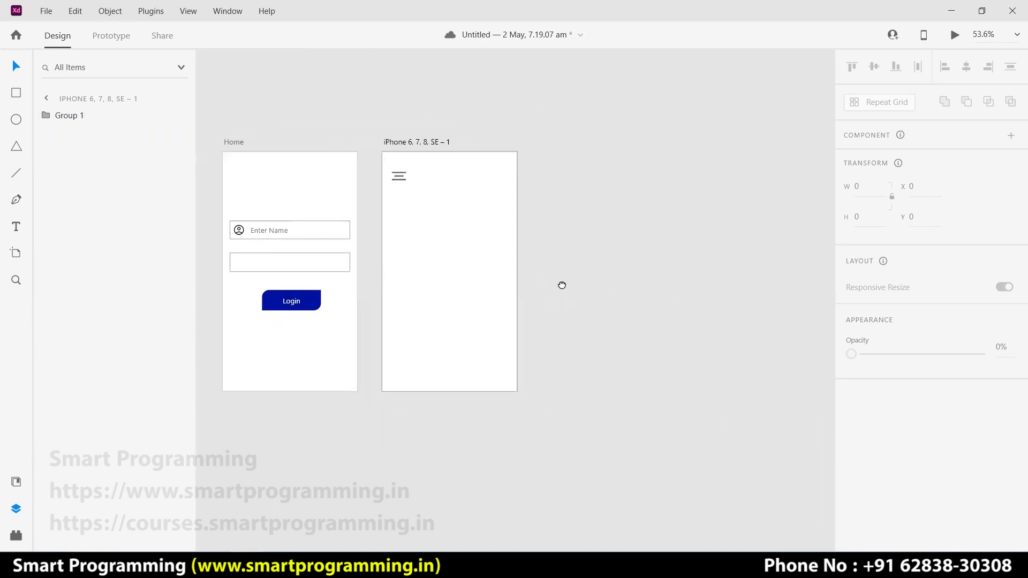
pyautogui.click(16, 254)
pyautogui.click(562, 236)
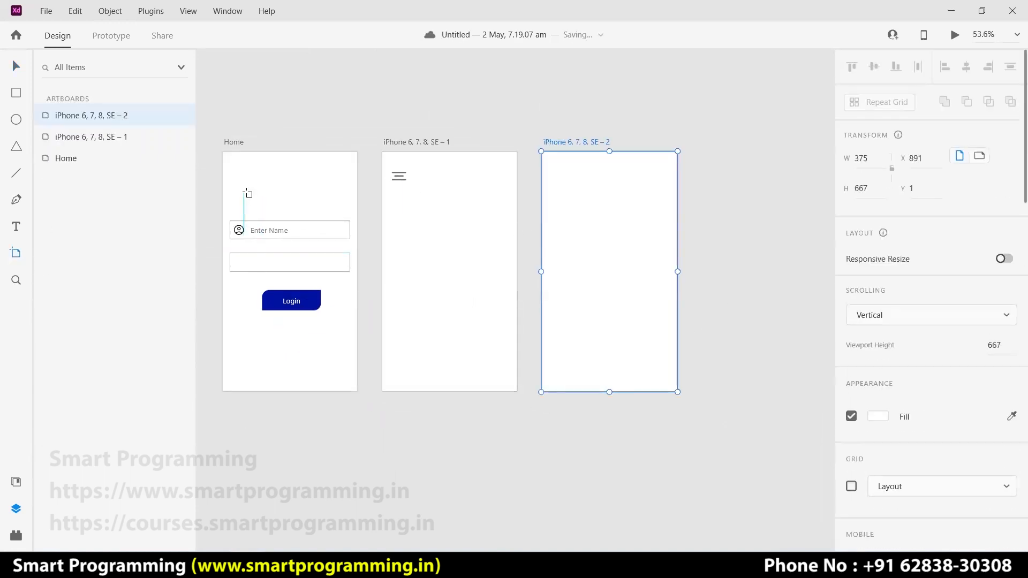
# - Draw a rectangle about 313 by 141 in the upper part of the third artboard, at about X 30, Y 100
pyautogui.click(16, 92)
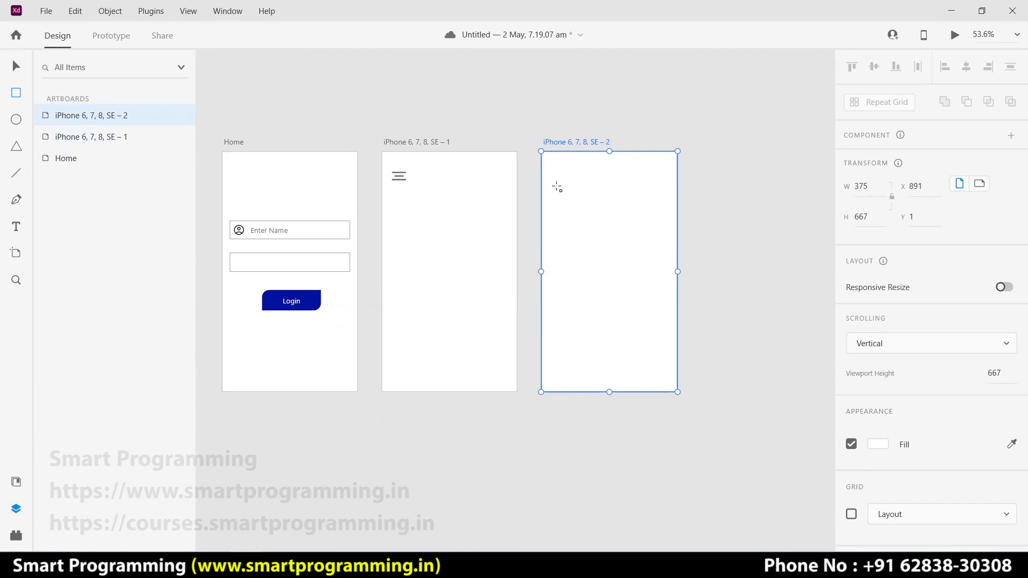
pyautogui.moveTo(553, 188); pyautogui.dragTo(665, 238)
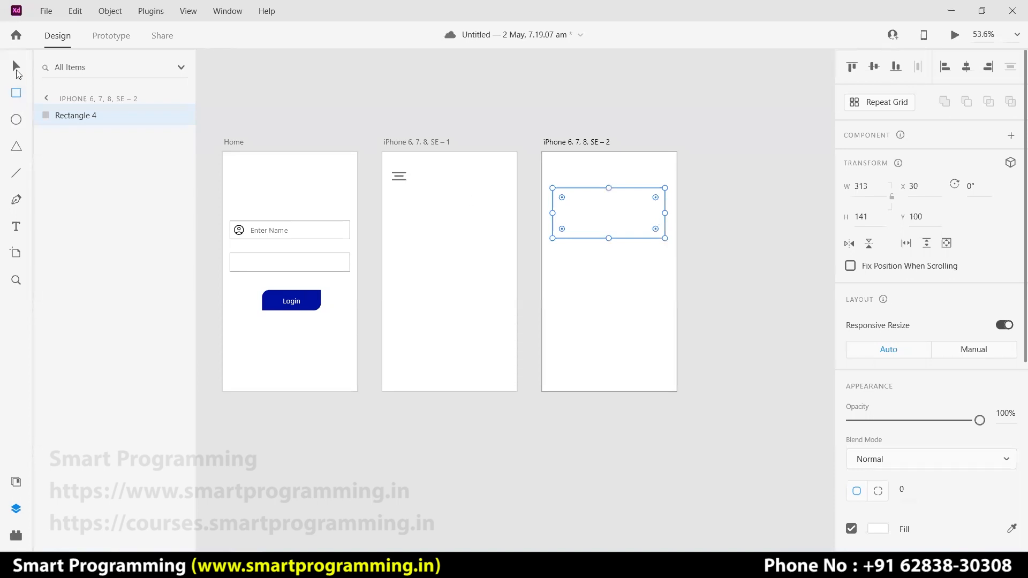
pyautogui.click(631, 302)
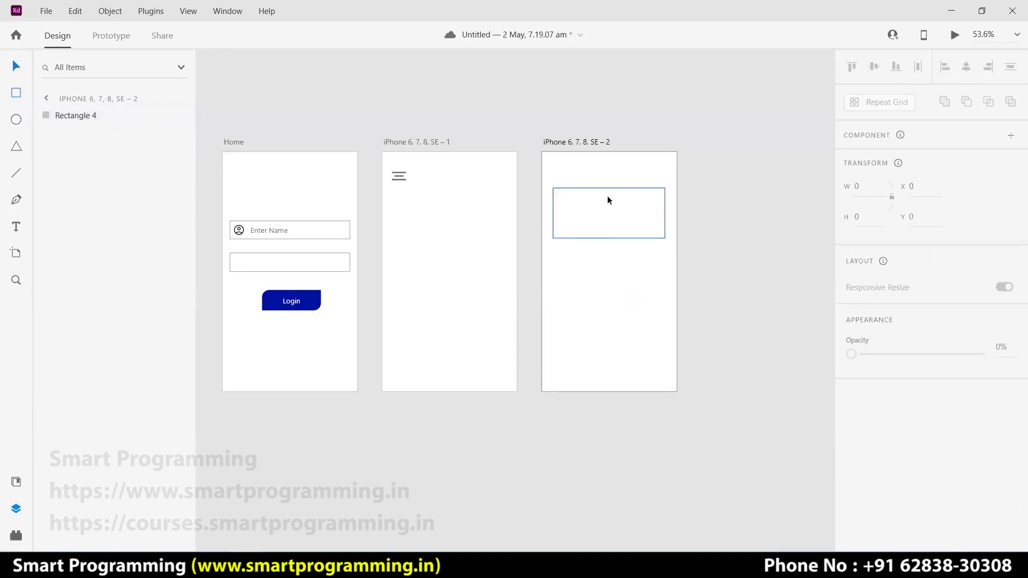
pyautogui.click(599, 232)
# - Draw a circle about 96 across below the rectangle on the third artboard, at about X 117, Y 334
pyautogui.click(16, 120)
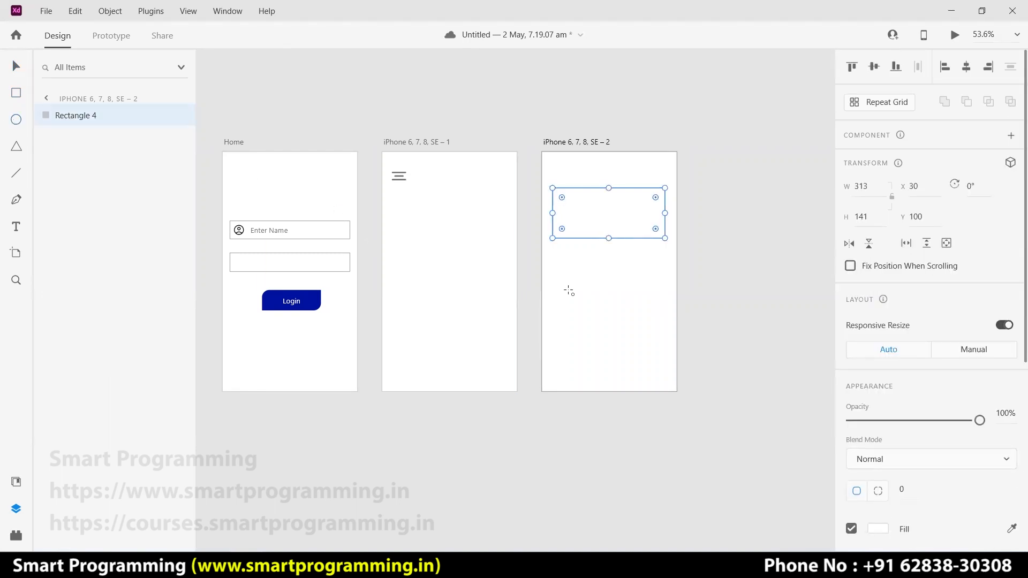
pyautogui.moveTo(585, 273); pyautogui.dragTo(620, 308)
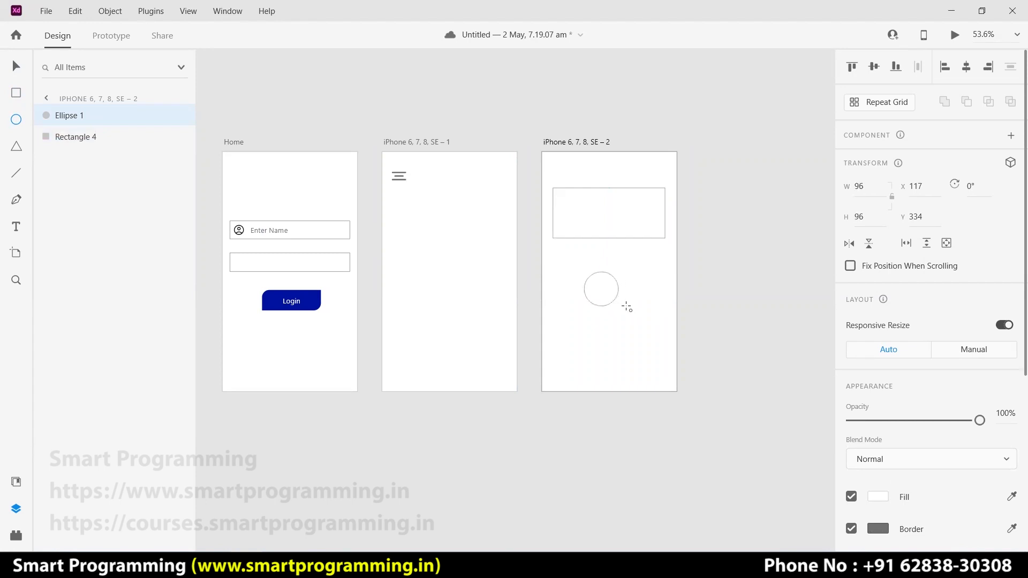
pyautogui.press('v')
pyautogui.scroll(5, 629, 271)
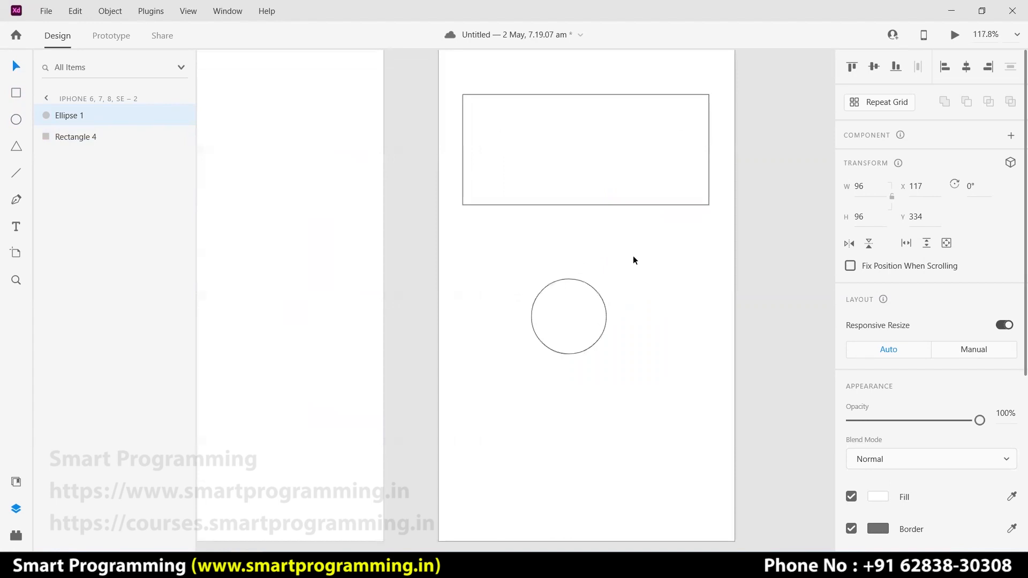
pyautogui.click(747, 232)
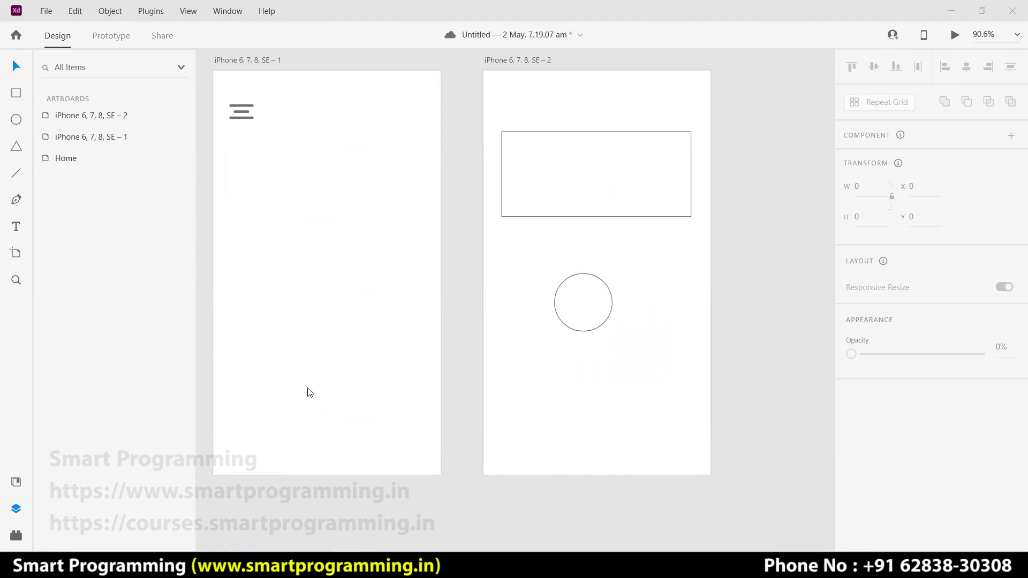
# - Switch to the Firefox browser, run a Google image search for "nature images" and open the mossy wooden bridge photo
pyautogui.hotkey('alt', 'Tab')
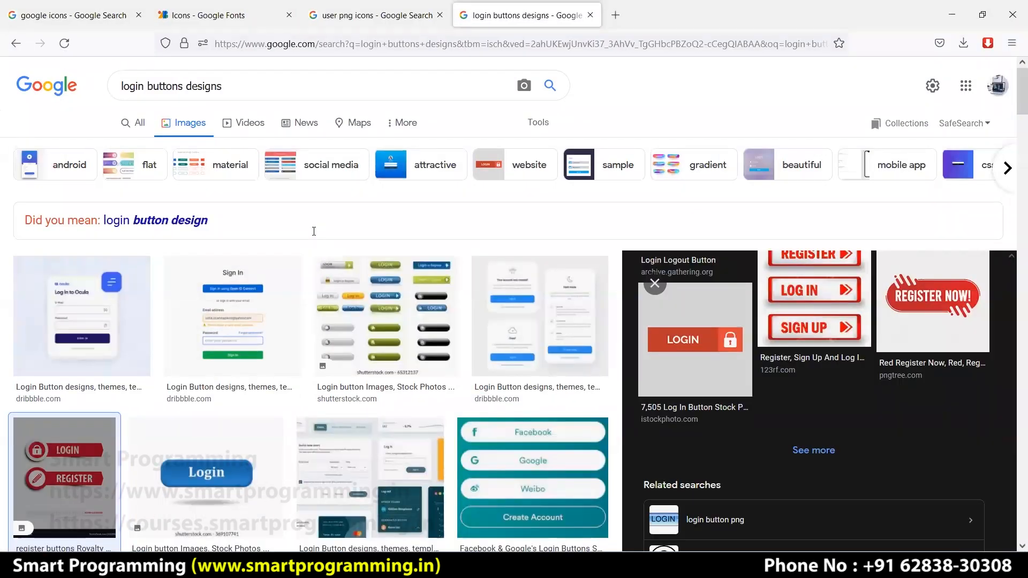
pyautogui.hotkey('ctrl', 't')
pyautogui.write('nature images')
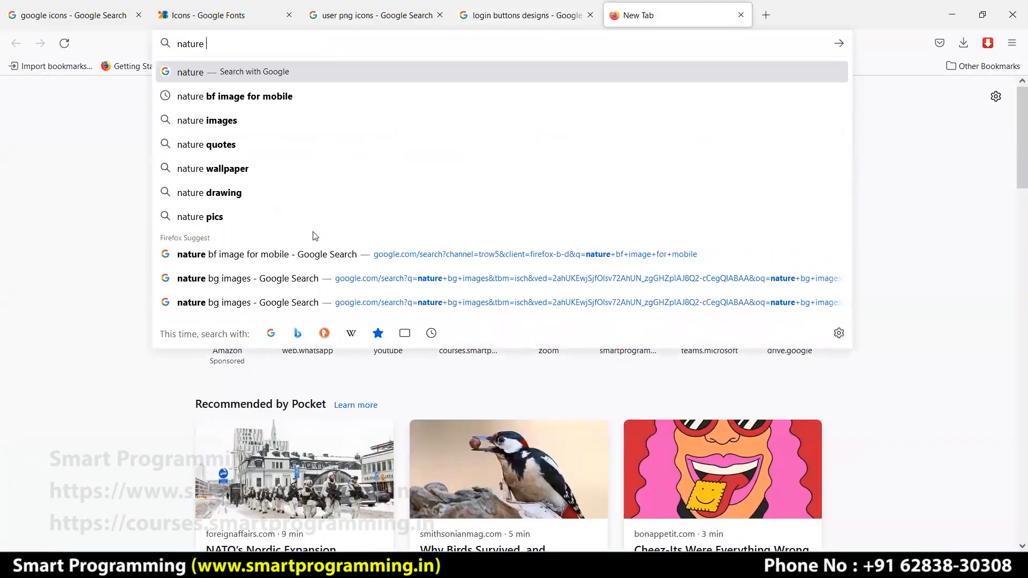
pyautogui.press('Return')
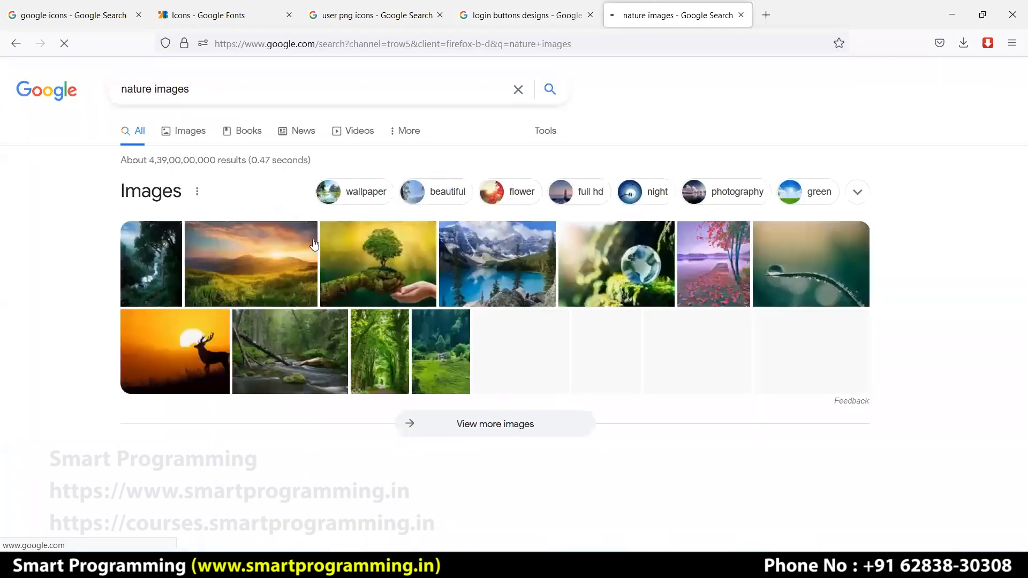
pyautogui.click(191, 130)
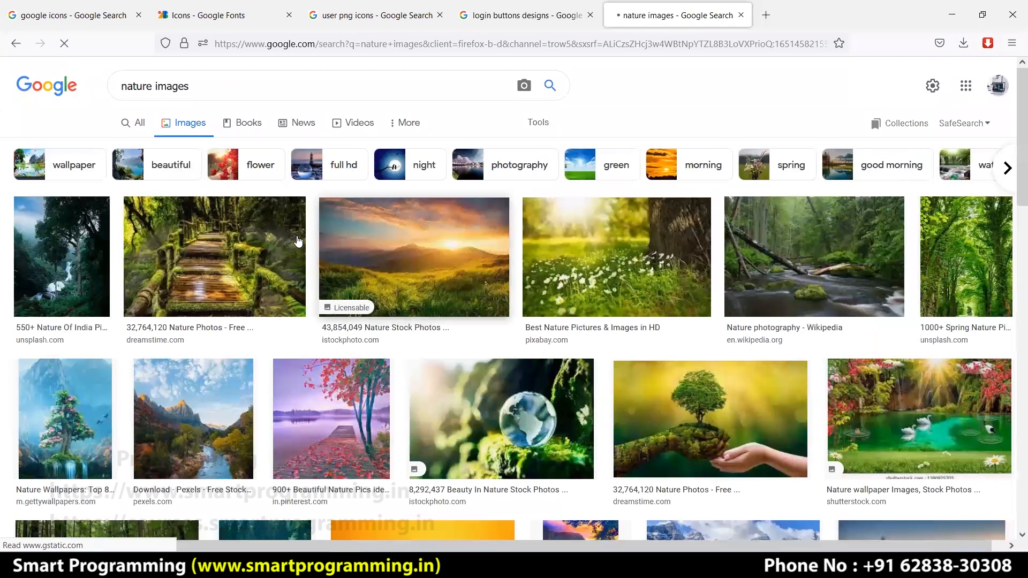
pyautogui.click(298, 242)
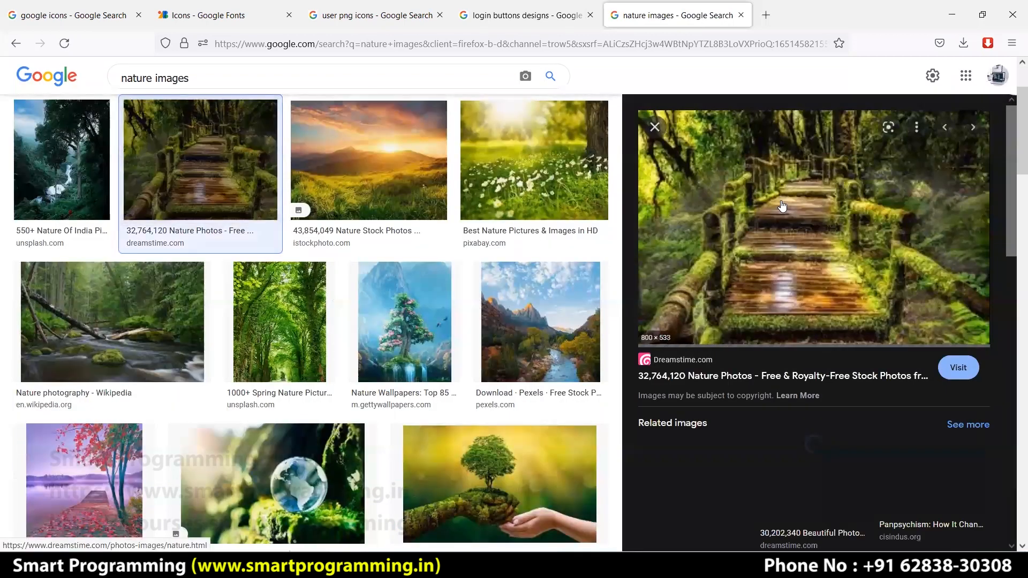
# - Save the bridge photo to the Desktop as a JPEG named nature and place it on the Adobe XD pasteboard beside the third artboard
pyautogui.rightClick(783, 204)
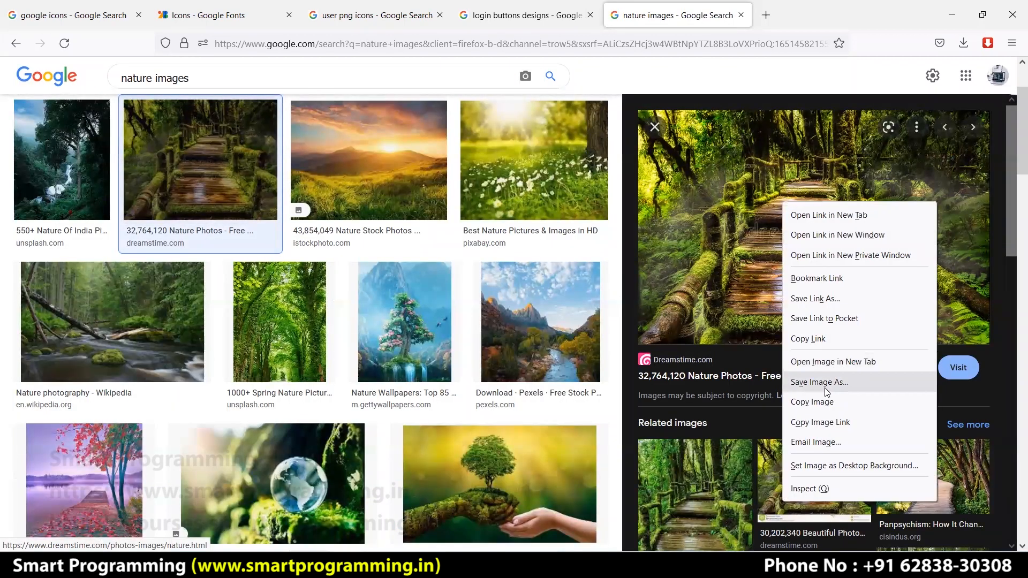
pyautogui.click(831, 381)
pyautogui.write('nature')
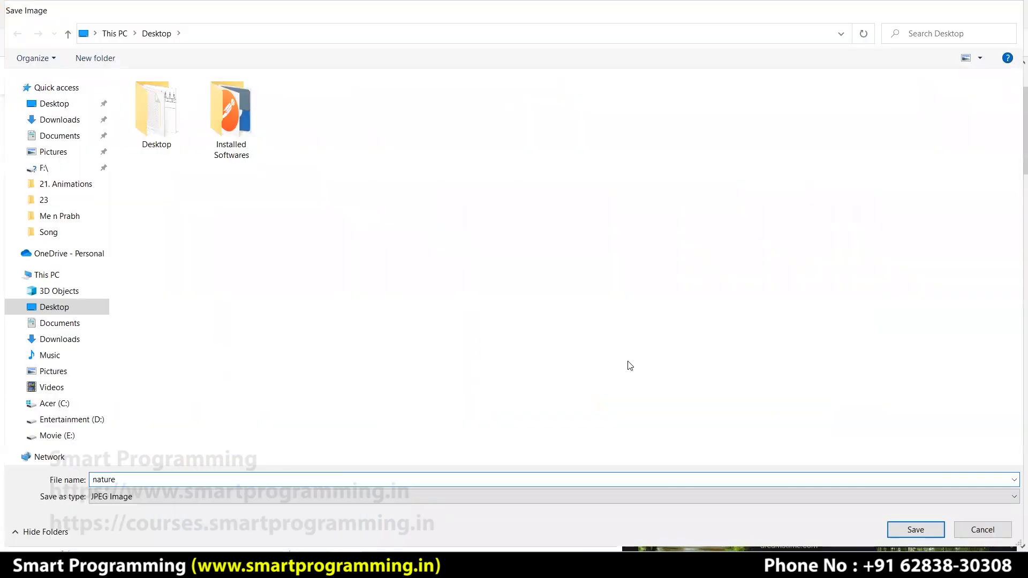
pyautogui.press('Return')
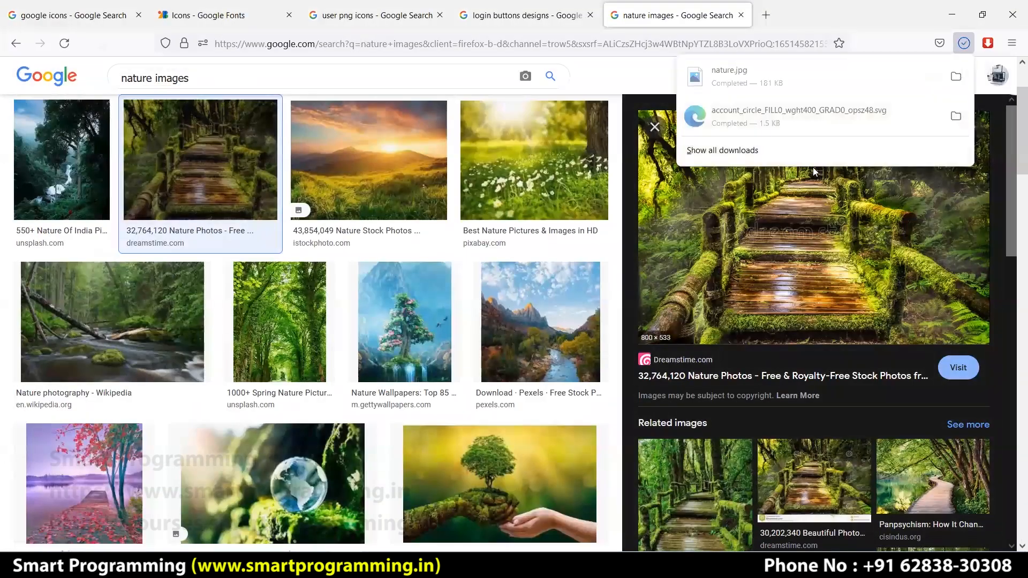
pyautogui.moveTo(723, 81); pyautogui.dragTo(769, 331)
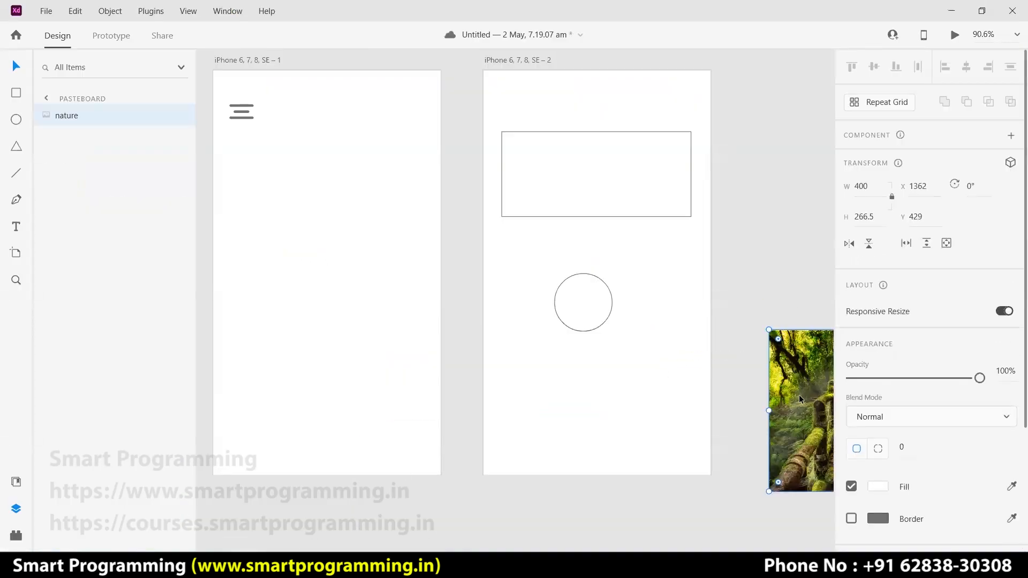
# - Move the nature photo over the rectangle on the third artboard and send it backward behind the circle and rectangle
pyautogui.moveTo(727, 348); pyautogui.dragTo(529, 214)
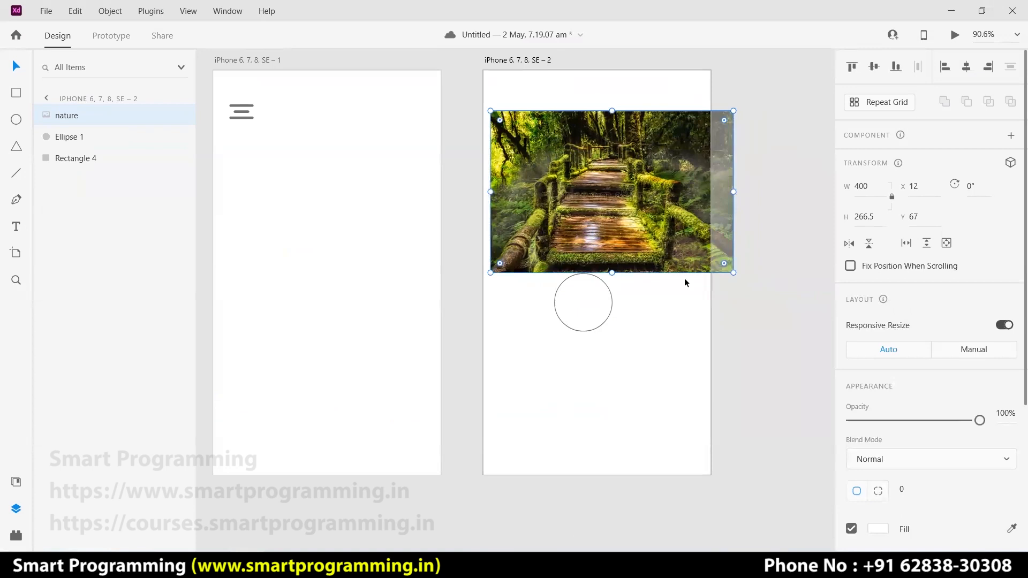
pyautogui.click(674, 298)
pyautogui.click(637, 188)
pyautogui.rightClick(619, 173)
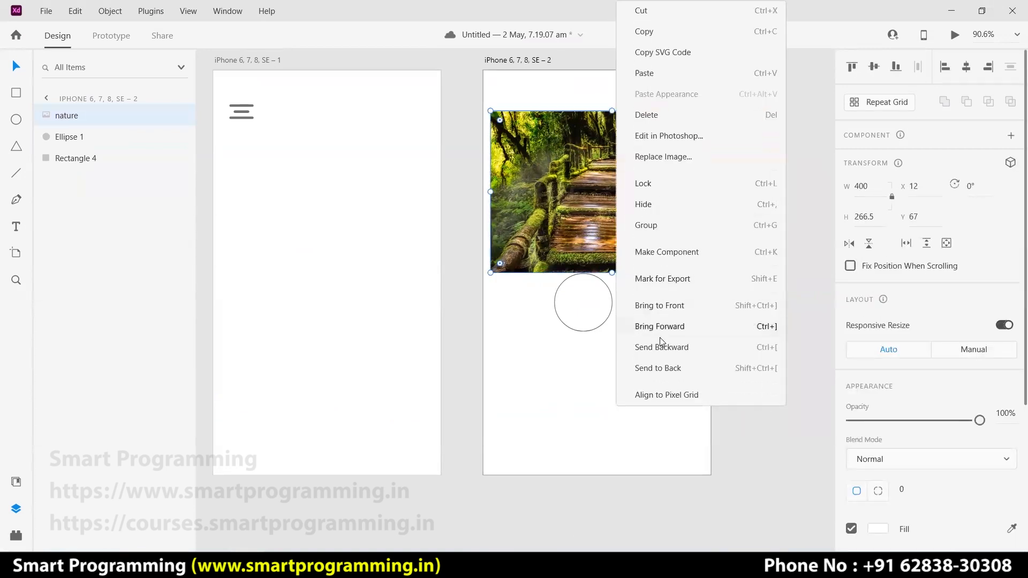
pyautogui.click(662, 346)
pyautogui.click(642, 316)
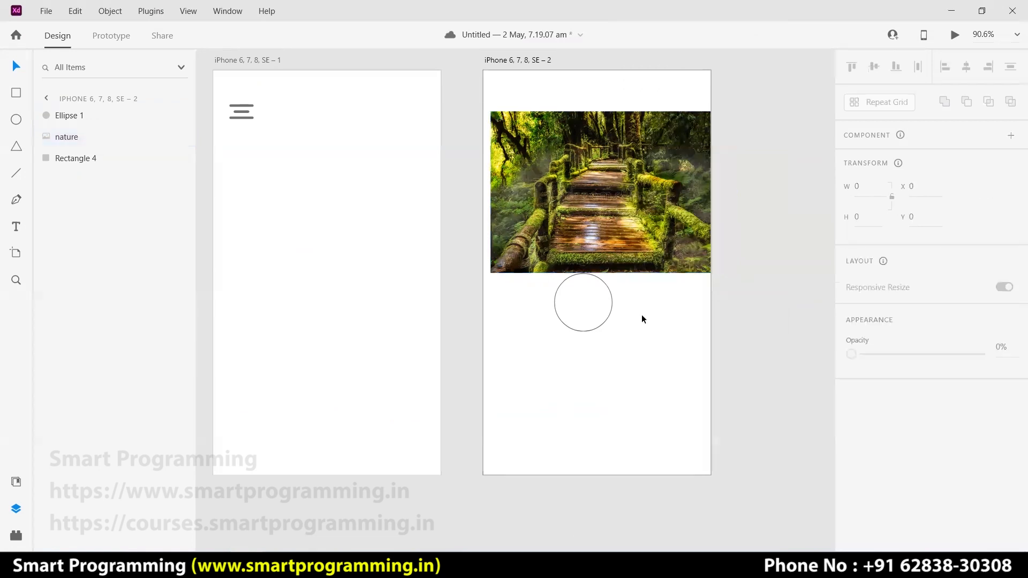
pyautogui.click(632, 202)
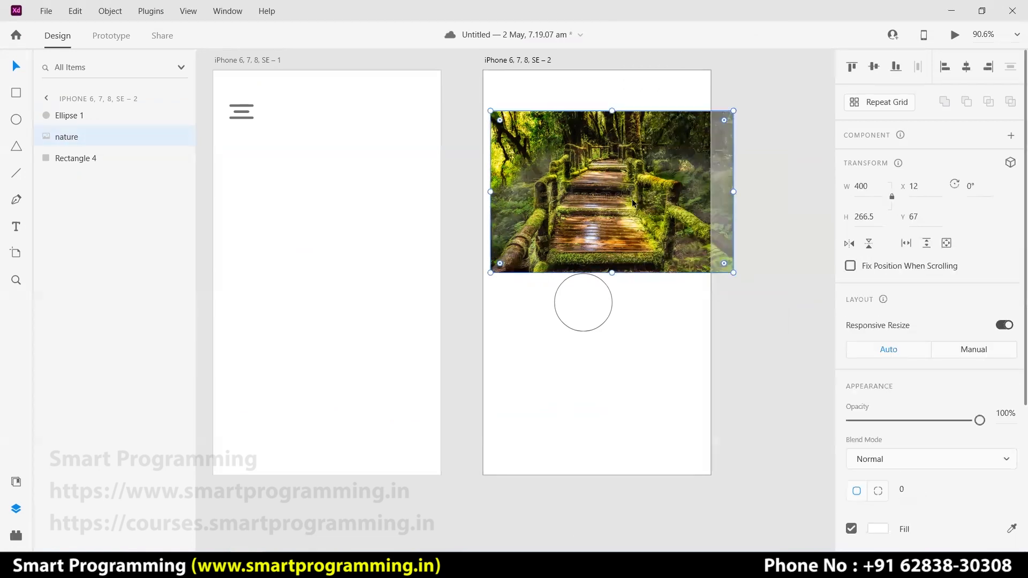
pyautogui.rightClick(613, 170)
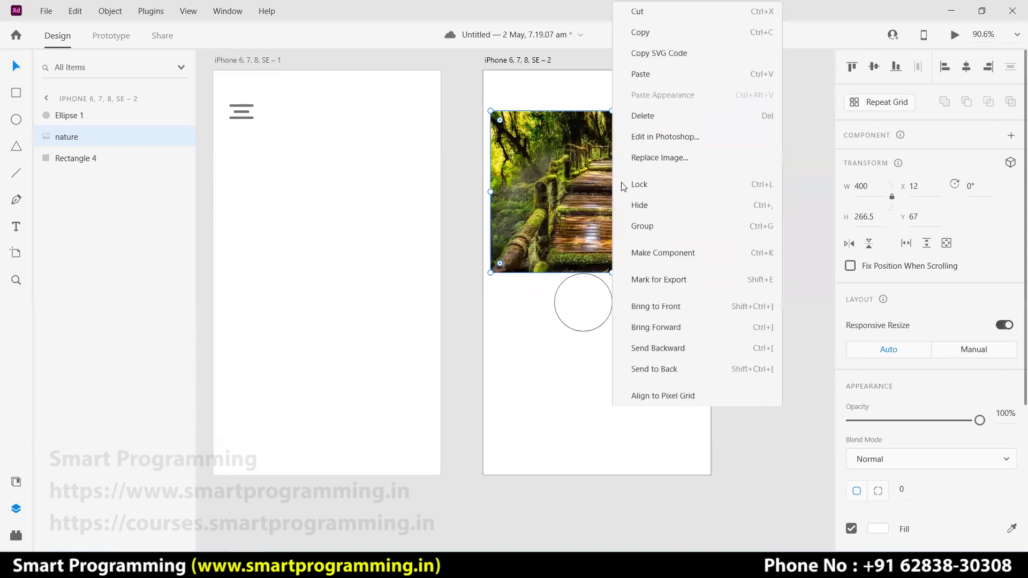
pyautogui.click(662, 352)
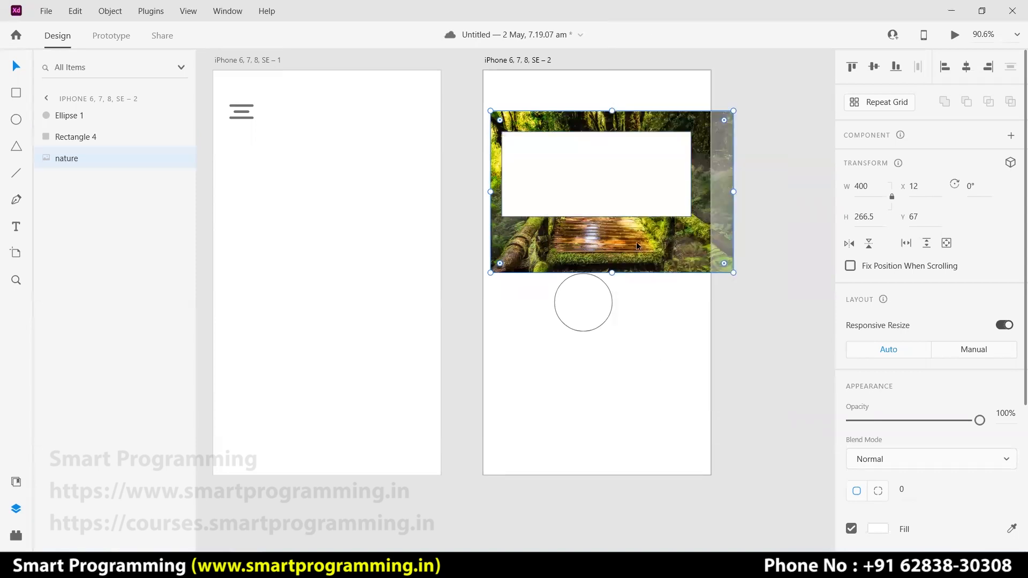
# - Align the photo's upper-left corner with the rectangle at X 30, Y 100 and scale it proportionally to 313 wide
pyautogui.click(633, 184)
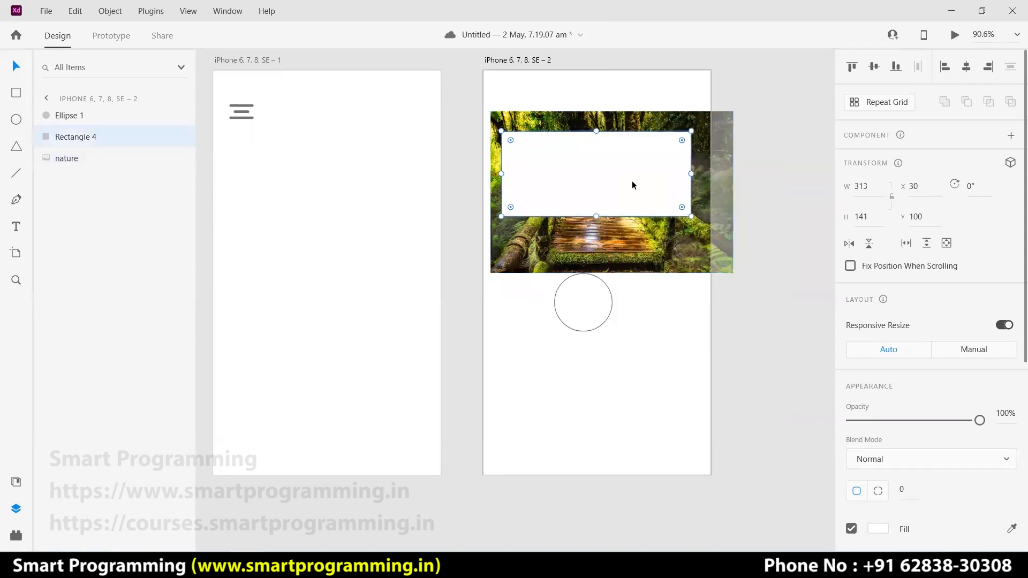
pyautogui.click(581, 118)
pyautogui.moveTo(490, 111)
pyautogui.mouseDown()
pyautogui.moveTo(508, 123)
pyautogui.moveTo(492, 127)
pyautogui.mouseUp()
pyautogui.moveTo(671, 251); pyautogui.dragTo(662, 252)
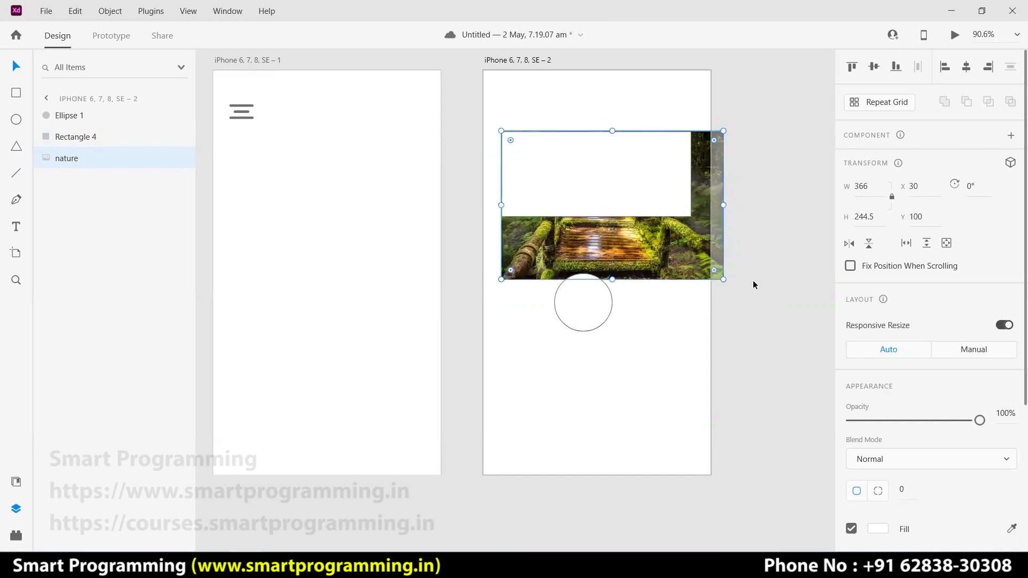
pyautogui.moveTo(720, 276); pyautogui.dragTo(697, 258)
pyautogui.click(745, 263)
pyautogui.click(636, 239)
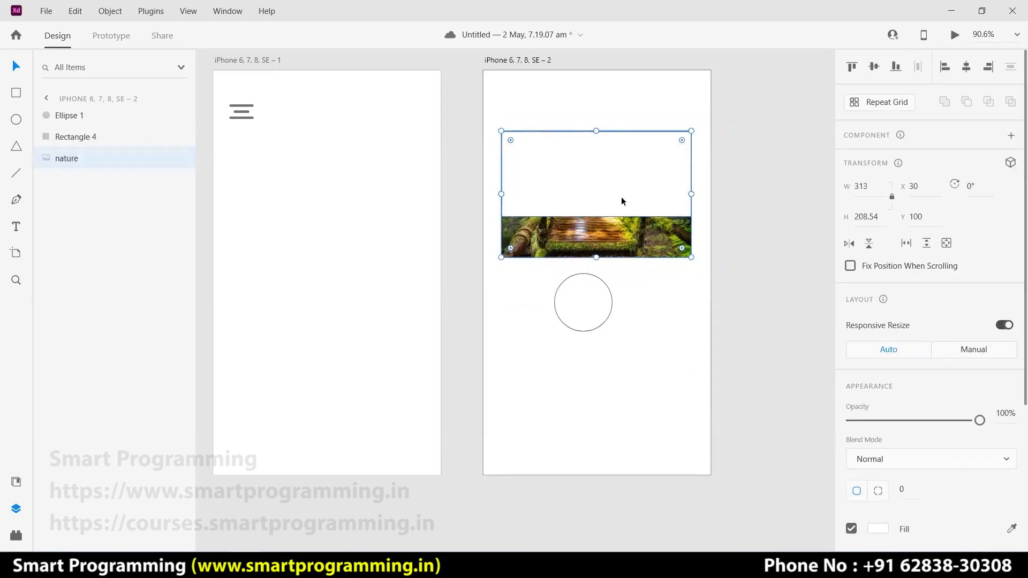
pyautogui.click(631, 207)
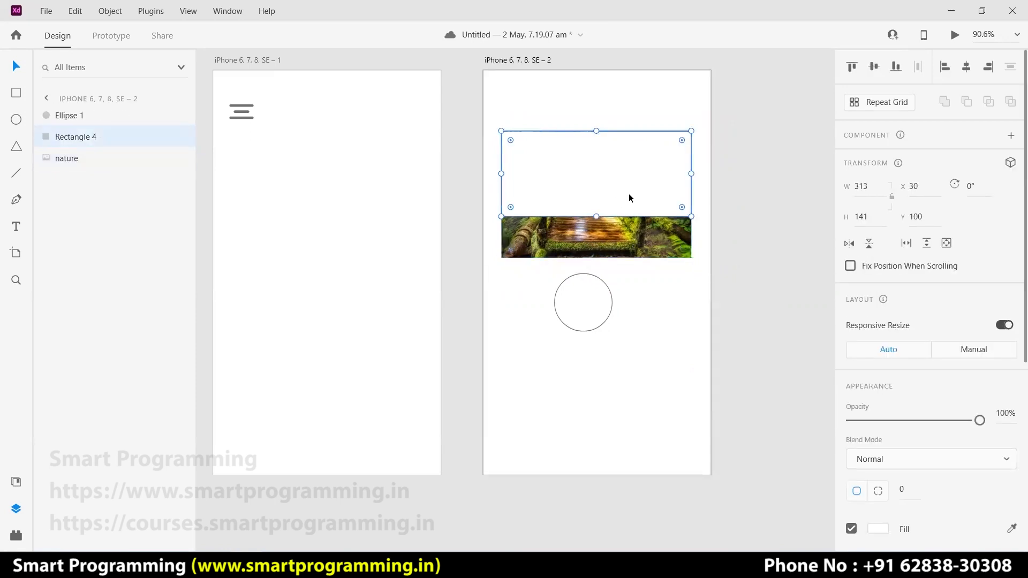
pyautogui.click(644, 240)
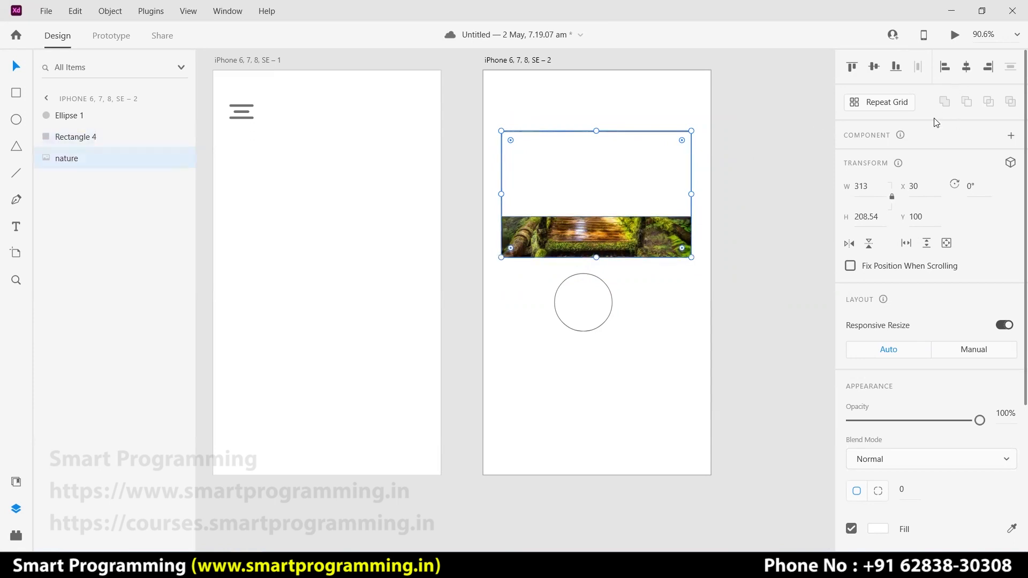
pyautogui.click(699, 227)
pyautogui.moveTo(703, 185); pyautogui.dragTo(652, 244)
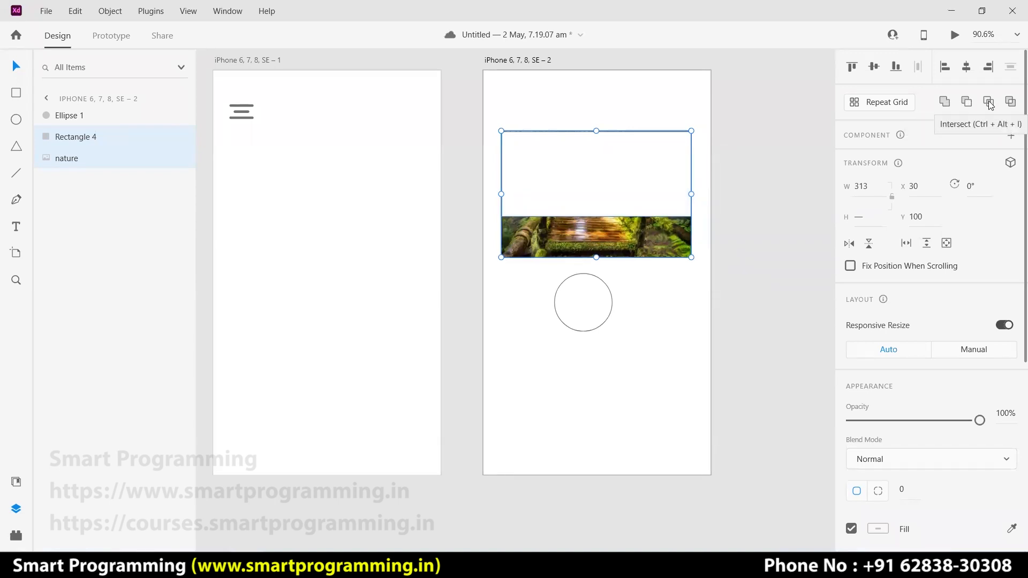
pyautogui.rightClick(594, 175)
pyautogui.click(546, 346)
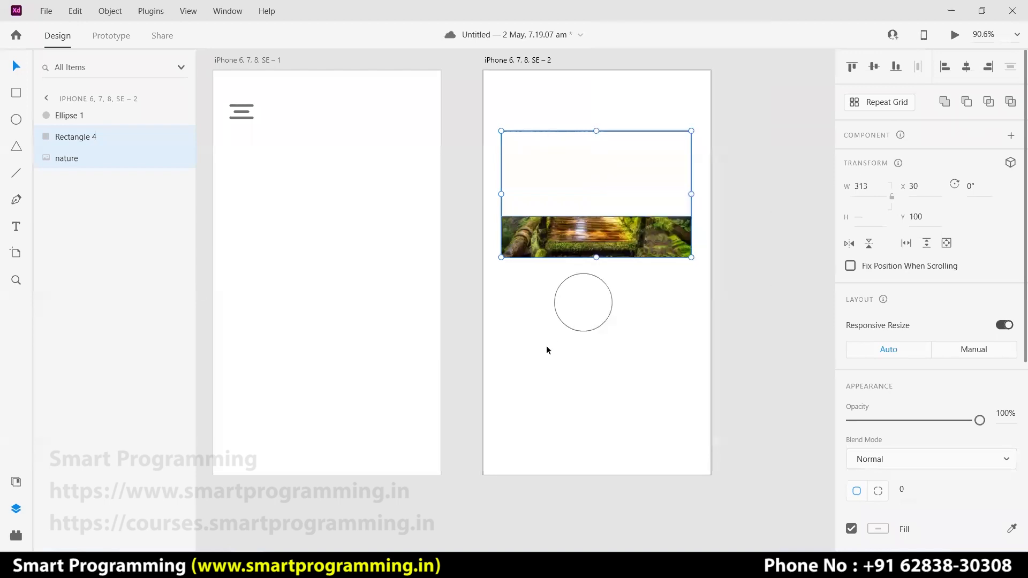
pyautogui.click(714, 324)
# - Send the rectangle backward so that it lies behind the nature photo
pyautogui.click(610, 170)
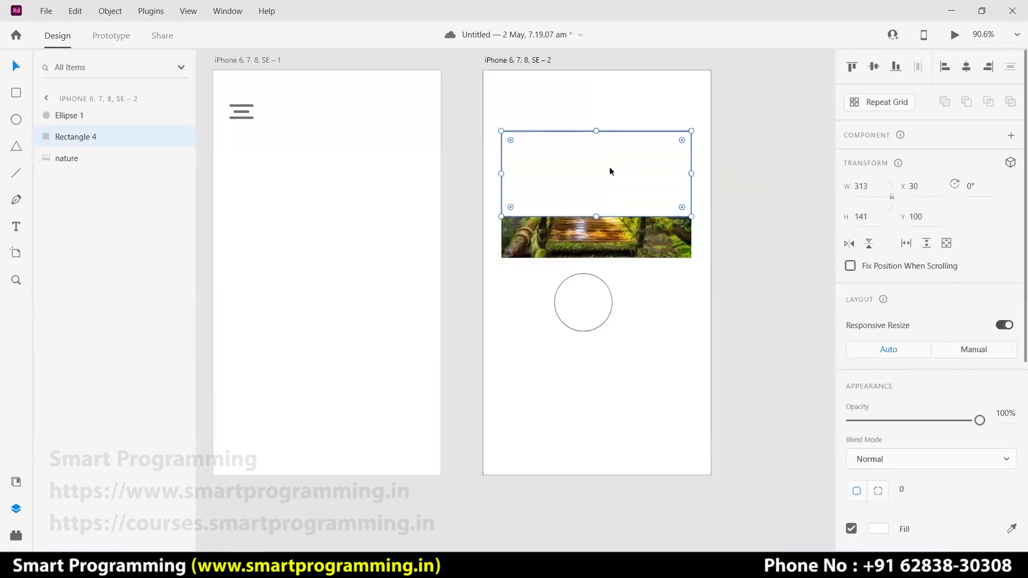
pyautogui.rightClick(610, 170)
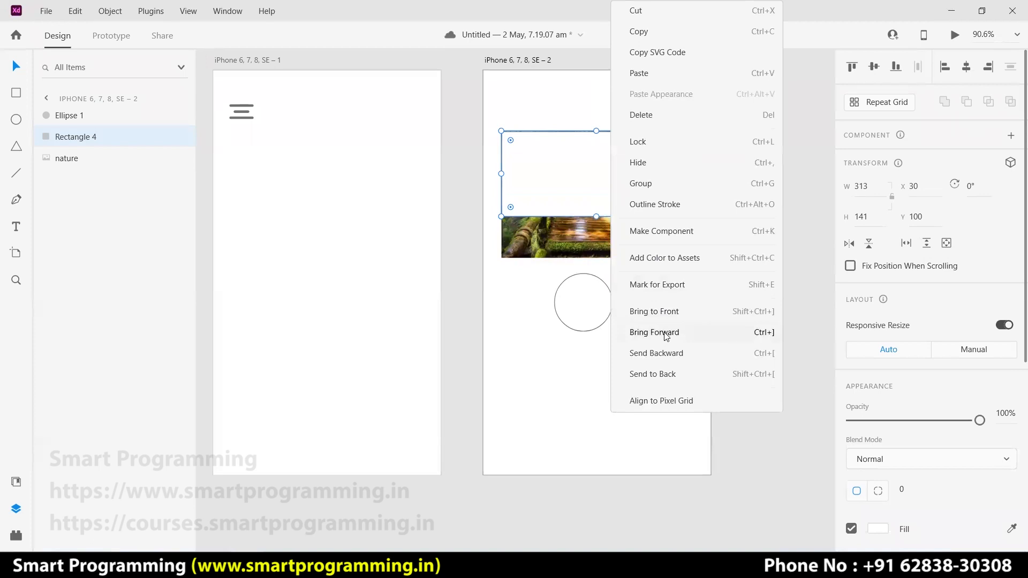
pyautogui.click(667, 355)
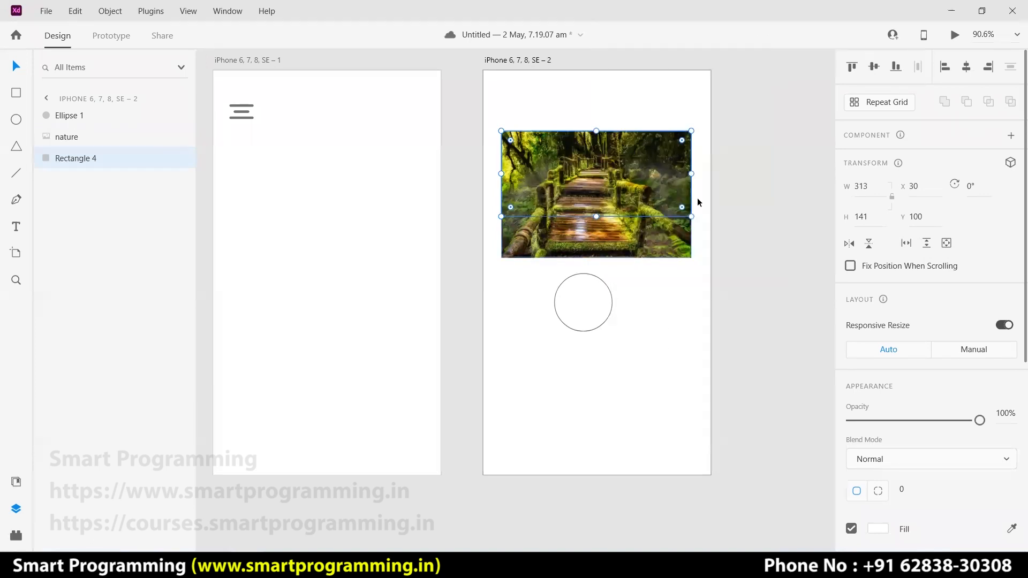
pyautogui.click(690, 279)
# - Try the Subtract, Intersect and Add boolean operations on the photo and rectangle, undoing each one
pyautogui.moveTo(703, 172); pyautogui.dragTo(656, 233)
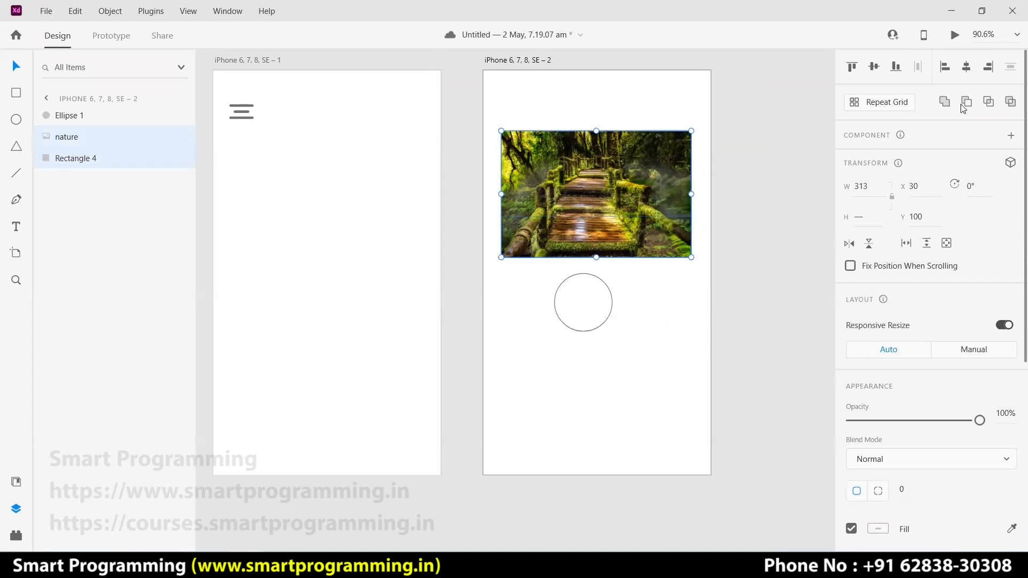
pyautogui.click(966, 103)
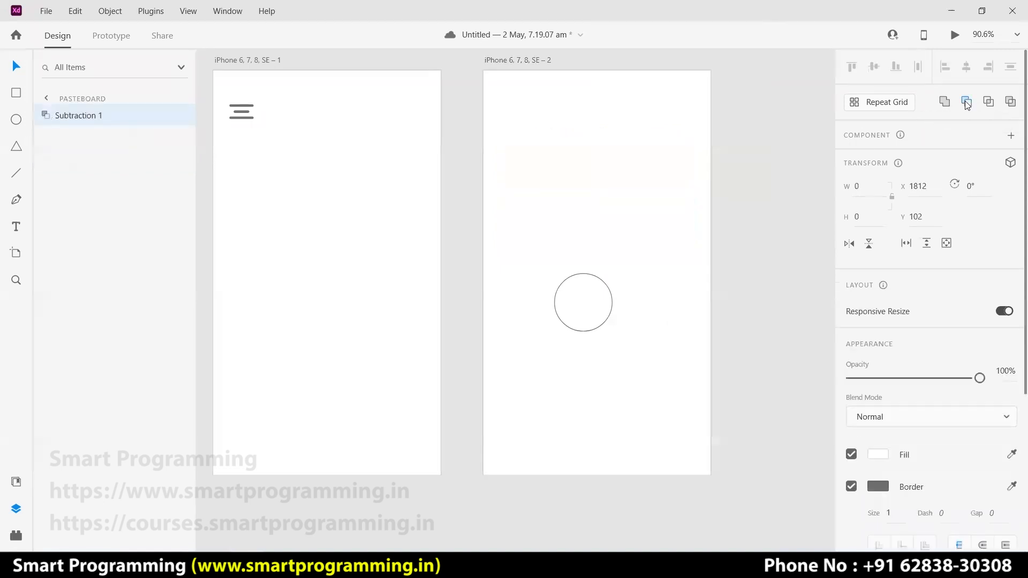
pyautogui.hotkey('ctrl', 'z')
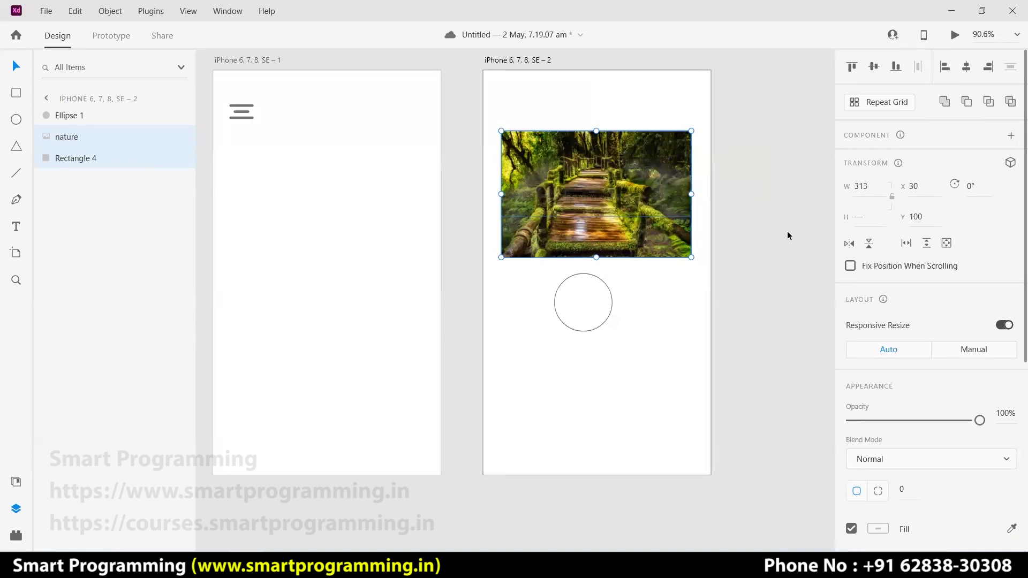
pyautogui.click(989, 103)
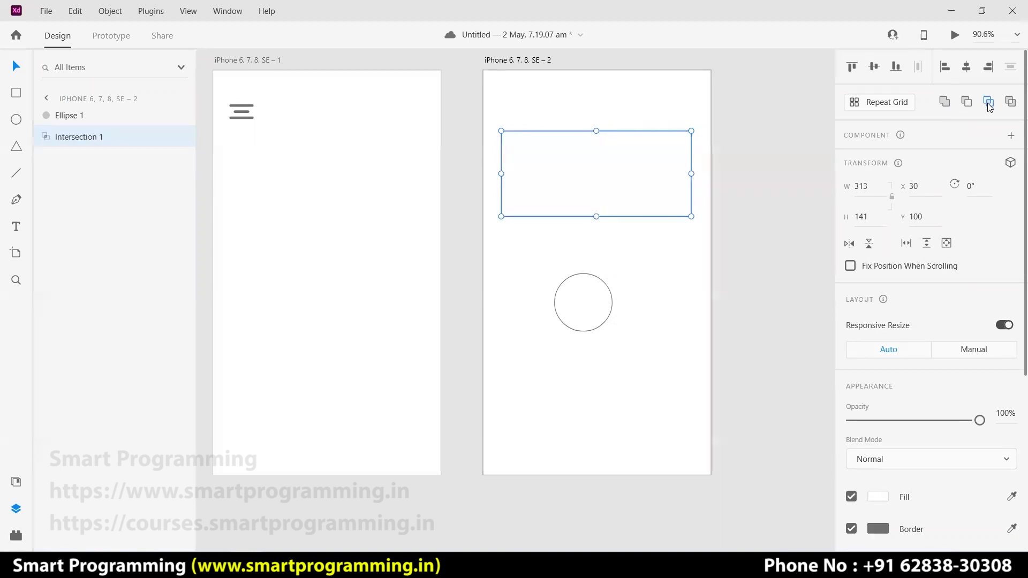
pyautogui.hotkey('ctrl', 'z')
pyautogui.click(945, 102)
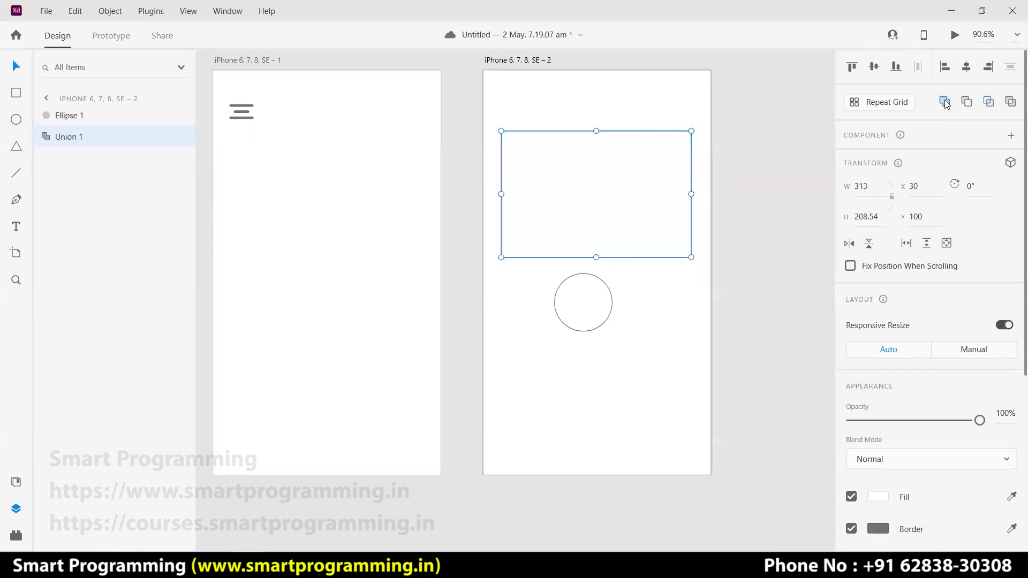
pyautogui.hotkey('ctrl', 'z')
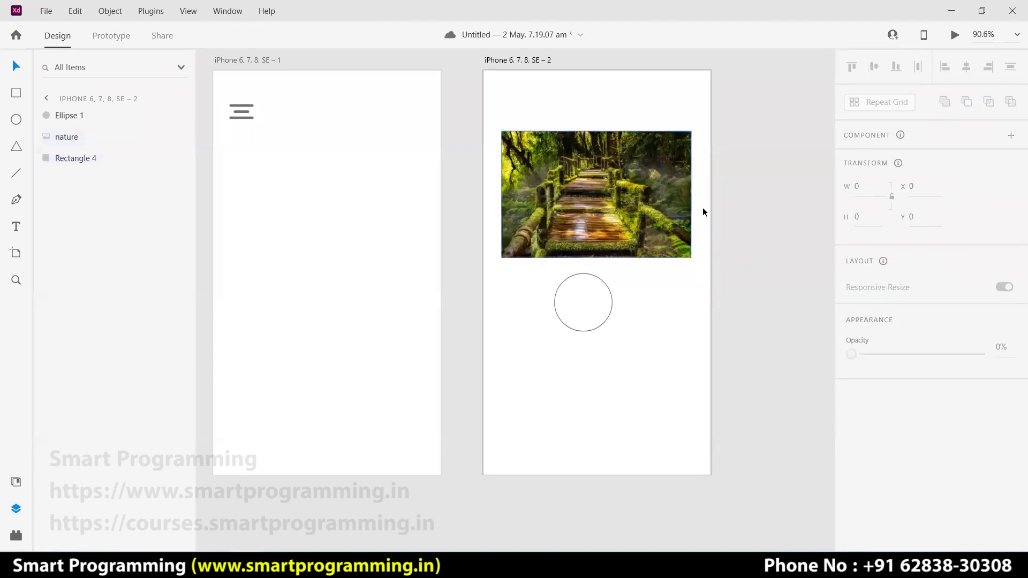
# - Select the photo and the rectangle together and apply Mask with Shape
pyautogui.moveTo(705, 160); pyautogui.dragTo(646, 215)
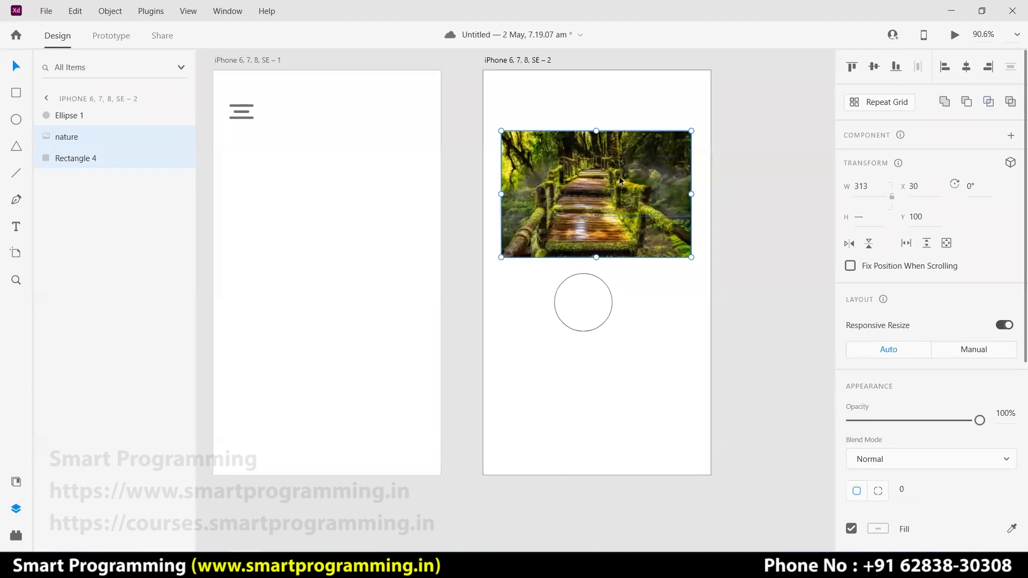
pyautogui.rightClick(621, 182)
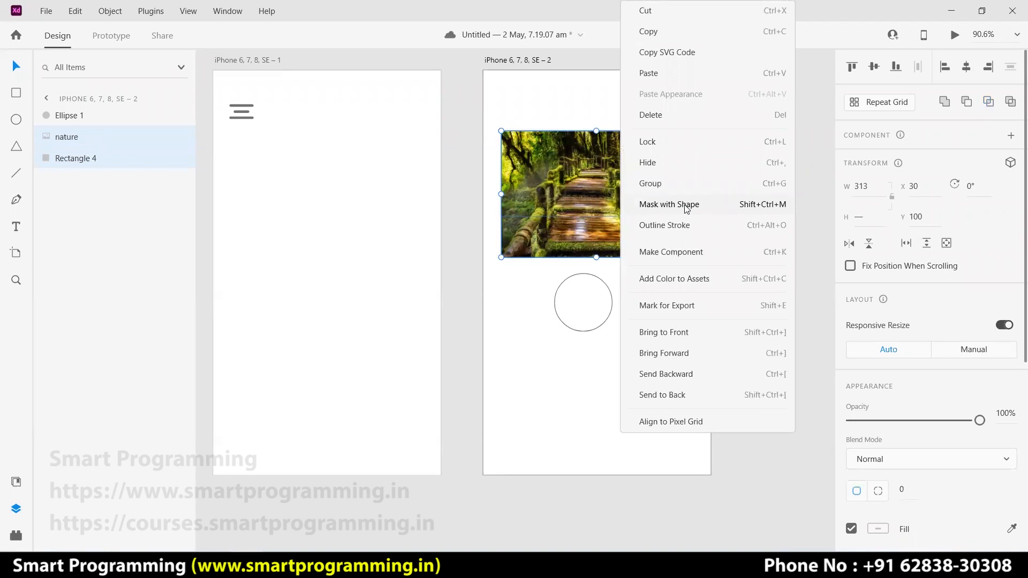
pyautogui.click(686, 207)
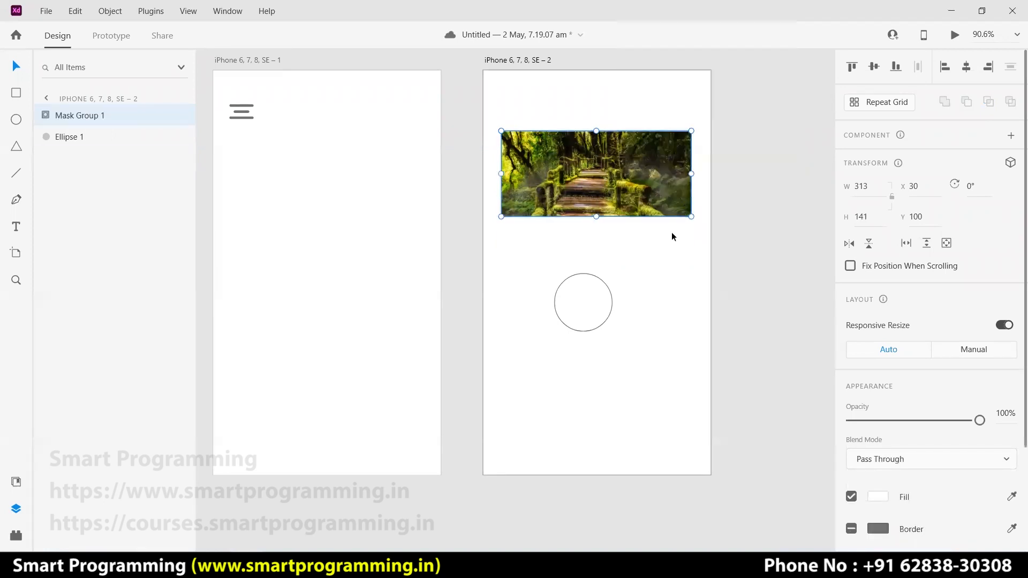
pyautogui.click(603, 186)
# - Bring a second copy of the nature photo from the Desktop onto the third artboard, covering the circle
pyautogui.click(951, 11)
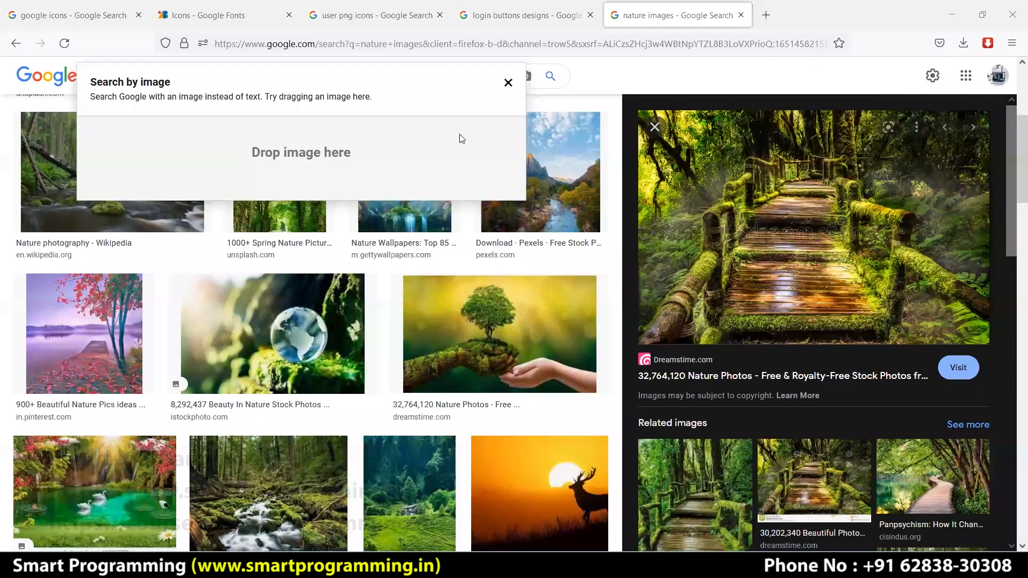
pyautogui.click(964, 46)
pyautogui.moveTo(711, 79); pyautogui.dragTo(517, 297)
# - Select the second photo and the circle together and apply Mask with Shape
pyautogui.moveTo(640, 432); pyautogui.dragTo(575, 282)
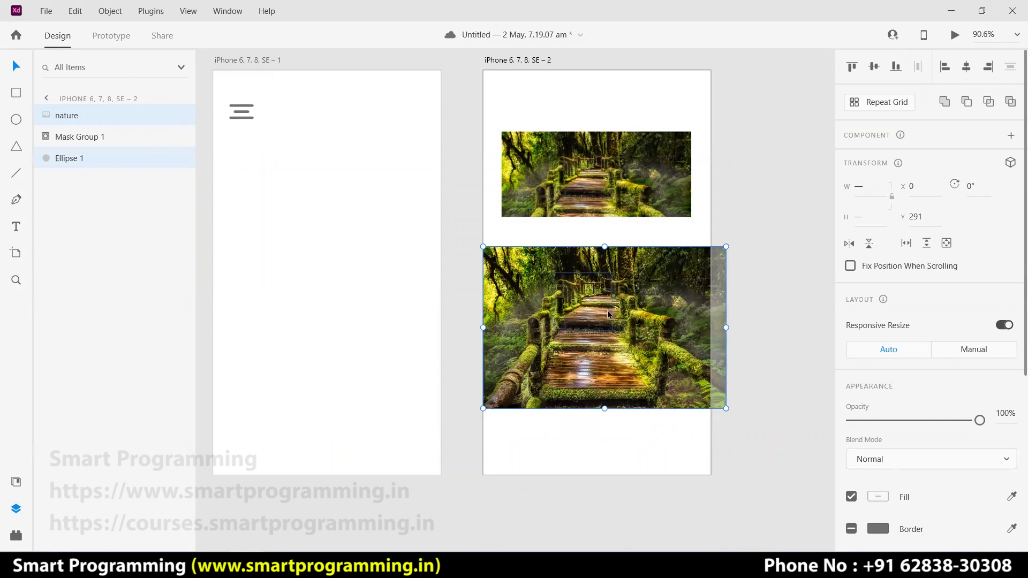
pyautogui.rightClick(655, 295)
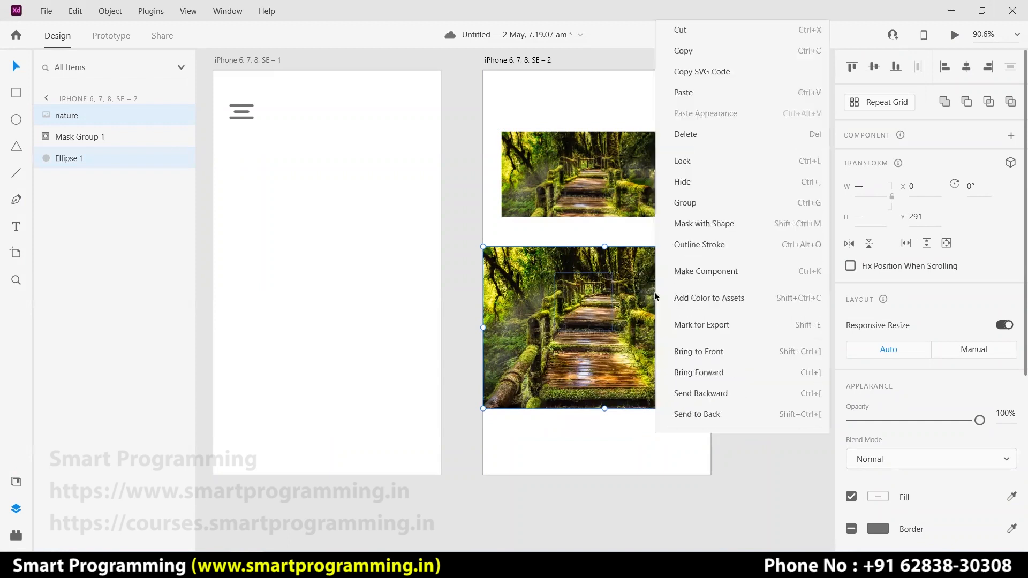
pyautogui.click(693, 205)
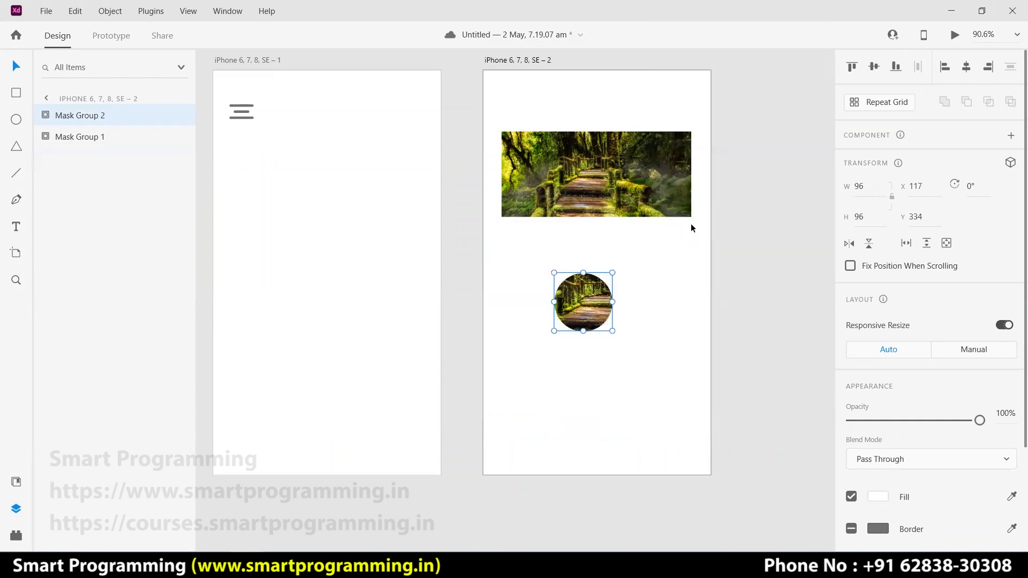
pyautogui.click(606, 355)
# - Inside the circular mask, move the circle to about X 158, Y 362, then shrink the photo and reposition it behind the circle
pyautogui.click(596, 306)
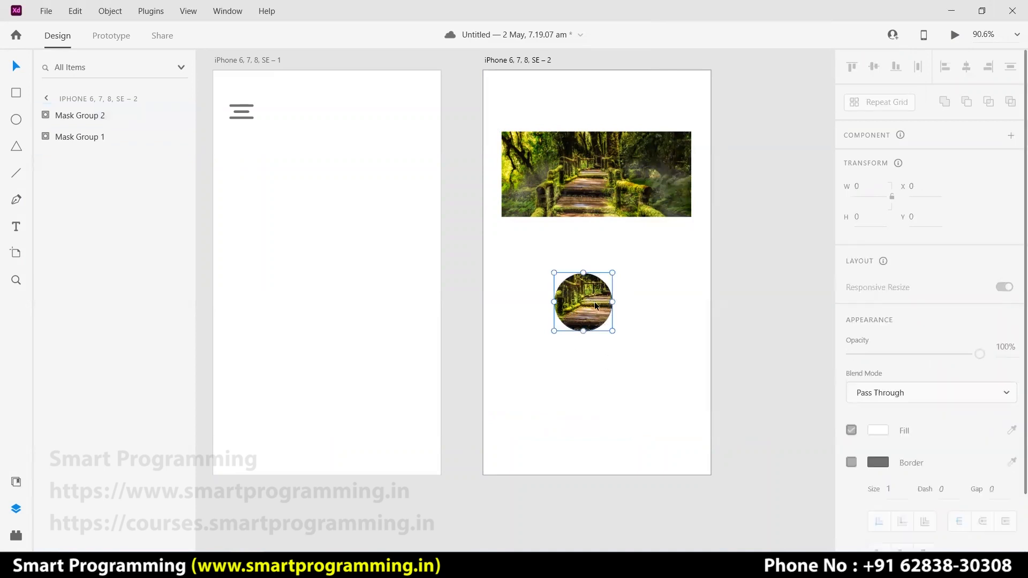
pyautogui.moveTo(596, 305); pyautogui.dragTo(619, 320)
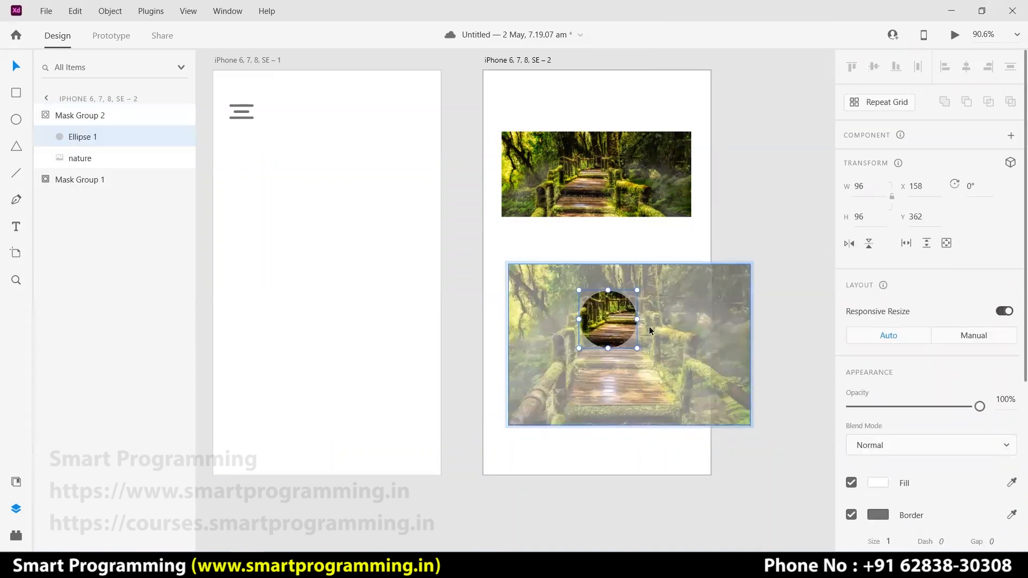
pyautogui.moveTo(665, 335)
pyautogui.mouseDown()
pyautogui.moveTo(650, 331)
pyautogui.moveTo(666, 339)
pyautogui.mouseUp()
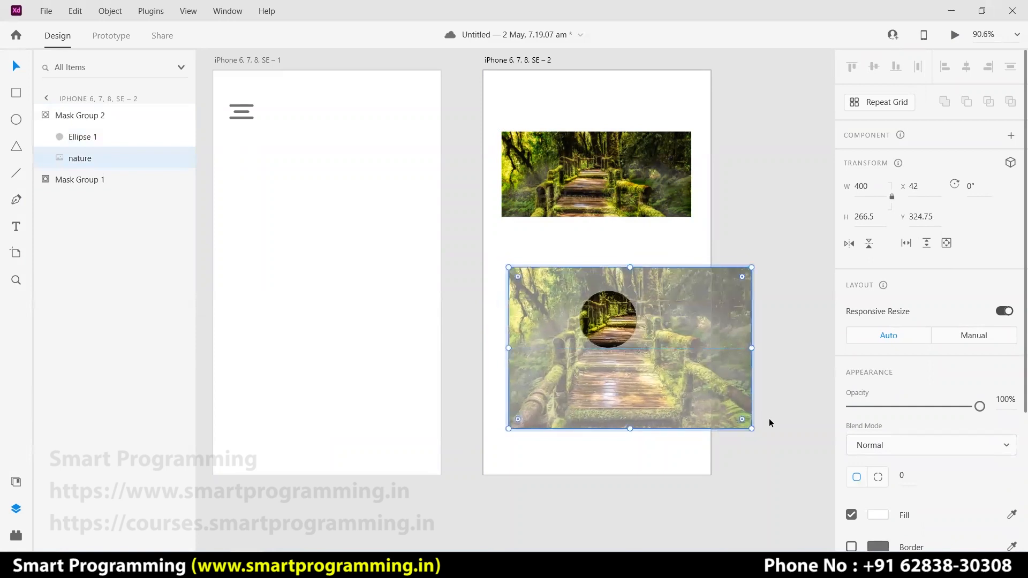
pyautogui.moveTo(752, 429); pyautogui.dragTo(663, 352)
pyautogui.moveTo(567, 324); pyautogui.dragTo(599, 329)
pyautogui.click(645, 398)
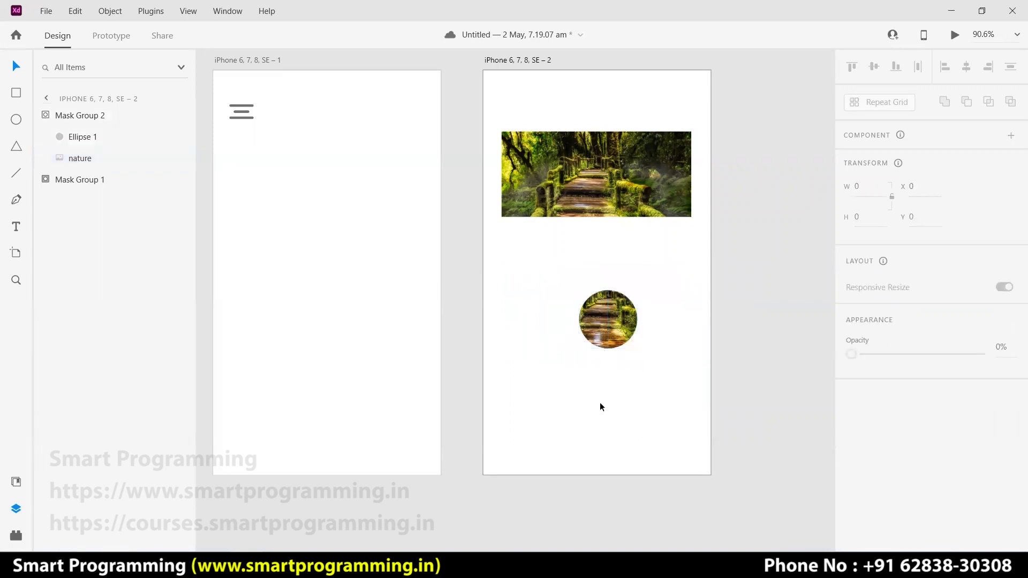
# - Make the rectangular masked photo taller and position the circular masked photo beneath it at about X 147, Y 318
pyautogui.moveTo(606, 349); pyautogui.dragTo(602, 280)
pyautogui.click(634, 353)
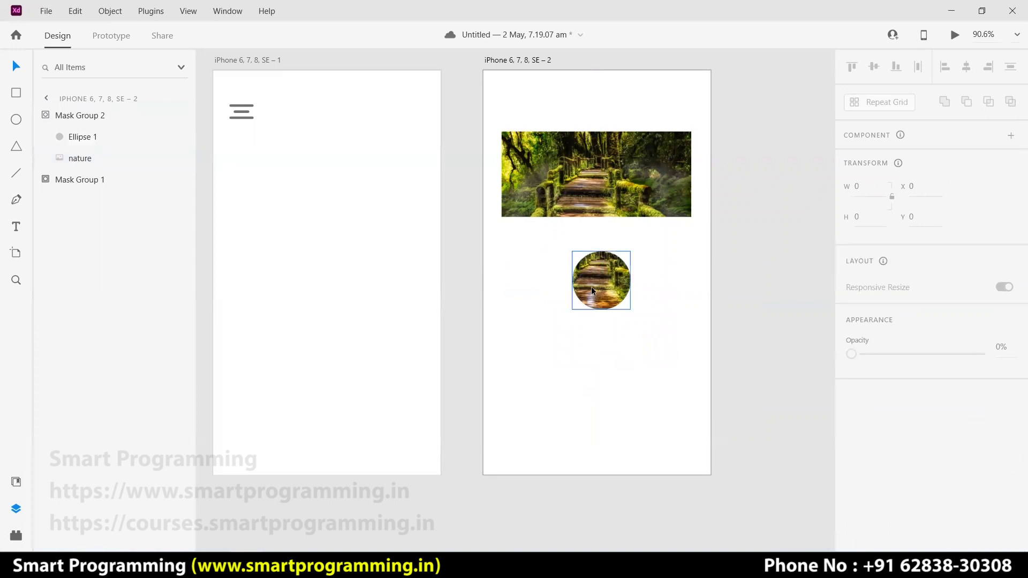
pyautogui.click(607, 193)
pyautogui.moveTo(606, 193); pyautogui.dragTo(604, 217)
pyautogui.moveTo(604, 277); pyautogui.dragTo(604, 288)
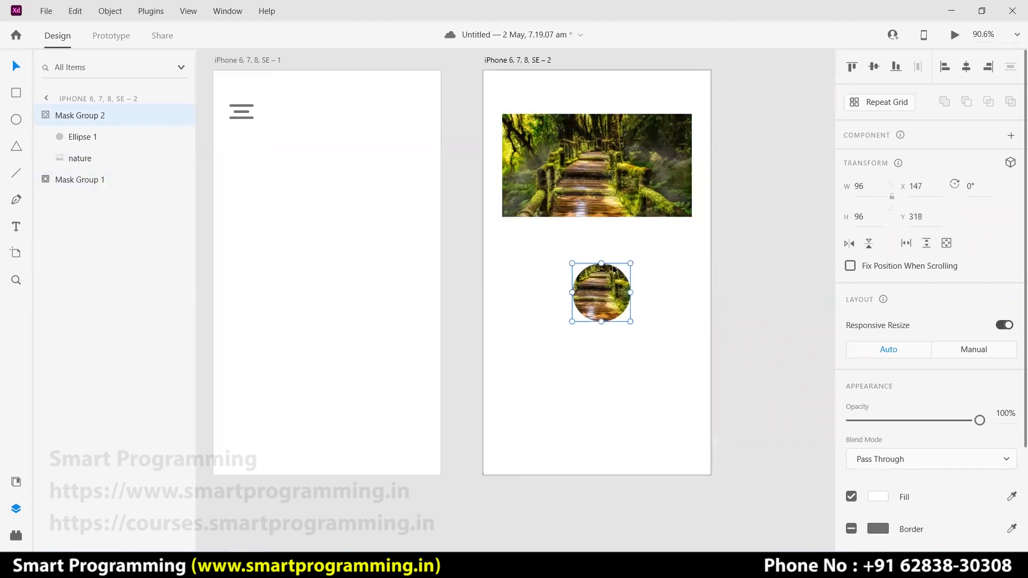
pyautogui.click(673, 257)
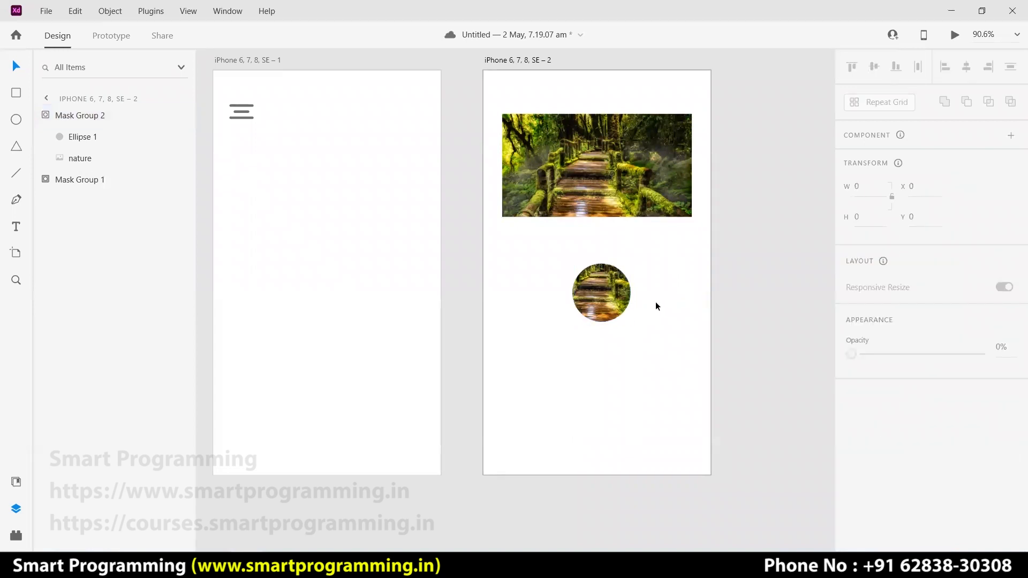
pyautogui.click(613, 293)
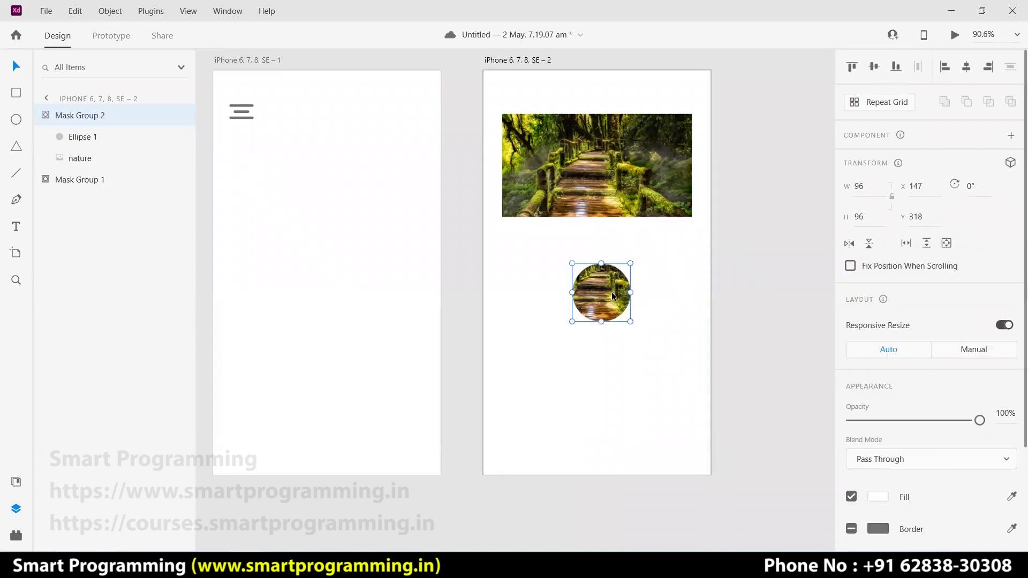
pyautogui.click(17, 120)
pyautogui.moveTo(581, 254)
pyautogui.mouseDown()
pyautogui.moveTo(608, 304)
pyautogui.moveTo(635, 322)
pyautogui.mouseUp()
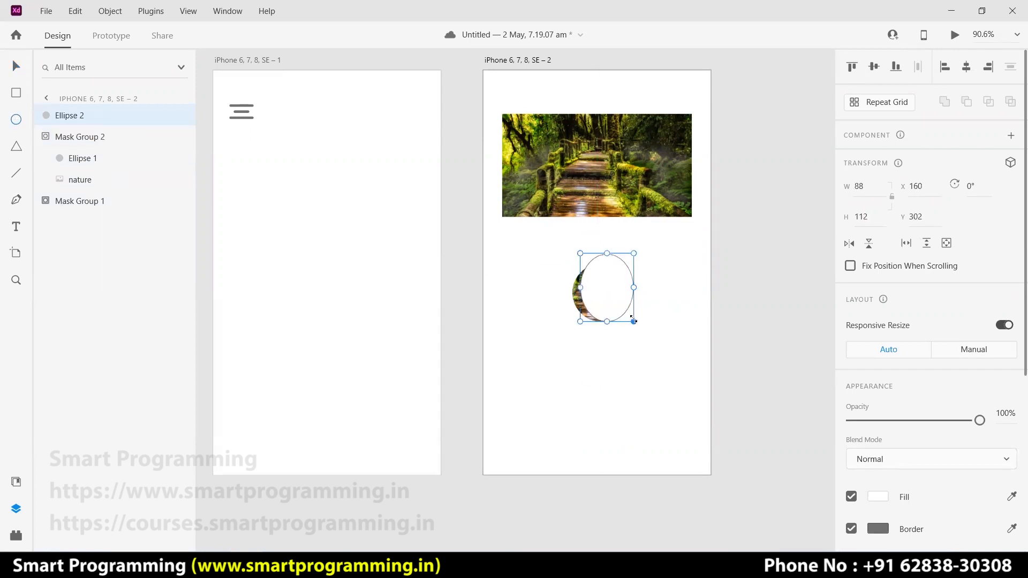
pyautogui.hotkey('ctrl', 'z')
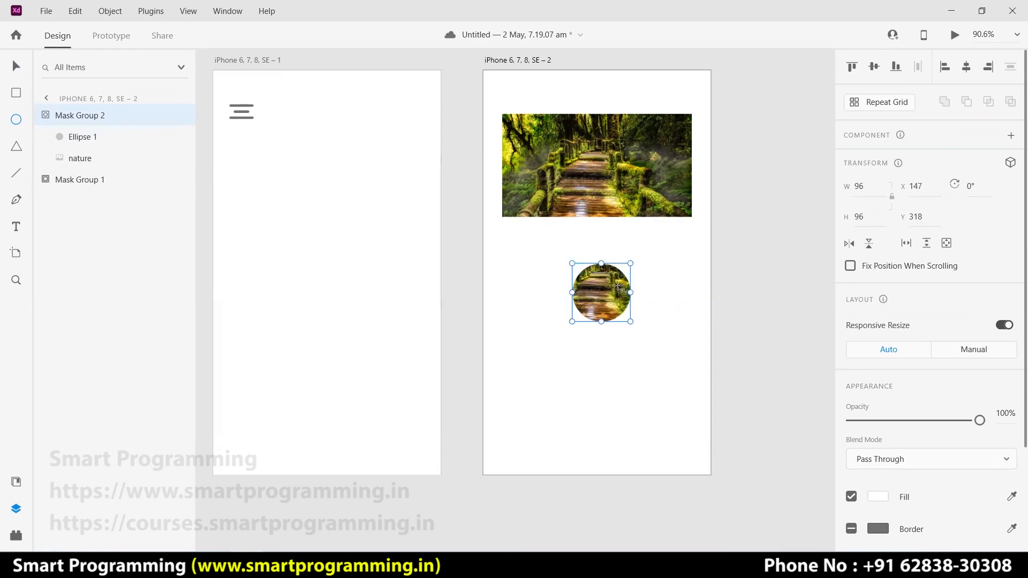
# - Draw a circle about 114 × 114 at about X 155, Y 300 over the circular masked photo and send it backward behind the photo
pyautogui.moveTo(577, 253); pyautogui.dragTo(616, 301)
pyautogui.click(16, 66)
pyautogui.click(614, 344)
pyautogui.rightClick(610, 285)
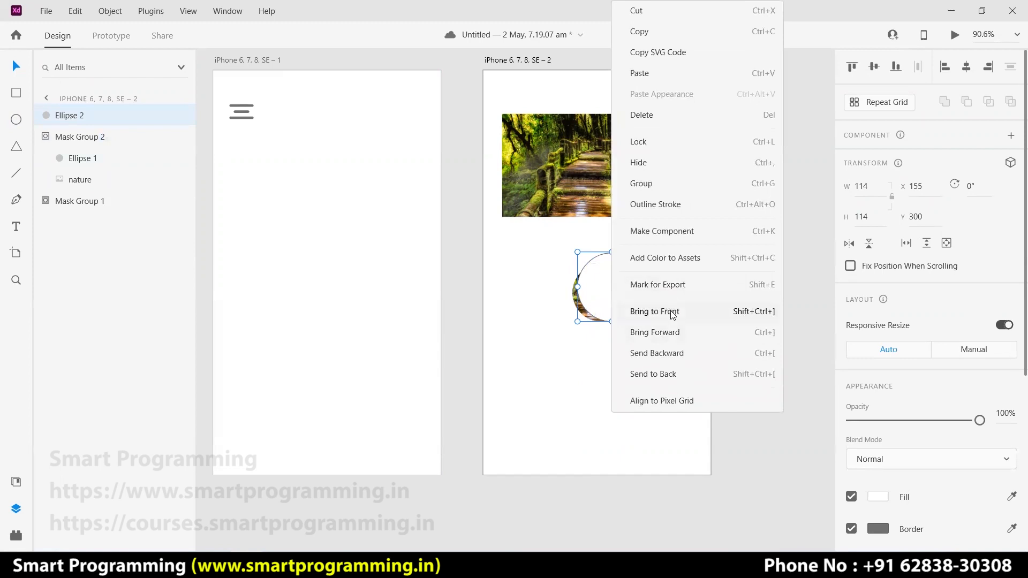
pyautogui.click(666, 355)
# - Select the circular masked photo and the circle behind it together, aligning them by their middles and centers
pyautogui.moveTo(592, 340); pyautogui.dragTo(624, 294)
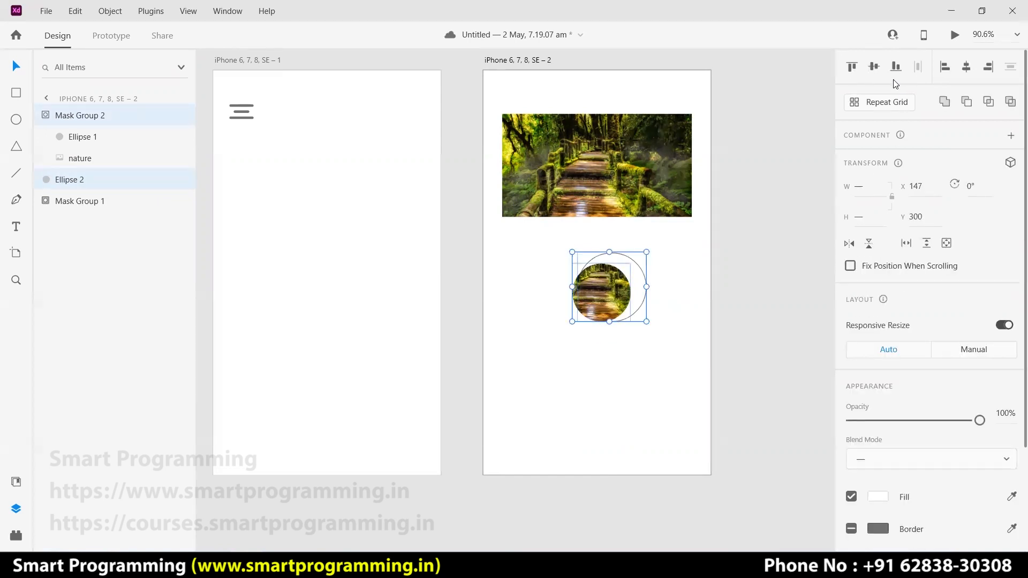
pyautogui.click(874, 67)
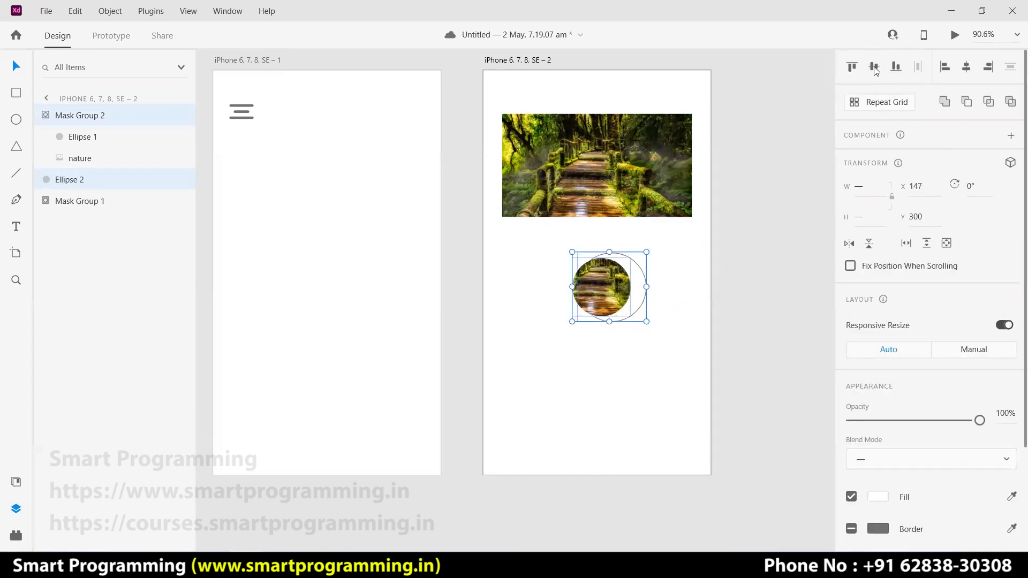
pyautogui.click(967, 66)
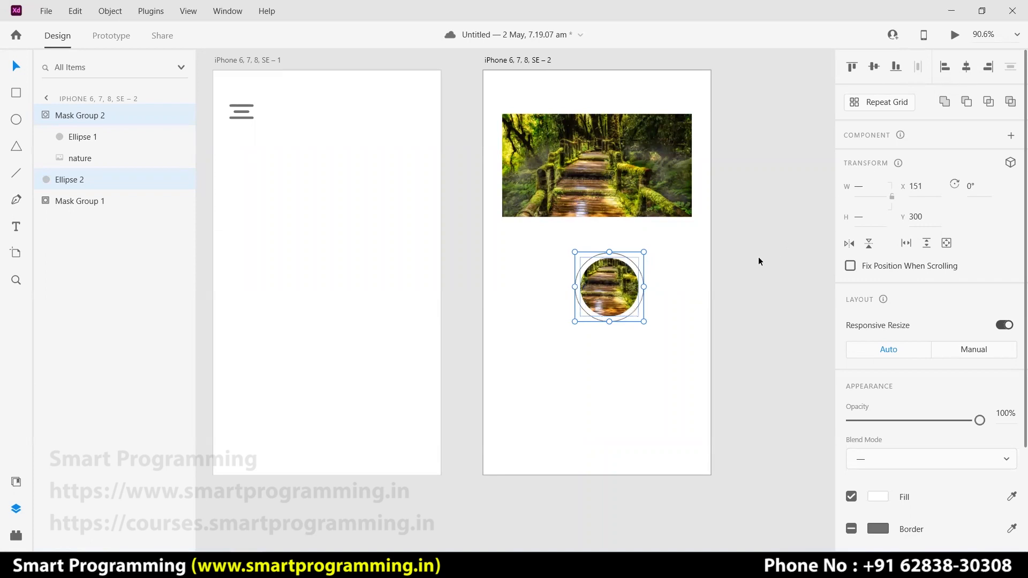
# - Remove the border from the larger circle behind the round photo and give it a drop shadow
pyautogui.click(626, 359)
pyautogui.click(615, 282)
pyautogui.click(643, 282)
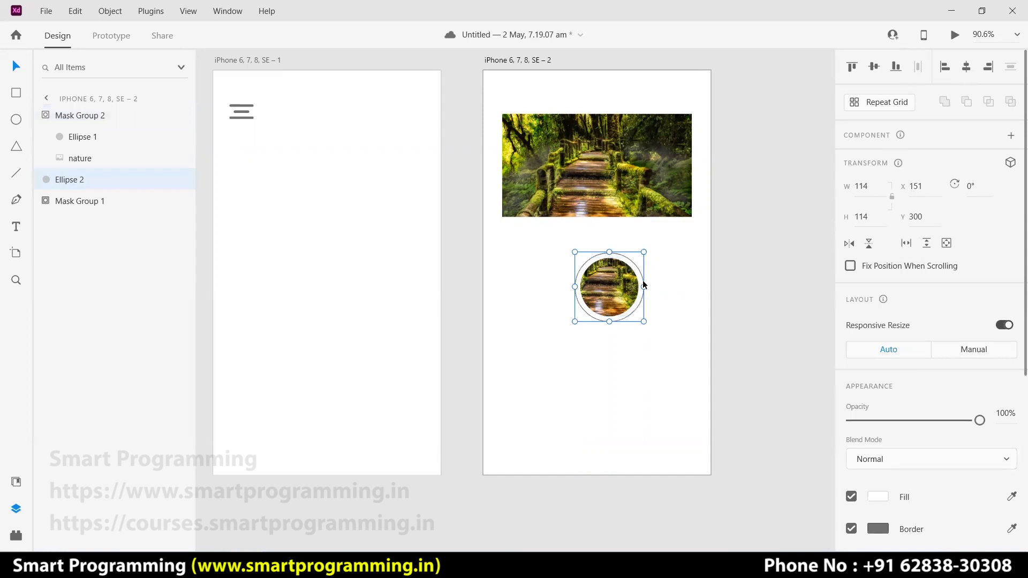
pyautogui.scroll(-2, 790, 373)
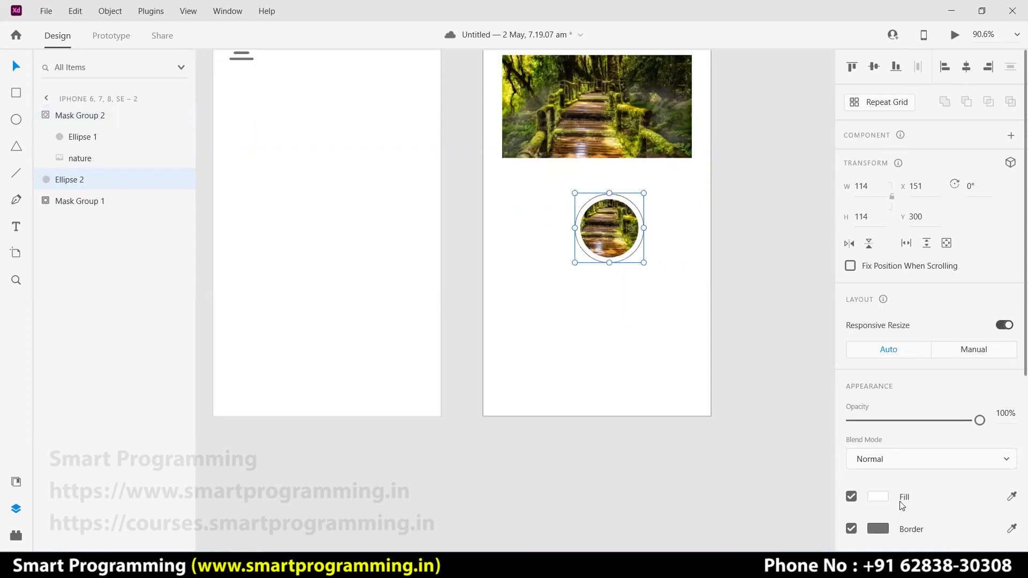
pyautogui.scroll(-3, 901, 500)
pyautogui.click(852, 379)
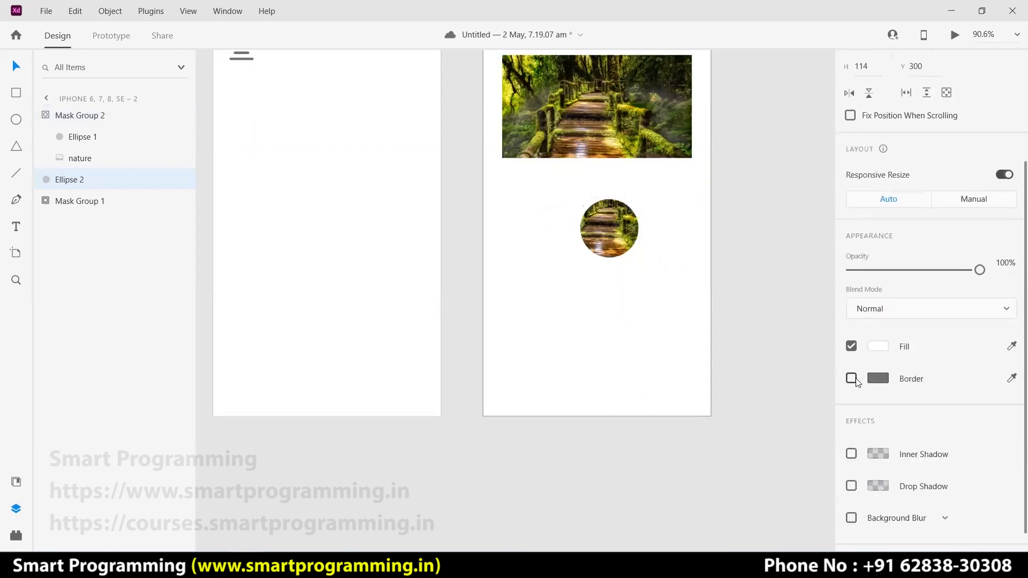
pyautogui.scroll(-1, 852, 407)
pyautogui.click(851, 462)
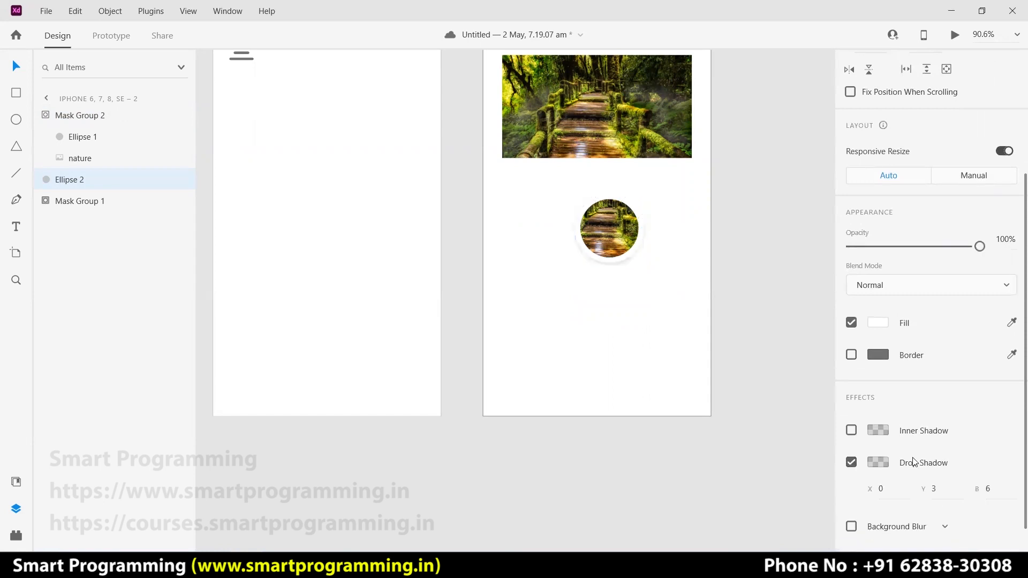
# - Set the circle's drop shadow to a Y offset of 0 and a blur of 10
pyautogui.scroll(-1, 905, 461)
pyautogui.click(934, 456)
pyautogui.write('0')
pyautogui.press('Return')
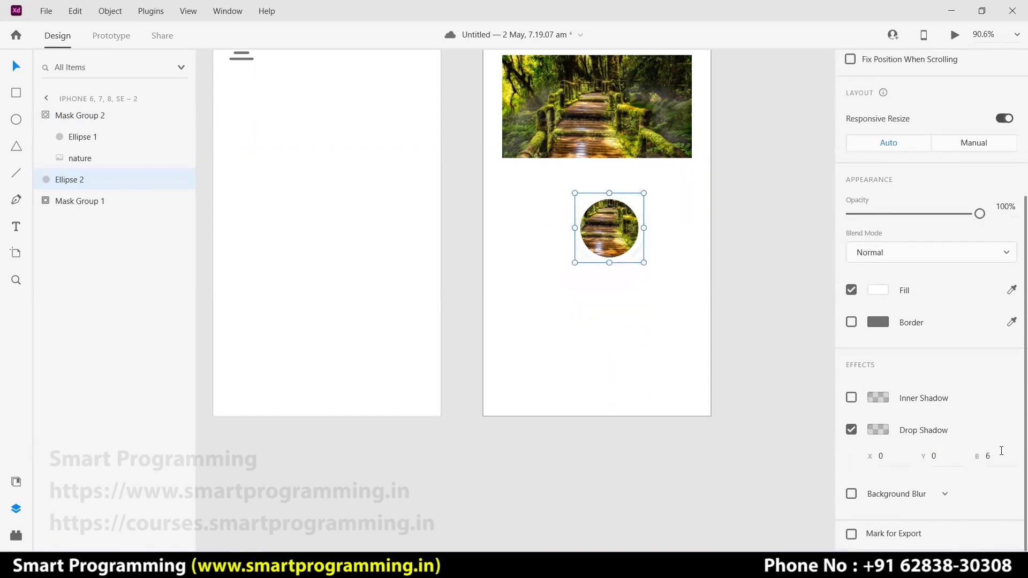
pyautogui.click(999, 456)
pyautogui.write('10')
pyautogui.press('Return')
# - Examine the white ring and soft shadow around the circular masked photo up close
pyautogui.click(673, 338)
pyautogui.scroll(6, 668, 326)
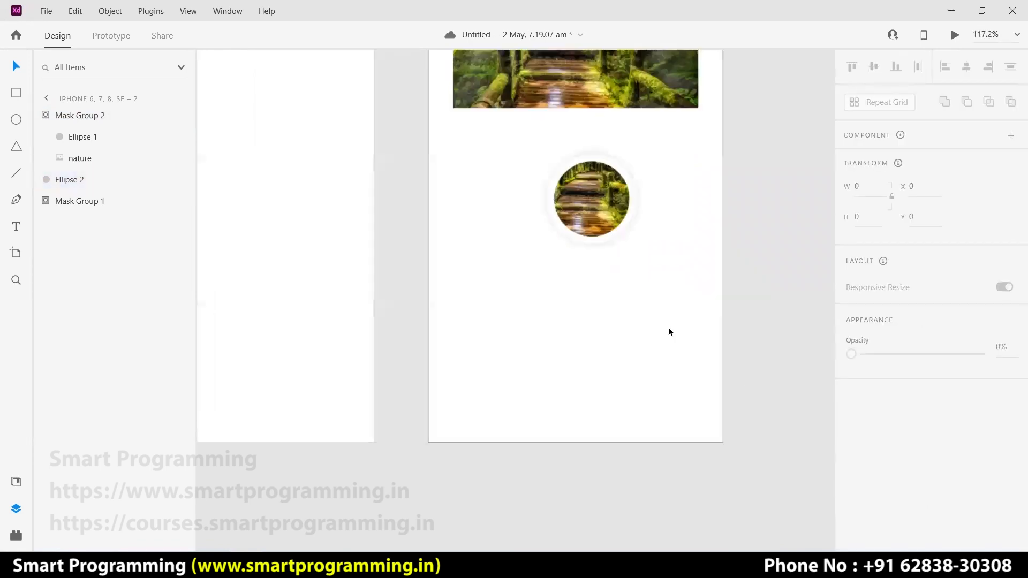
pyautogui.moveTo(476, 242); pyautogui.dragTo(570, 456)
pyautogui.moveTo(484, 112); pyautogui.dragTo(585, 356)
pyautogui.moveTo(612, 446); pyautogui.dragTo(619, 467)
pyautogui.scroll(2, 636, 443)
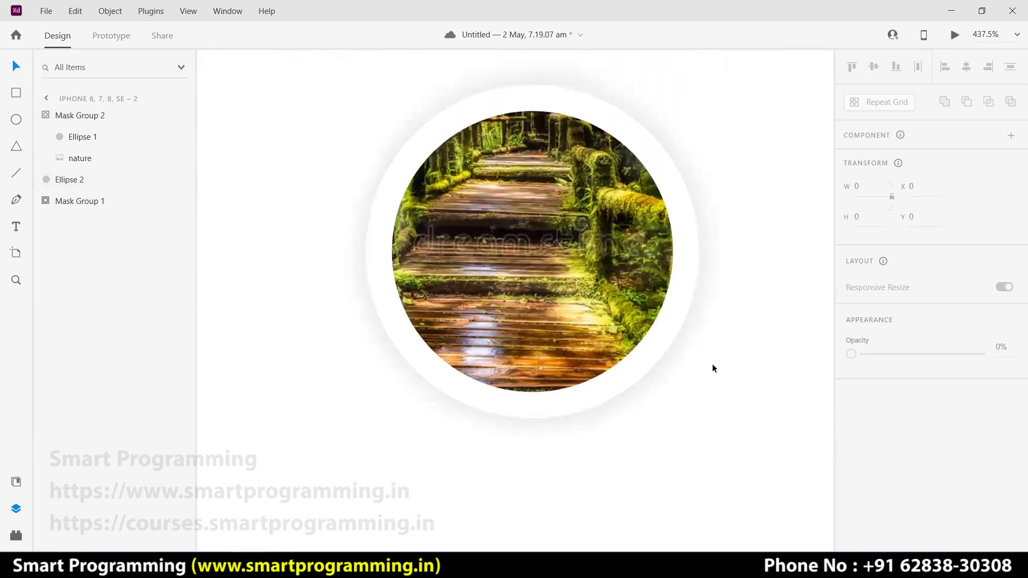
pyautogui.scroll(-4, 713, 364)
pyautogui.scroll(-2, 712, 369)
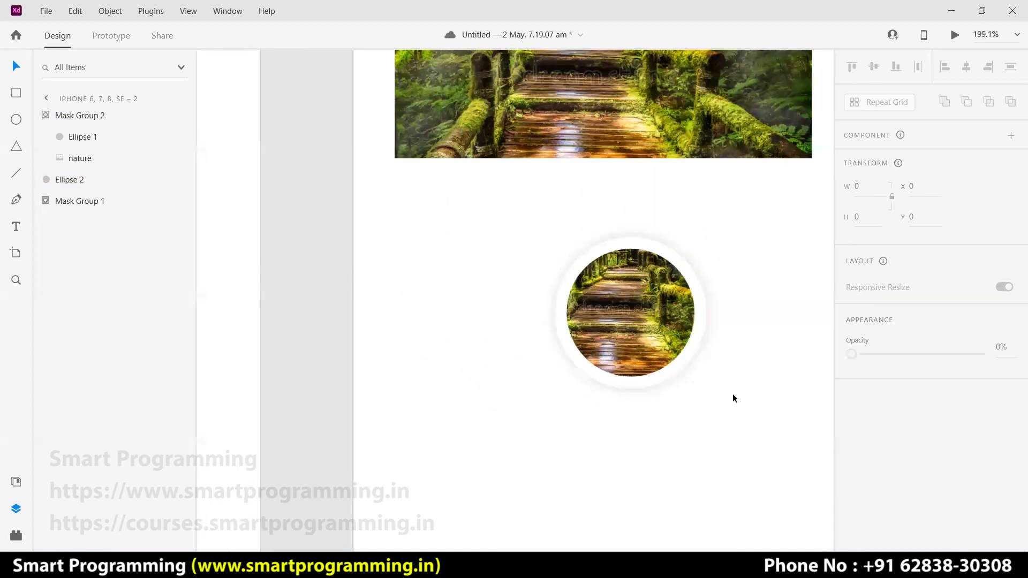
pyautogui.scroll(2, 708, 395)
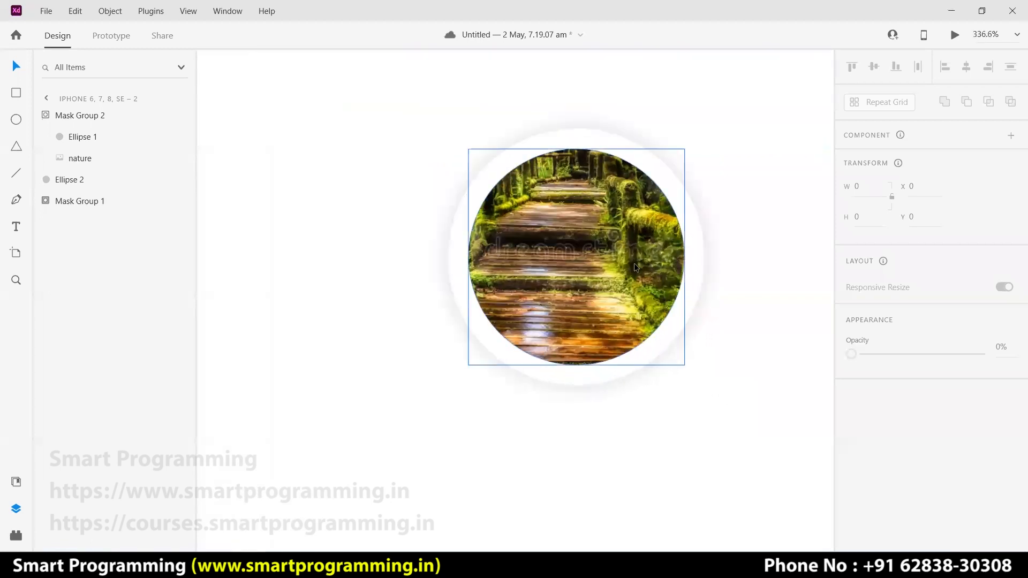
pyautogui.scroll(2, 638, 427)
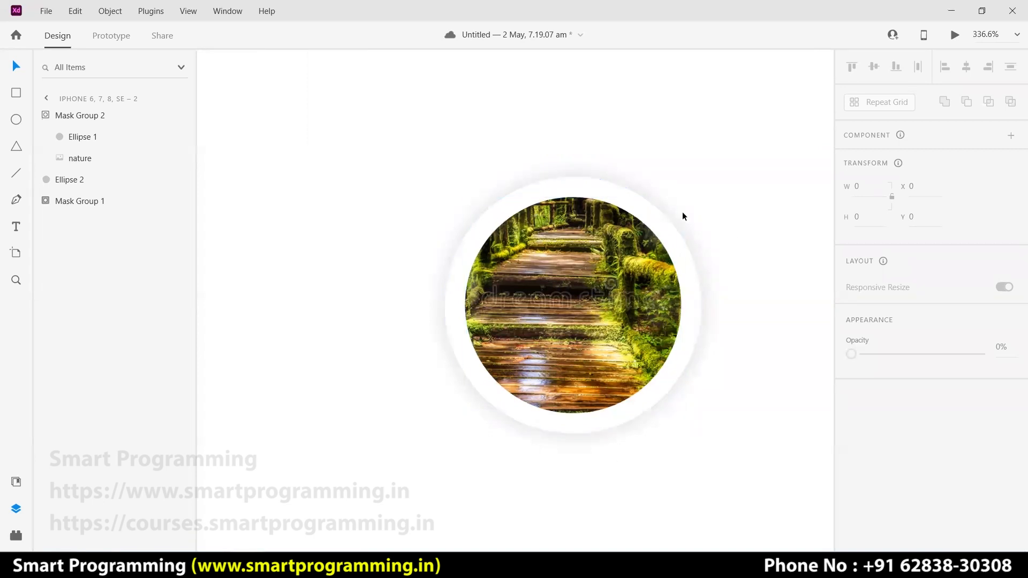
pyautogui.hotkey('ctrl', '0')
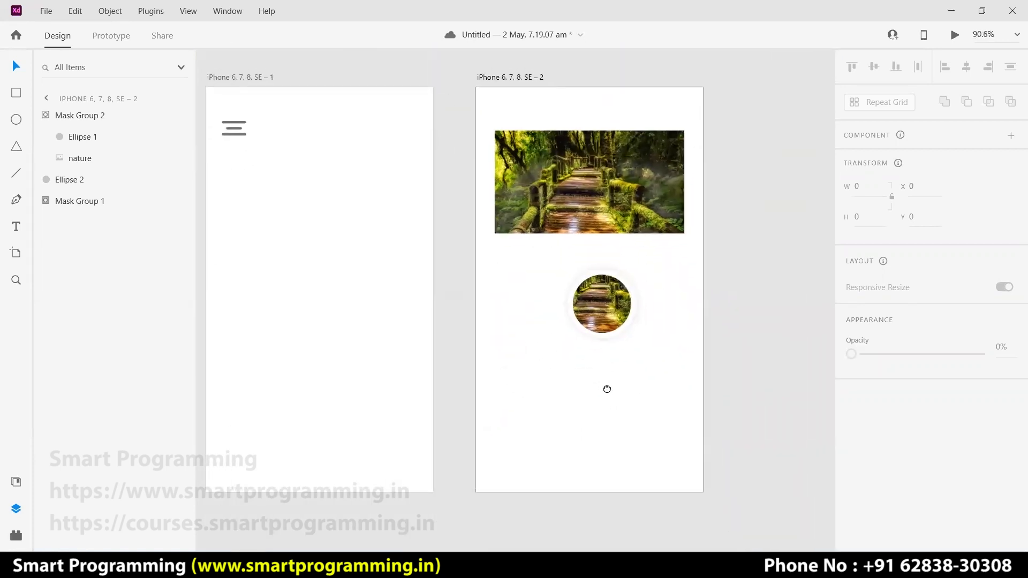
pyautogui.click(773, 364)
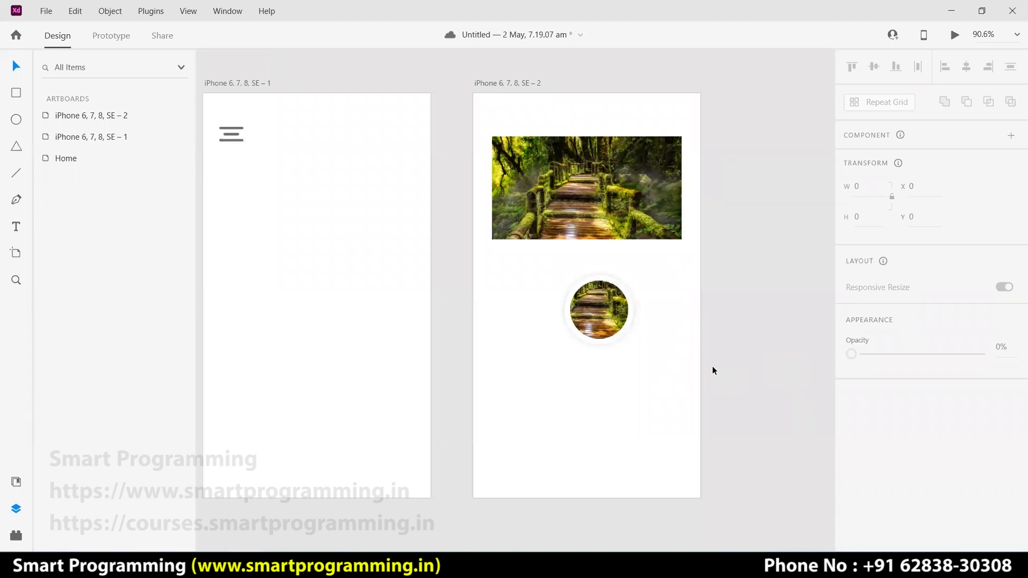
# - Draw a triangle about 186 × 161 beneath the circular photo and position it at about X 107, Y 458
pyautogui.click(16, 147)
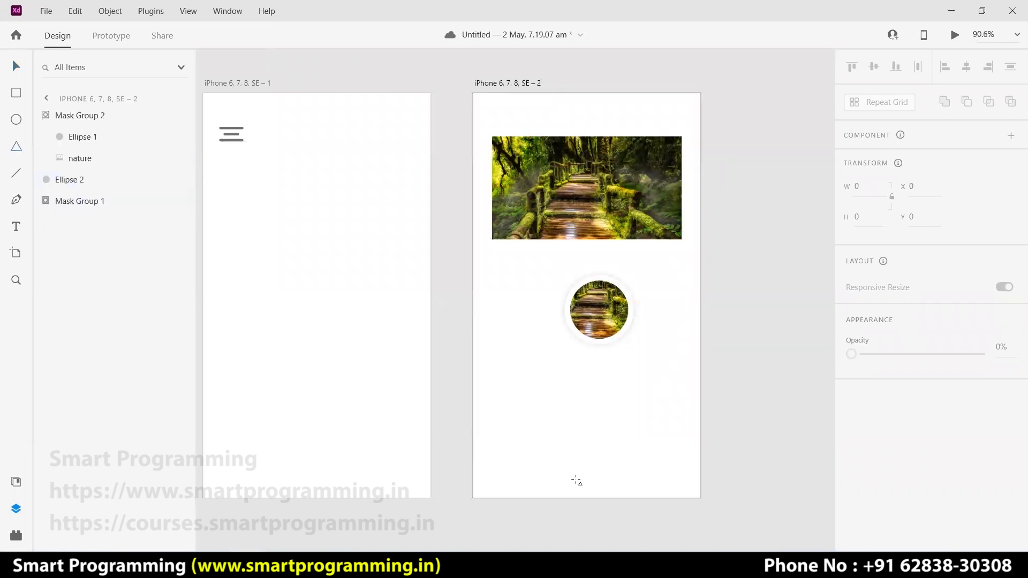
pyautogui.moveTo(549, 392); pyautogui.dragTo(662, 488)
pyautogui.click(16, 66)
pyautogui.moveTo(586, 435); pyautogui.dragTo(576, 416)
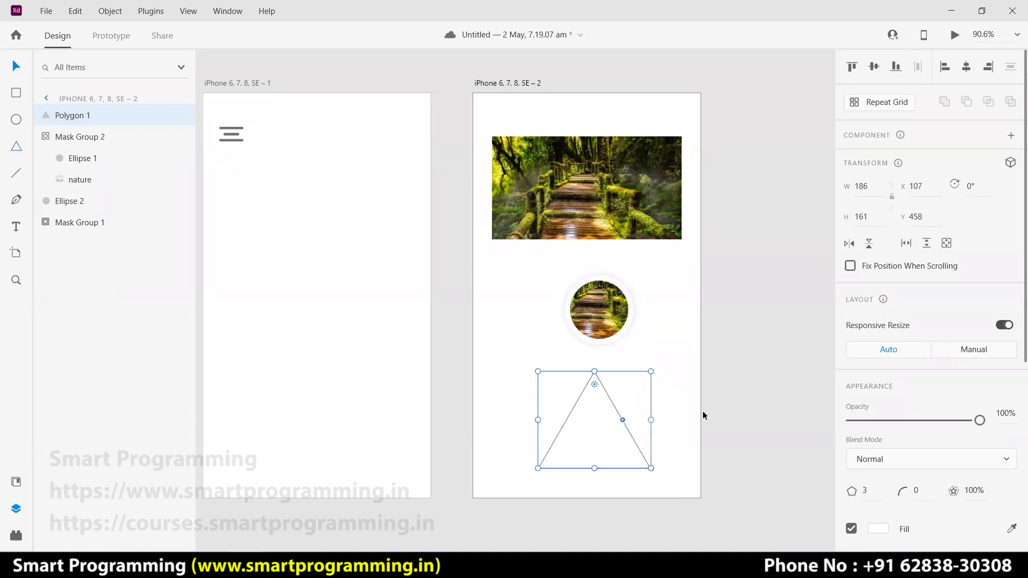
# - Fill the triangle with the nature photo by bringing it in from the web browser's downloads
pyautogui.click(304, 496)
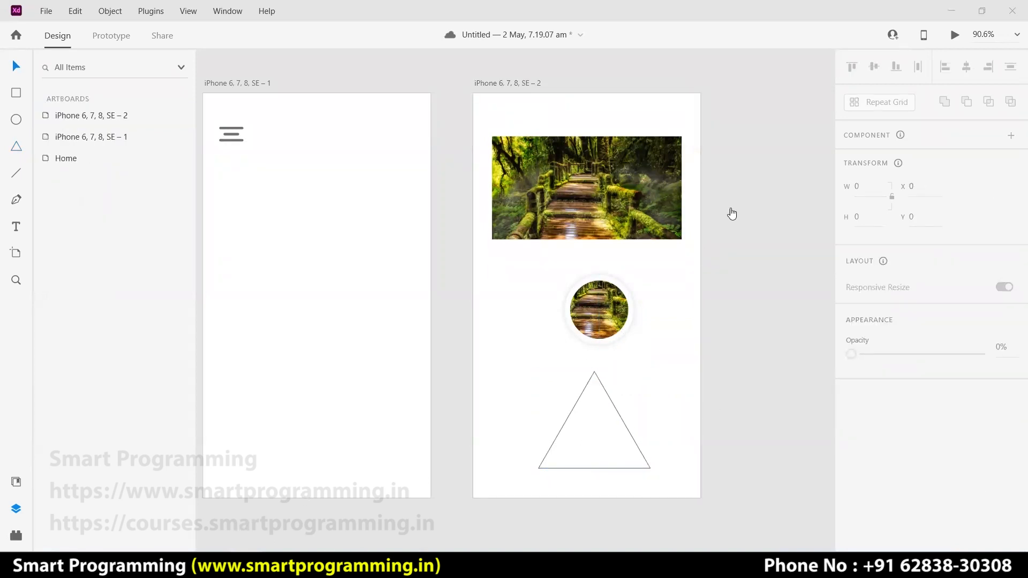
pyautogui.hotkey('alt', 'Tab')
pyautogui.click(964, 42)
pyautogui.moveTo(730, 75); pyautogui.dragTo(599, 447)
pyautogui.hotkey('alt', 'Tab')
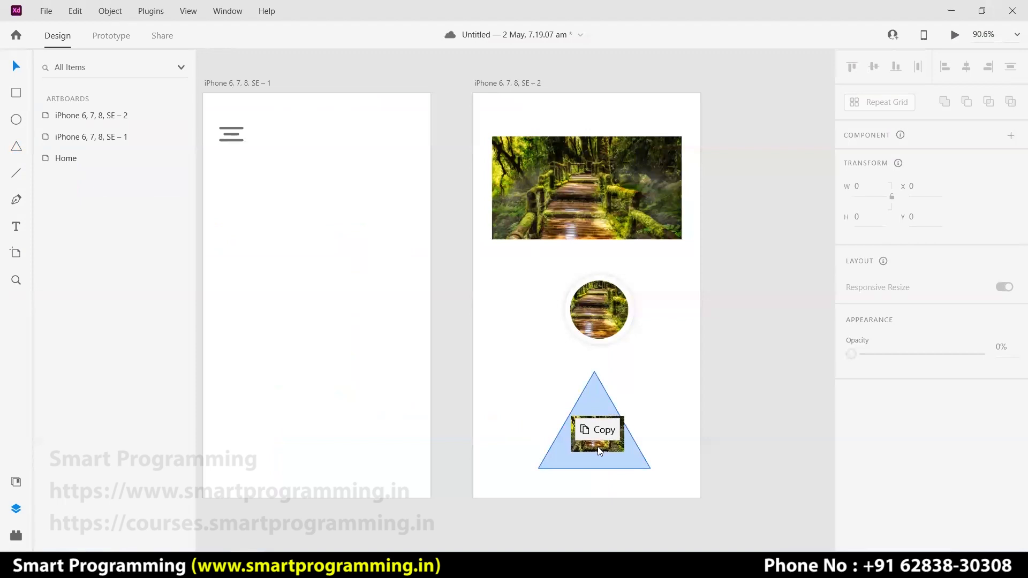
pyautogui.moveTo(601, 453)
pyautogui.mouseDown()
pyautogui.moveTo(662, 425)
pyautogui.moveTo(605, 444)
pyautogui.mouseUp()
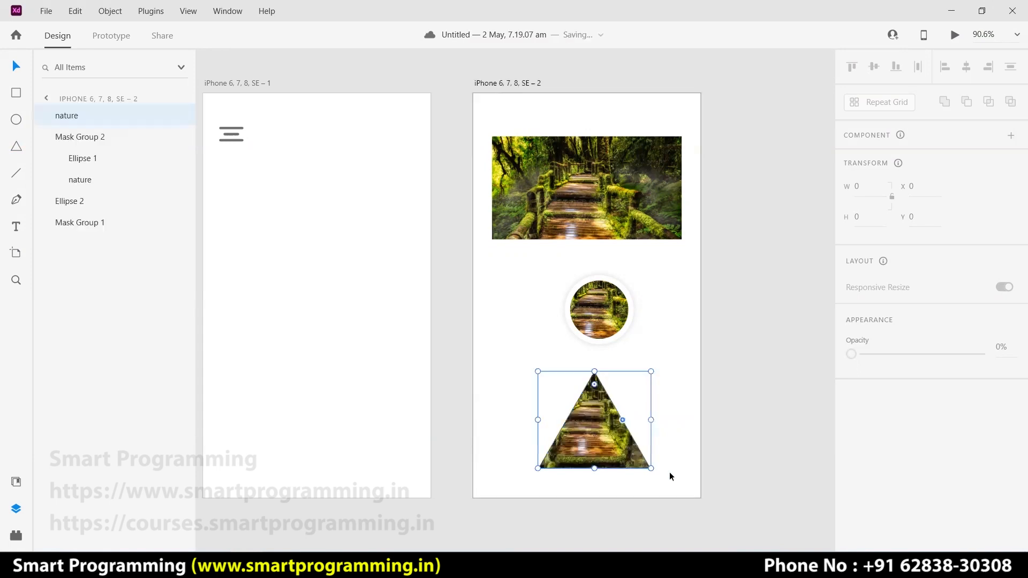
# - Check the commands available for the photo-filled triangle and save the document
pyautogui.click(688, 444)
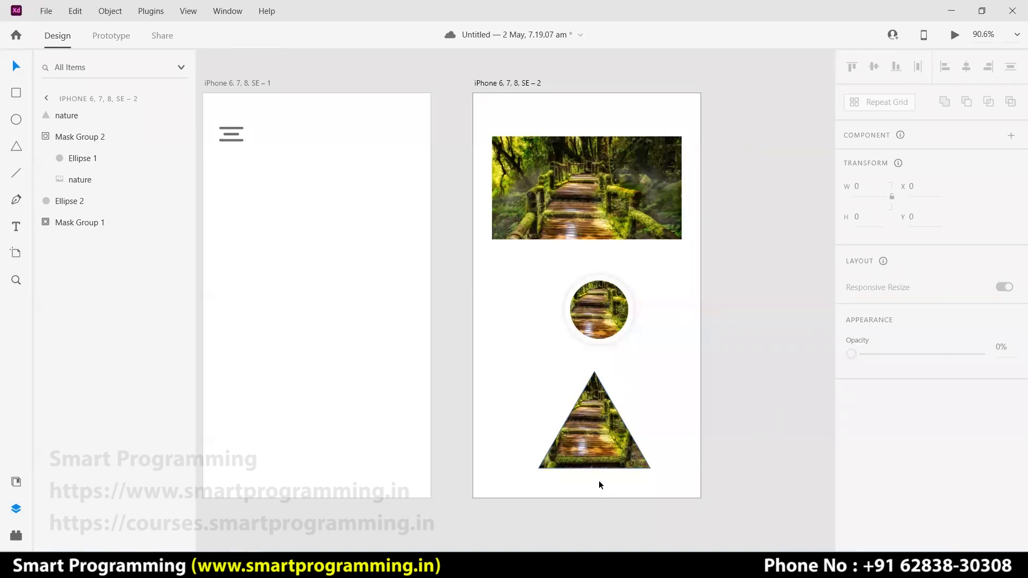
pyautogui.click(598, 462)
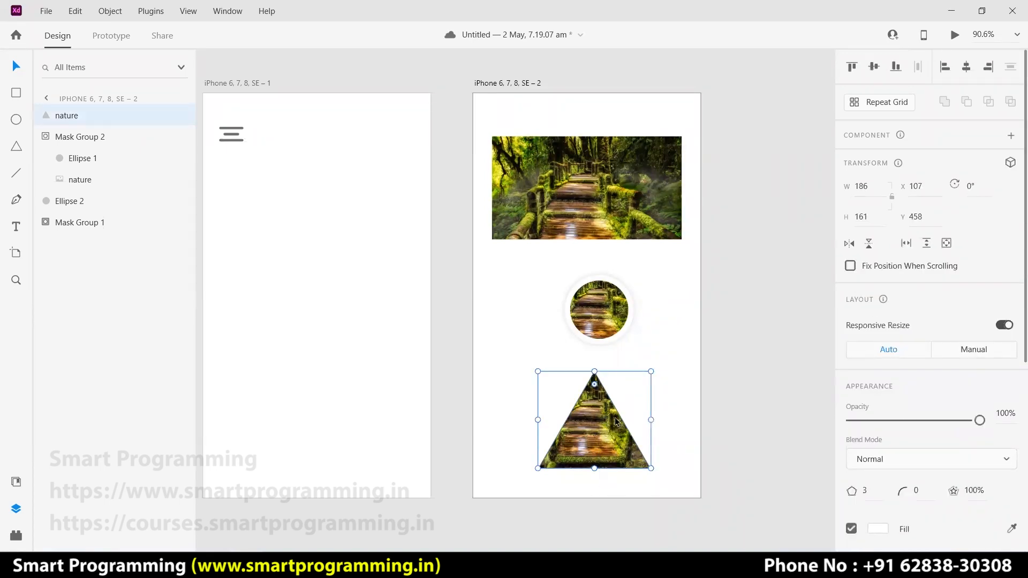
pyautogui.rightClick(590, 446)
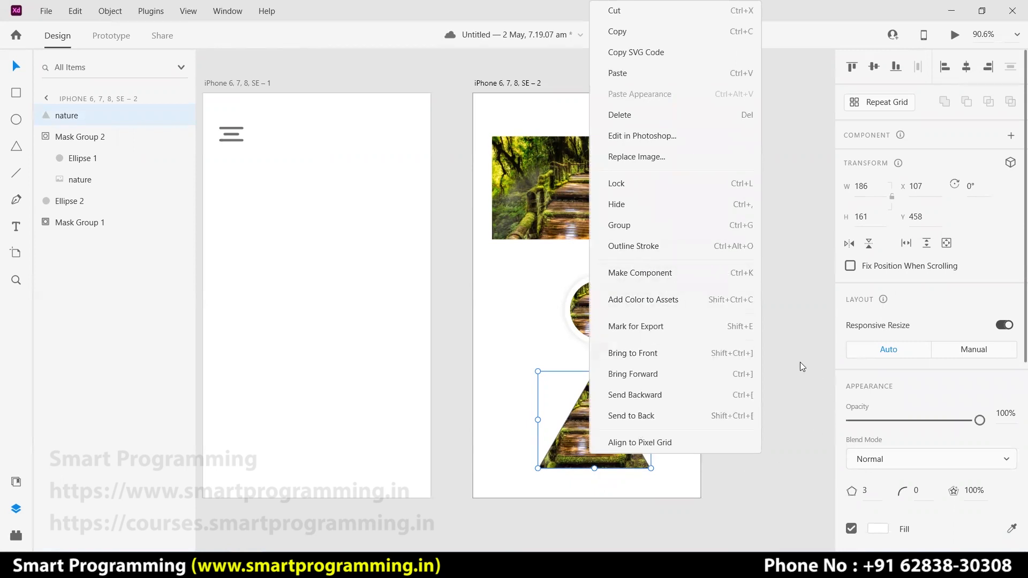
pyautogui.click(790, 351)
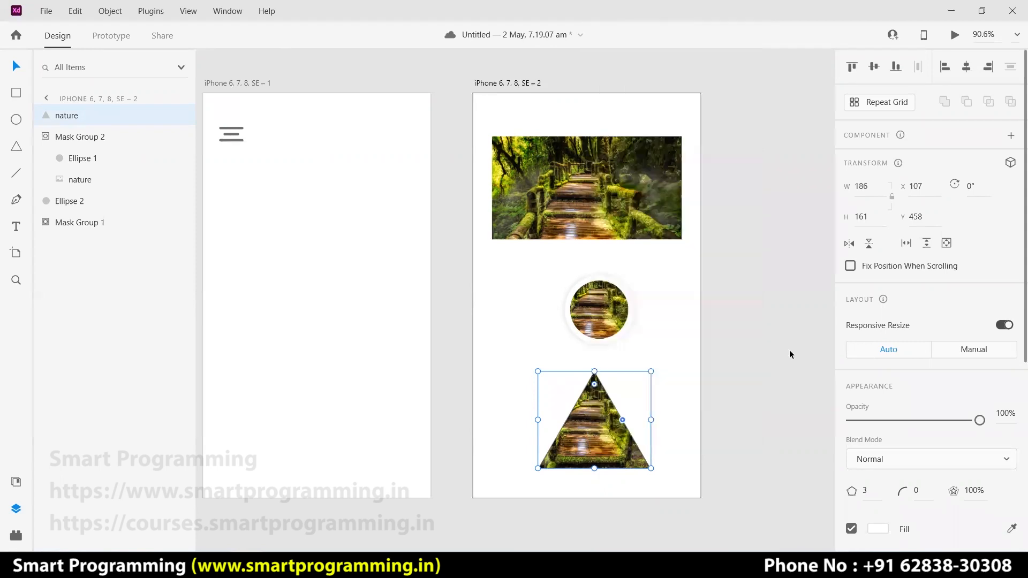
pyautogui.click(698, 446)
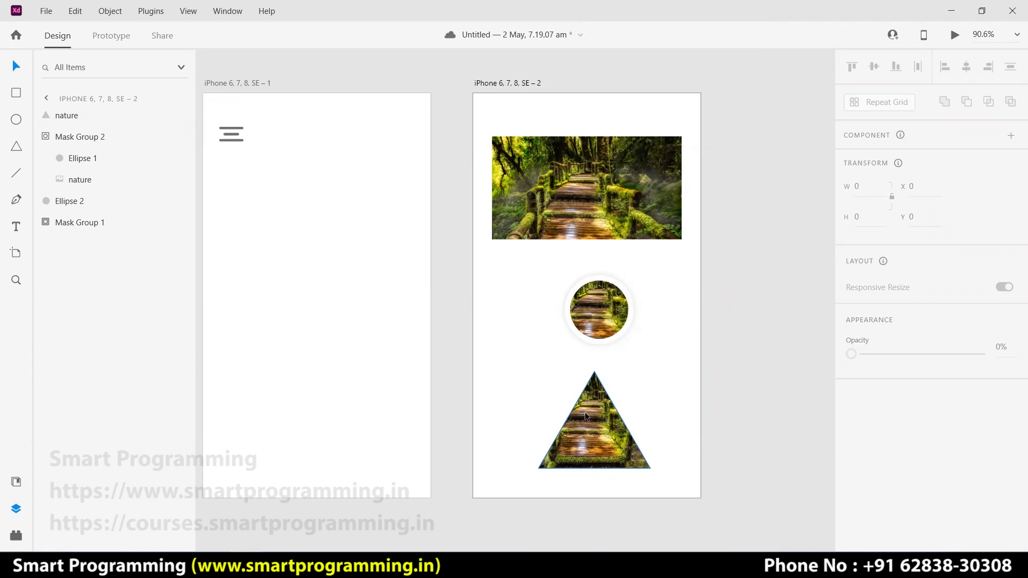
pyautogui.hotkey('ctrl', 's')
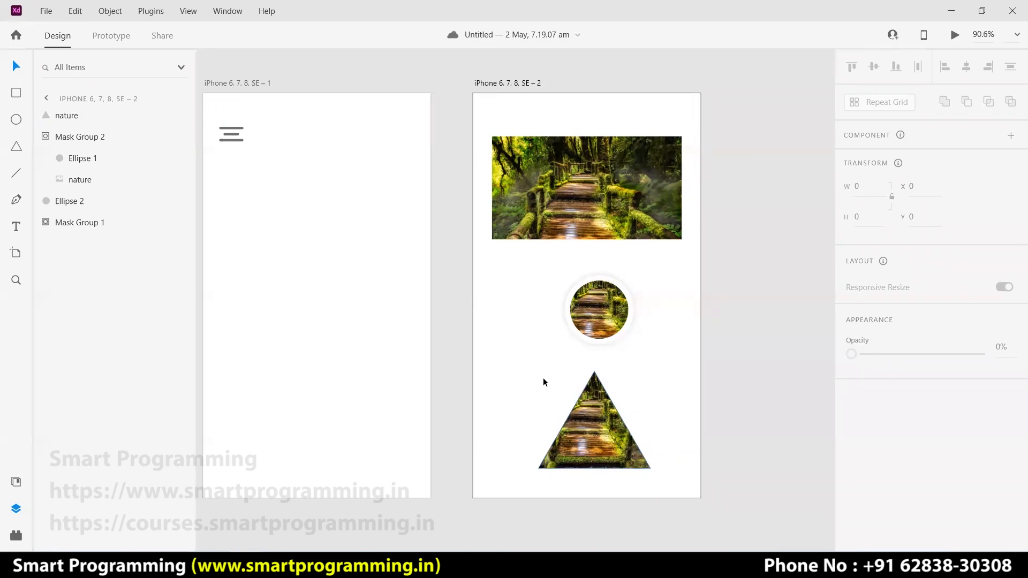
# - Replace the photo-filled triangle with an empty wider one, about 280 × 170, placed at about X 55, Y 464
pyautogui.click(603, 432)
pyautogui.press('Delete')
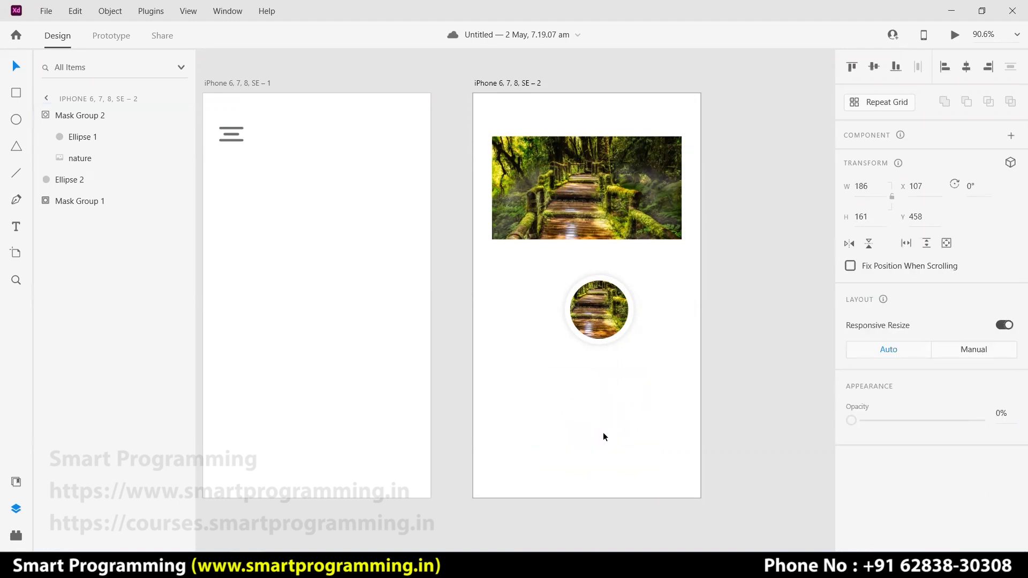
pyautogui.click(17, 147)
pyautogui.moveTo(527, 371); pyautogui.dragTo(696, 474)
pyautogui.click(16, 66)
pyautogui.moveTo(600, 424); pyautogui.dragTo(582, 428)
pyautogui.click(739, 369)
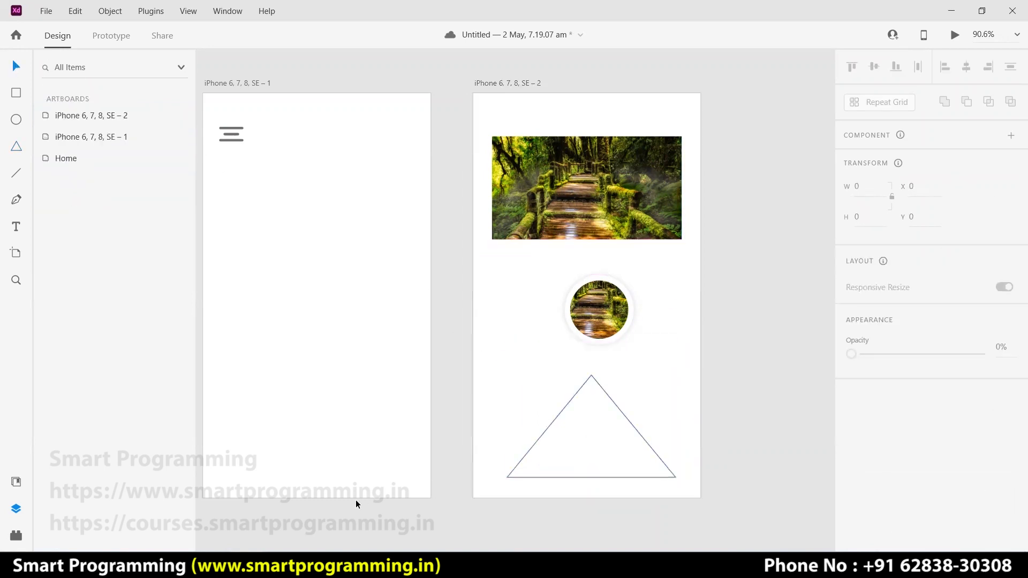
# - Switch to the web browser and drop the downloaded nature photo into the wide triangle as its fill
pyautogui.click(952, 10)
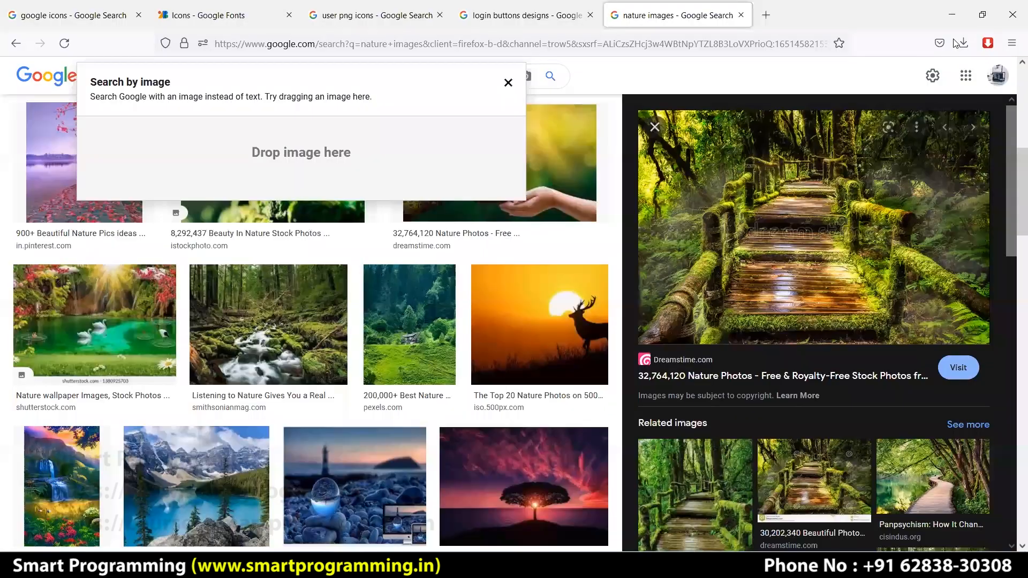
pyautogui.click(964, 43)
pyautogui.moveTo(729, 75); pyautogui.dragTo(604, 446)
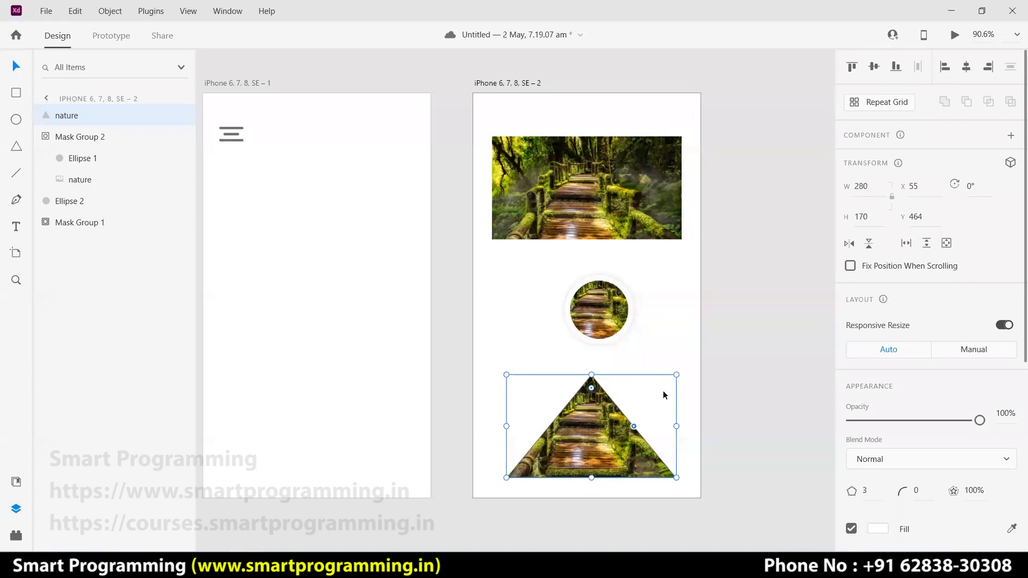
# - Deselect the photo-filled triangle, switch to the web browser and check the copyright note under the nature photo
pyautogui.click(687, 345)
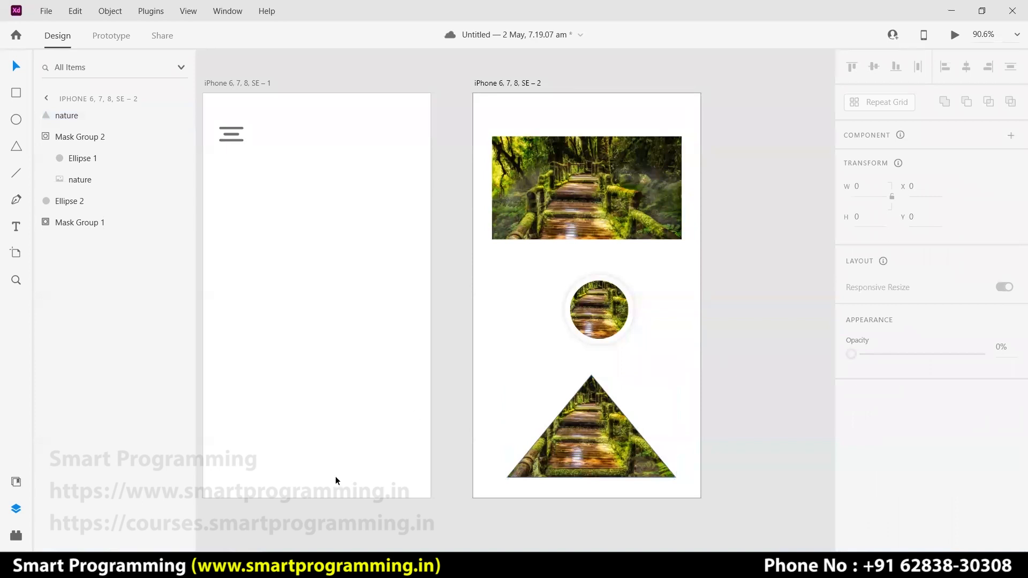
pyautogui.hotkey('alt', 'Tab')
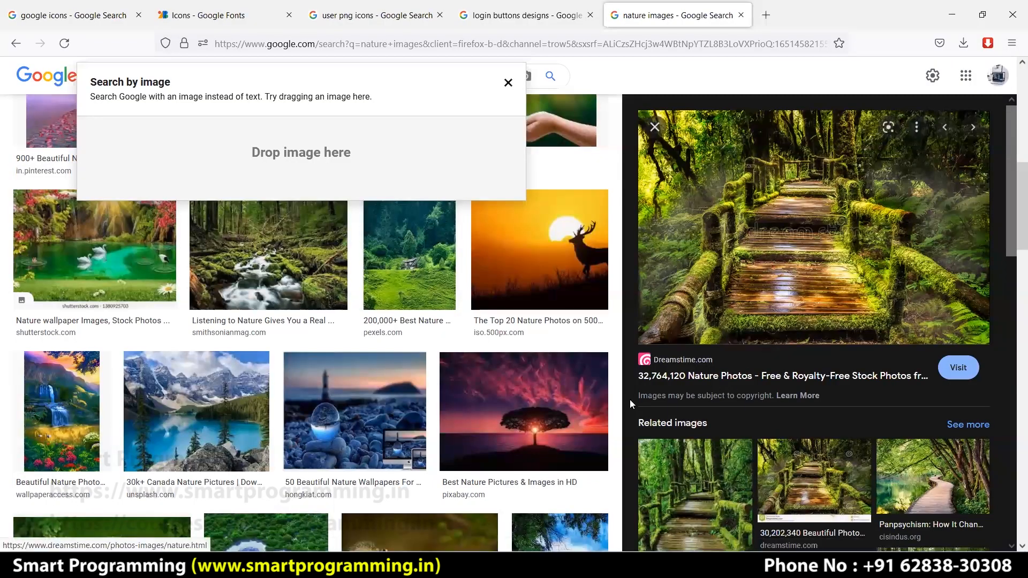
pyautogui.moveTo(640, 397); pyautogui.dragTo(767, 398)
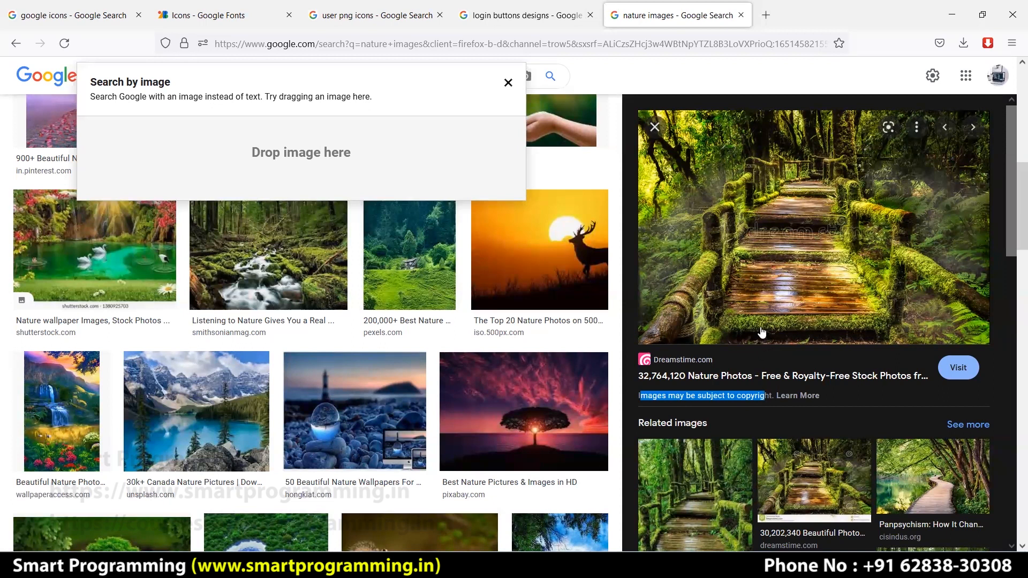
pyautogui.click(733, 397)
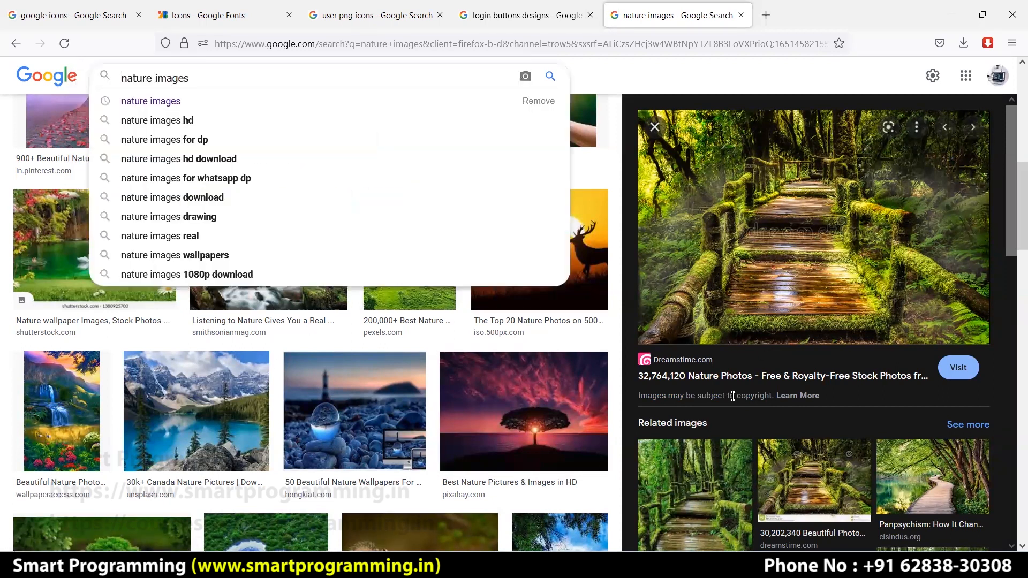
pyautogui.click(4, 318)
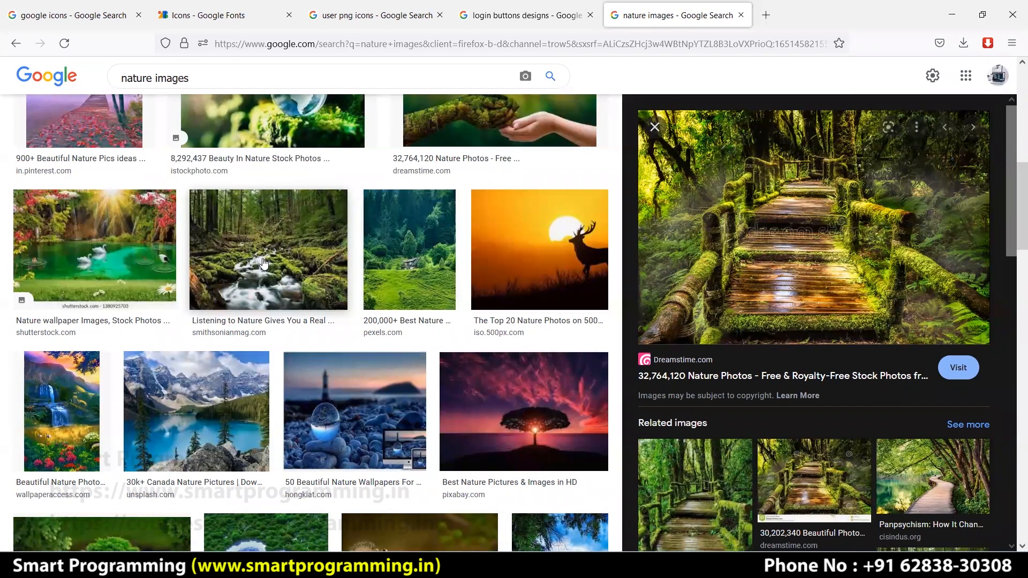
# - Search the web for unsplash in a new tab and open the Unsplash site from the results
pyautogui.hotkey('ctrl', 't')
pyautogui.write('unsplash')
pyautogui.press('Return')
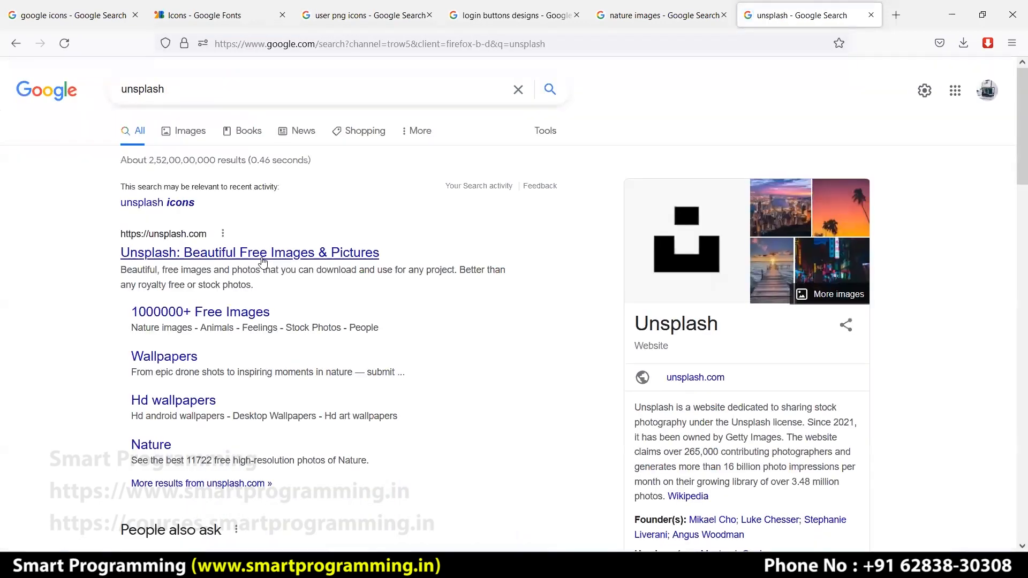
pyautogui.middleClick(263, 257)
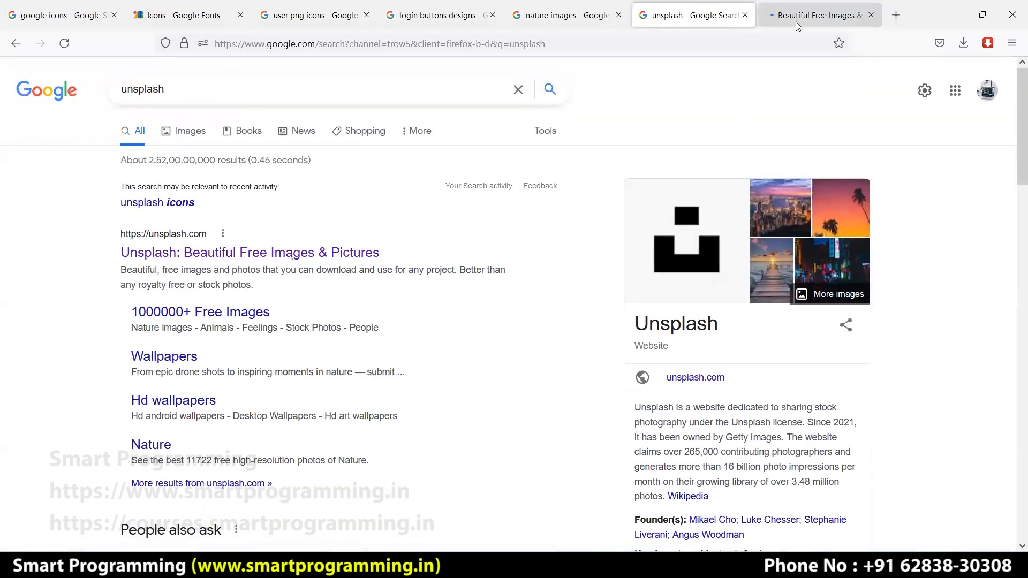
pyautogui.click(796, 22)
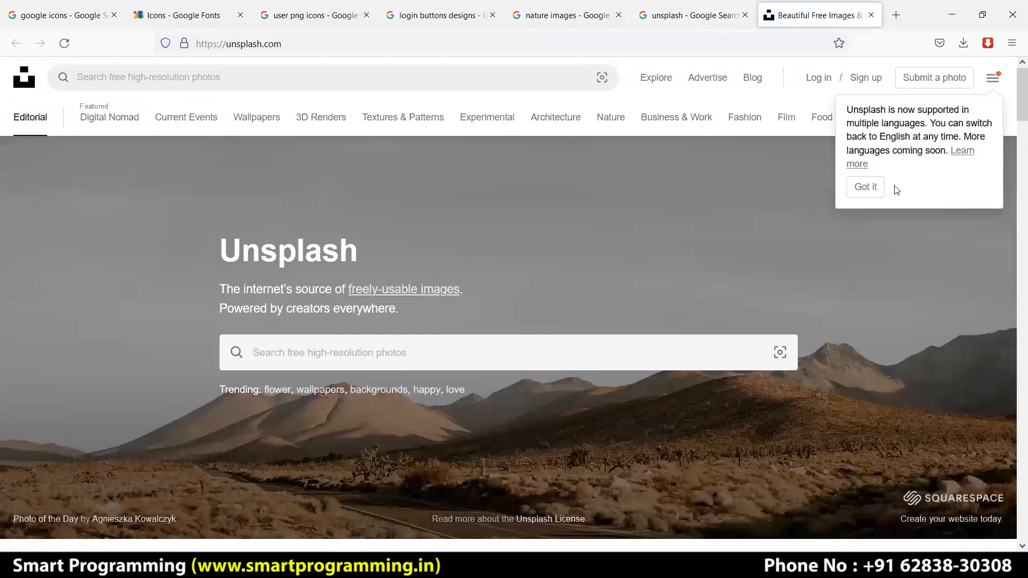
# - Dismiss the language notice and look through the editorial photos on the Unsplash home page
pyautogui.click(866, 187)
pyautogui.scroll(-8, 482, 268)
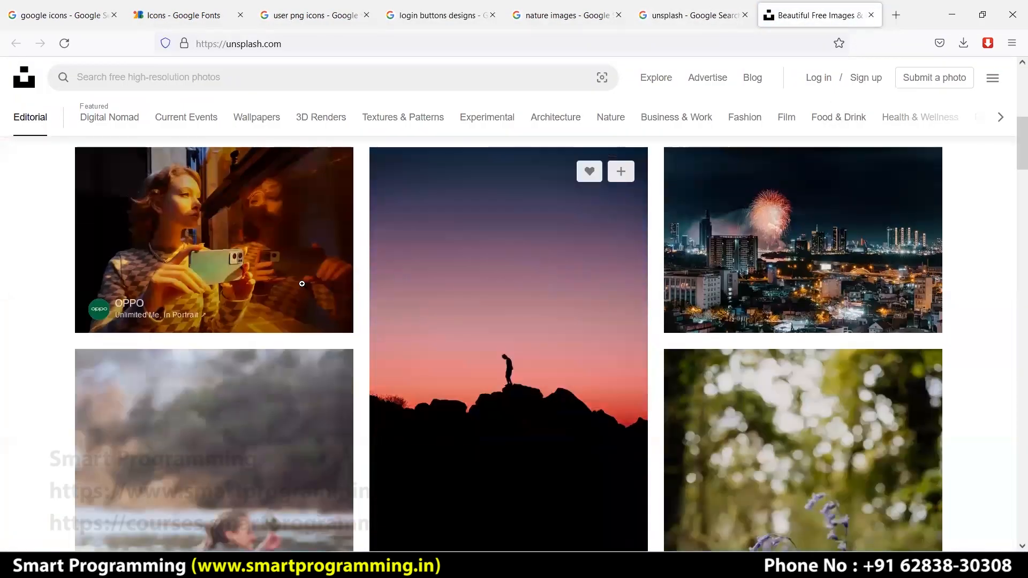
pyautogui.scroll(-2, 522, 289)
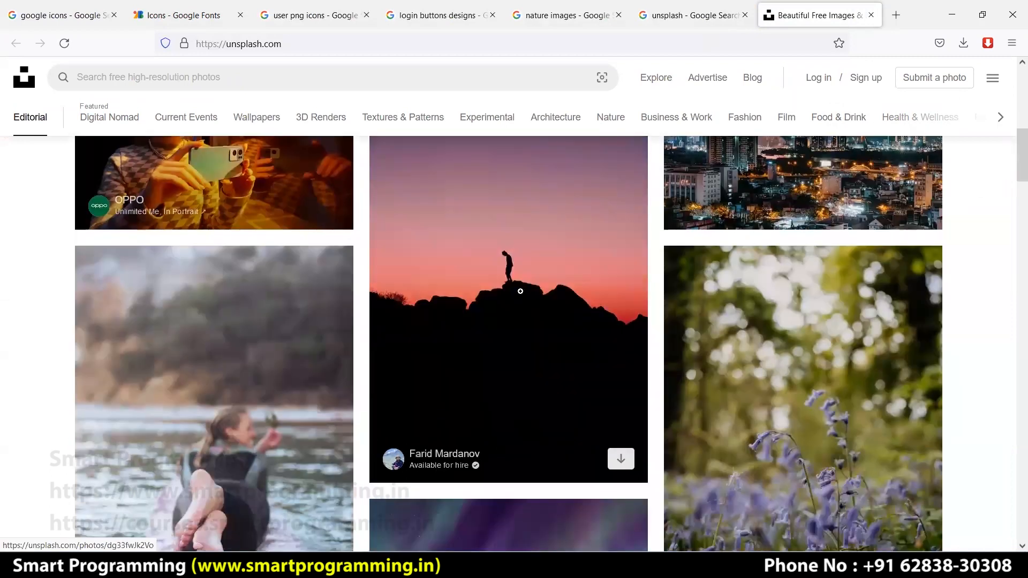
pyautogui.scroll(-4, 521, 291)
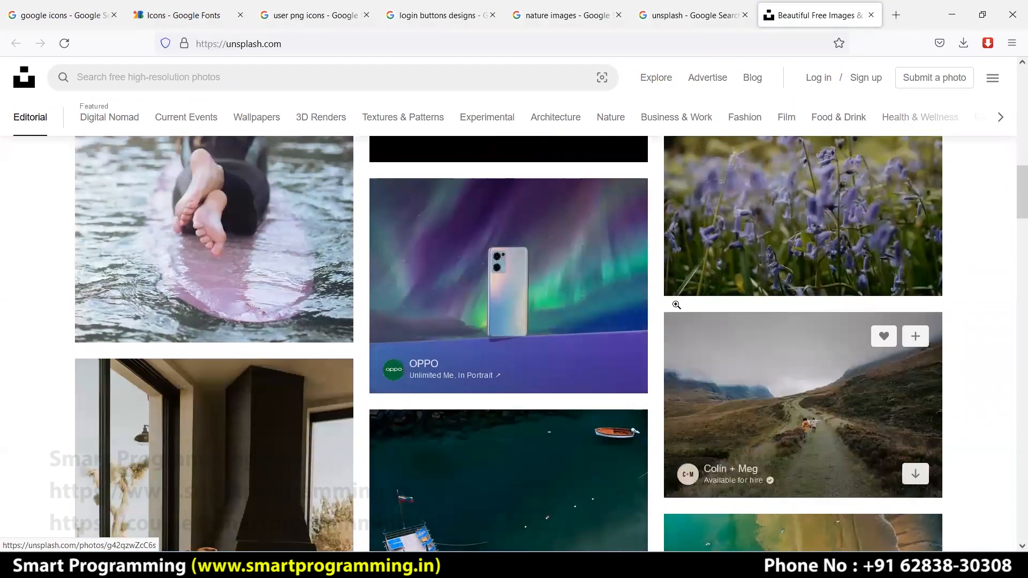
pyautogui.scroll(-10, 677, 305)
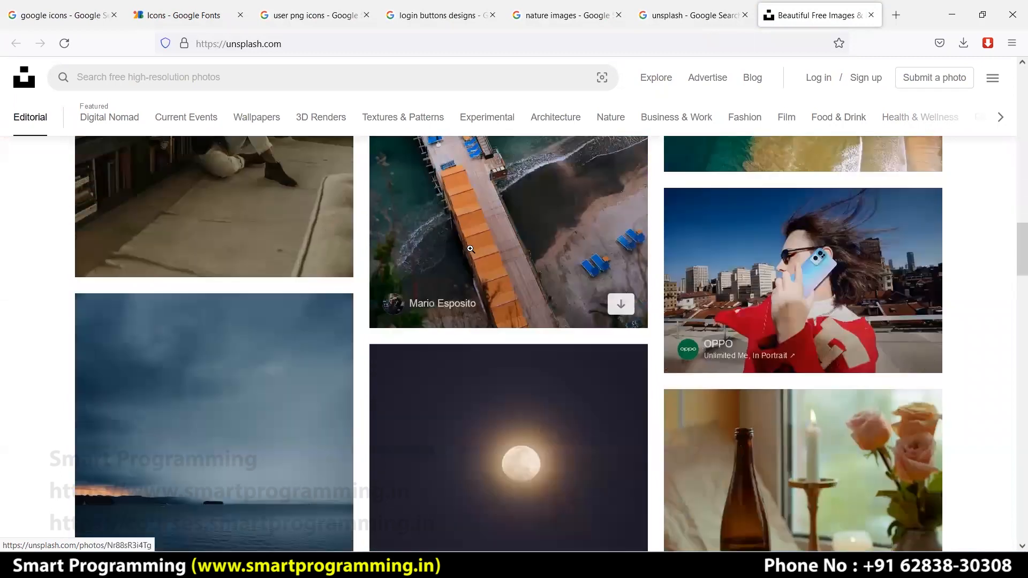
pyautogui.scroll(-4, 470, 249)
pyautogui.scroll(12, 434, 250)
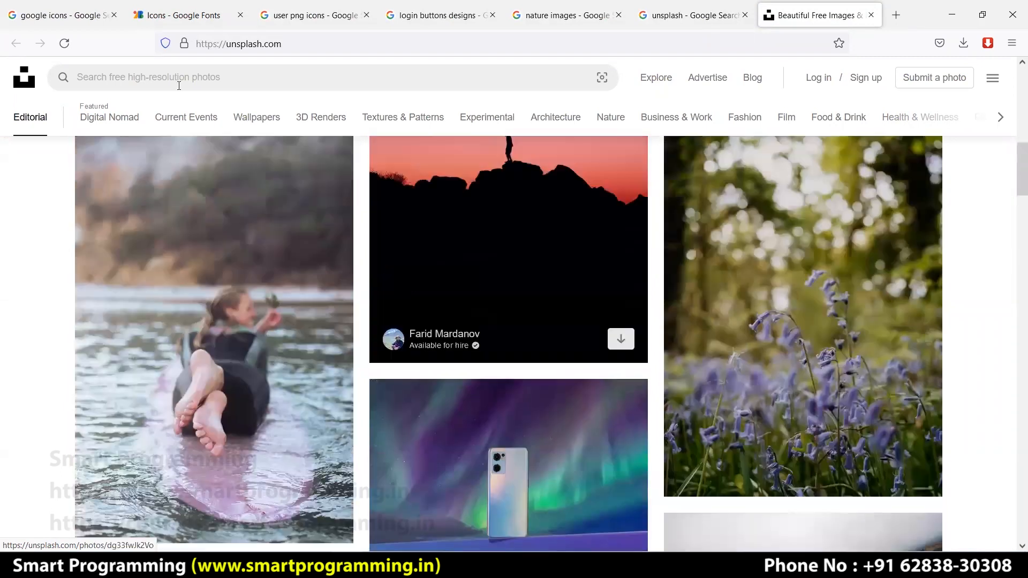
# - Search Unsplash for nature photos, using the term nature
pyautogui.scroll(5, 179, 86)
pyautogui.click(179, 85)
pyautogui.write('nture')
pyautogui.press('Return')
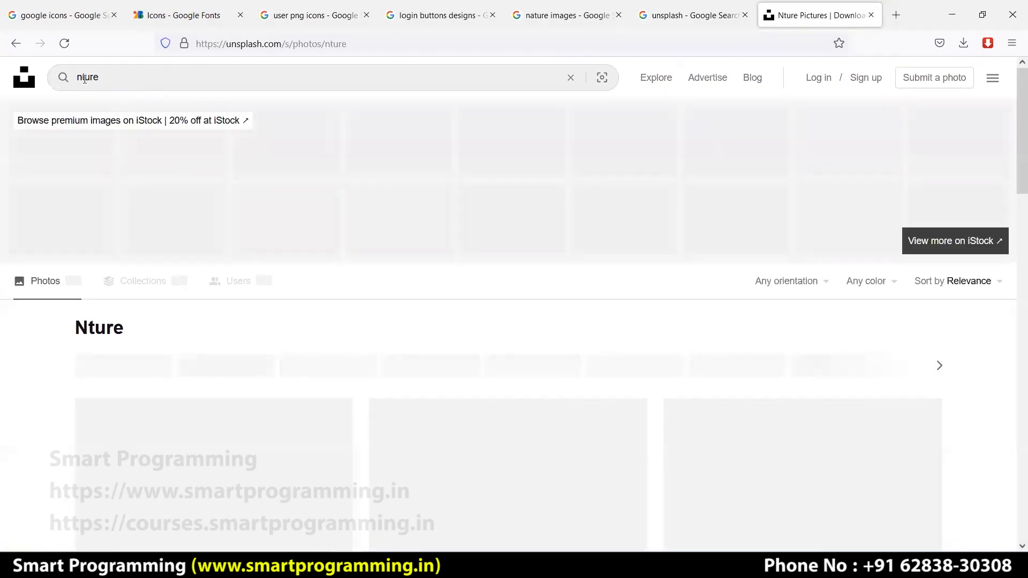
pyautogui.doubleClick(118, 78)
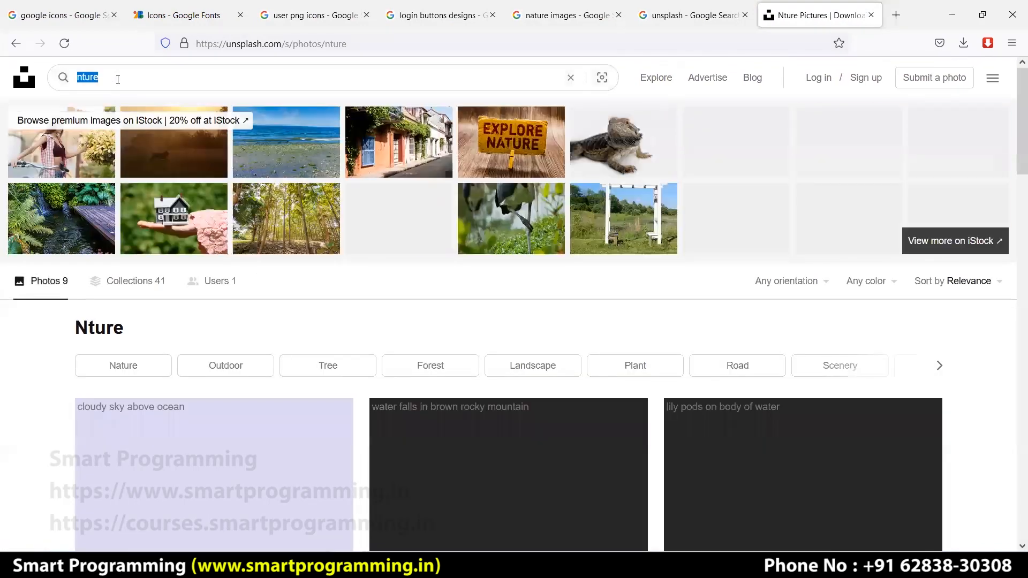
pyautogui.click(118, 78)
pyautogui.doubleClick(118, 79)
pyautogui.write('nat')
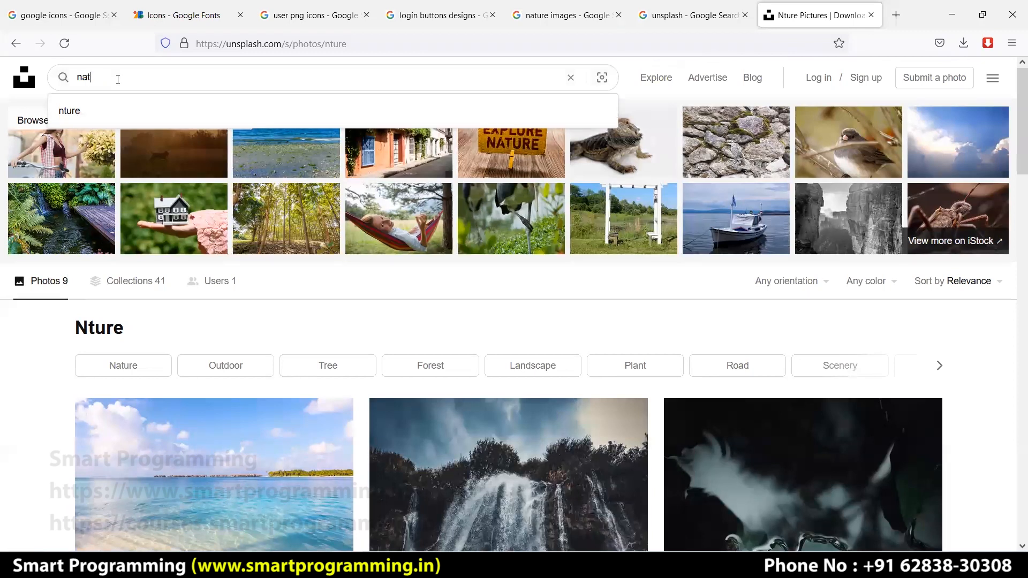
pyautogui.write('ure')
pyautogui.press('Return')
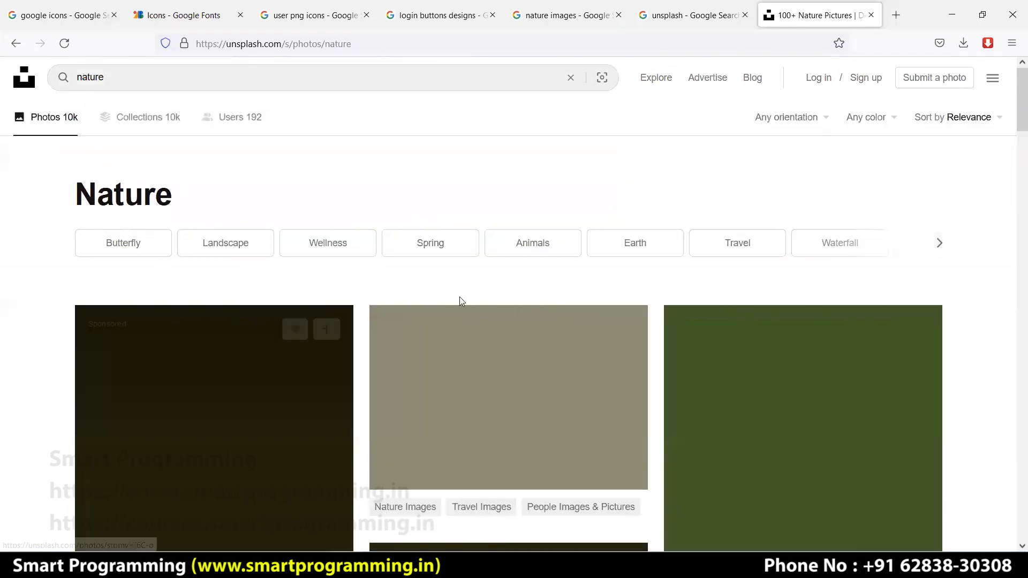
# - Download the photo of the tall waterfall with the footbridge and close the list of downloads
pyautogui.scroll(-2, 661, 297)
pyautogui.scroll(-1, 721, 327)
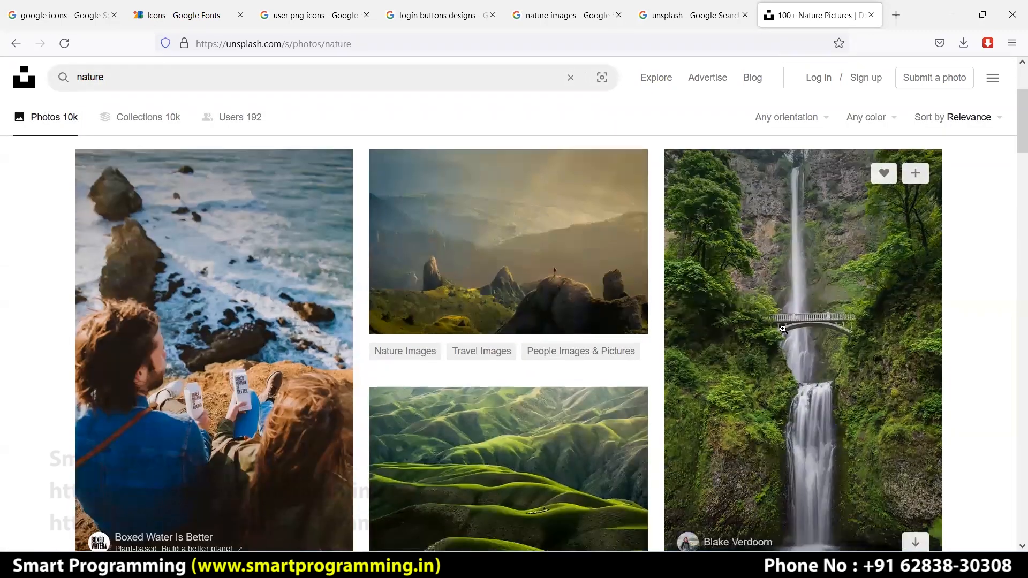
pyautogui.scroll(-1, 782, 329)
pyautogui.scroll(-3, 866, 367)
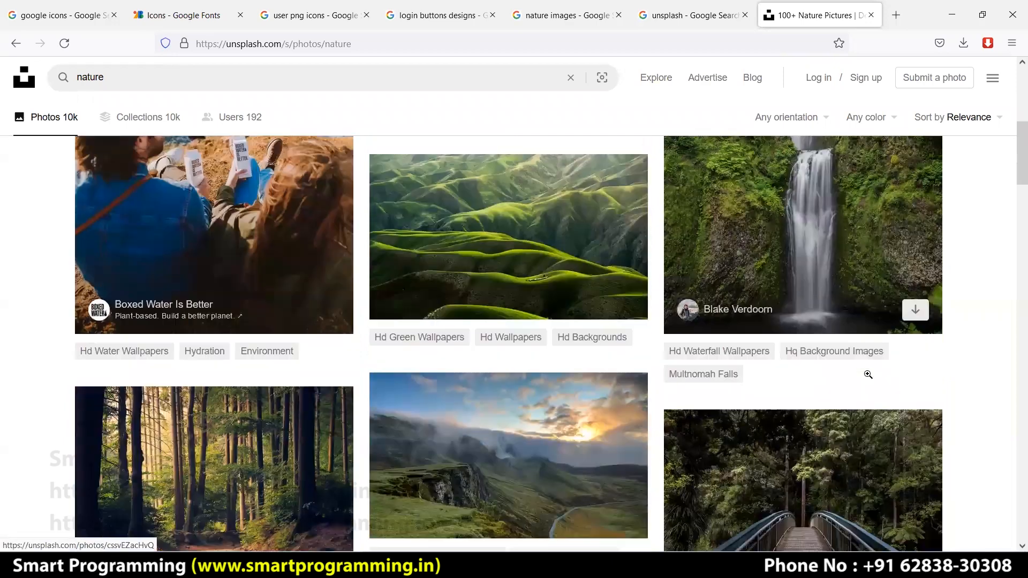
pyautogui.scroll(4, 915, 425)
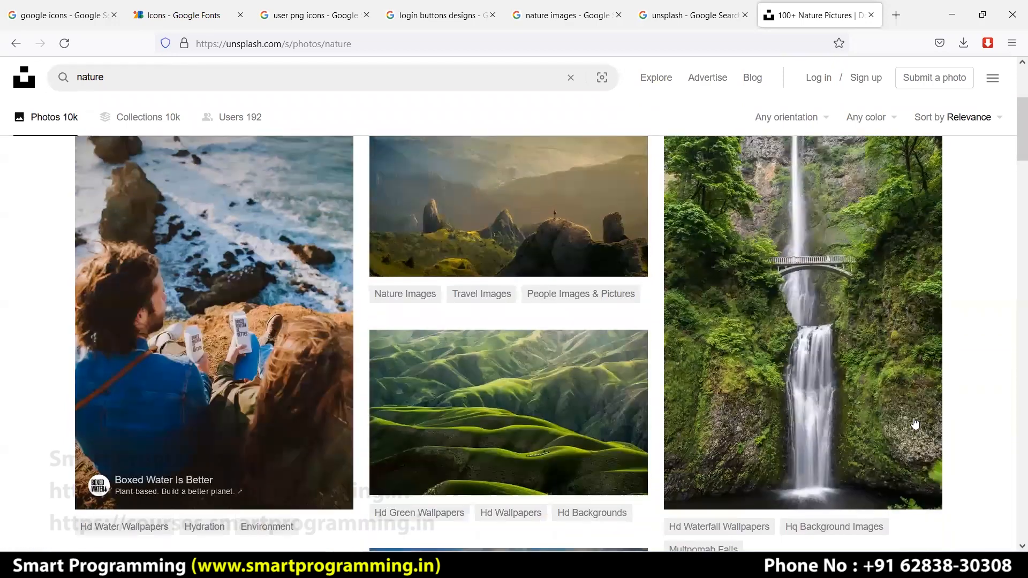
pyautogui.scroll(-1, 916, 424)
pyautogui.click(914, 416)
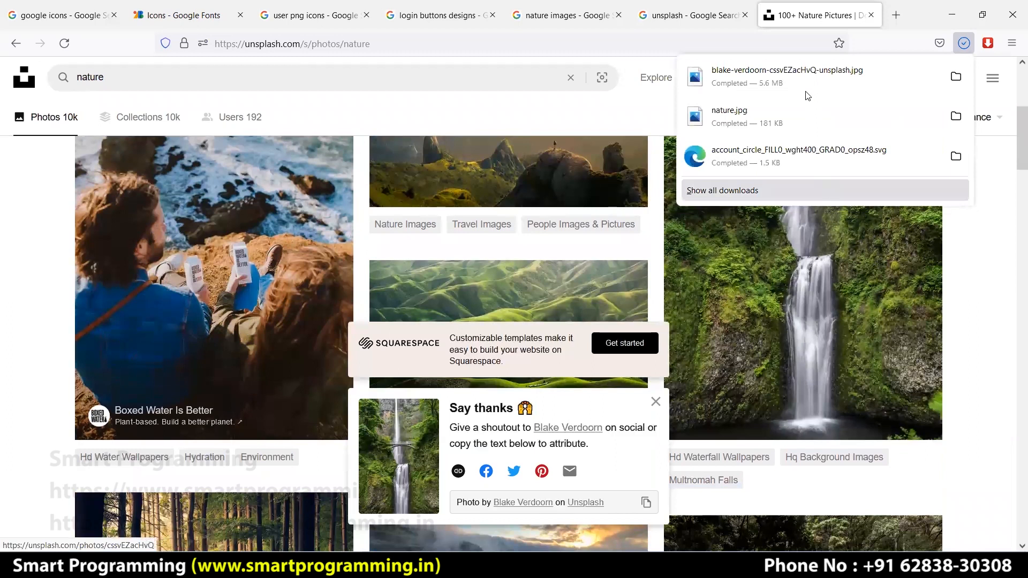
pyautogui.click(969, 271)
# - Examine the further nature photos among the Unsplash search results
pyautogui.scroll(-1, 487, 267)
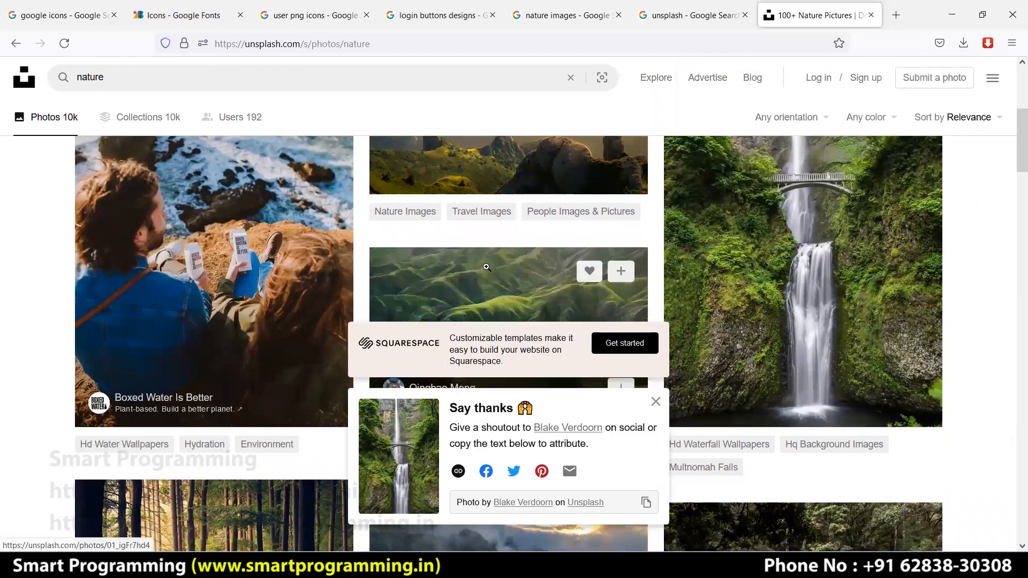
pyautogui.scroll(-8, 487, 266)
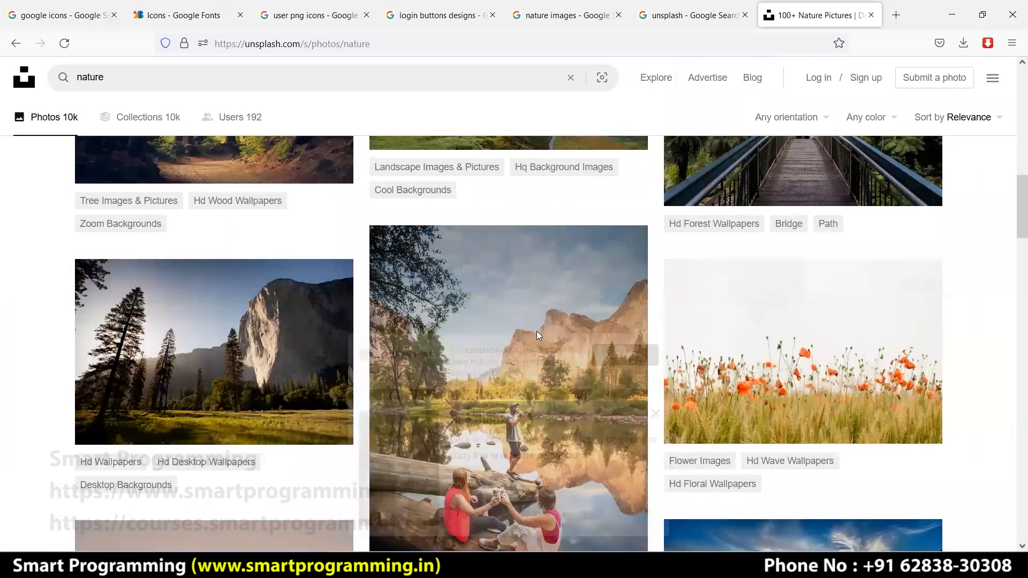
pyautogui.scroll(5, 533, 324)
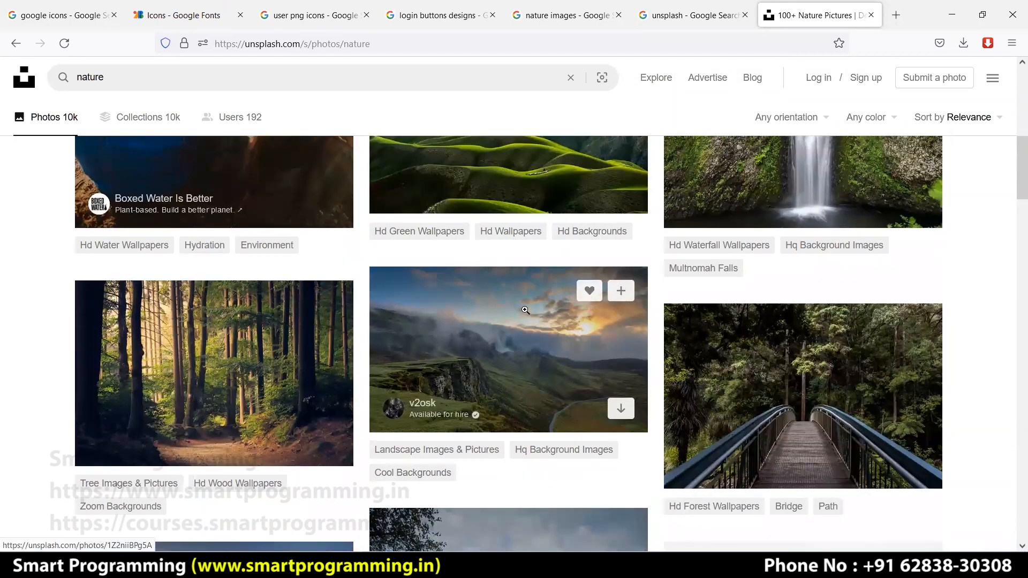
pyautogui.scroll(-13, 525, 310)
pyautogui.scroll(-10, 537, 343)
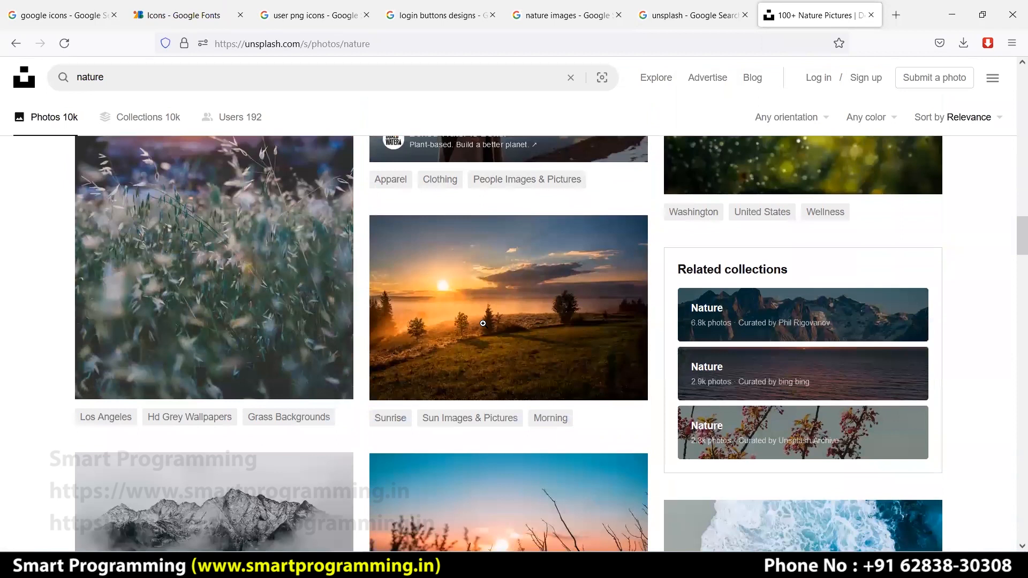
pyautogui.scroll(-10, 483, 323)
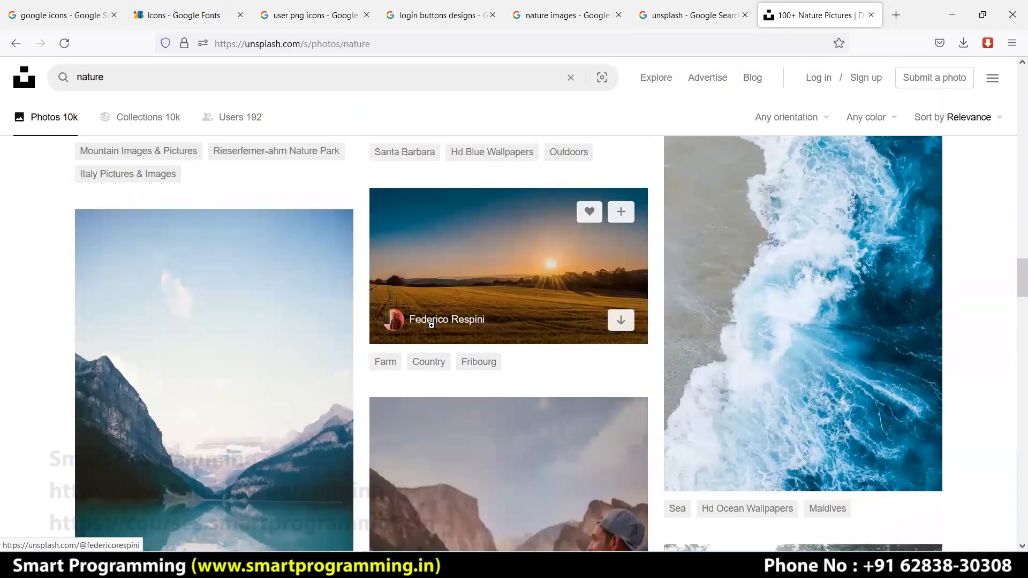
pyautogui.scroll(-10, 431, 326)
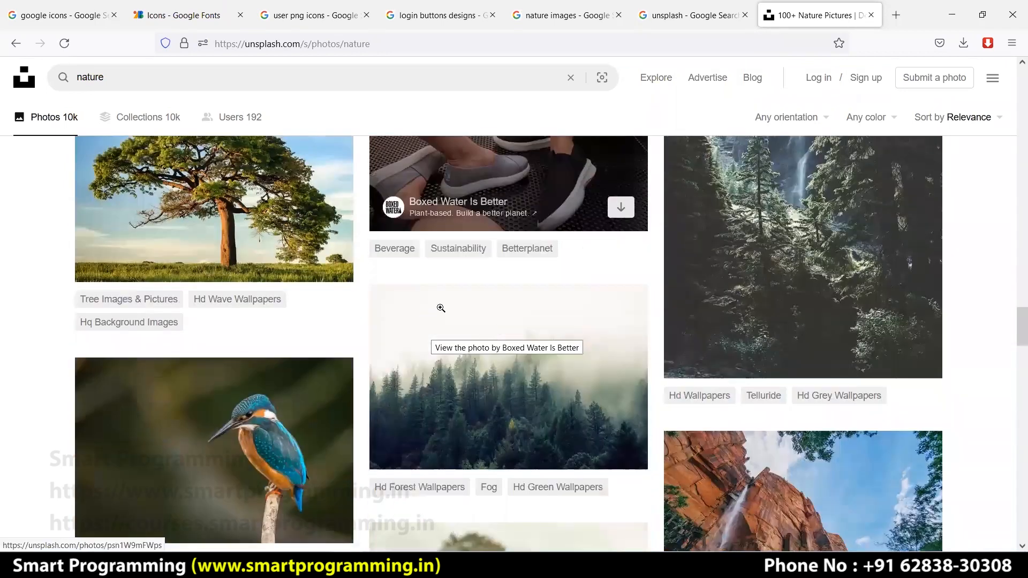
# - Try to add the kingfisher photo to a collection
pyautogui.scroll(-3, 441, 308)
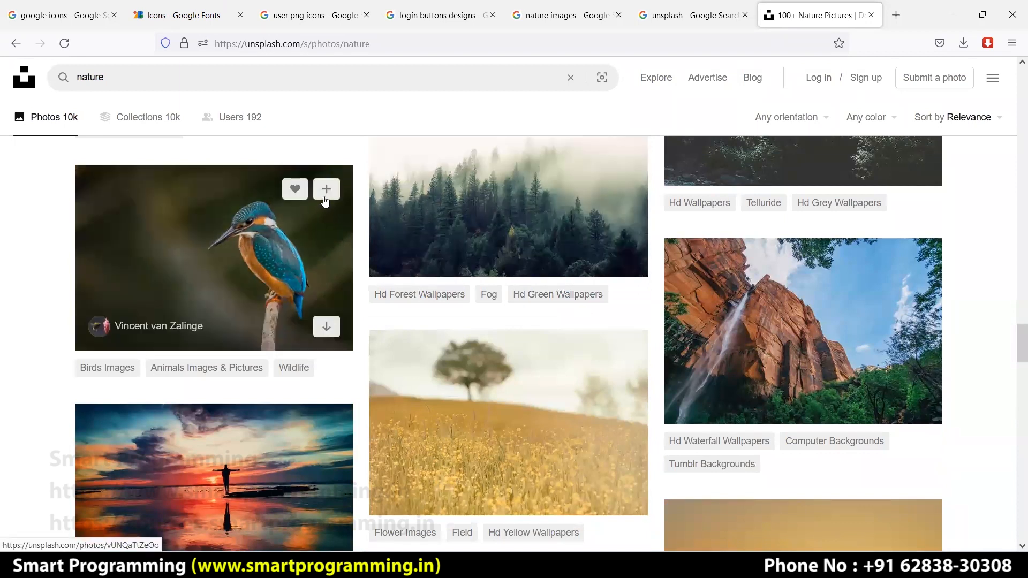
pyautogui.click(327, 190)
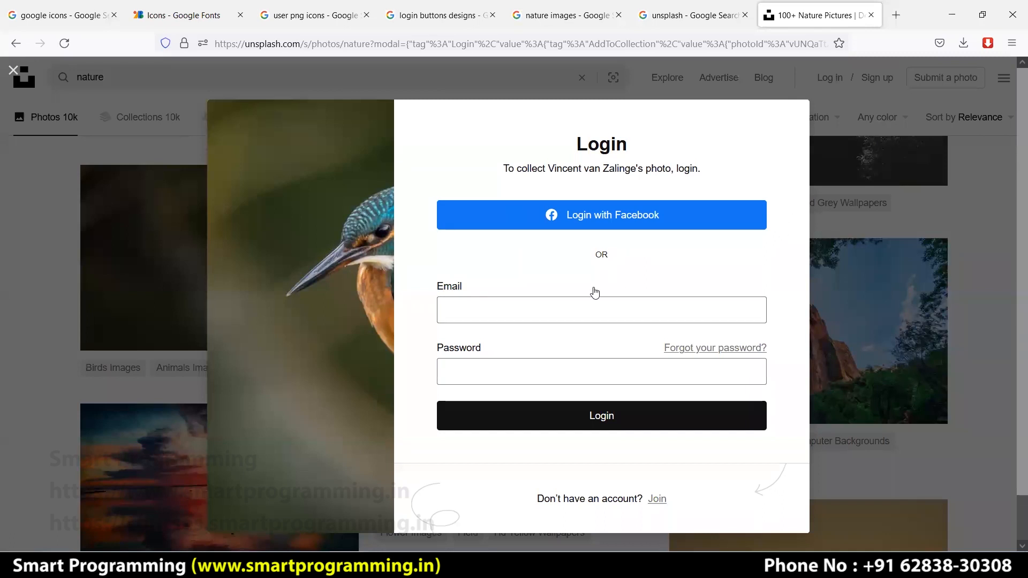
pyautogui.press('Escape')
# - Look through the nature photos that follow the kingfisher picture in the results
pyautogui.scroll(-5, 562, 327)
pyautogui.scroll(-10, 560, 324)
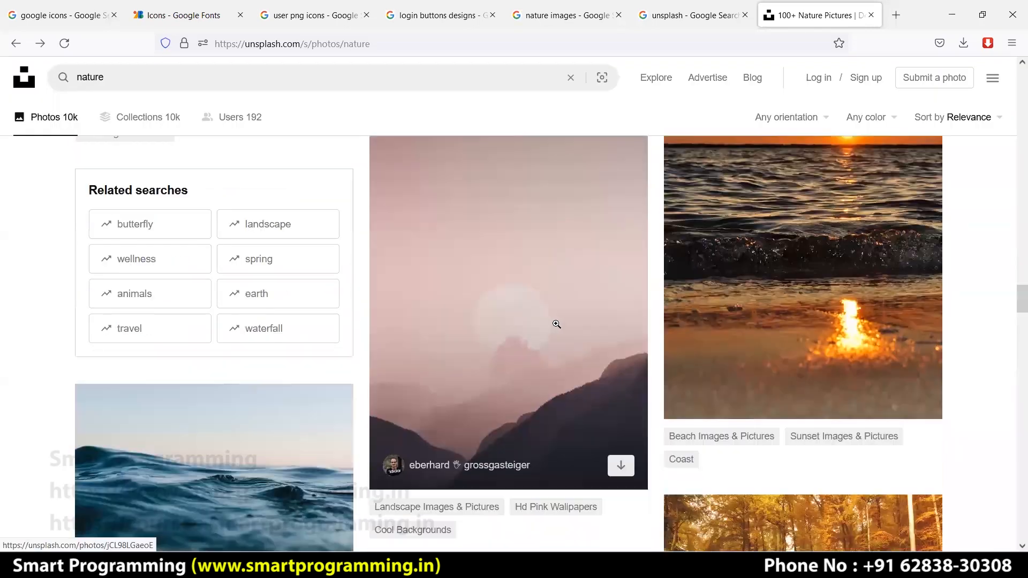
pyautogui.scroll(-6, 498, 323)
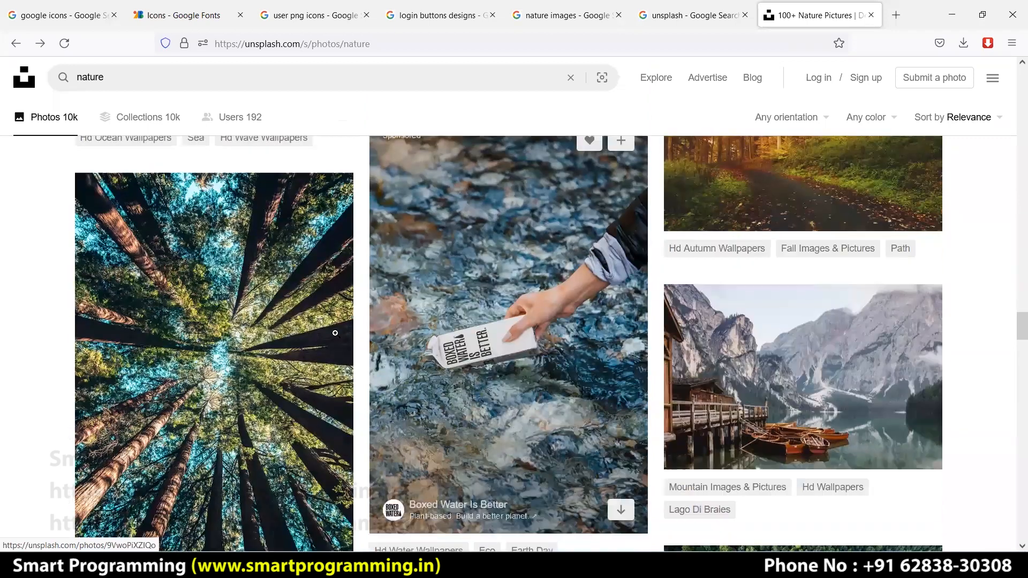
pyautogui.scroll(-10, 88, 78)
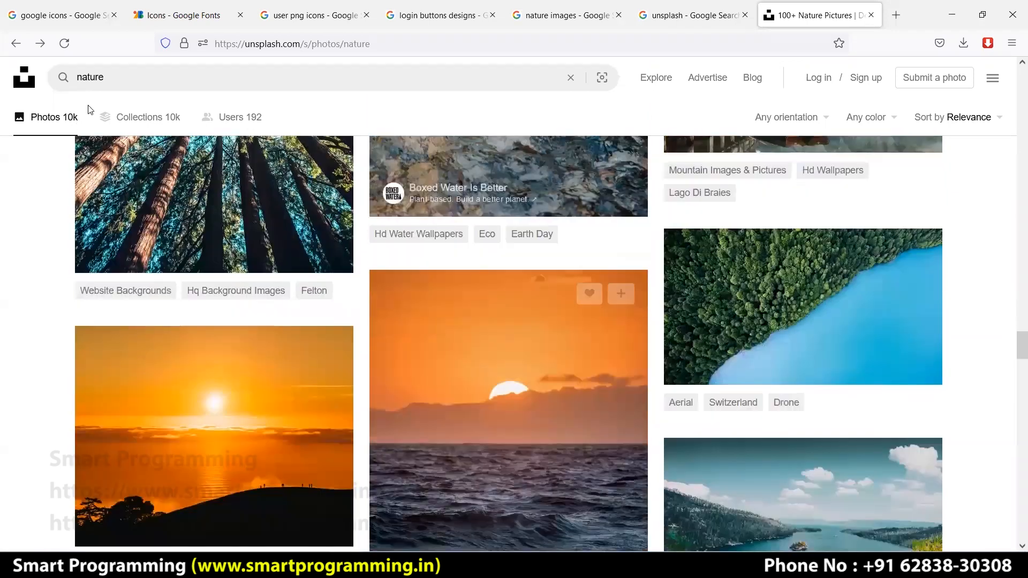
pyautogui.scroll(-6, 87, 79)
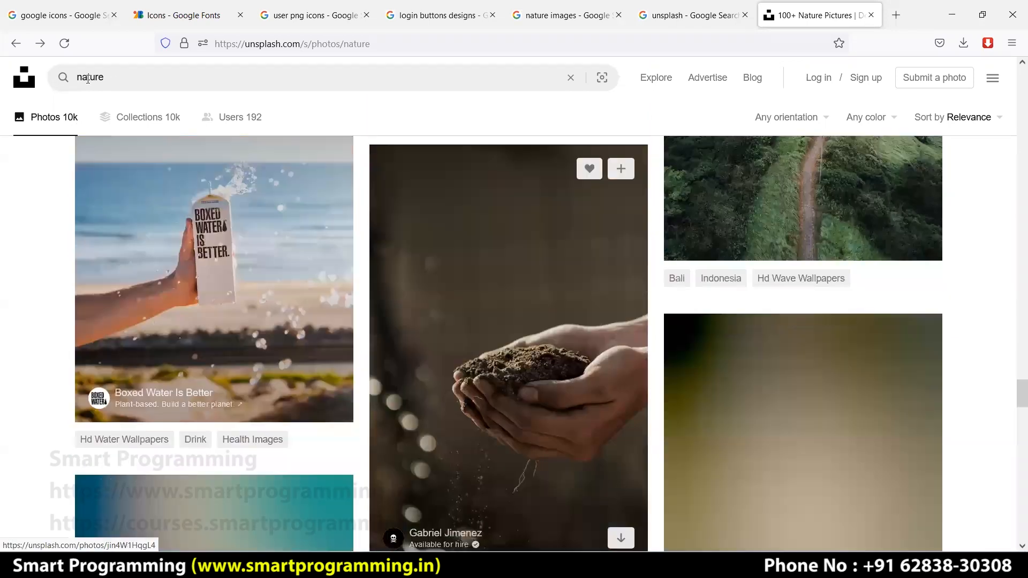
# - Search Unsplash for fruits and look through the fruit photos in the results
pyautogui.scroll(7, 87, 79)
pyautogui.scroll(4, 87, 79)
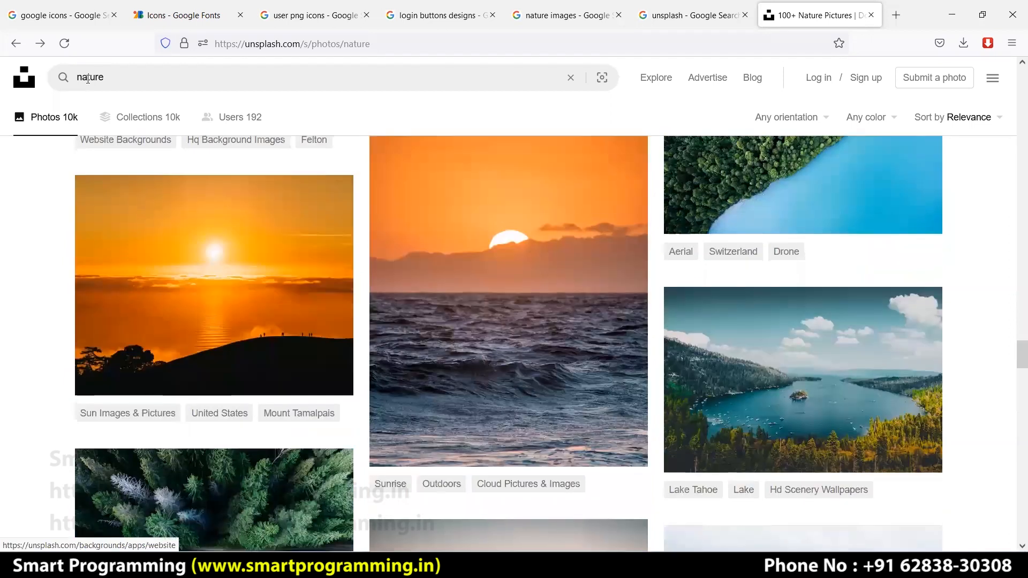
pyautogui.doubleClick(87, 79)
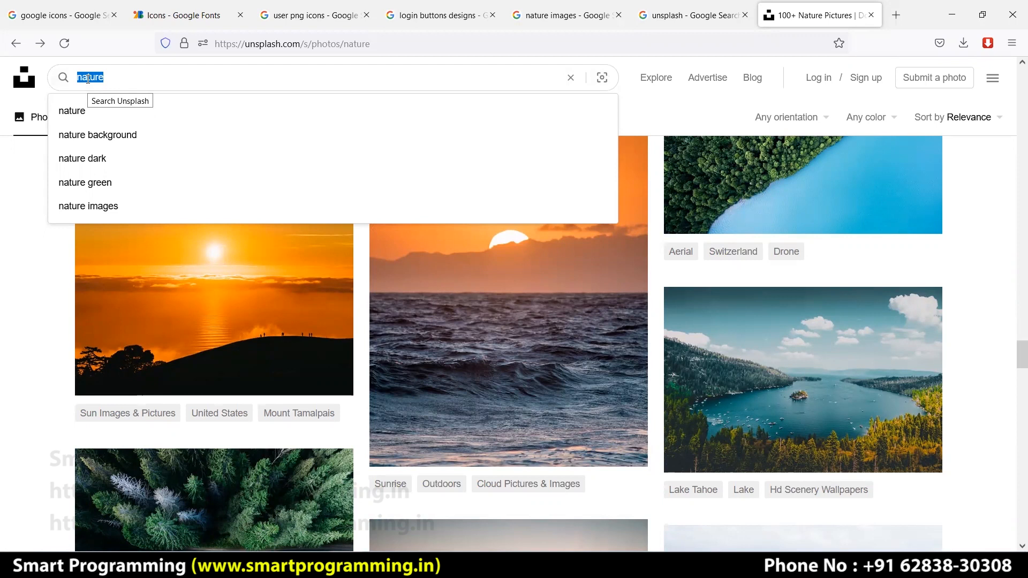
pyautogui.write('fruits')
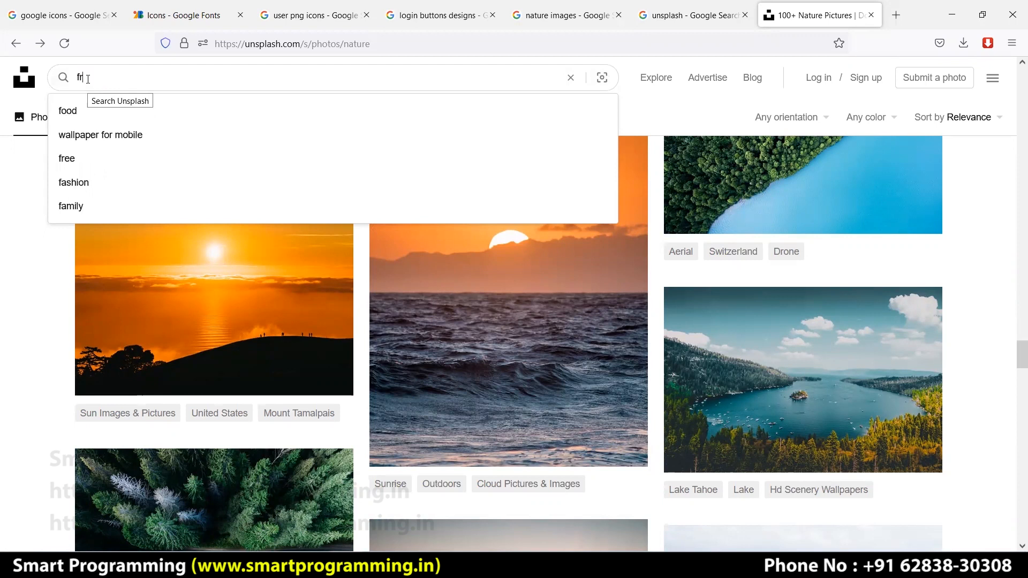
pyautogui.press('Return')
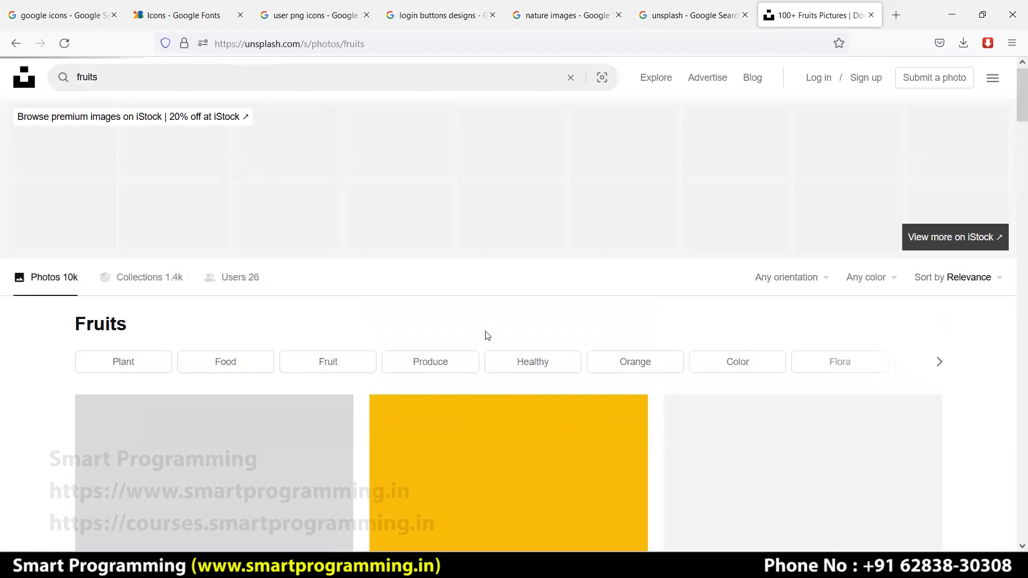
pyautogui.scroll(-5, 487, 336)
pyautogui.scroll(-7, 545, 325)
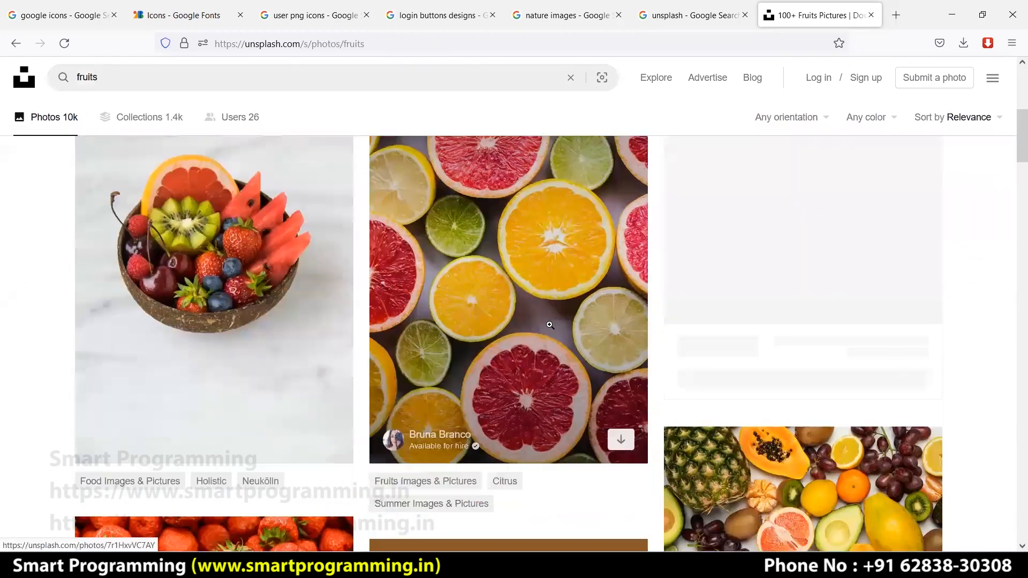
pyautogui.scroll(-12, 524, 336)
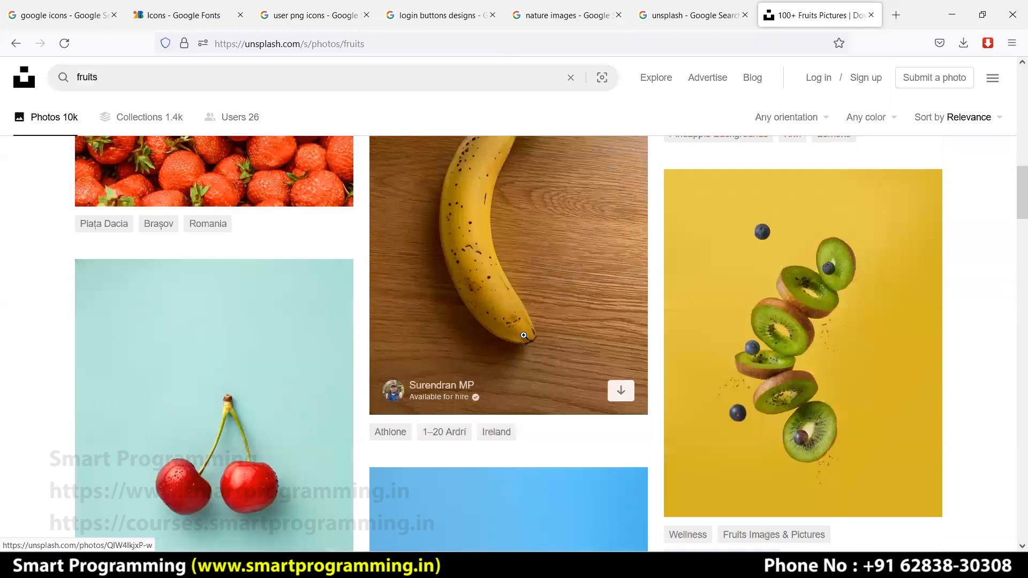
pyautogui.scroll(-7, 525, 335)
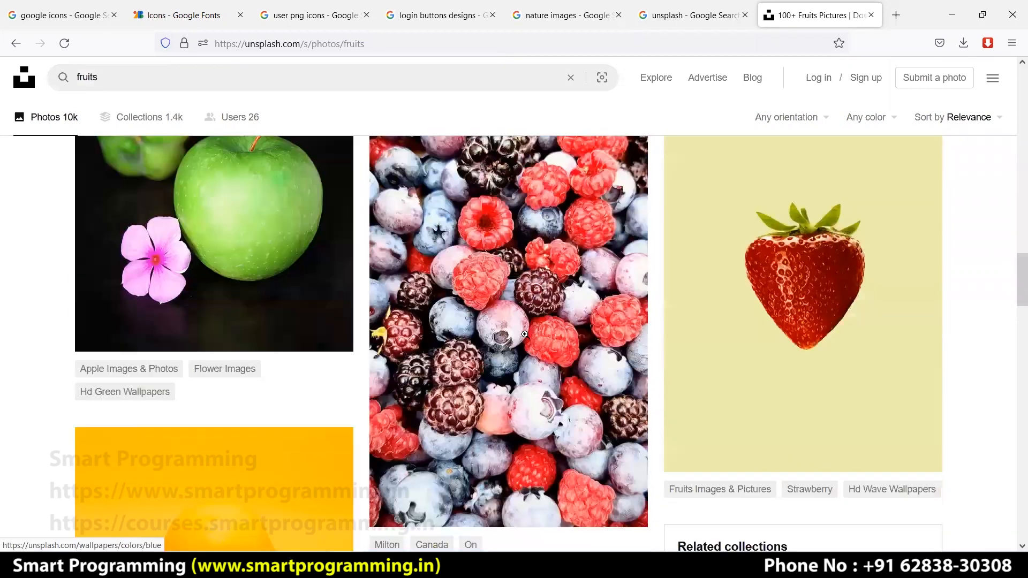
pyautogui.scroll(19, 165, 127)
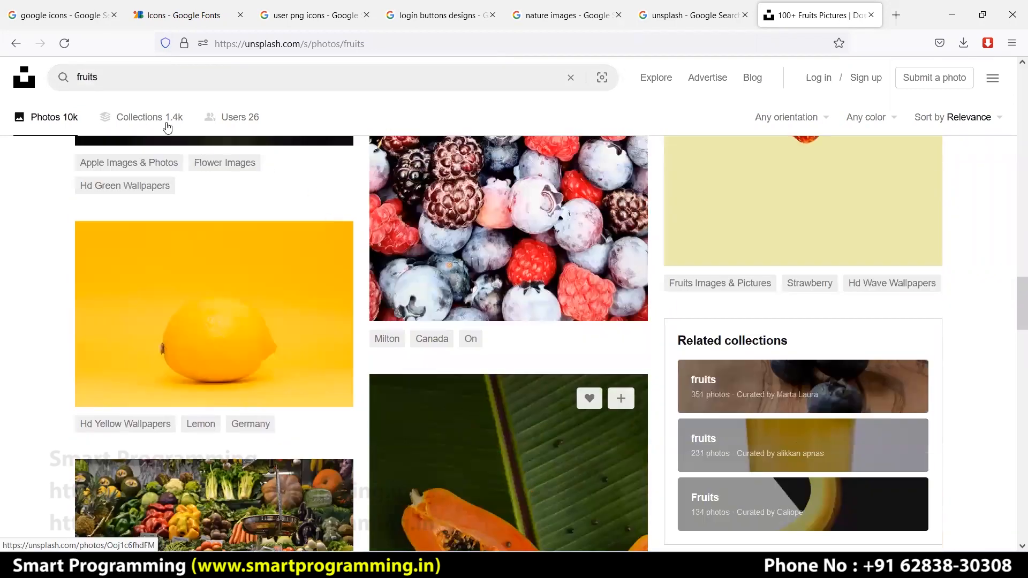
pyautogui.scroll(6, 78, 75)
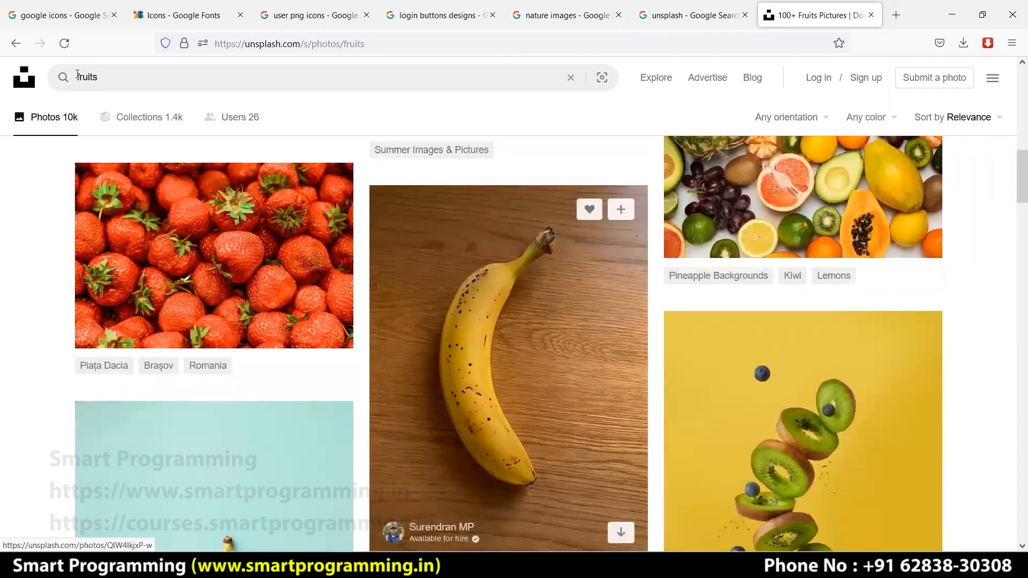
pyautogui.scroll(9, 78, 75)
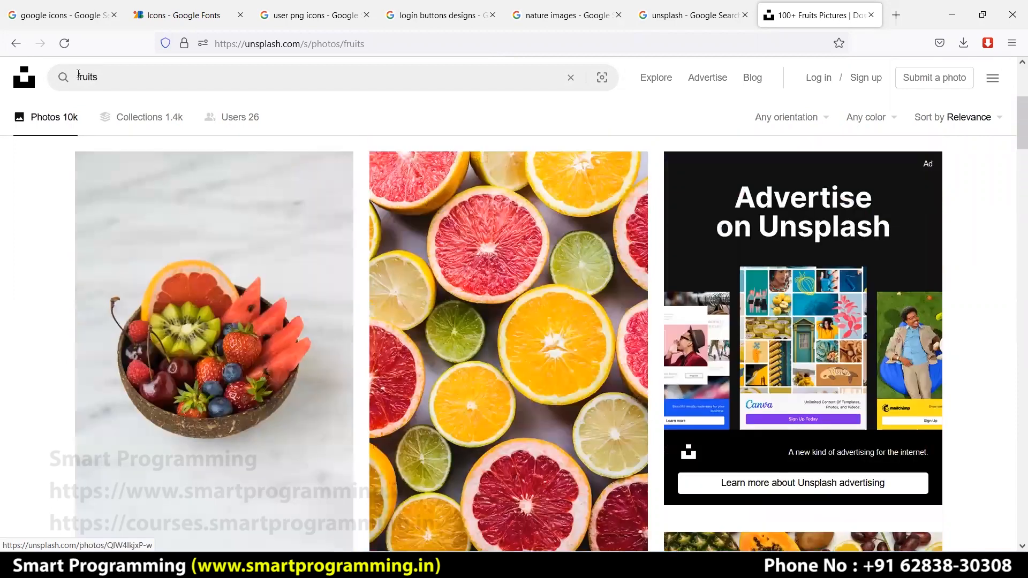
# - Search Unsplash for laptops and look through the laptop photos in the results
pyautogui.doubleClick(78, 75)
pyautogui.write('lato')
pyautogui.press('BackSpace')
pyautogui.press('BackSpace')
pyautogui.write('ptops')
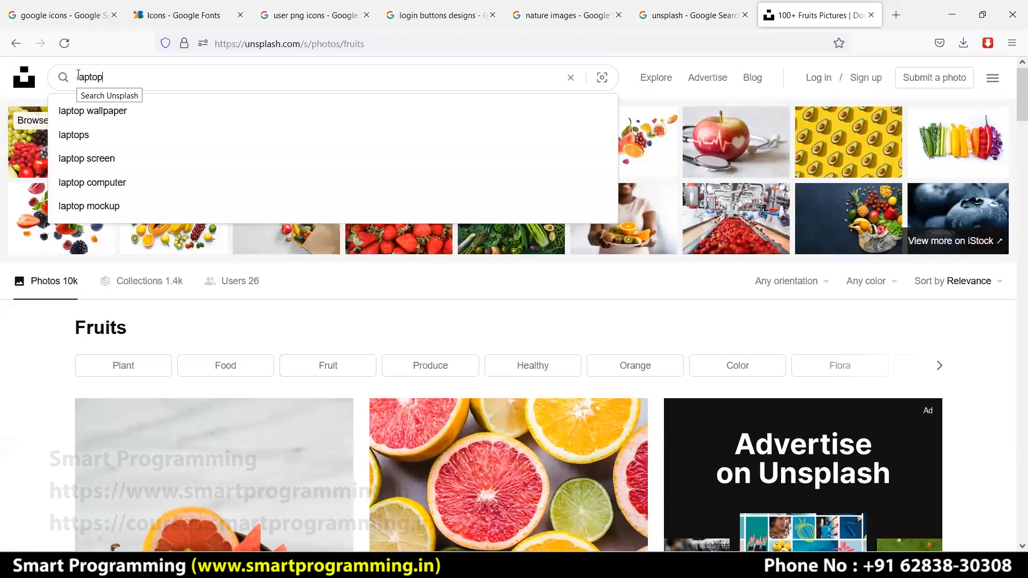
pyautogui.press('Return')
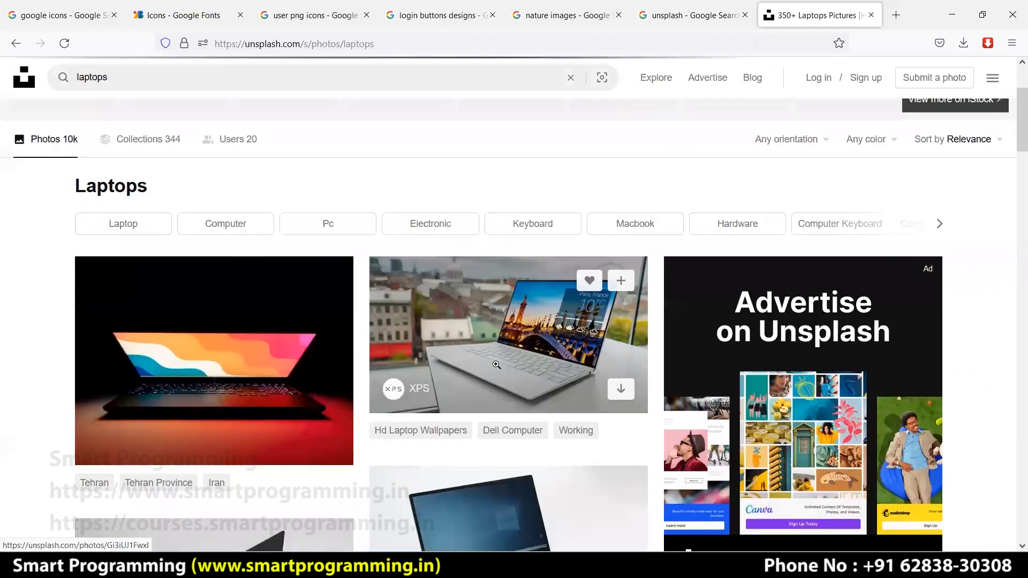
pyautogui.scroll(-3, 504, 358)
pyautogui.scroll(-6, 517, 348)
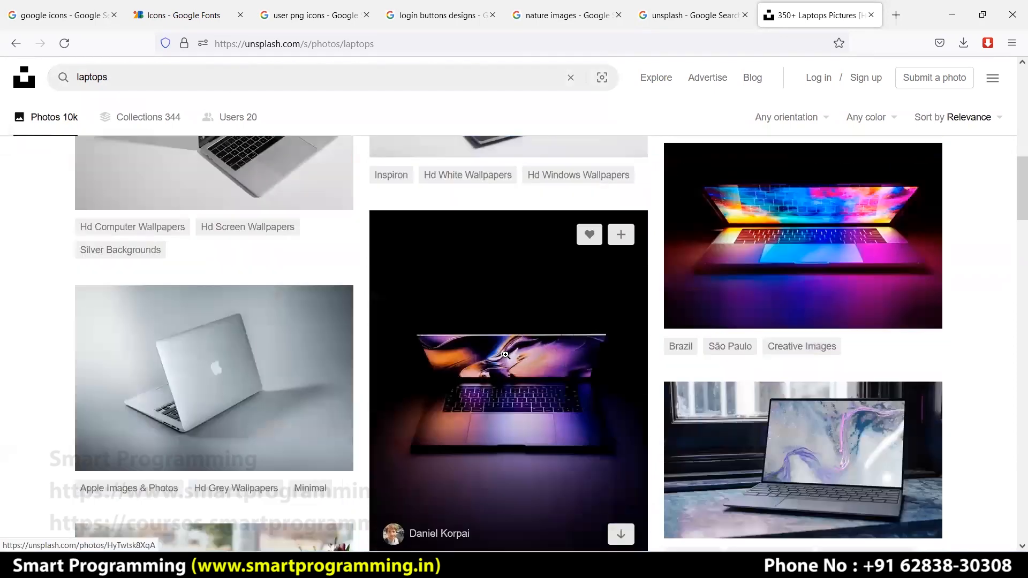
pyautogui.scroll(-14, 532, 347)
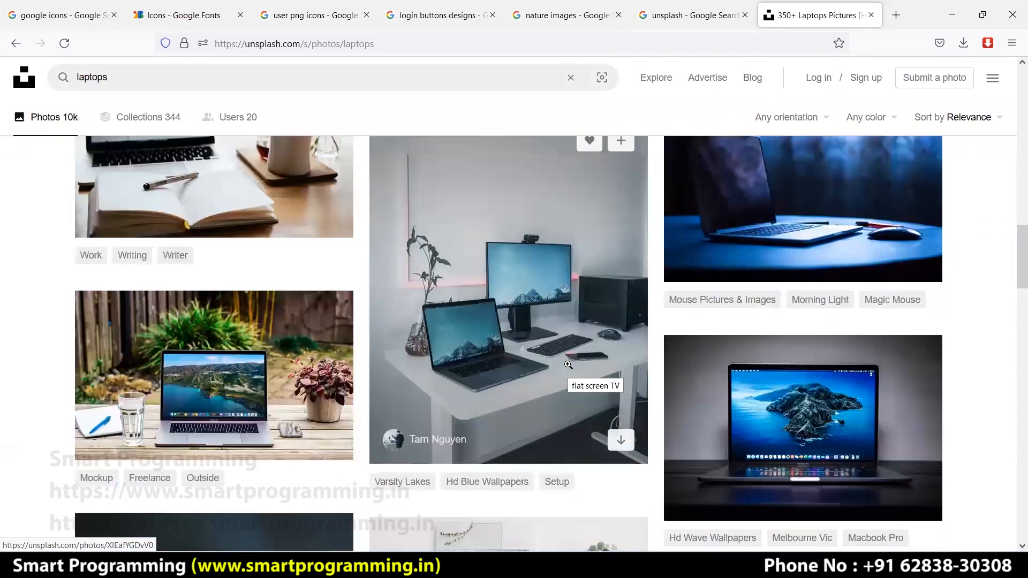
pyautogui.scroll(-10, 568, 365)
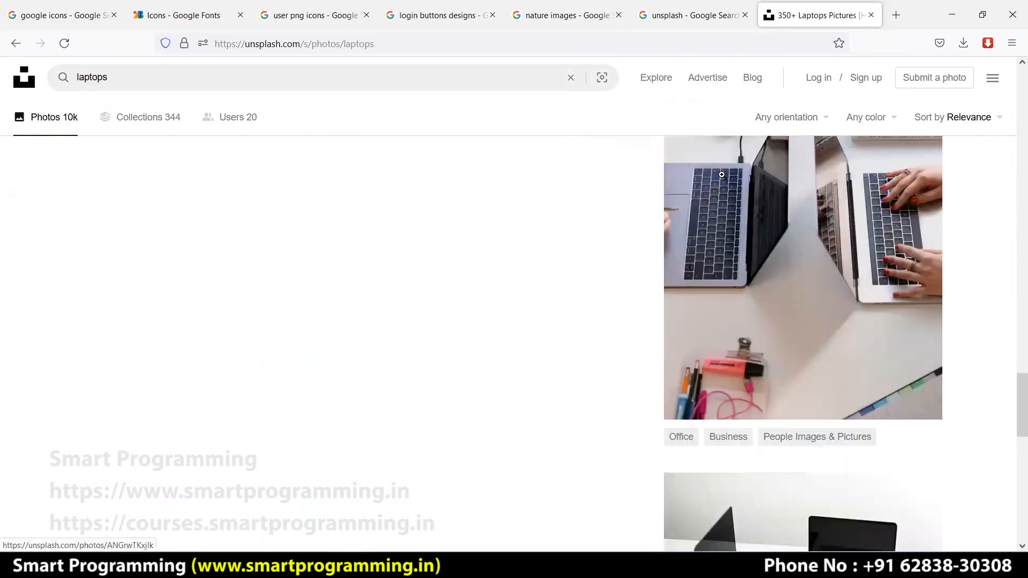
pyautogui.scroll(7, 645, 259)
pyautogui.scroll(1, 828, 95)
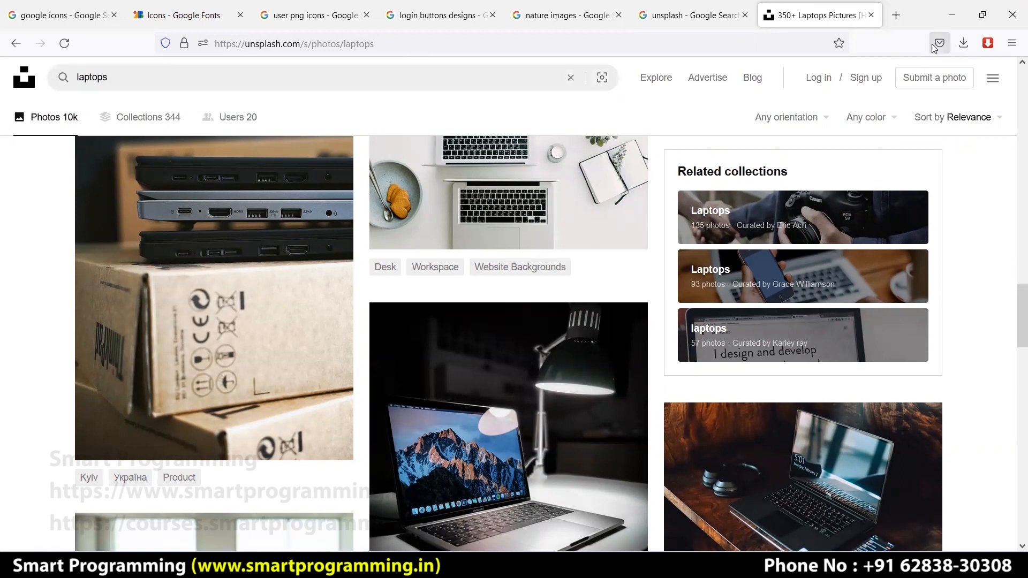
# - Switch to Adobe XD and select the white ellipse behind the circular masked photo on the second iPhone artboard
pyautogui.click(951, 20)
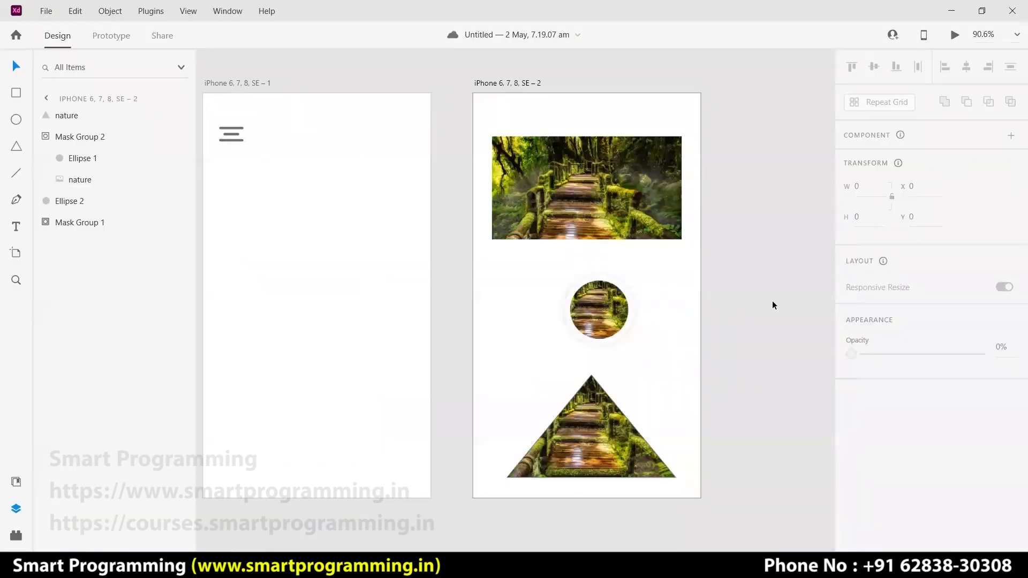
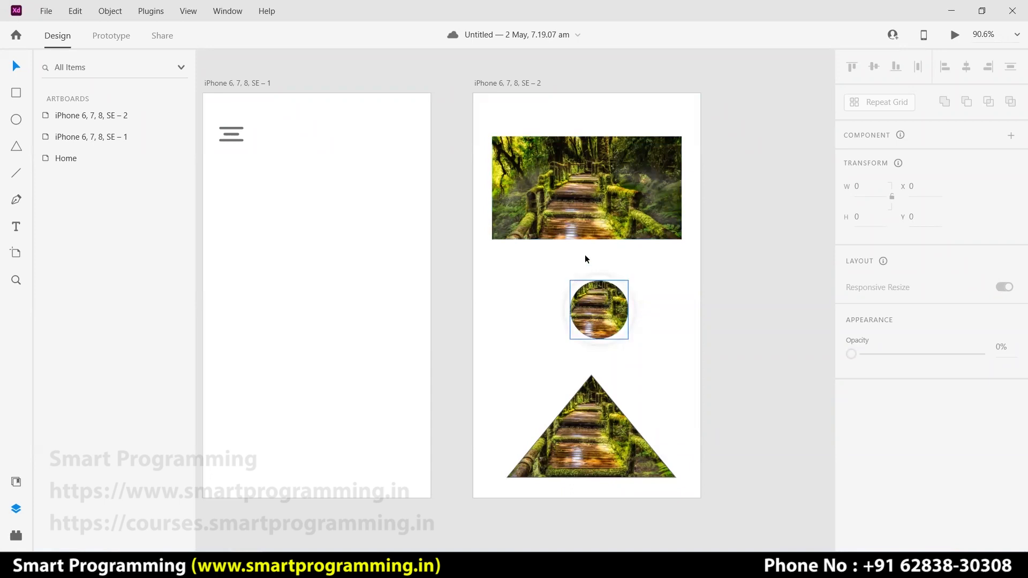
pyautogui.click(573, 217)
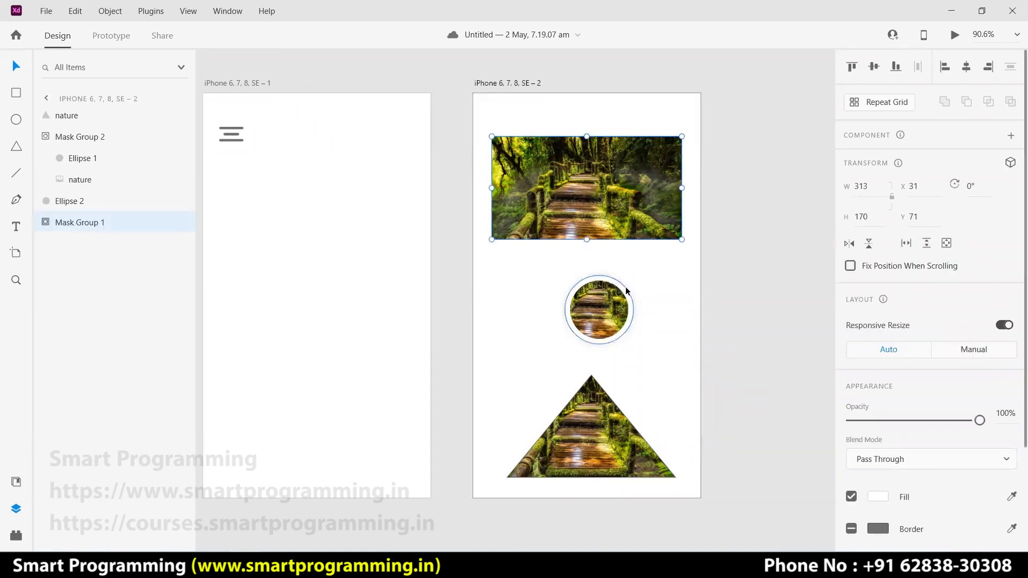
pyautogui.click(632, 319)
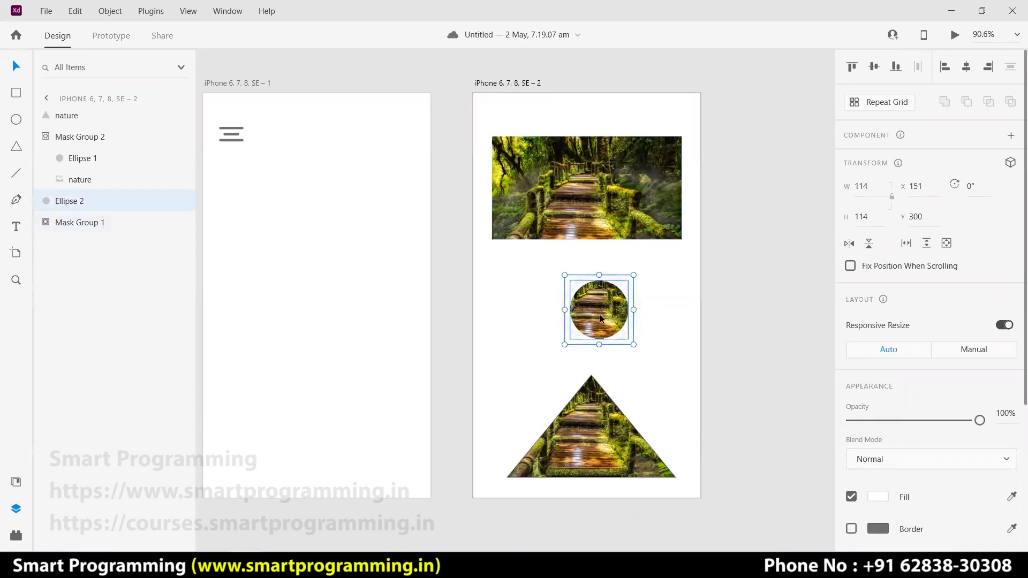
pyautogui.scroll(3, 620, 319)
pyautogui.scroll(3, 620, 319)
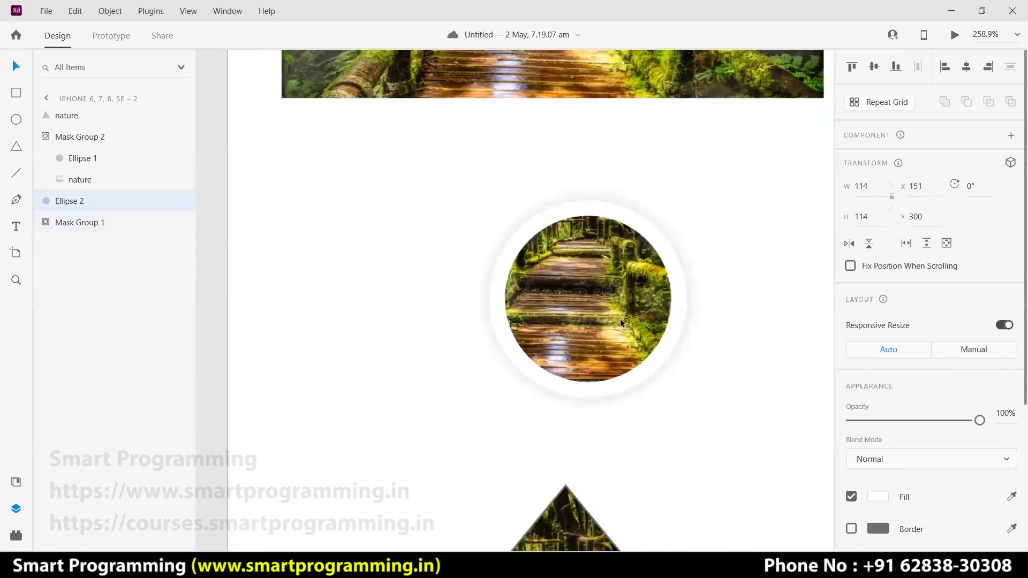
pyautogui.click(792, 235)
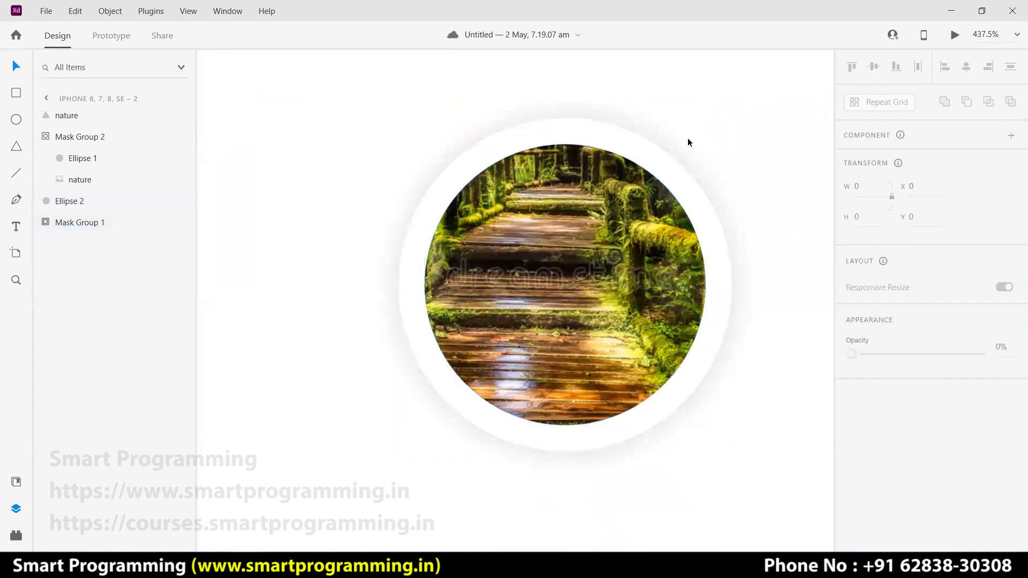
pyautogui.click(580, 265)
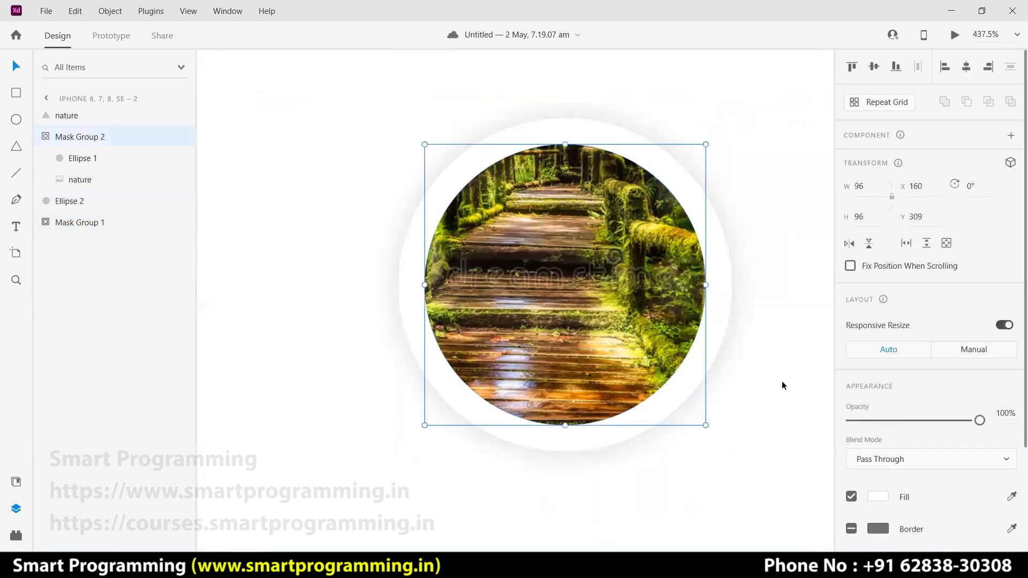
pyautogui.click(732, 288)
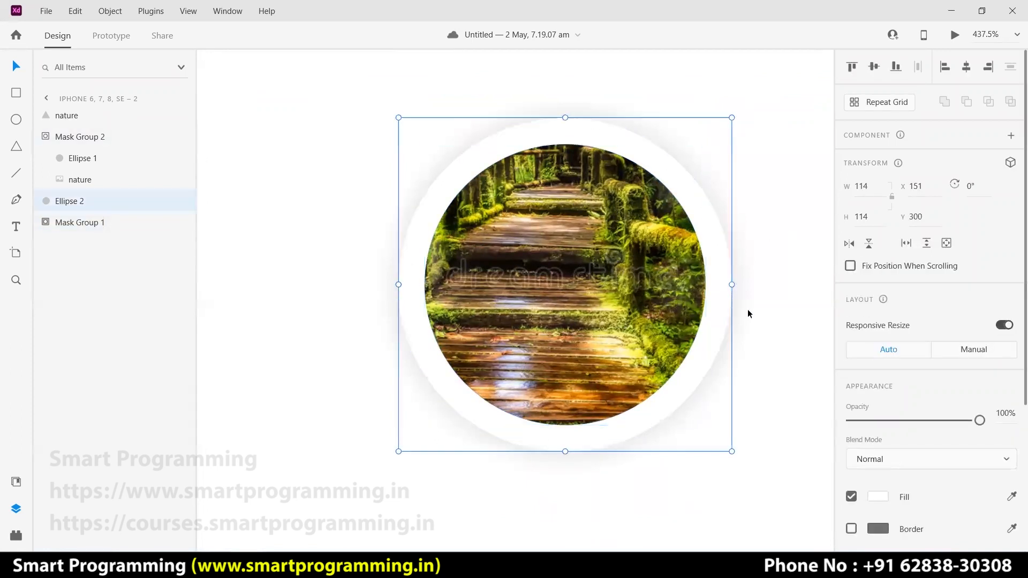
# - Try a drop shadow X offset of 10 and then -10 on the white ellipse
pyautogui.scroll(-1, 815, 404)
pyautogui.scroll(-4, 962, 415)
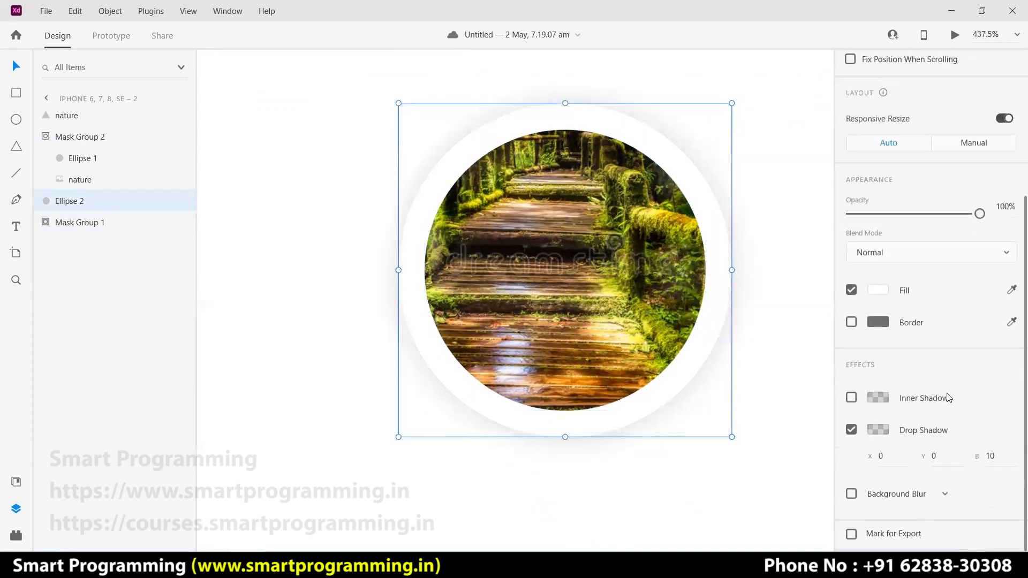
pyautogui.click(883, 456)
pyautogui.write('10')
pyautogui.press('Return')
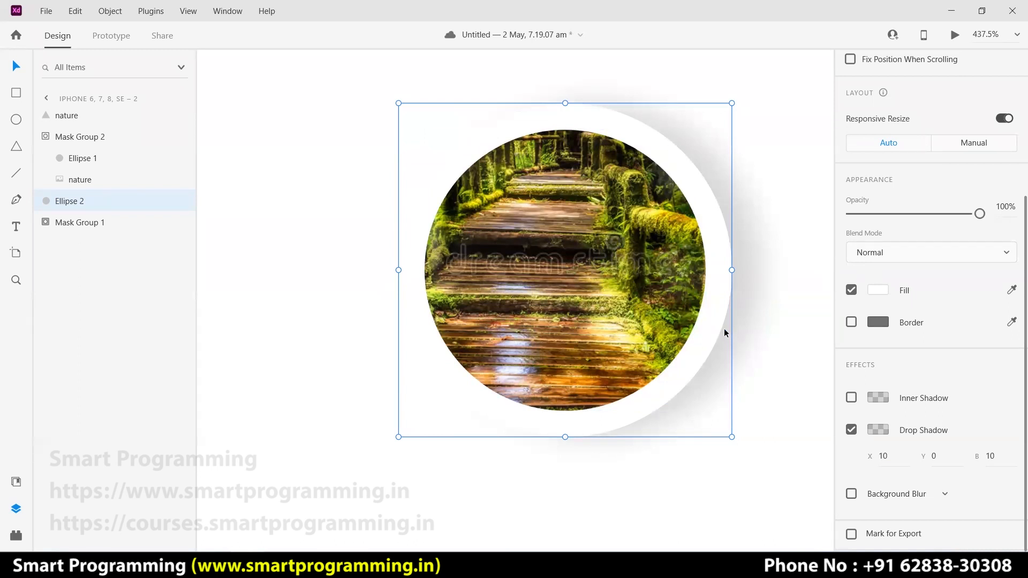
pyautogui.click(883, 458)
pyautogui.press('Return')
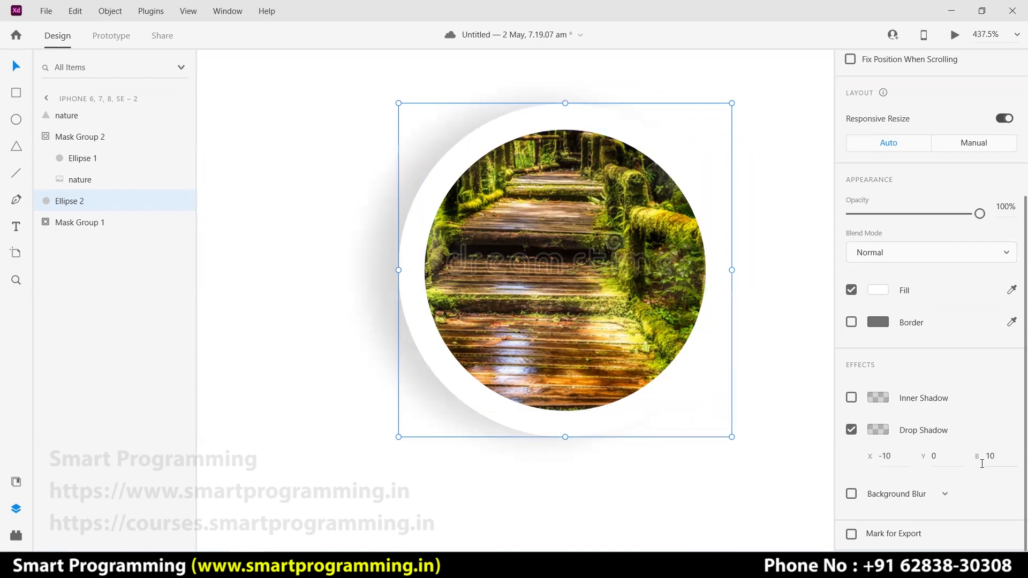
# - Set the white ellipse's drop shadow Y offset to -10 and its X offset to 0
pyautogui.click(954, 458)
pyautogui.write('-10')
pyautogui.press('Return')
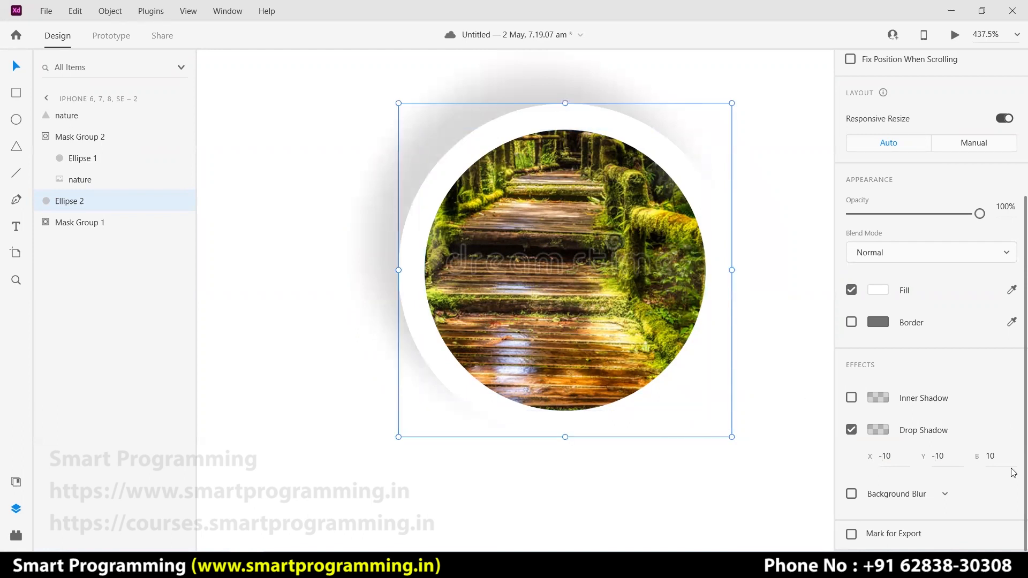
pyautogui.click(881, 456)
pyautogui.write('0')
pyautogui.press('Return')
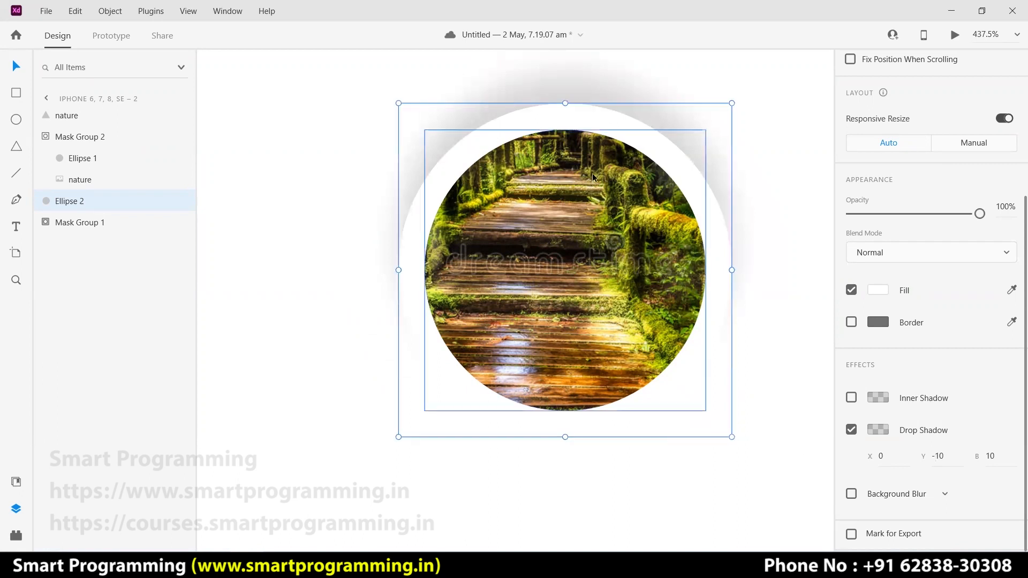
# - Set the ellipse's drop shadow Y offset to 10 and its blur to 50
pyautogui.click(940, 456)
pyautogui.write('10')
pyautogui.press('Return')
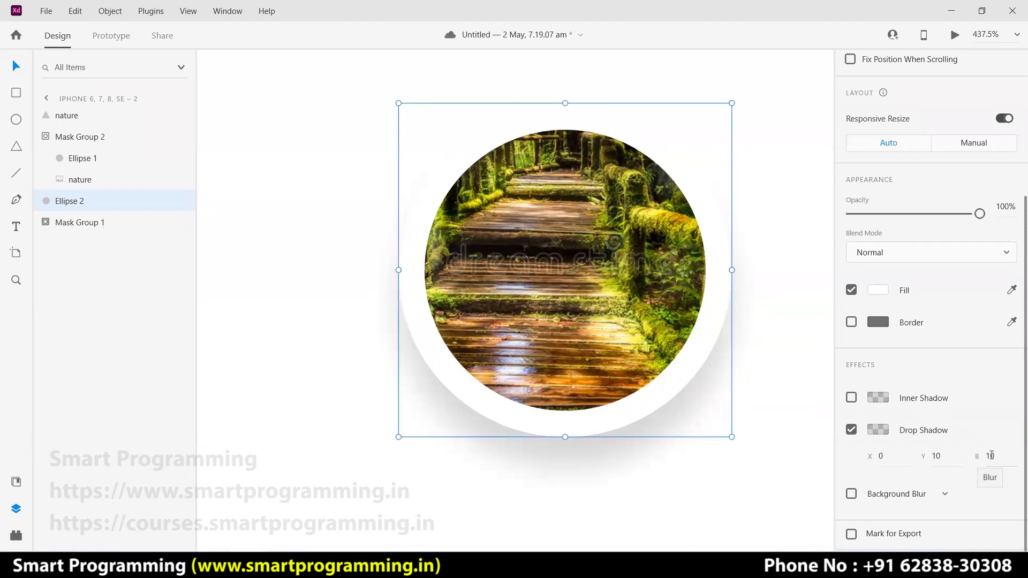
pyautogui.doubleClick(990, 456)
pyautogui.write('50')
pyautogui.press('Return')
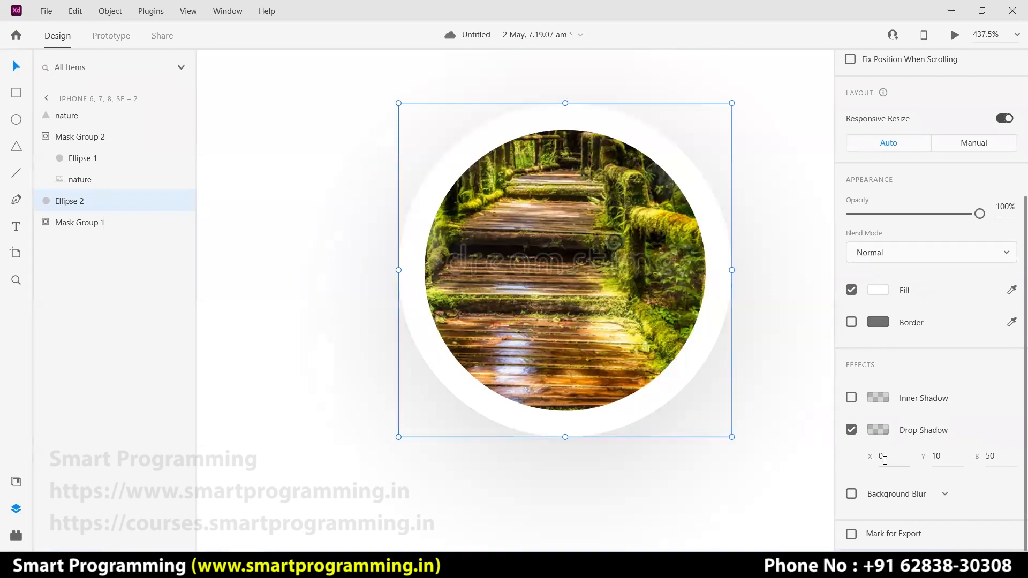
# - Set the ellipse's drop shadow Y offset to 0 and its blur to 10
pyautogui.moveTo(950, 459); pyautogui.dragTo(930, 457)
pyautogui.write('0')
pyautogui.press('Return')
pyautogui.click(990, 457)
pyautogui.press('BackSpace')
pyautogui.write('1')
pyautogui.press('Return')
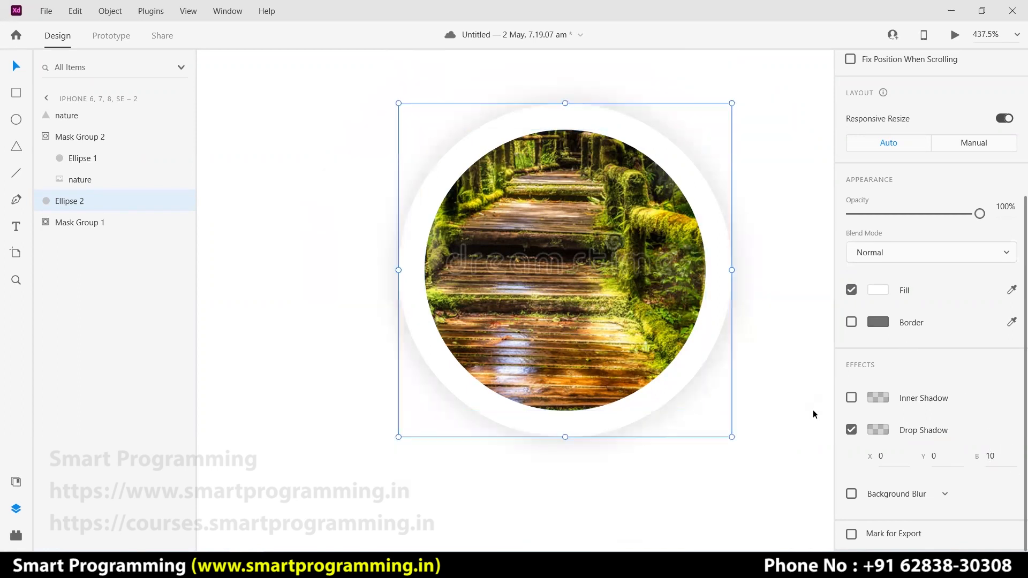
# - Change the ellipse's drop shadow colour to light red #E29090 with 82% opacity
pyautogui.scroll(-1, 812, 410)
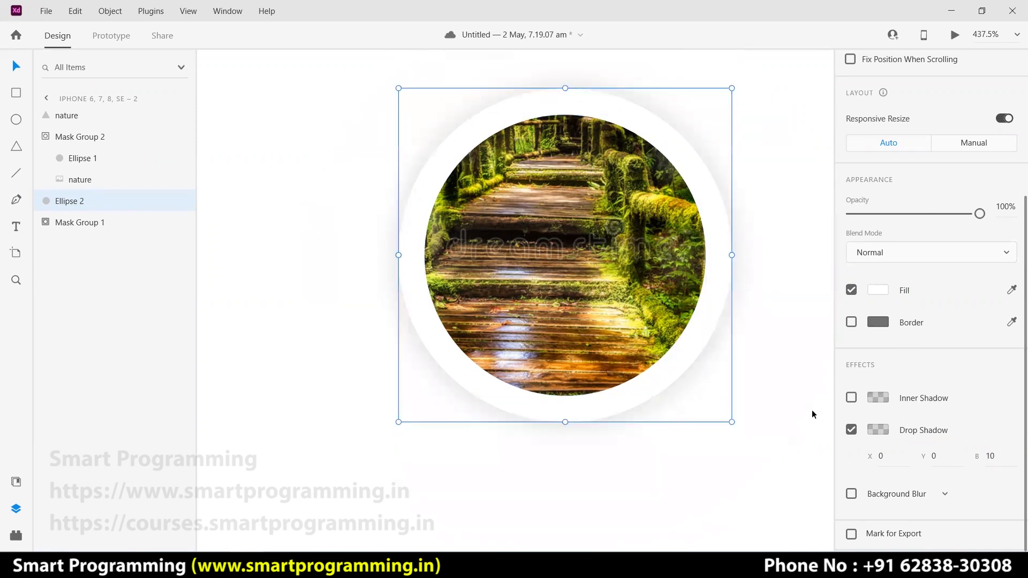
pyautogui.click(877, 432)
pyautogui.moveTo(787, 372); pyautogui.dragTo(792, 366)
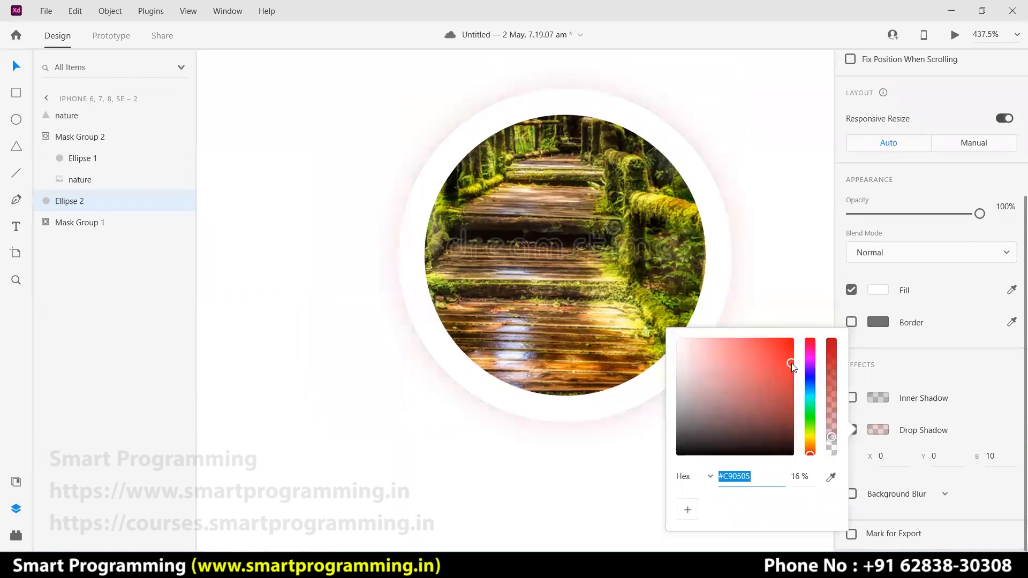
pyautogui.click(719, 351)
pyautogui.moveTo(832, 439); pyautogui.dragTo(833, 359)
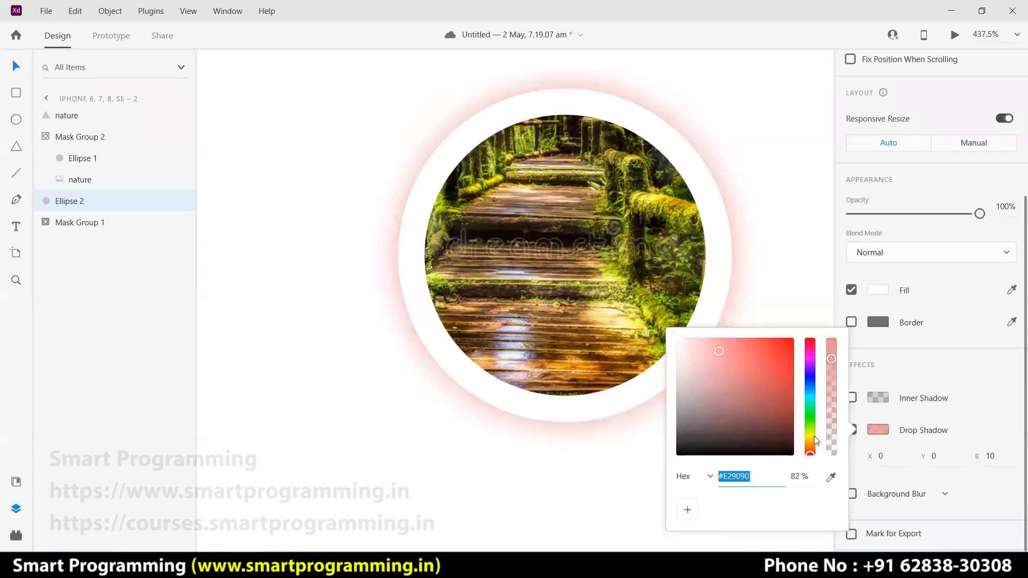
# - Try other hues for the ellipse's drop shadow and return it to light red
pyautogui.moveTo(812, 455); pyautogui.dragTo(820, 371)
pyautogui.moveTo(808, 441); pyautogui.dragTo(815, 336)
pyautogui.click(508, 466)
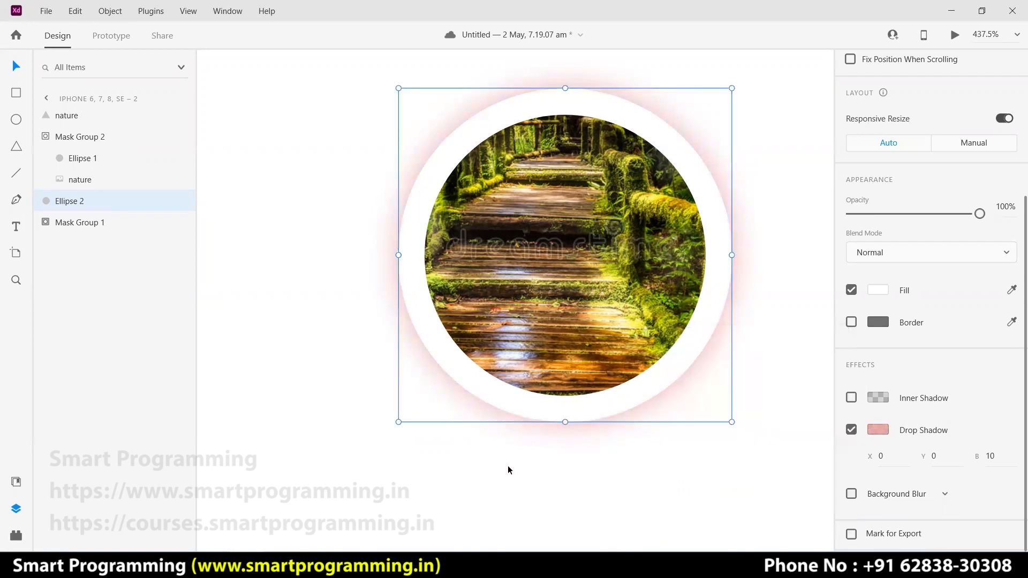
pyautogui.click(507, 466)
# - Add a drop shadow to the blue Login button rectangle on the Home artboard
pyautogui.scroll(-5, 584, 416)
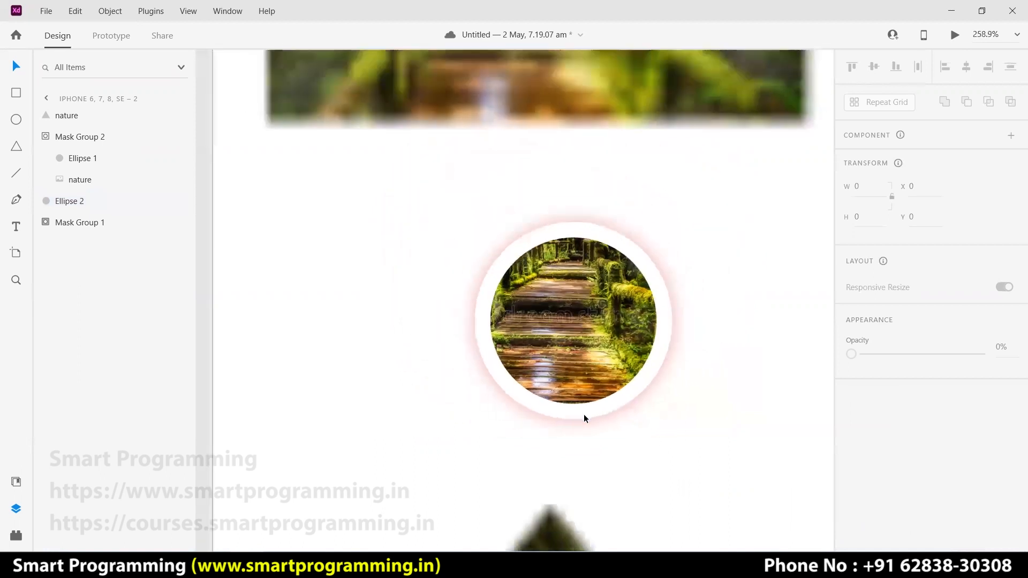
pyautogui.scroll(-5, 583, 415)
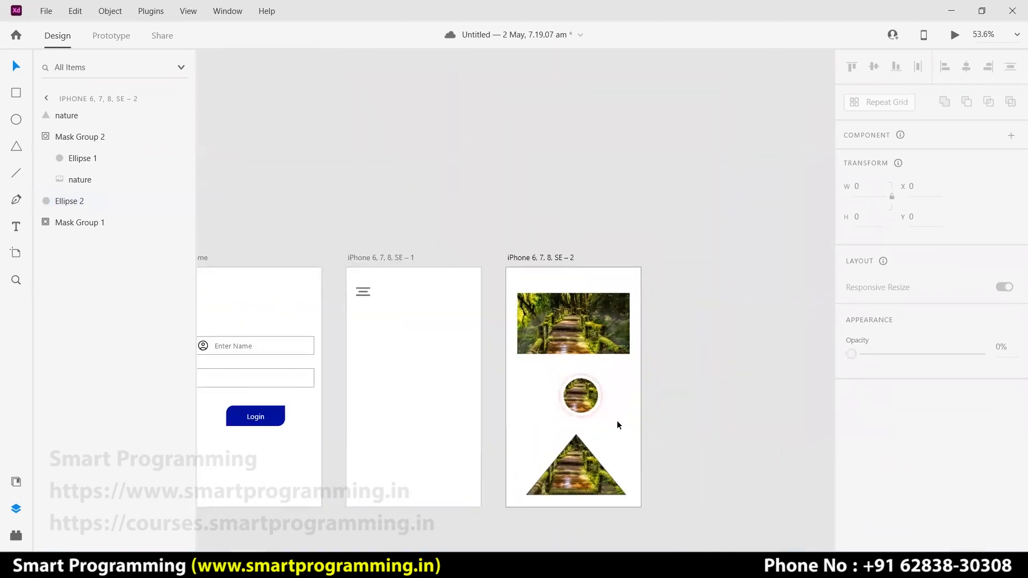
pyautogui.scroll(4, 617, 420)
pyautogui.scroll(1, 579, 420)
pyautogui.scroll(-1, 669, 391)
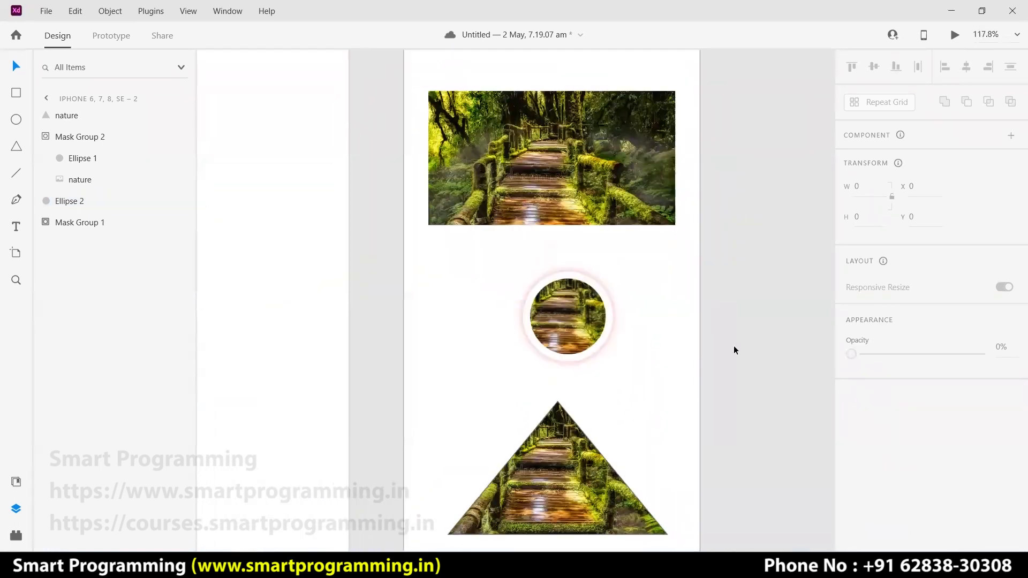
pyautogui.scroll(-2, 668, 360)
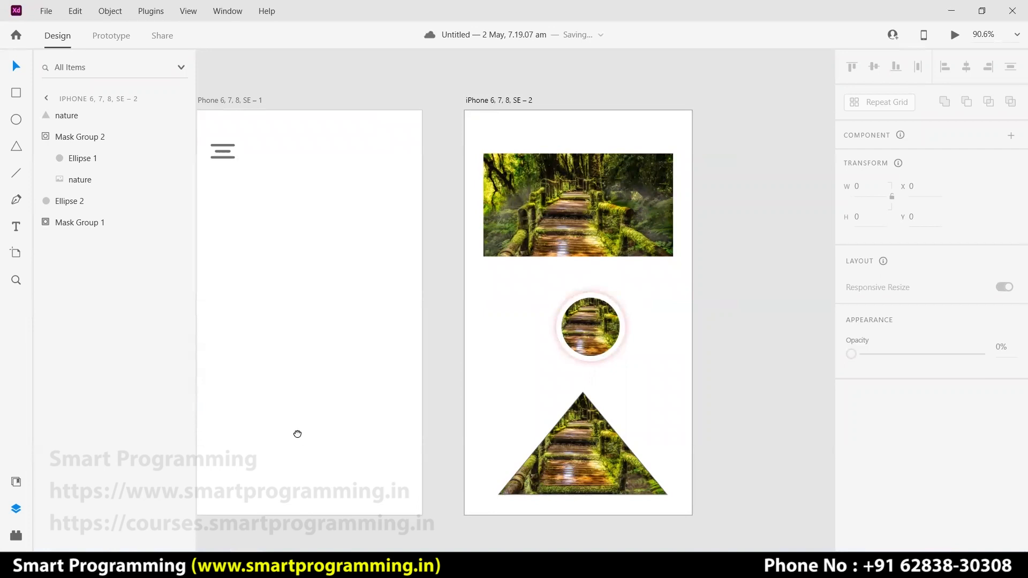
pyautogui.moveTo(298, 432); pyautogui.dragTo(693, 414)
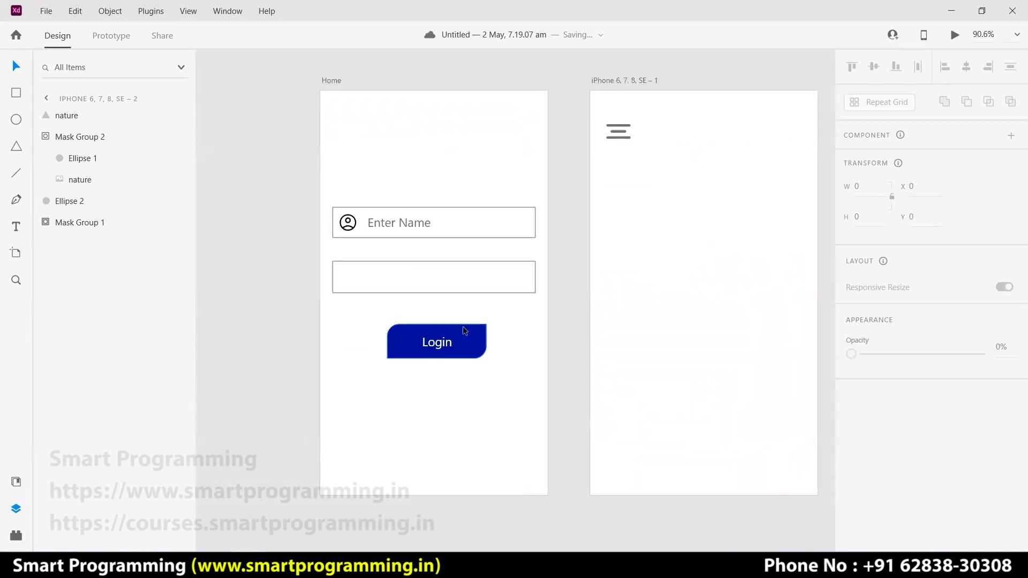
pyautogui.scroll(4, 453, 345)
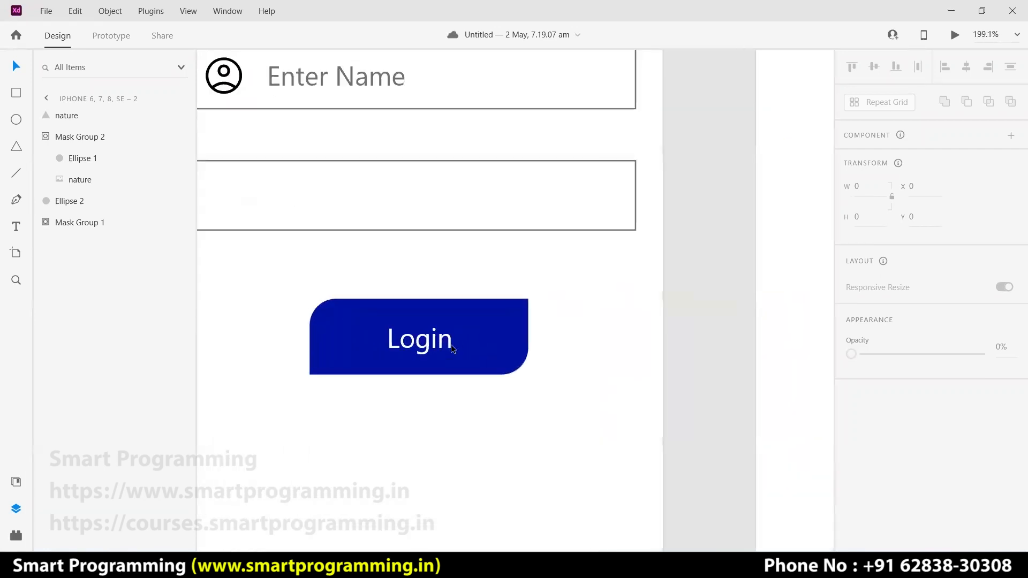
pyautogui.click(497, 347)
pyautogui.scroll(-3, 964, 402)
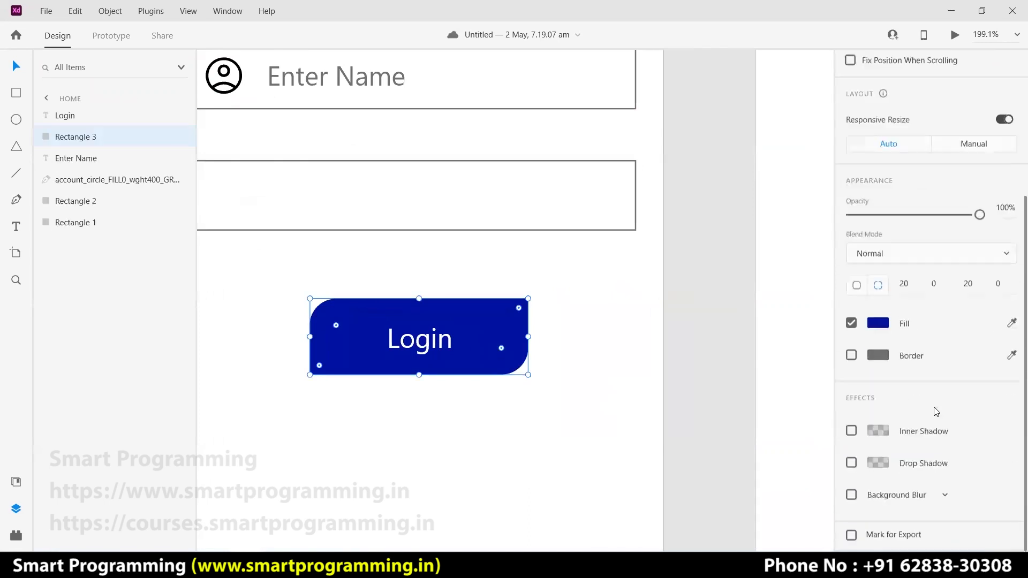
pyautogui.click(852, 464)
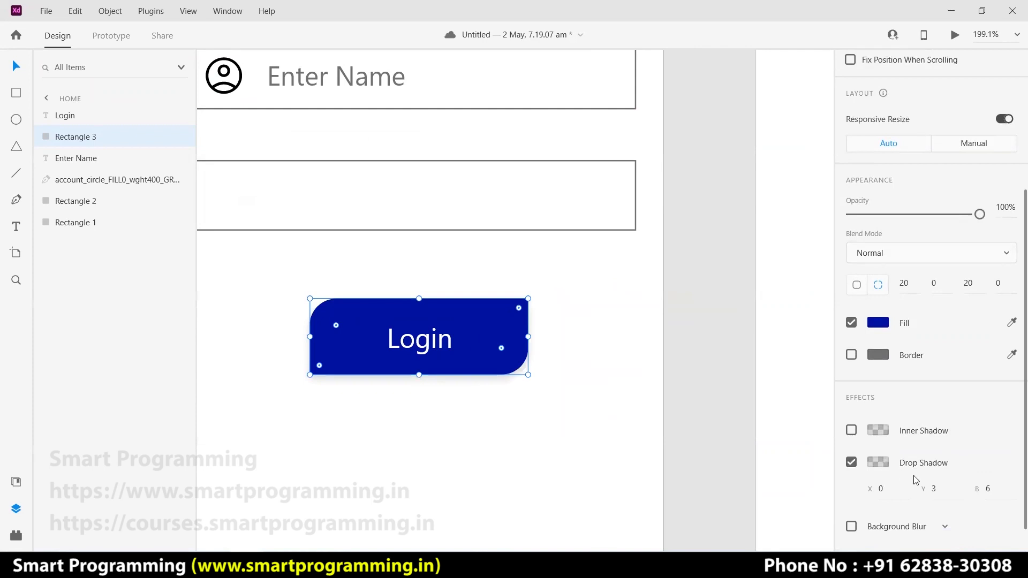
# - Set the Login button's drop shadow Y offset to 0 and its blur to 10
pyautogui.click(932, 489)
pyautogui.write('0')
pyautogui.press('Return')
pyautogui.click(975, 486)
pyautogui.write('10')
pyautogui.press('Return')
pyautogui.scroll(1, 429, 392)
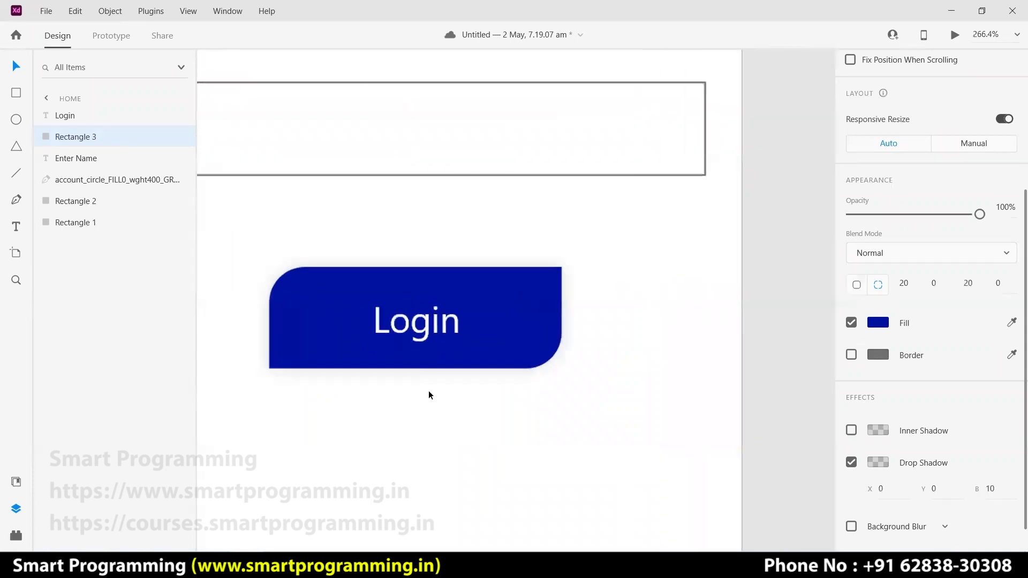
pyautogui.scroll(2, 429, 396)
pyautogui.scroll(-3, 571, 413)
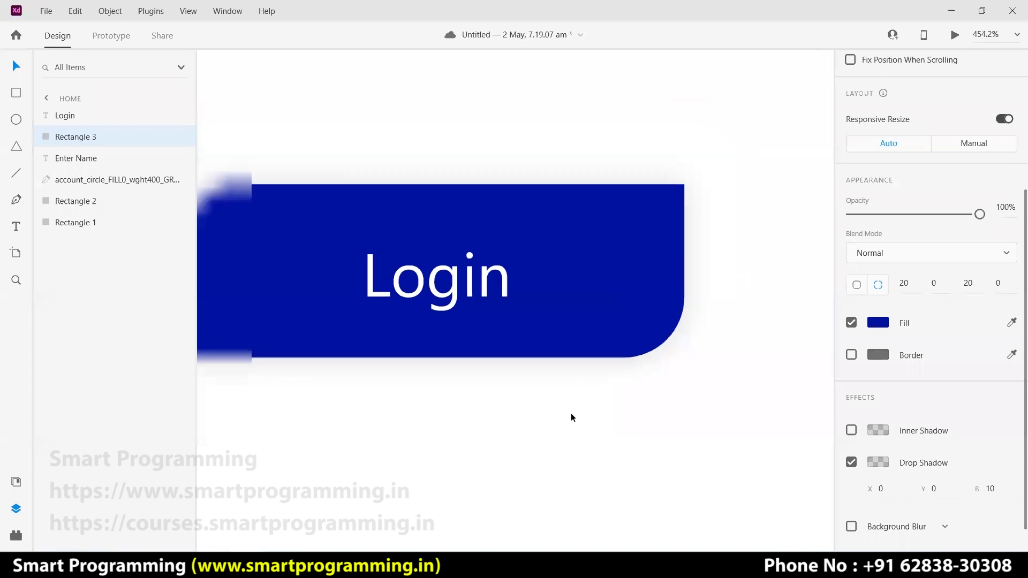
pyautogui.scroll(1, 589, 383)
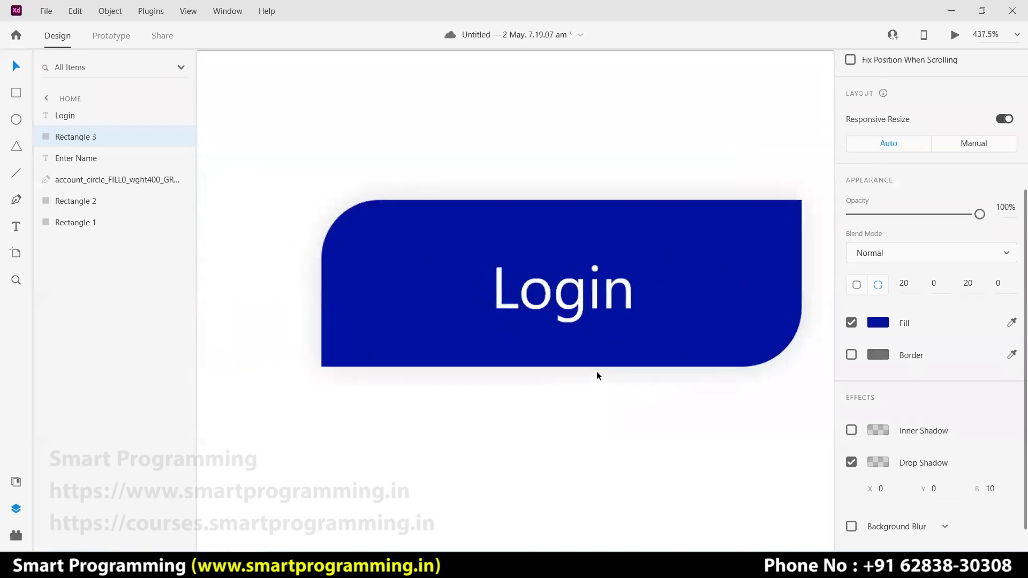
pyautogui.click(723, 460)
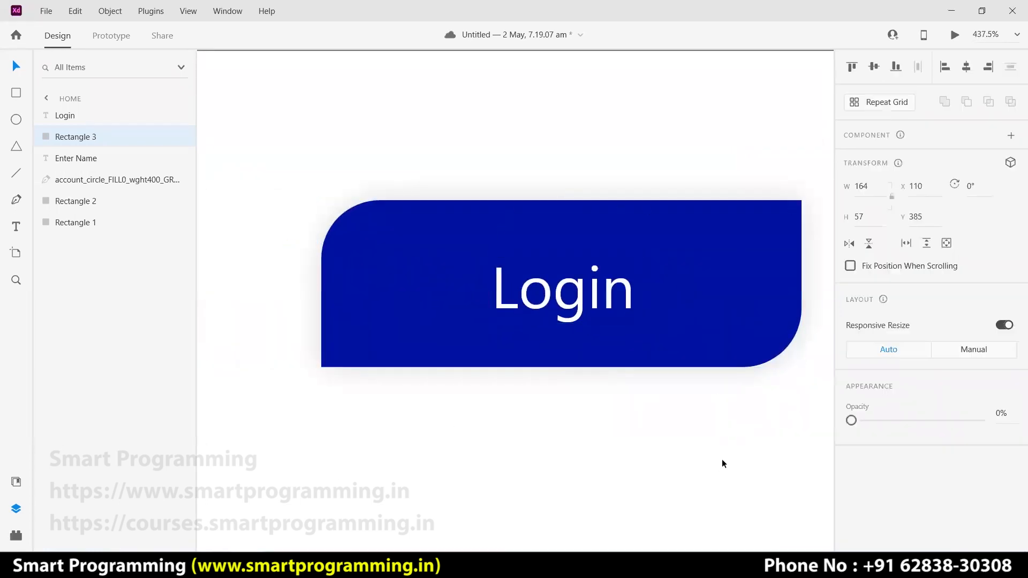
# - Change the Login button's drop shadow colour to yellow #F7FF00
pyautogui.click(701, 338)
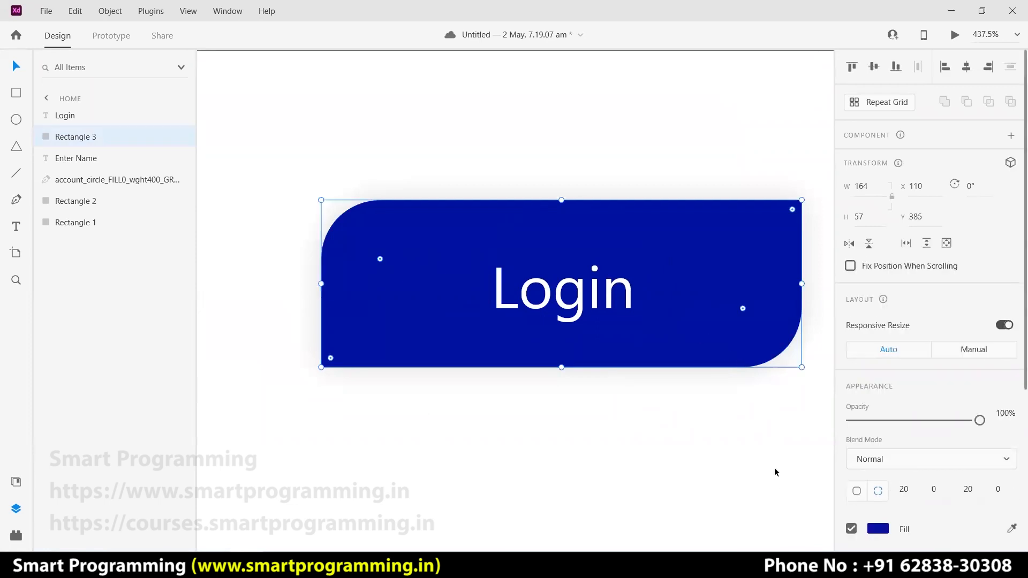
pyautogui.hscroll(3, 764, 459)
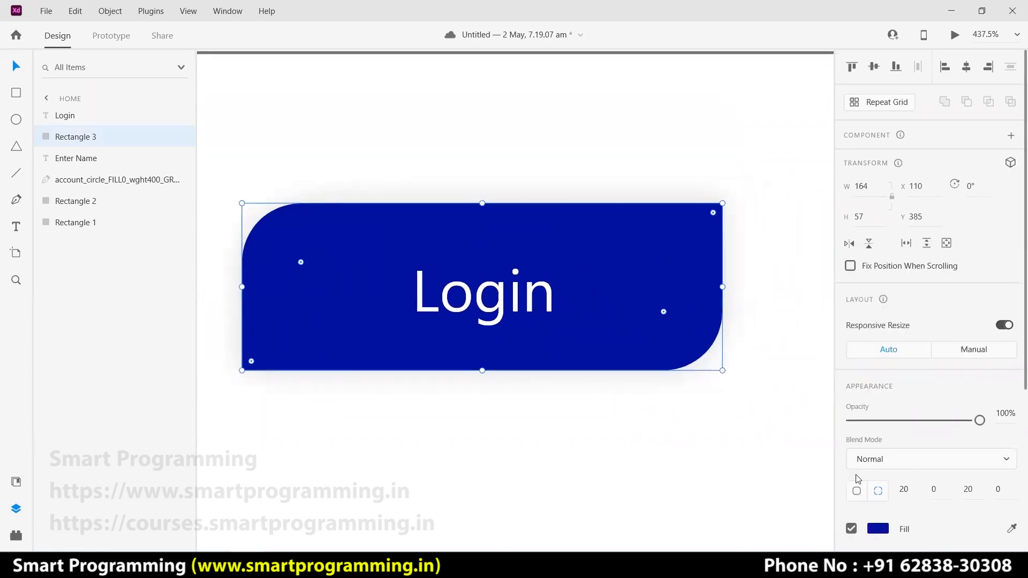
pyautogui.scroll(-5, 858, 480)
pyautogui.click(879, 430)
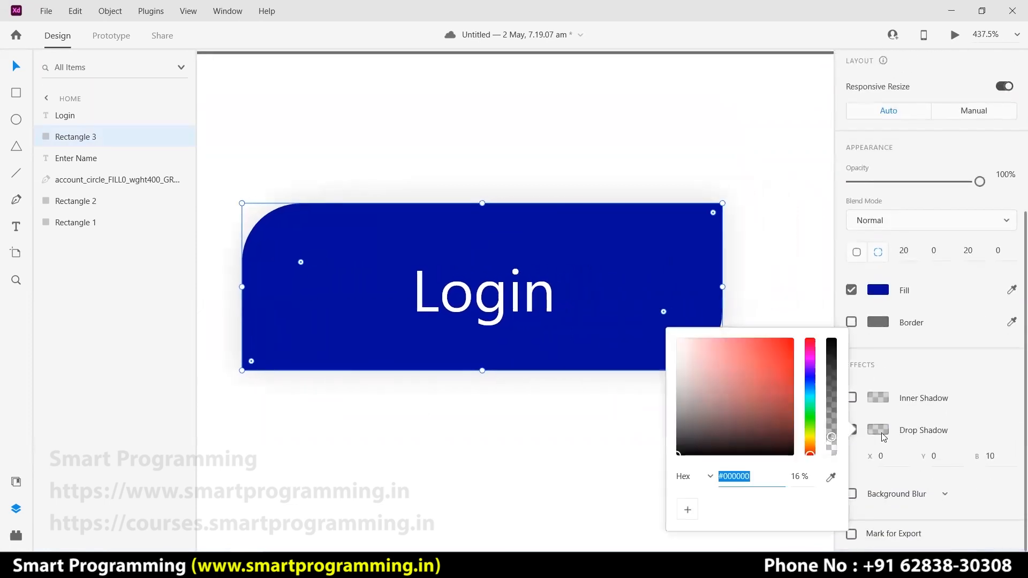
pyautogui.click(810, 436)
pyautogui.moveTo(749, 378); pyautogui.dragTo(825, 328)
pyautogui.click(762, 272)
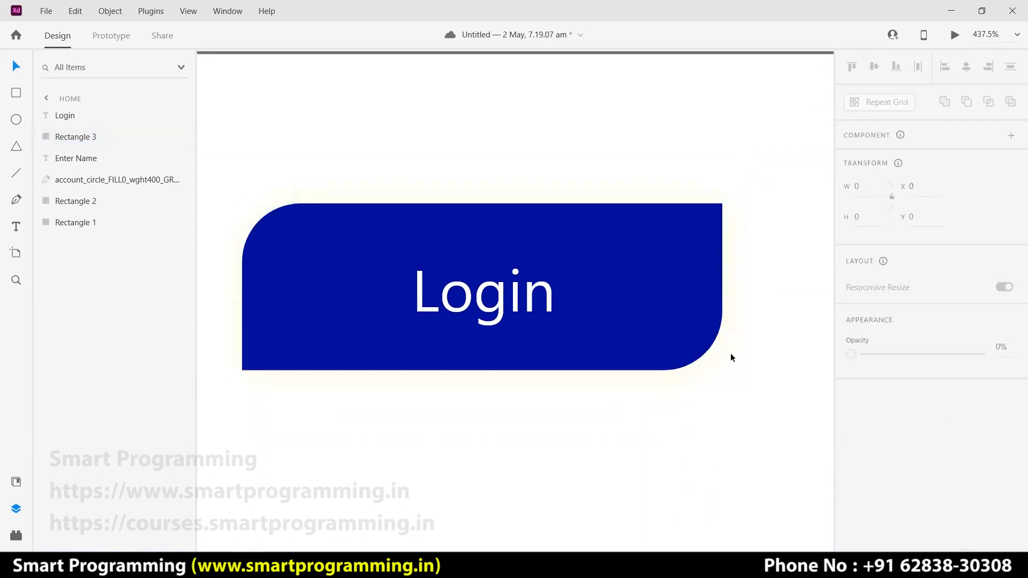
# - Change the Login button's drop shadow colour to blue #0700DB with 60% opacity
pyautogui.scroll(-5, 887, 482)
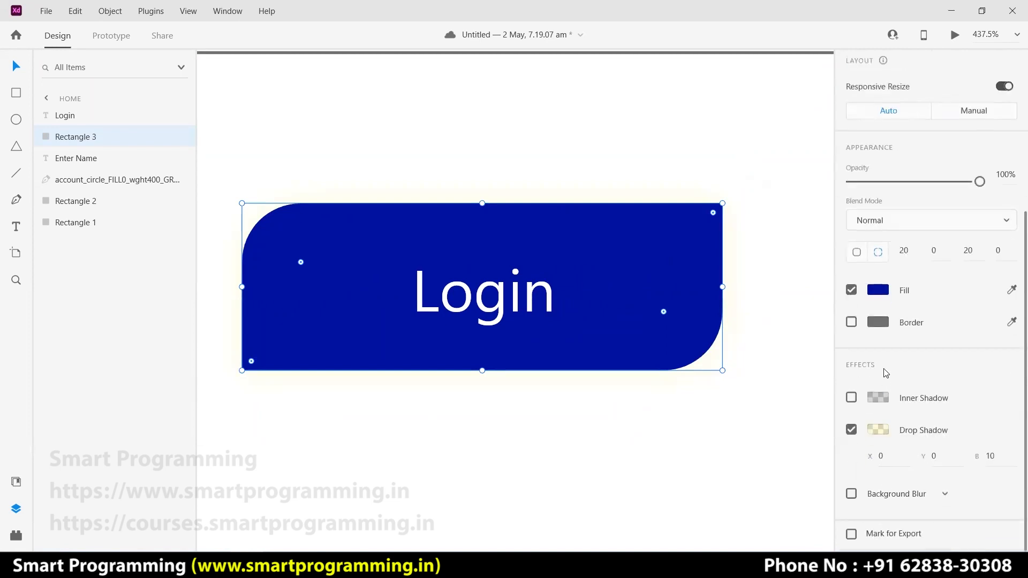
pyautogui.click(878, 430)
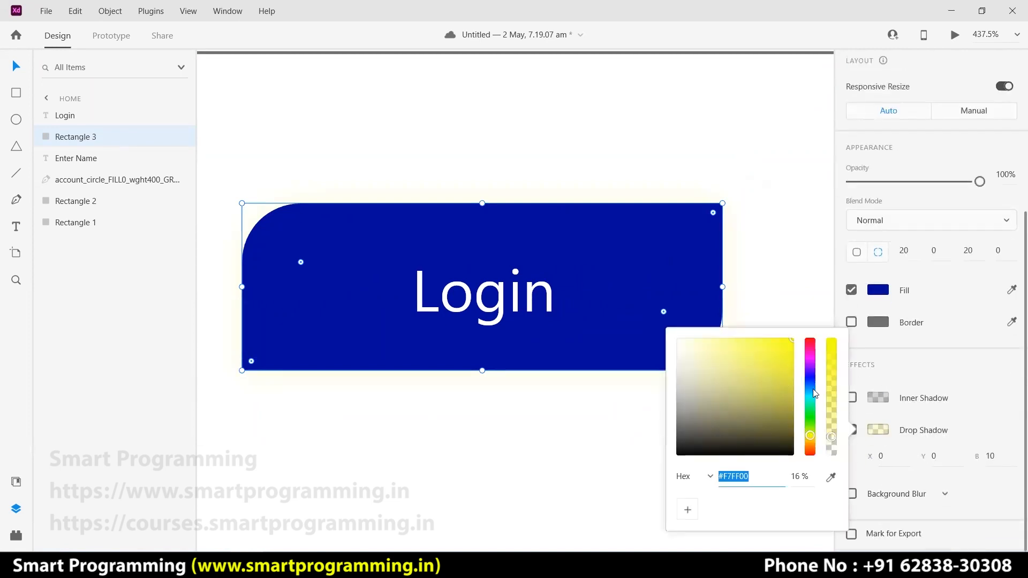
pyautogui.click(809, 377)
pyautogui.moveTo(782, 380)
pyautogui.mouseDown()
pyautogui.moveTo(801, 370)
pyautogui.moveTo(804, 354)
pyautogui.mouseUp()
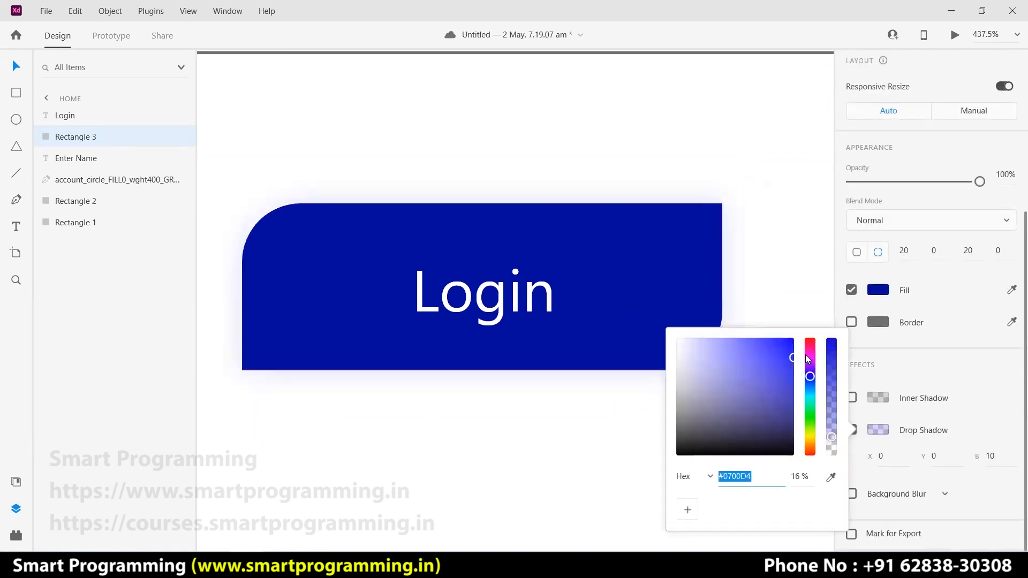
pyautogui.moveTo(833, 438)
pyautogui.mouseDown()
pyautogui.moveTo(831, 346)
pyautogui.moveTo(838, 379)
pyautogui.mouseUp()
pyautogui.click(810, 300)
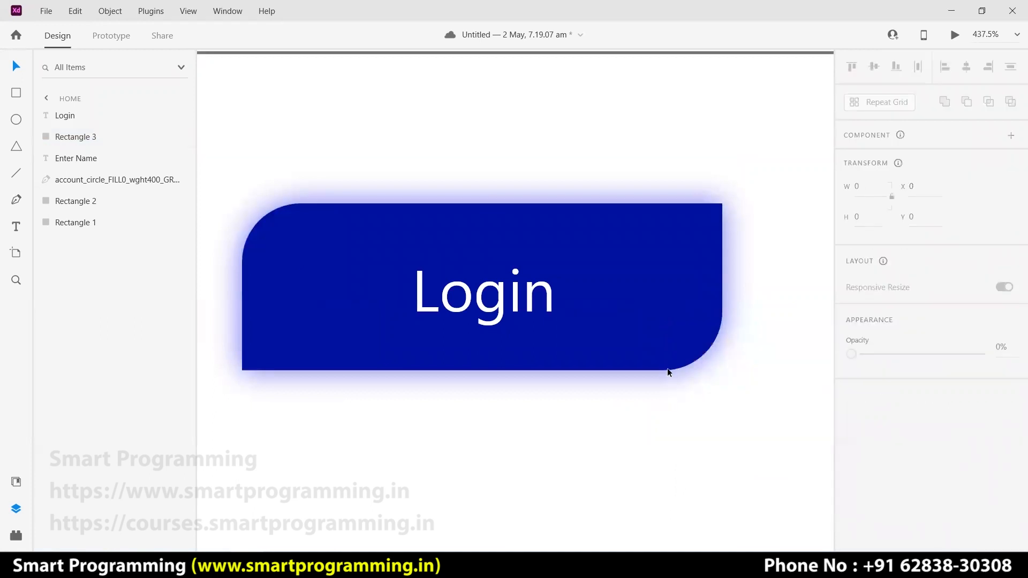
# - Set the Login button's drop shadow X offset to 10
pyautogui.click(659, 343)
pyautogui.scroll(-5, 927, 482)
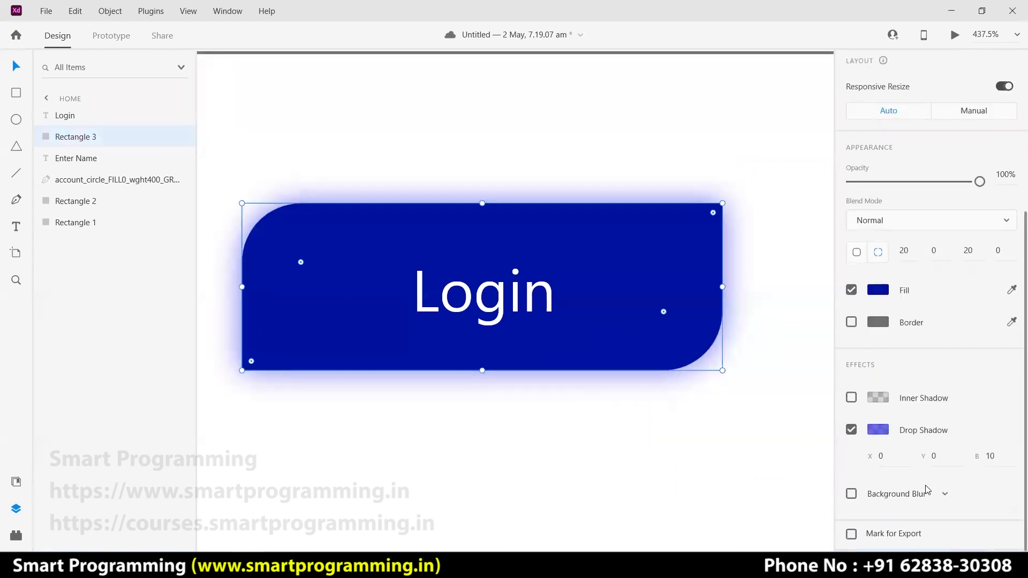
pyautogui.click(888, 458)
pyautogui.moveTo(888, 458); pyautogui.dragTo(877, 456)
pyautogui.write('10')
pyautogui.press('Return')
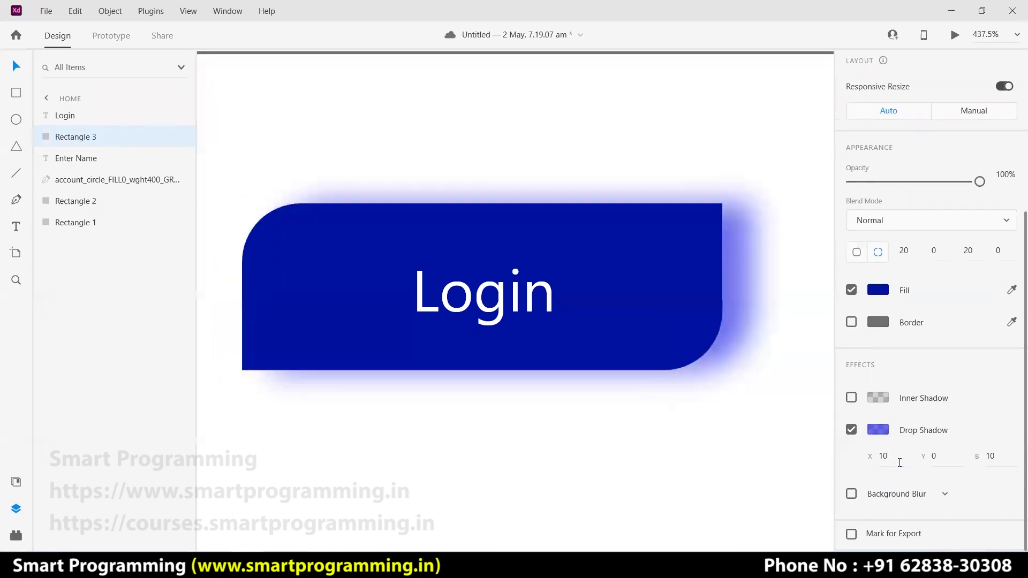
pyautogui.click(758, 429)
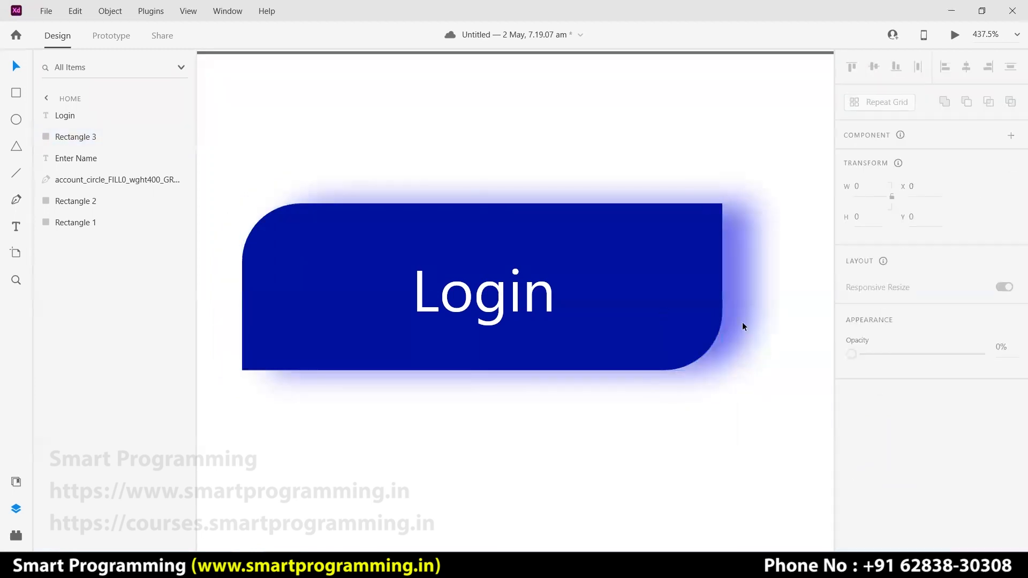
# - Set both the X and Y offsets of the Login button's drop shadow to 6
pyautogui.click(665, 317)
pyautogui.scroll(-4, 927, 375)
pyautogui.click(889, 456)
pyautogui.moveTo(889, 457); pyautogui.dragTo(881, 456)
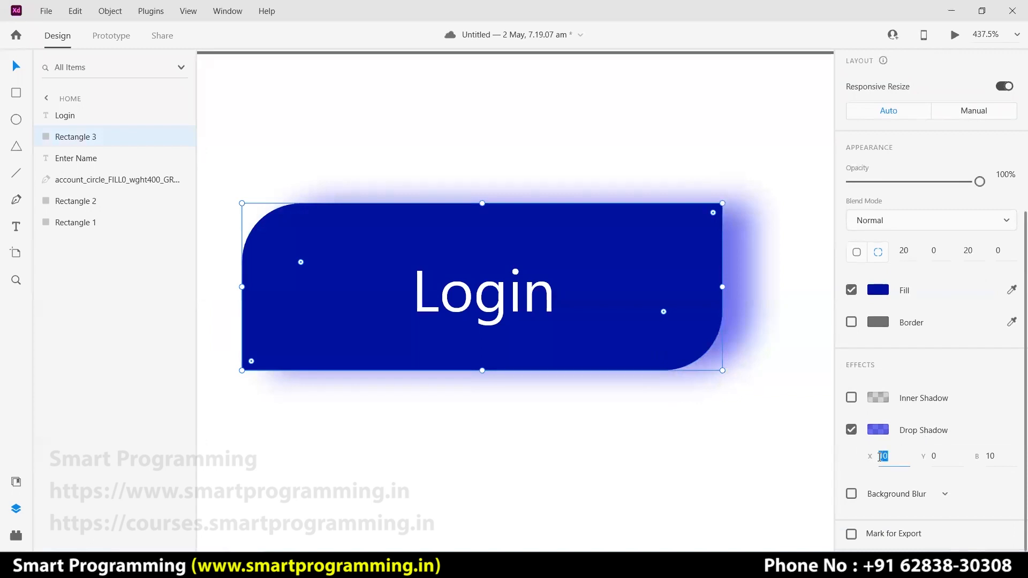
pyautogui.write('7')
pyautogui.press('Return')
pyautogui.moveTo(945, 457); pyautogui.dragTo(929, 457)
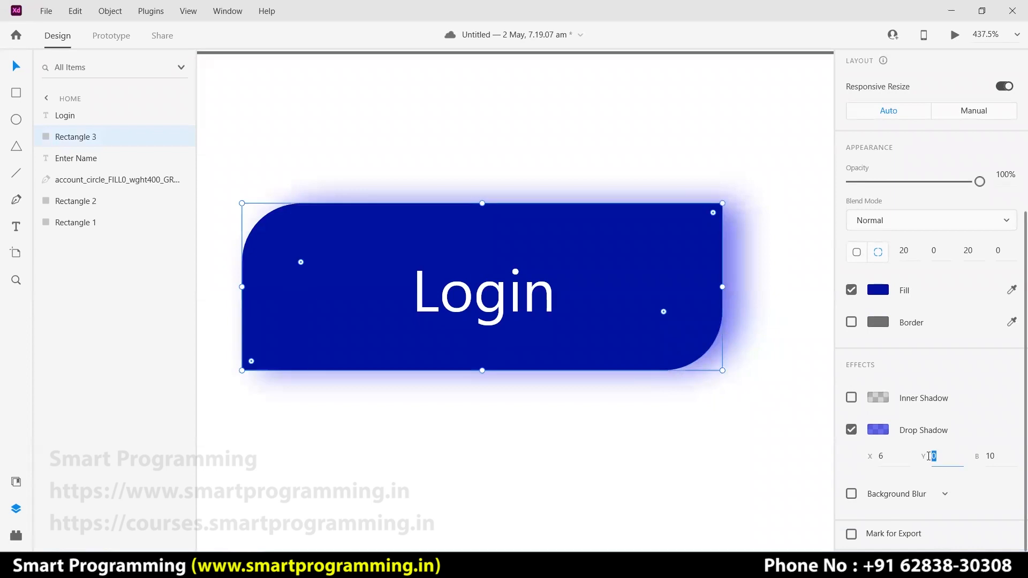
pyautogui.write('6')
pyautogui.press('Return')
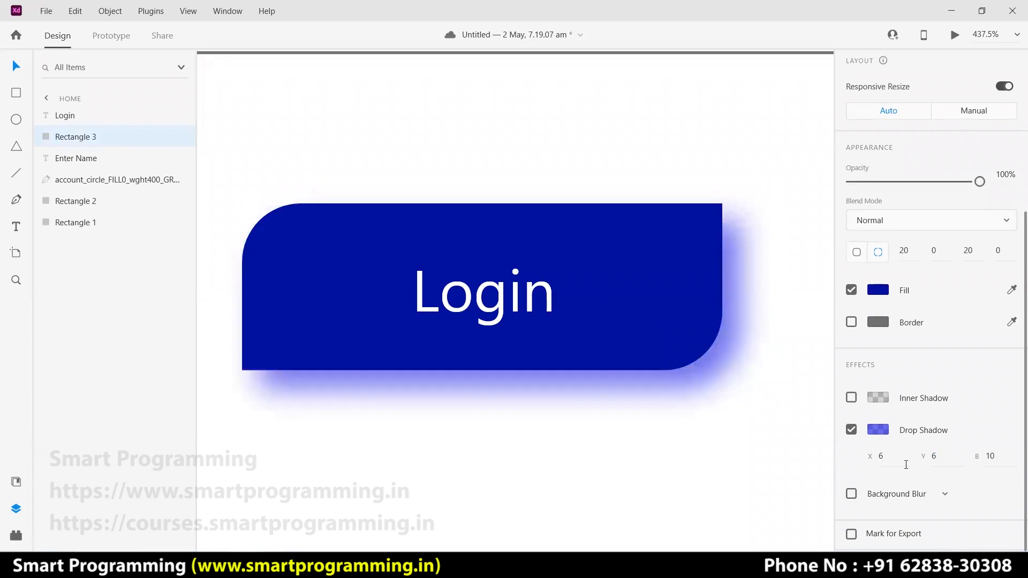
pyautogui.scroll(-5, 743, 423)
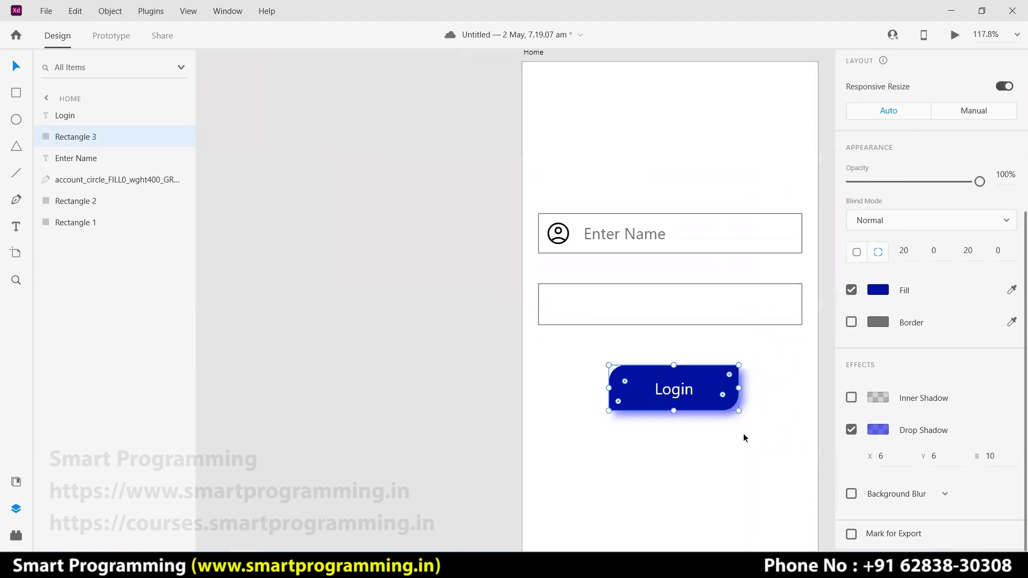
pyautogui.click(740, 446)
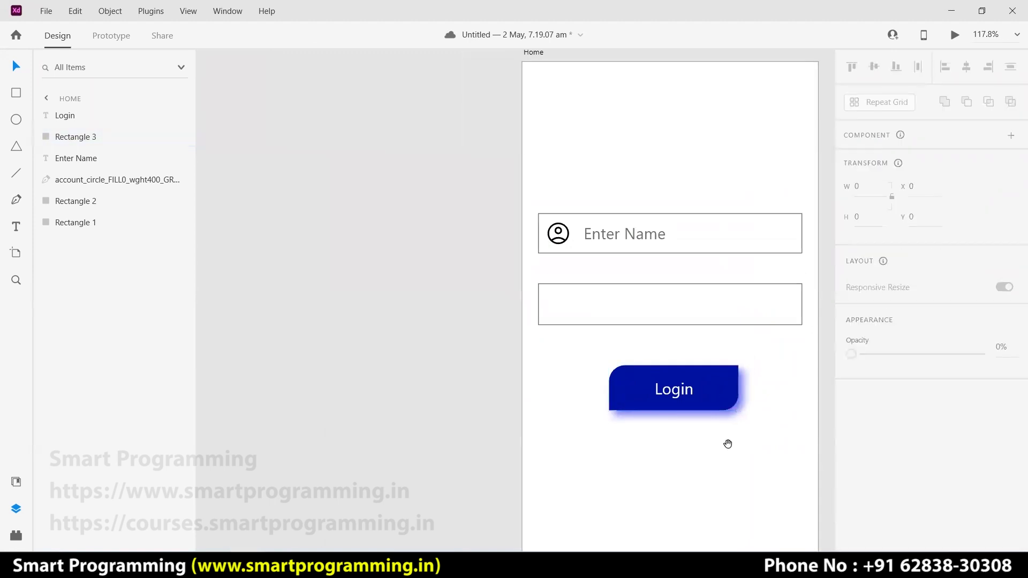
# - Open the Login button's drop shadow colour for editing
pyautogui.moveTo(728, 444); pyautogui.dragTo(629, 393)
pyautogui.scroll(1, 607, 361)
pyautogui.scroll(1, 606, 363)
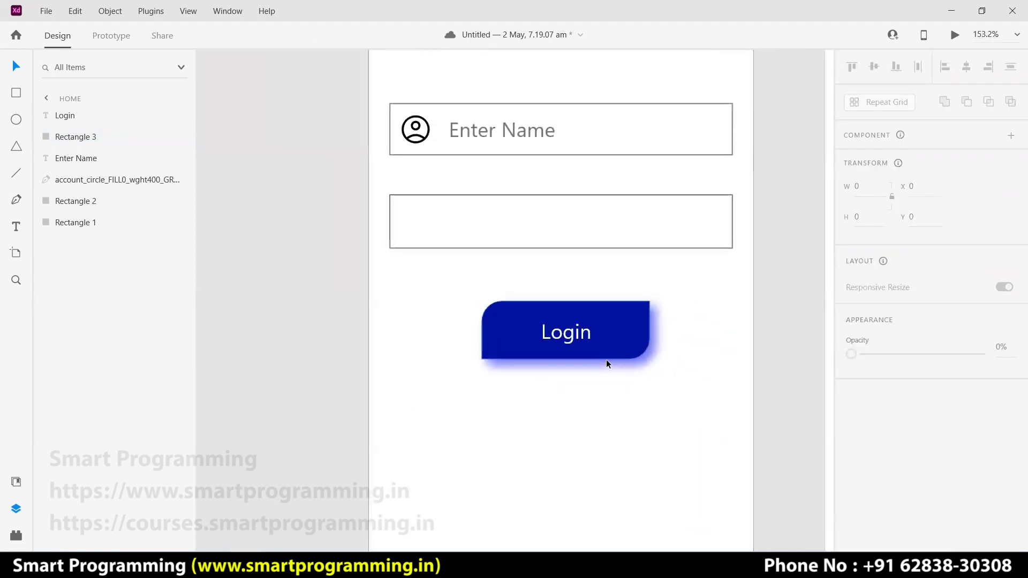
pyautogui.click(628, 345)
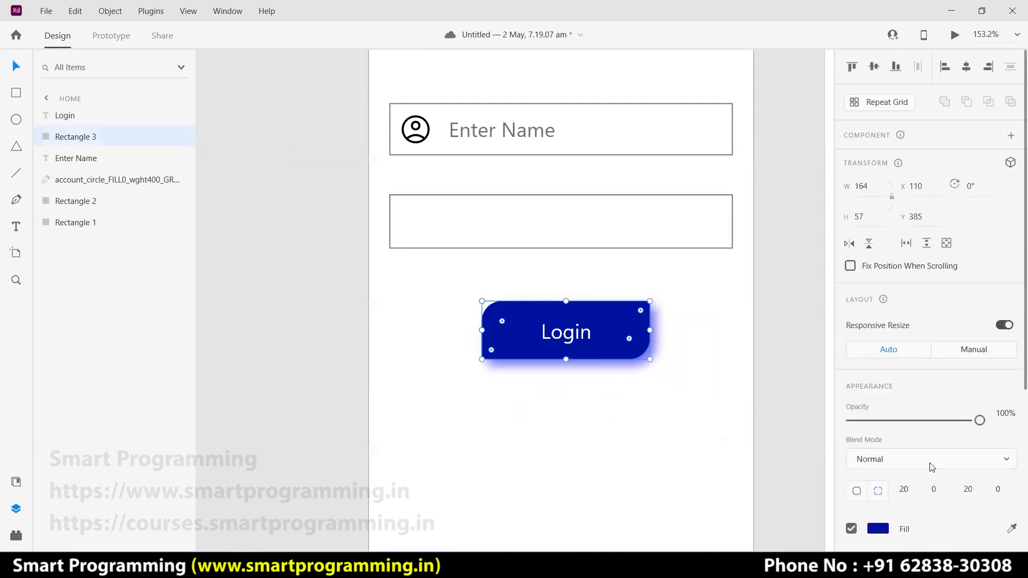
pyautogui.scroll(-5, 879, 424)
pyautogui.click(878, 434)
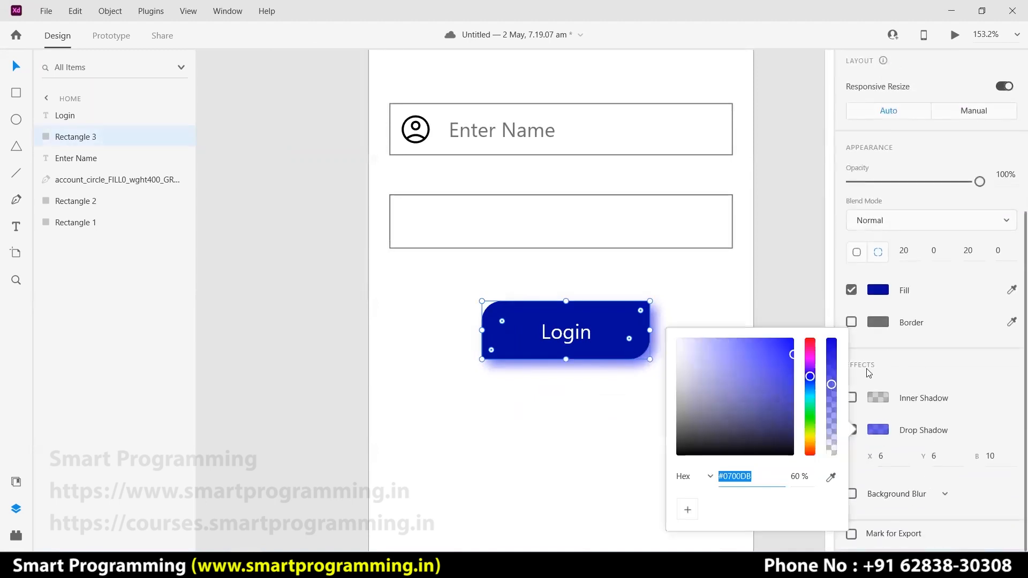
# - Lighten the Login button's drop shadow by lowering its colour opacity, and save the document
pyautogui.moveTo(833, 385); pyautogui.dragTo(827, 417)
pyautogui.click(635, 359)
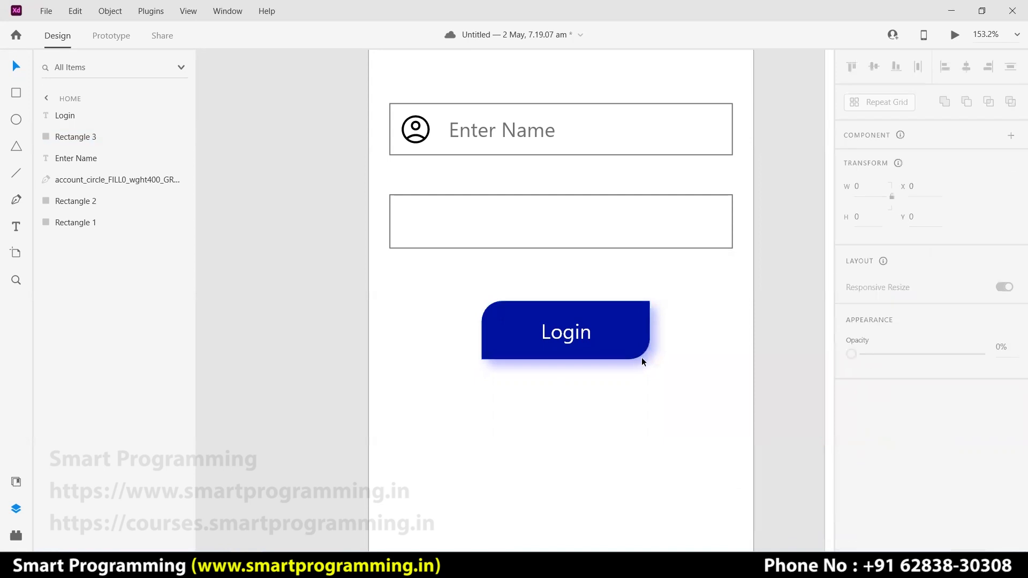
pyautogui.scroll(4, 642, 358)
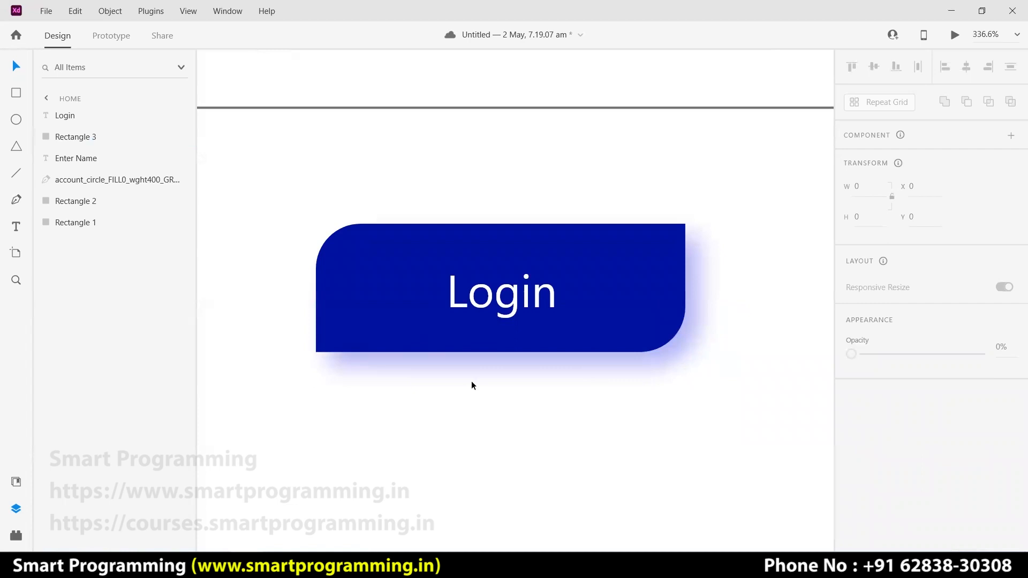
pyautogui.scroll(-5, 471, 385)
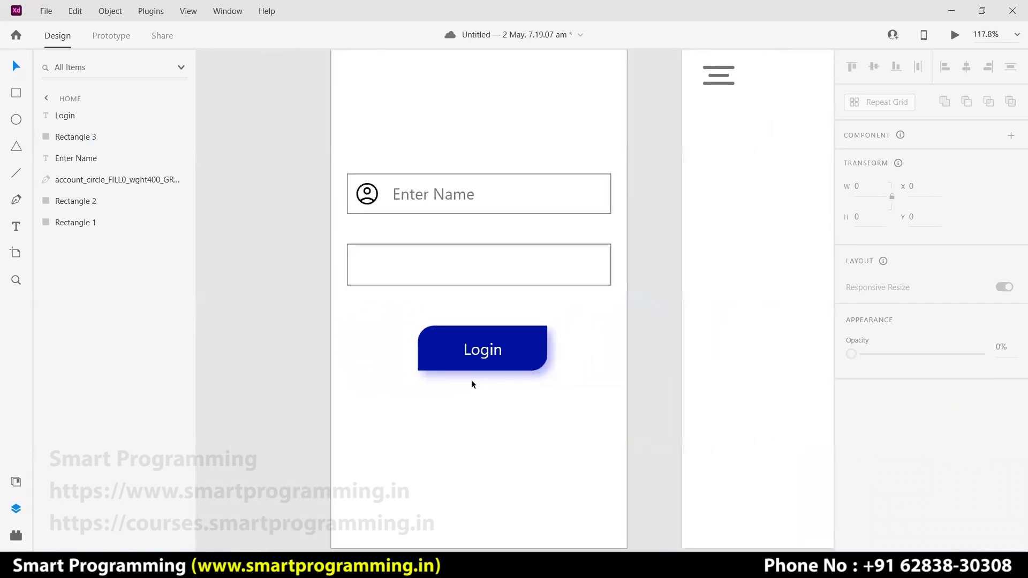
pyautogui.scroll(-1, 471, 385)
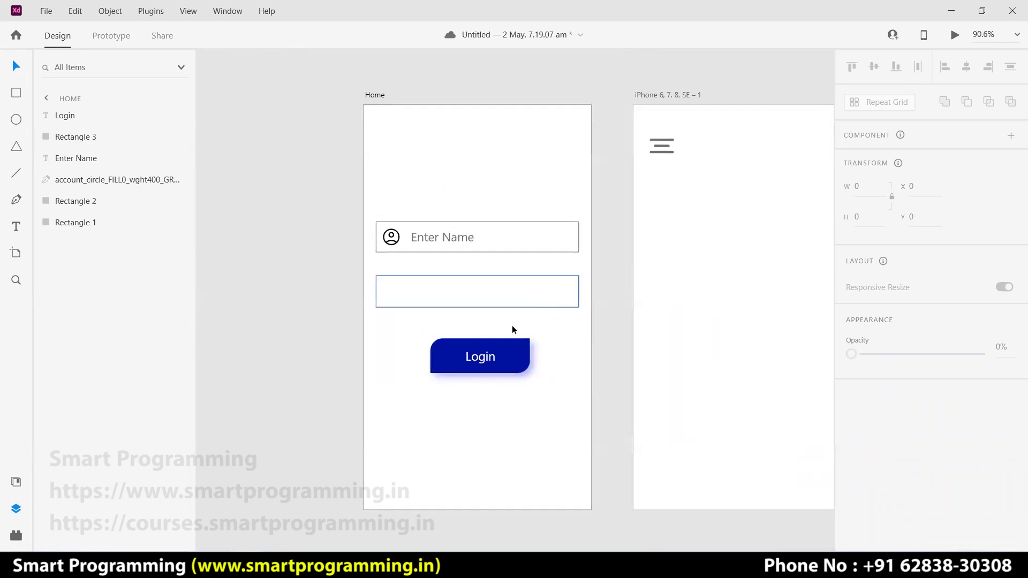
pyautogui.hotkey('ctrl', 's')
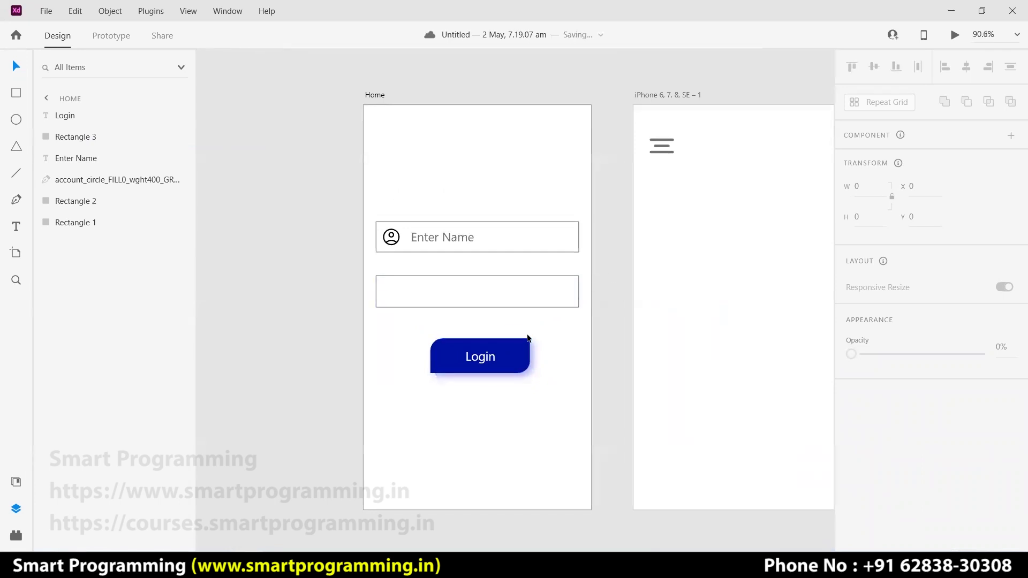
# - Examine the Login button and its drop shadow up close
pyautogui.click(610, 330)
pyautogui.click(522, 363)
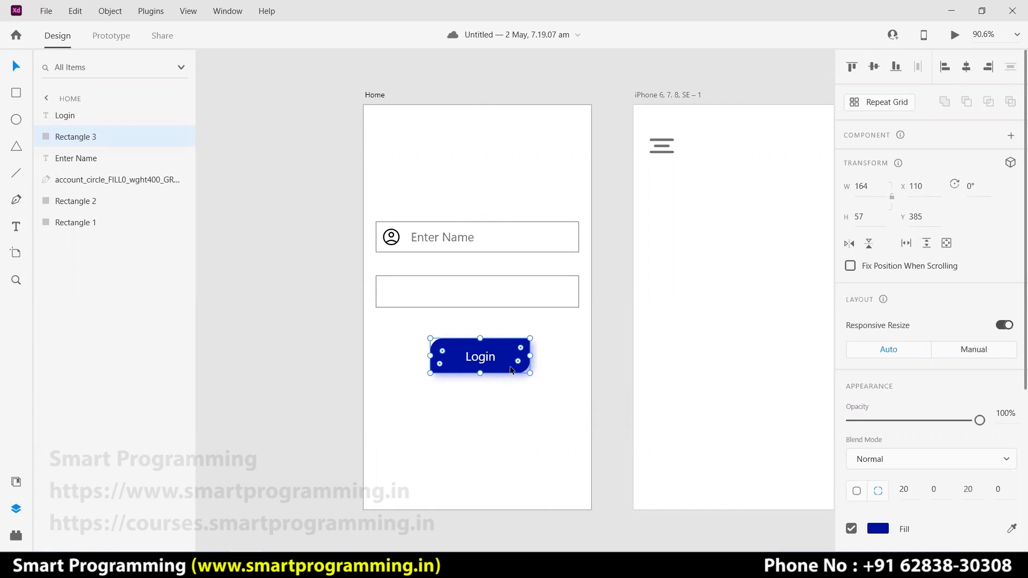
pyautogui.click(515, 410)
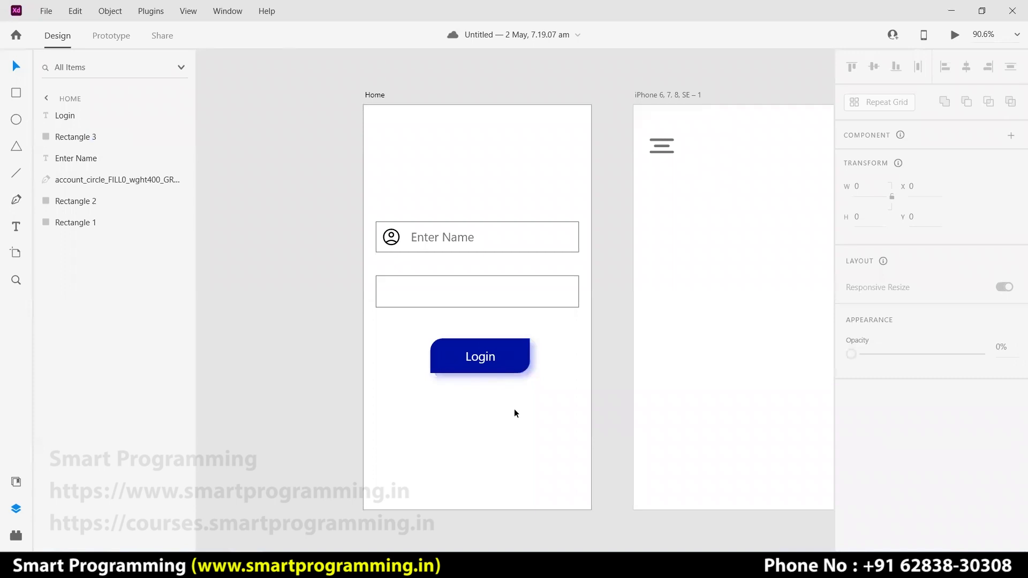
pyautogui.scroll(5, 477, 361)
pyautogui.scroll(4, 479, 364)
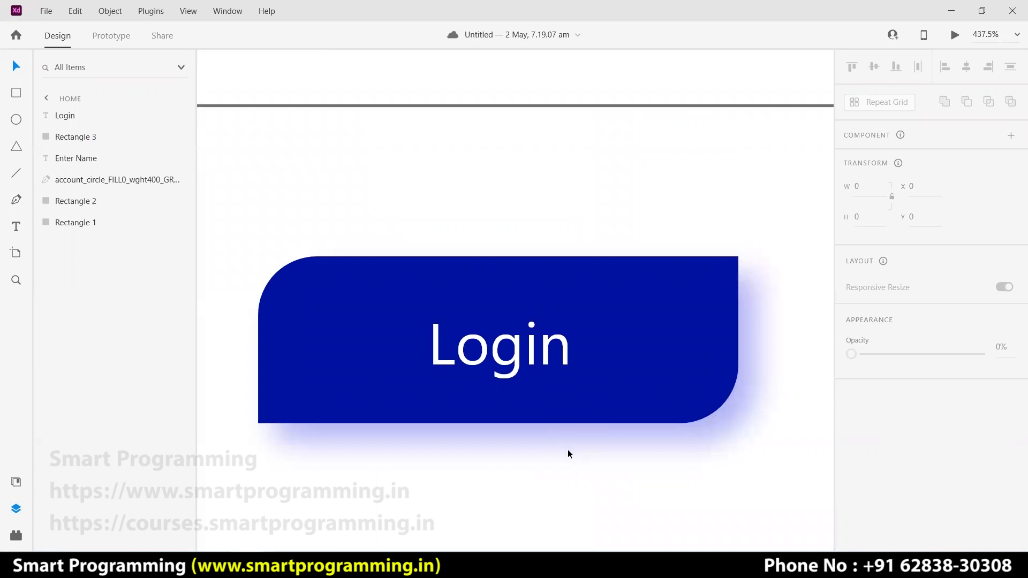
pyautogui.scroll(-5, 567, 449)
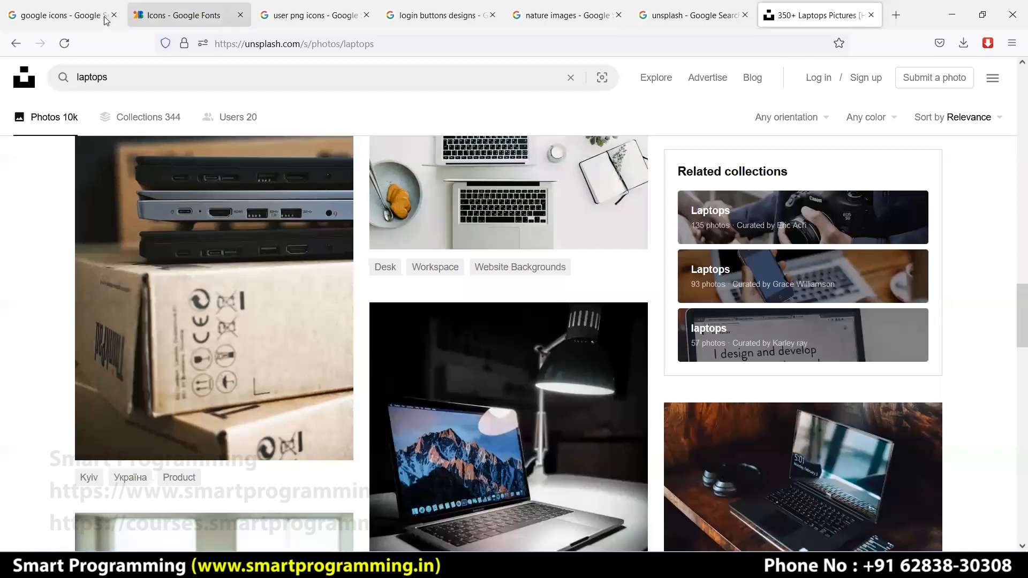
# - Switch to the browser and search Google Images for "3d buttons design"
pyautogui.click(315, 17)
pyautogui.moveTo(206, 90); pyautogui.dragTo(113, 90)
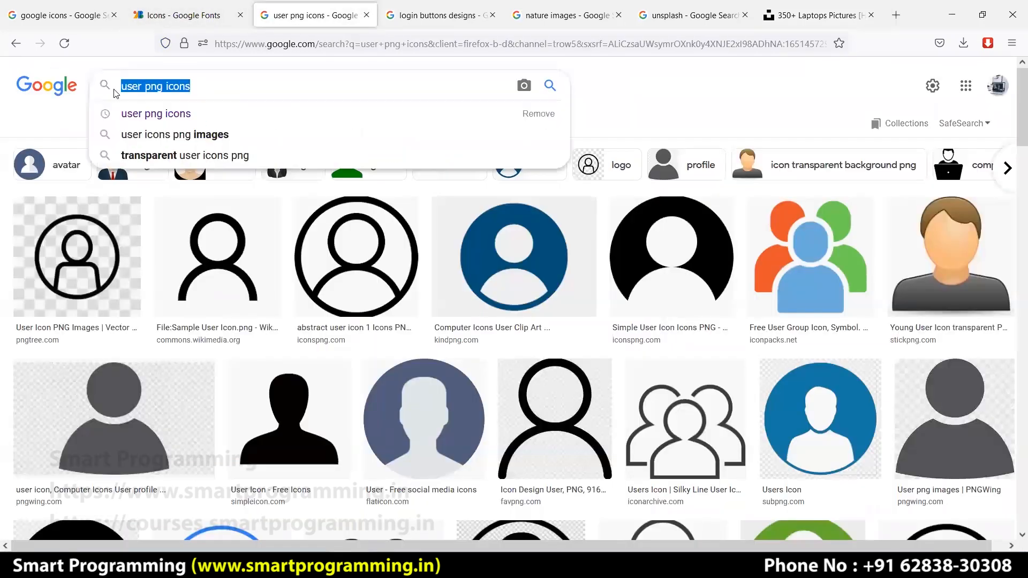
pyautogui.write('3d')
pyautogui.write('bu')
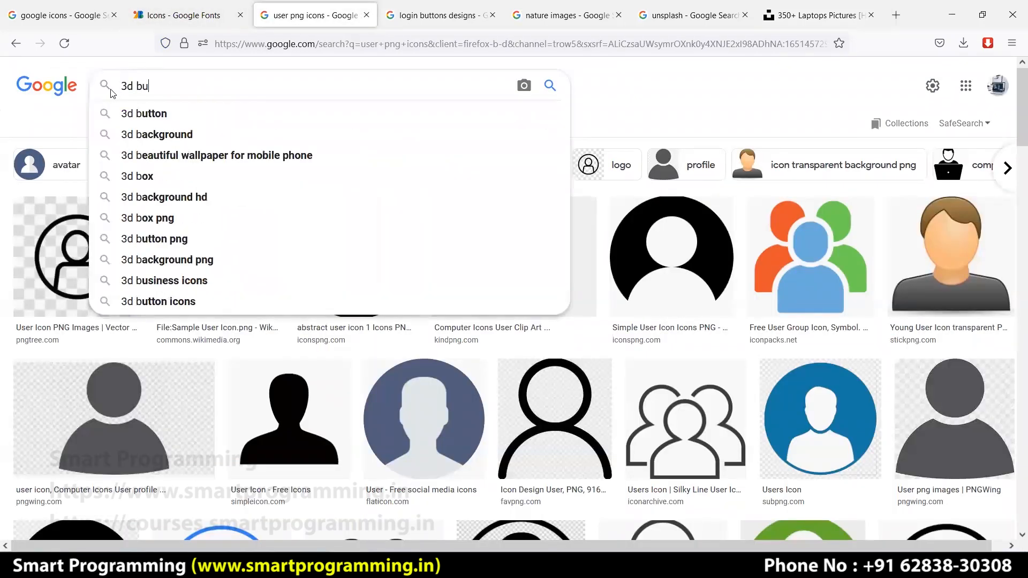
pyautogui.write('ttons design')
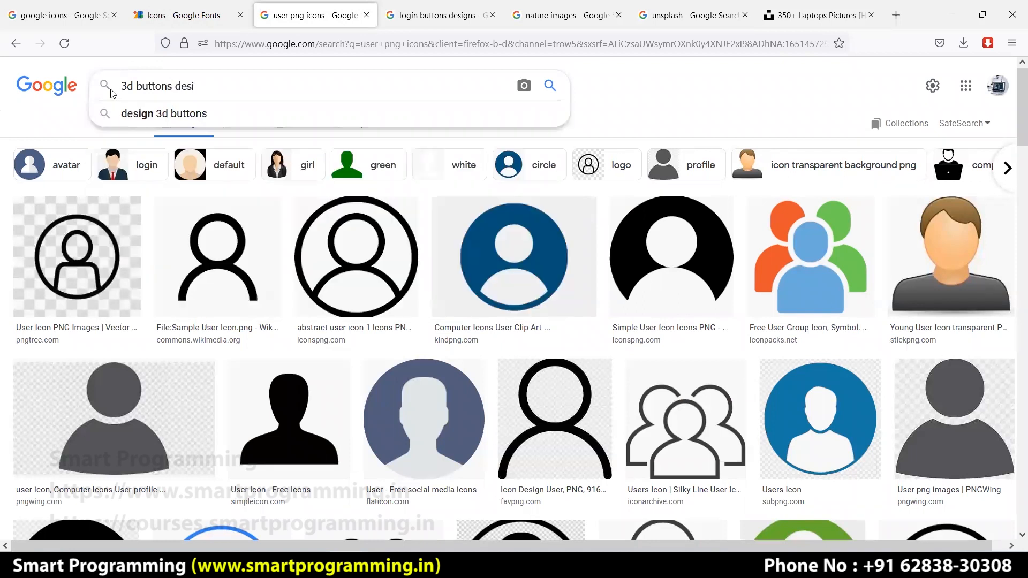
pyautogui.press('Return')
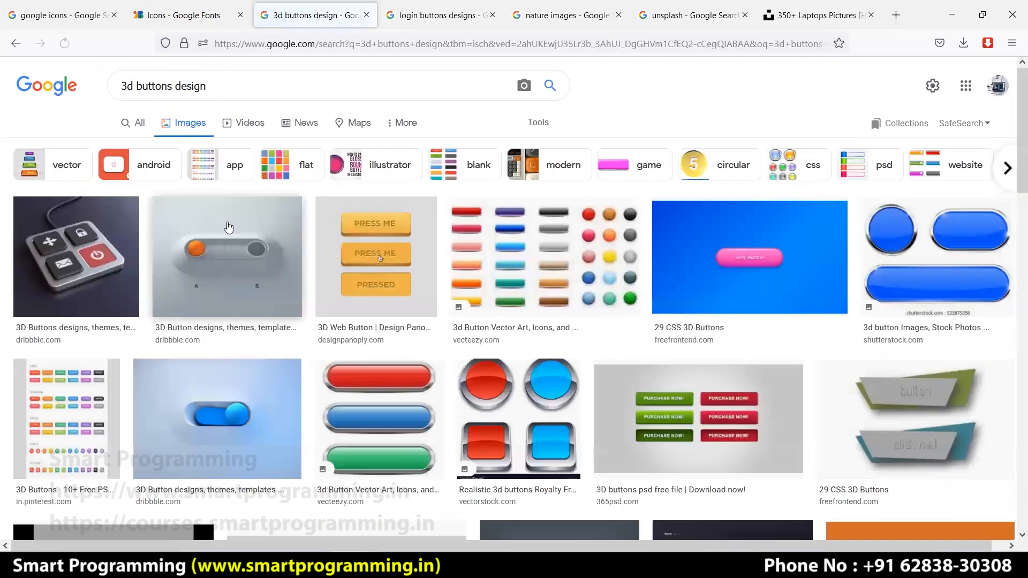
# - Preview the orange and blue 3D toggle switch designs and look through the related button images
pyautogui.click(230, 253)
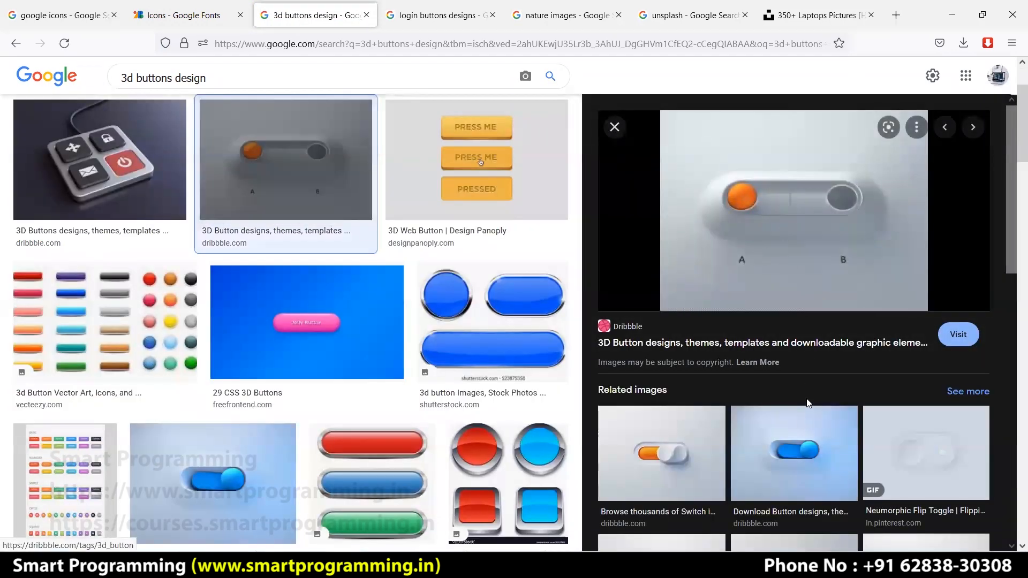
pyautogui.click(795, 452)
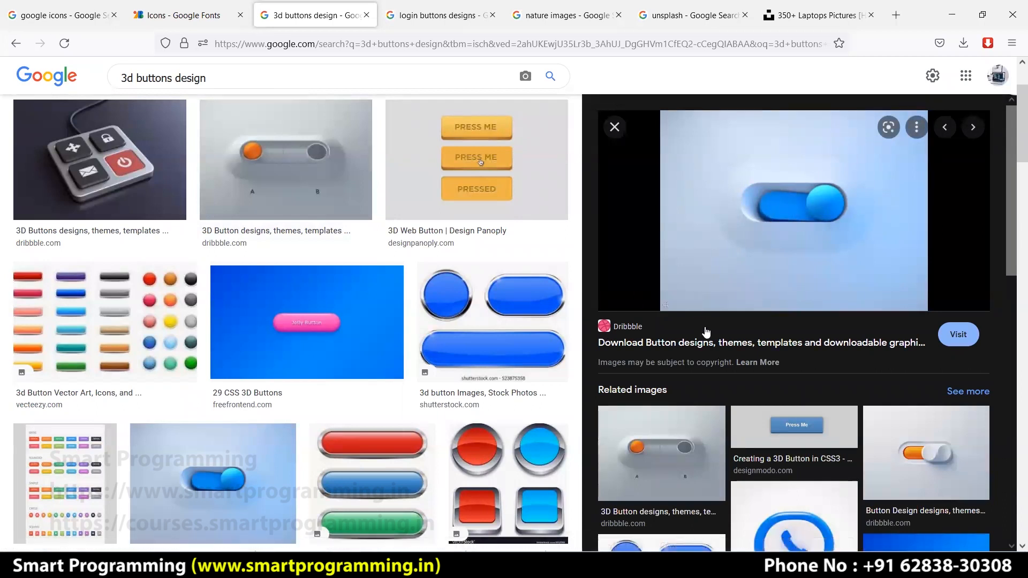
pyautogui.scroll(-4, 704, 337)
pyautogui.scroll(-3, 516, 460)
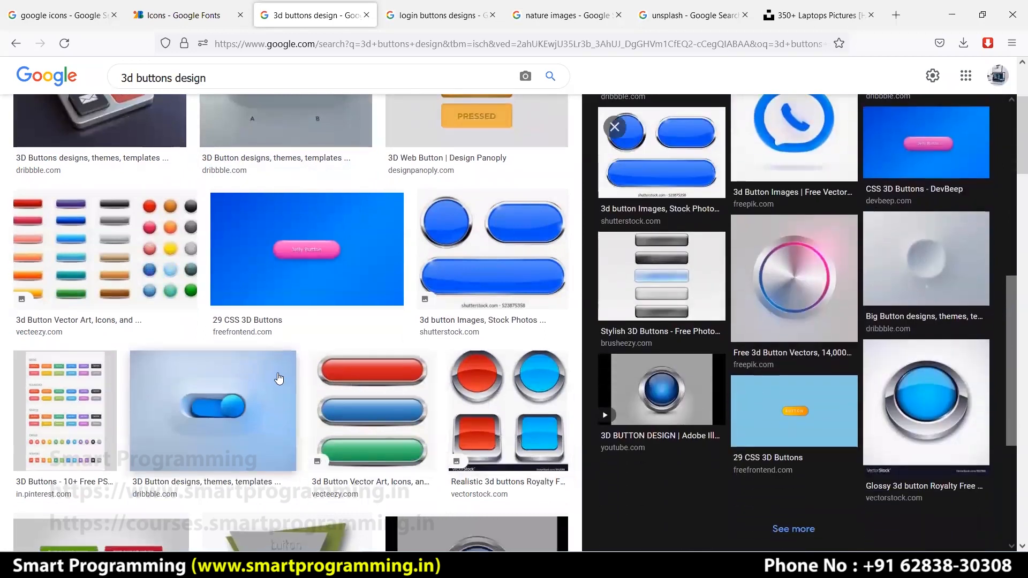
pyautogui.scroll(-6, 289, 377)
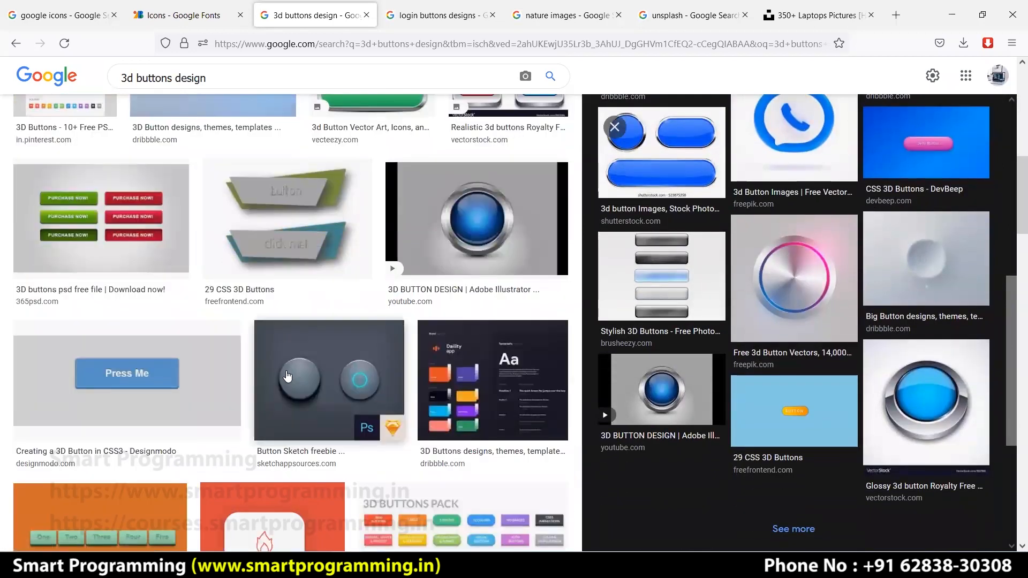
# - Preview the slanted CSS 3D buttons and the isometric Like, Comment, Share, Subscribe buttons, then close the preview
pyautogui.click(311, 221)
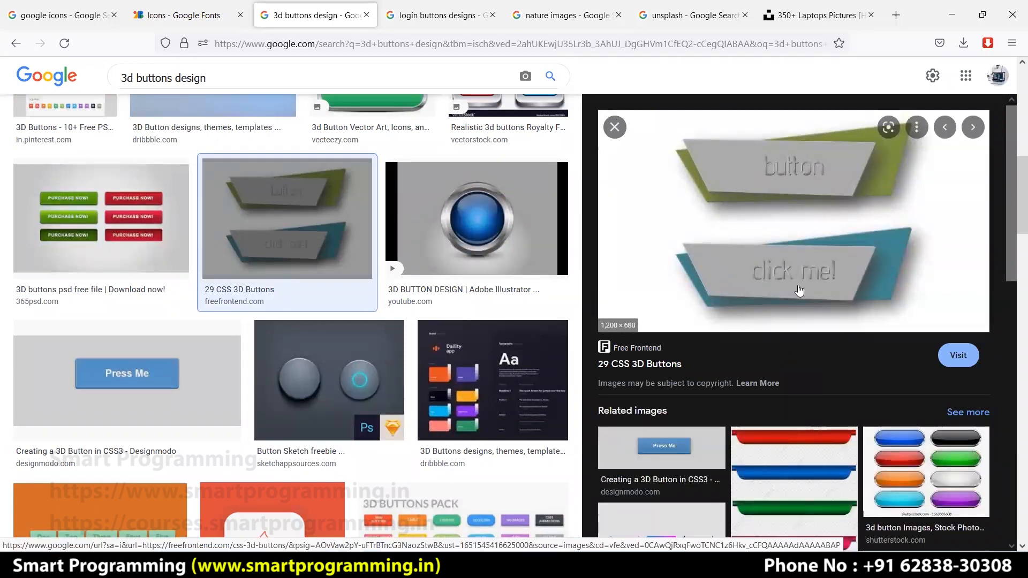
pyautogui.scroll(-5, 799, 291)
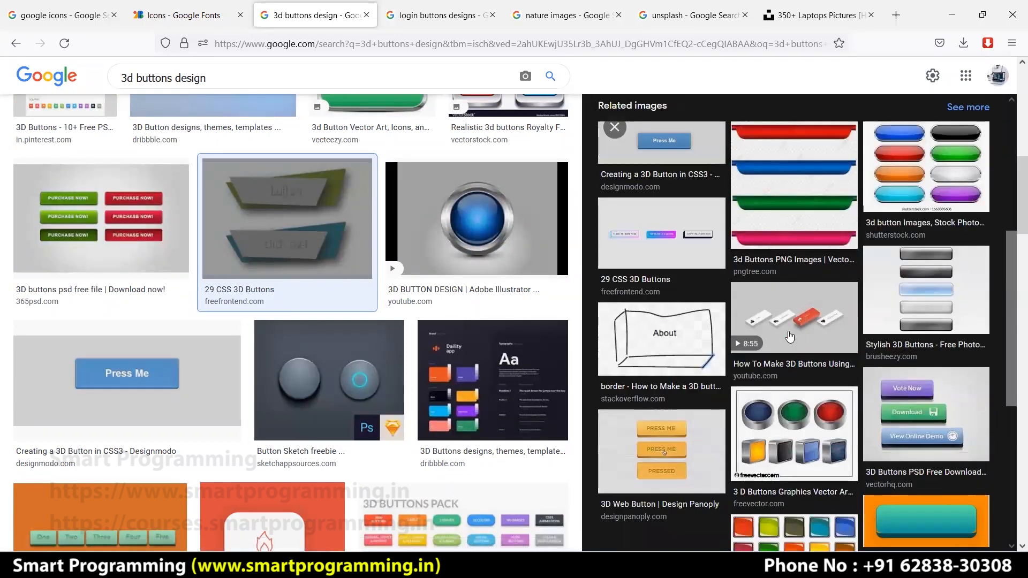
pyautogui.click(782, 304)
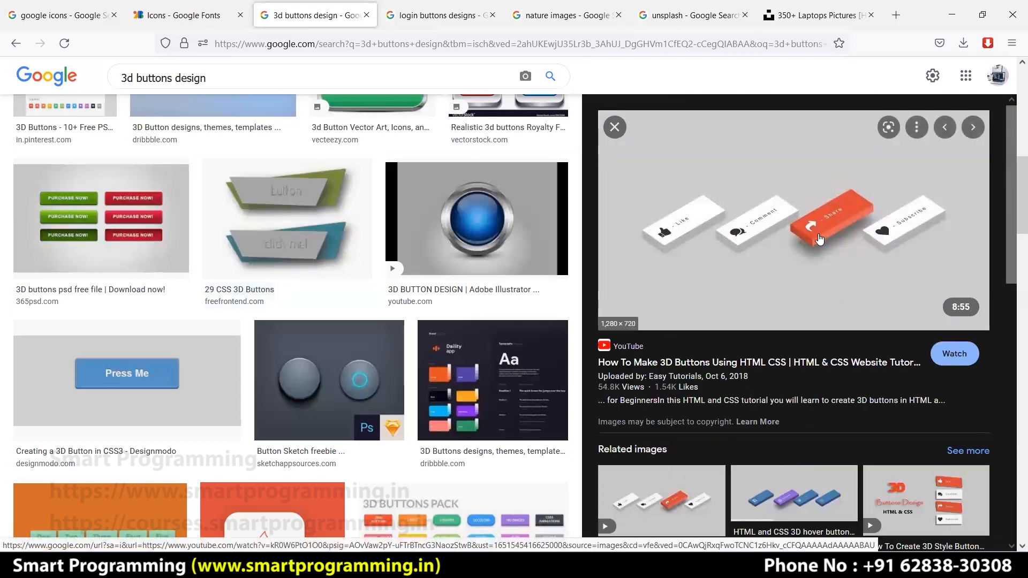
pyautogui.scroll(-3, 840, 321)
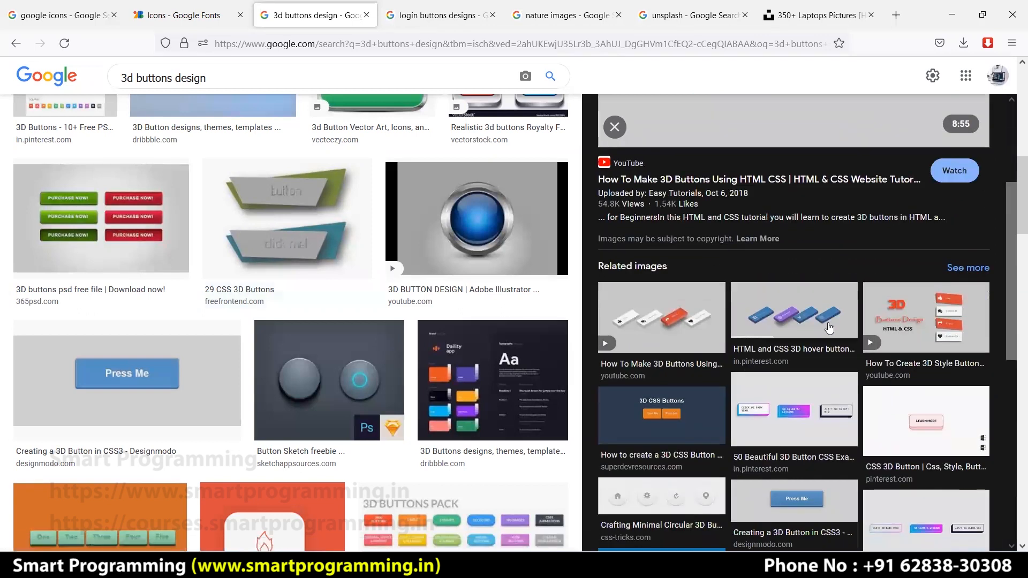
pyautogui.scroll(-3, 793, 343)
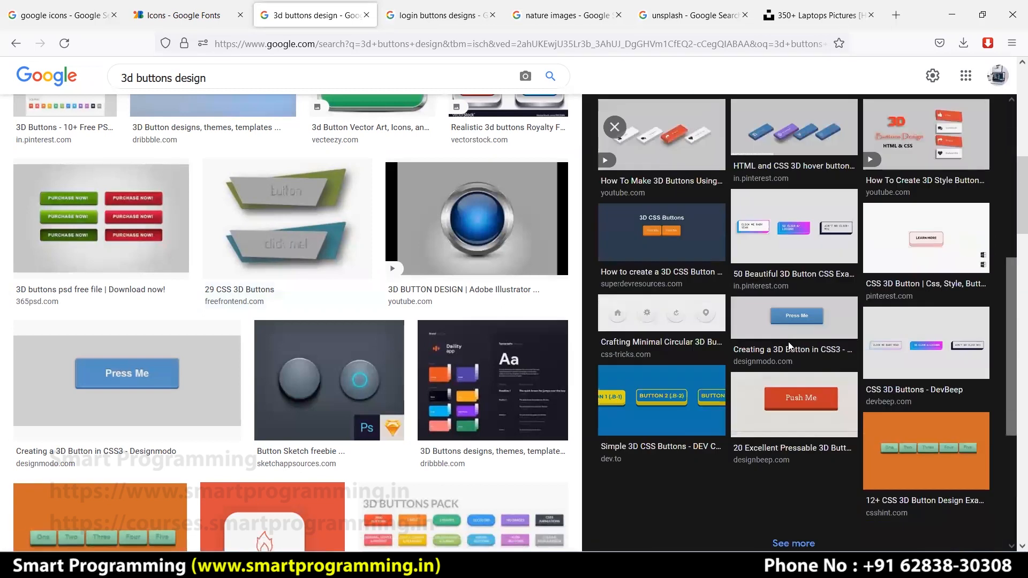
pyautogui.scroll(6, 767, 304)
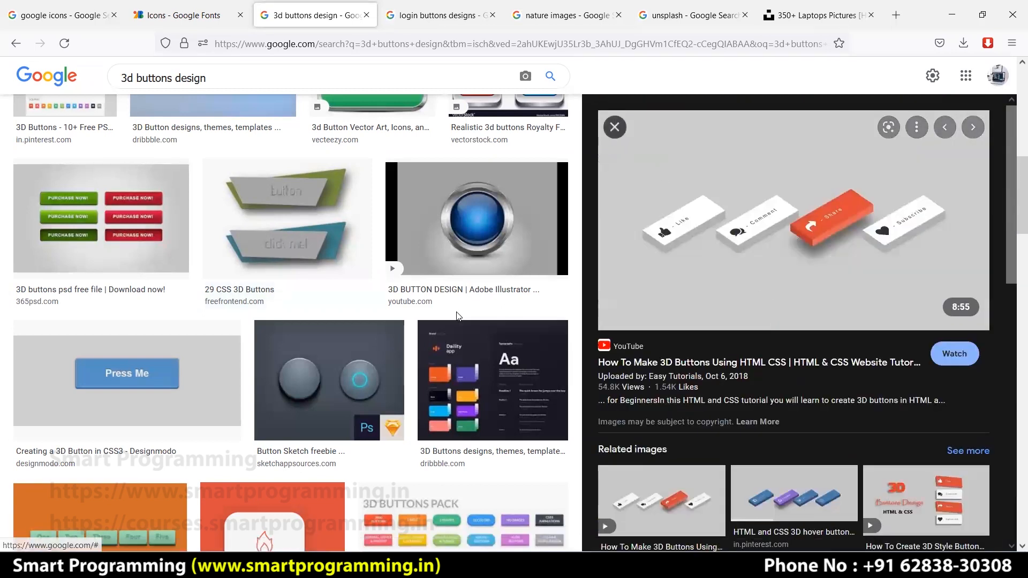
pyautogui.click(614, 128)
pyautogui.scroll(10, 541, 310)
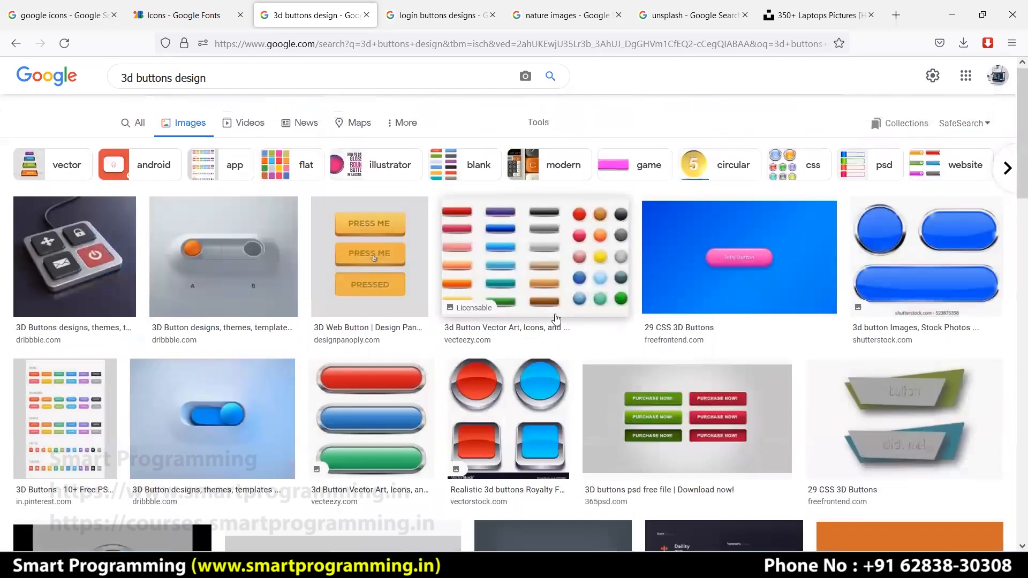
# - Switch back to Adobe XD and add a new 375 × 667 artboard after the artboard with the forest bridge pictures
pyautogui.hotkey('alt', 'Tab')
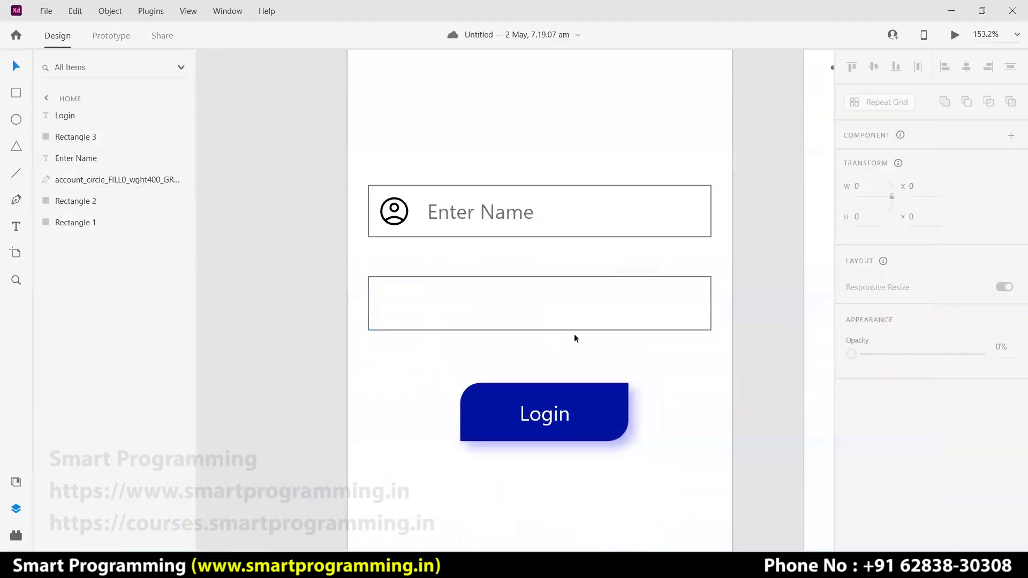
pyautogui.click(735, 319)
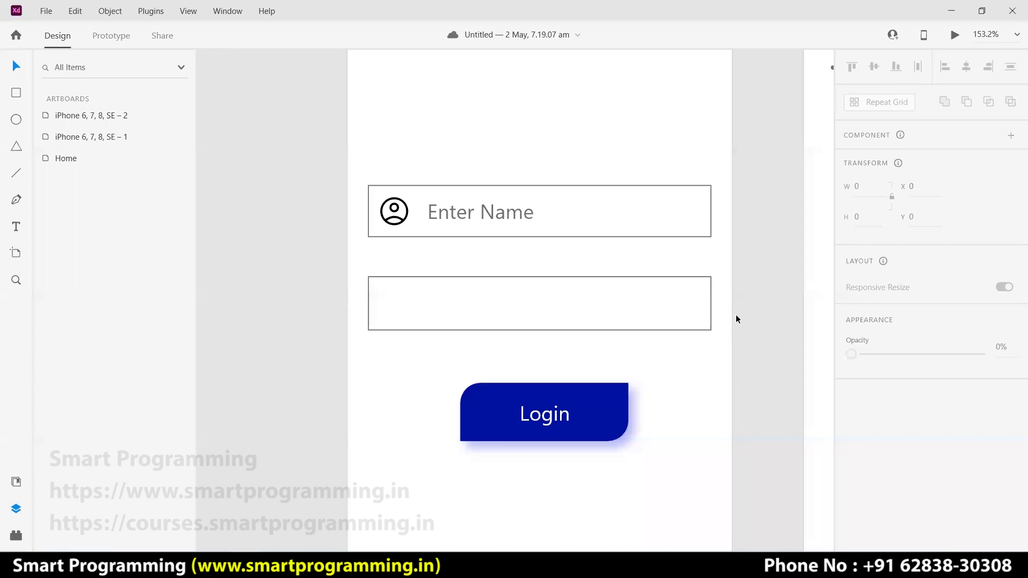
pyautogui.hotkey('ctrl', '0')
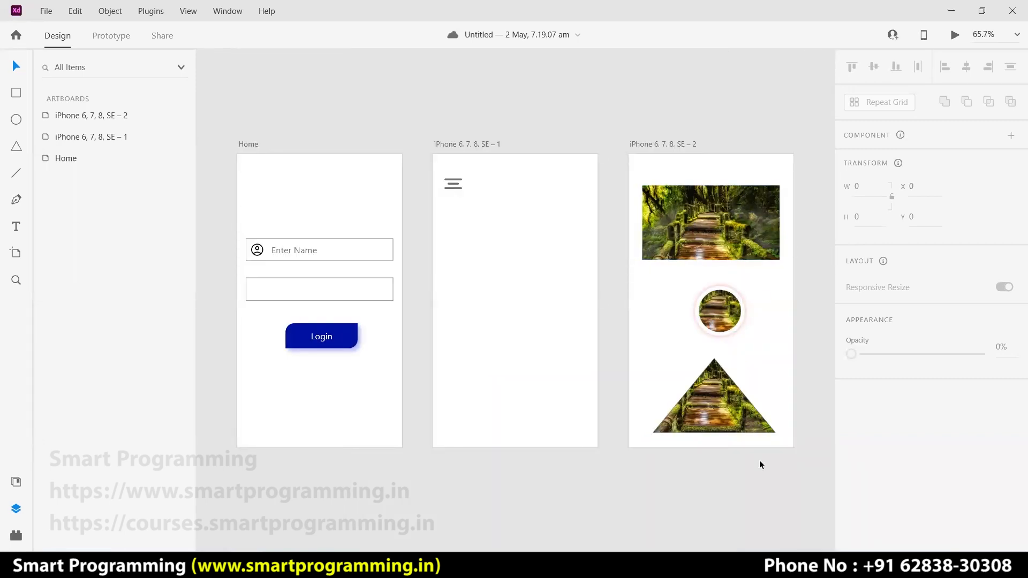
pyautogui.click(16, 252)
pyautogui.click(823, 274)
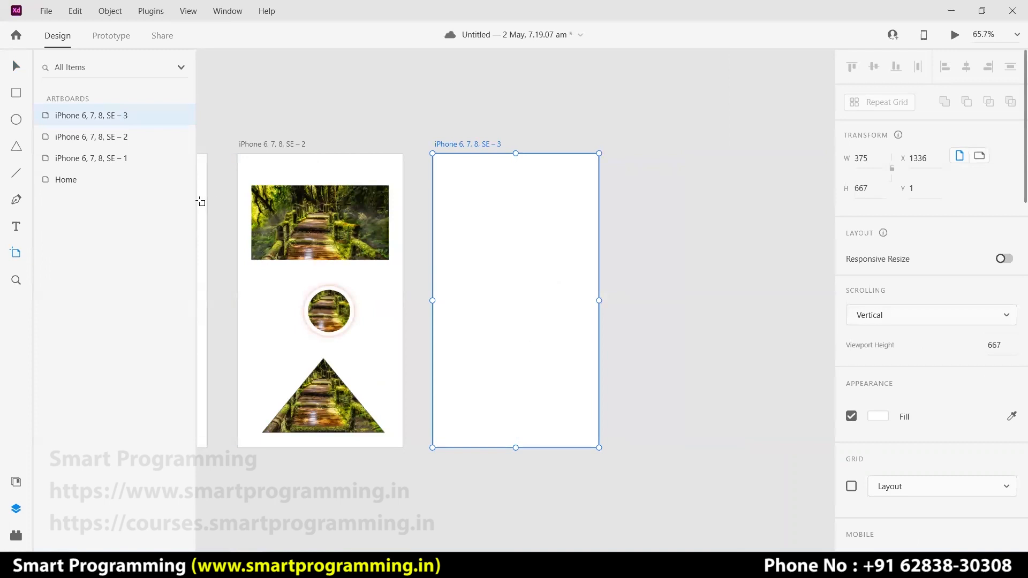
pyautogui.click(11, 66)
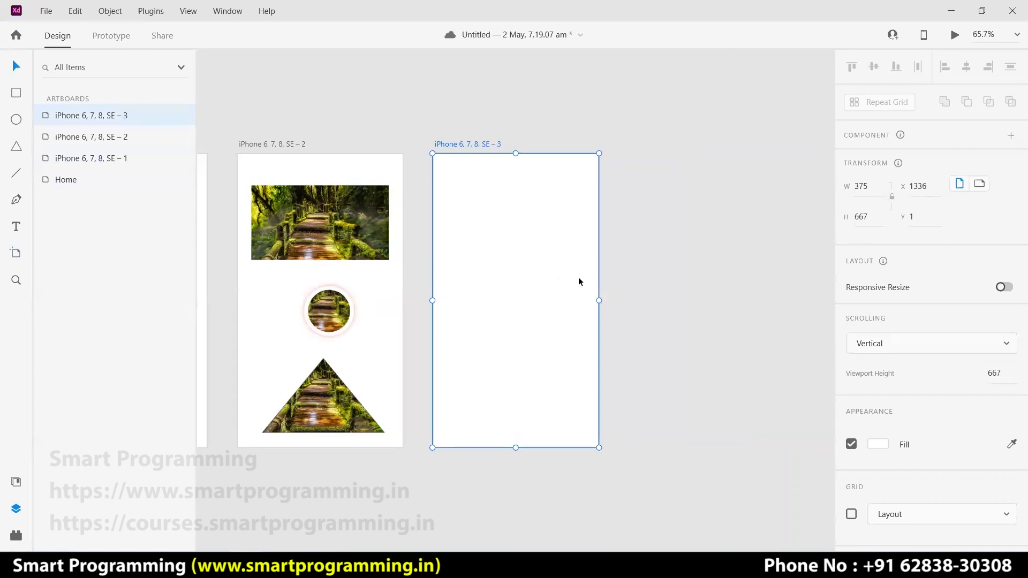
pyautogui.click(618, 283)
# - Draw a rectangle about 311 × 160 in the upper part of the new empty artboard
pyautogui.click(509, 267)
pyautogui.click(16, 93)
pyautogui.moveTo(444, 184)
pyautogui.mouseDown()
pyautogui.moveTo(512, 234)
pyautogui.moveTo(582, 254)
pyautogui.mouseUp()
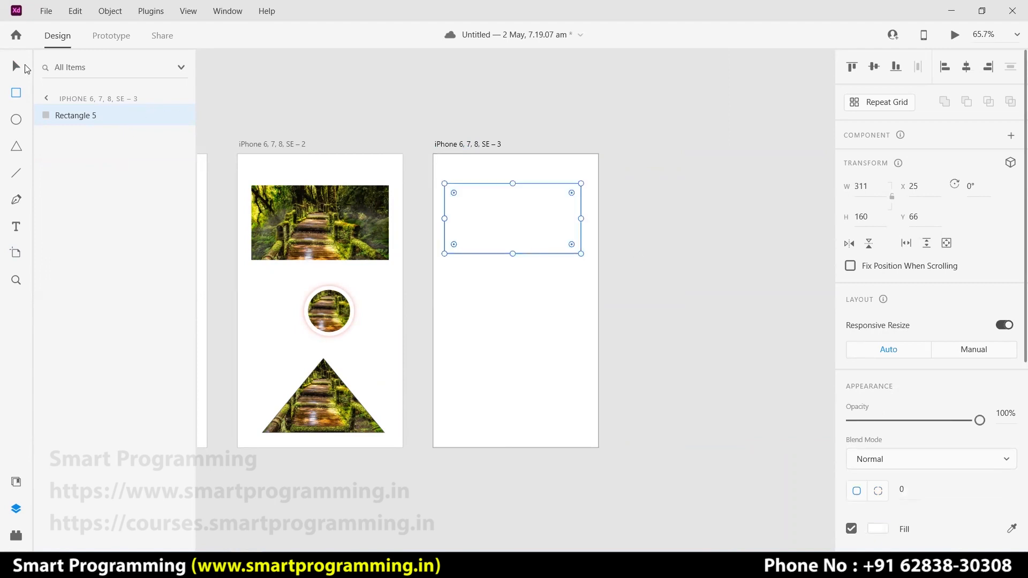
# - Remove the new rectangle's border and set its fill to solid red #DF0000
pyautogui.scroll(5, 502, 254)
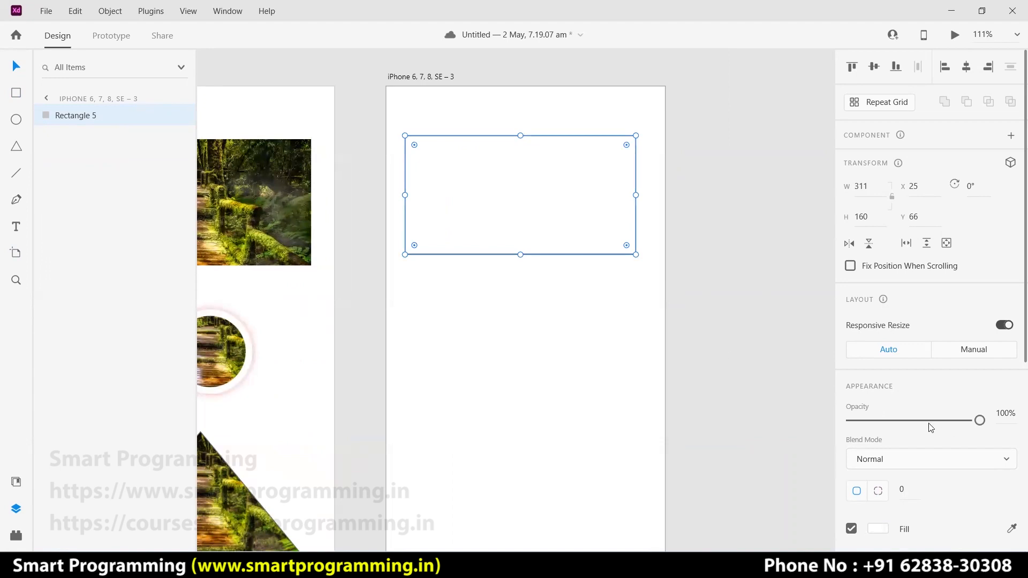
pyautogui.scroll(-4, 922, 418)
pyautogui.click(851, 336)
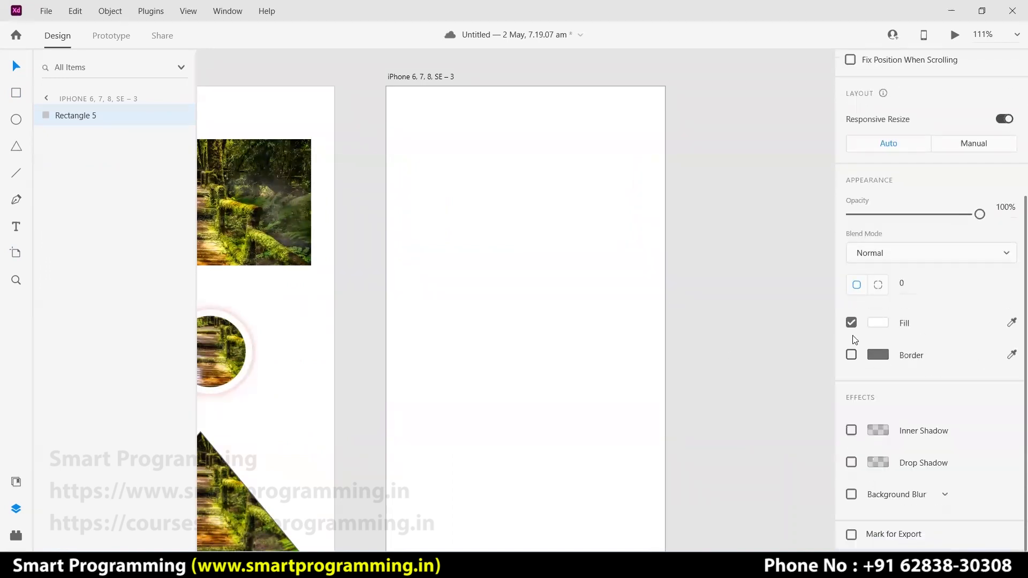
pyautogui.click(878, 324)
pyautogui.moveTo(797, 282); pyautogui.dragTo(803, 262)
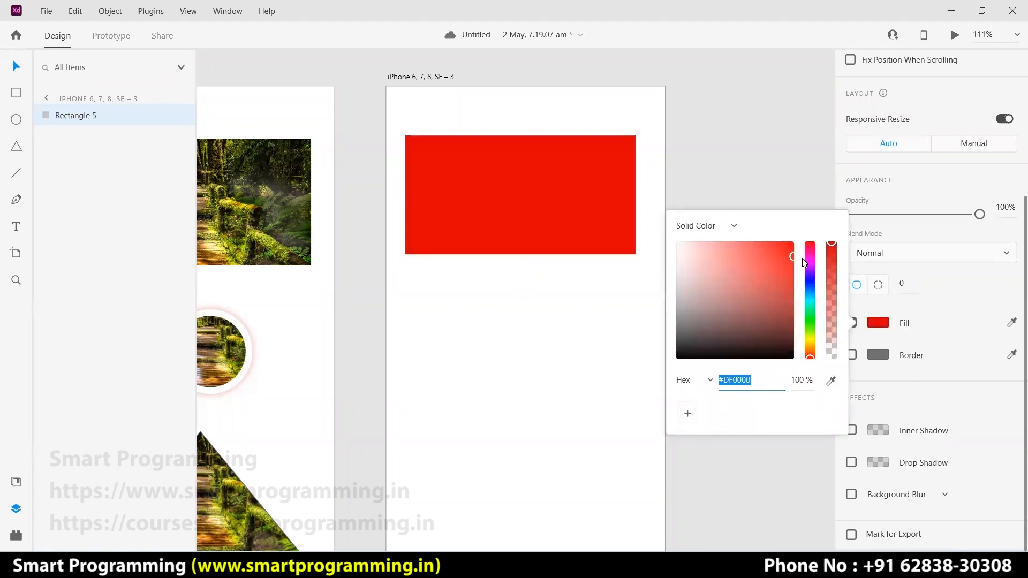
# - Change the red rectangle's fill to a linear gradient running horizontally, from dark red at its left edge to red at its right edge
pyautogui.click(735, 227)
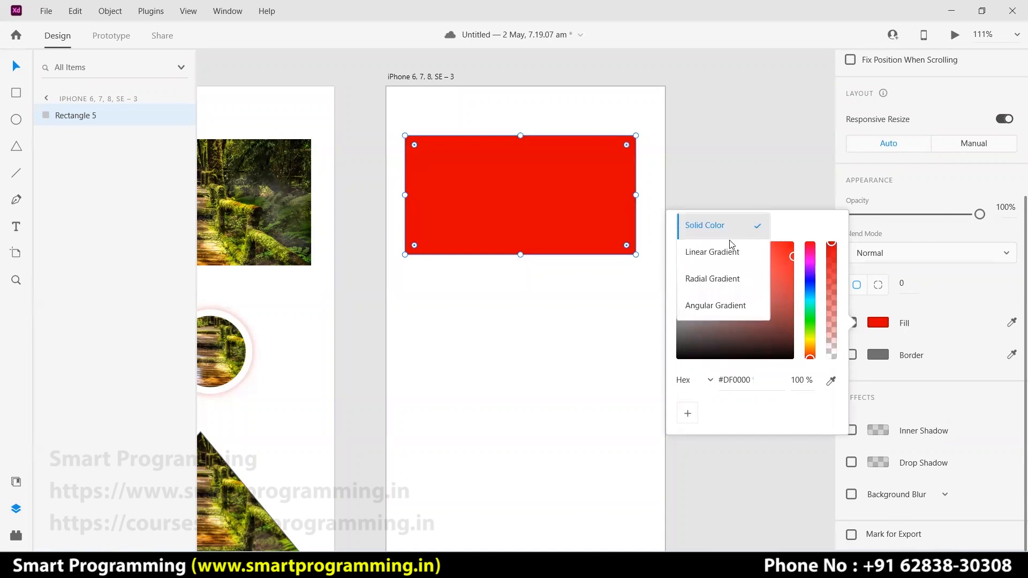
pyautogui.click(718, 257)
pyautogui.moveTo(521, 136); pyautogui.dragTo(636, 189)
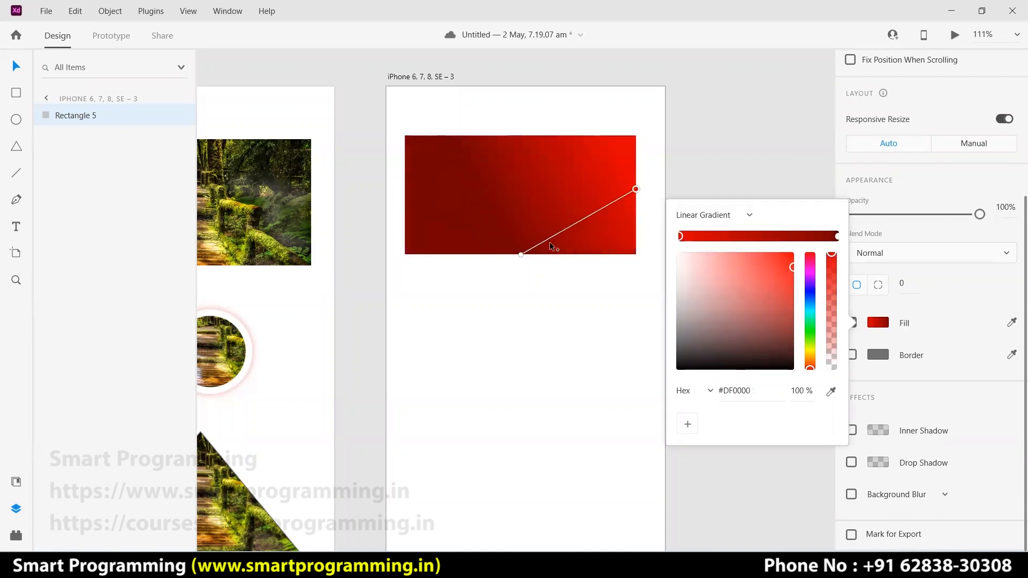
pyautogui.moveTo(521, 256); pyautogui.dragTo(405, 191)
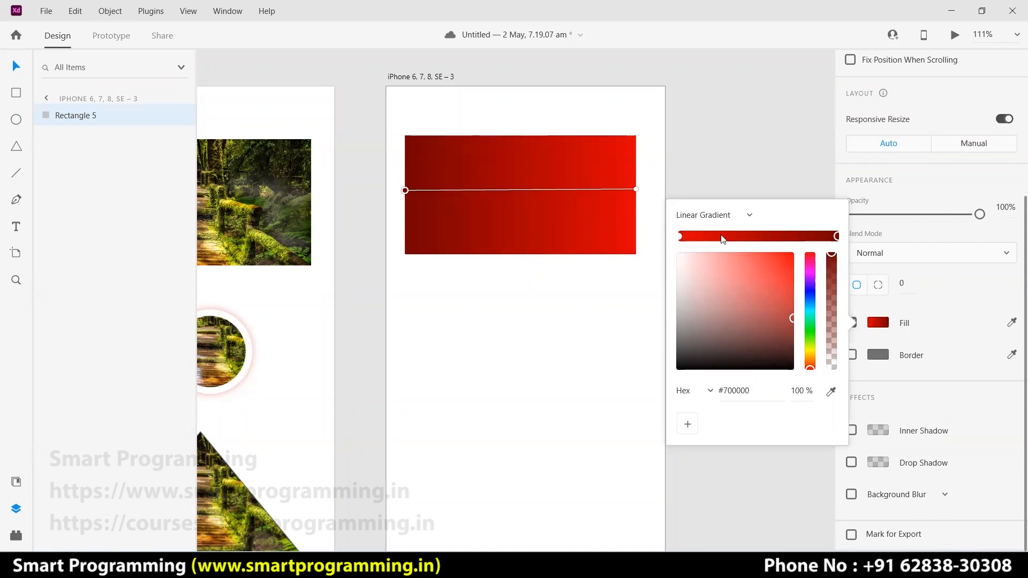
# - Add a gradient stop about a quarter of the way in from the red end and colour it magenta #C10081
pyautogui.click(739, 236)
pyautogui.moveTo(739, 236); pyautogui.dragTo(724, 241)
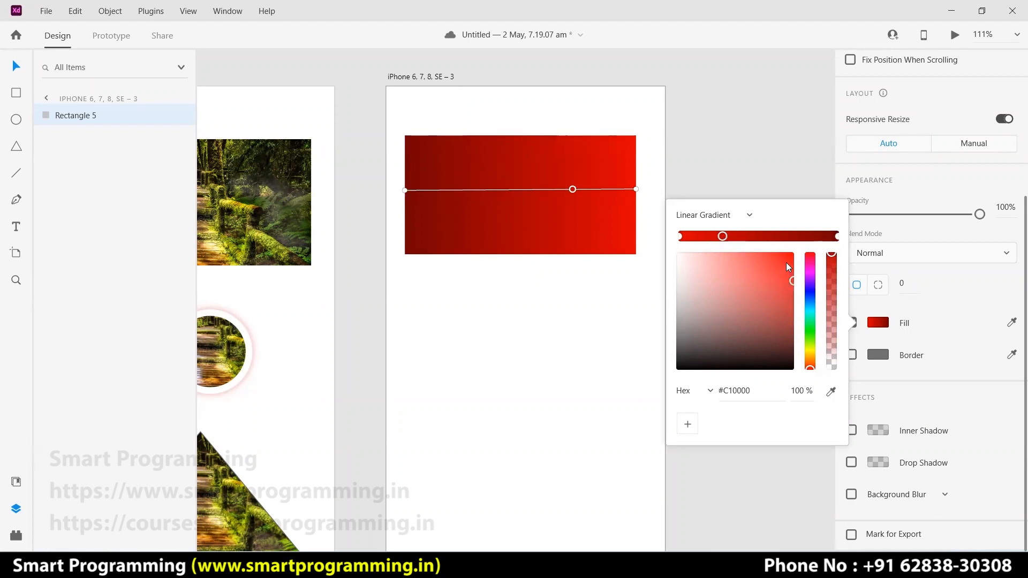
pyautogui.click(810, 290)
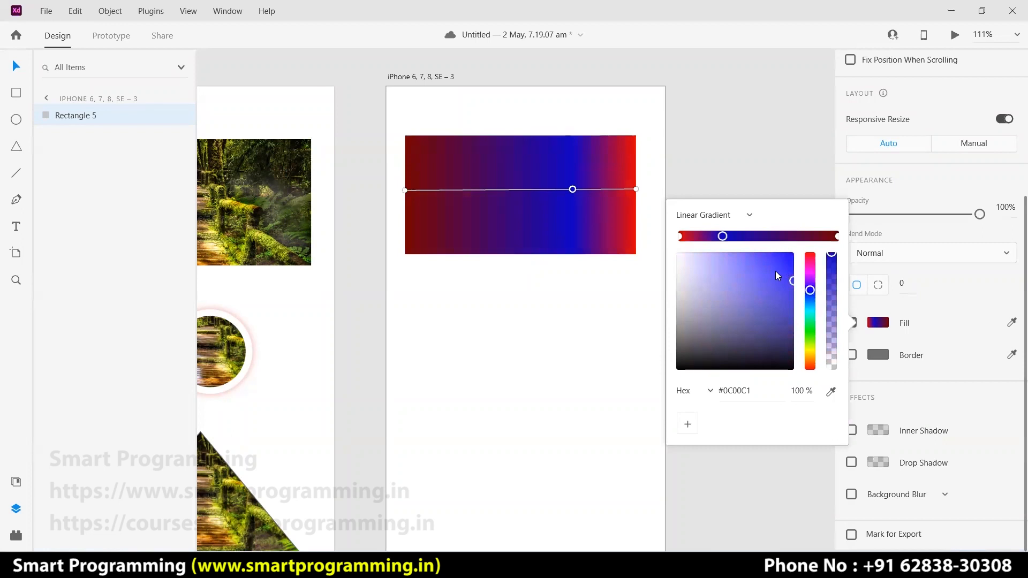
pyautogui.moveTo(812, 290); pyautogui.dragTo(811, 269)
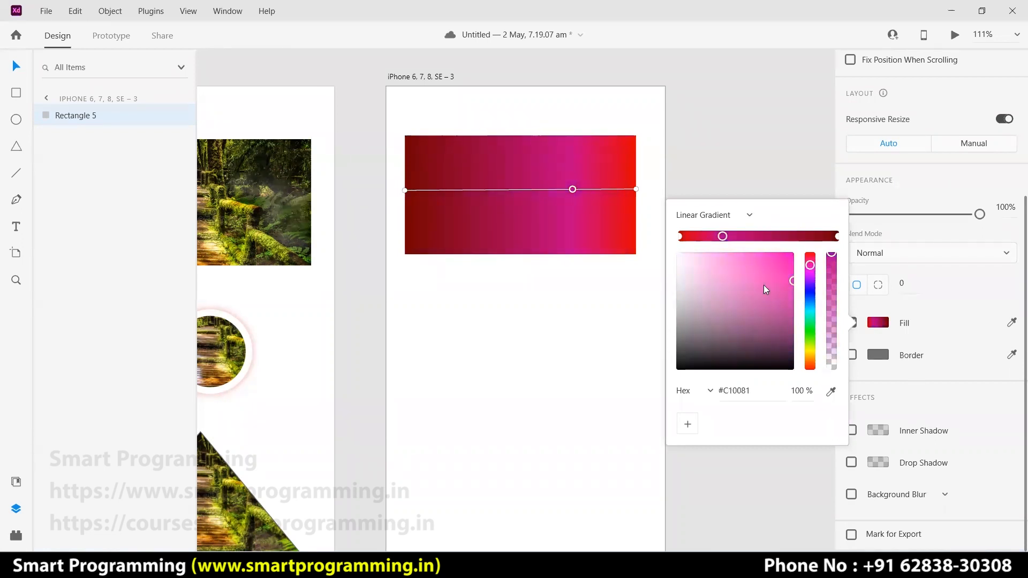
# - Add a purple #9A009B stop between the magenta and dark red stops, and recolour the dark red end stop light pink
pyautogui.click(778, 237)
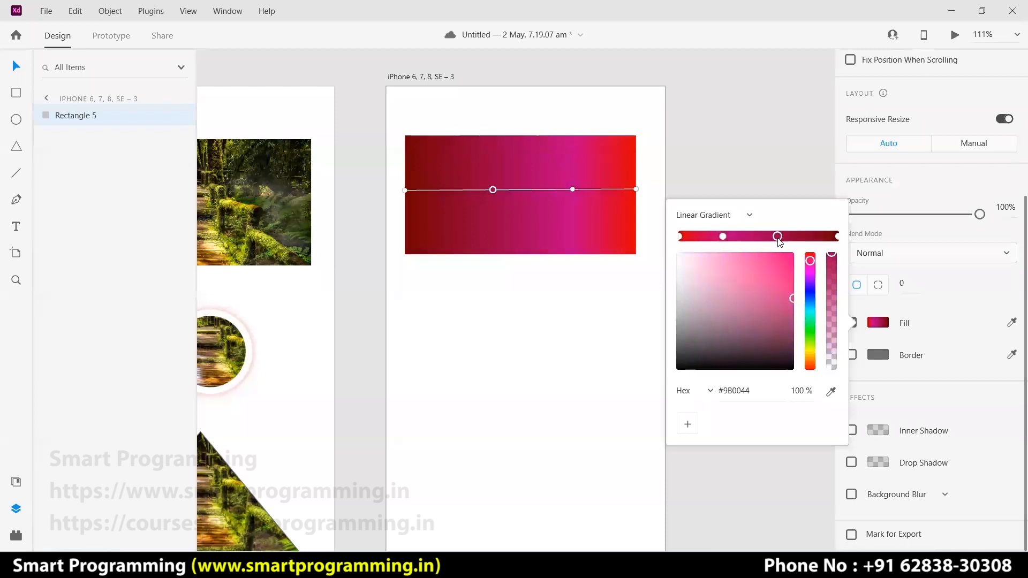
pyautogui.click(811, 273)
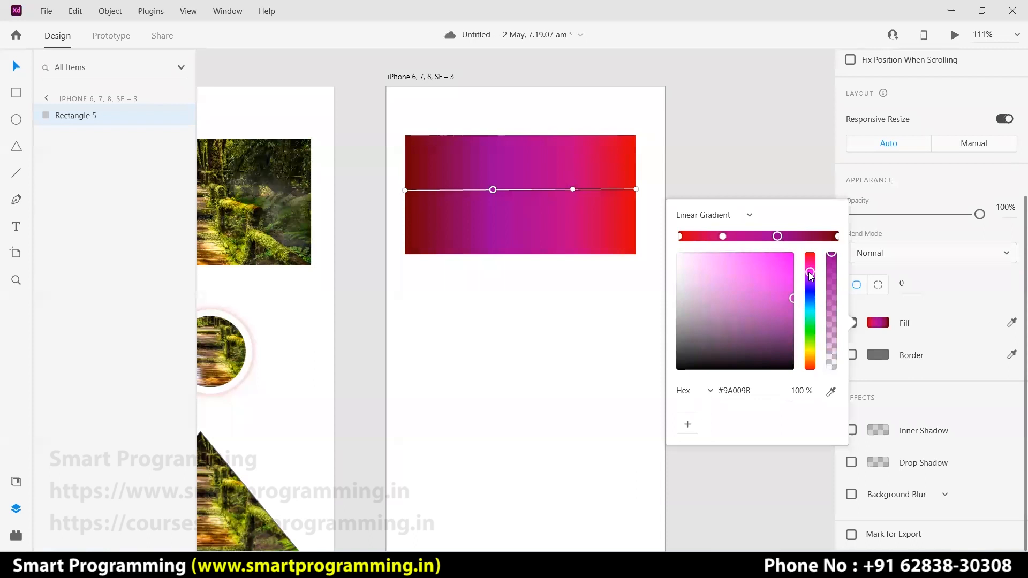
pyautogui.click(838, 238)
pyautogui.moveTo(782, 290); pyautogui.dragTo(725, 256)
pyautogui.click(711, 146)
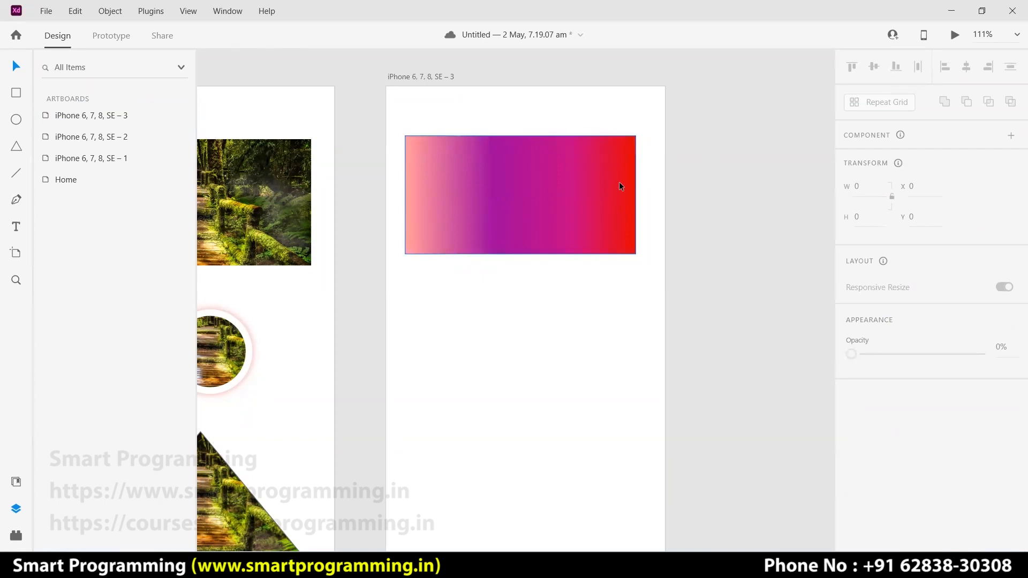
# - Review the gradient rectangle's linear gradient fill settings and close them
pyautogui.click(506, 194)
pyautogui.scroll(-4, 866, 329)
pyautogui.click(879, 322)
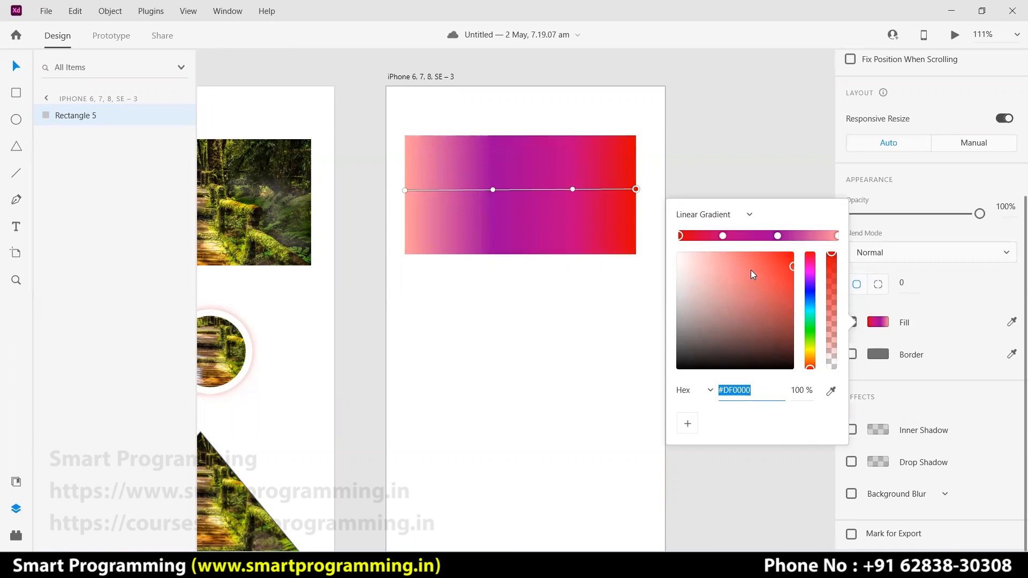
pyautogui.click(749, 159)
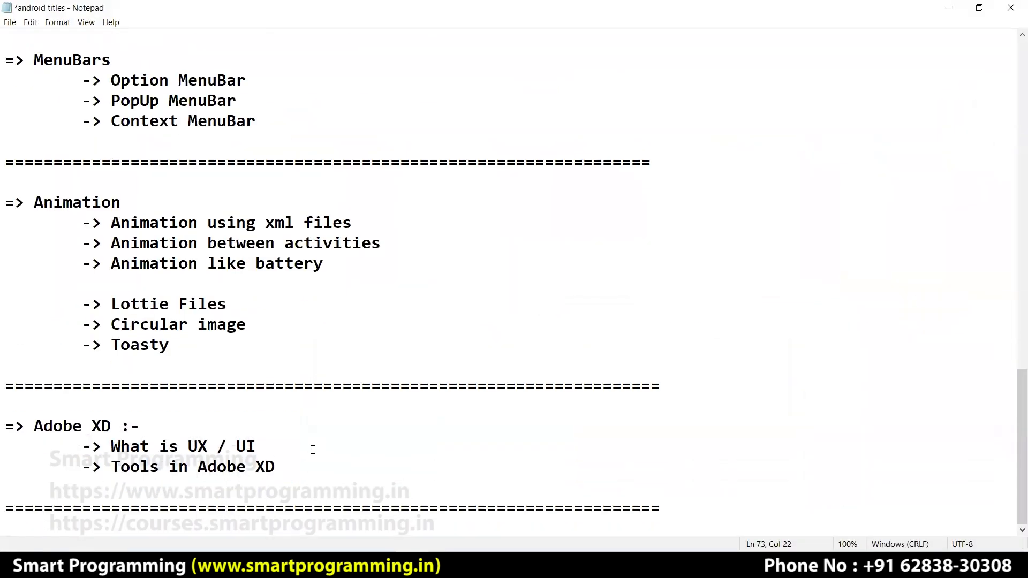
# - In the Notepad notes, add a "-> Websites :" entry under "Tools in Adobe XD", separated by an empty line
pyautogui.press('Return')
pyautogui.press('Return')
pyautogui.press('Tab')
pyautogui.write('-> Im')
pyautogui.press('BackSpace')
pyautogui.press('BackSpace')
pyautogui.write('Websites :')
# - List "1. Images : Unsplash" and "2. Gredient :" indented below the Websites entry
pyautogui.press('Return')
pyautogui.write('1. Images')
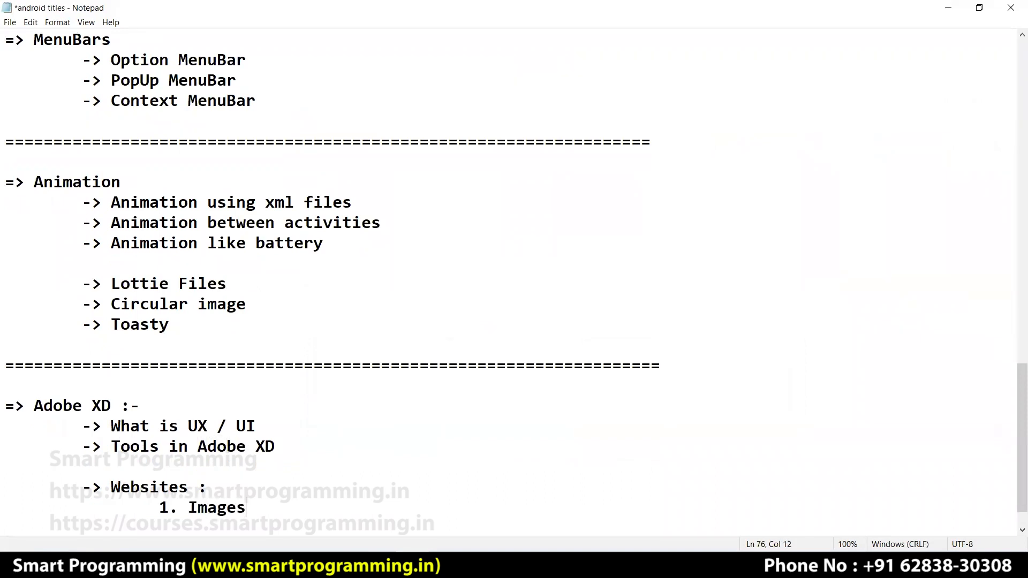
pyautogui.write(' : Unsplash')
pyautogui.press('Return')
pyautogui.press('Tab')
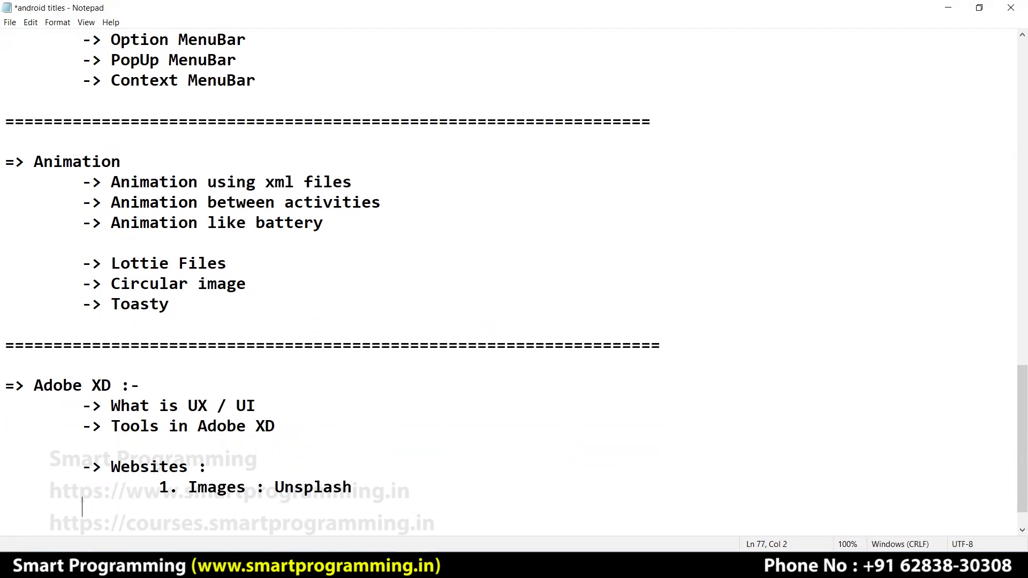
pyautogui.write('2. Gredient :')
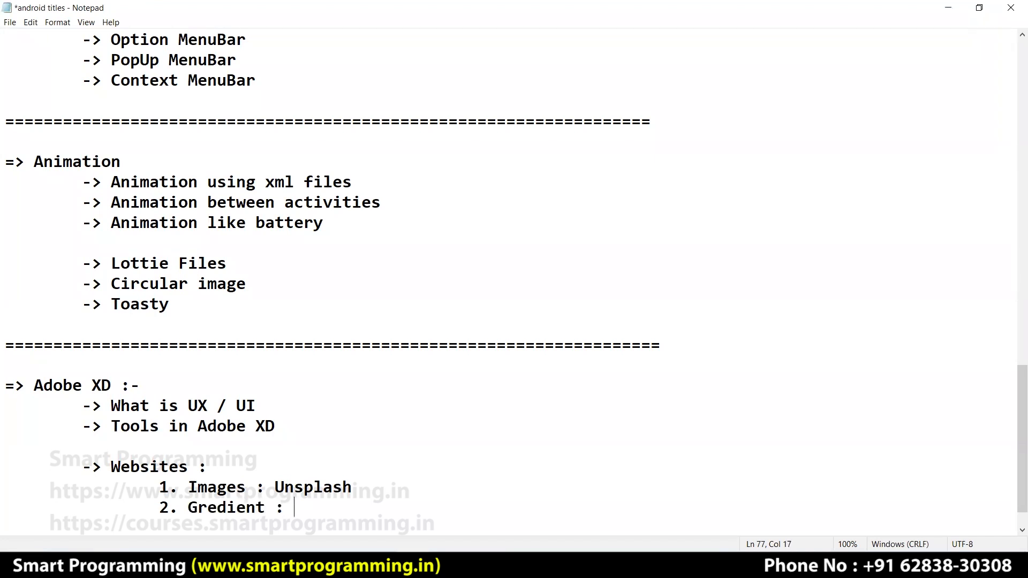
# - Switch to the browser and close every tab except the google icons search
pyautogui.hotkey('alt', 'Tab')
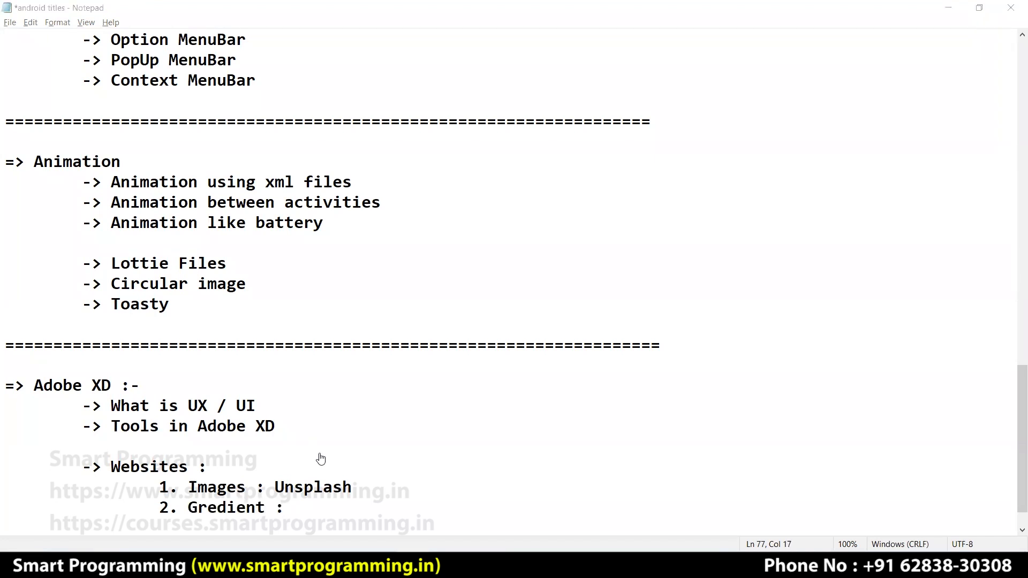
pyautogui.click(368, 23)
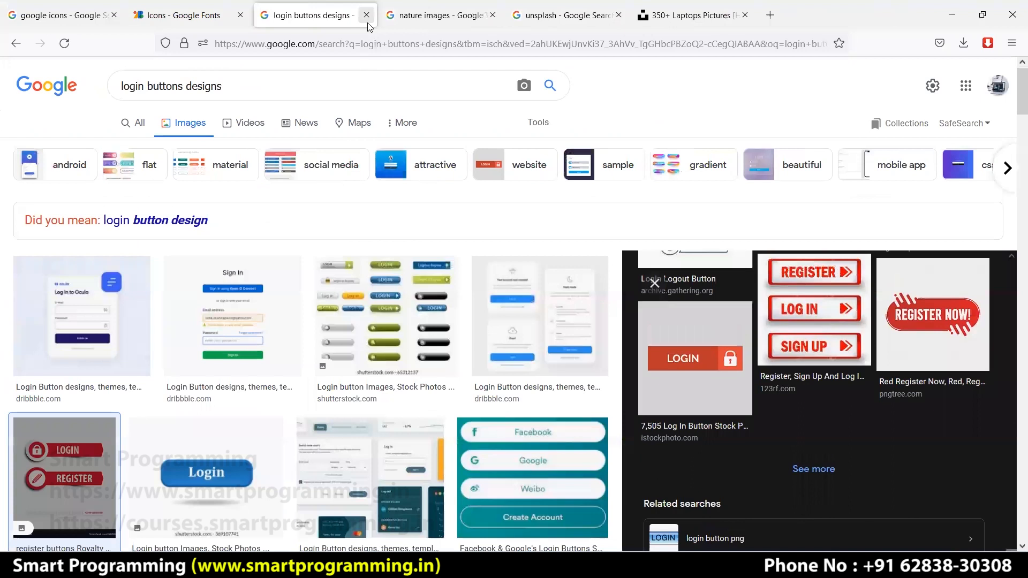
pyautogui.click(368, 23)
pyautogui.click(367, 21)
pyautogui.click(367, 21)
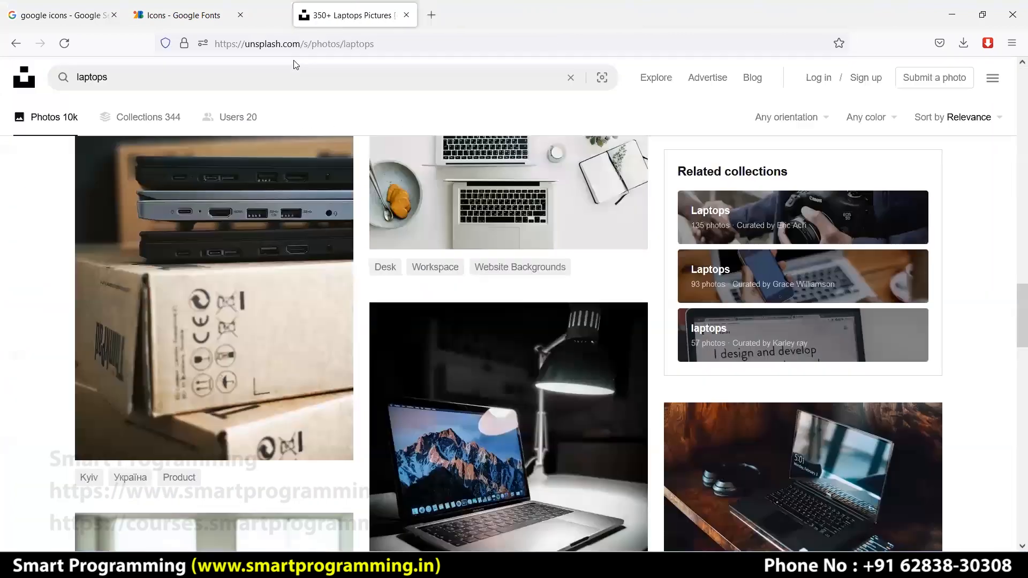
pyautogui.click(366, 19)
pyautogui.click(240, 18)
# - Replace the Google query with "adobe gredient" and run the search
pyautogui.moveTo(210, 91); pyautogui.dragTo(119, 89)
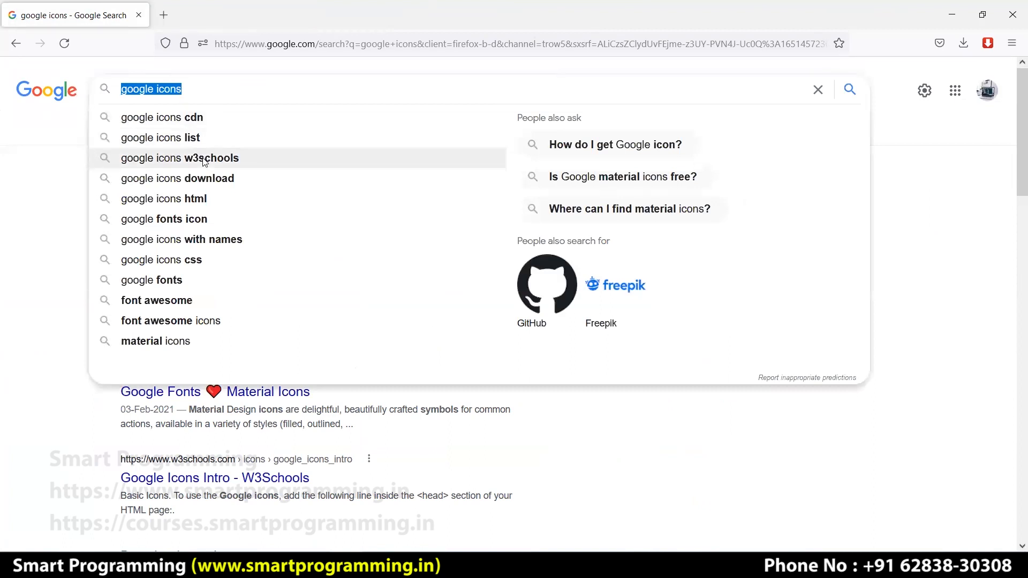
pyautogui.write('ado')
pyautogui.write('gre')
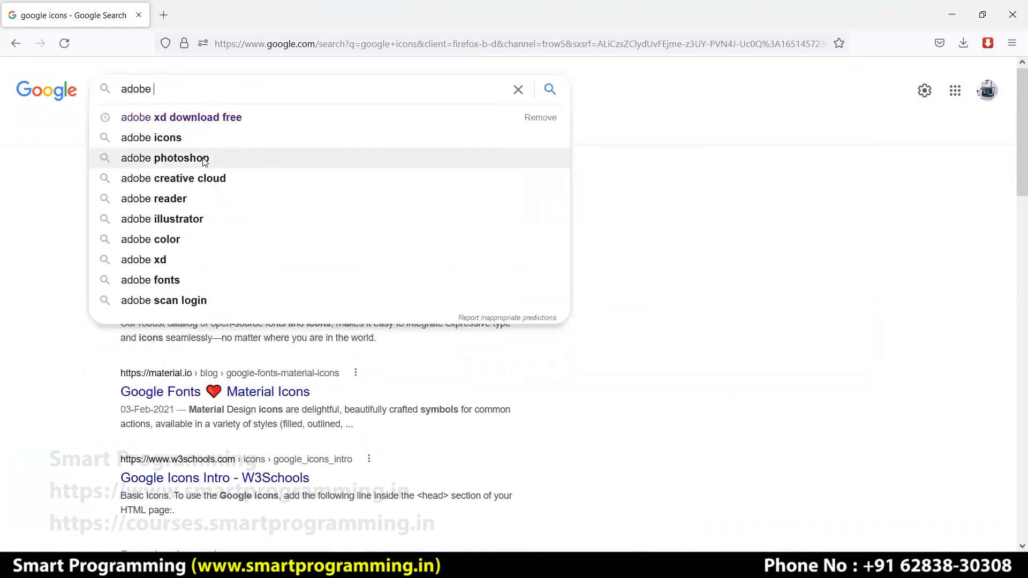
pyautogui.write('dient')
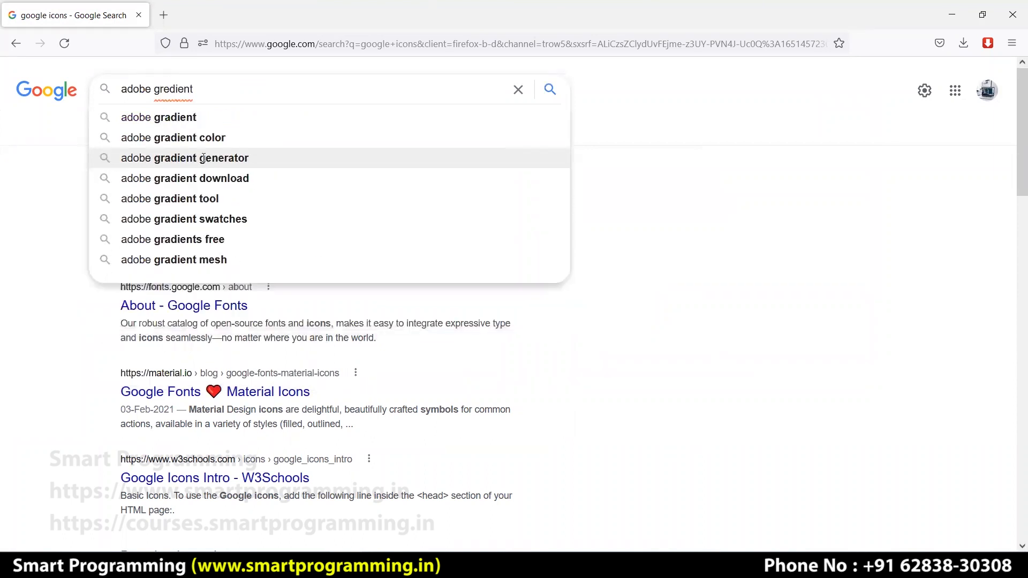
pyautogui.press('Return')
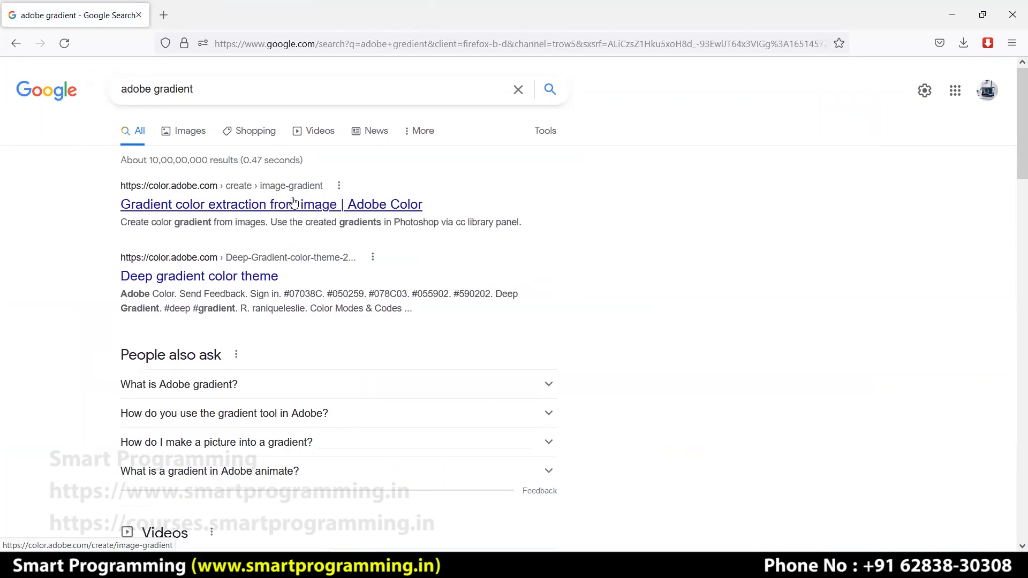
# - Open the Adobe Color gradient extraction result in a new tab, dismiss the What's New window and go to the Color Wheel's colour C value
pyautogui.middleClick(255, 210)
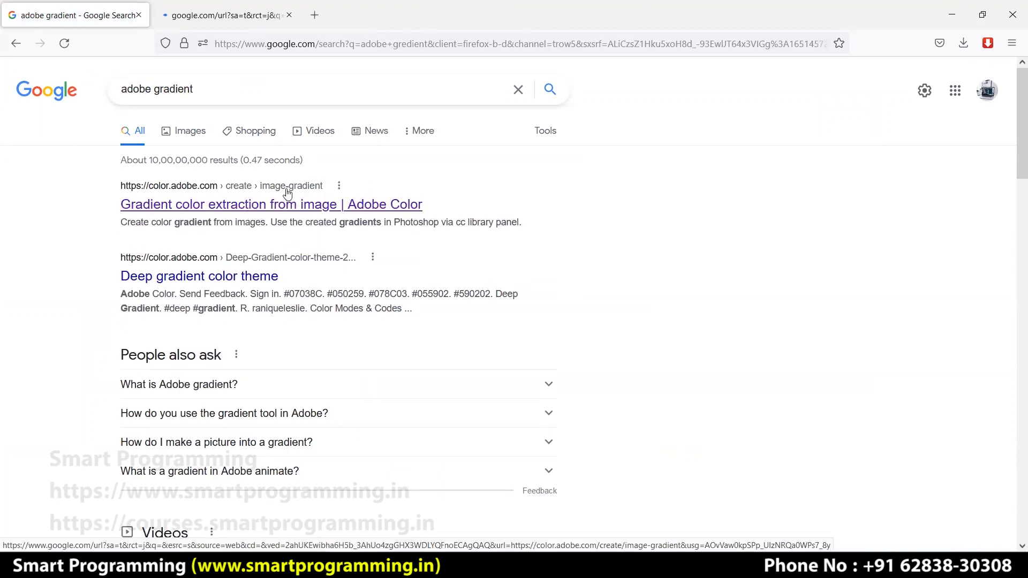
pyautogui.click(239, 21)
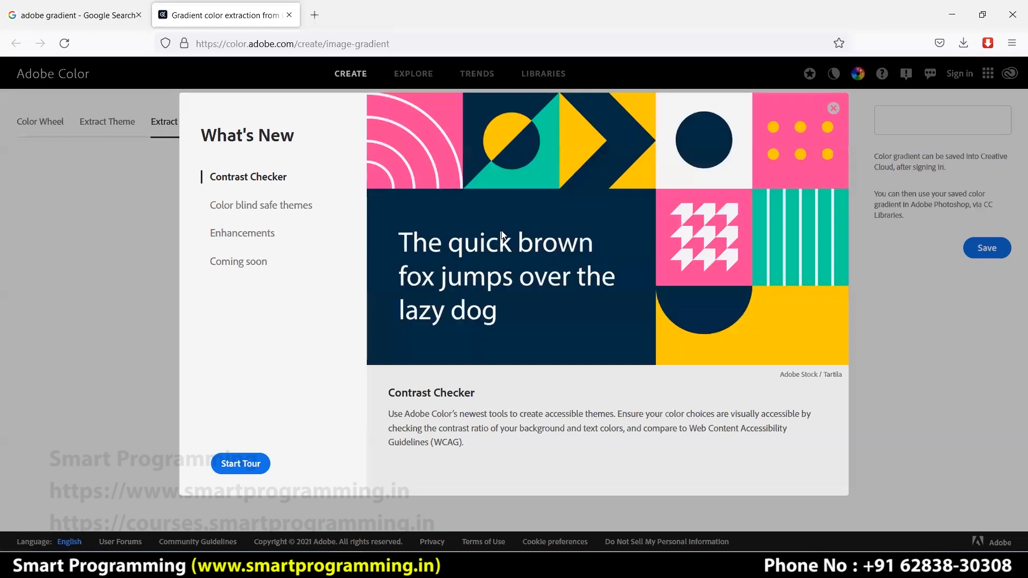
pyautogui.click(834, 108)
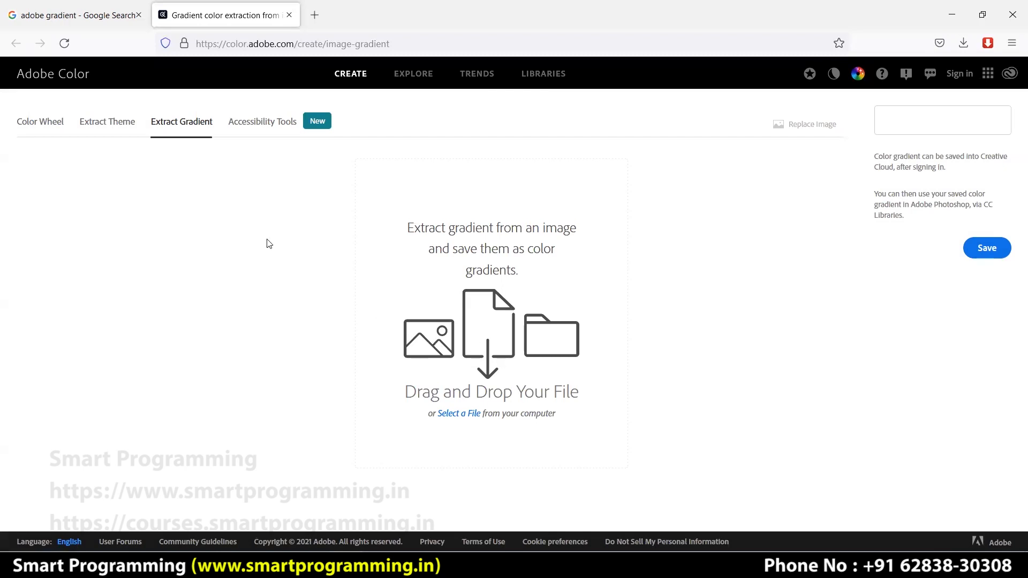
pyautogui.click(43, 125)
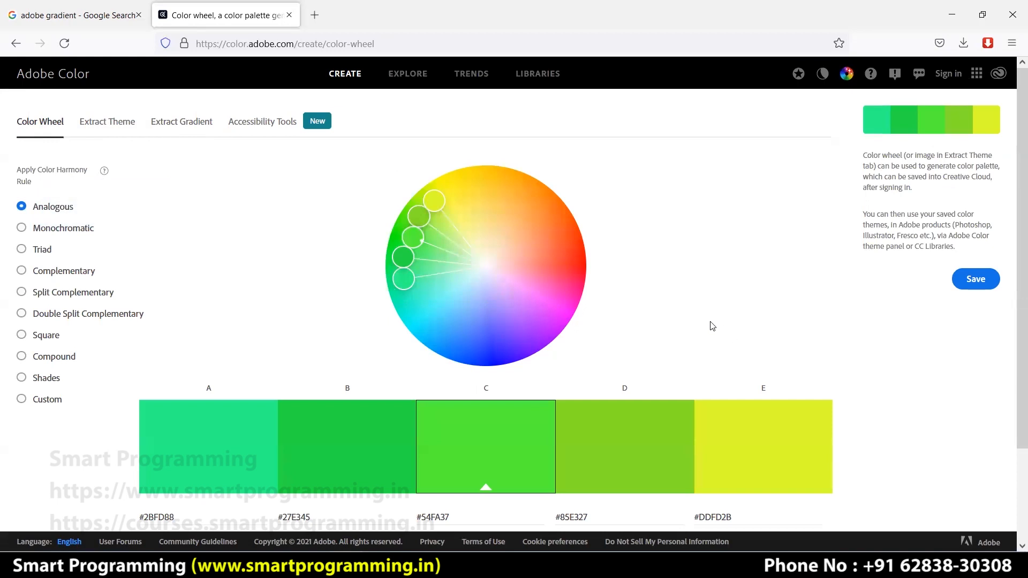
pyautogui.scroll(-2, 539, 390)
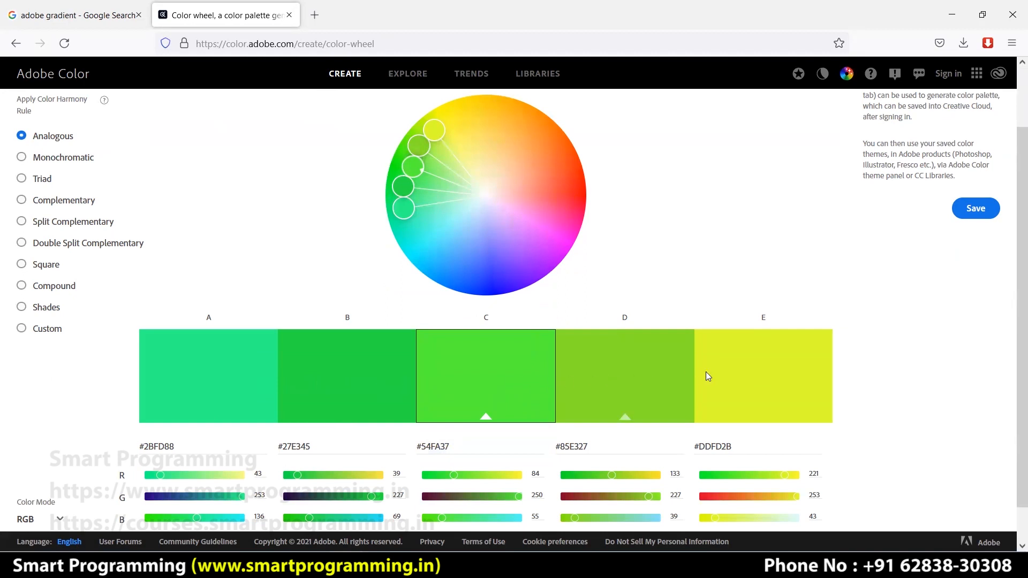
pyautogui.click(487, 420)
# - Switch to Adobe XD and copy the hex code #DF0000 of the rectangle's red gradient stop
pyautogui.hotkey('alt', 'Tab')
pyautogui.click(621, 213)
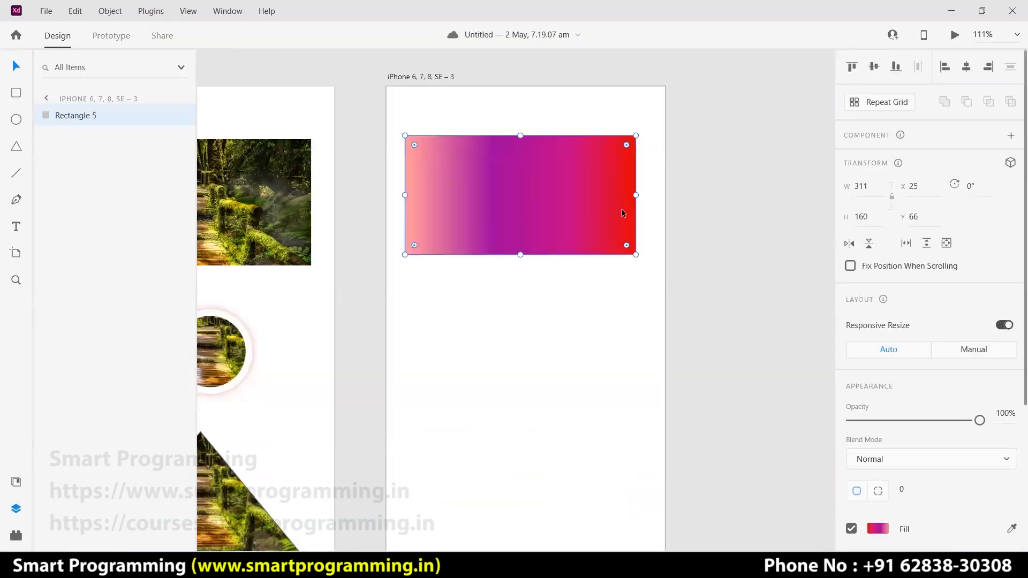
pyautogui.scroll(-3, 897, 436)
pyautogui.click(878, 379)
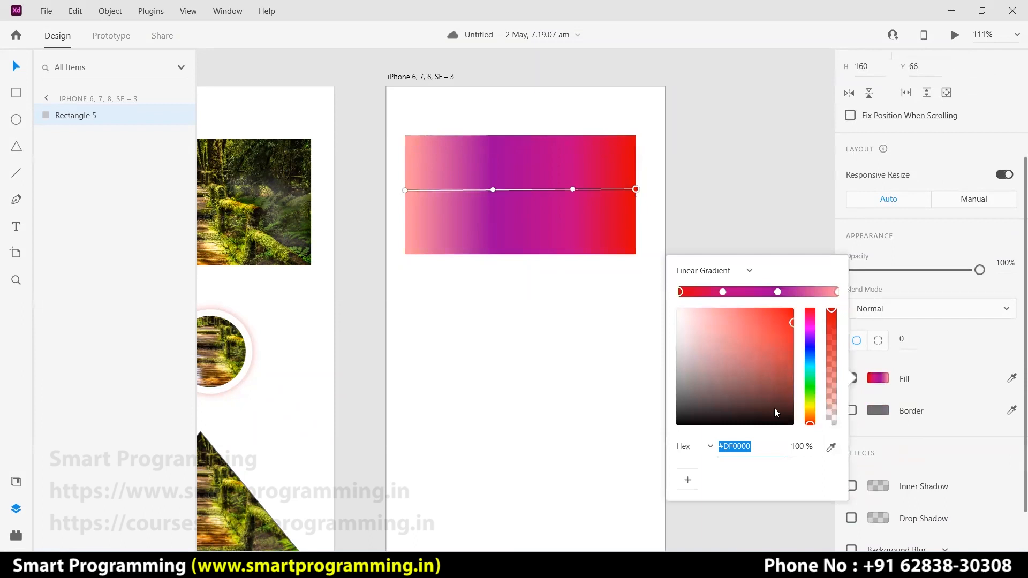
pyautogui.click(766, 443)
pyautogui.moveTo(766, 443); pyautogui.dragTo(691, 452)
pyautogui.click(749, 446)
pyautogui.doubleClick(749, 447)
pyautogui.hotkey('ctrl', 'c')
pyautogui.click(741, 229)
pyautogui.click(741, 220)
# - Switch back to Adobe Color in the browser and set colour C of the analogous palette to #DF0000
pyautogui.click(343, 565)
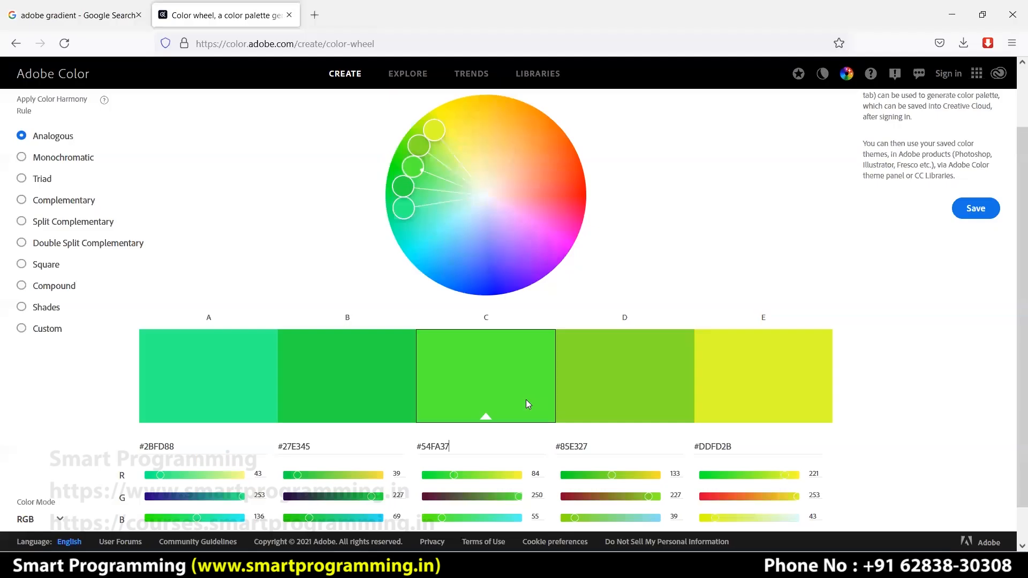
pyautogui.hotkey('ctrl', 'a')
pyautogui.hotkey('ctrl', 'v')
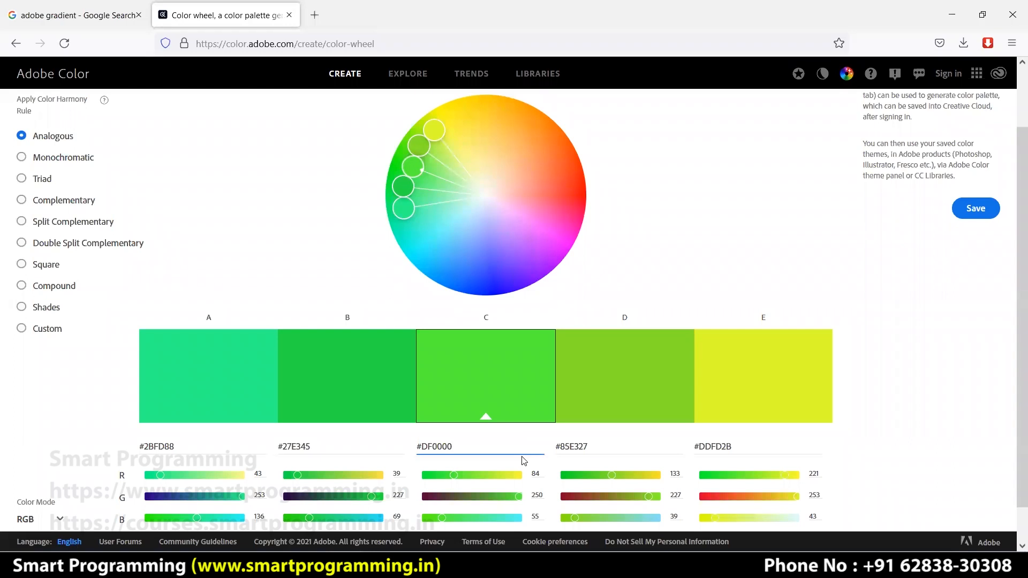
pyautogui.press('Return')
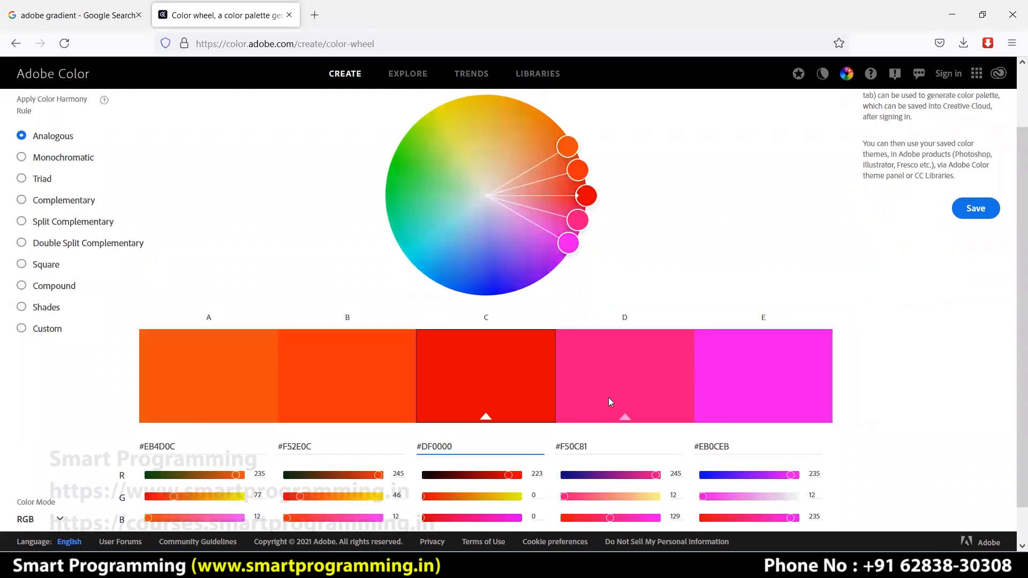
pyautogui.scroll(-1, 608, 398)
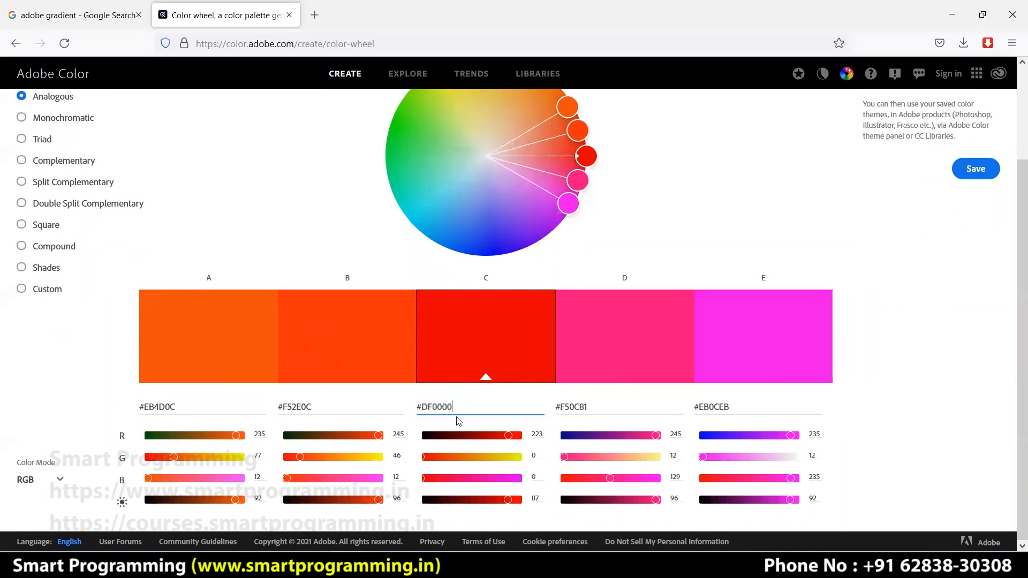
# - Switch to Adobe XD, change the rectangle's red gradient stop to blue #2500DF and remove the two middle stops from the gradient
pyautogui.moveTo(471, 407); pyautogui.dragTo(404, 409)
pyautogui.hotkey('alt', 'Tab')
pyautogui.click(537, 209)
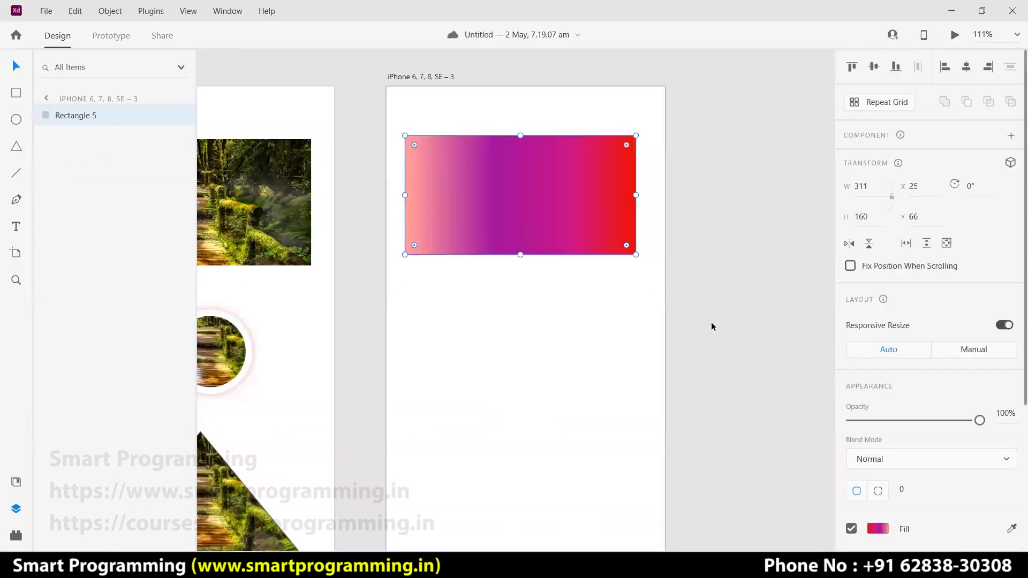
pyautogui.scroll(-3, 872, 420)
pyautogui.click(880, 379)
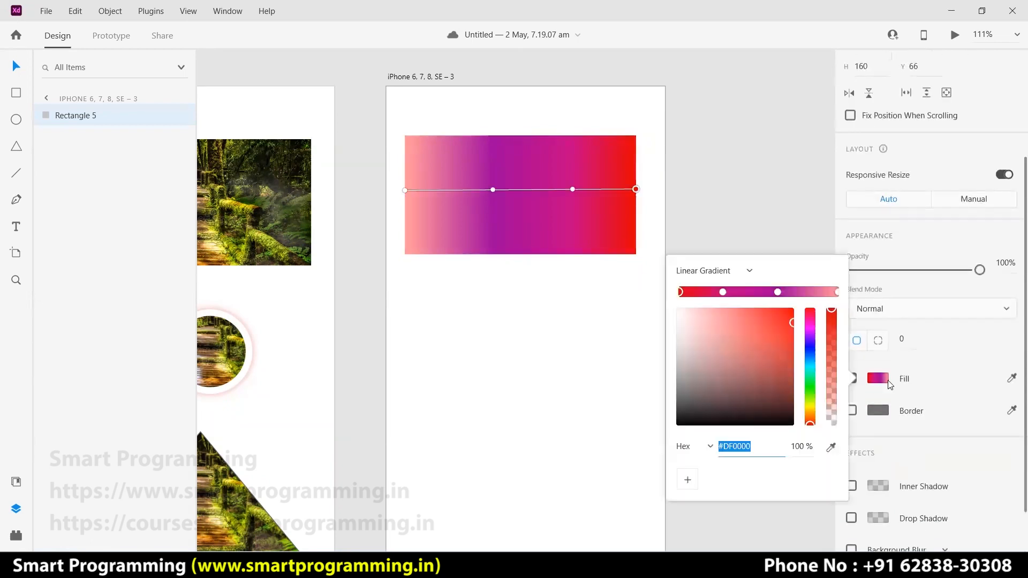
pyautogui.click(811, 347)
pyautogui.click(751, 448)
pyautogui.moveTo(752, 448); pyautogui.dragTo(698, 445)
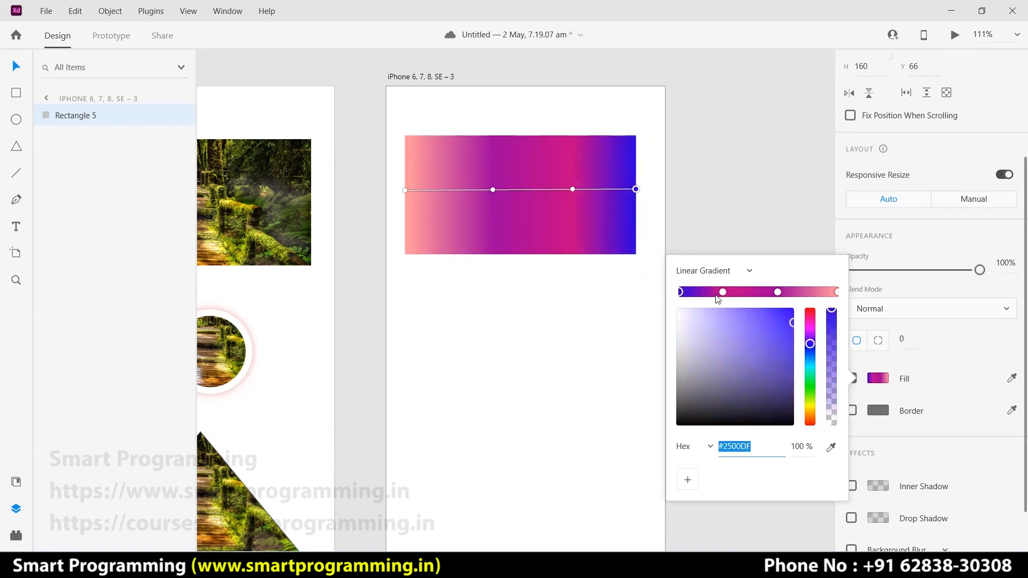
pyautogui.moveTo(723, 293); pyautogui.dragTo(644, 290)
pyautogui.moveTo(777, 293); pyautogui.dragTo(581, 296)
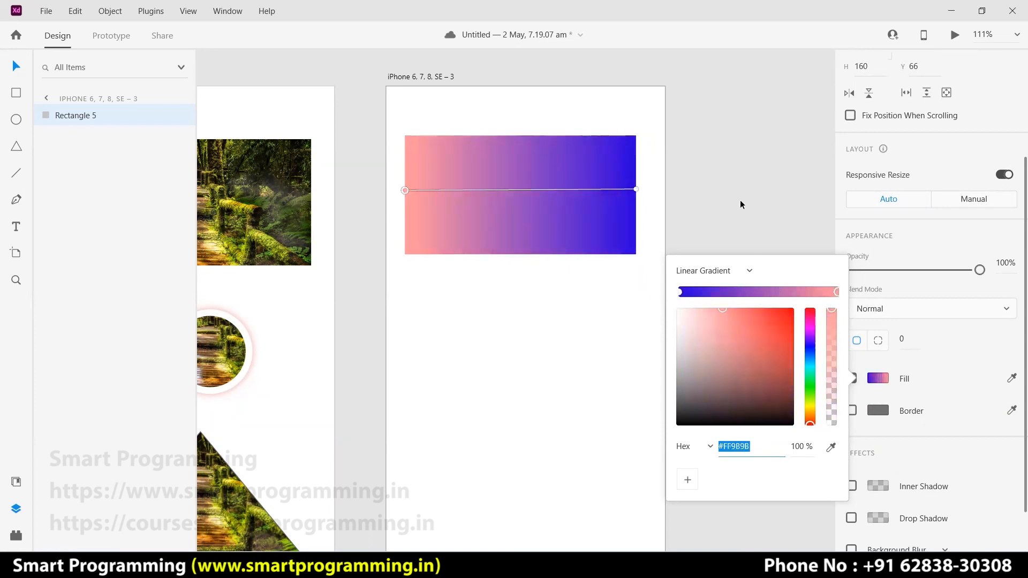
# - Copy the pink gradient stop's hex code and set colour C of the analogous palette in Adobe Color to #FF9B9B
pyautogui.moveTo(757, 446); pyautogui.dragTo(709, 446)
pyautogui.hotkey('ctrl', 'c')
pyautogui.click(502, 437)
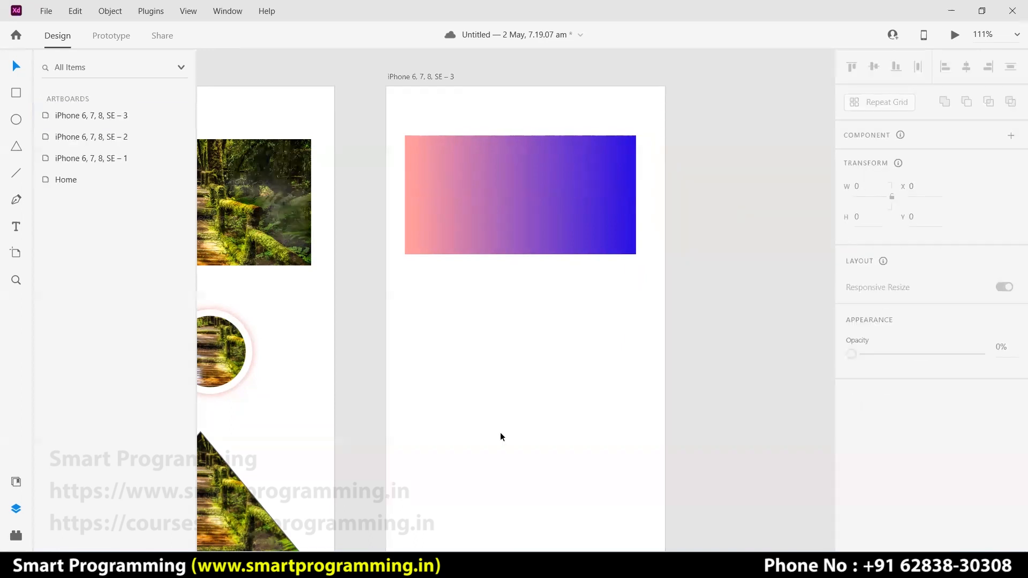
pyautogui.click(258, 566)
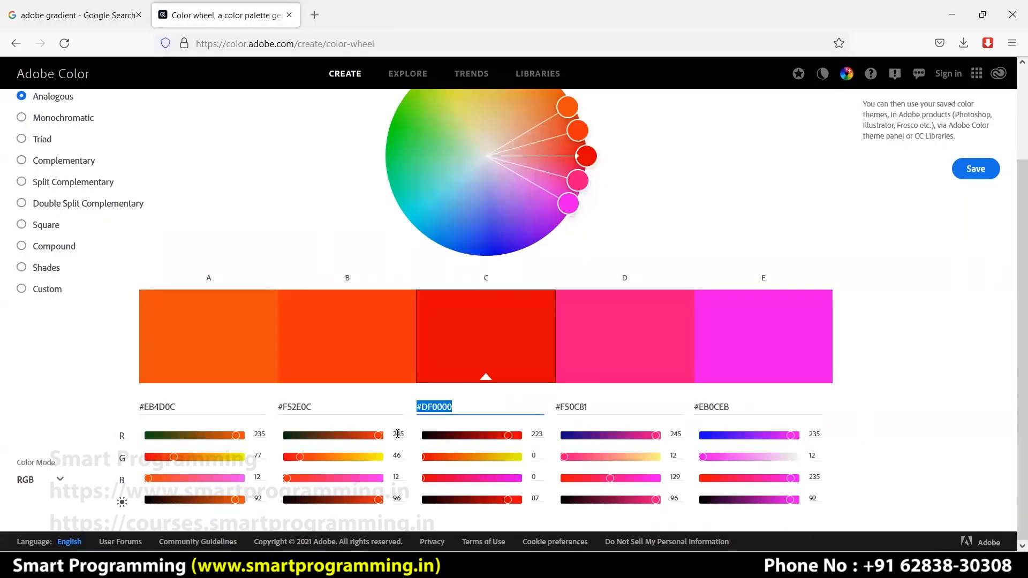
pyautogui.moveTo(470, 414); pyautogui.dragTo(403, 406)
pyautogui.hotkey('ctrl', 'v')
pyautogui.press('Return')
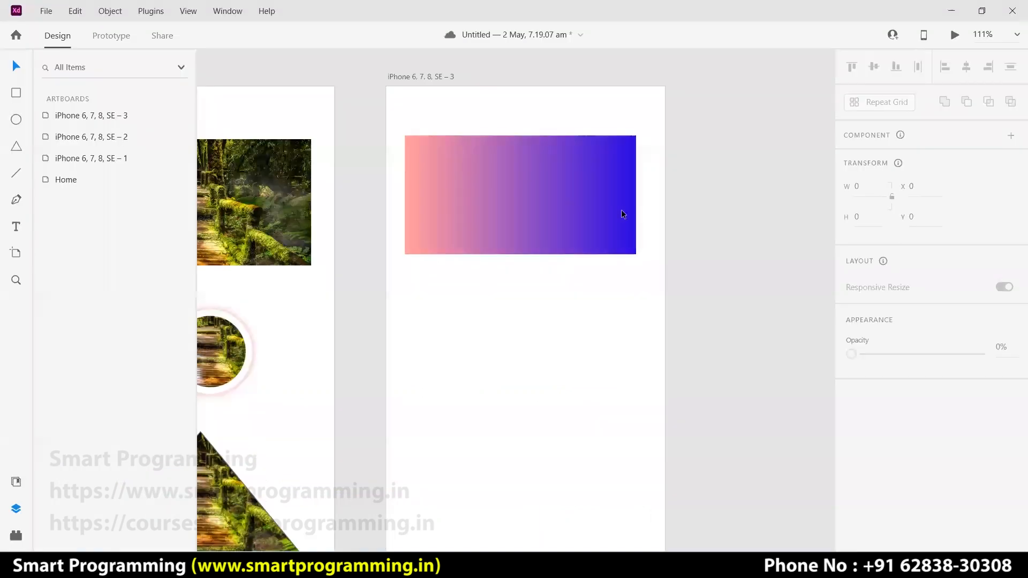
# - Switch back to Adobe XD and brighten the rectangle's blue gradient stop to #2A00FA
pyautogui.click(630, 198)
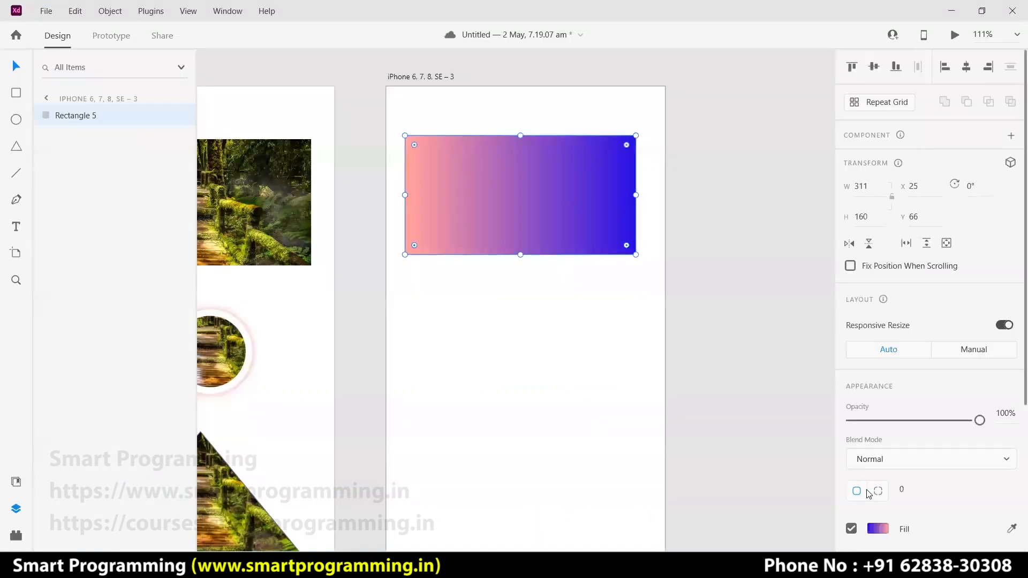
pyautogui.scroll(-1, 867, 493)
pyautogui.click(877, 379)
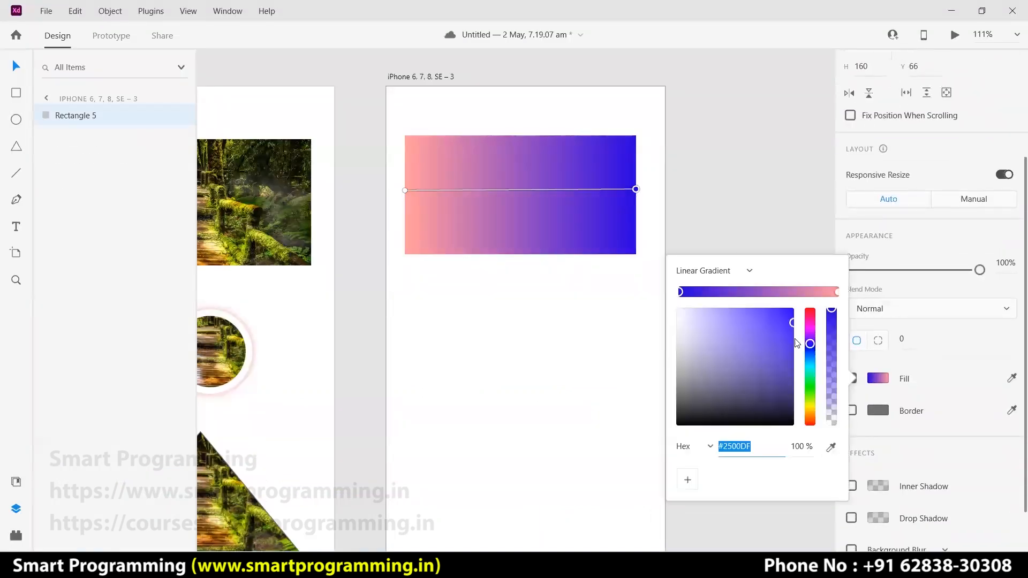
pyautogui.moveTo(783, 325); pyautogui.dragTo(793, 310)
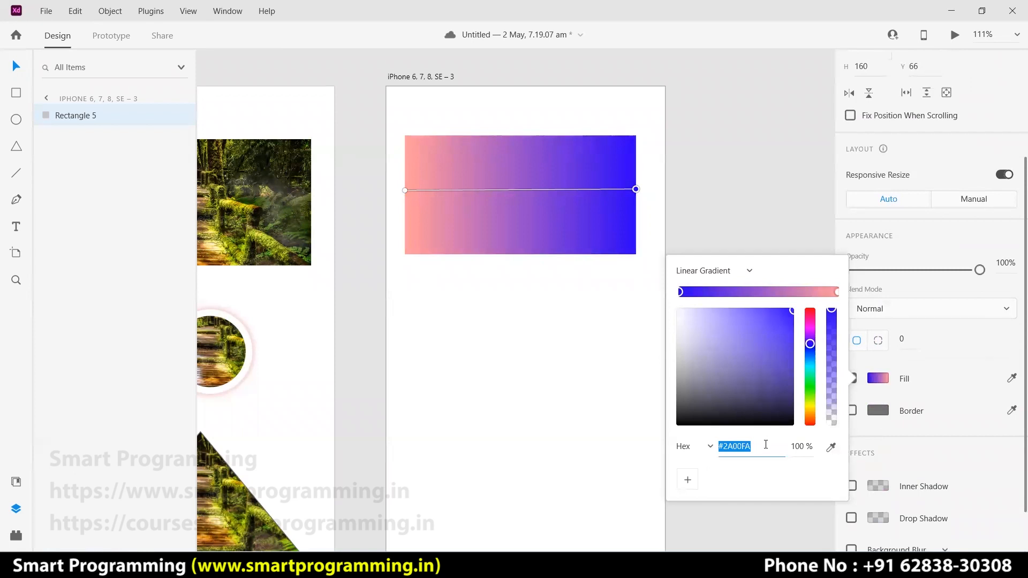
pyautogui.click(742, 239)
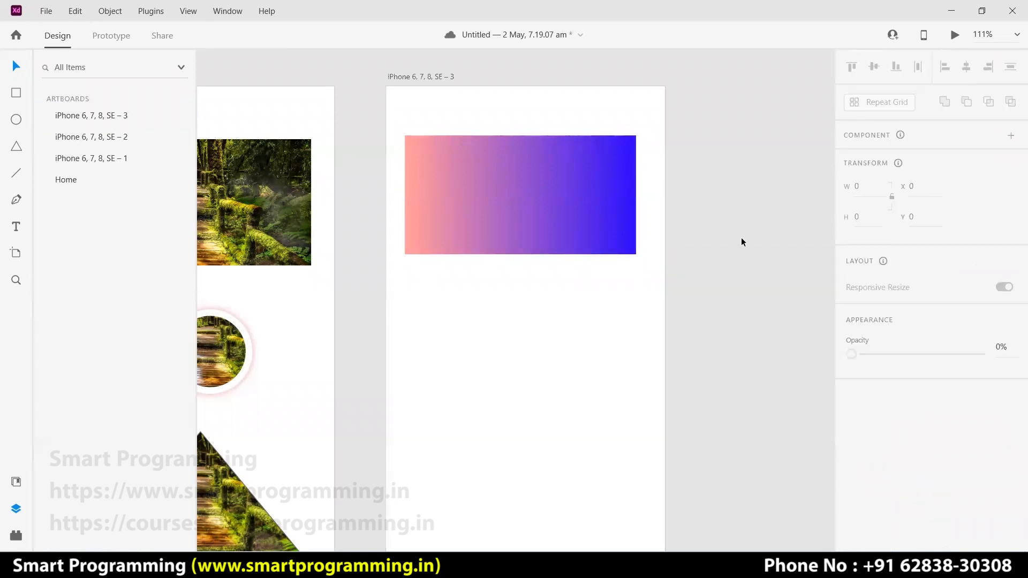
# - Switch to Adobe Color in the browser and set colour C of the analogous palette to #2A00FA
pyautogui.hotkey('alt', 'Tab')
pyautogui.moveTo(481, 404); pyautogui.dragTo(409, 408)
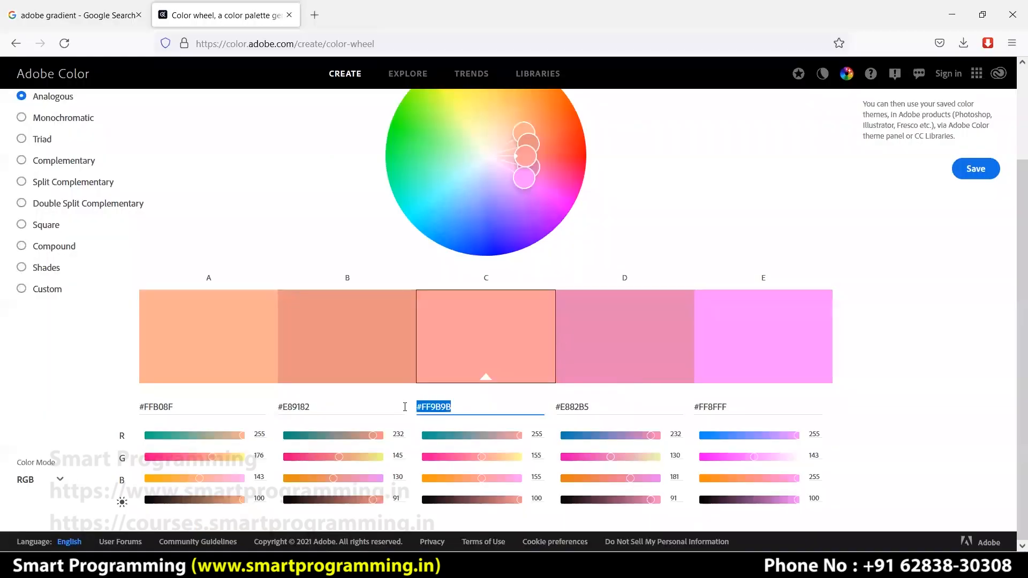
pyautogui.write('#2A00FA')
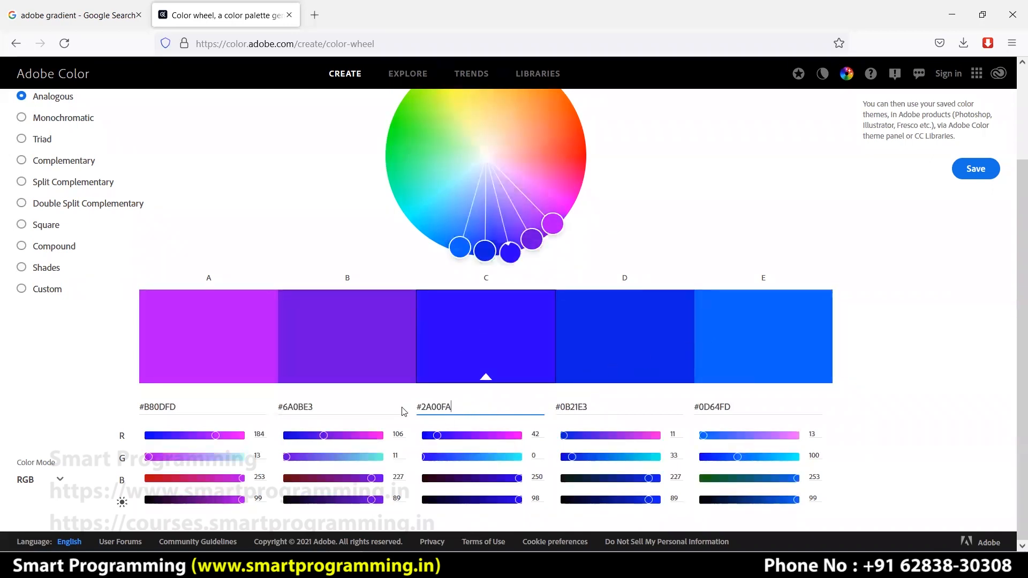
# - Copy colour B's hex code #6A0BE3 and apply it to the pink stop of the rectangle's gradient in Adobe XD
pyautogui.moveTo(321, 407); pyautogui.dragTo(276, 407)
pyautogui.hotkey('ctrl', 'c')
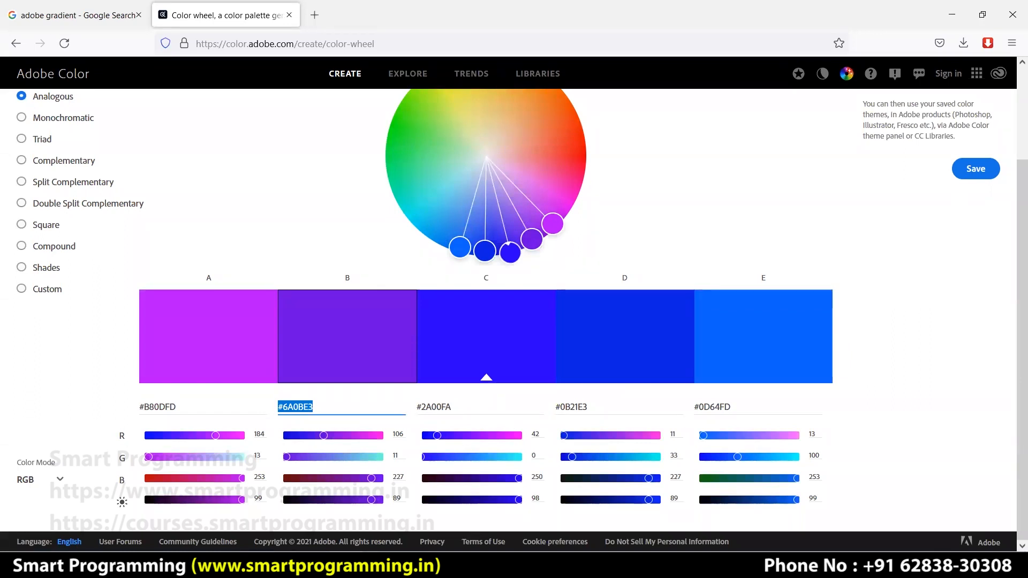
pyautogui.hotkey('alt', 'Tab')
pyautogui.click(606, 224)
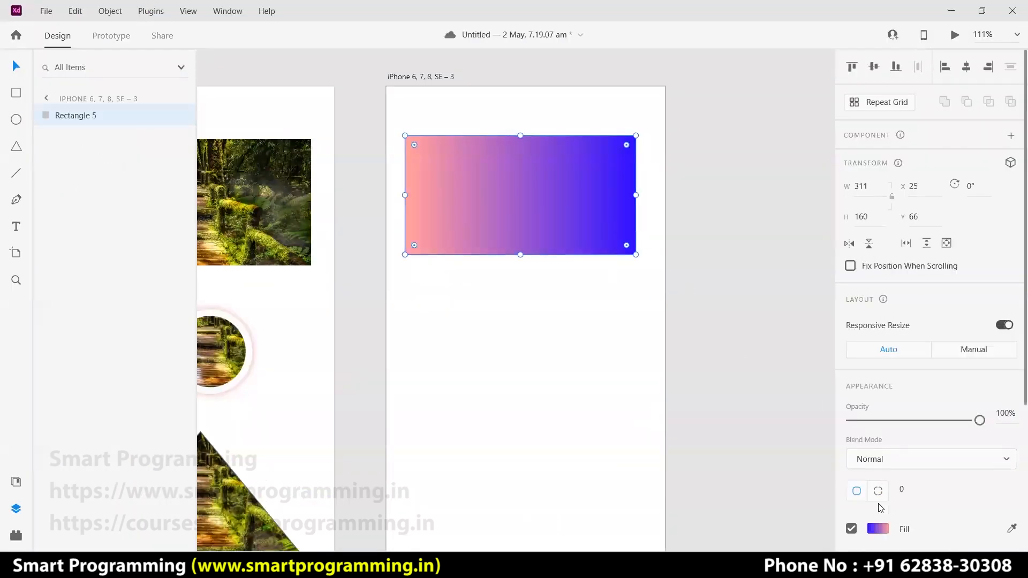
pyautogui.click(879, 529)
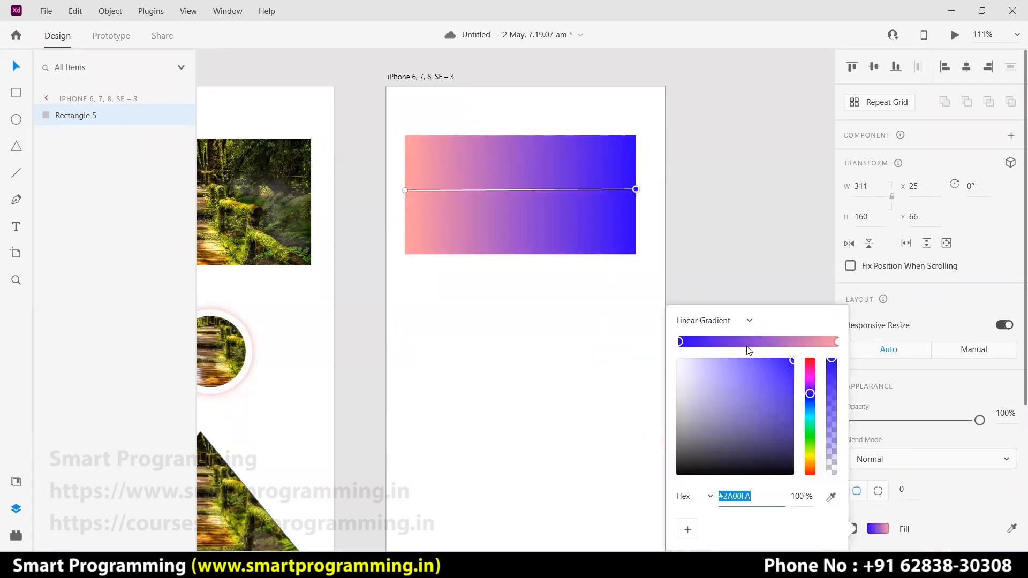
pyautogui.click(837, 342)
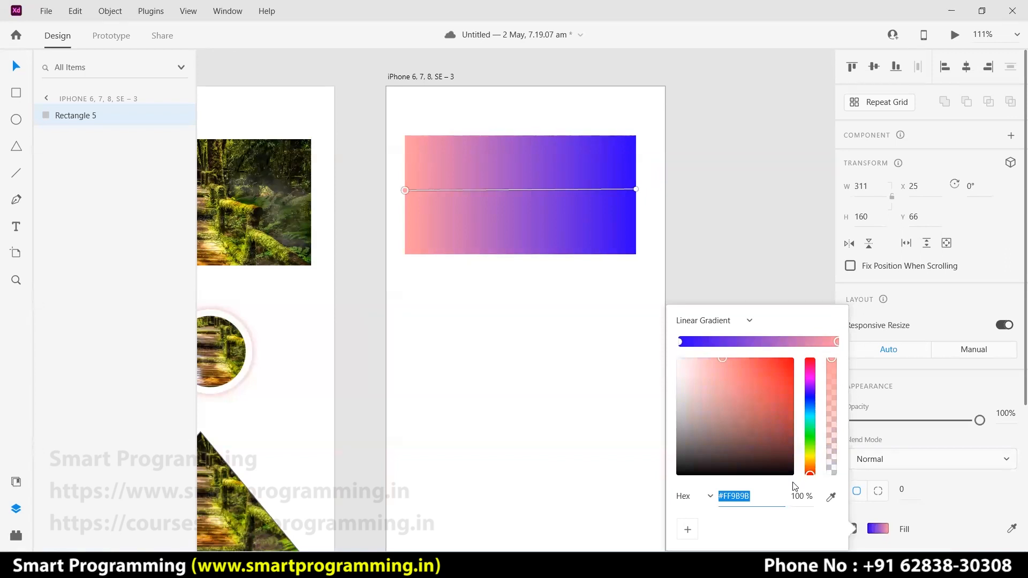
pyautogui.hotkey('ctrl', 'v')
pyautogui.press('Return')
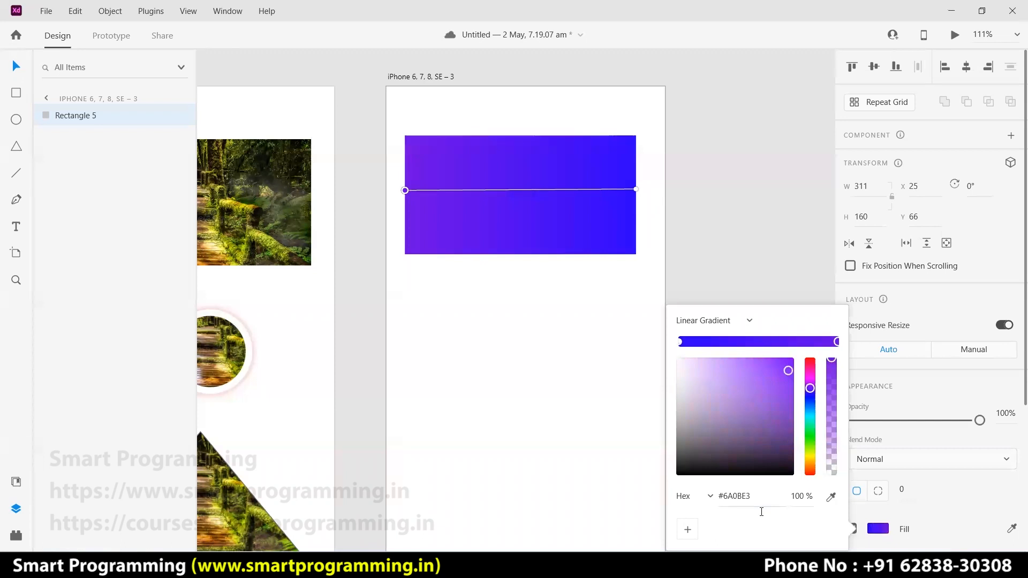
pyautogui.click(549, 297)
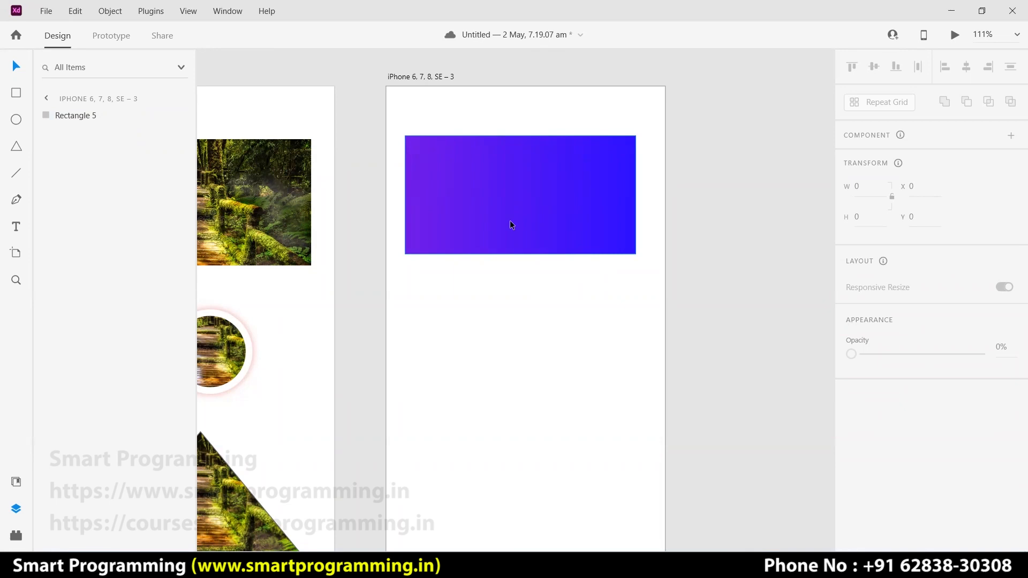
# - Switch to Adobe Color in the browser and copy colour A's hex code #B80DFD
pyautogui.hotkey('alt', 'Tab')
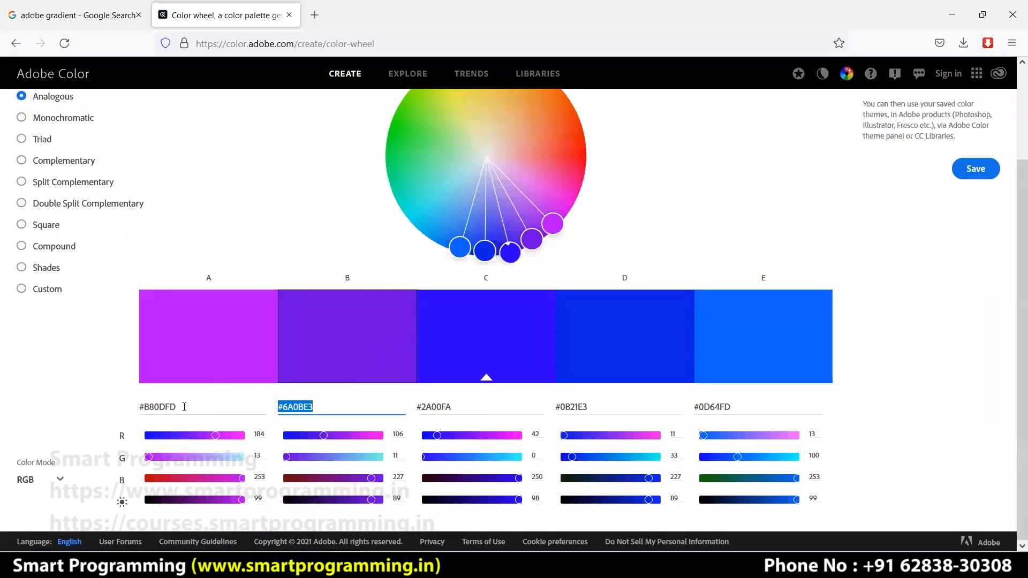
pyautogui.click(194, 407)
pyautogui.hotkey('ctrl', 'a')
pyautogui.hotkey('ctrl', 'c')
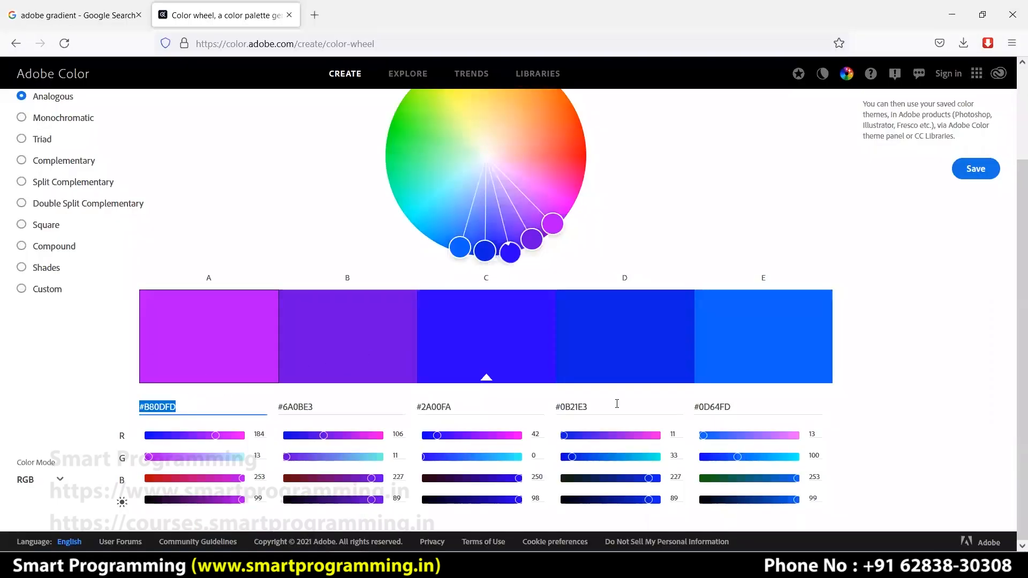
# - Switch to Adobe XD and add a stop coloured #B80DFD in the middle of the rectangle's gradient
pyautogui.hotkey('alt', 'Tab')
pyautogui.click(562, 203)
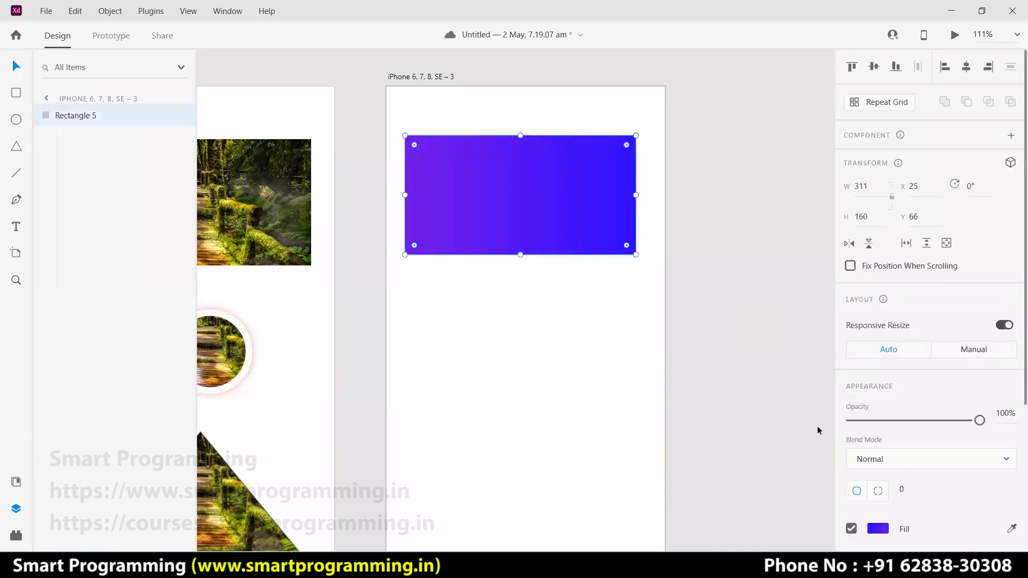
pyautogui.scroll(-2, 879, 493)
pyautogui.click(883, 456)
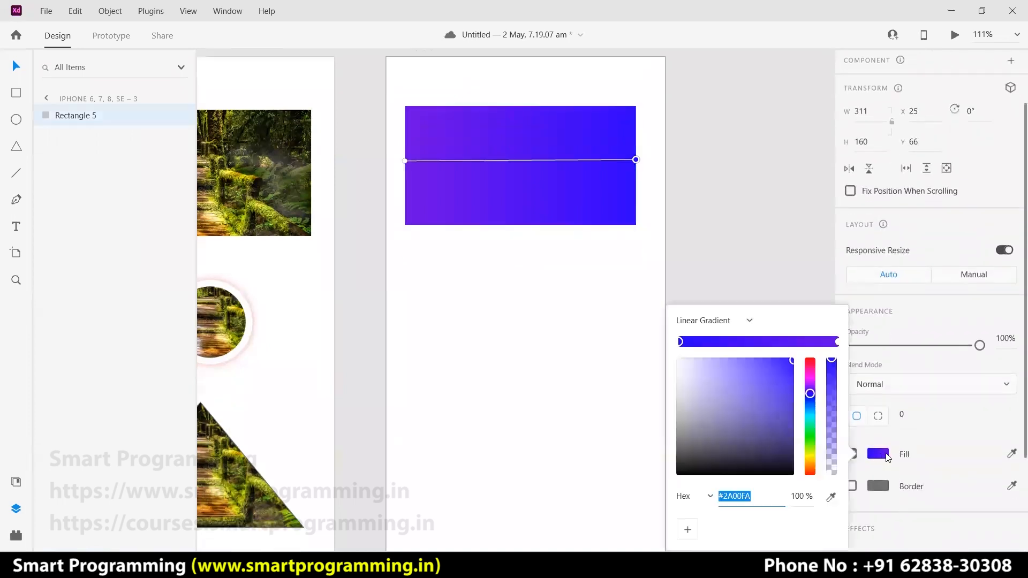
pyautogui.click(760, 343)
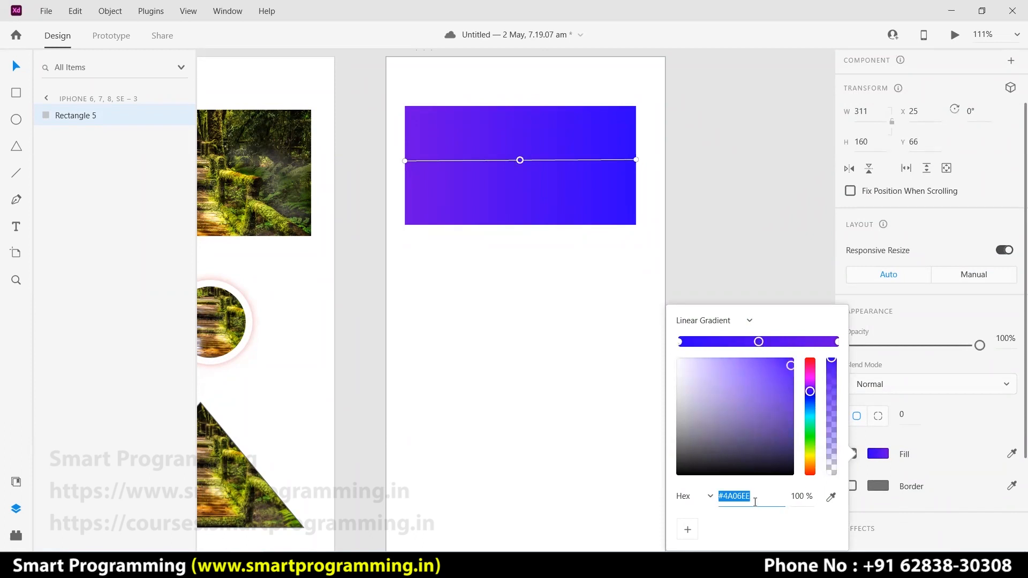
pyautogui.hotkey('ctrl', 'v')
pyautogui.press('Return')
# - Move the #B80DFD stop from the middle of the gradient to the rectangle's left edge and deselect the rectangle
pyautogui.moveTo(520, 160); pyautogui.dragTo(405, 165)
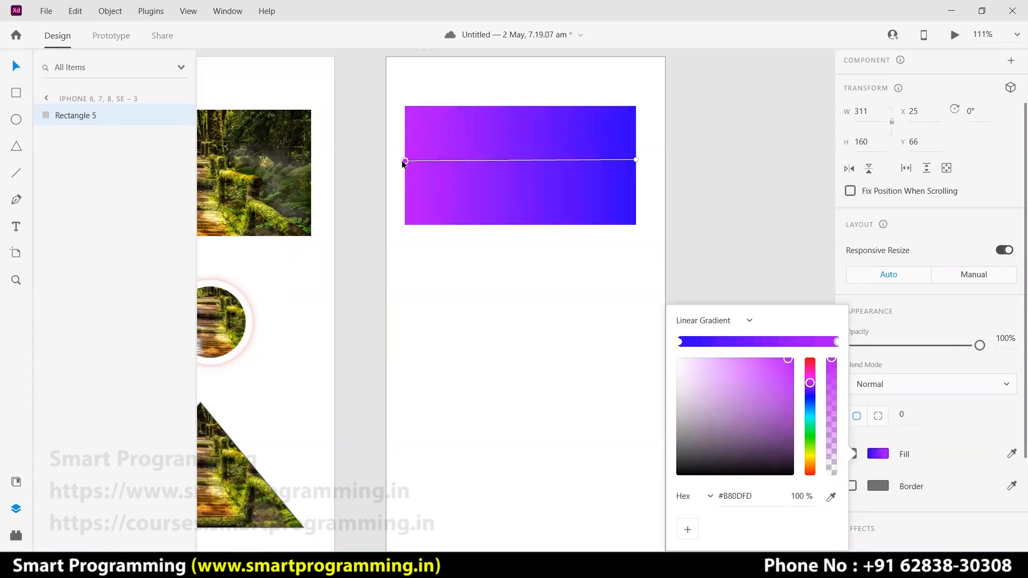
pyautogui.click(584, 291)
pyautogui.click(454, 165)
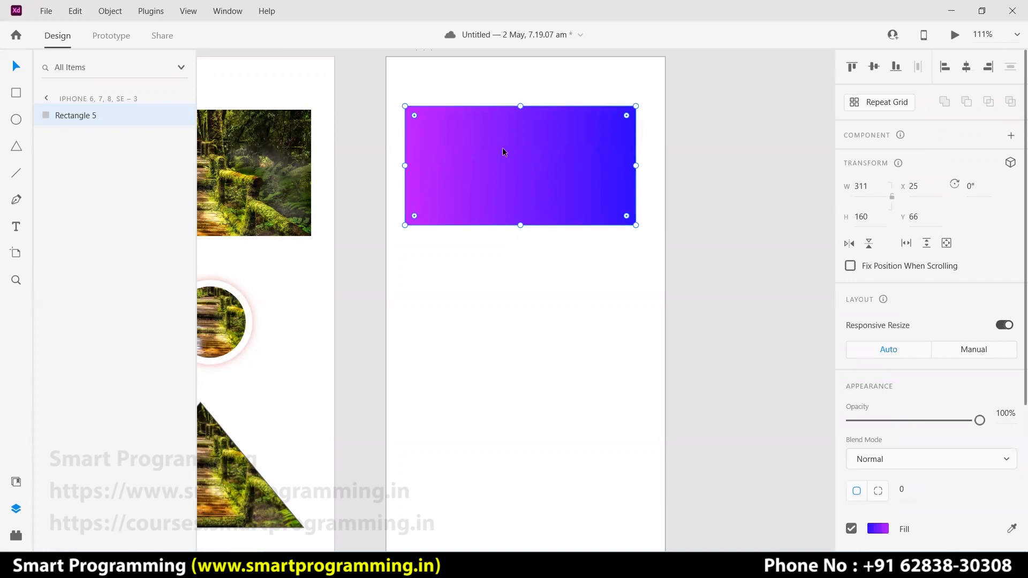
pyautogui.click(553, 332)
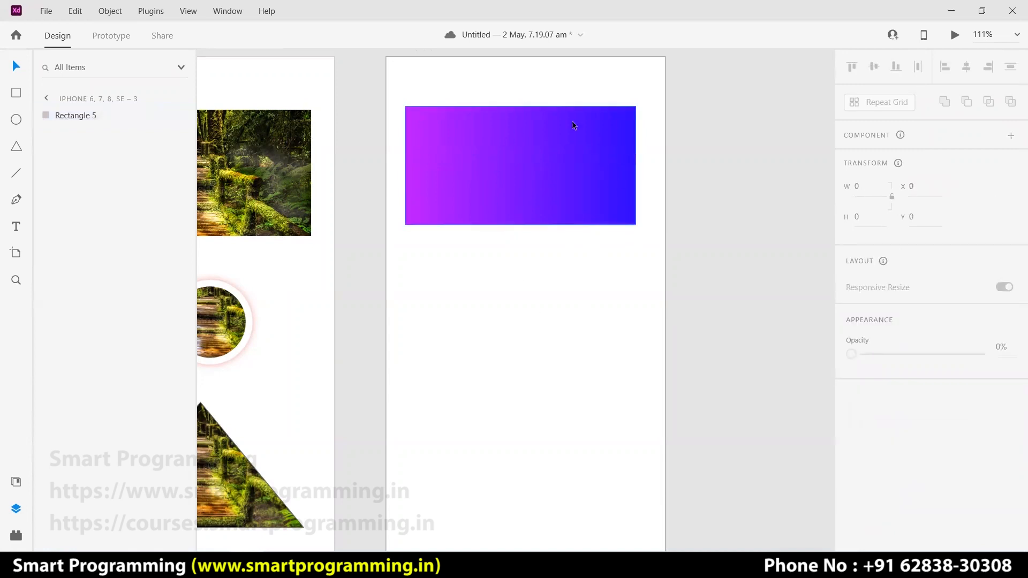
# - Switch to Adobe Color in the browser and browse the colour themes on its Explore page
pyautogui.hotkey('alt', 'Tab')
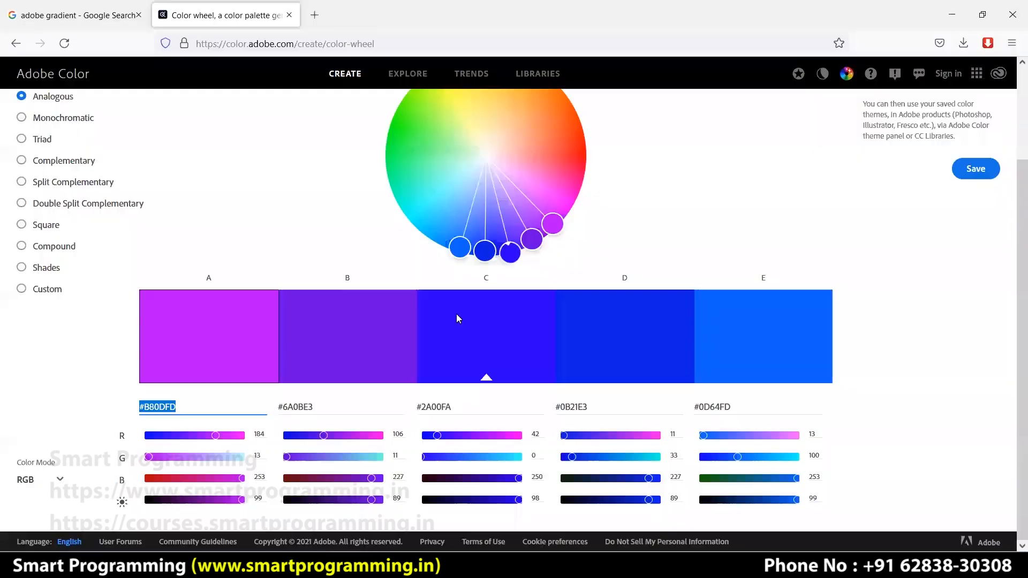
pyautogui.click(881, 358)
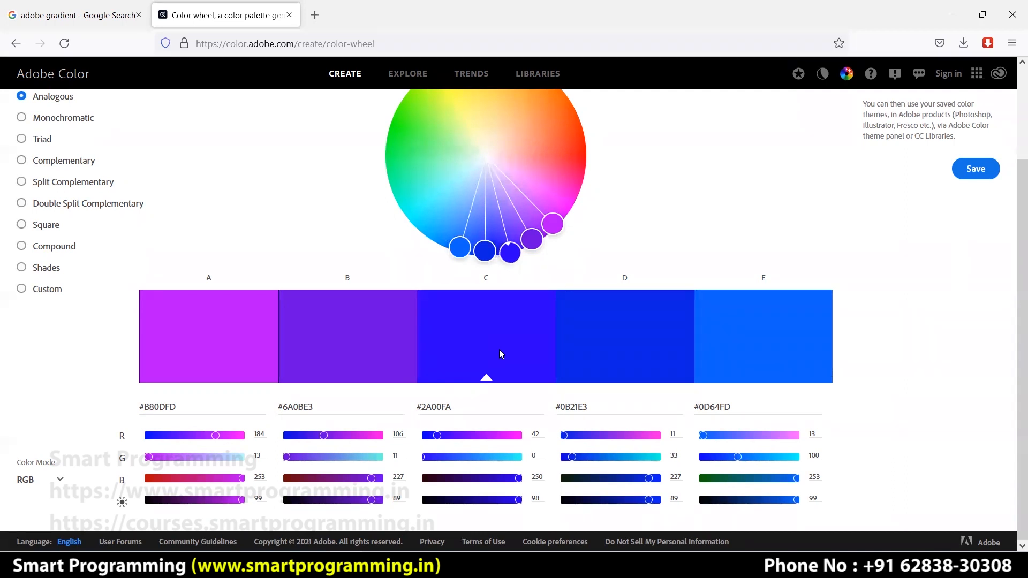
pyautogui.scroll(2, 318, 276)
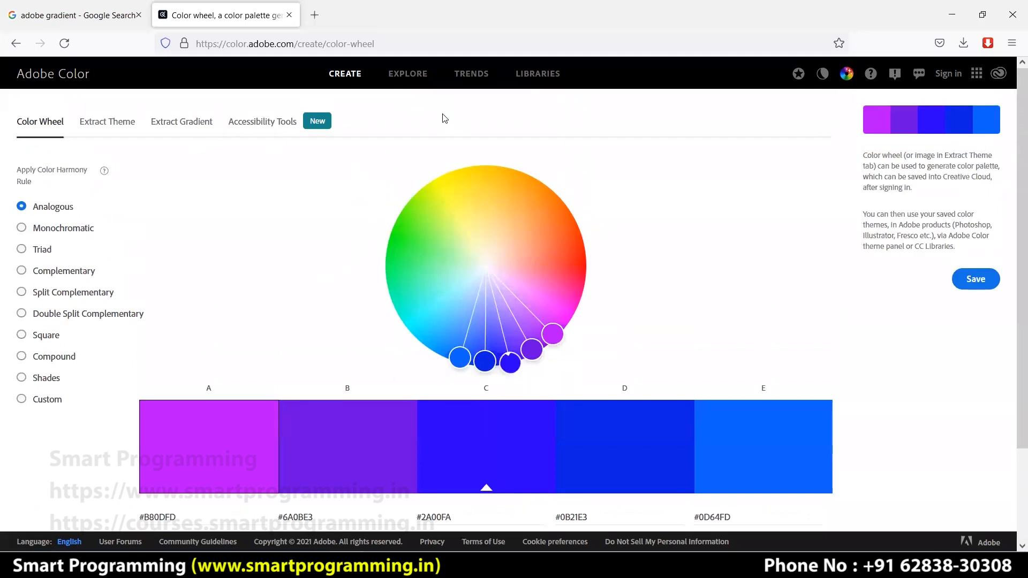
pyautogui.click(410, 75)
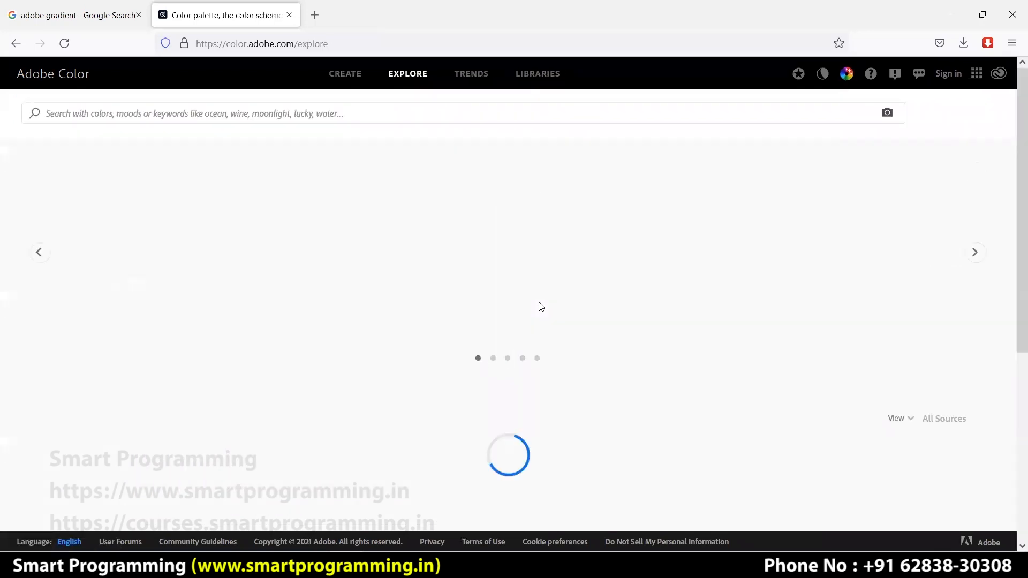
pyautogui.scroll(-4, 523, 329)
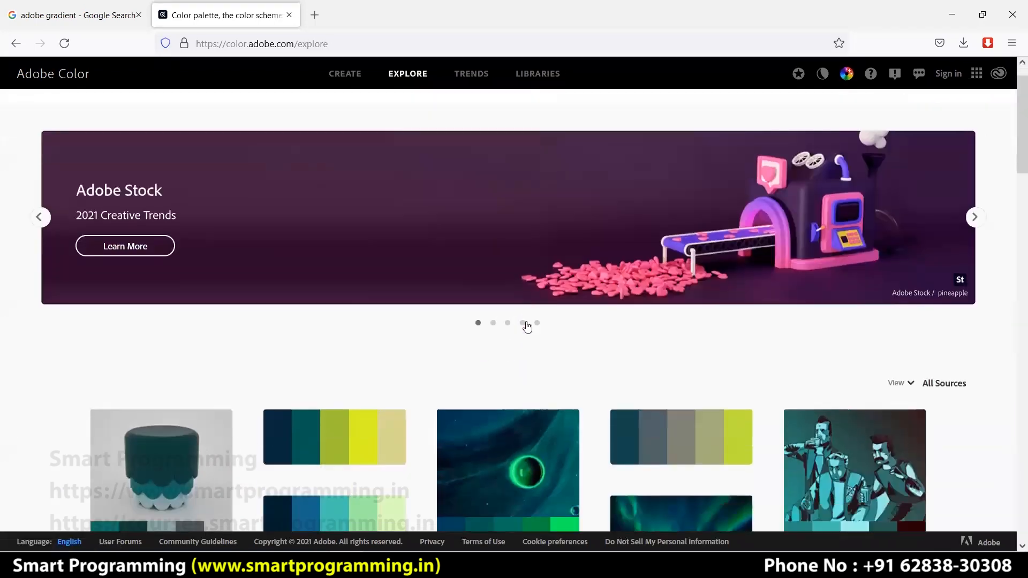
pyautogui.scroll(-3, 435, 295)
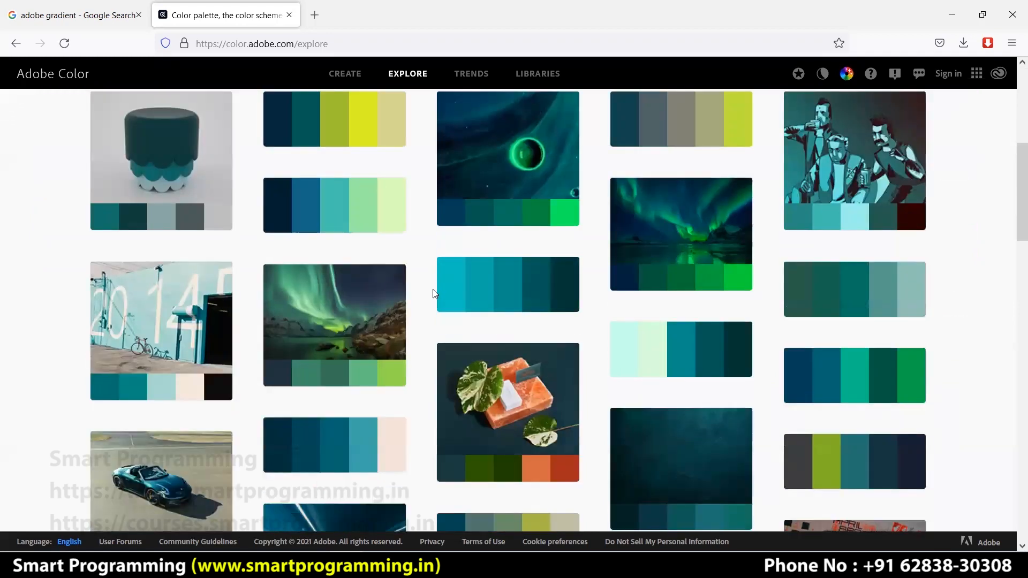
pyautogui.scroll(-4, 632, 310)
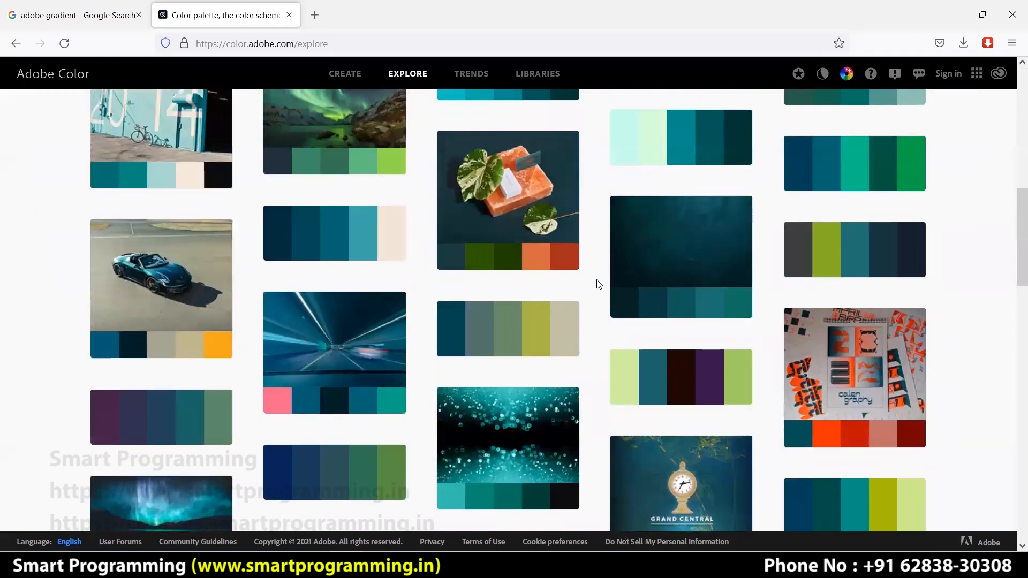
pyautogui.scroll(-3, 592, 278)
pyautogui.scroll(-7, 567, 282)
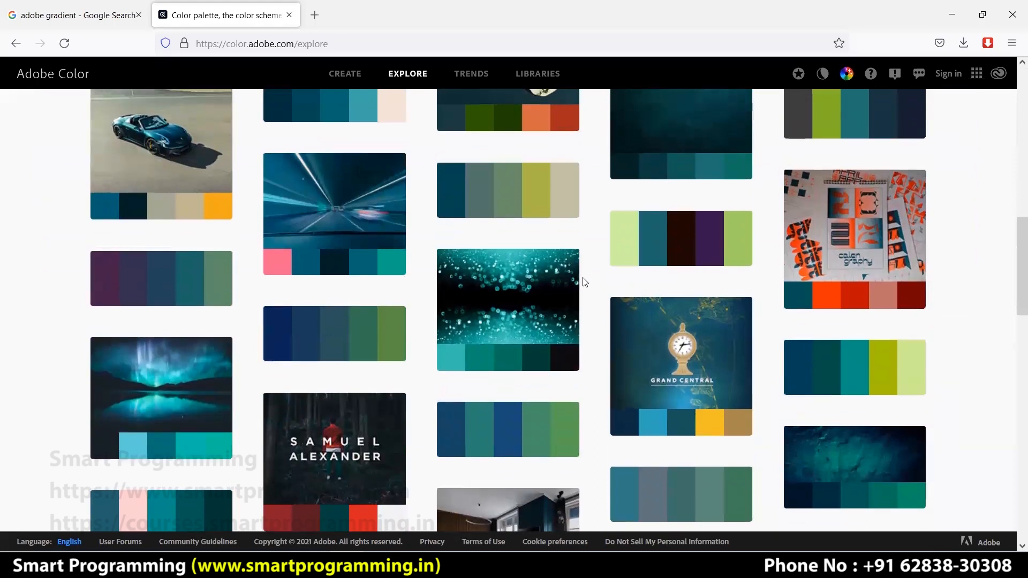
# - View the colours of the Blue Teal Monochromatic theme on the Explore page and leave the theme
pyautogui.scroll(-9, 557, 285)
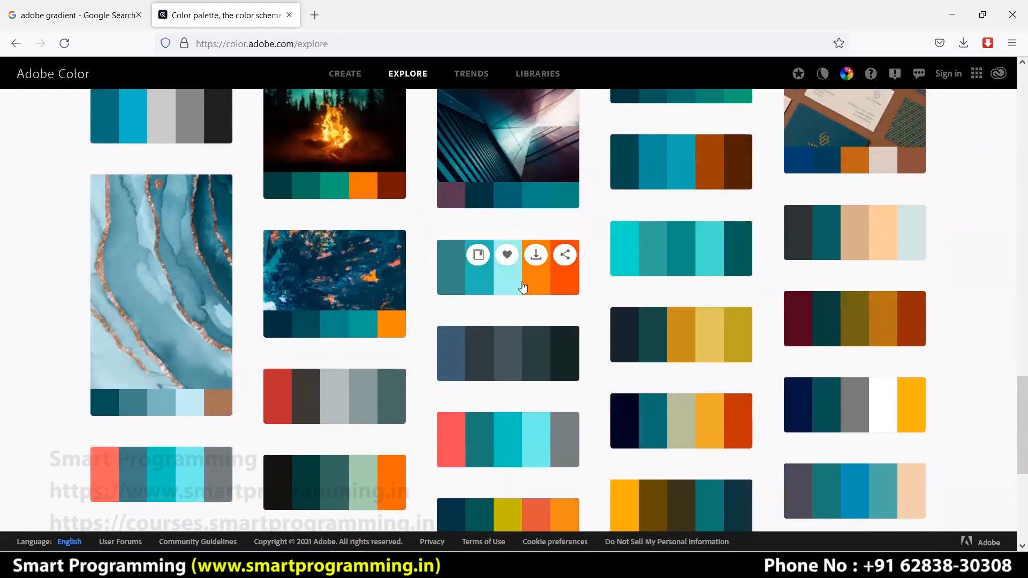
pyautogui.click(523, 288)
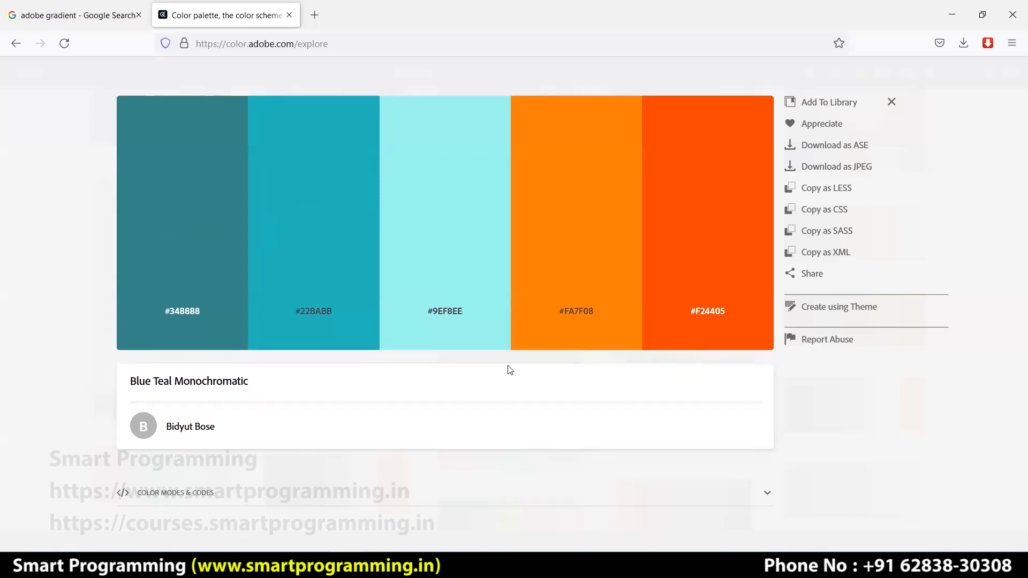
pyautogui.click(17, 45)
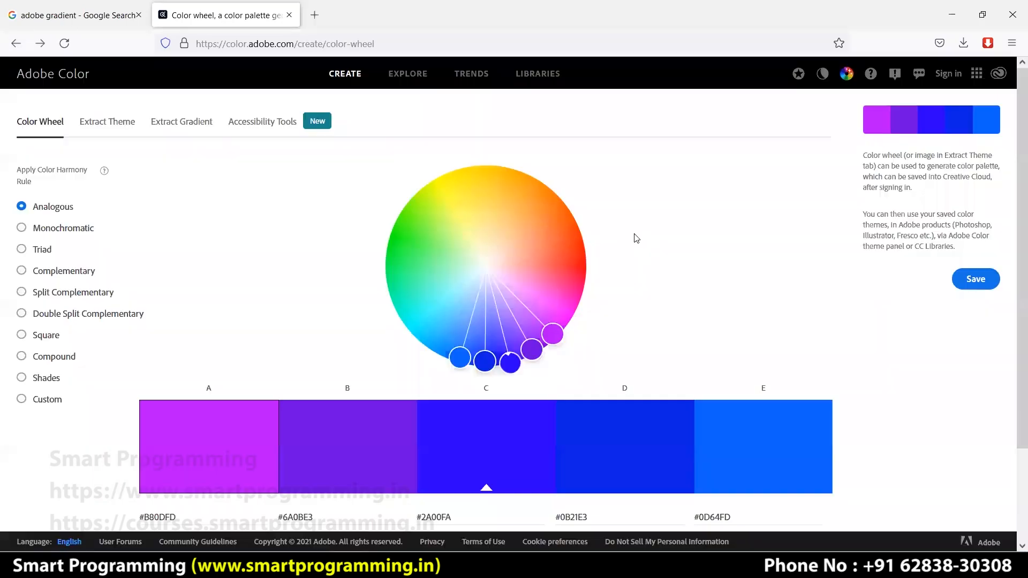
# - Reopen the Explore page and browse its colour themes through to the end of the first page
pyautogui.click(417, 79)
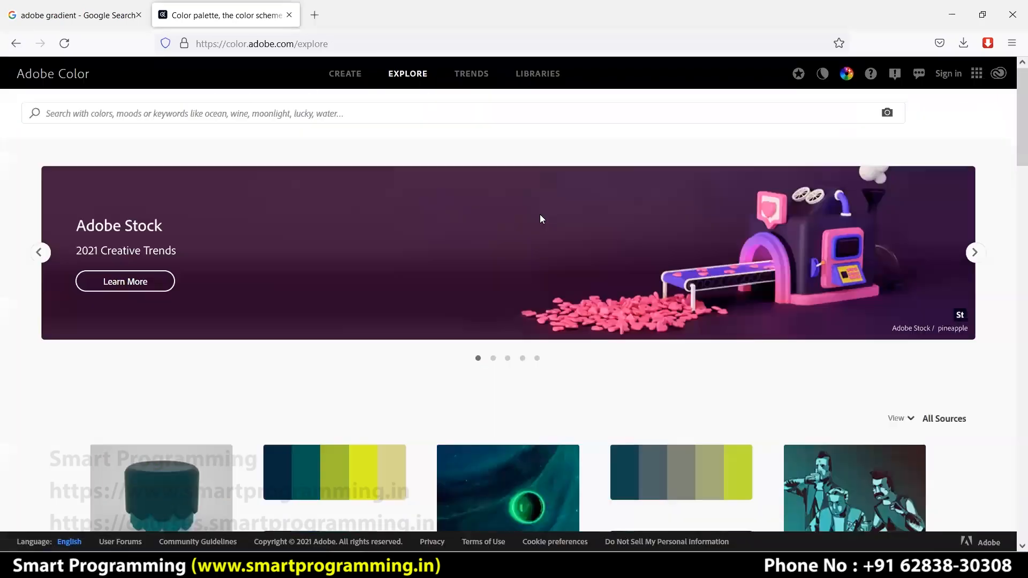
pyautogui.scroll(-8, 564, 287)
pyautogui.scroll(-15, 563, 284)
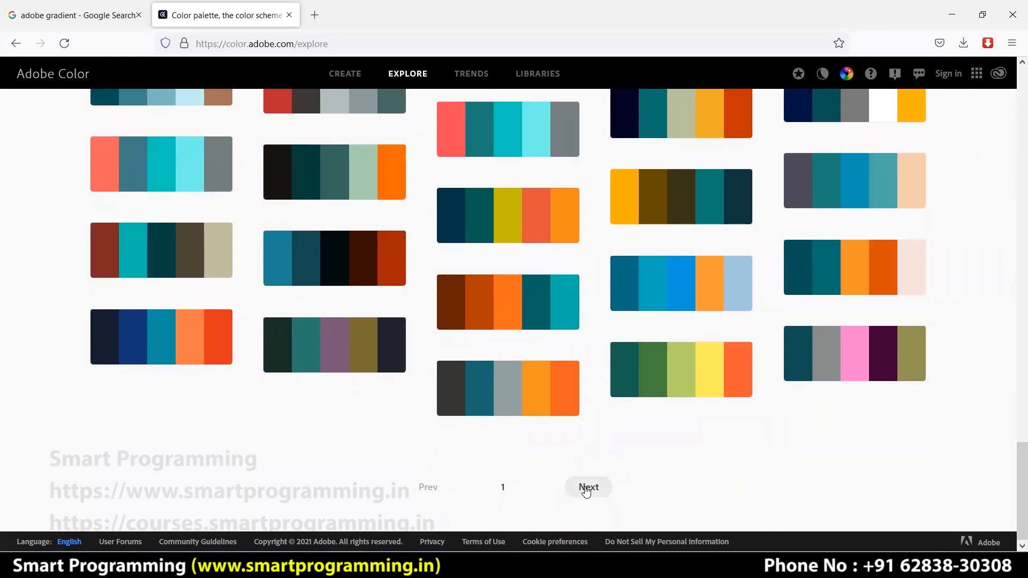
pyautogui.scroll(20, 496, 344)
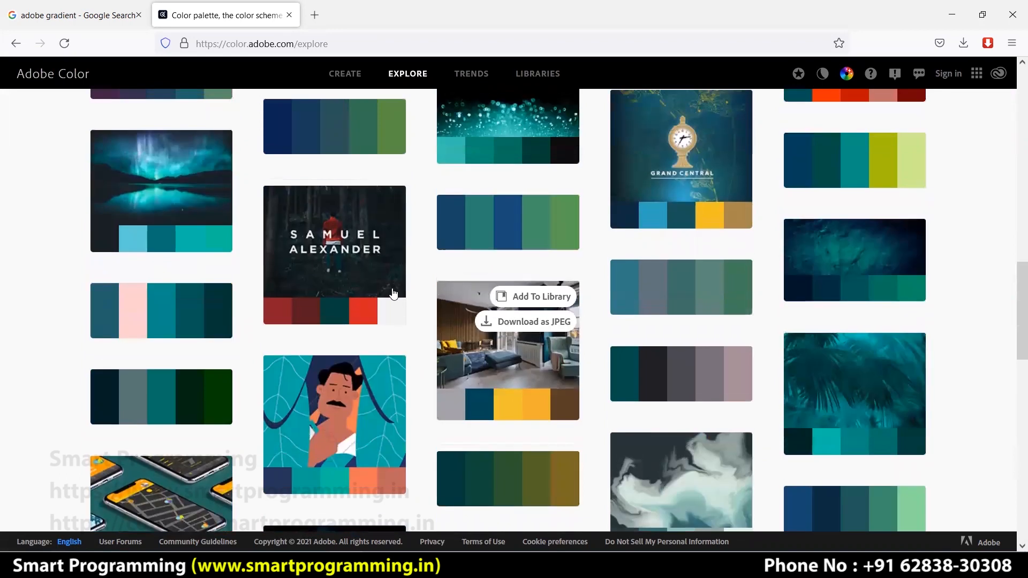
pyautogui.scroll(10, 389, 268)
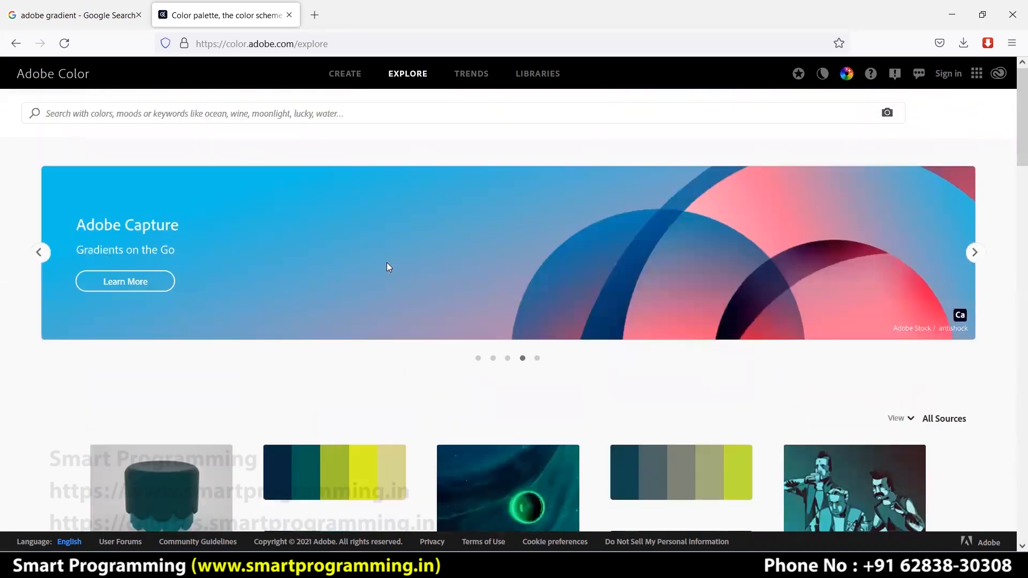
# - Search the Adobe Color themes for "e commerse"
pyautogui.click(222, 116)
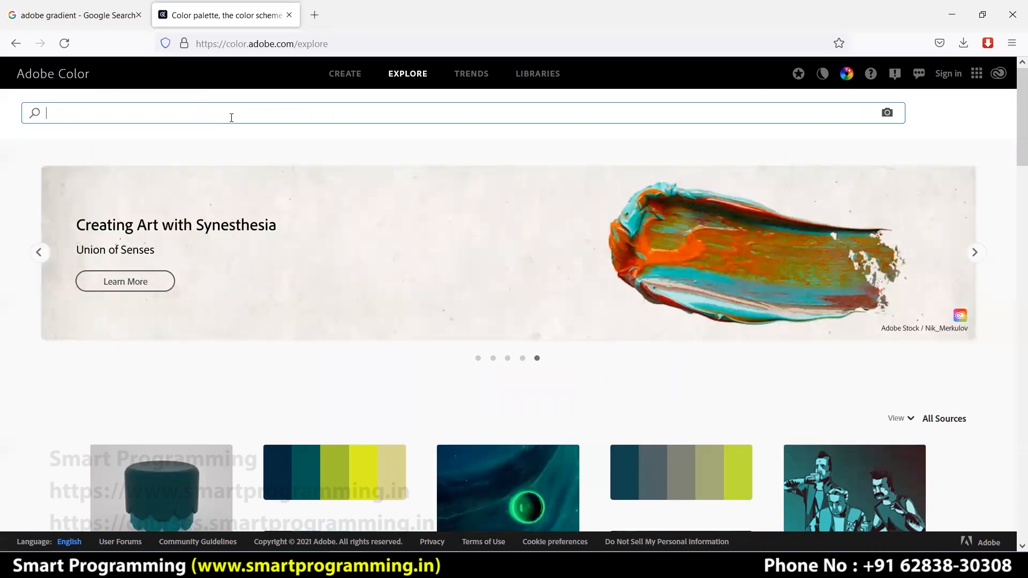
pyautogui.write('e commerse')
pyautogui.press('Return')
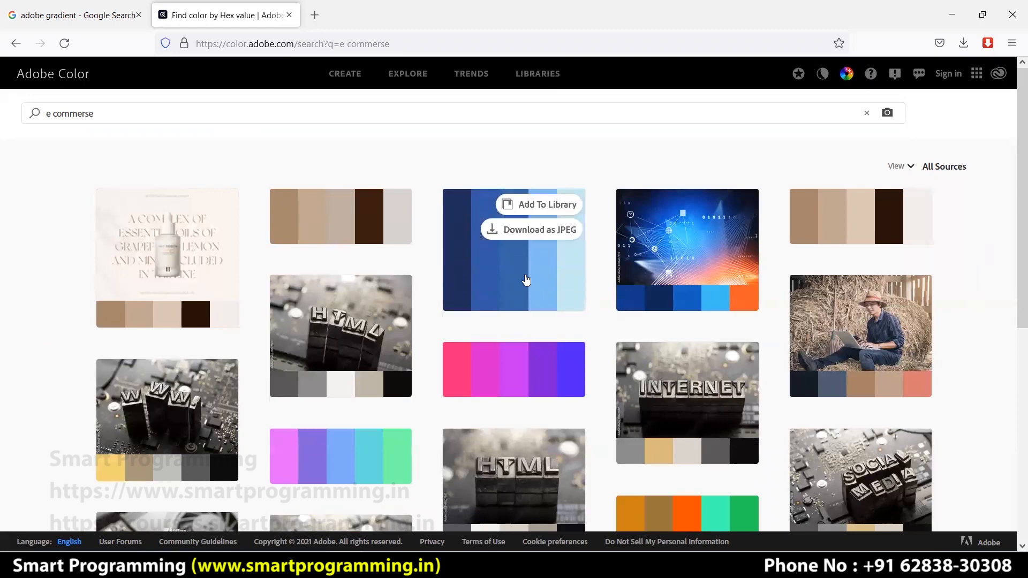
# - Examine the images and palettes of the e commerse colour themes
pyautogui.moveTo(532, 294)
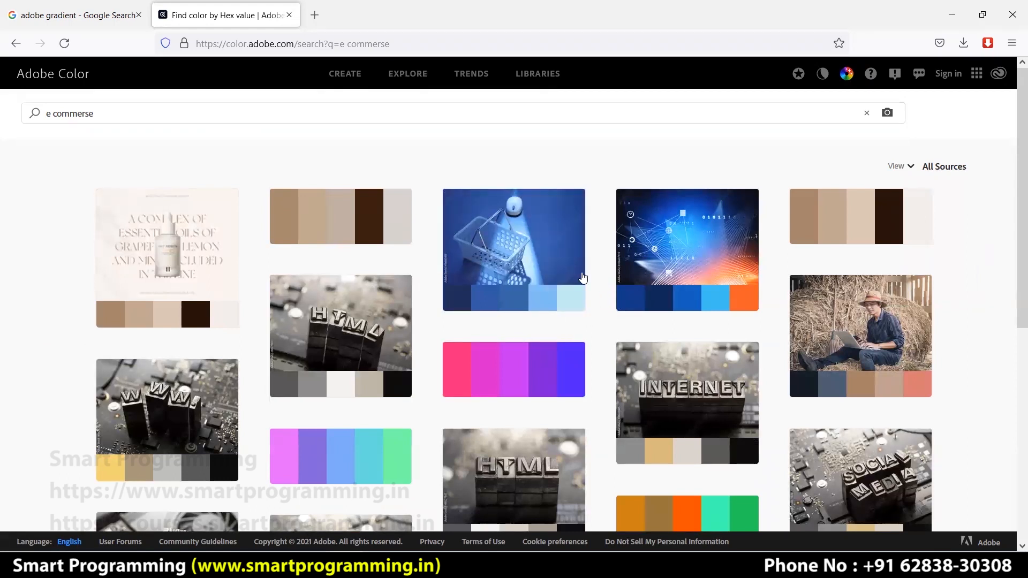
pyautogui.moveTo(565, 300)
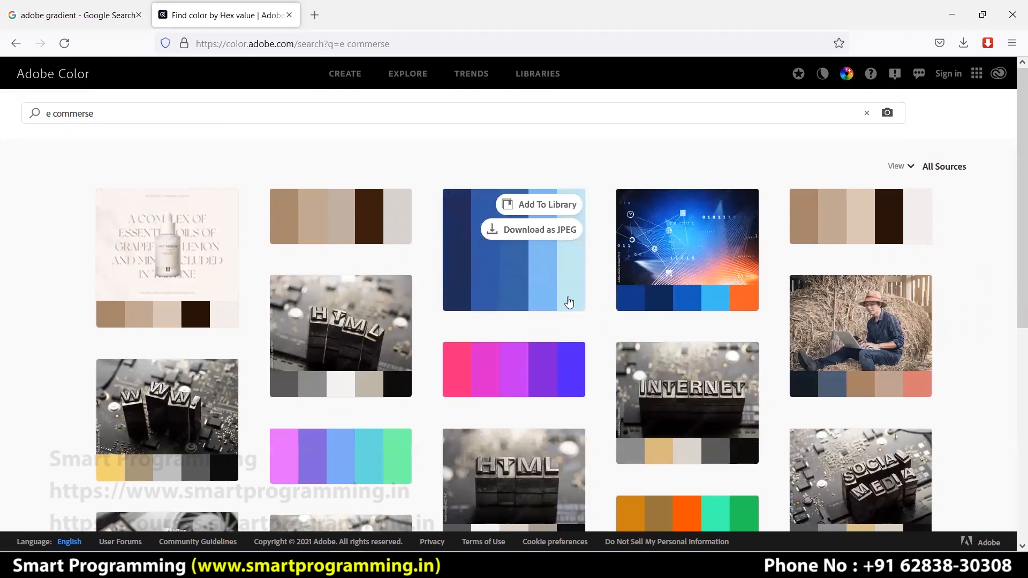
pyautogui.scroll(-1, 573, 321)
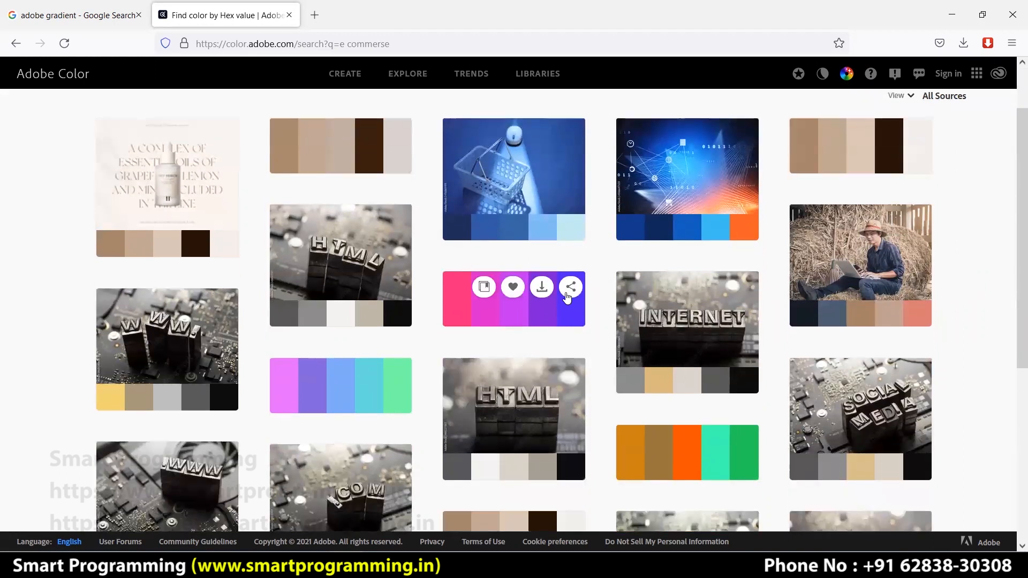
pyautogui.moveTo(717, 344)
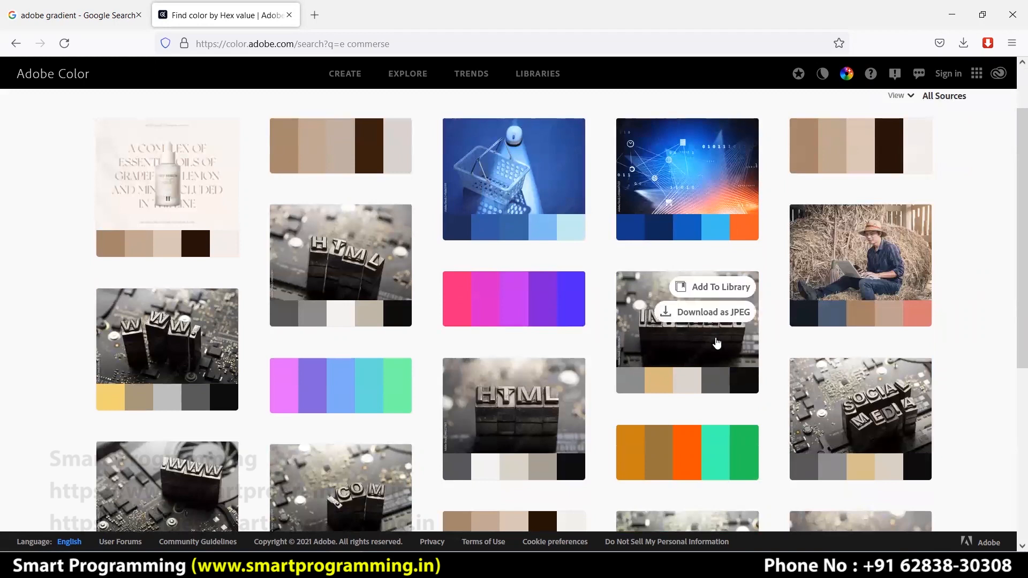
pyautogui.scroll(-5, 701, 362)
pyautogui.moveTo(236, 321)
pyautogui.scroll(4, 588, 359)
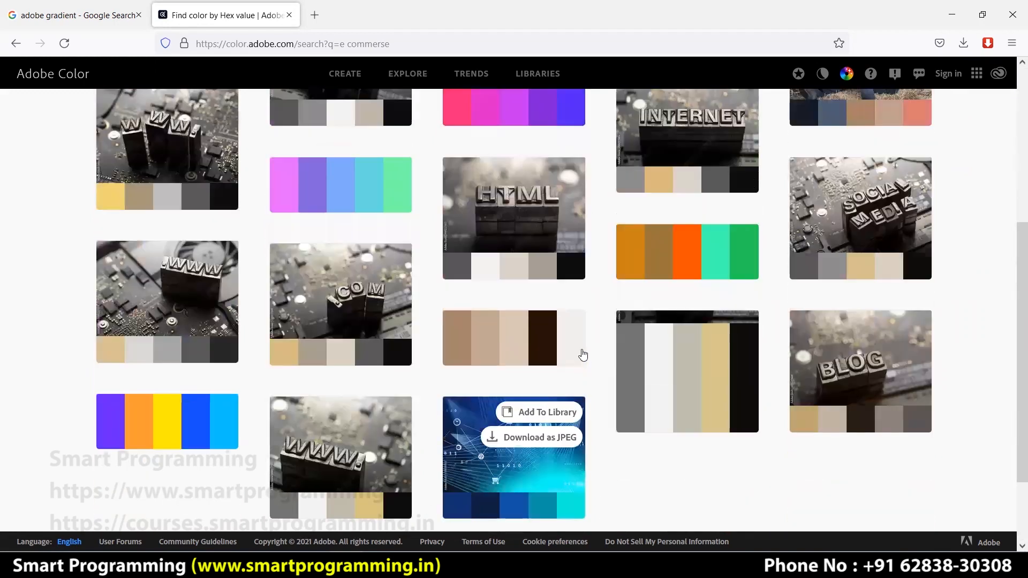
pyautogui.scroll(1, 593, 340)
pyautogui.scroll(-5, 597, 375)
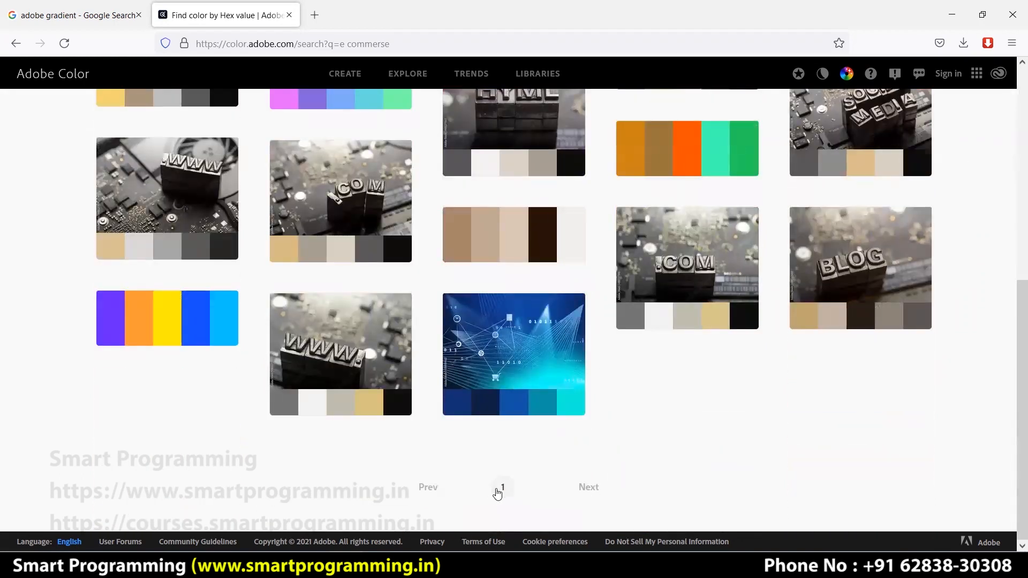
pyautogui.scroll(7, 622, 427)
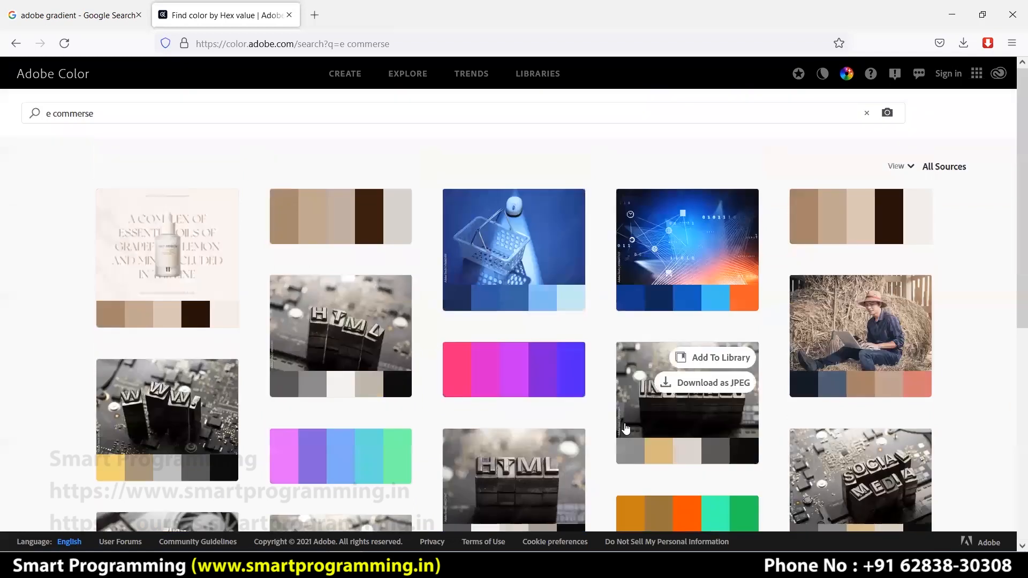
pyautogui.moveTo(487, 261)
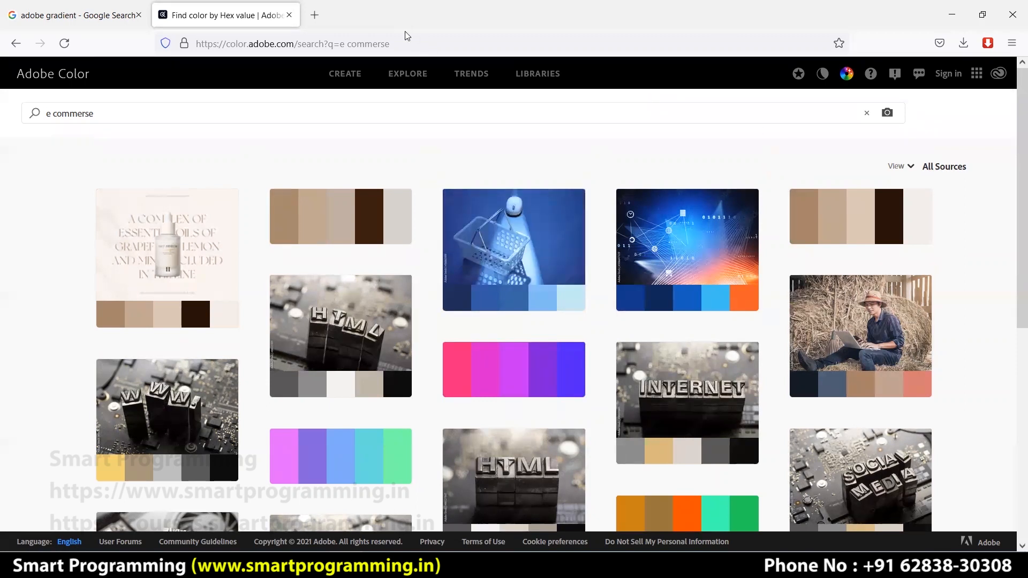
# - Search the web for "coolors" in a new browser tab and open the Coolors site in its own tab
pyautogui.click(315, 27)
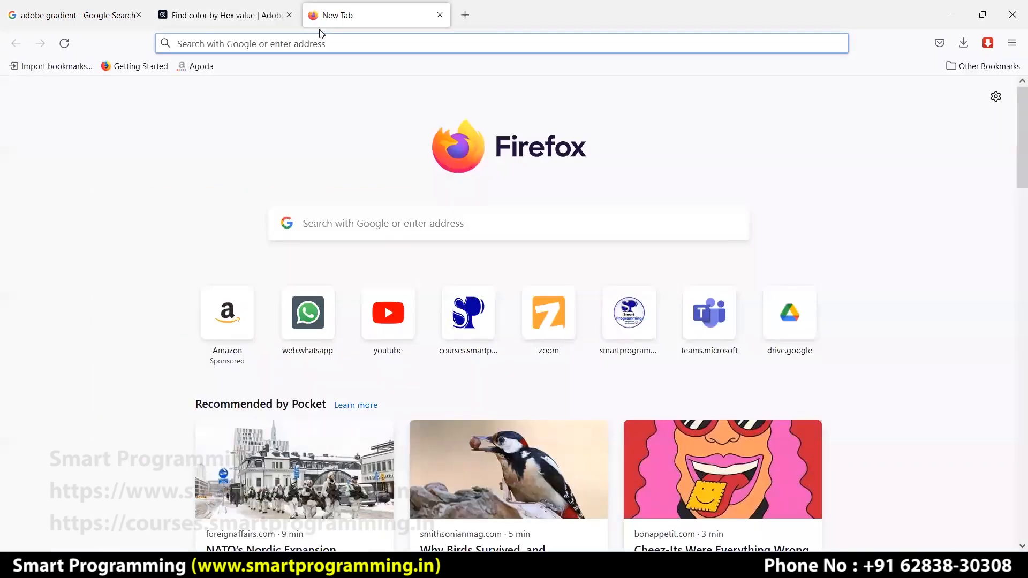
pyautogui.write('coolors')
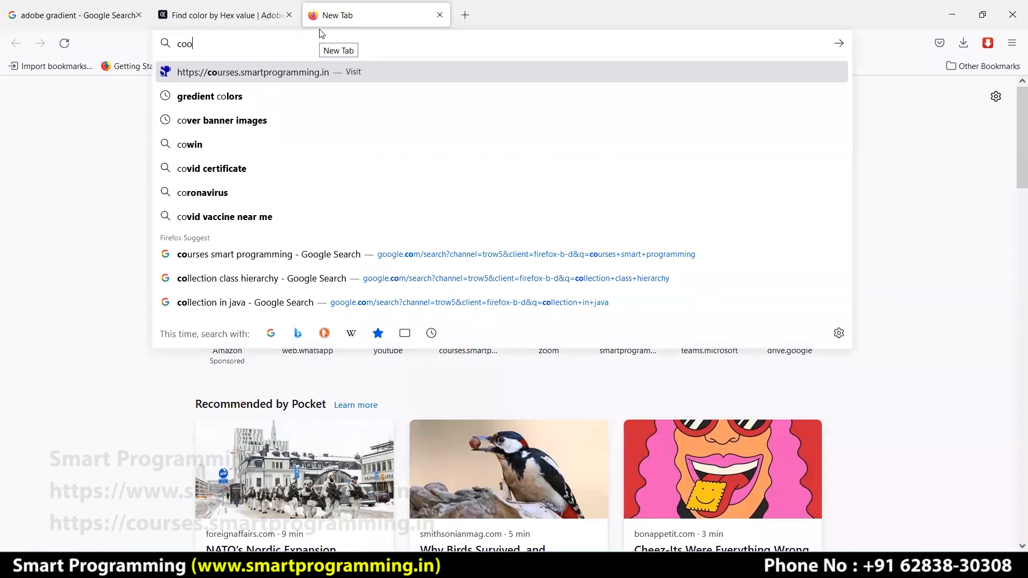
pyautogui.press('Return')
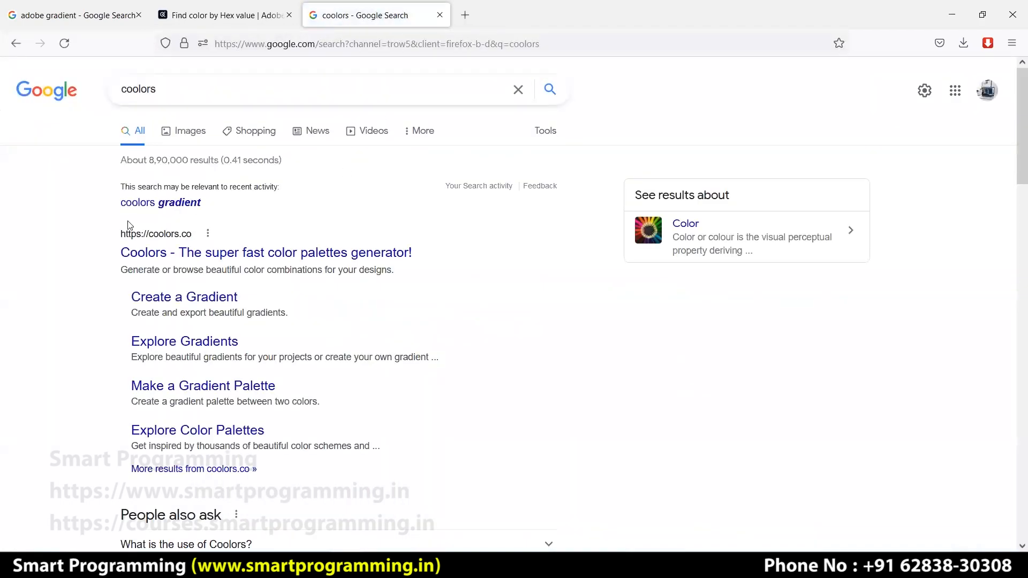
pyautogui.middleClick(339, 252)
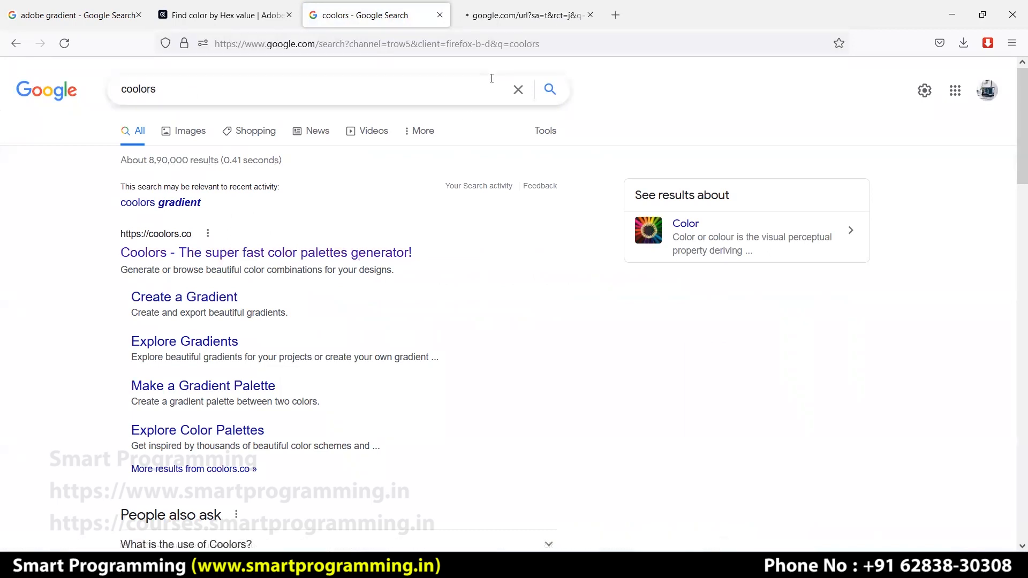
pyautogui.click(502, 20)
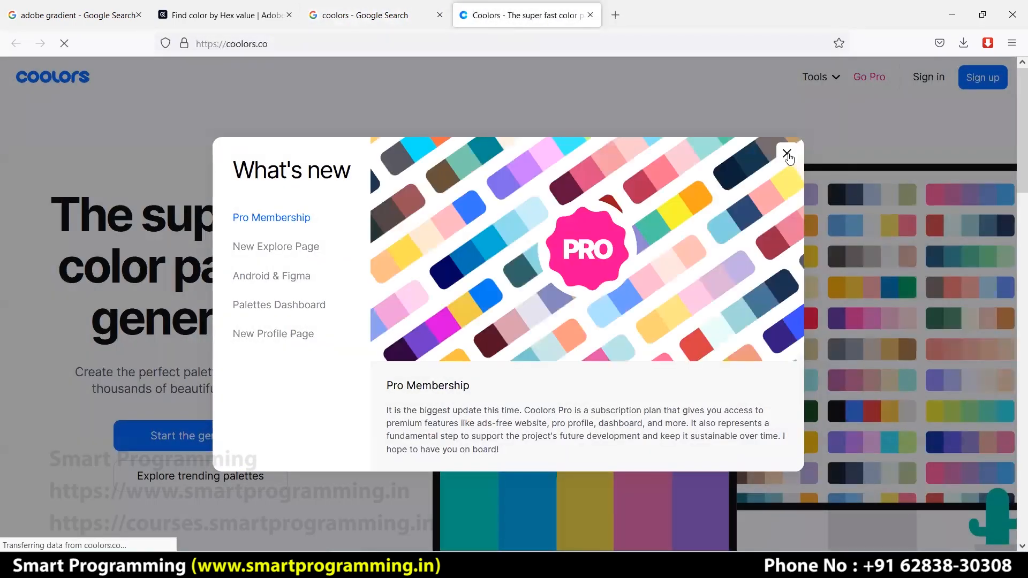
# - Dismiss the What's new announcement on Coolors and open the Trending Color Palettes page
pyautogui.press('Escape')
pyautogui.scroll(-6, 658, 350)
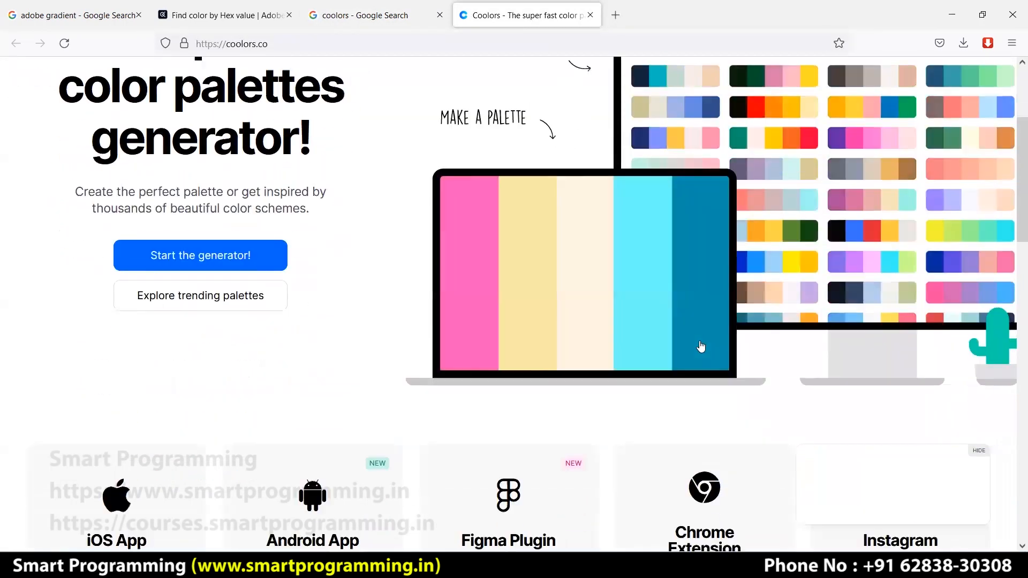
pyautogui.press('F5')
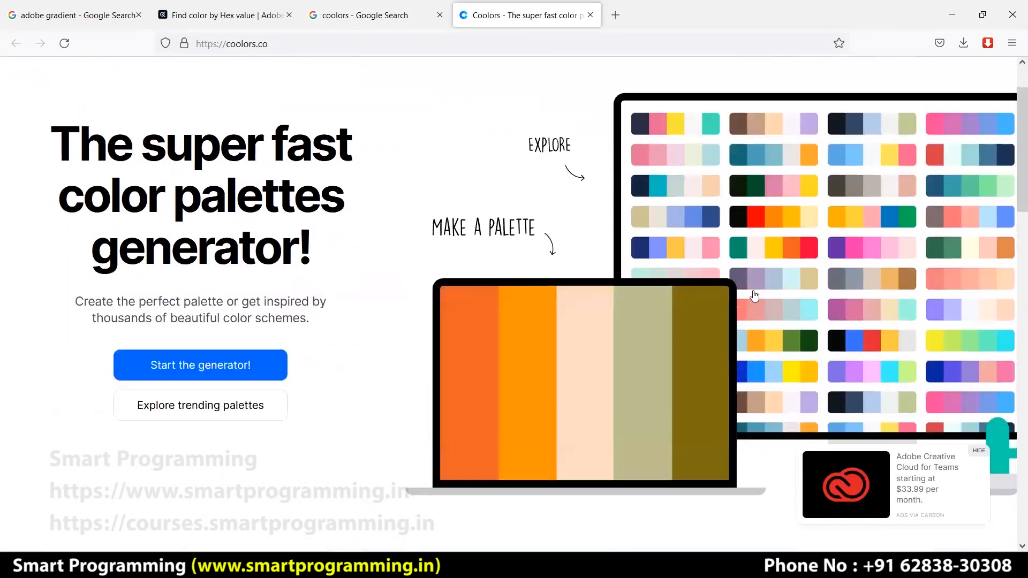
pyautogui.click(794, 276)
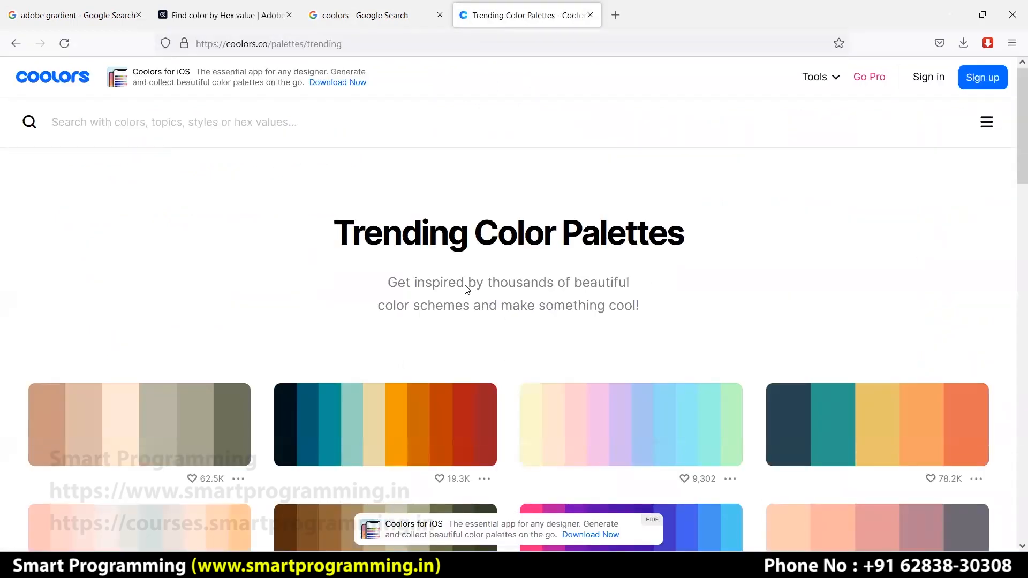
# - Browse the trending colour palettes and copy an orange shade from the teal-to-red palette in the first row
pyautogui.scroll(-3, 516, 230)
pyautogui.scroll(-15, 604, 239)
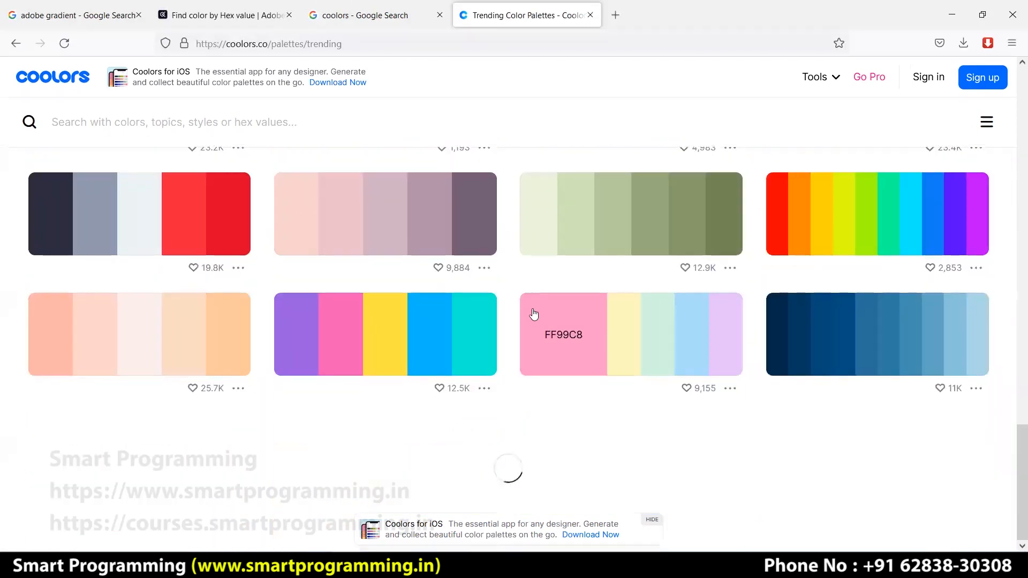
pyautogui.scroll(-8, 512, 333)
pyautogui.scroll(-15, 515, 336)
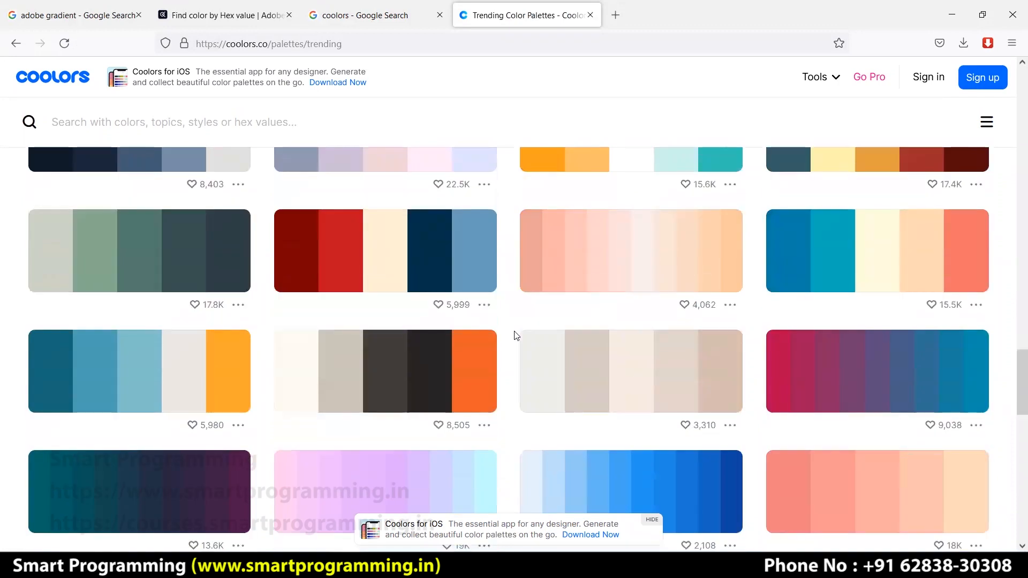
pyautogui.scroll(20, 515, 336)
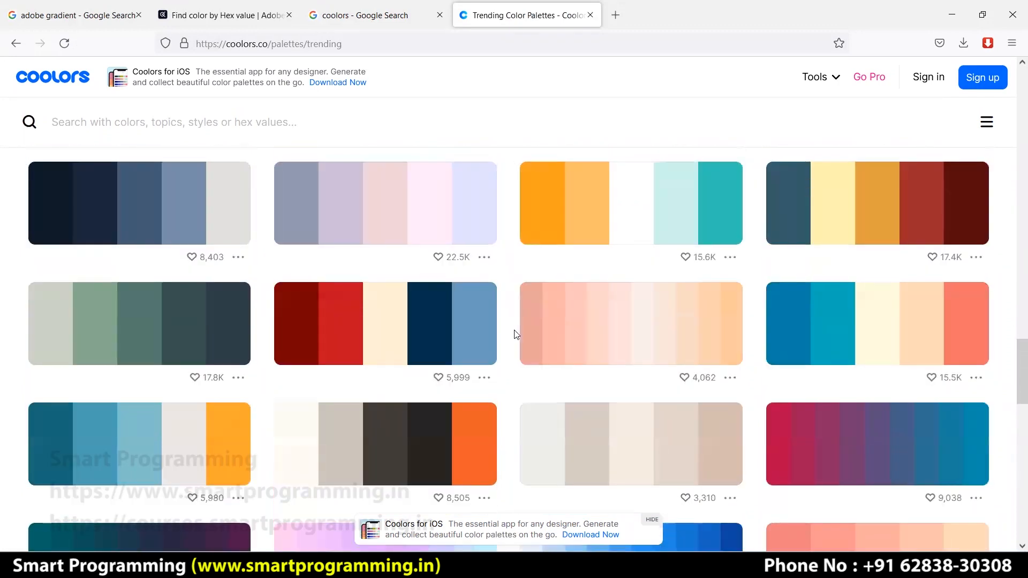
pyautogui.scroll(-2, 521, 329)
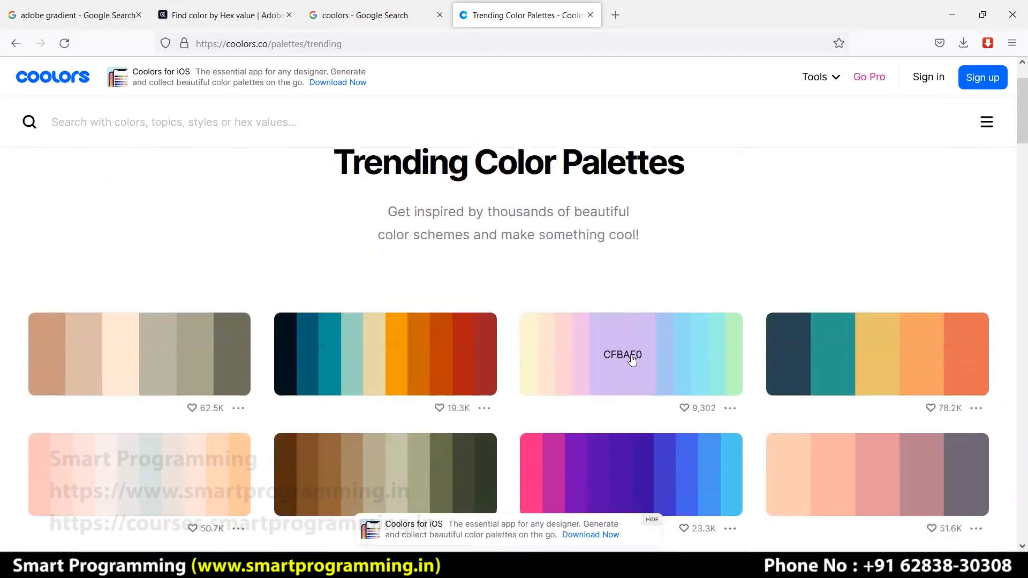
pyautogui.click(425, 369)
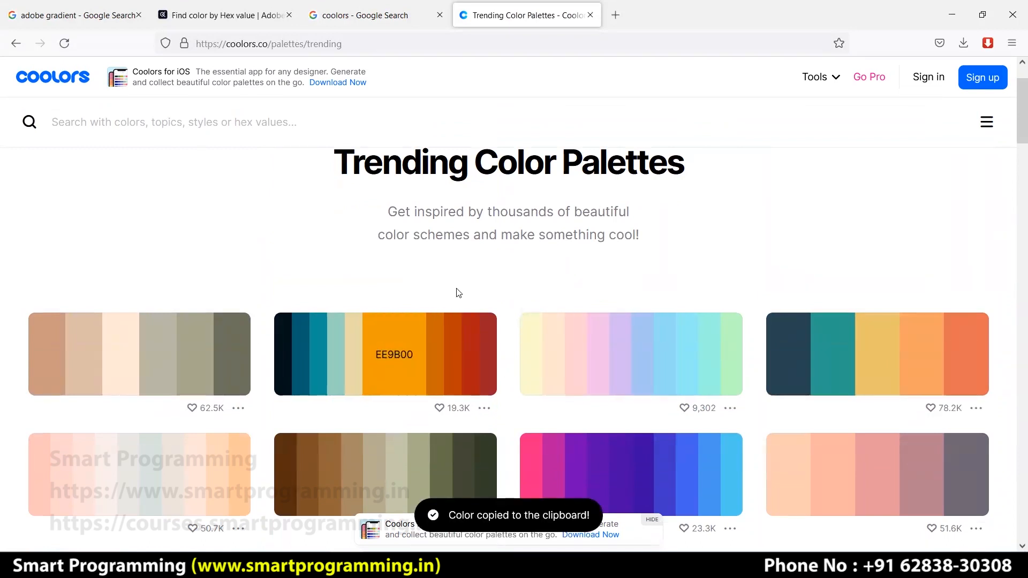
# - Try to like the teal-to-red trending palette, and copy the pale pink from the pastel palette beside it
pyautogui.scroll(-9, 477, 289)
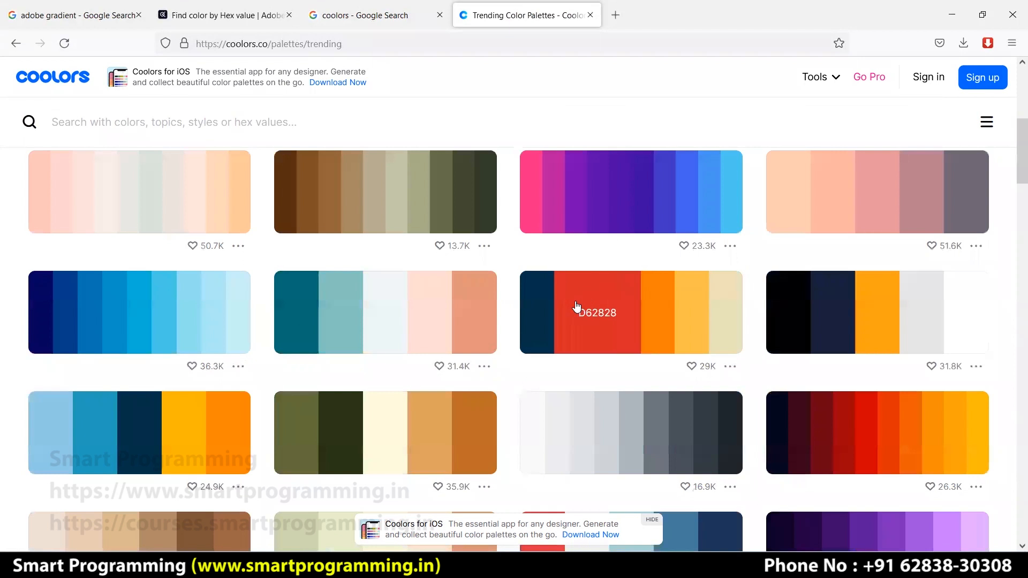
pyautogui.scroll(-4, 546, 328)
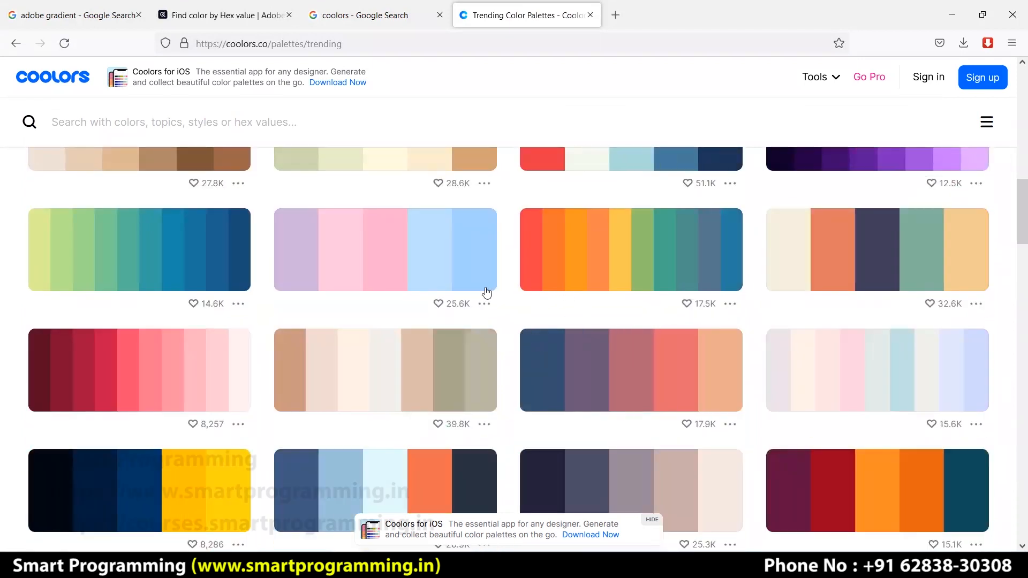
pyautogui.scroll(13, 487, 292)
pyautogui.scroll(-5, 551, 271)
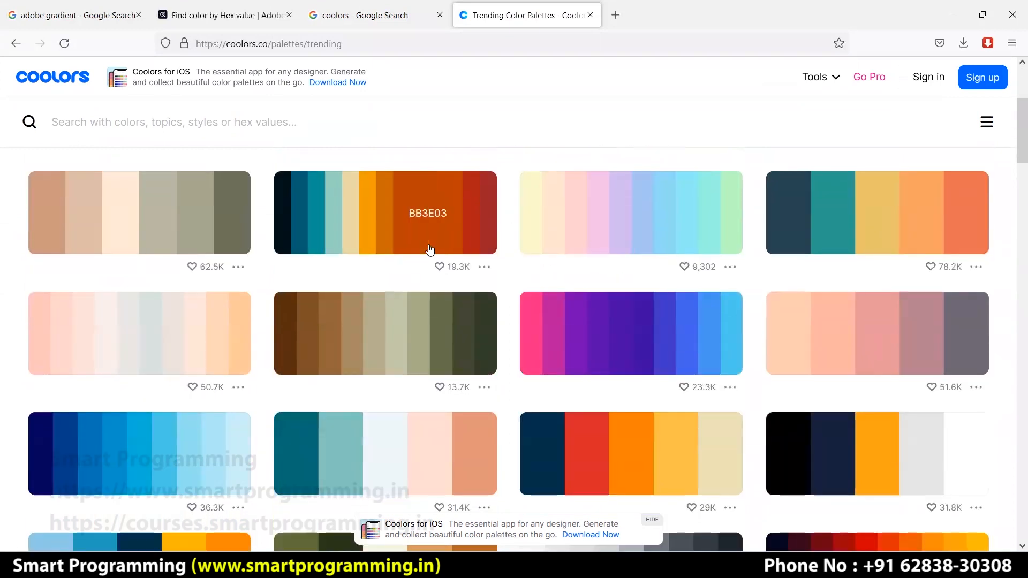
pyautogui.click(446, 267)
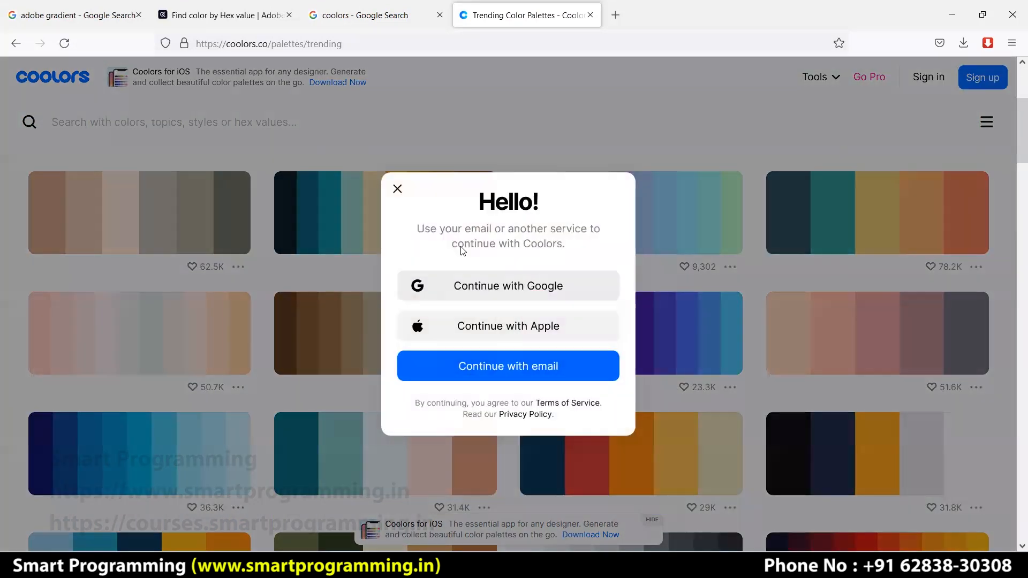
pyautogui.click(398, 191)
pyautogui.click(581, 239)
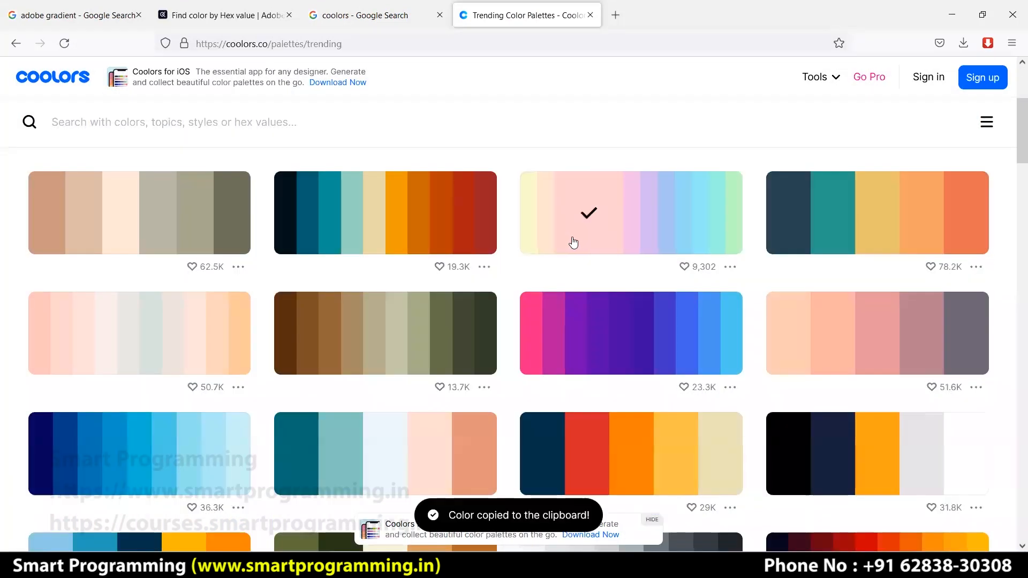
# - Copy another shade from the pastel trending palette, try to like the palette, and open it on its own page in a new tab
pyautogui.click(624, 241)
pyautogui.click(684, 267)
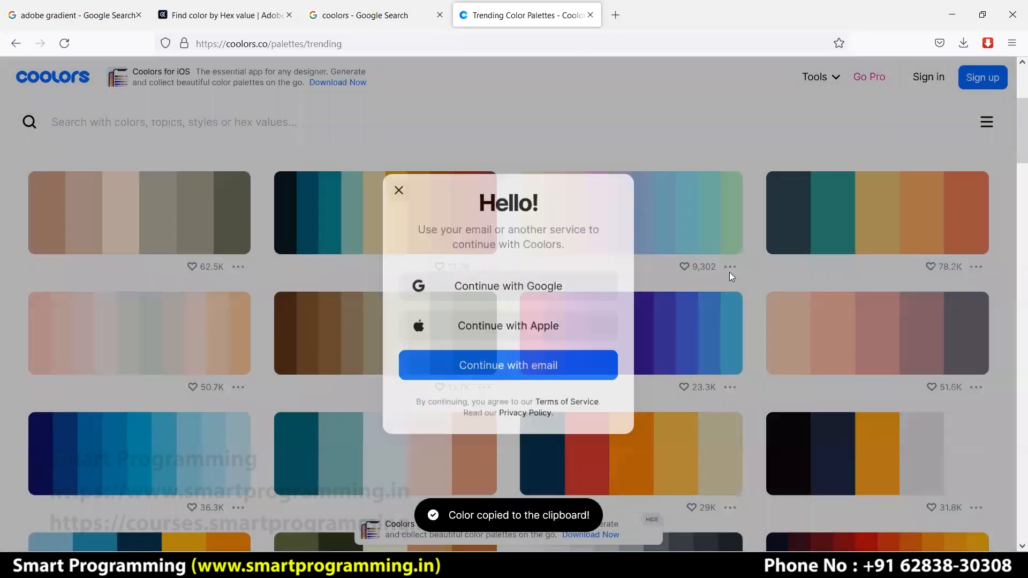
pyautogui.click(730, 275)
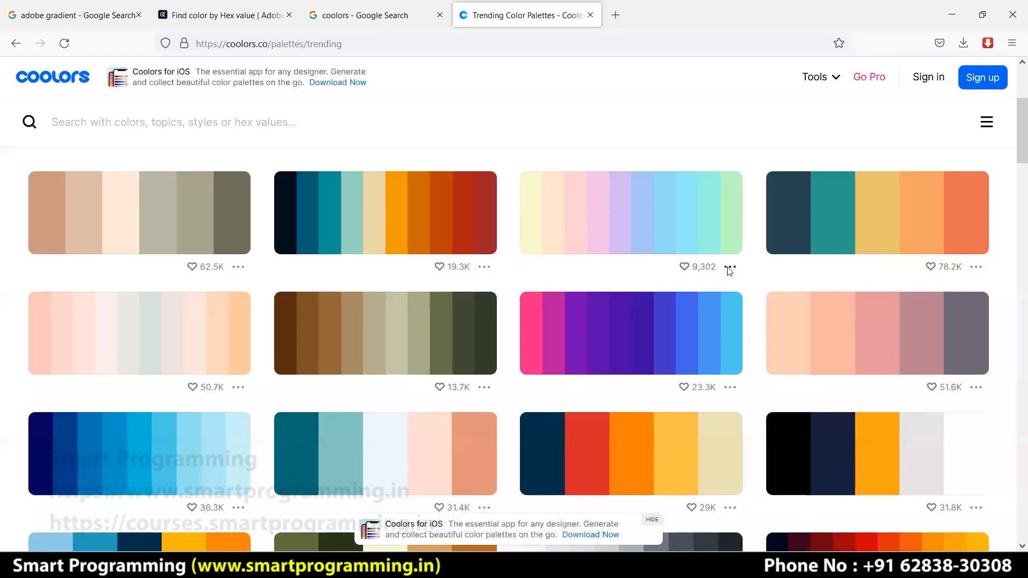
pyautogui.click(730, 267)
pyautogui.click(723, 309)
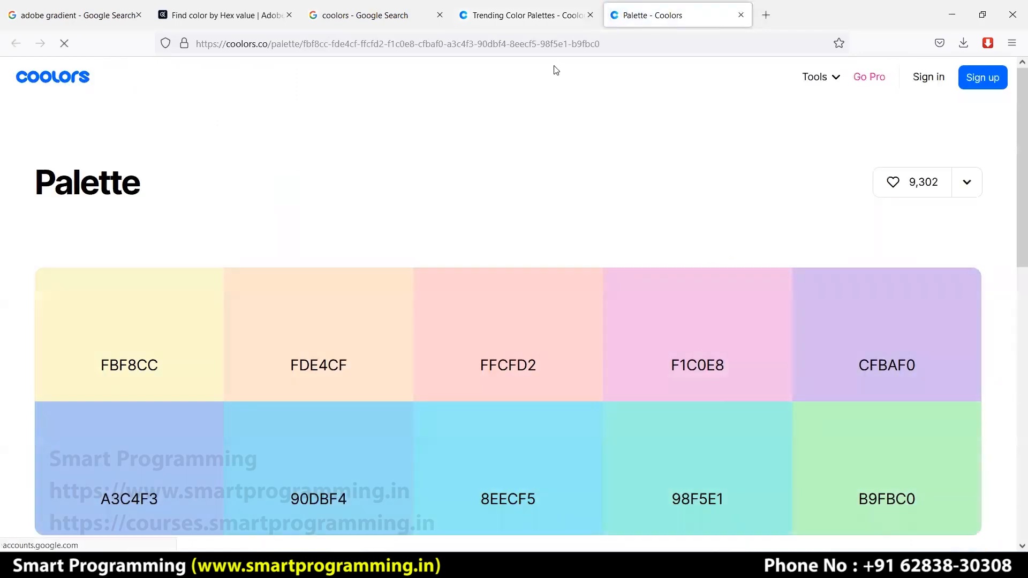
# - Examine the pastel palette's hex colours and the similar palettes suggested beneath them
pyautogui.scroll(-4, 549, 265)
pyautogui.scroll(3, 540, 275)
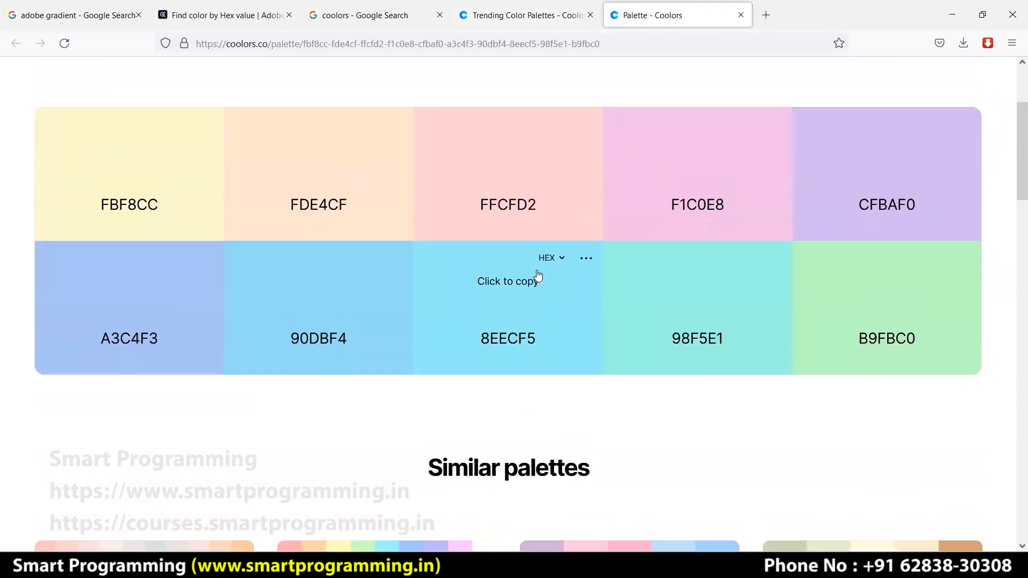
pyautogui.scroll(-10, 519, 284)
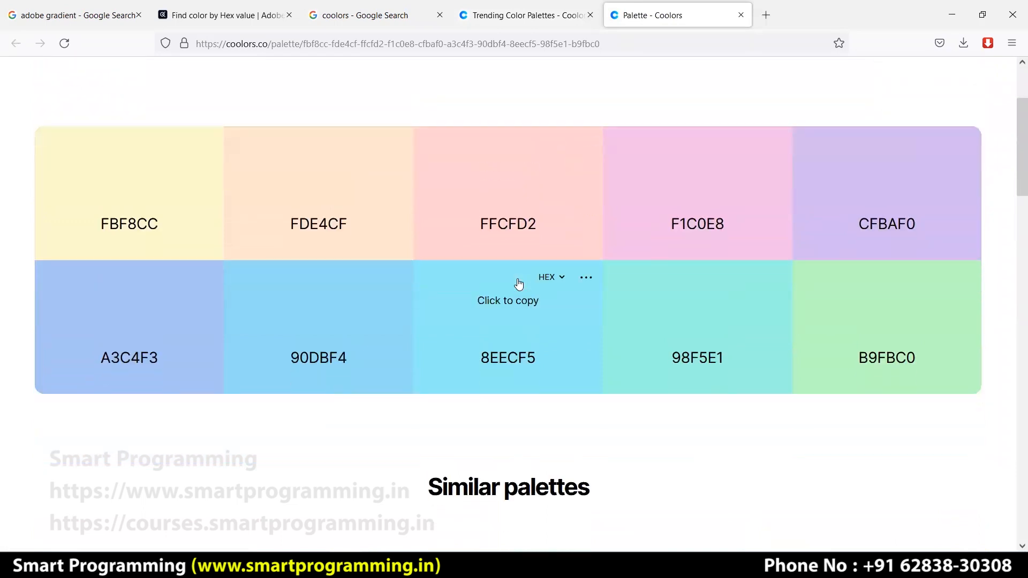
pyautogui.scroll(-10, 550, 301)
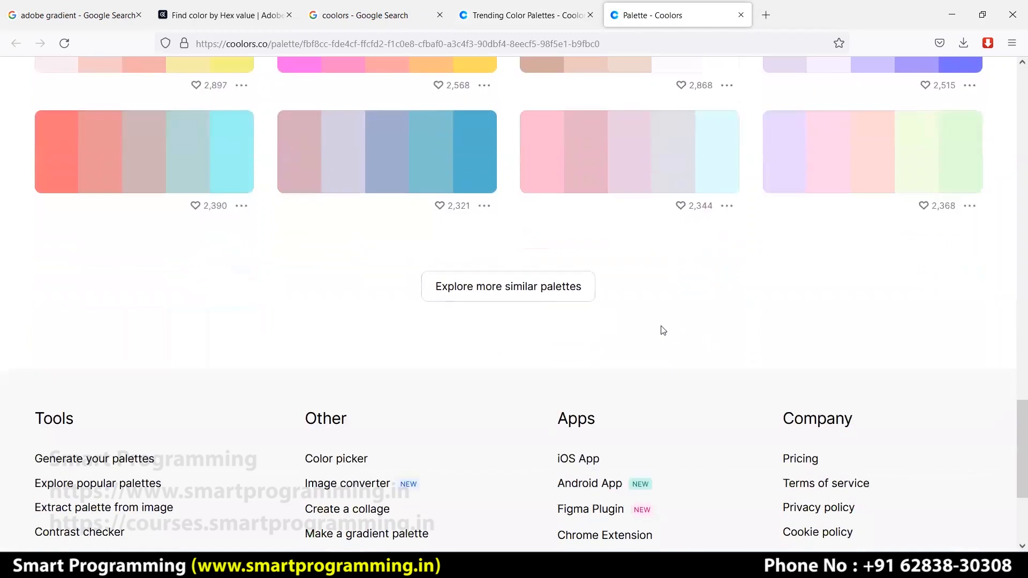
pyautogui.scroll(20, 661, 333)
pyautogui.scroll(1, 577, 314)
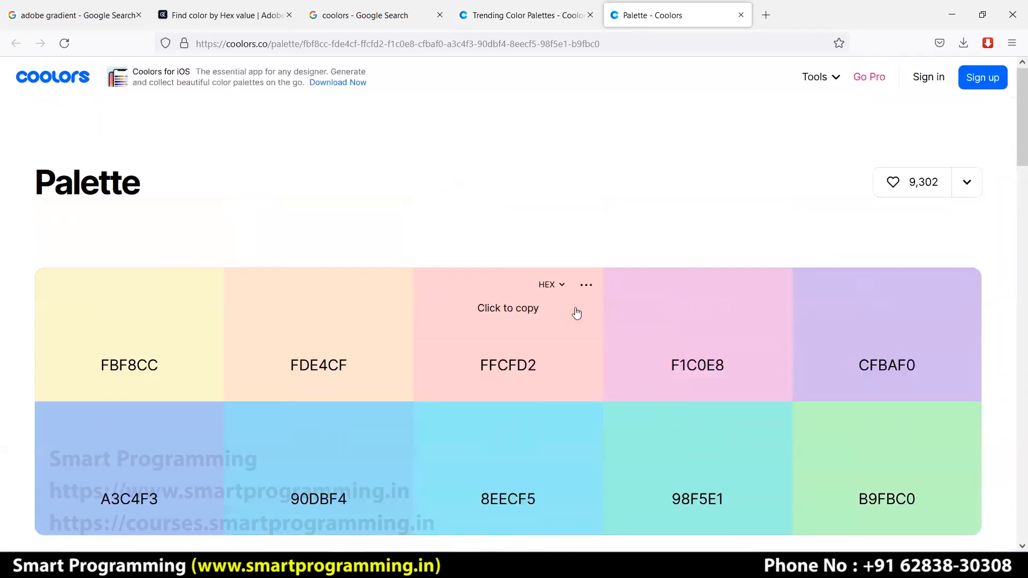
pyautogui.scroll(-1, 586, 298)
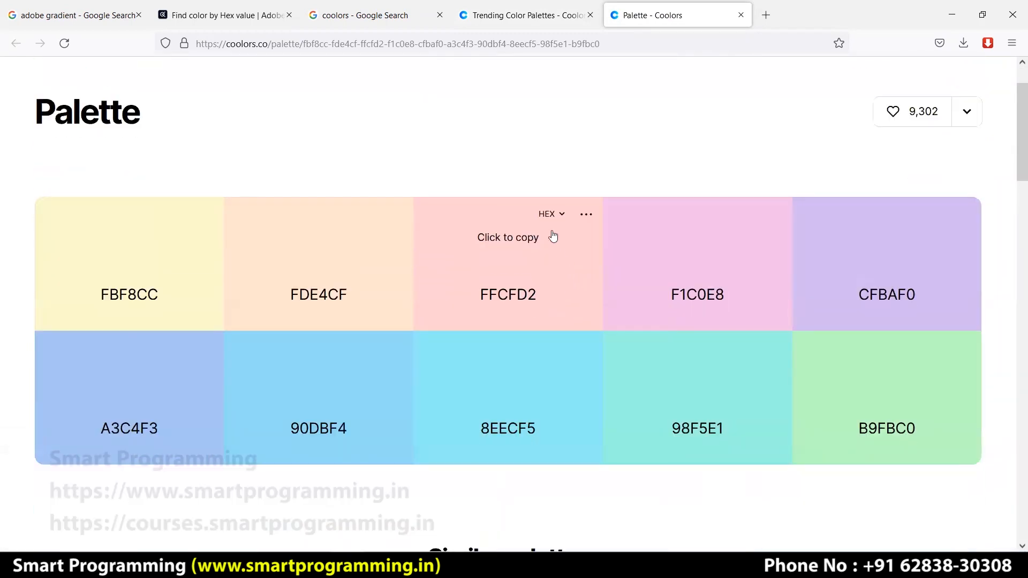
pyautogui.click(585, 215)
pyautogui.click(544, 173)
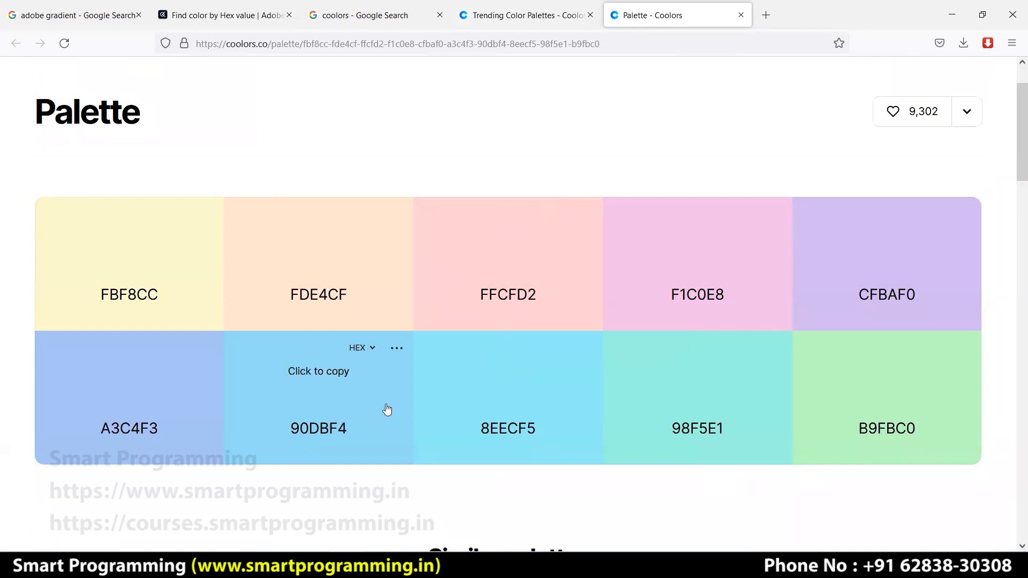
pyautogui.scroll(-4, 591, 351)
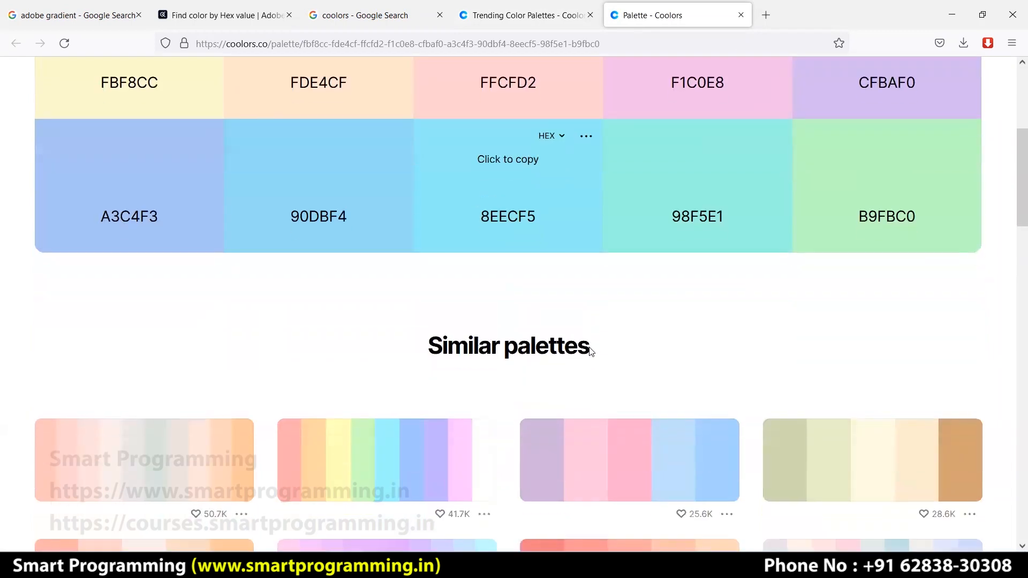
pyautogui.scroll(-3, 533, 368)
pyautogui.scroll(7, 424, 234)
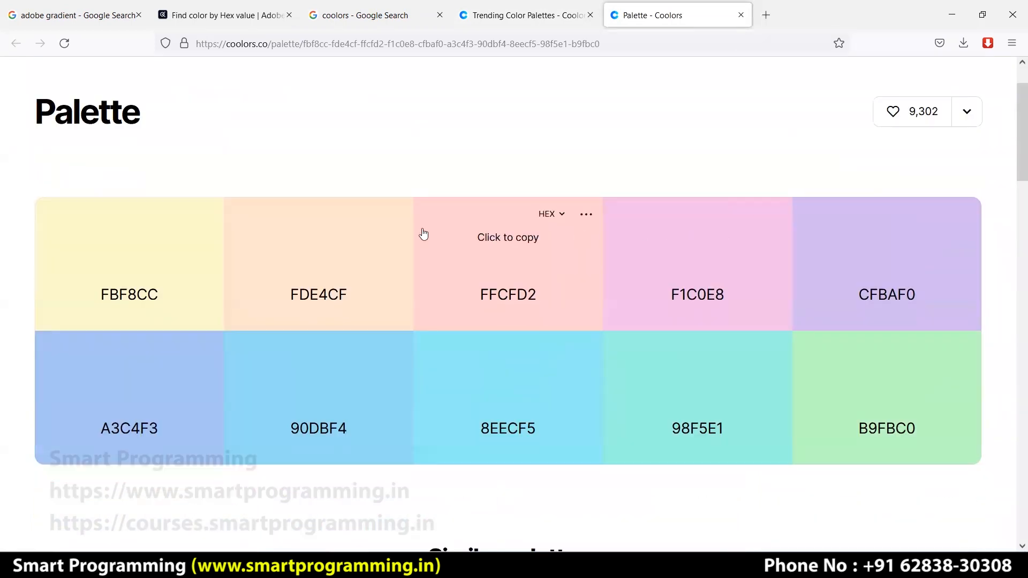
pyautogui.scroll(-3, 462, 280)
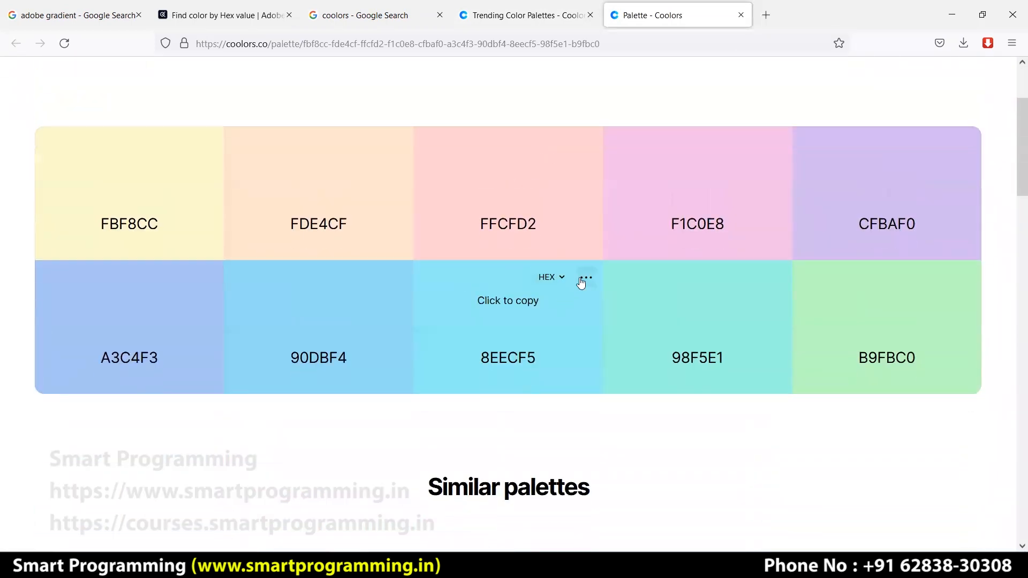
# - View the palette's 8EECF5 colour fullscreen and close the fullscreen view
pyautogui.click(584, 279)
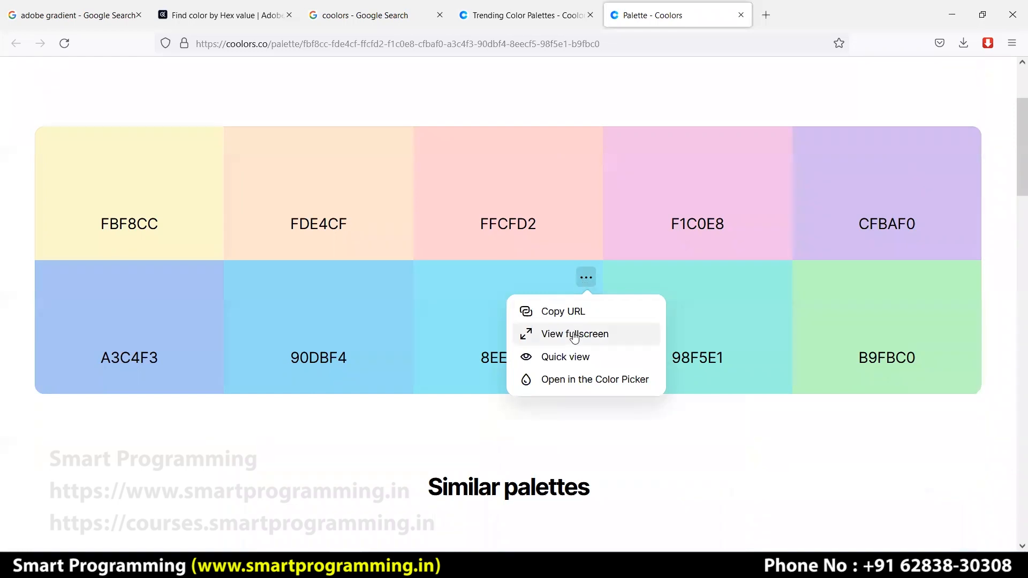
pyautogui.click(573, 333)
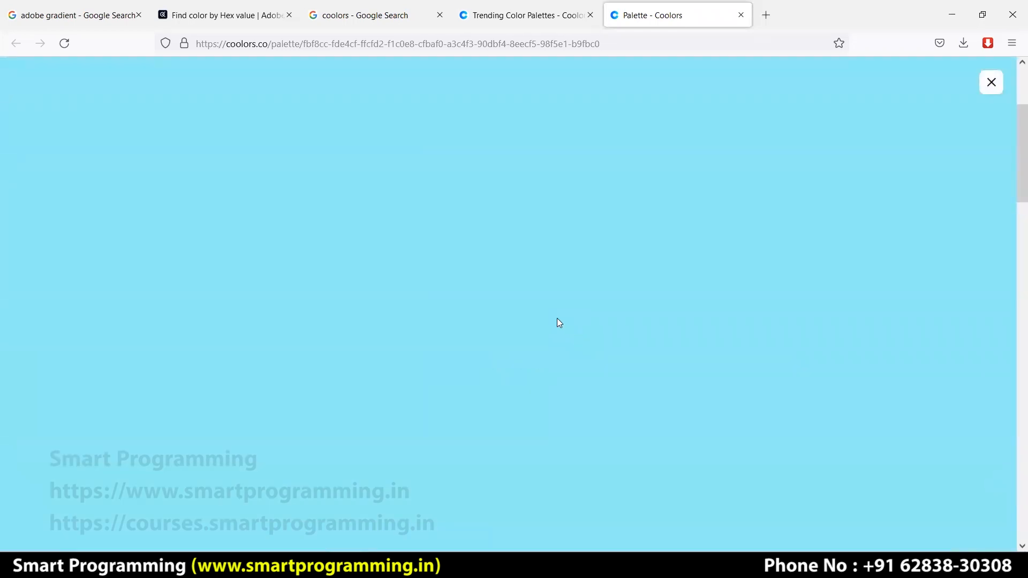
pyautogui.scroll(-5, 557, 320)
pyautogui.scroll(5, 557, 319)
pyautogui.click(985, 89)
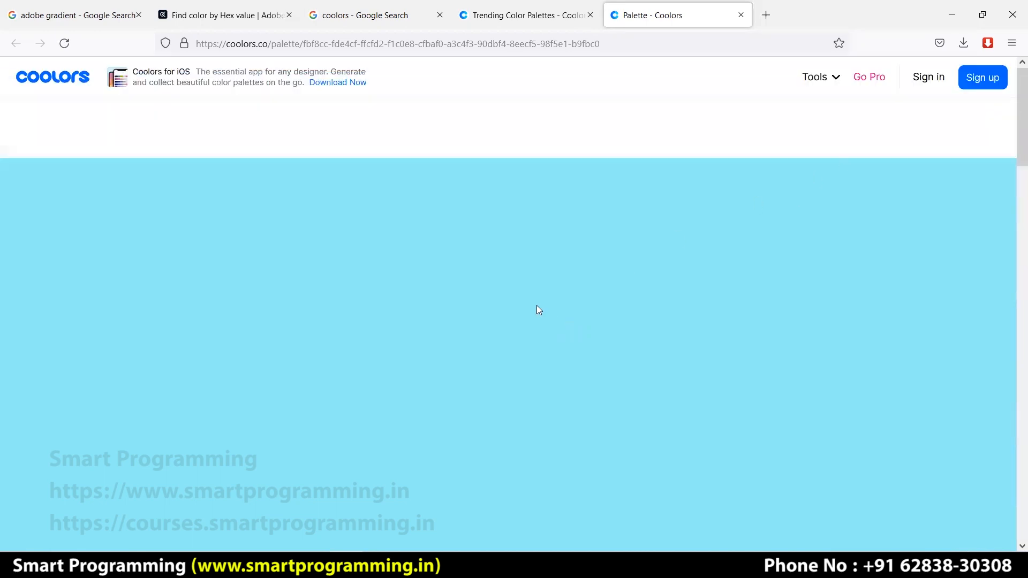
# - Open 8EECF5 in the Color Picker, examine its colour information and hex code, and close that page
pyautogui.scroll(-3, 541, 300)
pyautogui.click(585, 279)
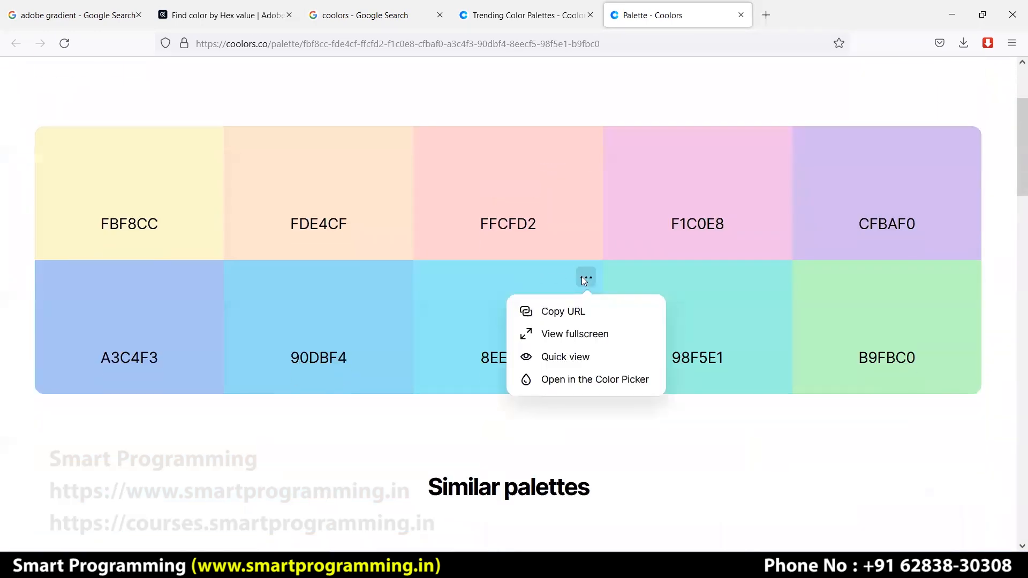
pyautogui.click(583, 381)
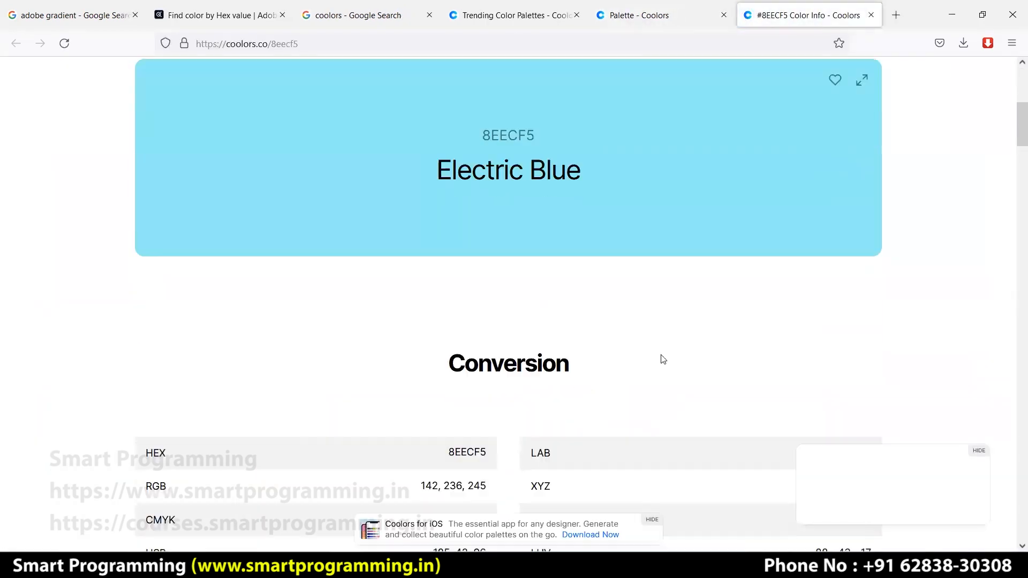
pyautogui.scroll(-4, 662, 359)
pyautogui.scroll(10, 661, 358)
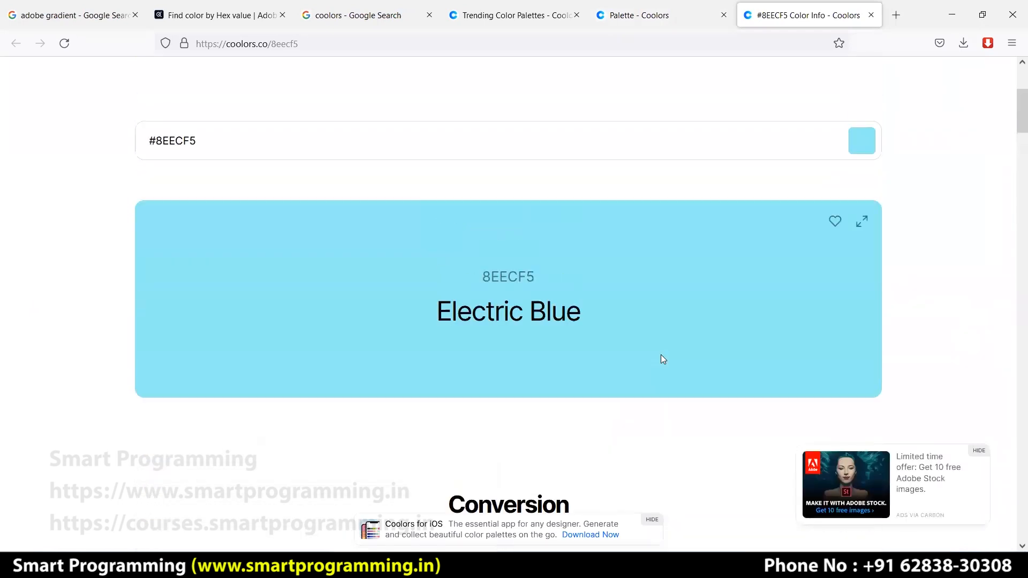
pyautogui.scroll(-2, 287, 231)
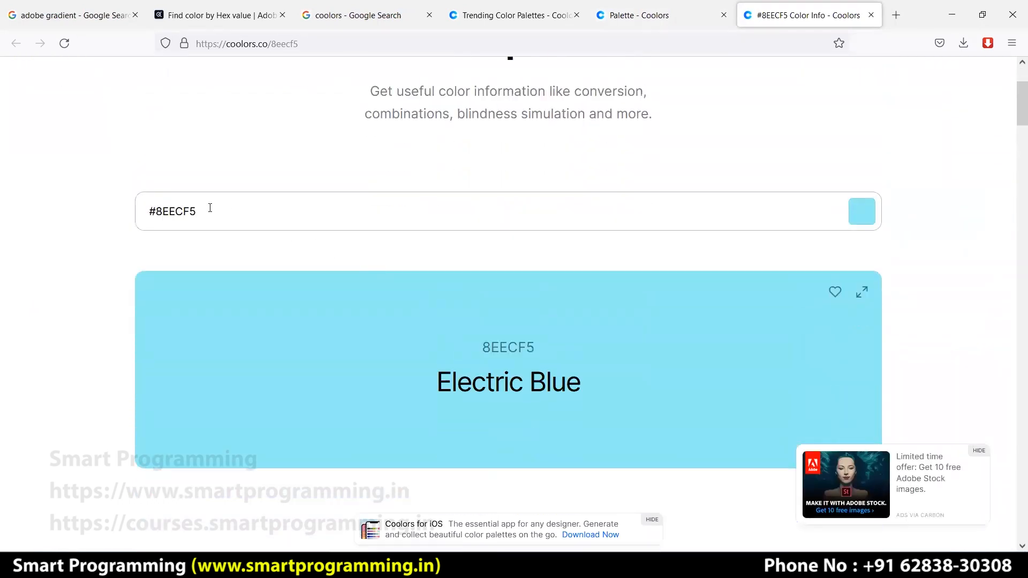
pyautogui.moveTo(209, 208); pyautogui.dragTo(129, 210)
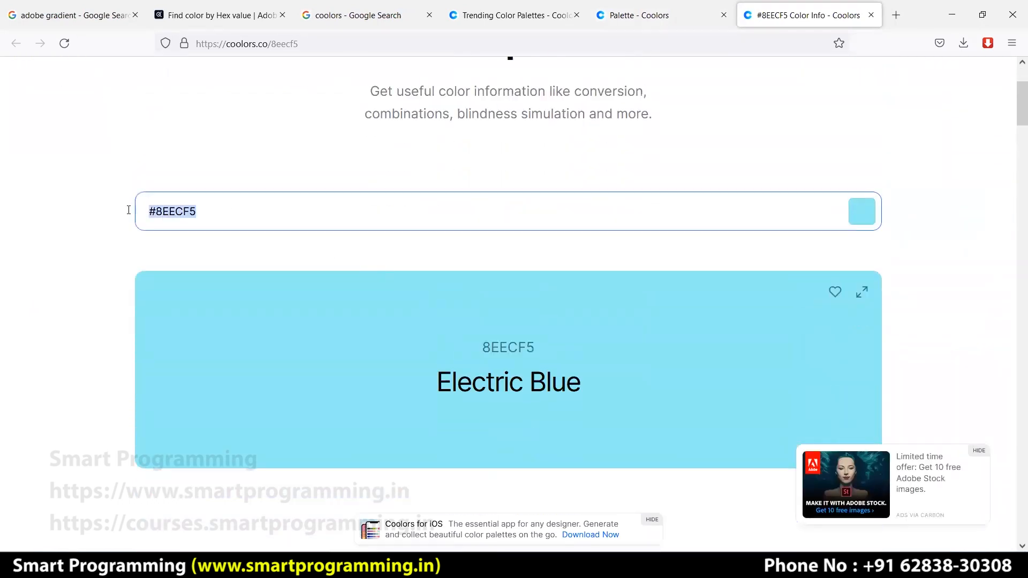
pyautogui.click(871, 15)
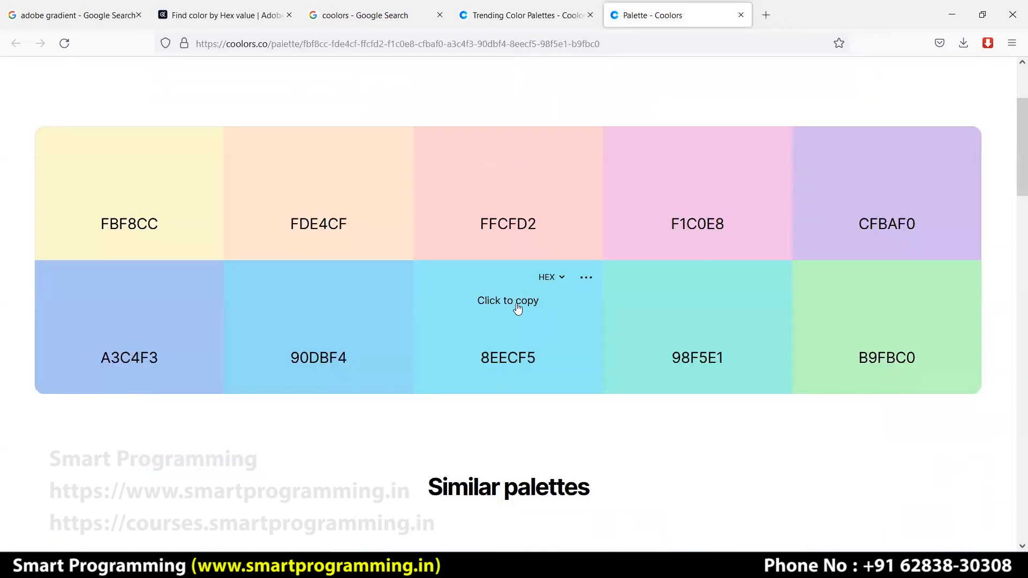
# - Go to the Coolors home page and start the palette generator
pyautogui.scroll(3, 154, 124)
pyautogui.click(43, 83)
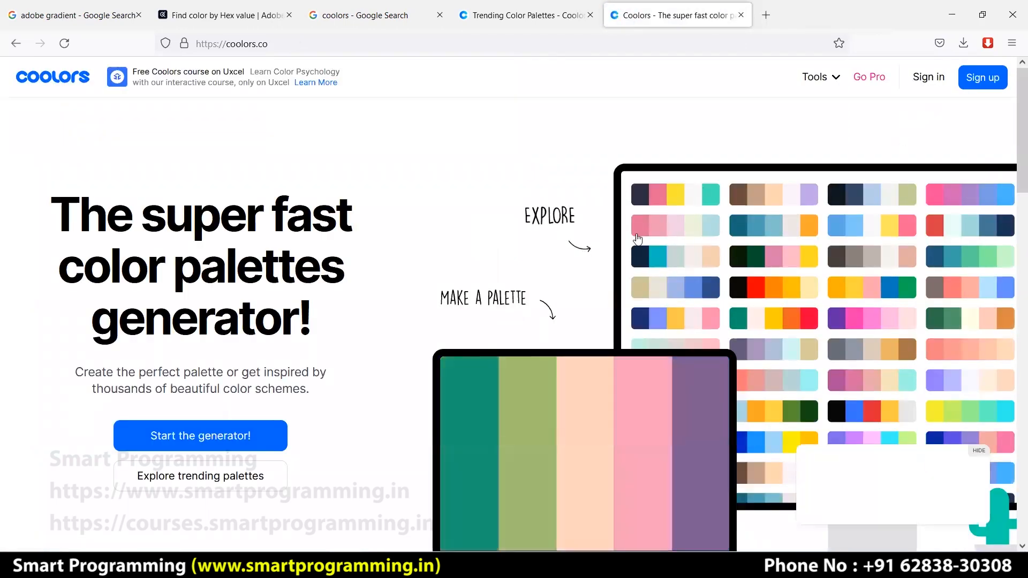
pyautogui.scroll(-8, 397, 252)
pyautogui.scroll(3, 341, 251)
pyautogui.scroll(3, 337, 250)
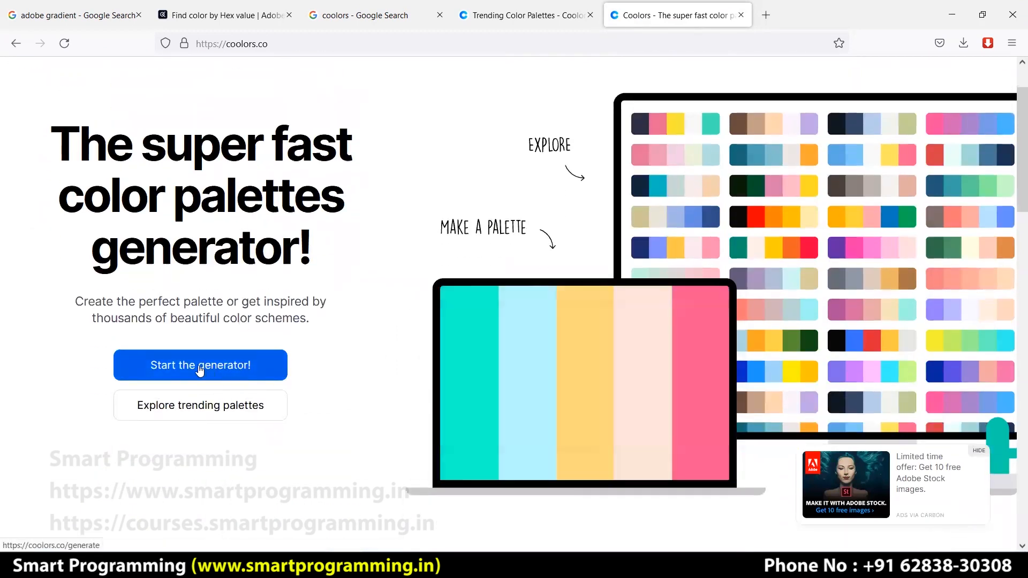
pyautogui.click(203, 377)
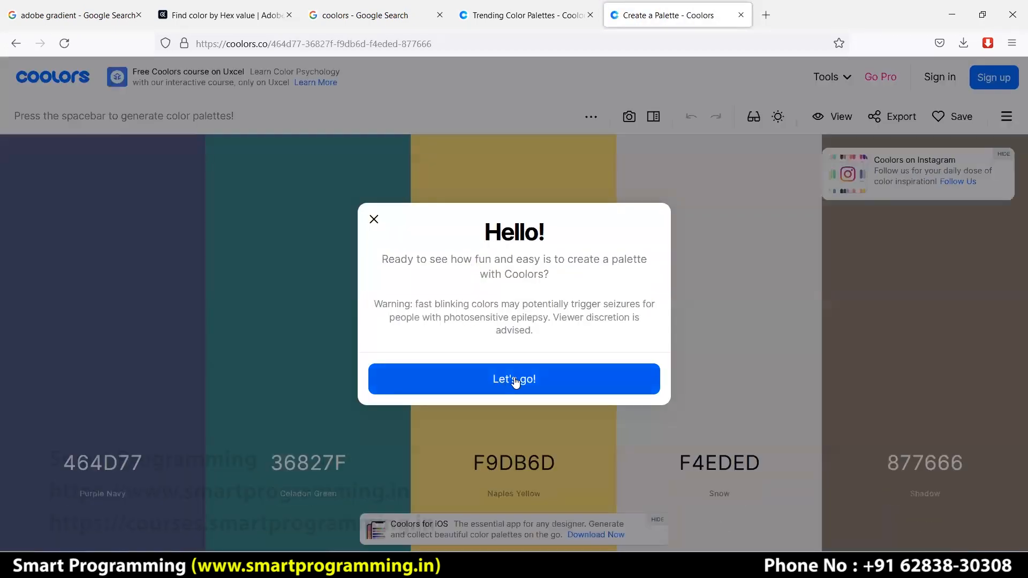
# - Accept the generator's welcome dialog, generate several random palettes, and close the tutorial
pyautogui.click(516, 383)
pyautogui.press('space')
pyautogui.press('space')
pyautogui.press('space')
pyautogui.press('space')
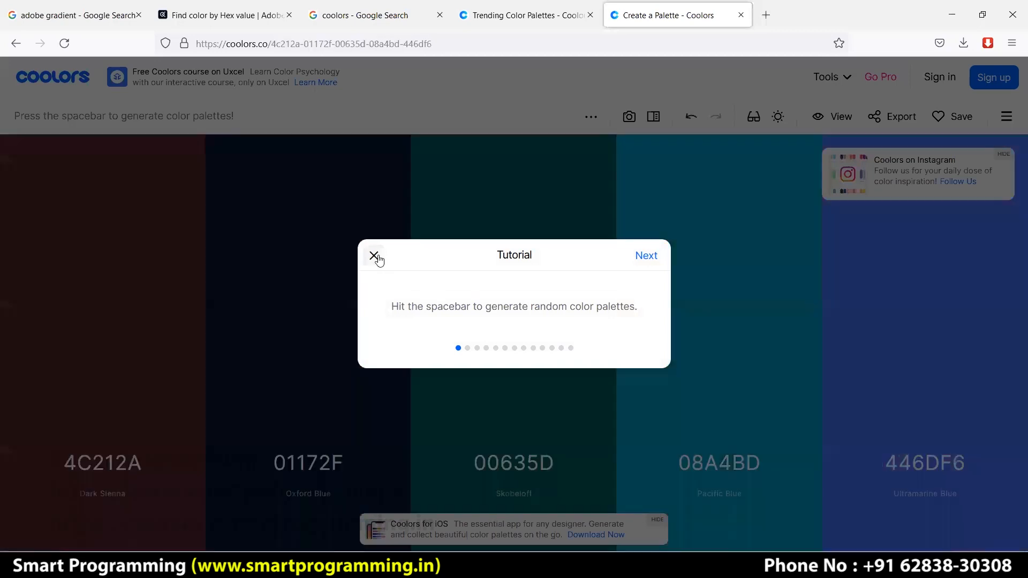
pyautogui.click(374, 256)
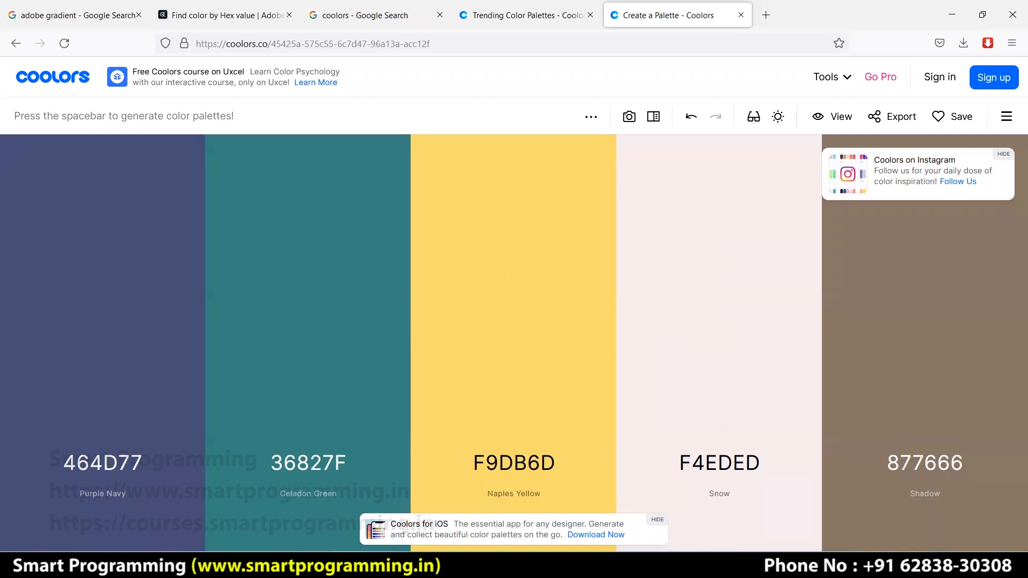
# - Switch to Adobe XD and copy the hex code of the blue stop in the rectangle's linear gradient fill
pyautogui.hotkey('alt', 'Tab')
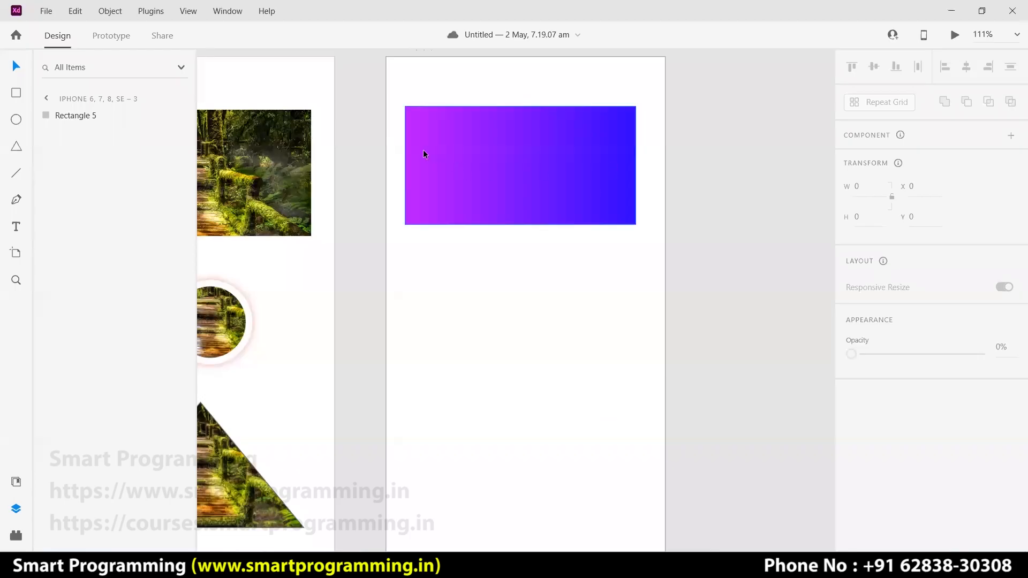
pyautogui.click(411, 165)
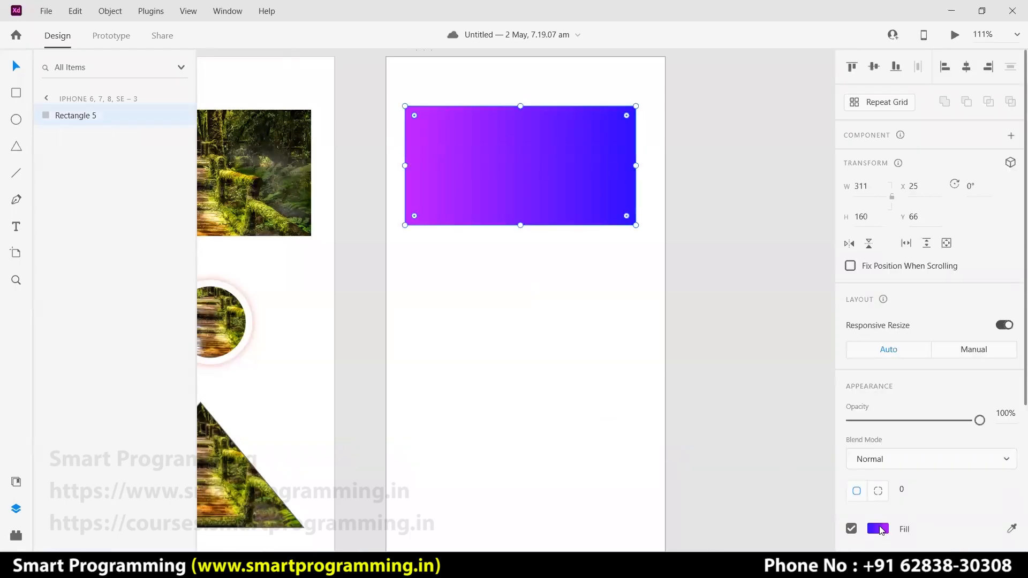
pyautogui.click(878, 529)
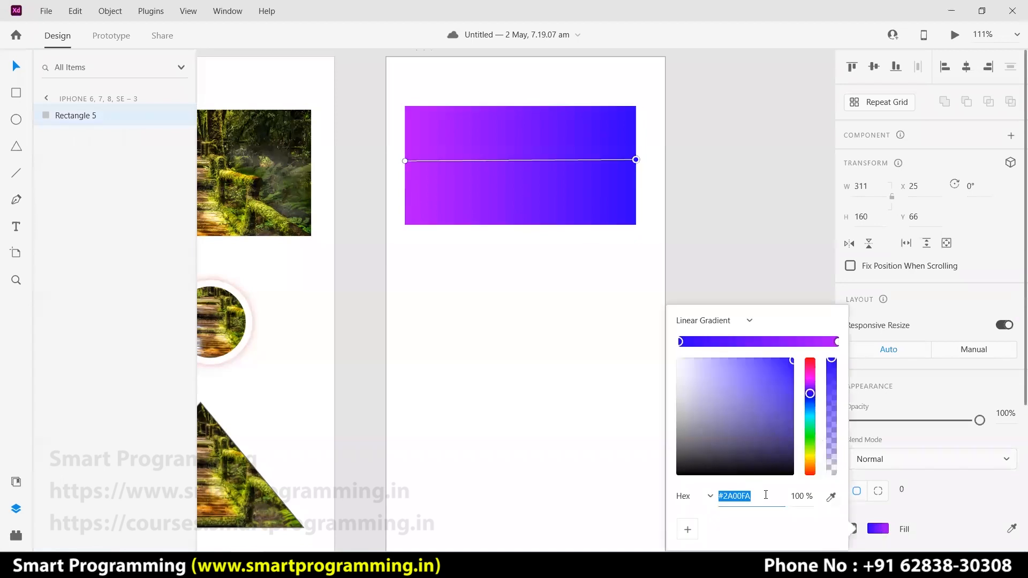
pyautogui.click(553, 301)
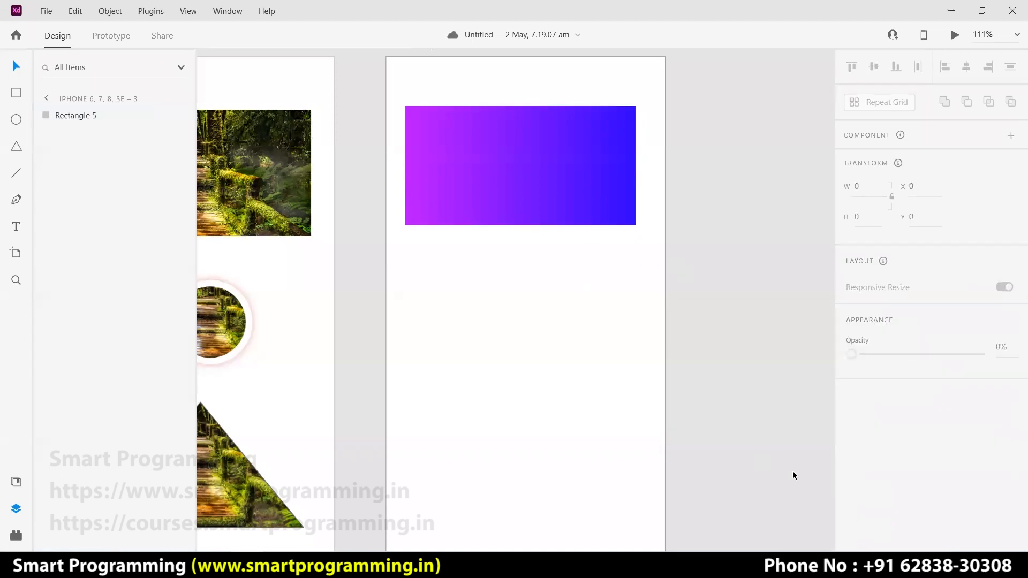
# - Switch back to Coolors in the browser and replace the palette's yellow middle colour with #2A00FA
pyautogui.hotkey('alt', 'Tab')
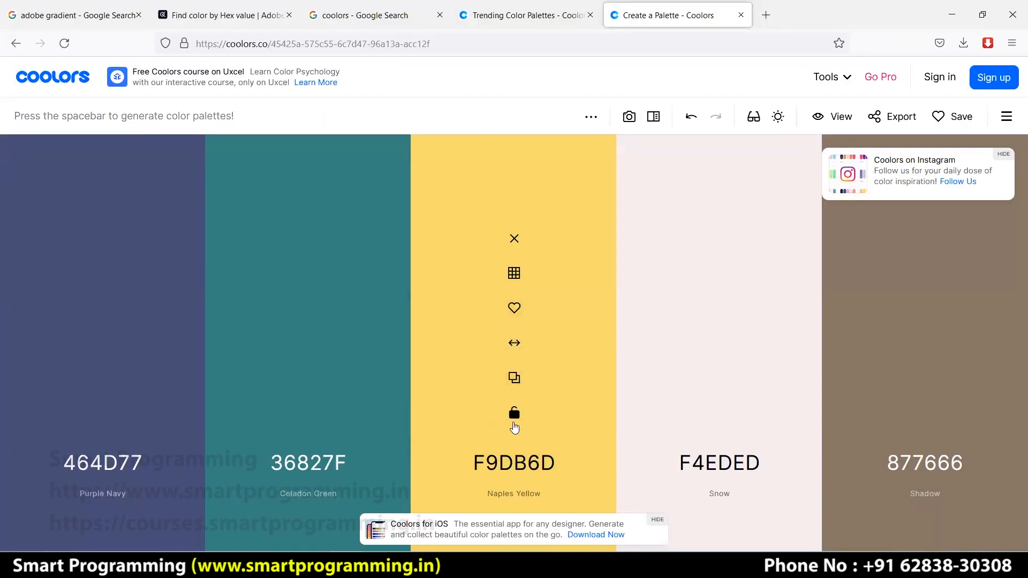
pyautogui.click(539, 466)
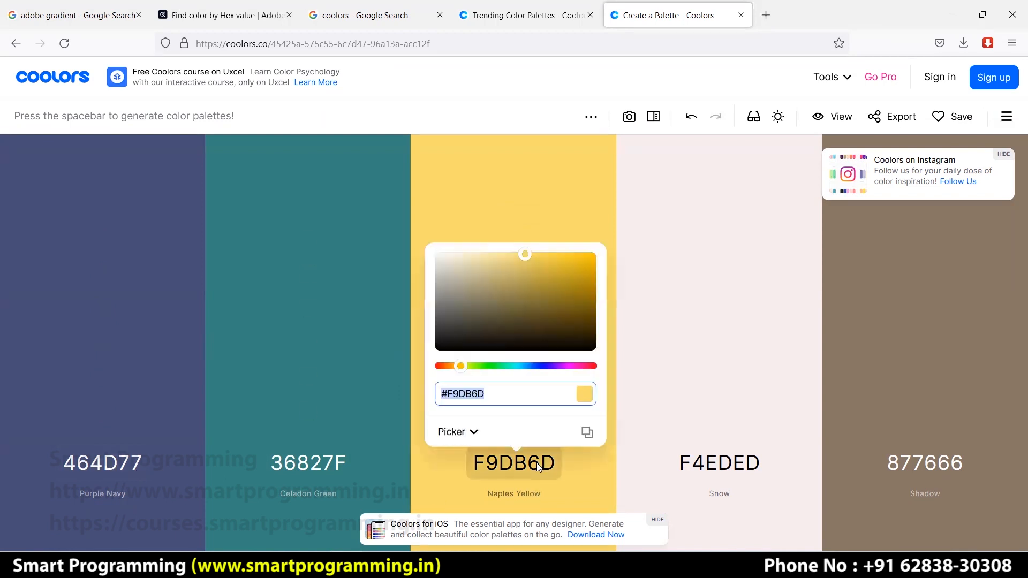
pyautogui.hotkey('ctrl', 'v')
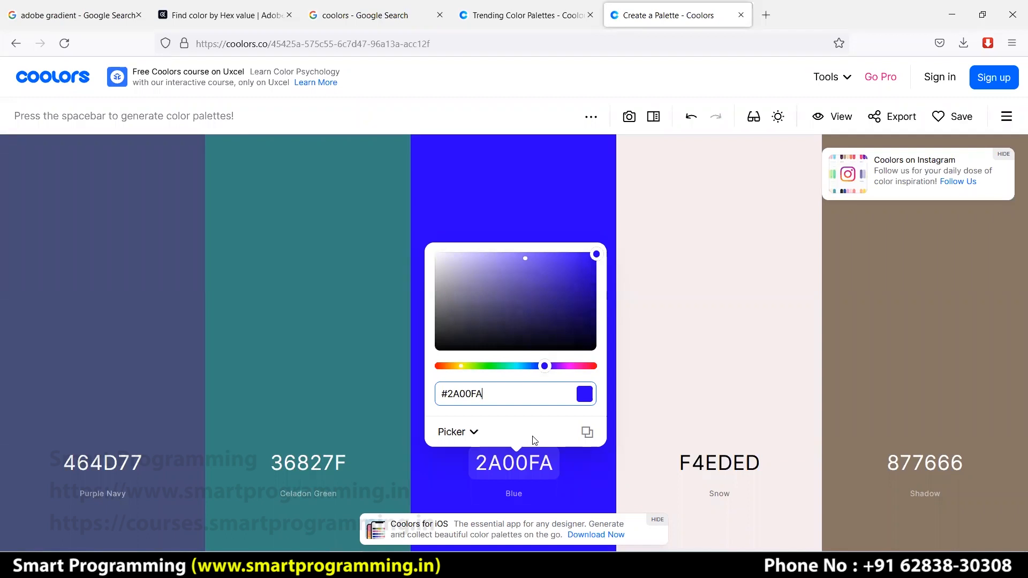
pyautogui.click(533, 491)
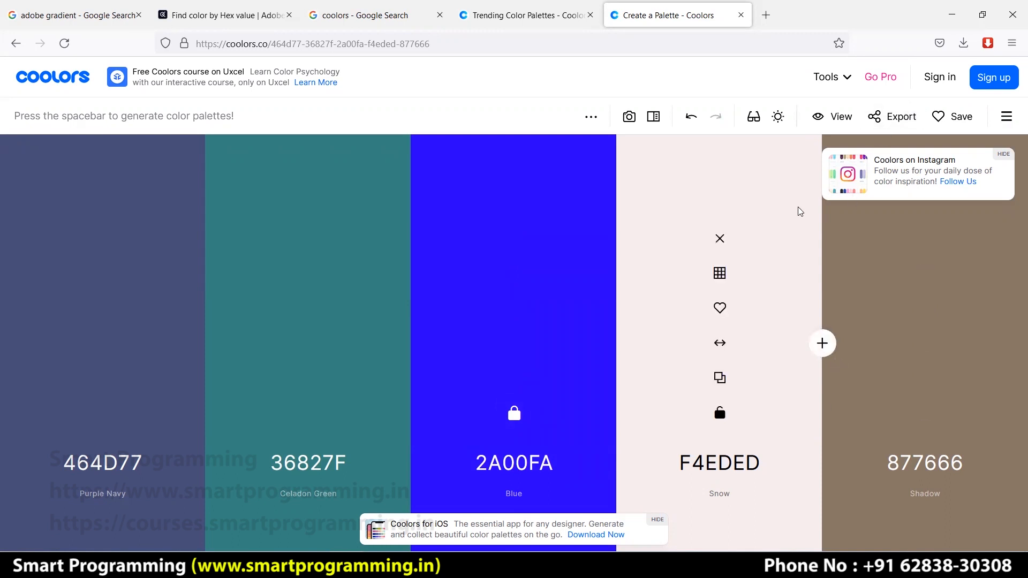
# - Remove the Snow #F4EDED and Celadon Green #36827F colours from the palette
pyautogui.moveTo(833, 77)
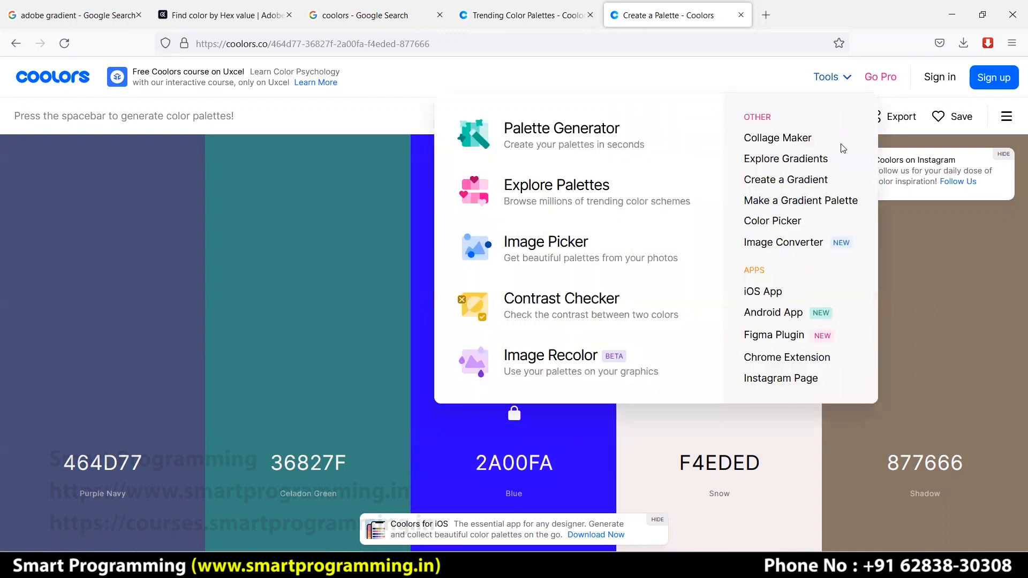
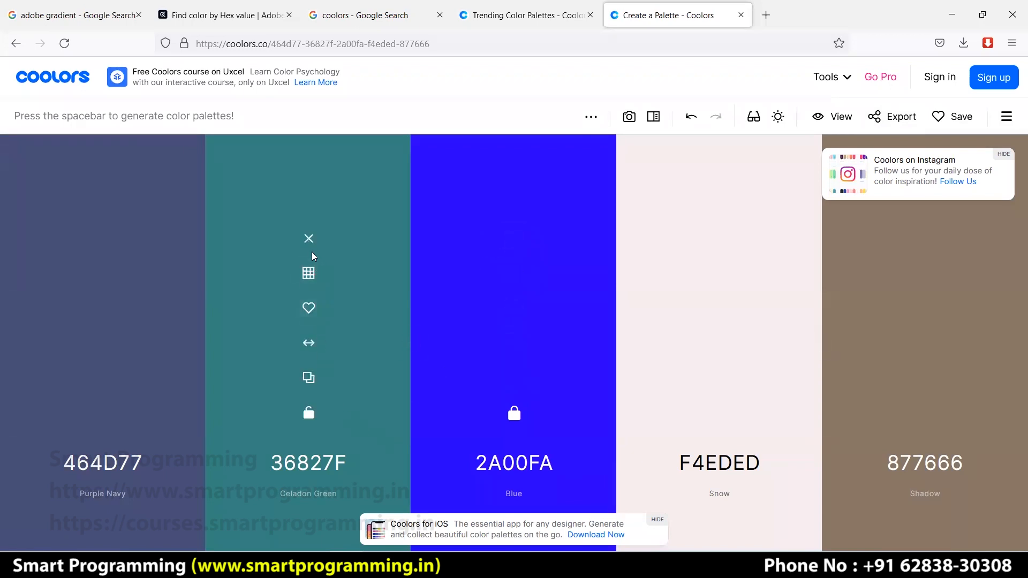
pyautogui.click(720, 239)
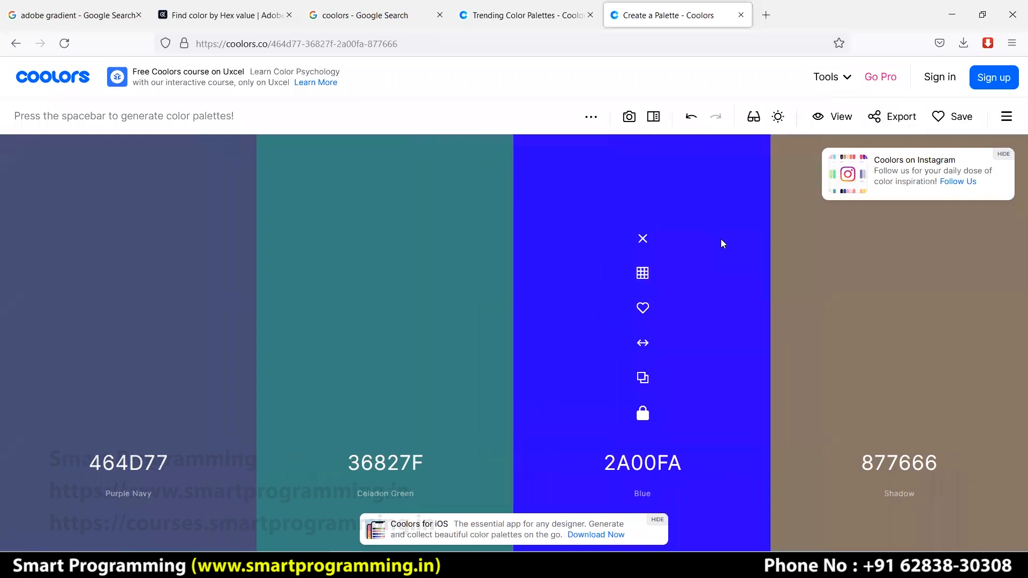
pyautogui.click(385, 238)
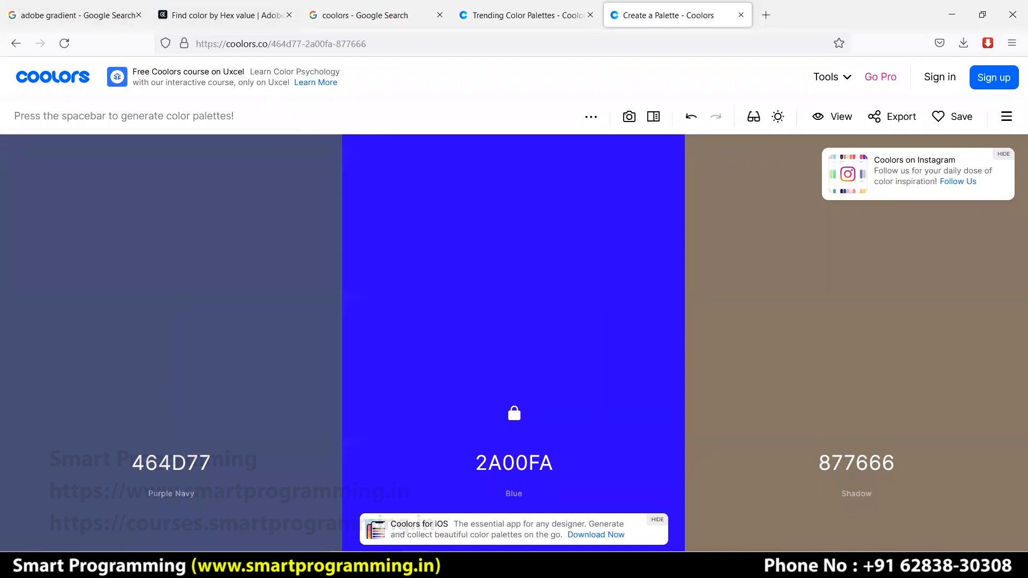
# - Switch to the Notepad notes and complete the second website entry with "Adobe Gradient, Coolors.co"
pyautogui.click(322, 566)
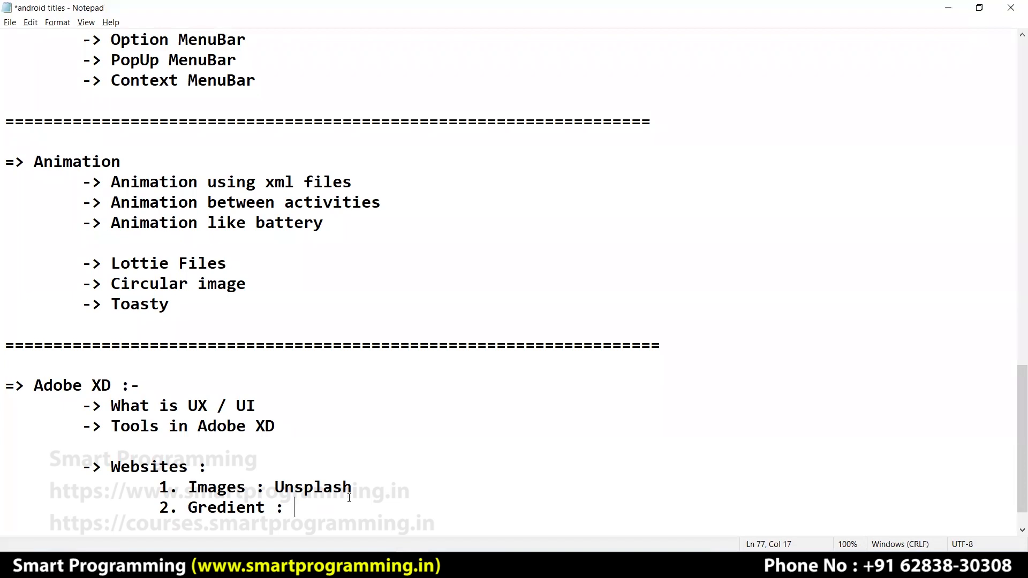
pyautogui.write('obe Gredient')
pyautogui.press('Left')
pyautogui.press('BackSpace')
pyautogui.write('adient')
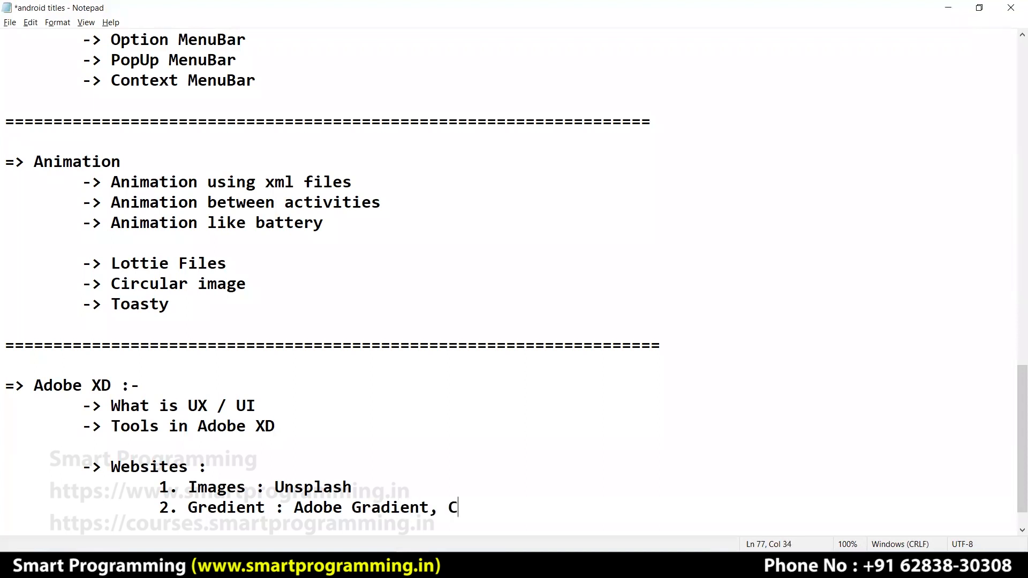
pyautogui.write(', Coolors.co')
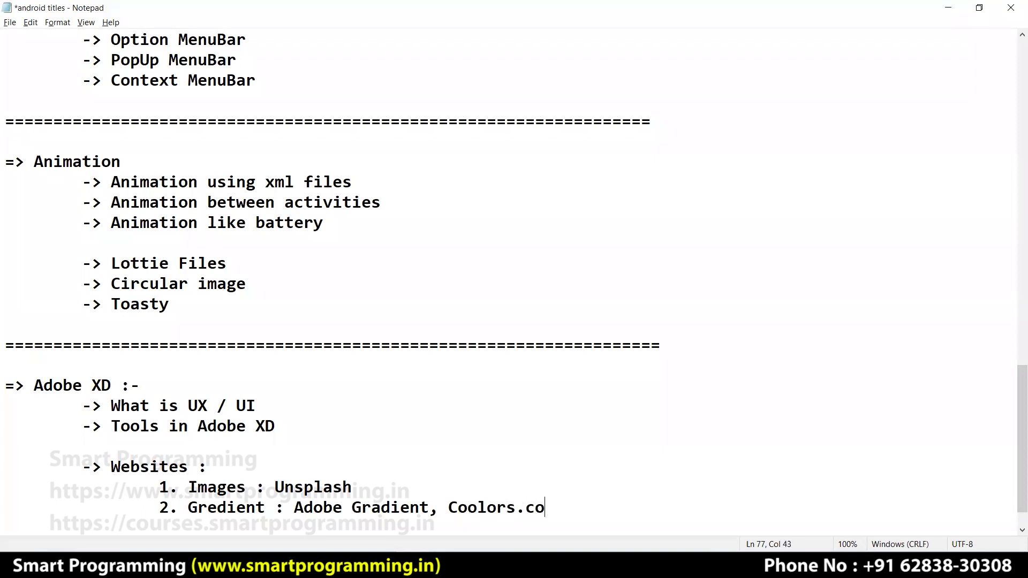
pyautogui.moveTo(353, 488); pyautogui.dragTo(273, 490)
# - Switch back to the browser, search the web for "dripple" in a new tab, and open the Dripple - Dribbble result in its own tab
pyautogui.hotkey('alt', 'Tab')
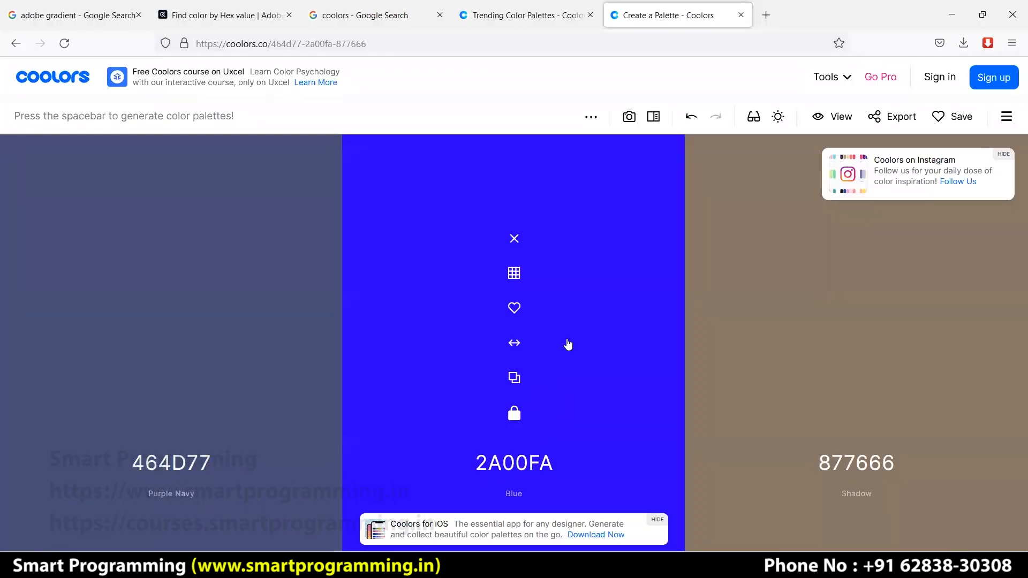
pyautogui.hotkey('ctrl', 't')
pyautogui.write('dro')
pyautogui.press('BackSpace')
pyautogui.write('ip')
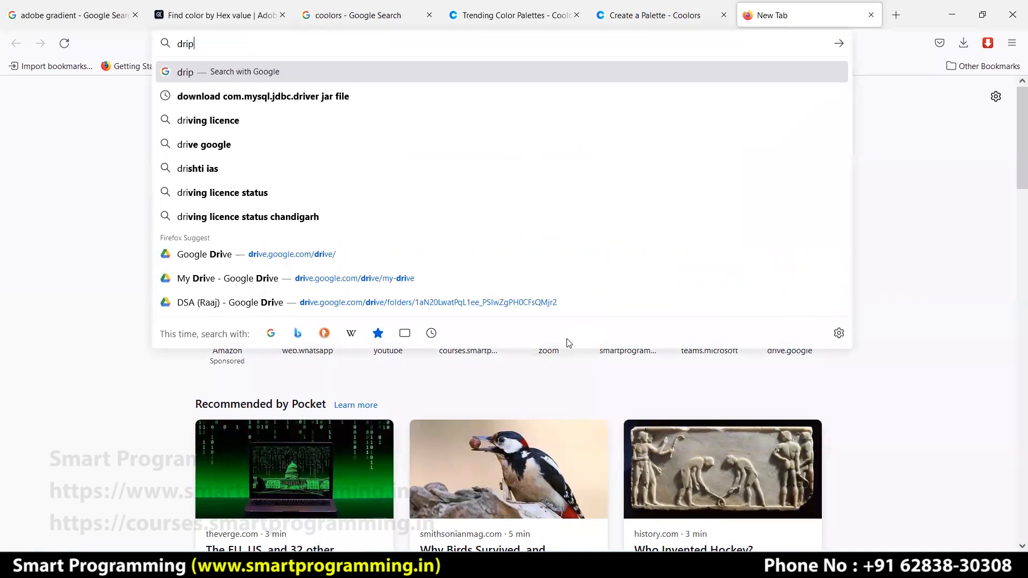
pyautogui.write('ple')
pyautogui.press('Return')
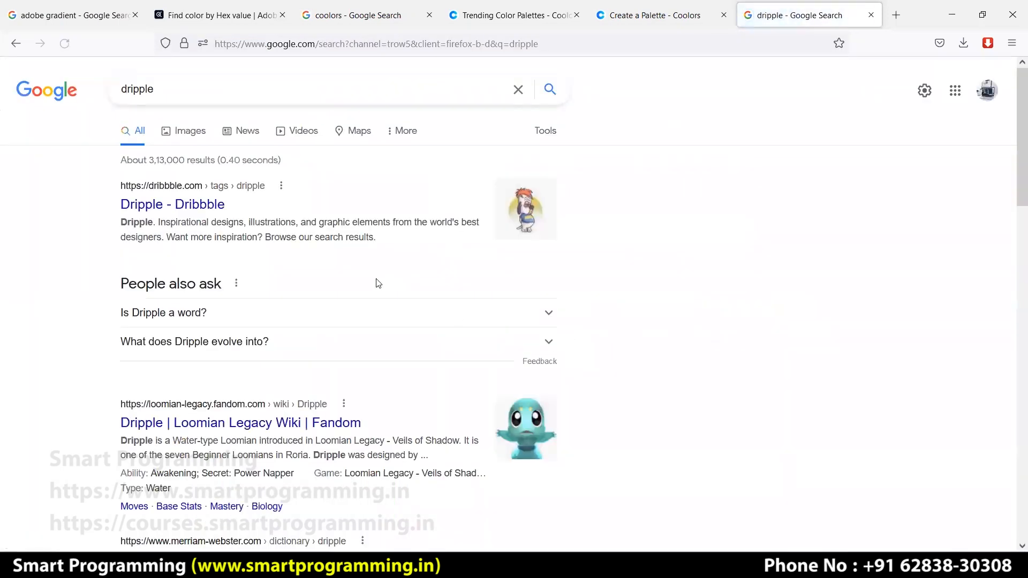
pyautogui.middleClick(214, 205)
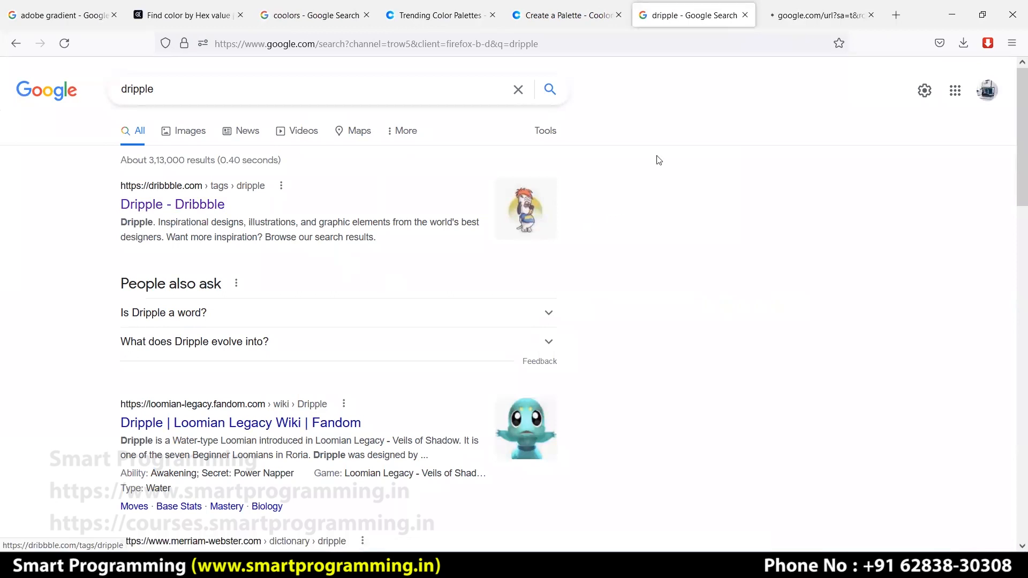
pyautogui.click(792, 27)
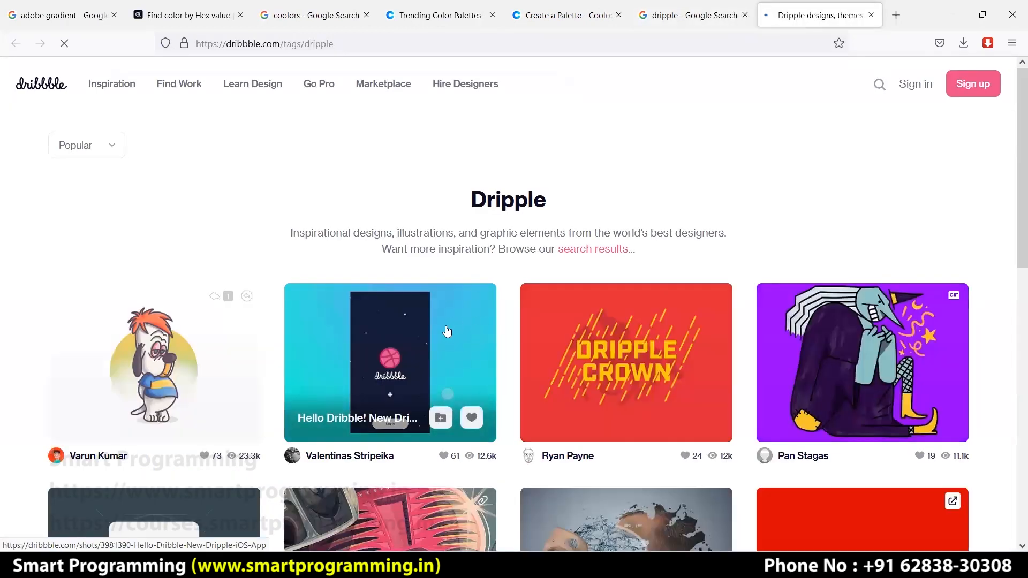
# - Look through the designs tagged Dripple, and browse the popular designs on Dribbble's home page
pyautogui.scroll(-8, 447, 331)
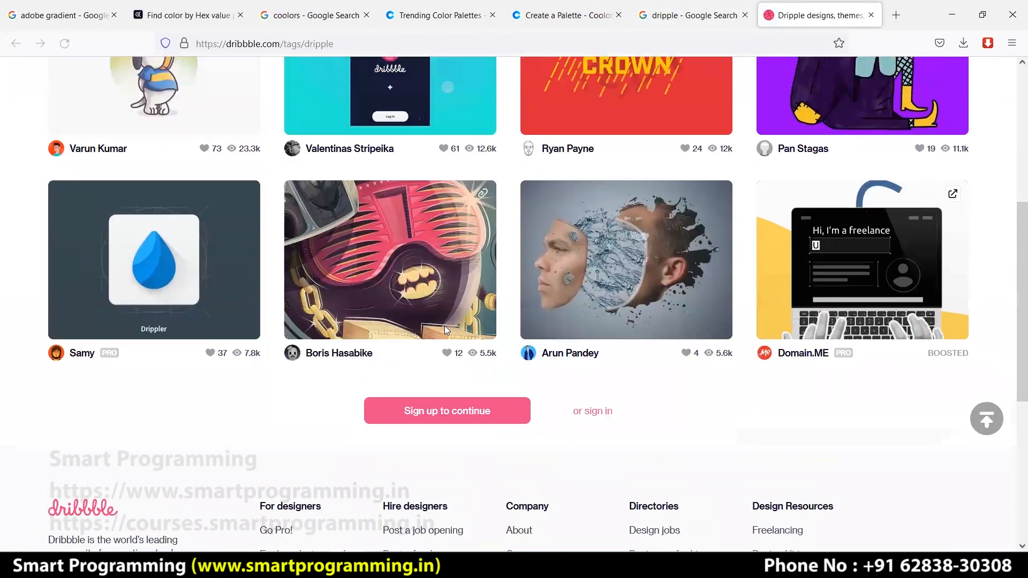
pyautogui.scroll(5, 447, 330)
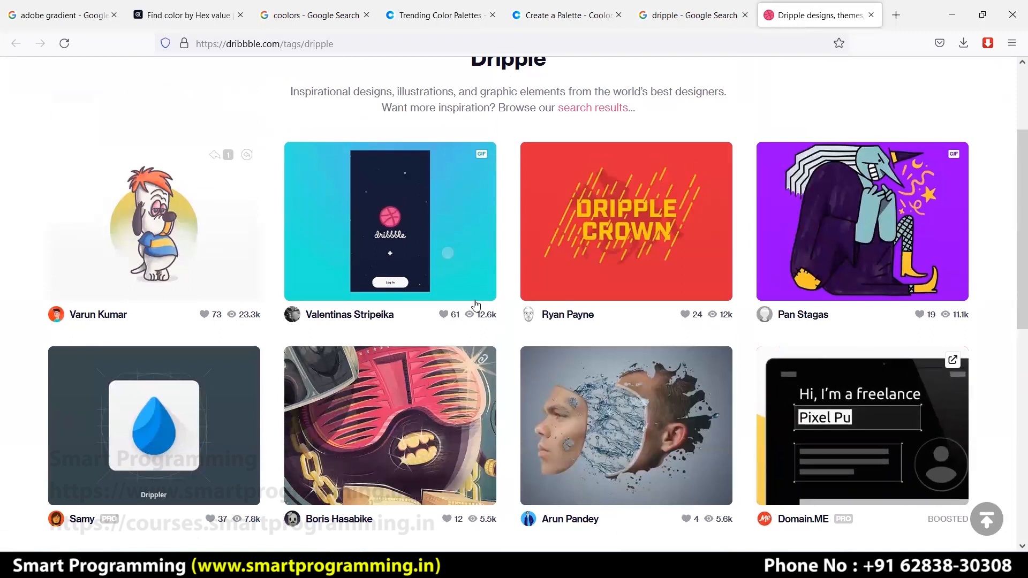
pyautogui.scroll(2, 473, 307)
pyautogui.scroll(1, 473, 306)
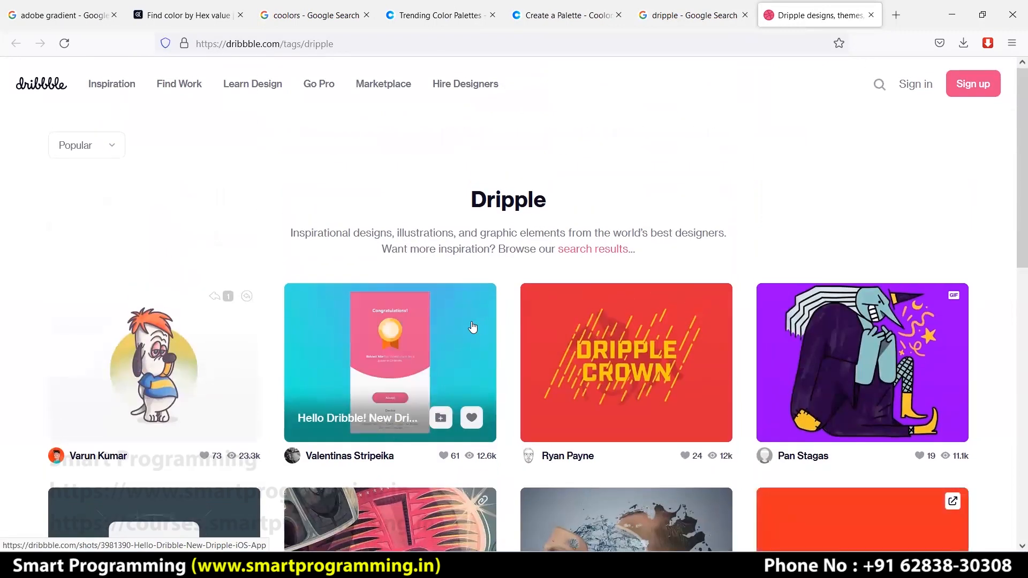
pyautogui.click(59, 88)
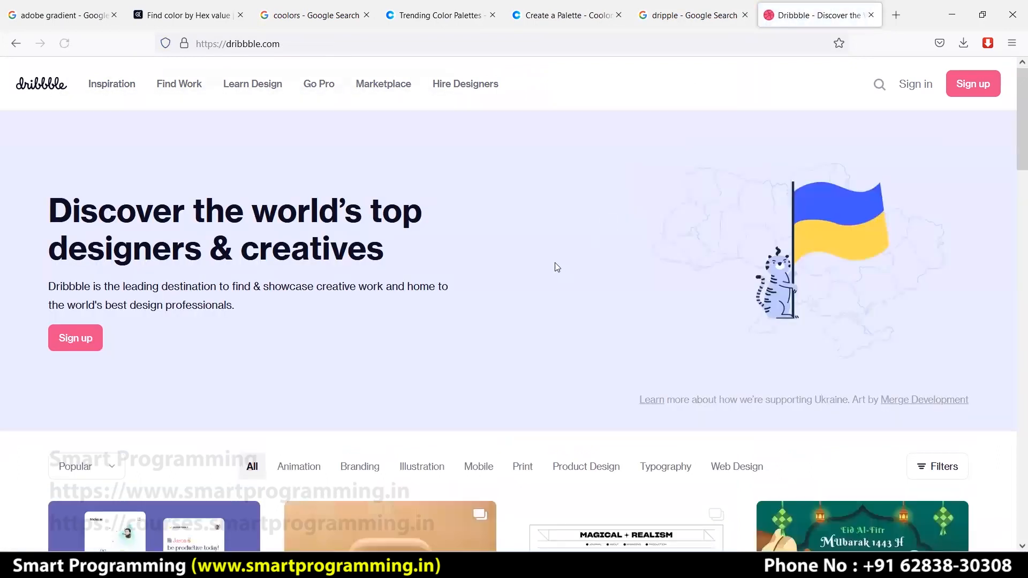
pyautogui.scroll(-3, 553, 269)
pyautogui.scroll(-4, 529, 284)
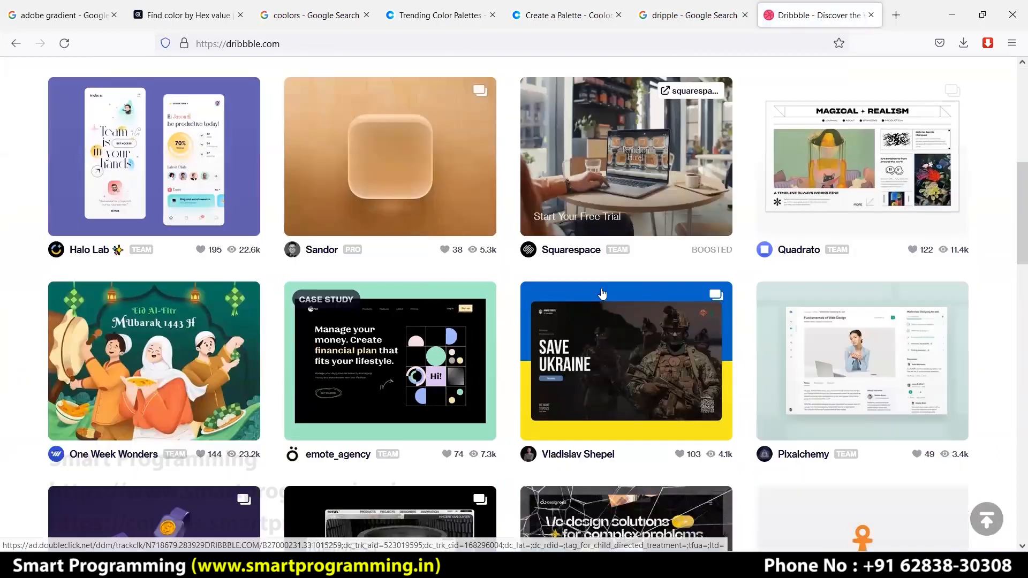
pyautogui.scroll(3, 576, 291)
pyautogui.scroll(-10, 576, 292)
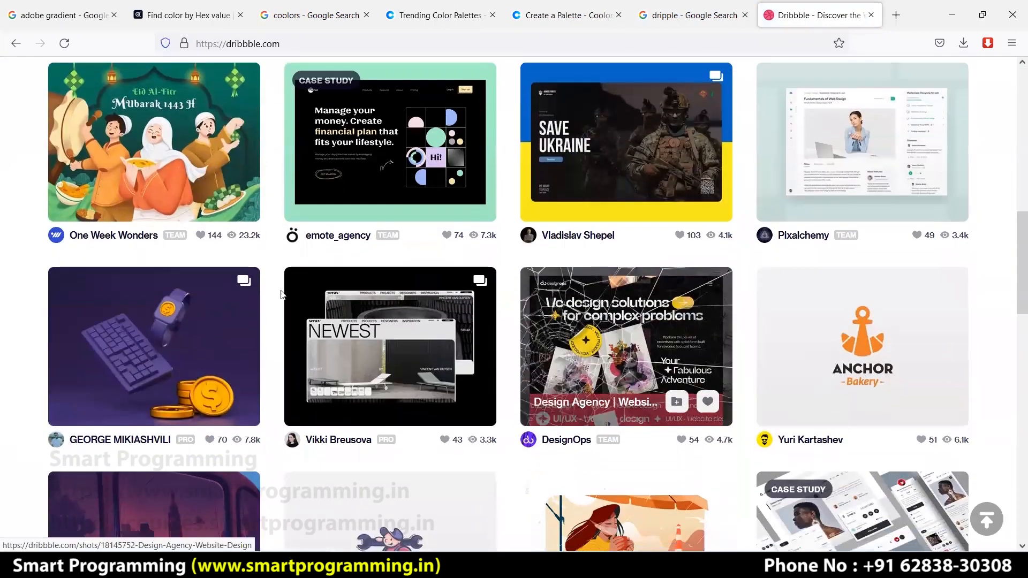
pyautogui.scroll(12, 926, 134)
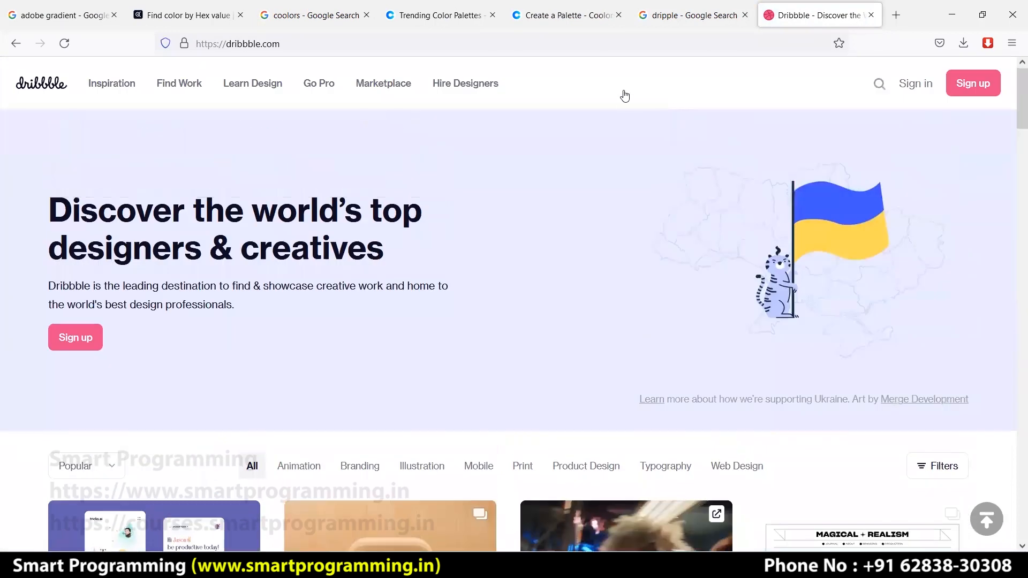
# - Search Dribbble's shots for "login applications"
pyautogui.click(879, 84)
pyautogui.scroll(-4, 409, 214)
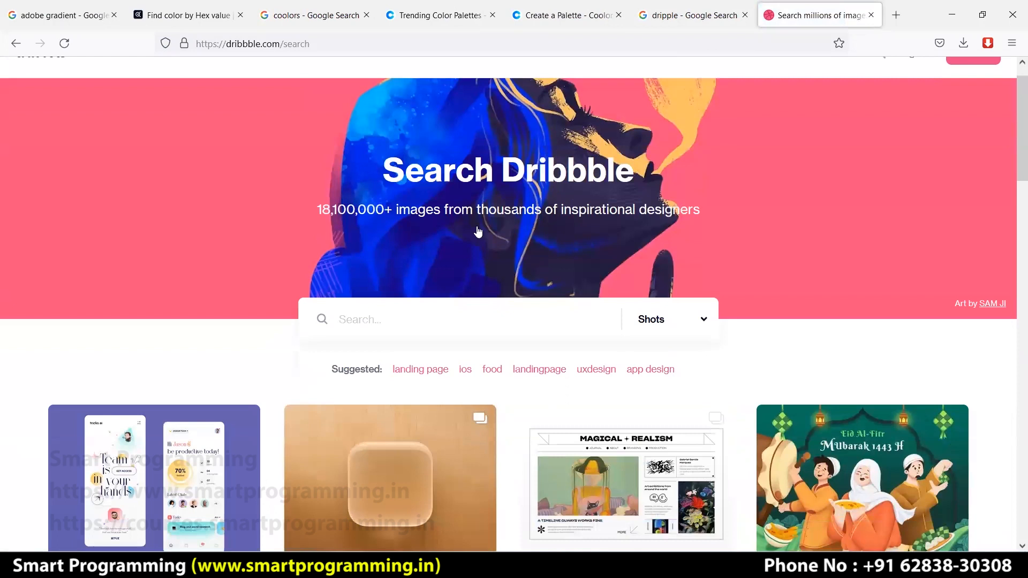
pyautogui.click(410, 145)
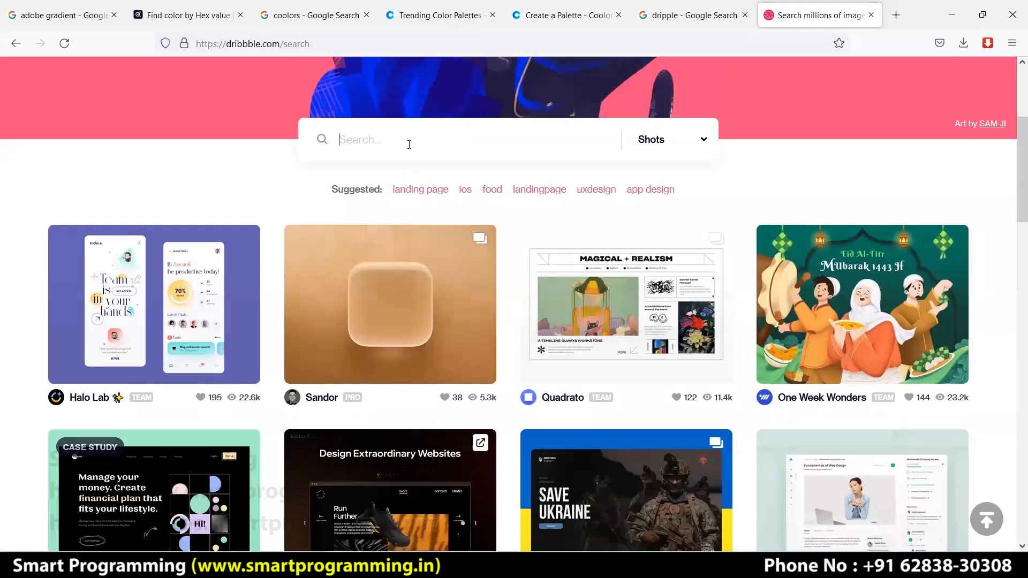
pyautogui.write('login a')
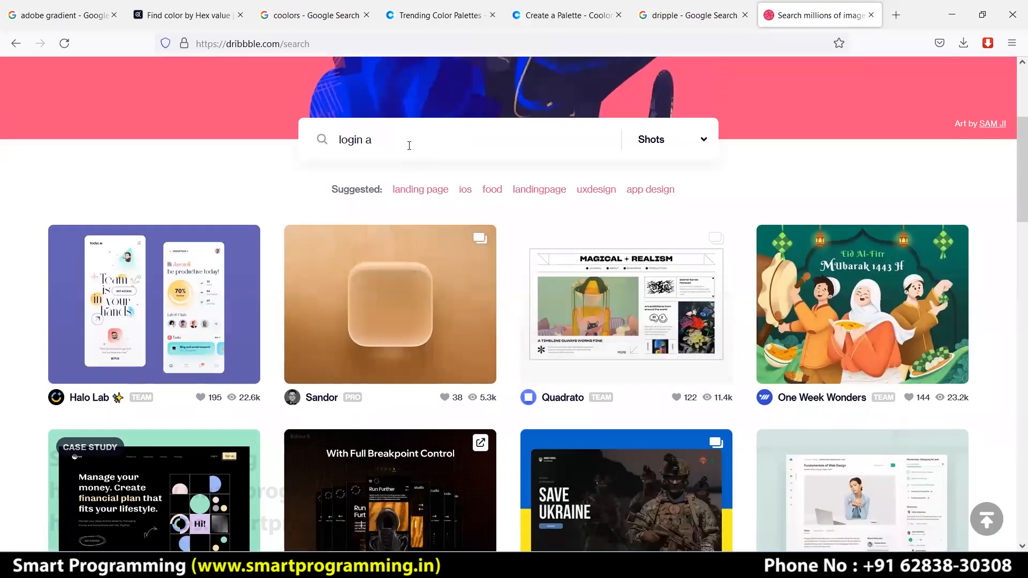
pyautogui.write('pplications')
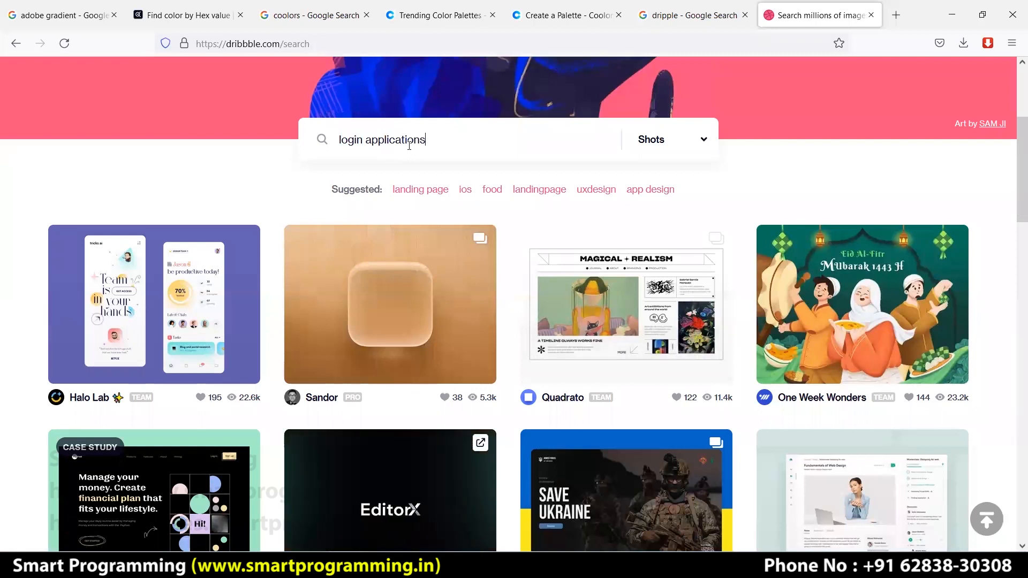
pyautogui.press('Return')
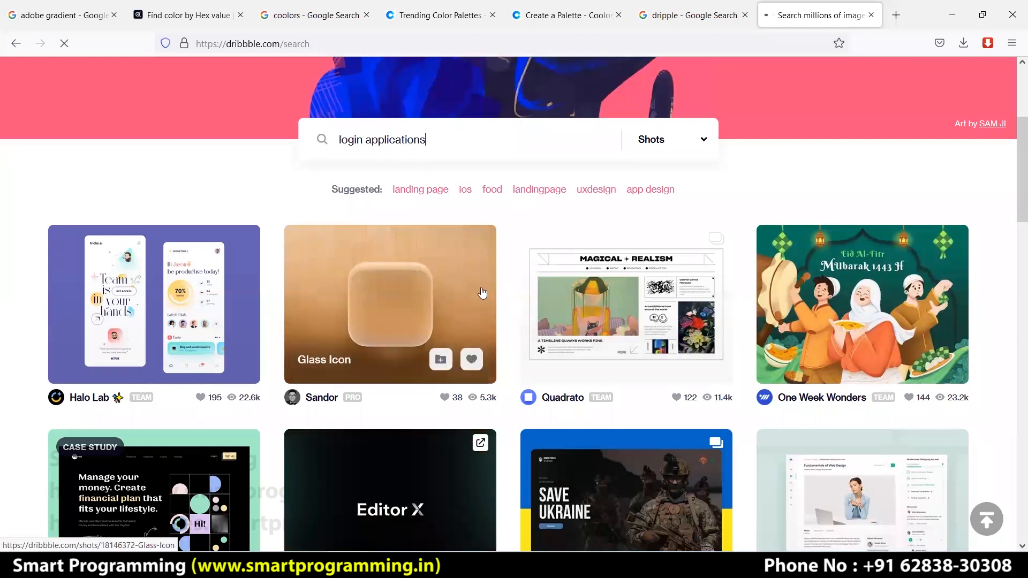
# - Look through the login application designs in the search results for screen layout inspiration
pyautogui.scroll(-2, 473, 303)
pyautogui.scroll(-3, 473, 303)
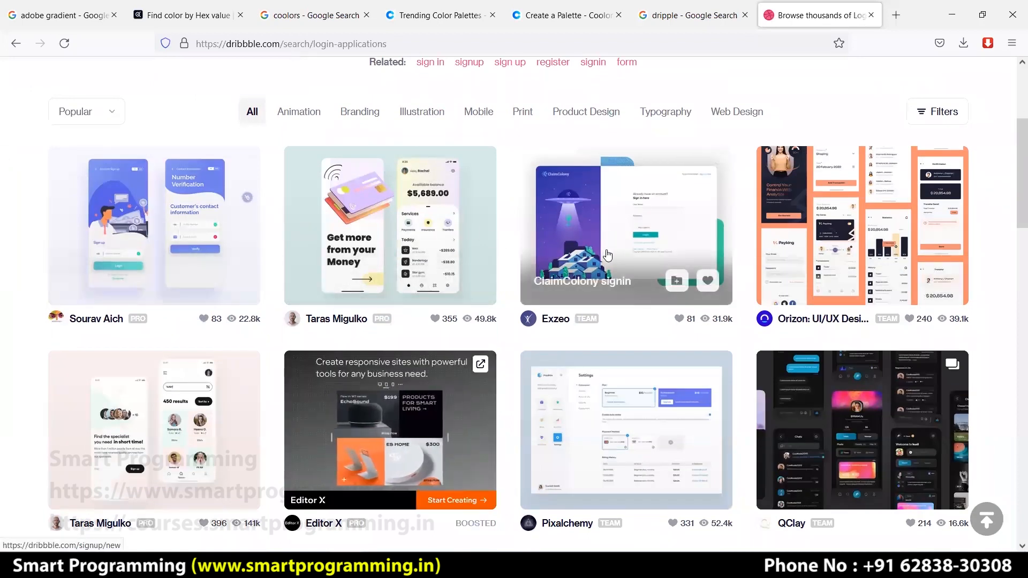
pyautogui.scroll(-5, 778, 229)
pyautogui.scroll(-3, 680, 332)
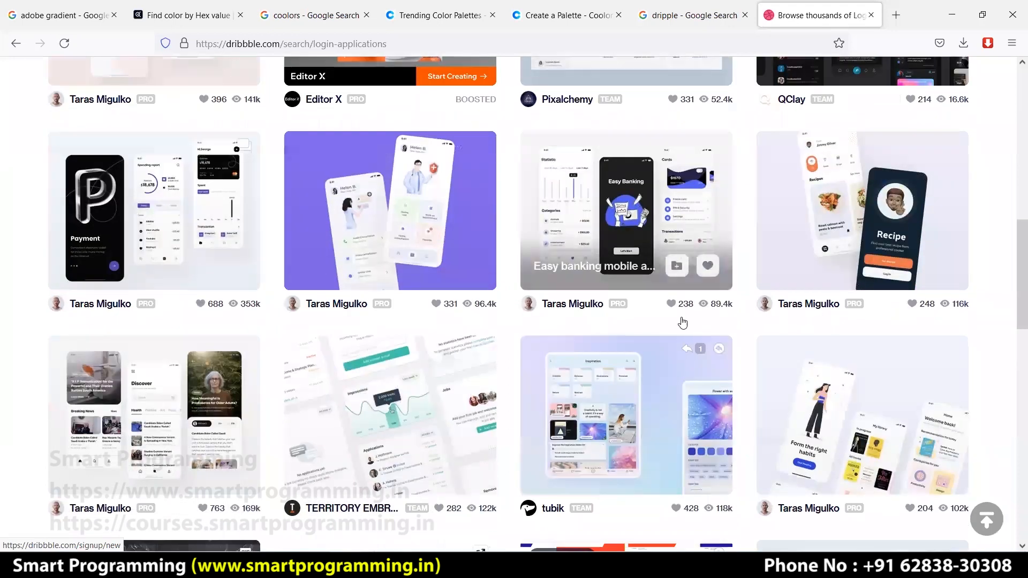
pyautogui.scroll(-6, 636, 324)
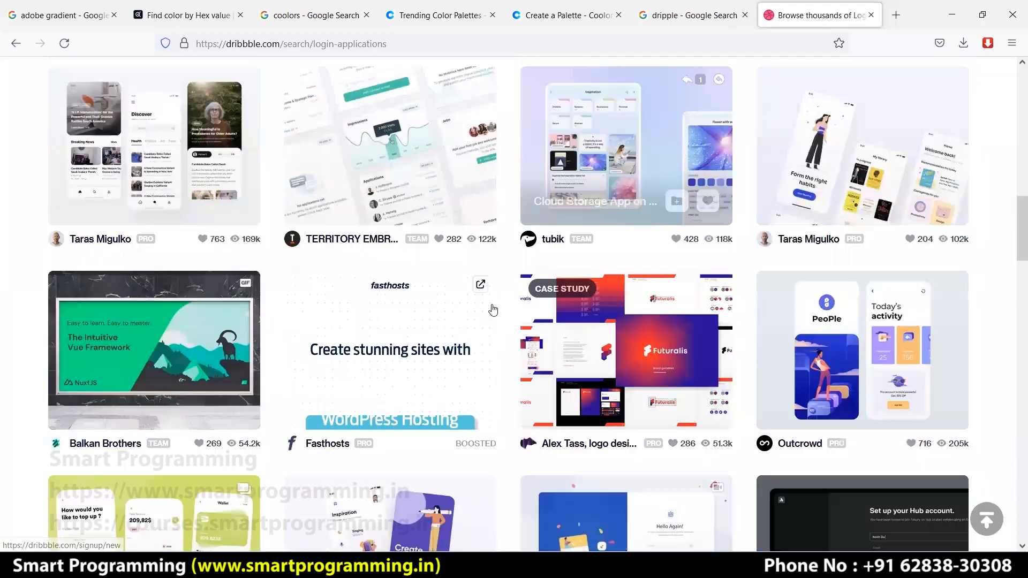
pyautogui.scroll(-13, 494, 309)
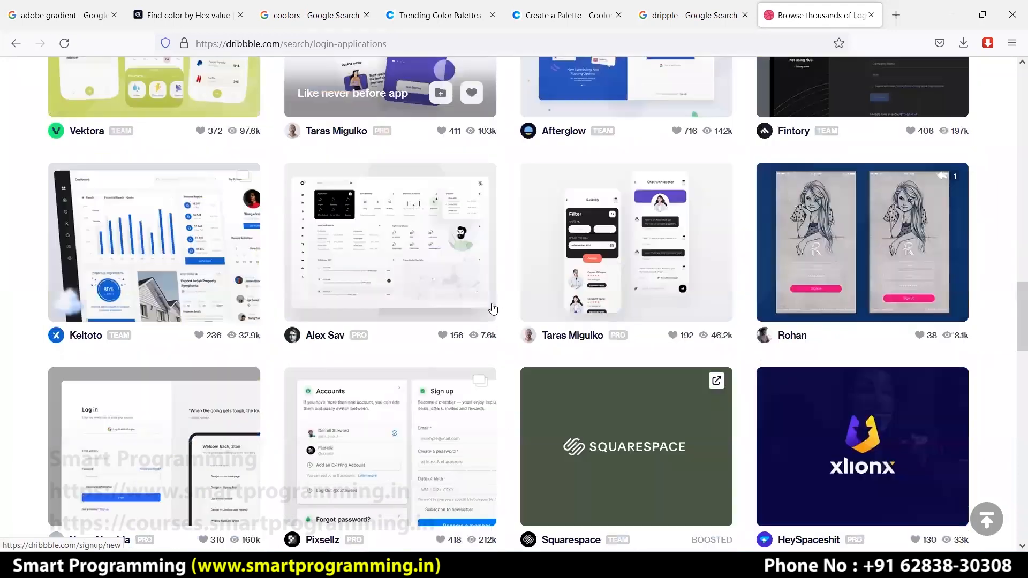
pyautogui.scroll(-5, 489, 295)
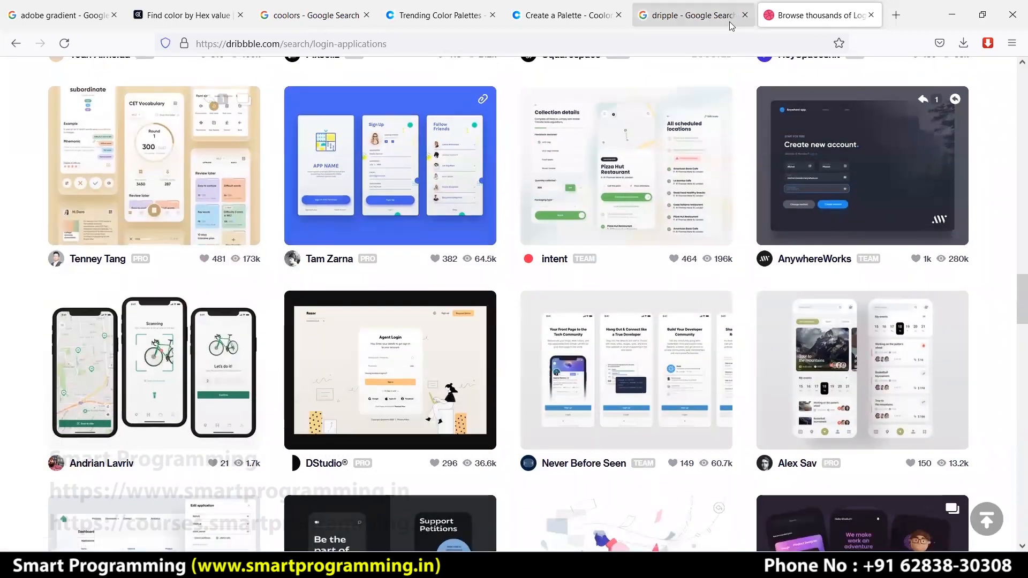
# - Copy the "Dripple - Dribbble" title from the Google results and add it after Unsplash in the Notepad notes' Images entry
pyautogui.click(691, 15)
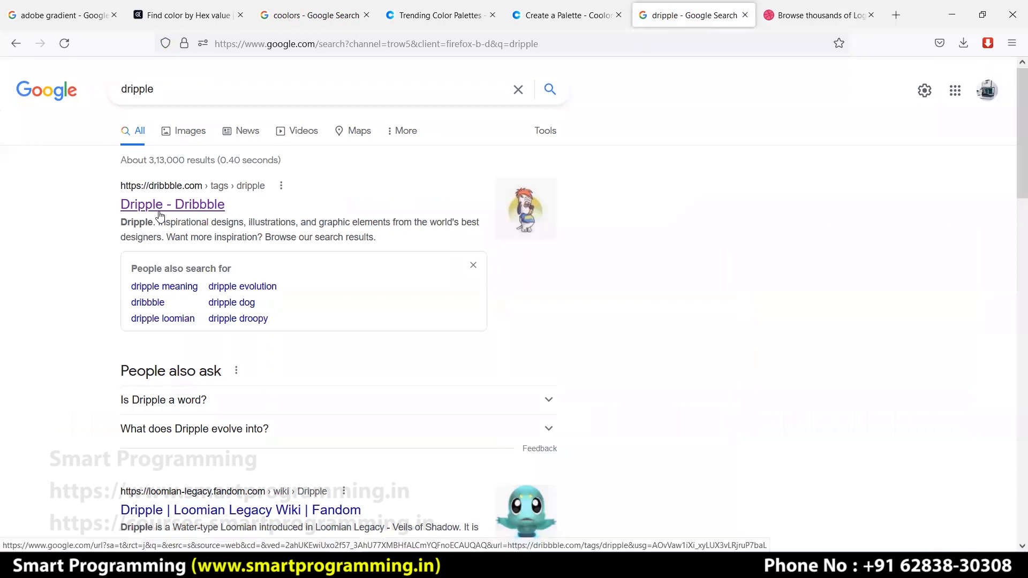
pyautogui.moveTo(239, 210); pyautogui.dragTo(110, 209)
pyautogui.hotkey('ctrl', 'c')
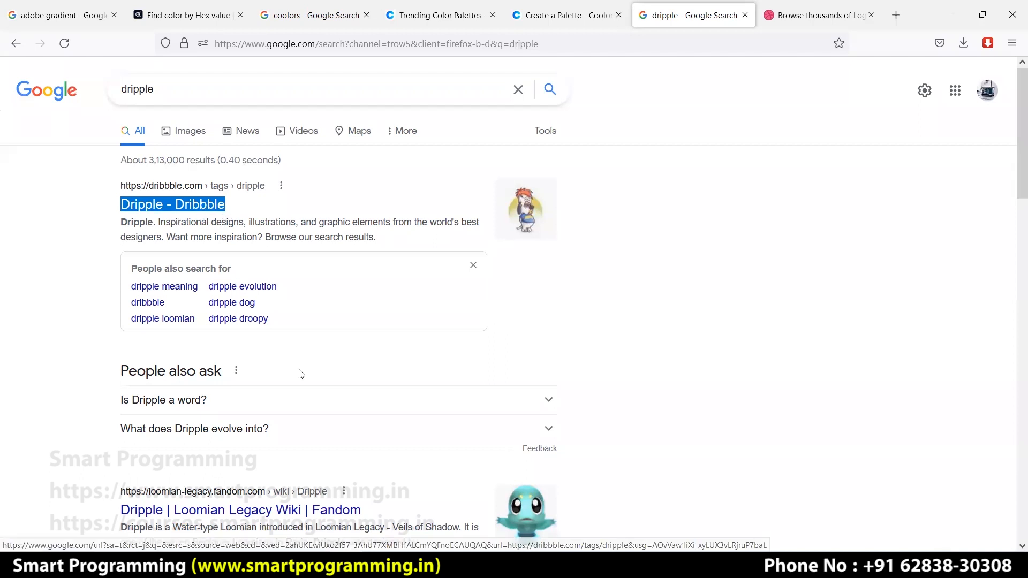
pyautogui.hotkey('alt', 'Tab')
pyautogui.click(346, 489)
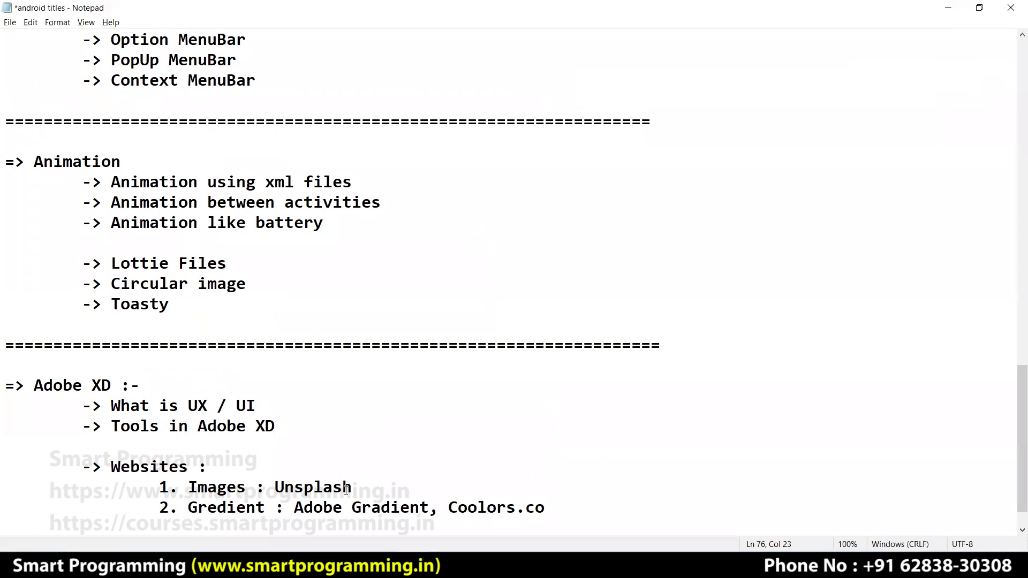
pyautogui.hotkey('ctrl', 'v')
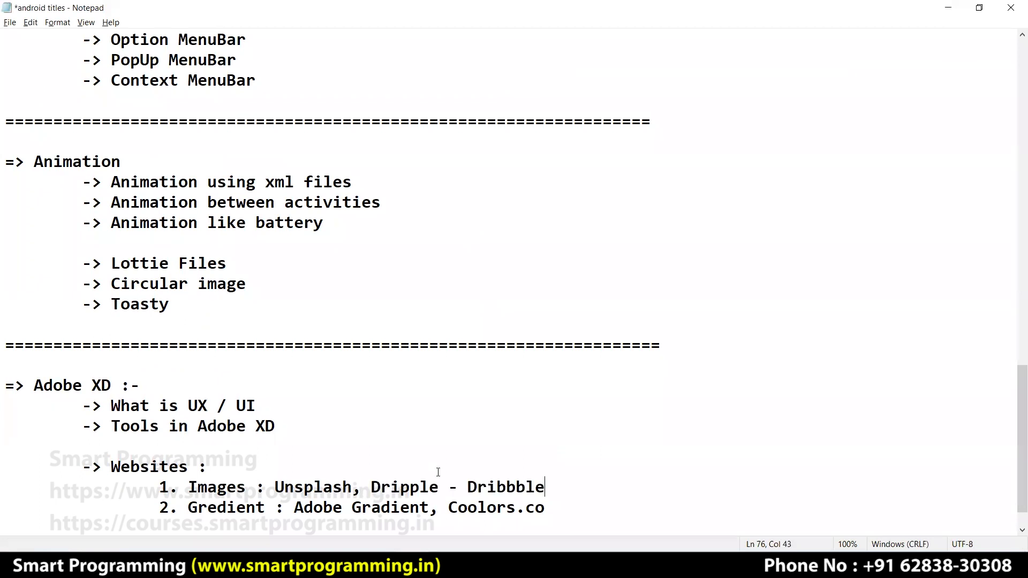
# - Return to the login application designs on Dribbble in Firefox and browse further down the shots
pyautogui.hotkey('alt', 'Tab')
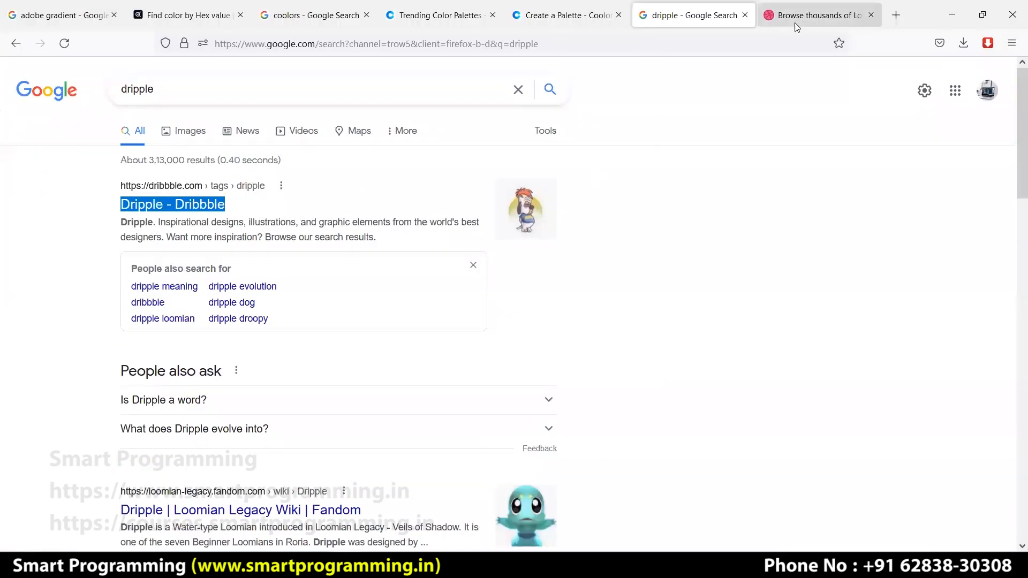
pyautogui.hotkey('ctrl', 'Tab')
pyautogui.scroll(-5, 482, 314)
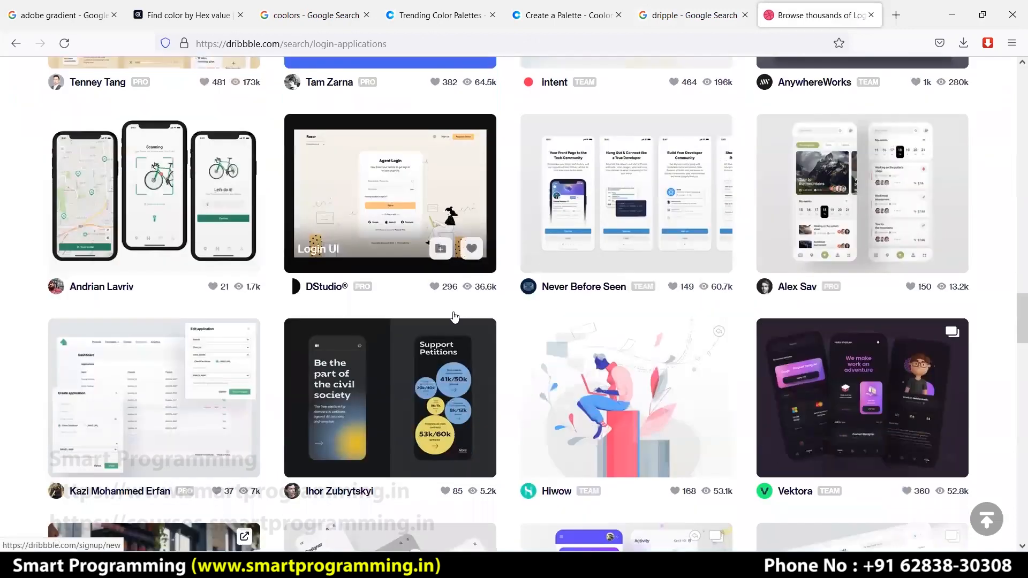
pyautogui.scroll(-5, 487, 313)
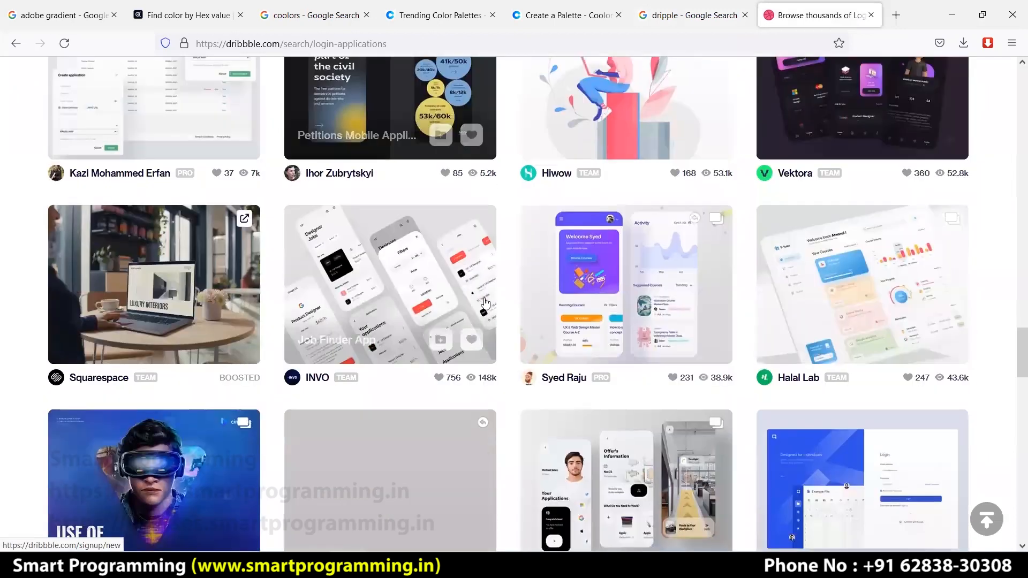
pyautogui.scroll(-2, 509, 322)
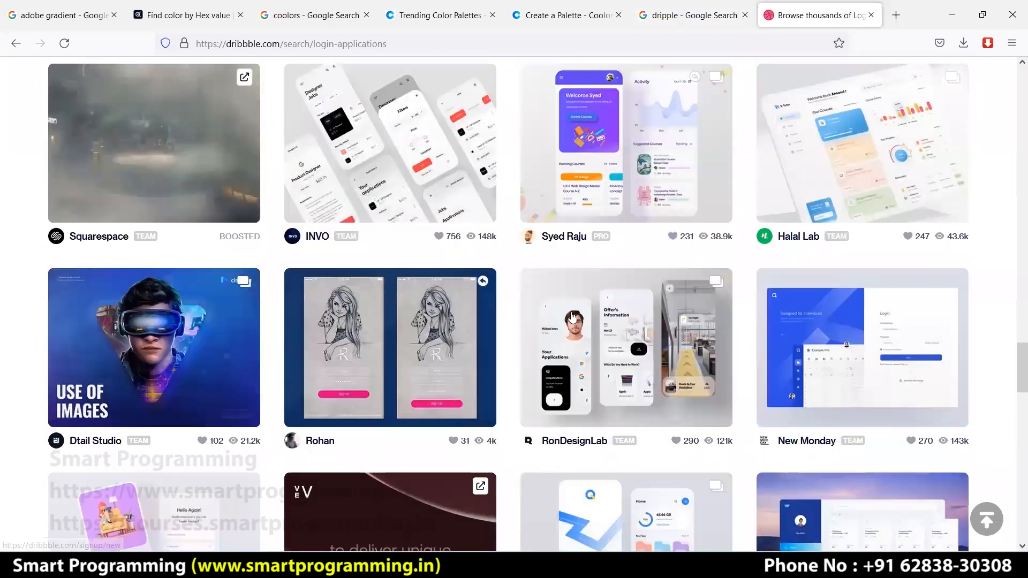
pyautogui.scroll(-5, 575, 313)
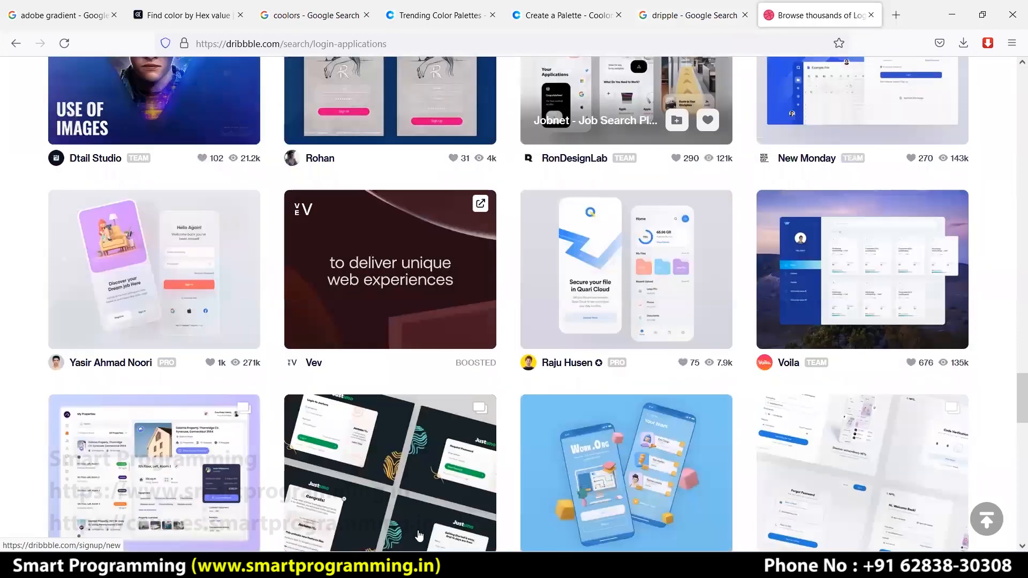
pyautogui.scroll(-5, 424, 533)
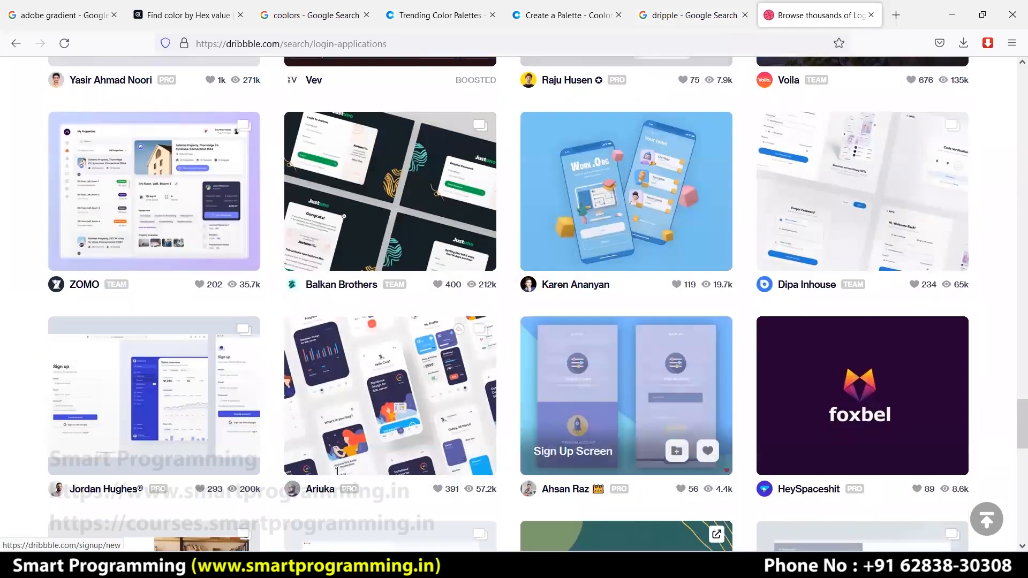
# - Add the line "3. Icons : Google Icons," below the Gredient entry in the Notepad notes' Websites list
pyautogui.hotkey('alt', 'Tab')
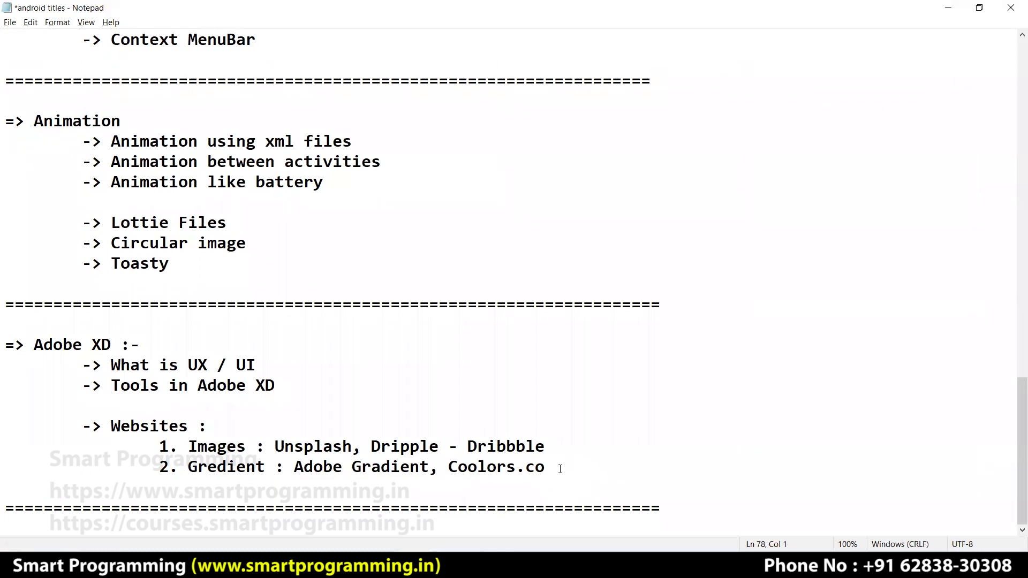
pyautogui.press('Return')
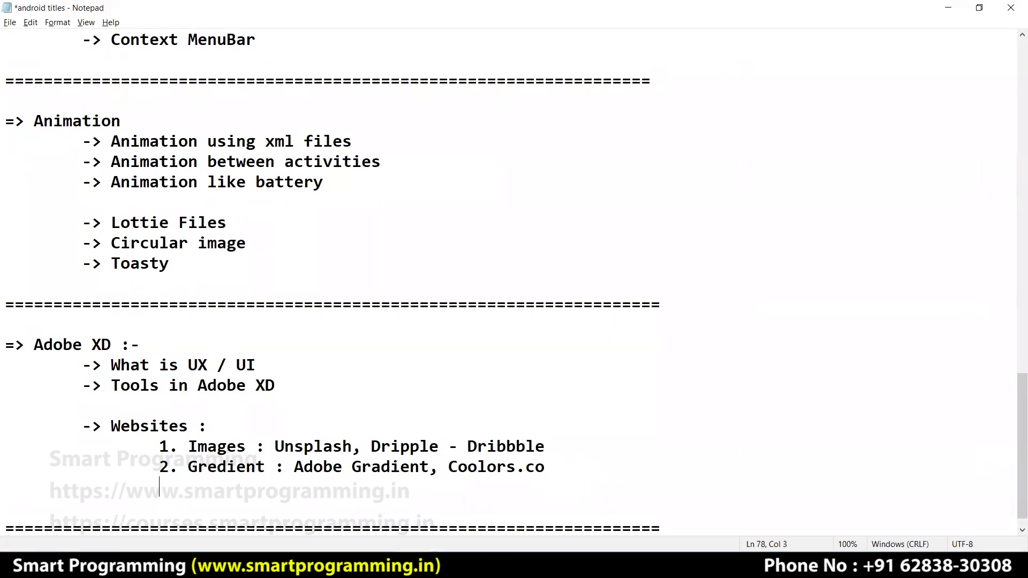
pyautogui.write('3. Icons : Google Icons,')
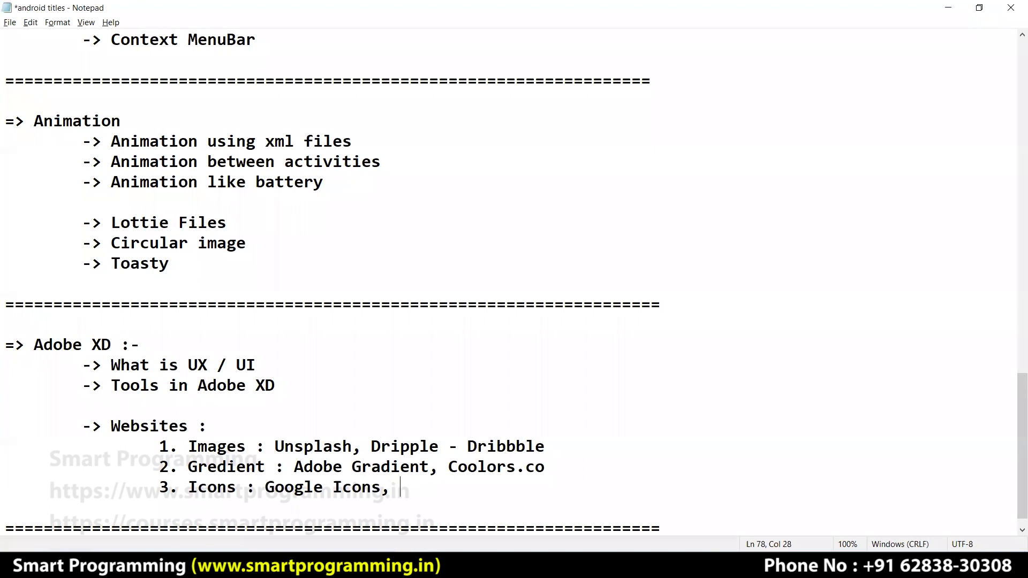
# - Search Google for "flaticon" in a new Firefox tab and open the Flaticon website from the results
pyautogui.hotkey('alt', 'Tab')
pyautogui.hotkey('ctrl', 't')
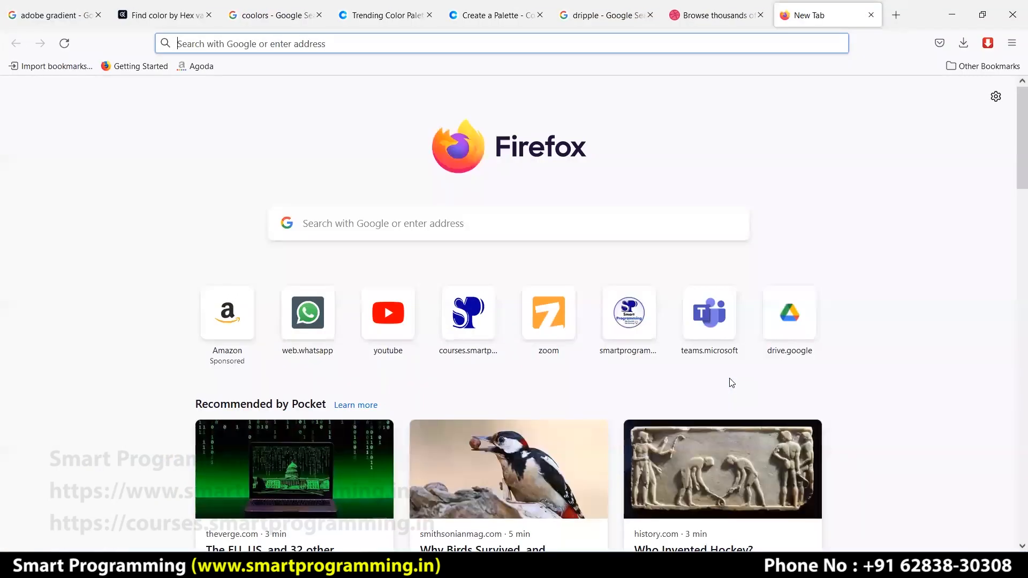
pyautogui.write('flaticon')
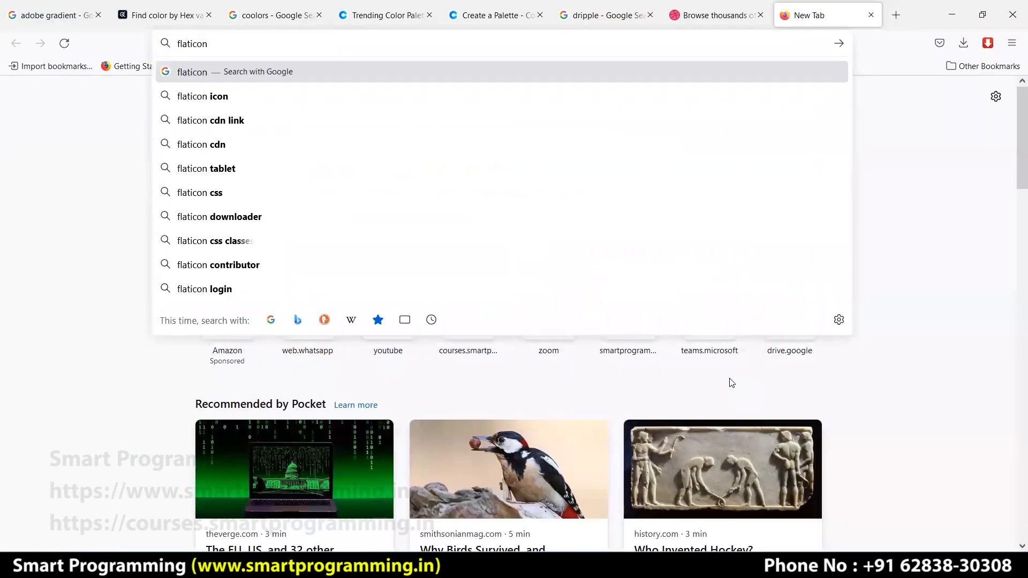
pyautogui.press('Return')
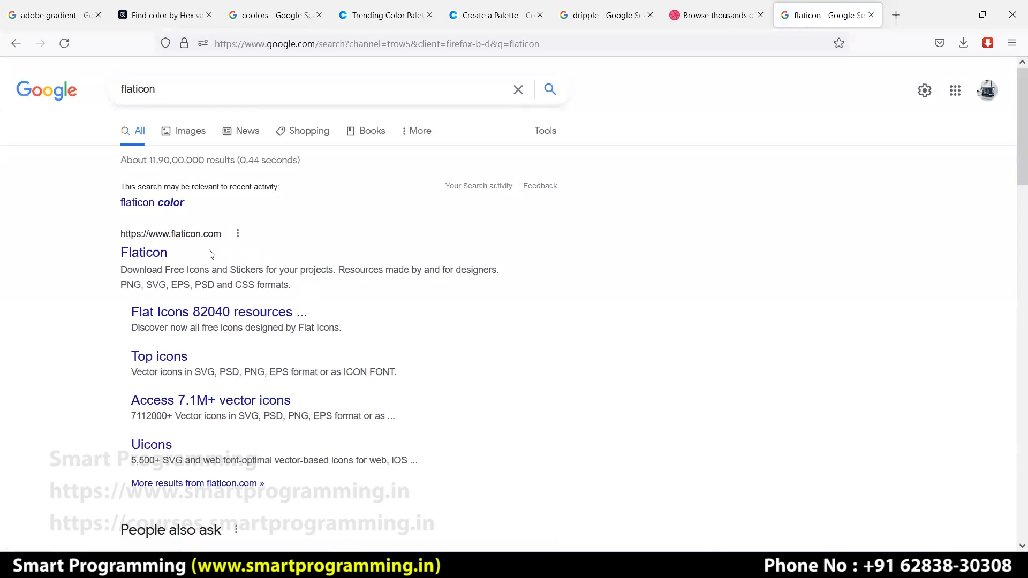
pyautogui.middleClick(168, 257)
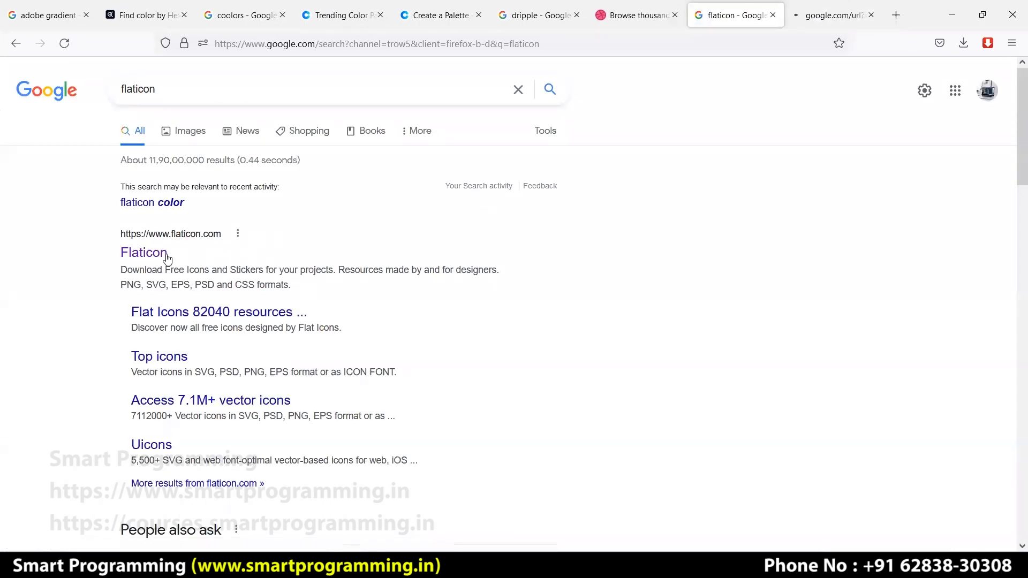
pyautogui.click(816, 23)
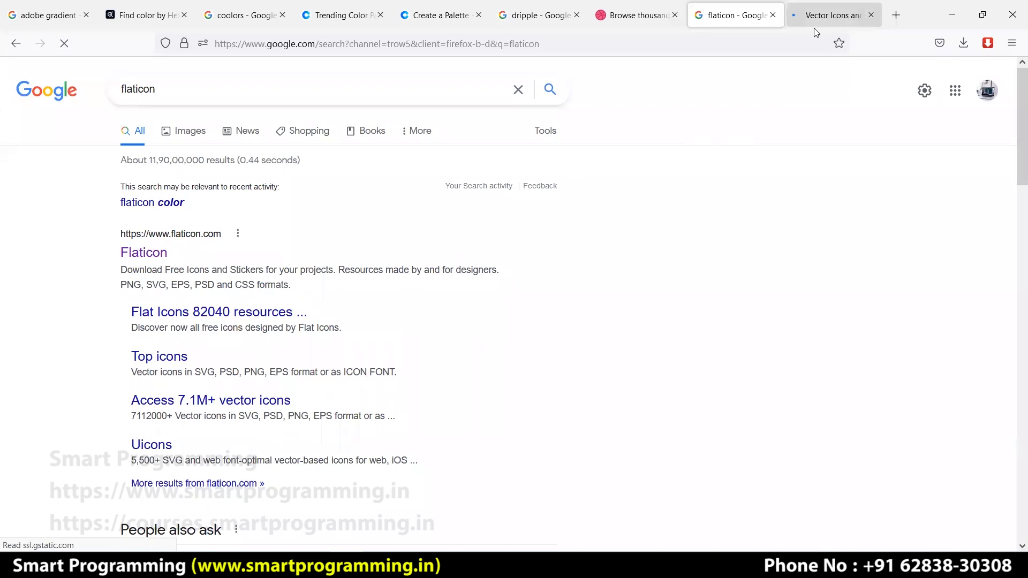
# - Look through Flaticon's home page, including its icon categories, top icons, top stickers, icon fonts and collections sections
pyautogui.scroll(-10, 563, 354)
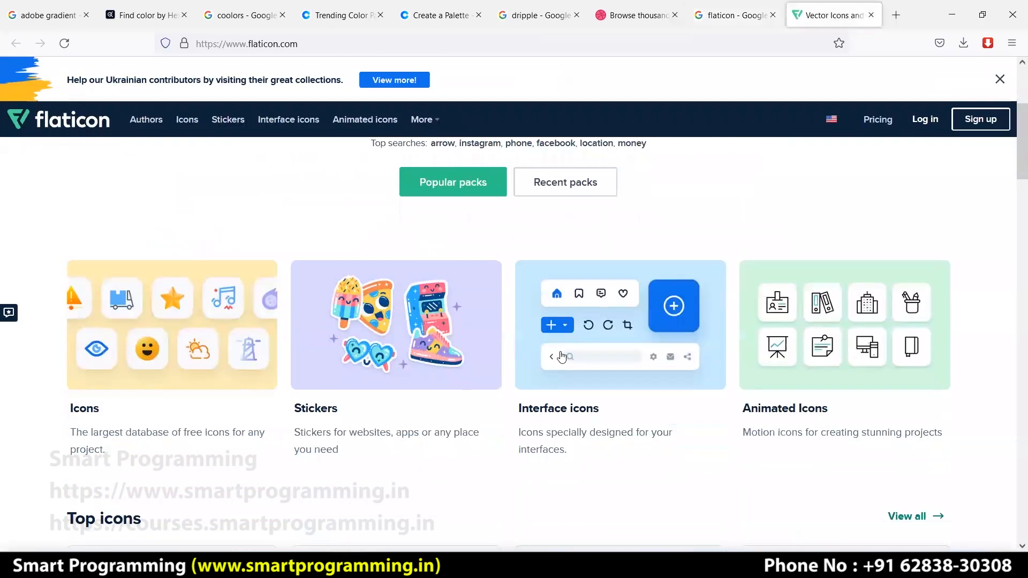
pyautogui.scroll(-10, 562, 360)
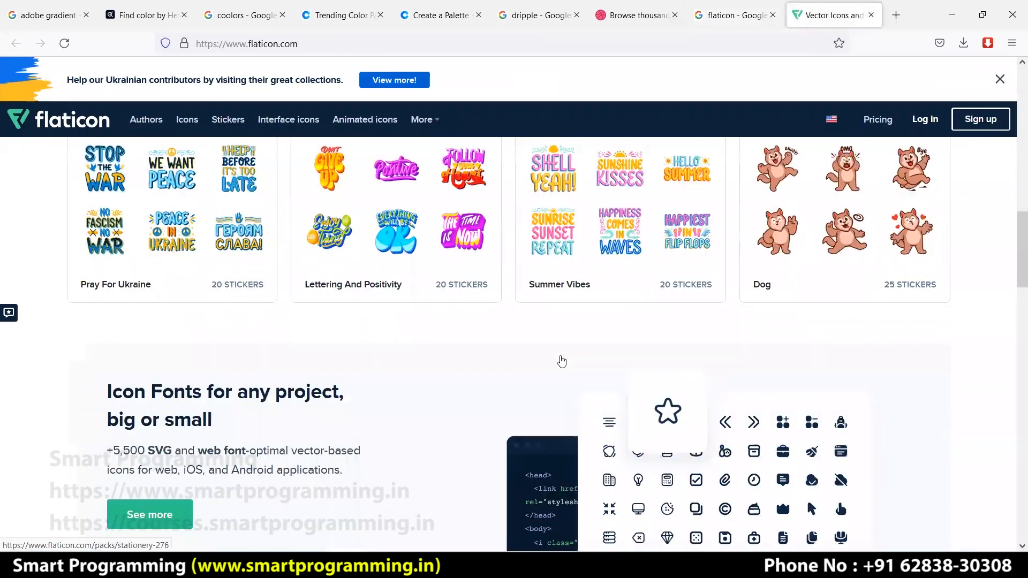
pyautogui.scroll(8, 594, 355)
pyautogui.scroll(-12, 792, 396)
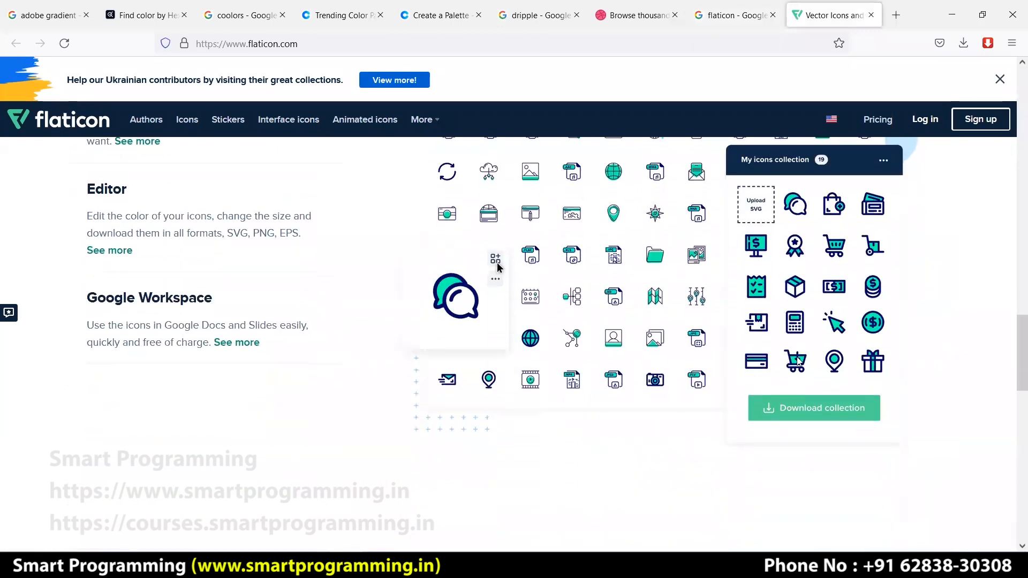
pyautogui.scroll(2, 788, 353)
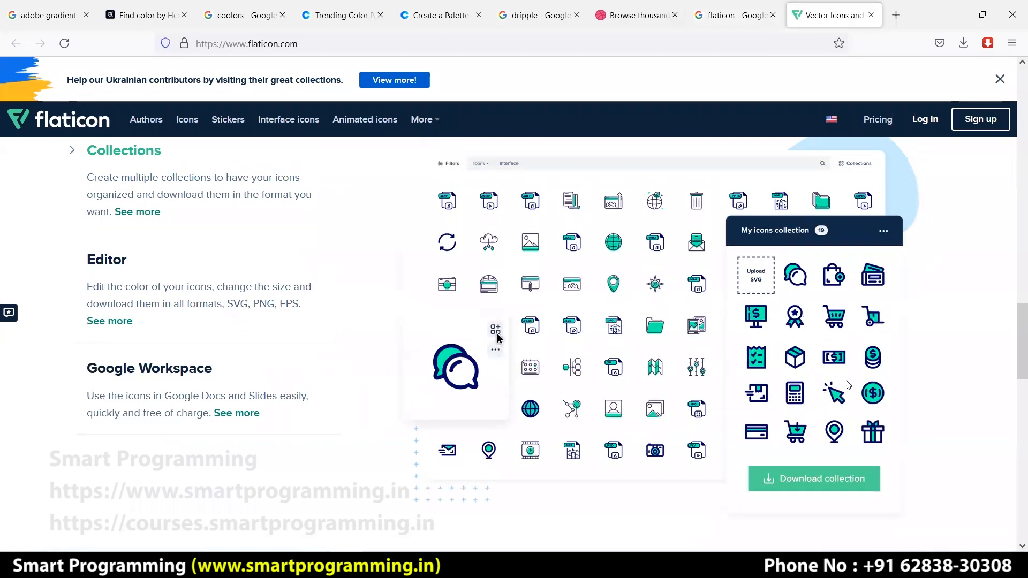
pyautogui.scroll(10, 603, 393)
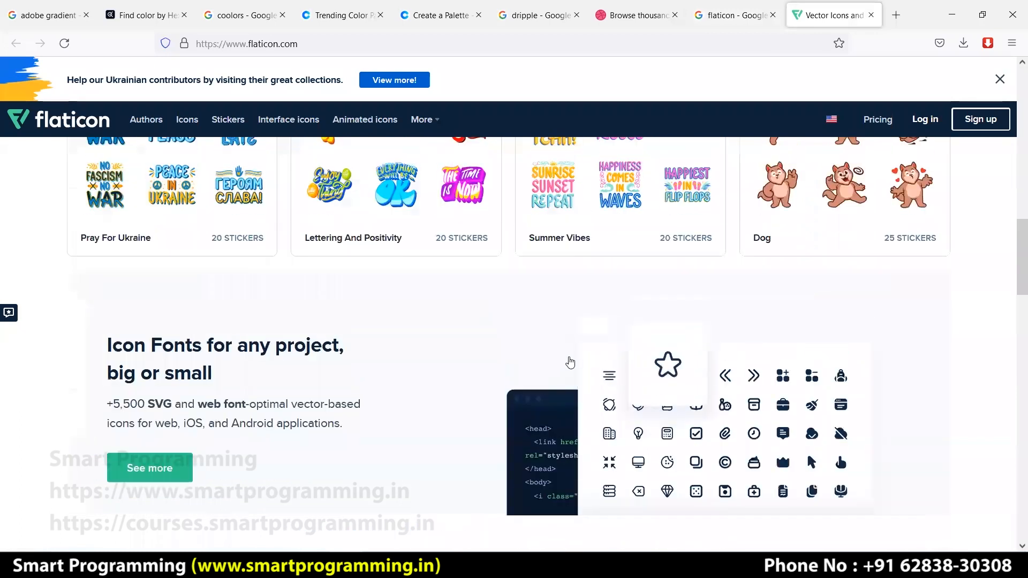
pyautogui.scroll(10, 571, 342)
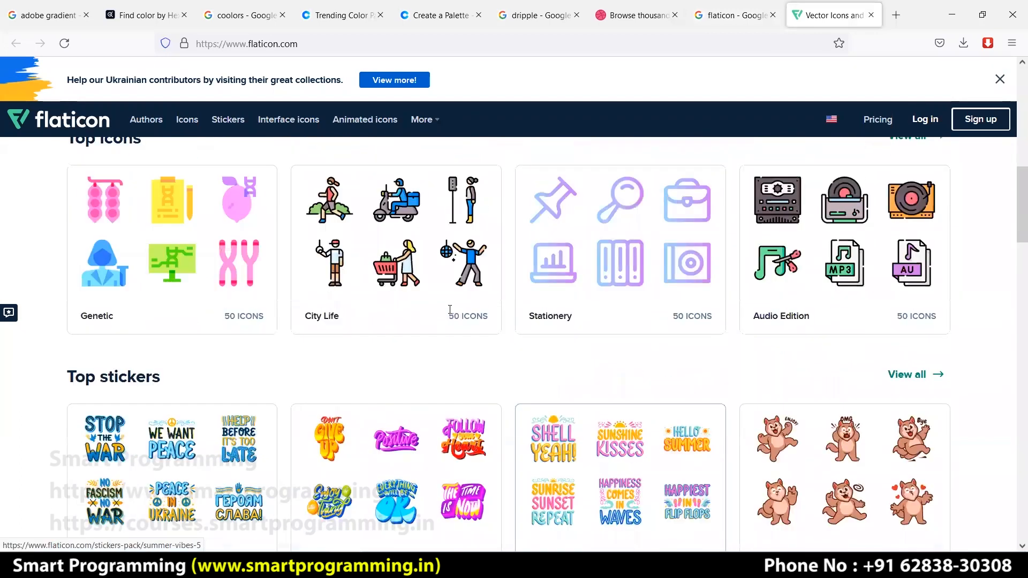
# - Search Flaticon's icons for "user" and look through the resulting icons
pyautogui.scroll(5, 450, 309)
pyautogui.write('us')
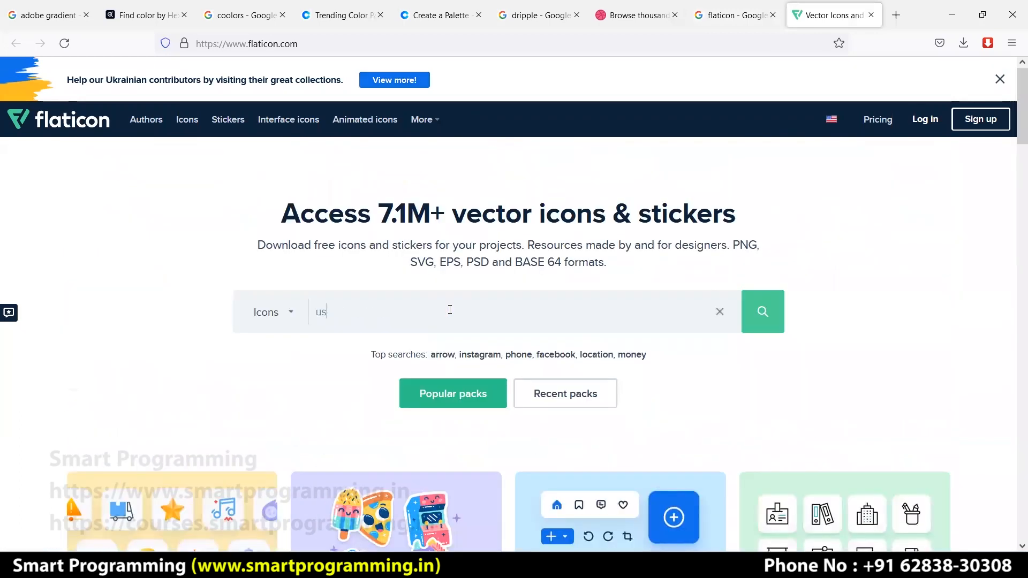
pyautogui.write('er')
pyautogui.press('Return')
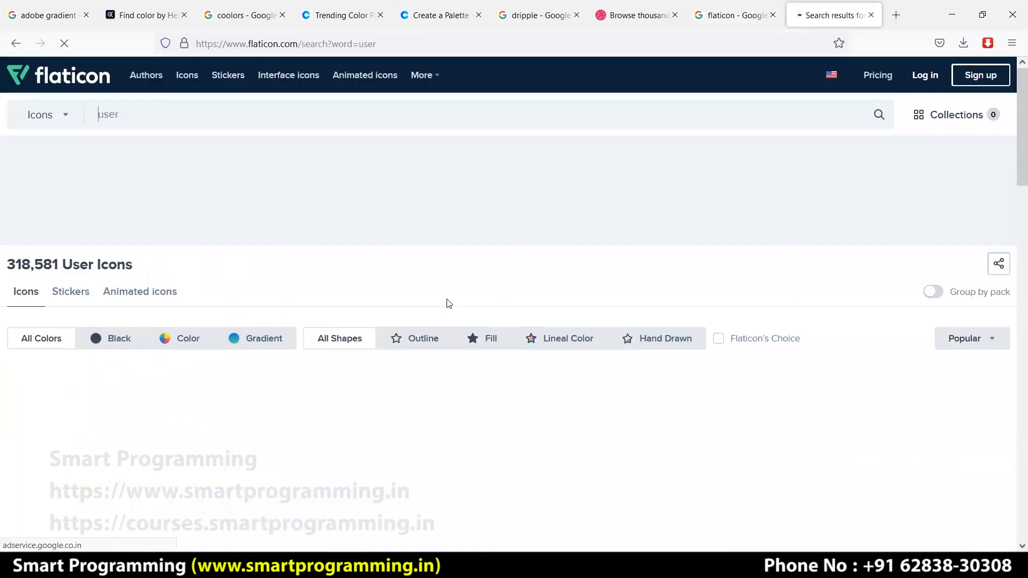
pyautogui.scroll(-4, 472, 300)
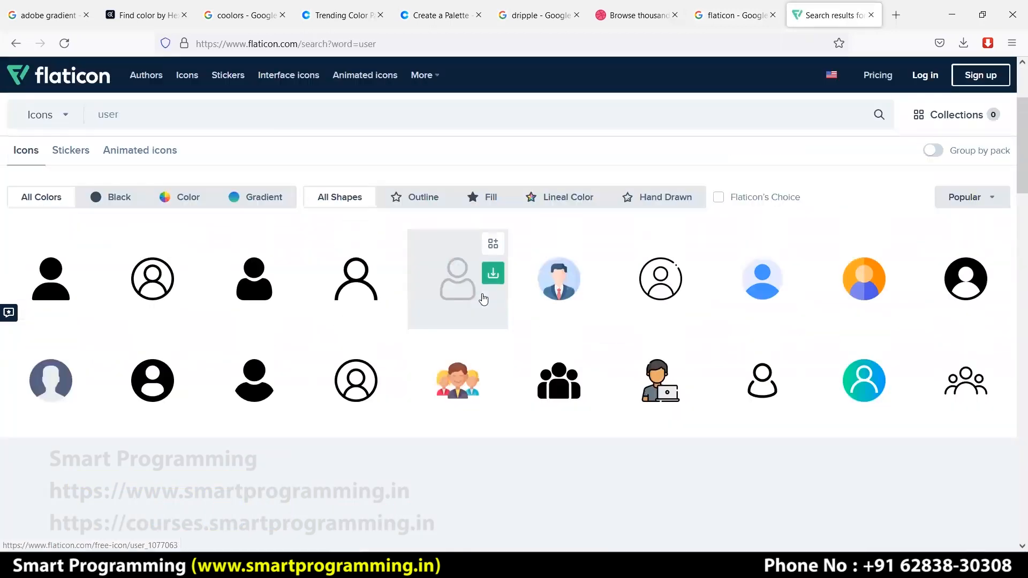
pyautogui.scroll(-2, 482, 296)
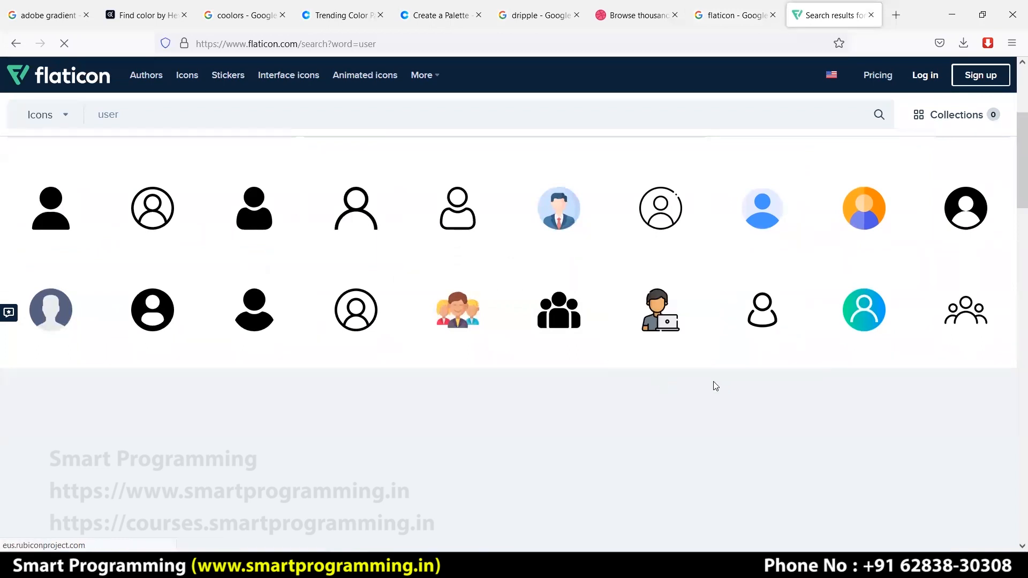
pyautogui.scroll(3, 544, 384)
pyautogui.scroll(-2, 543, 380)
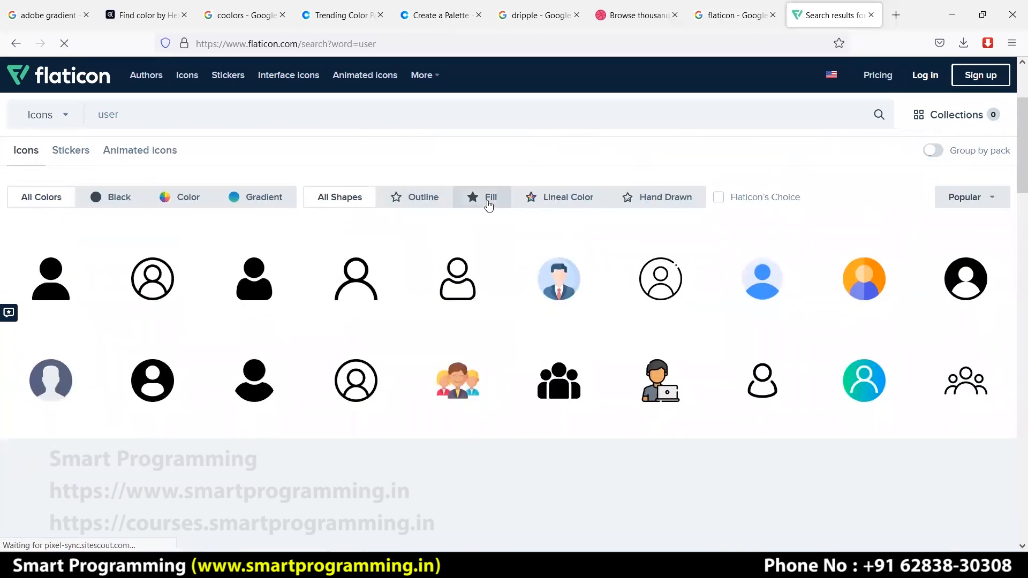
# - Try the Fill shape filter on the user icons, look over the matches, and switch back to All Shapes
pyautogui.click(485, 199)
pyautogui.scroll(-4, 549, 324)
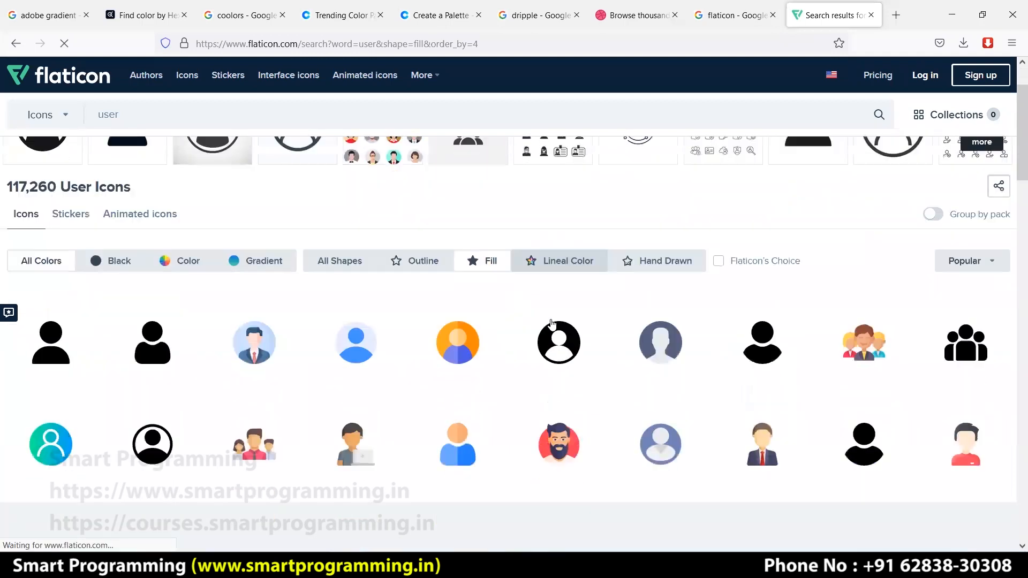
pyautogui.scroll(3, 418, 290)
pyautogui.click(346, 270)
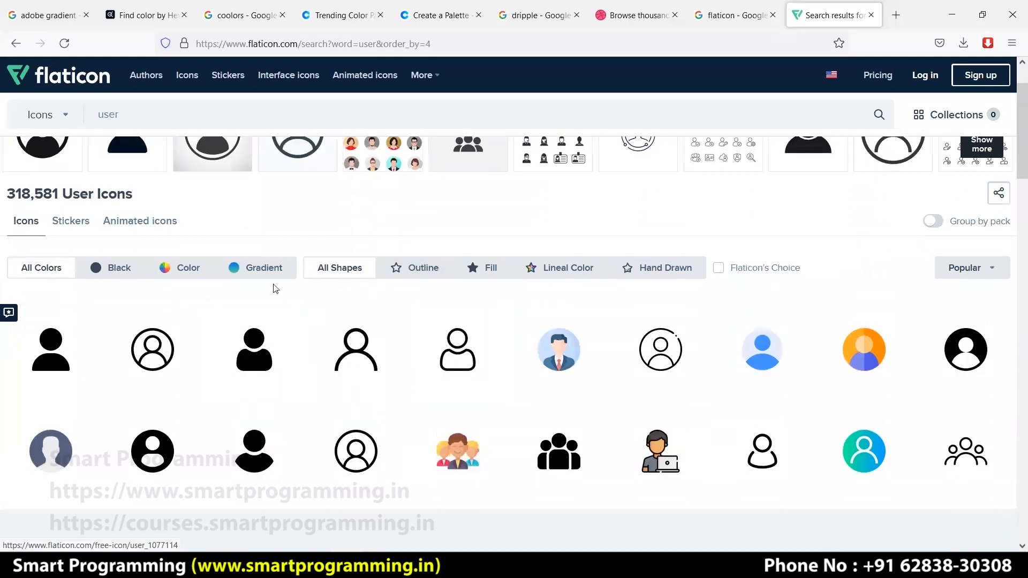
# - Filter the user icons by Gradient, switch the filter to Color, and look through the coloured icons
pyautogui.click(261, 272)
pyautogui.click(187, 340)
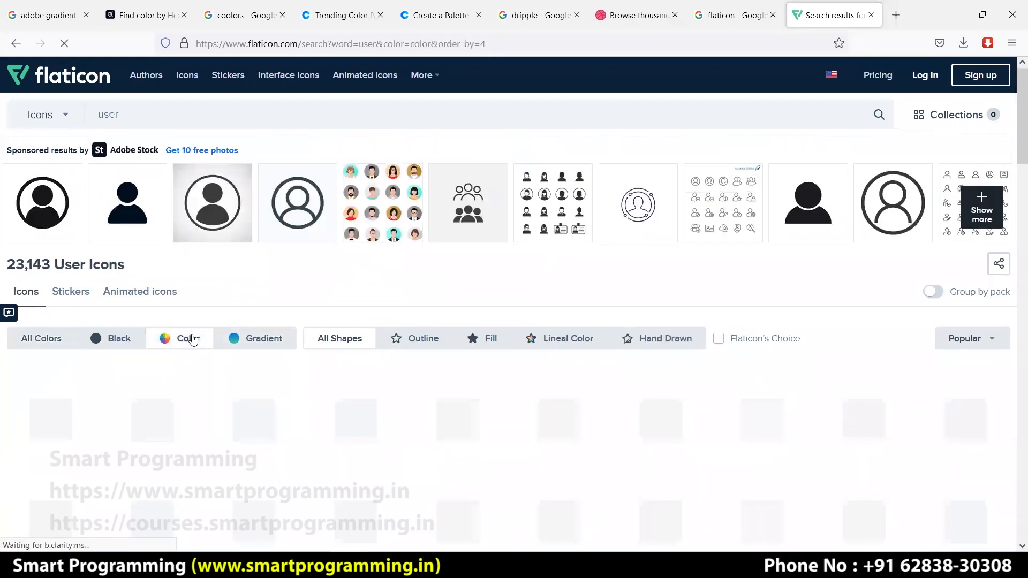
pyautogui.scroll(-3, 471, 313)
pyautogui.scroll(-3, 286, 316)
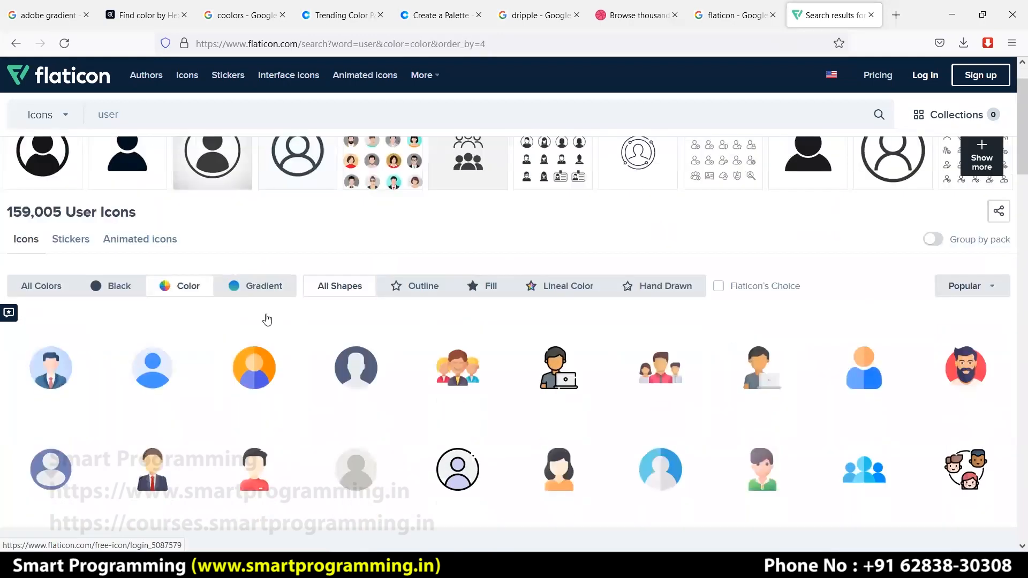
pyautogui.scroll(1, 493, 360)
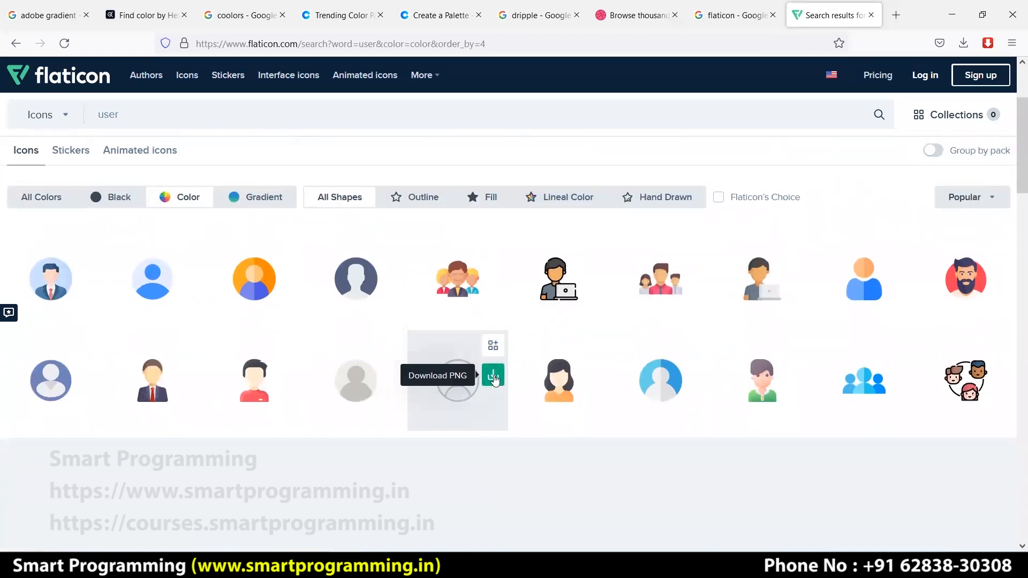
# - View the blue user icon's details and try its SVG download, and inspect the details of the woman icon
pyautogui.click(154, 292)
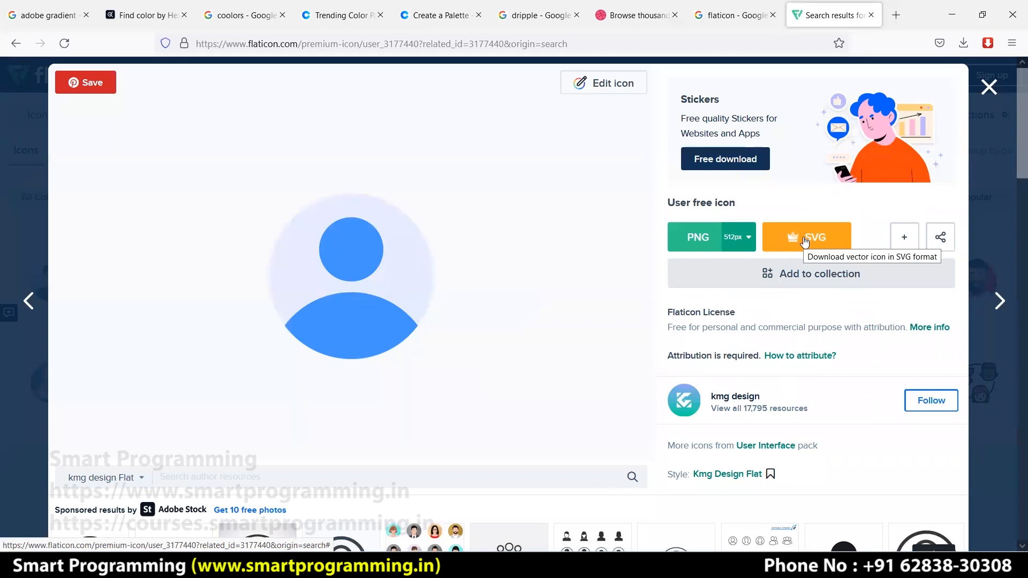
pyautogui.click(805, 241)
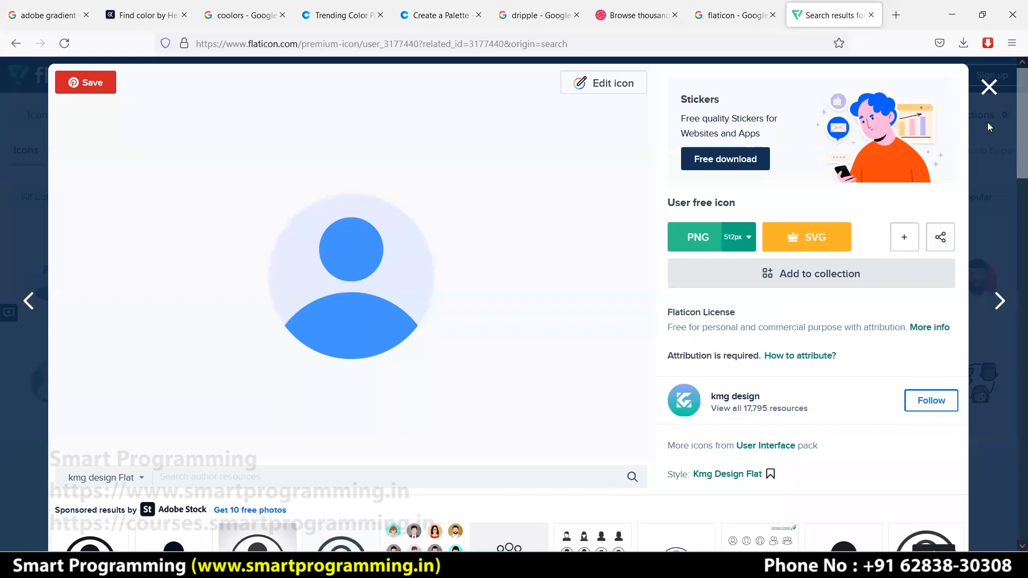
pyautogui.click(989, 89)
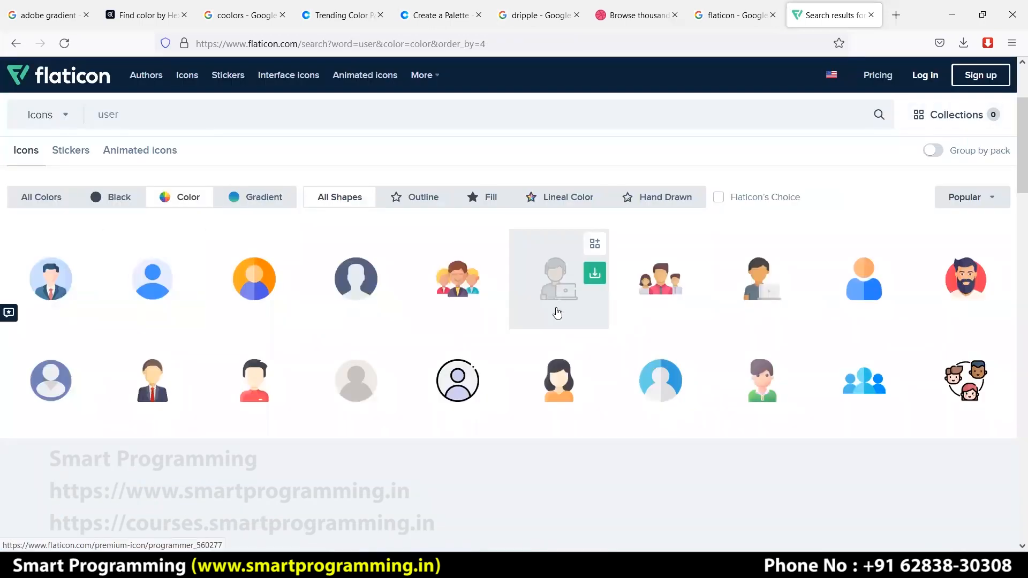
pyautogui.click(559, 379)
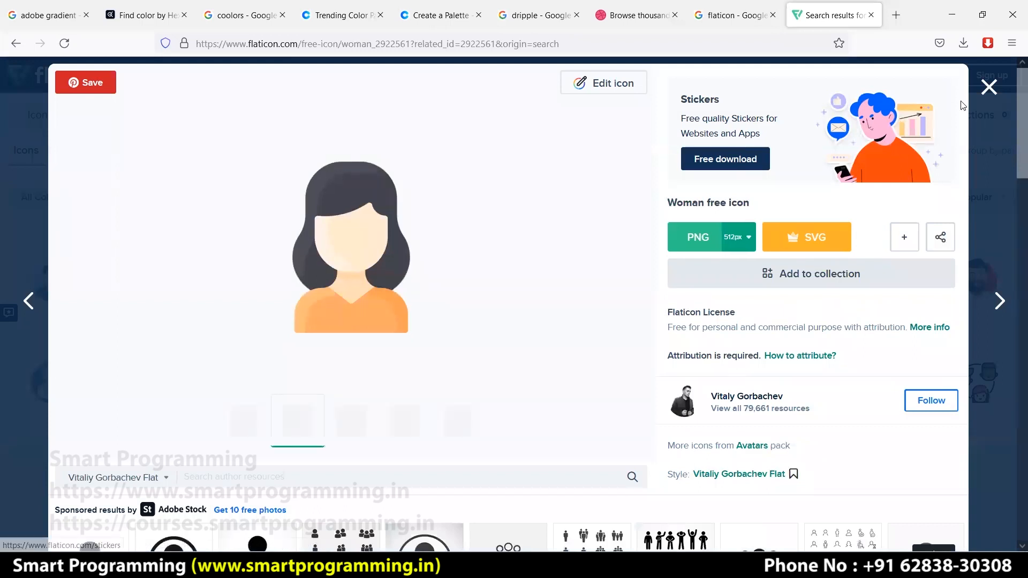
pyautogui.click(989, 87)
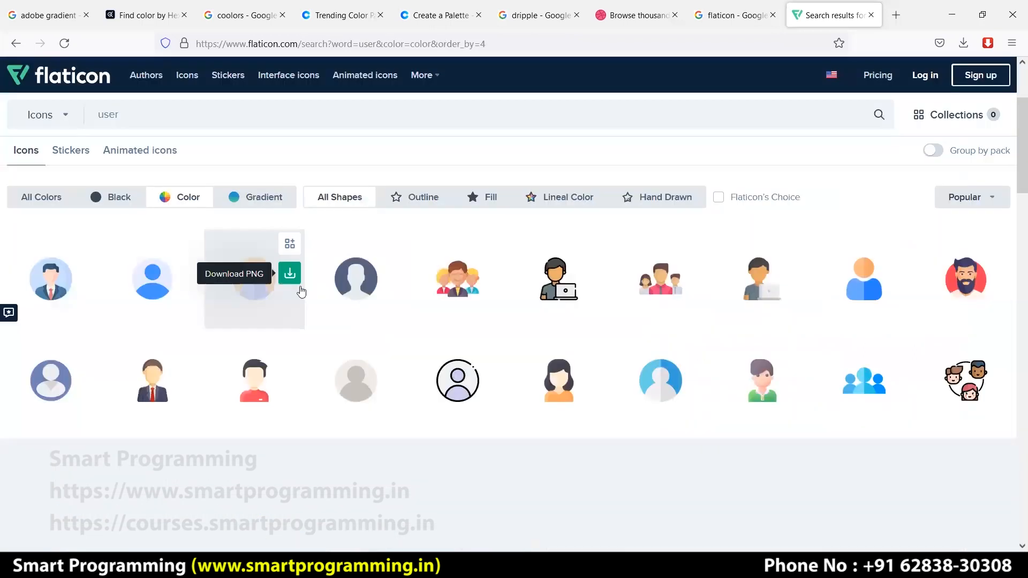
# - Filter the user icons by Gradient and view the details of the two-person About Us icon and the add-group icon
pyautogui.click(278, 199)
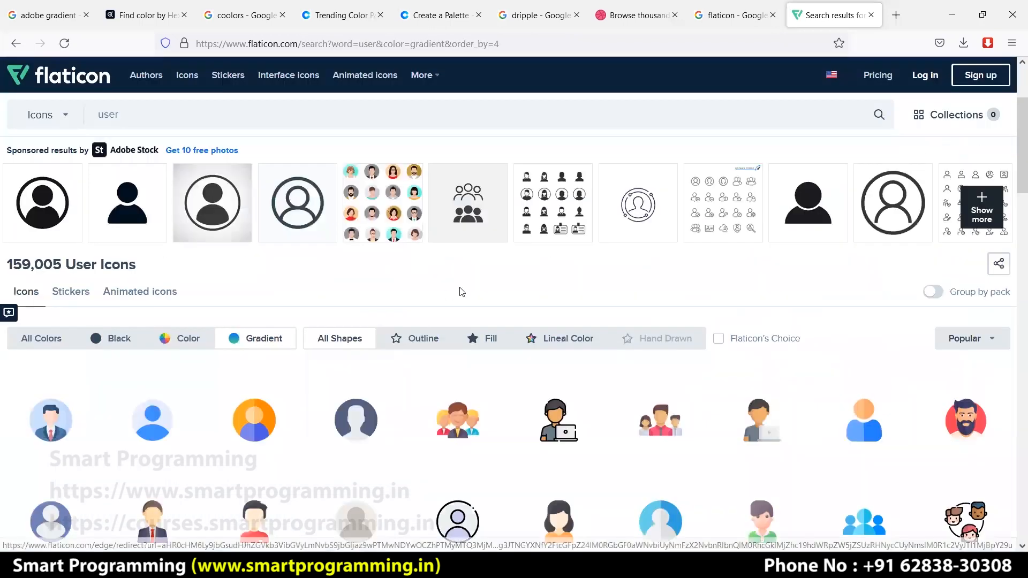
pyautogui.scroll(-3, 460, 291)
pyautogui.scroll(-2, 492, 261)
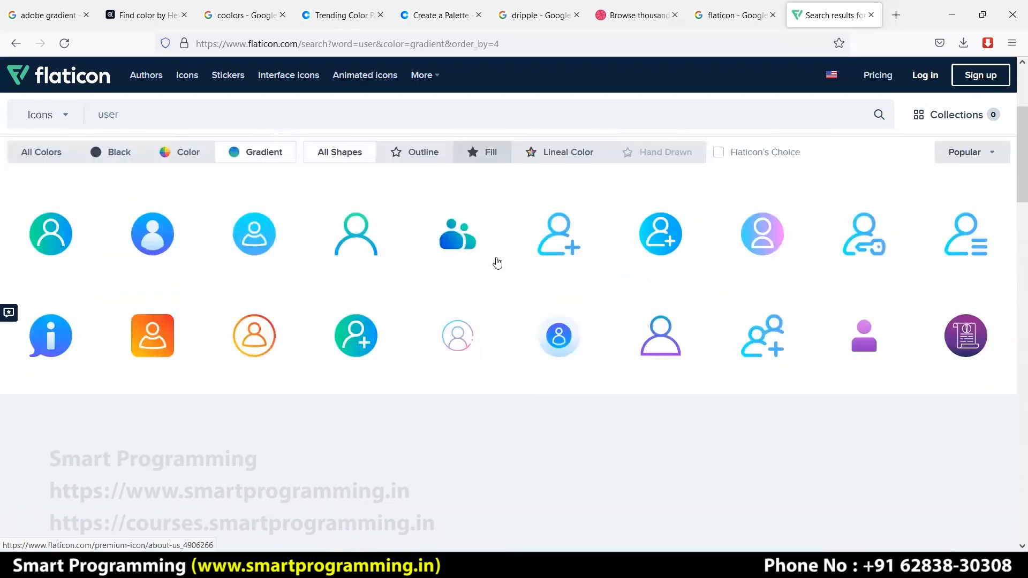
pyautogui.click(452, 197)
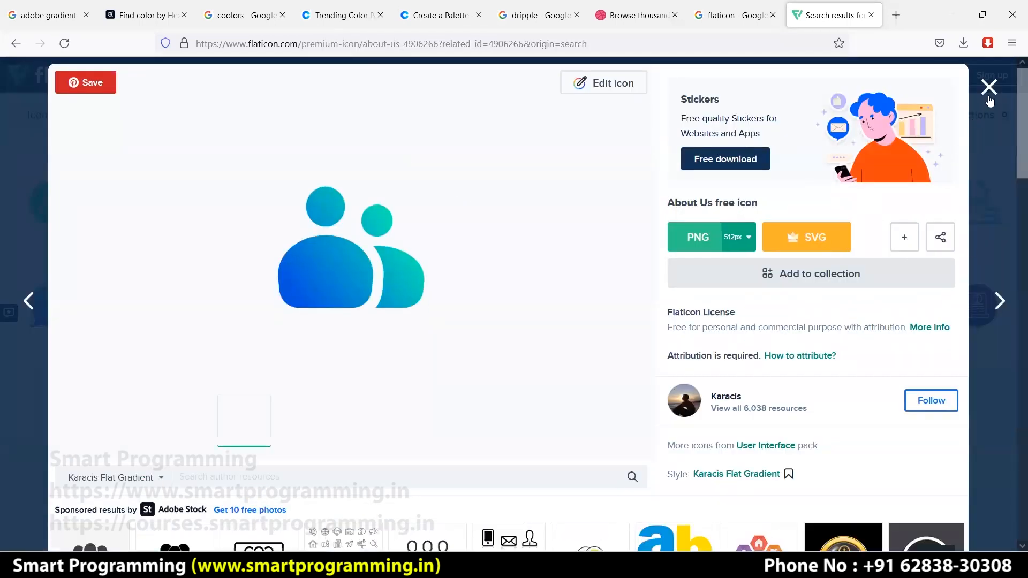
pyautogui.click(995, 85)
pyautogui.click(760, 305)
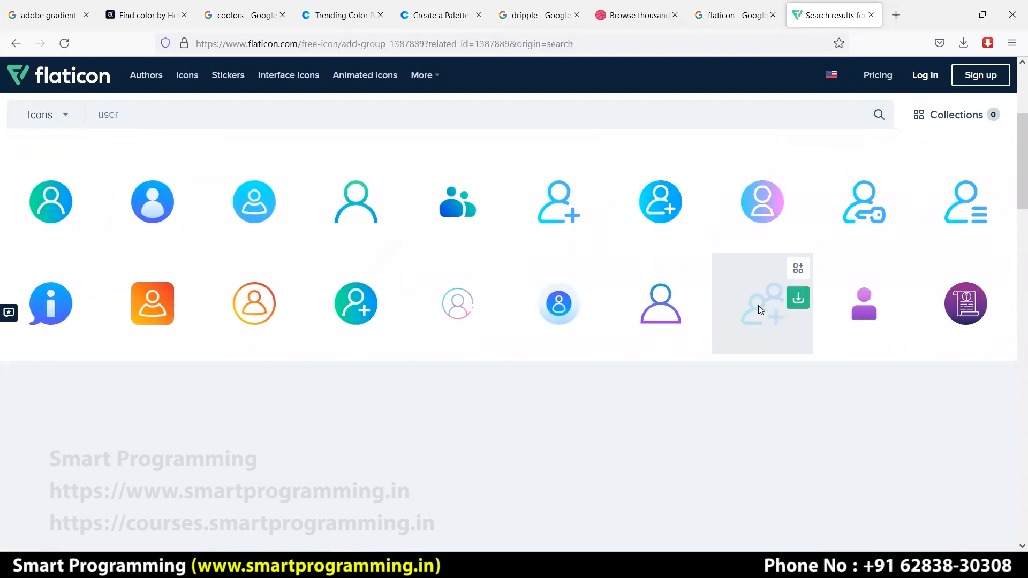
pyautogui.click(989, 87)
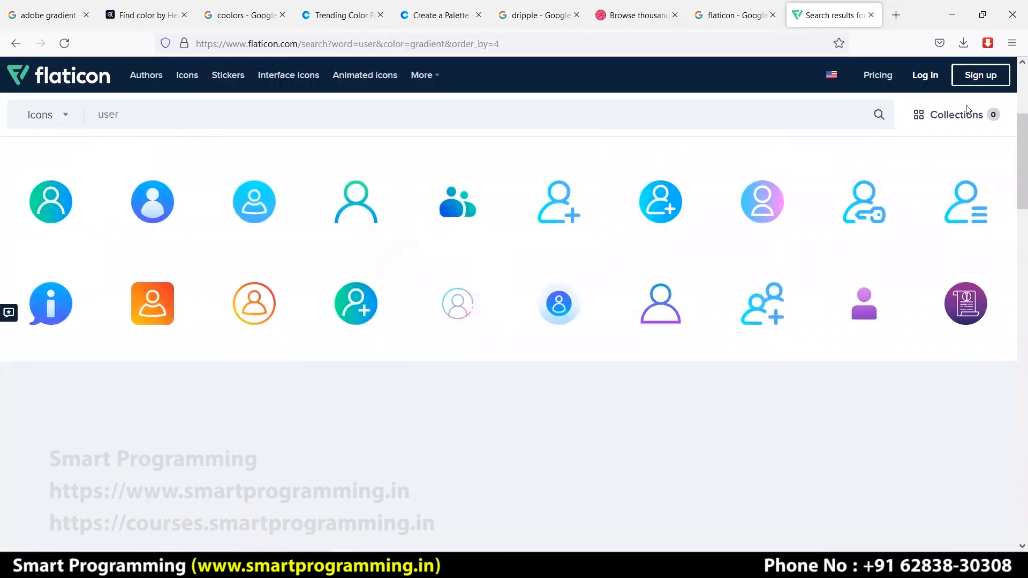
# - Open the sponsored black user icon on Adobe Stock, look over its licence and file details, and close its page
pyautogui.scroll(3, 421, 249)
pyautogui.scroll(1, 421, 249)
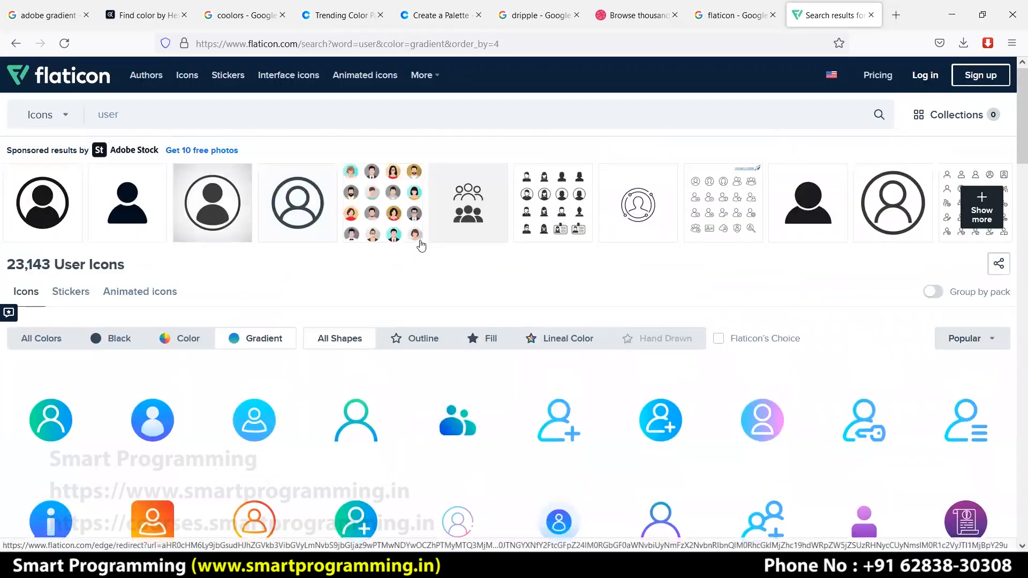
pyautogui.click(65, 193)
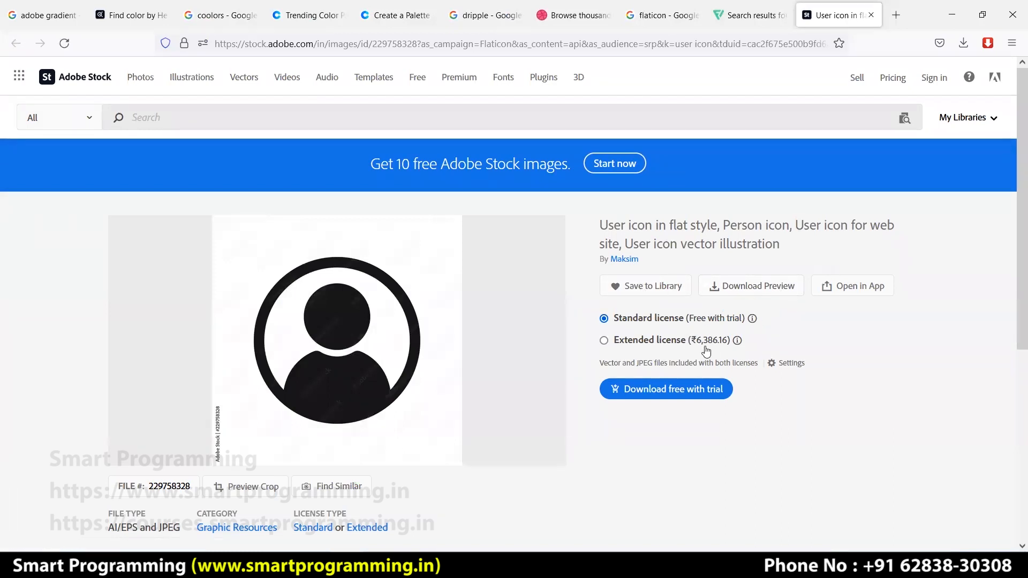
pyautogui.scroll(-3, 473, 336)
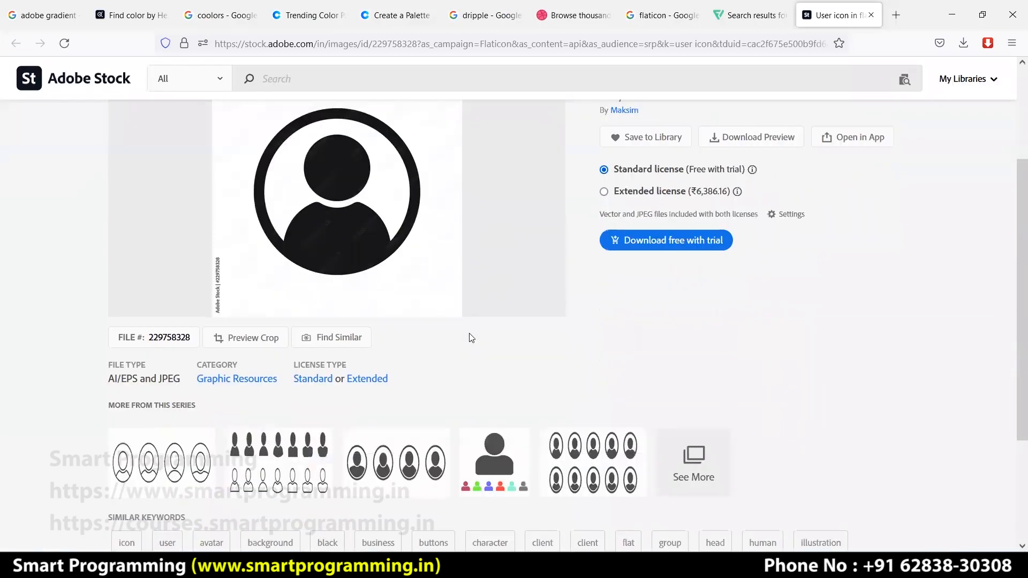
pyautogui.scroll(3, 469, 335)
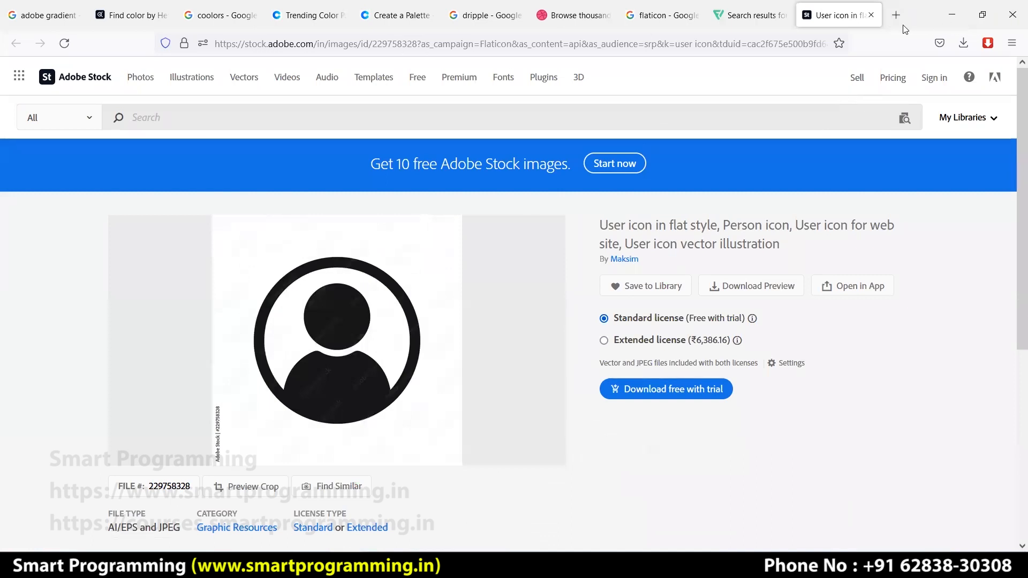
pyautogui.click(871, 15)
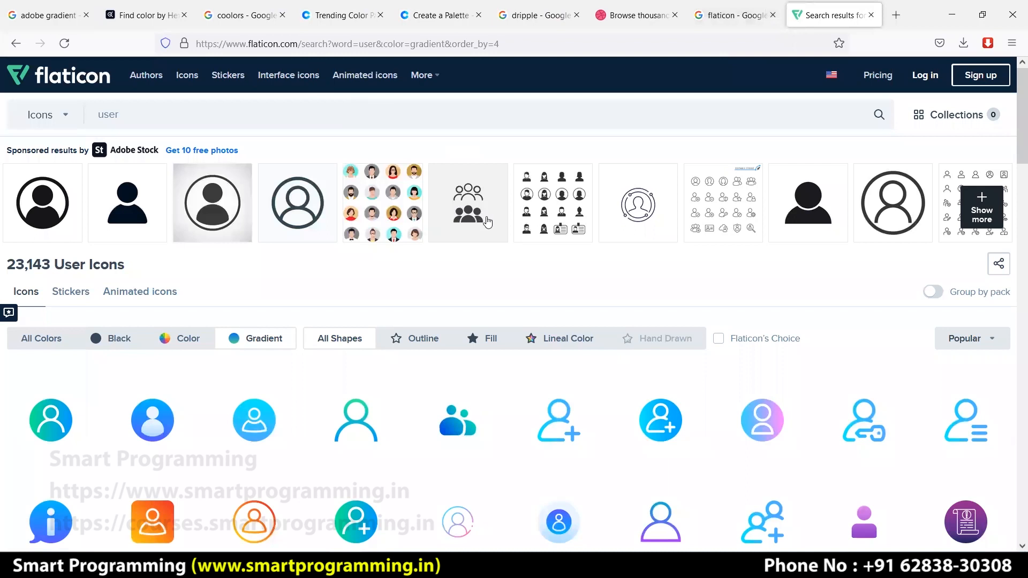
# - Return to Flaticon's home page and look over its icon and sticker categories
pyautogui.click(80, 75)
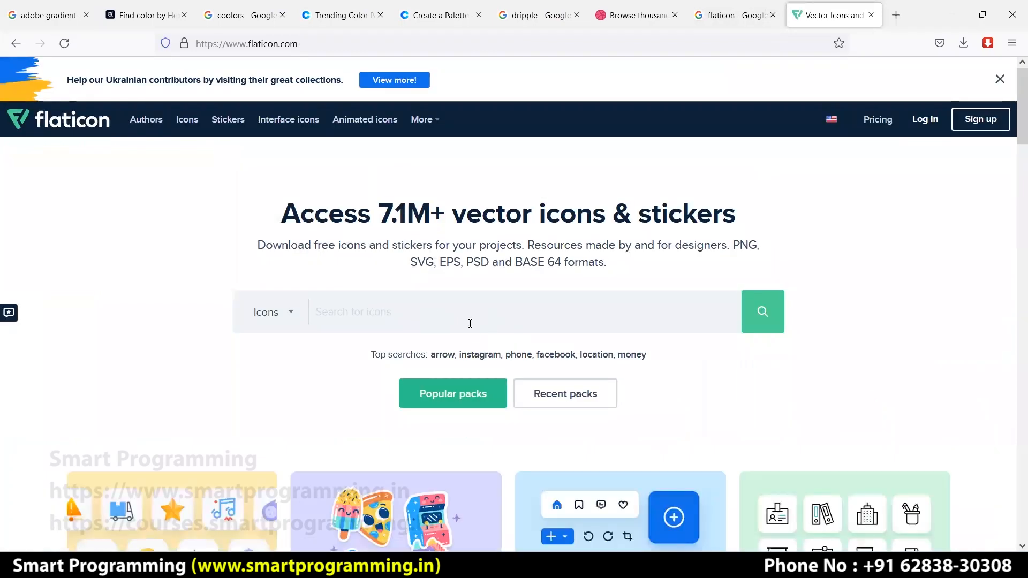
pyautogui.scroll(-3, 465, 323)
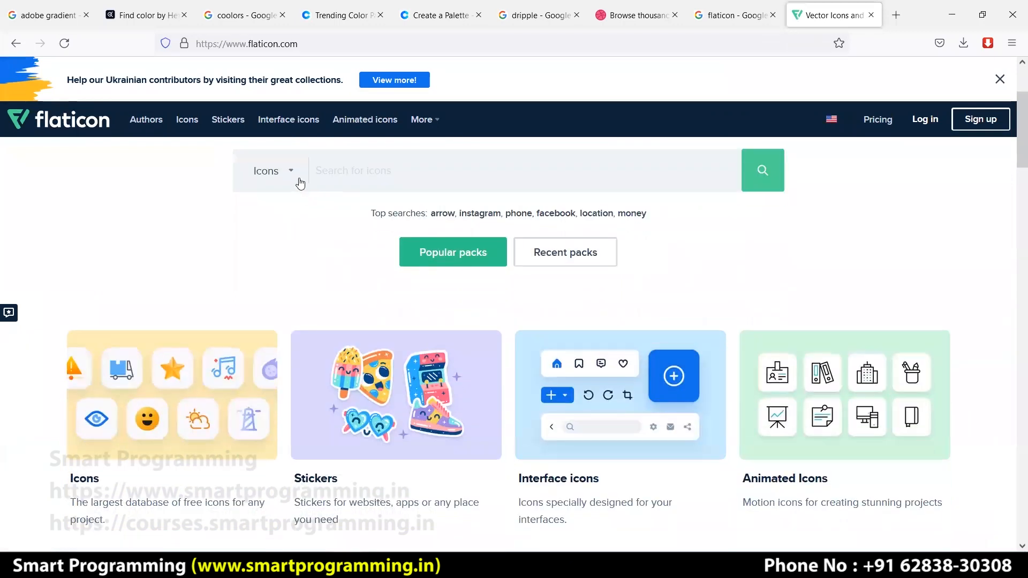
pyautogui.click(292, 171)
# - Switch to the Notepad notes, add "Flaticons" after Google Icons in the Icons entry, and save the file
pyautogui.hotkey('alt', 'Tab')
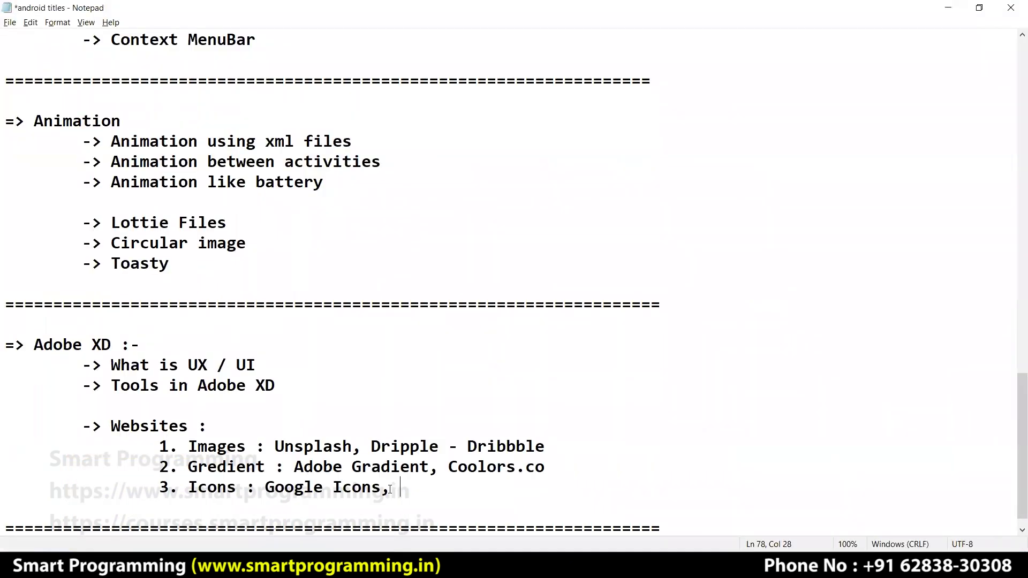
pyautogui.write('laticons')
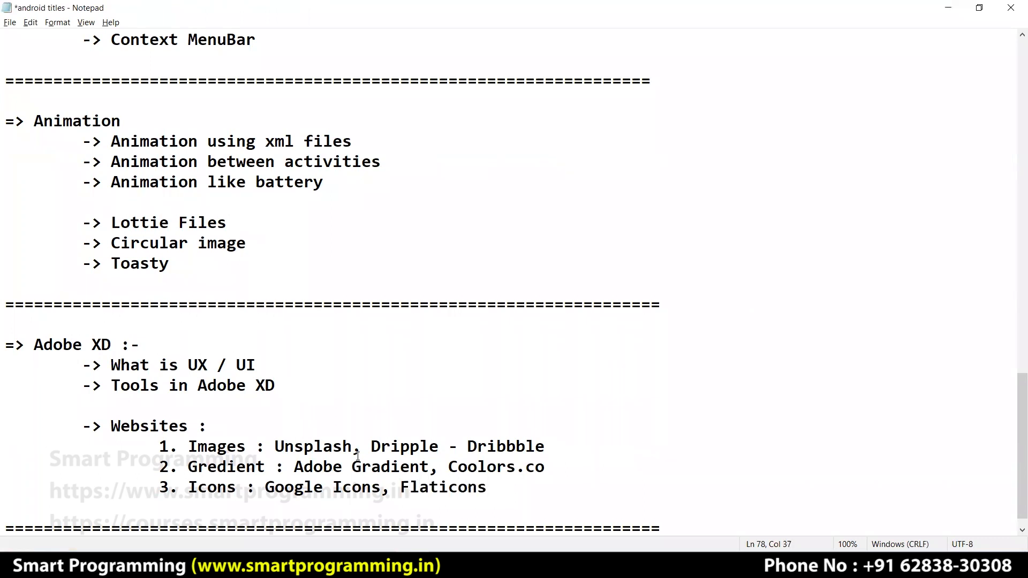
pyautogui.scroll(-1, 357, 455)
pyautogui.hotkey('ctrl', 's')
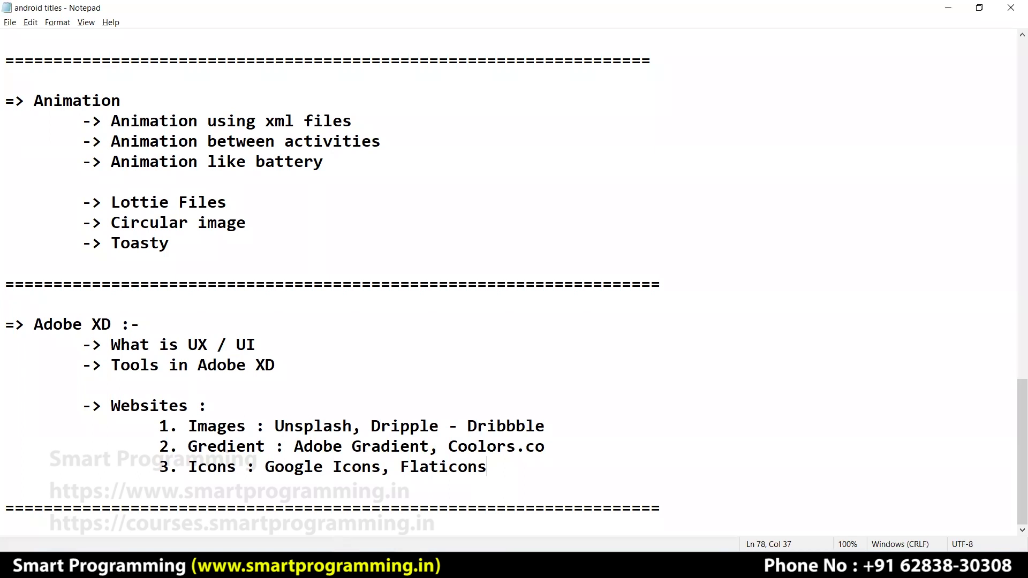
# - Switch to Adobe XD, fit all artboards in view, and select the objects across the artboards, clearing the selection each time
pyautogui.hotkey('alt', 'Tab')
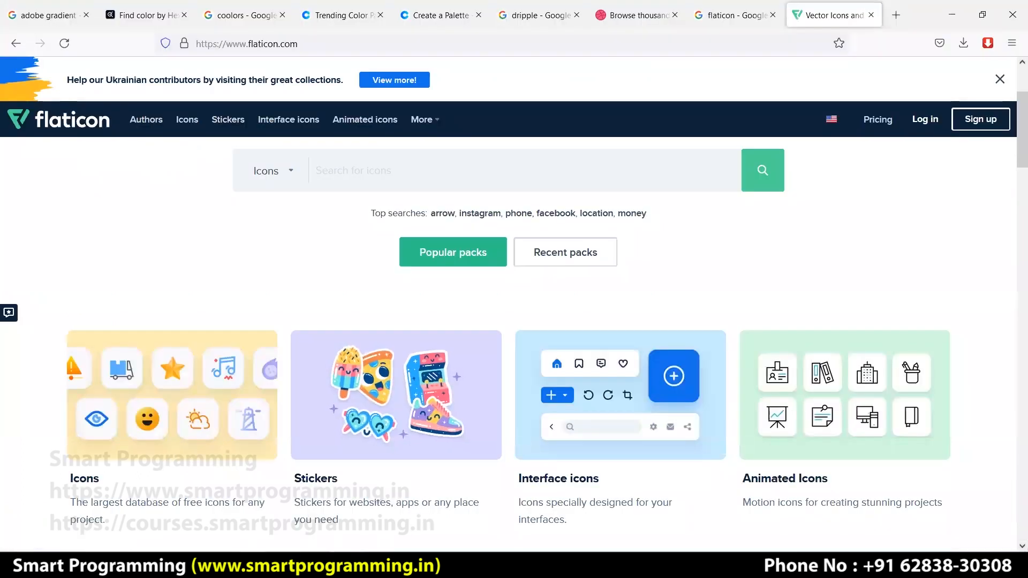
pyautogui.hotkey('alt', 'Tab')
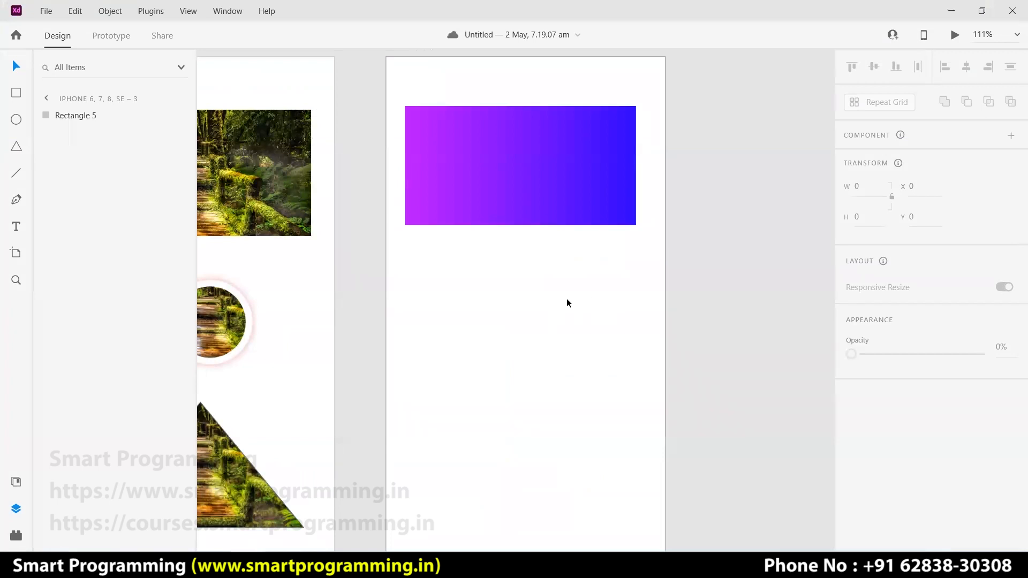
pyautogui.hotkey('ctrl', '0')
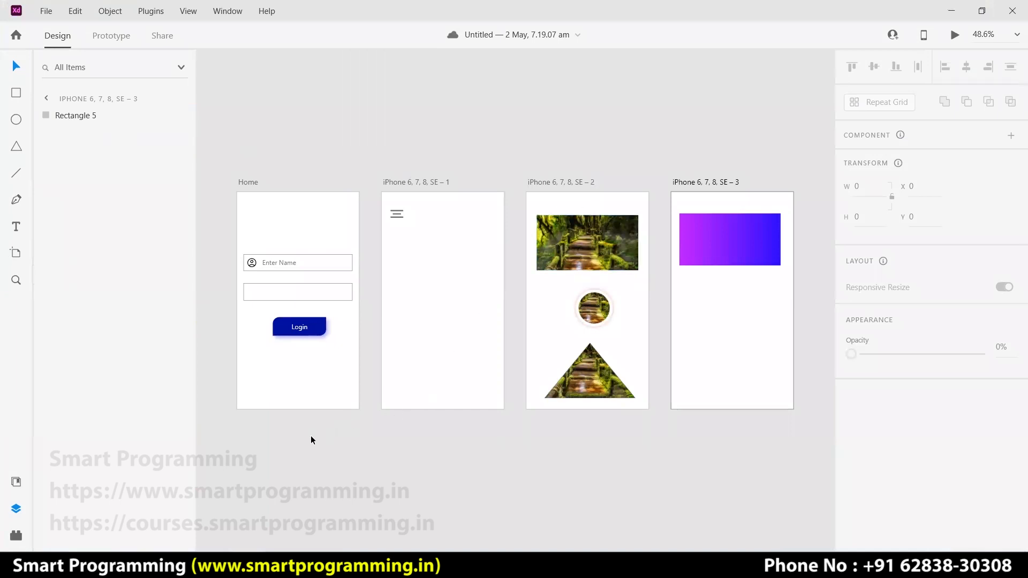
pyautogui.moveTo(312, 432); pyautogui.dragTo(704, 257)
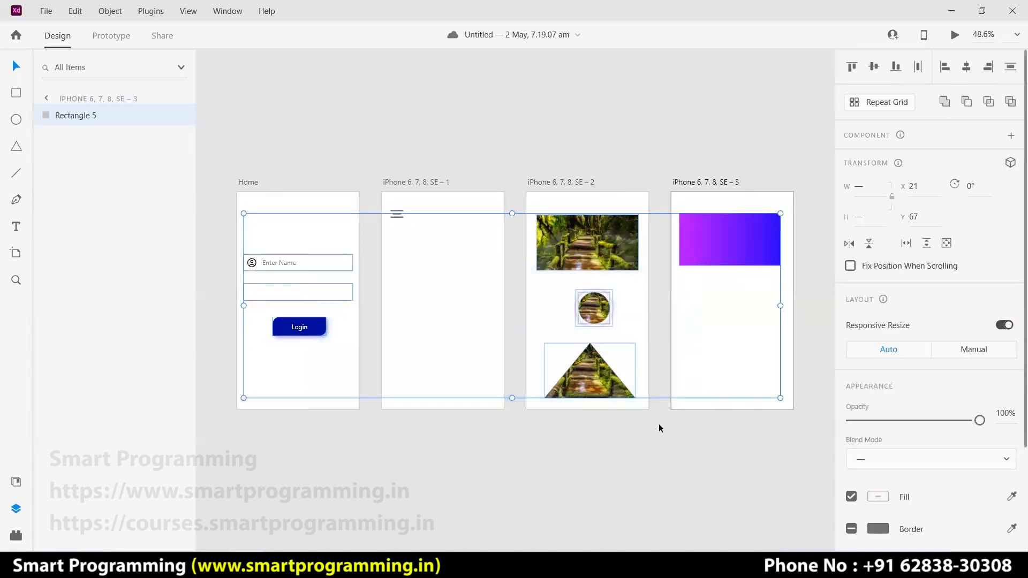
pyautogui.click(658, 437)
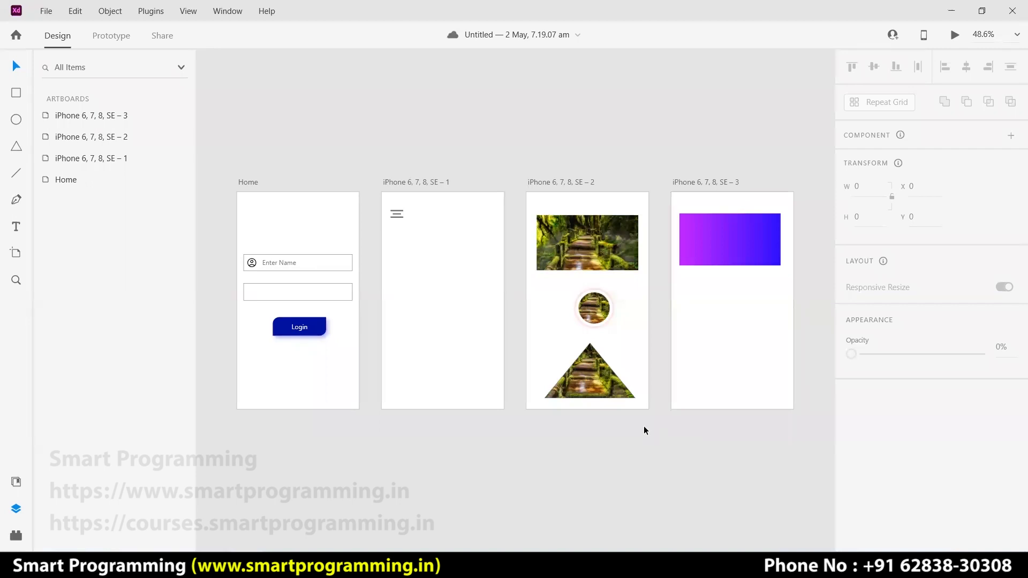
pyautogui.moveTo(291, 439); pyautogui.dragTo(738, 204)
pyautogui.click(664, 417)
# - Switch to Dribbble's login applications results in the browser, look over the designs, and try to view the blue "Hello Again!" login shot
pyautogui.hotkey('alt', 'Tab')
pyautogui.click(633, 23)
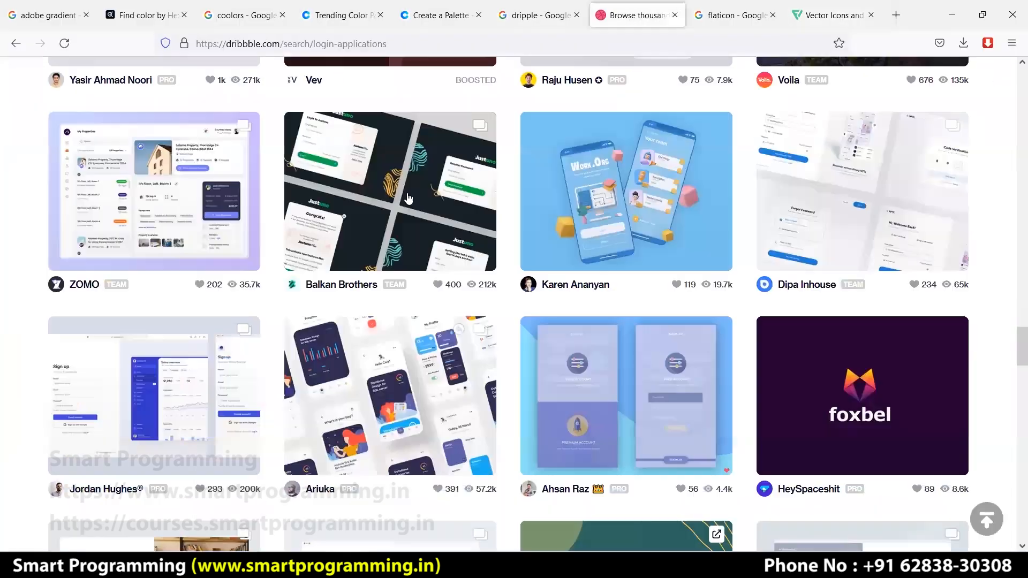
pyautogui.scroll(5, 400, 314)
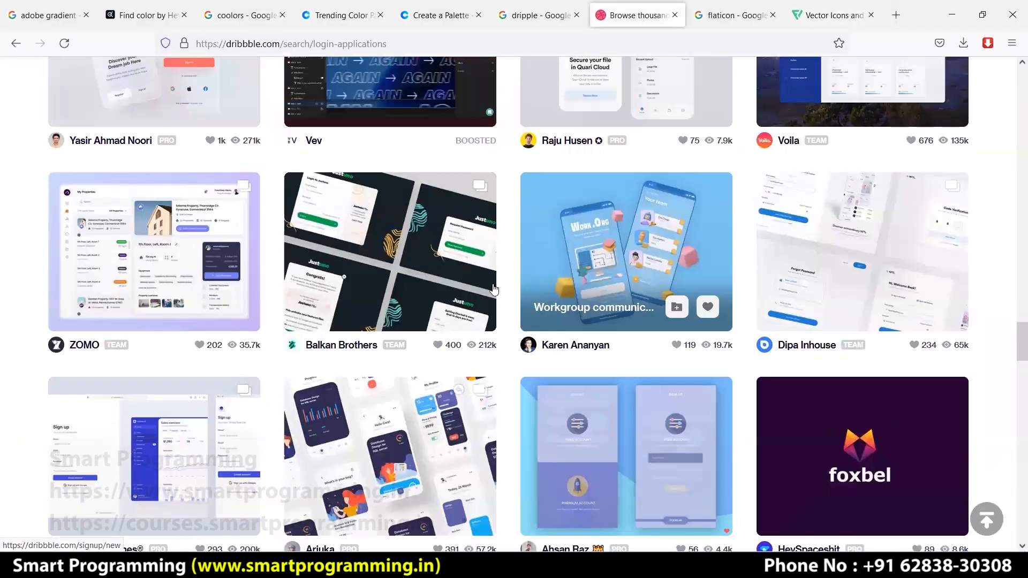
pyautogui.scroll(4, 400, 314)
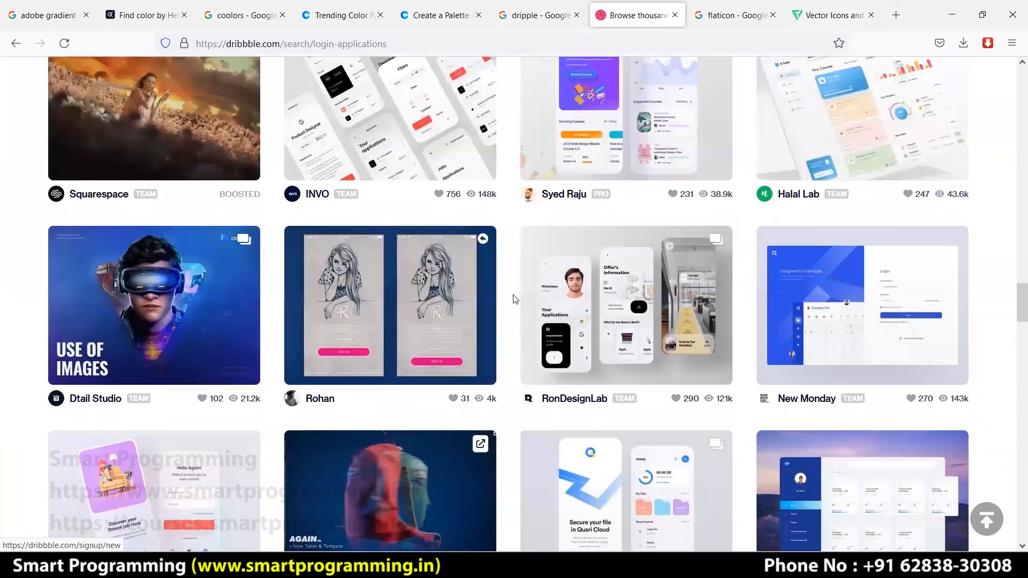
pyautogui.scroll(4, 514, 299)
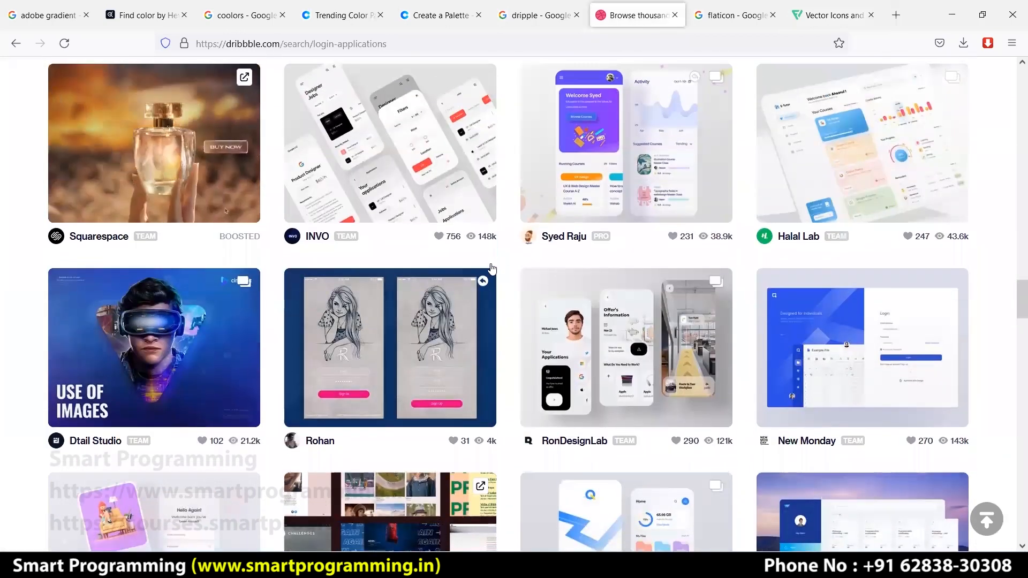
pyautogui.scroll(10, 484, 274)
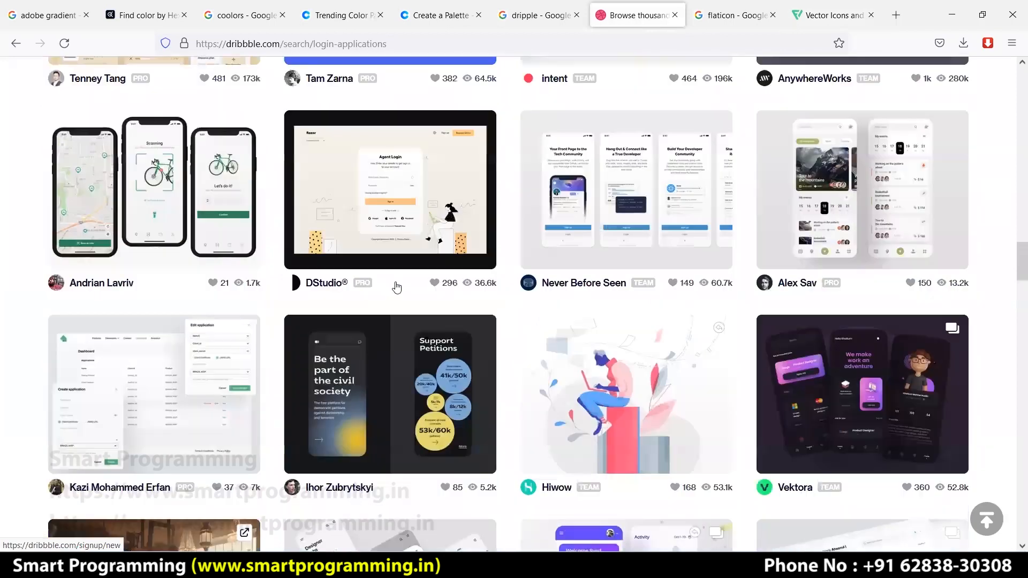
pyautogui.scroll(10, 500, 293)
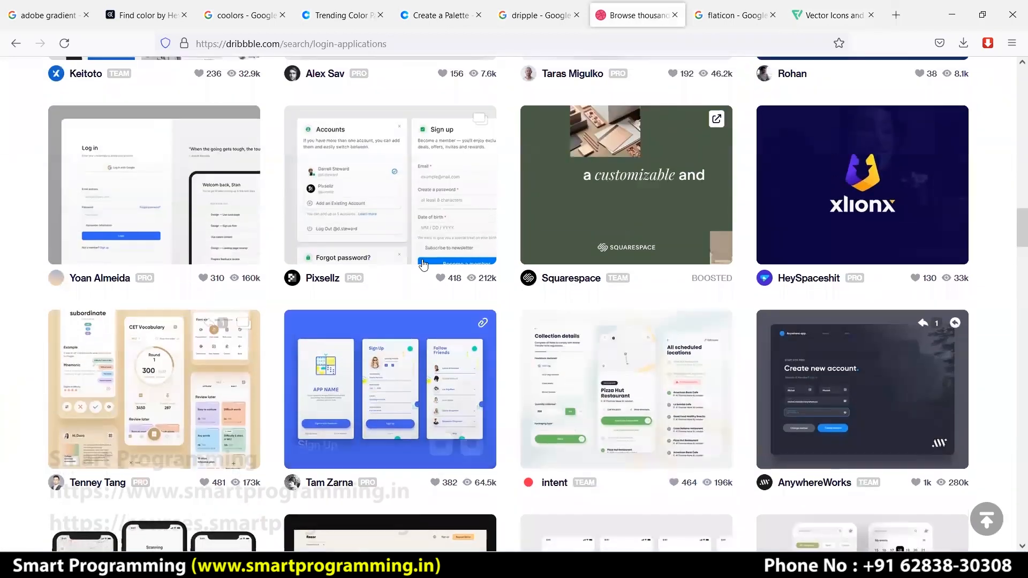
pyautogui.scroll(1, 424, 244)
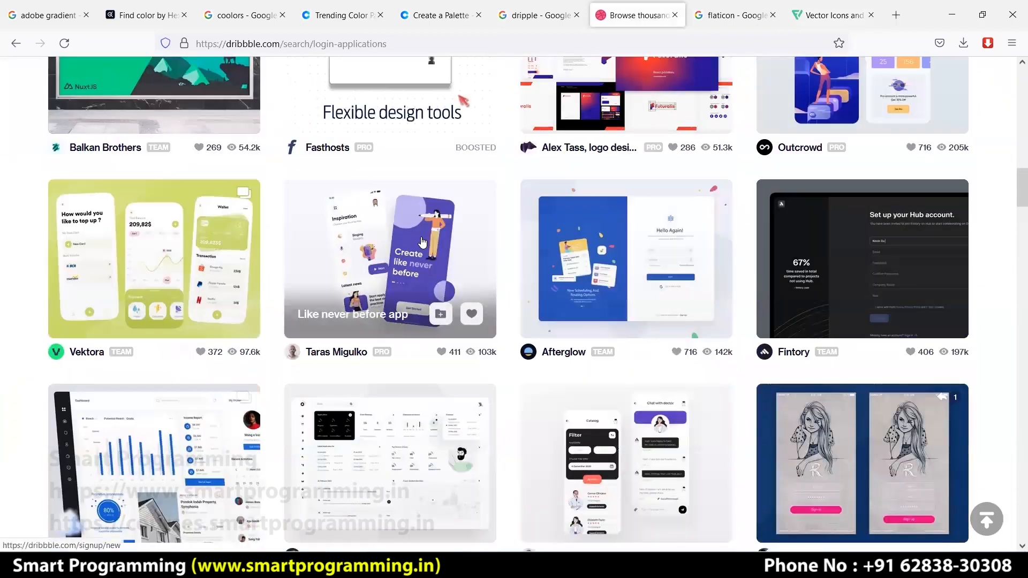
pyautogui.click(587, 245)
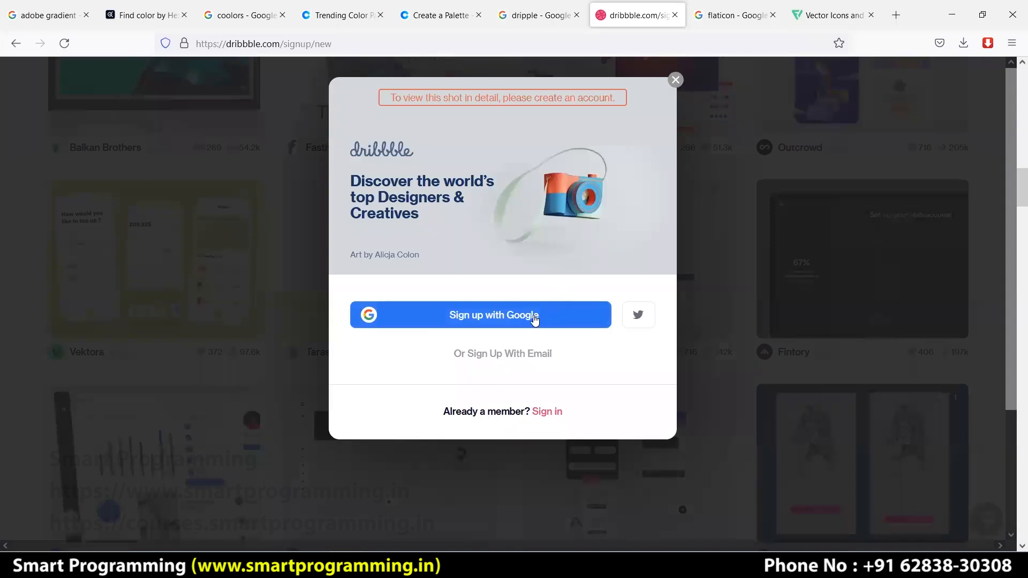
pyautogui.click(676, 80)
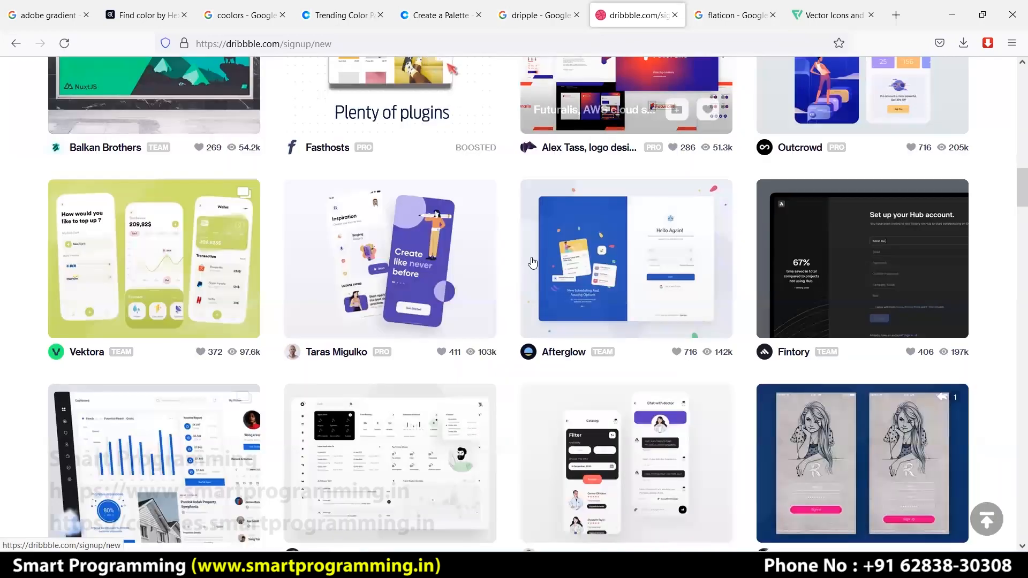
# - Look through the first login application designs and try to view the blue sign-up and Number Verification shot, dismissing the account dialog
pyautogui.scroll(6, 441, 259)
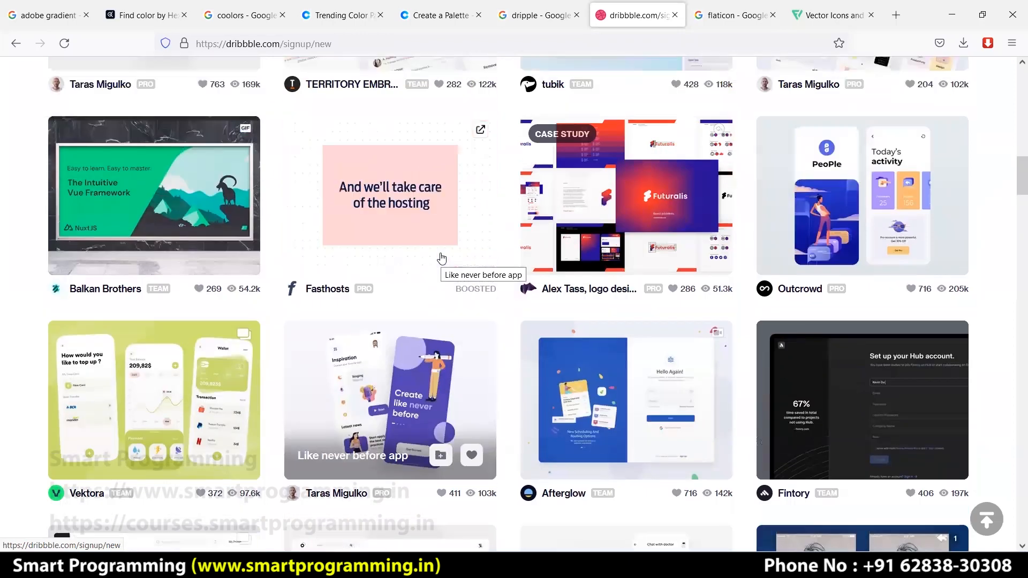
pyautogui.scroll(5, 441, 258)
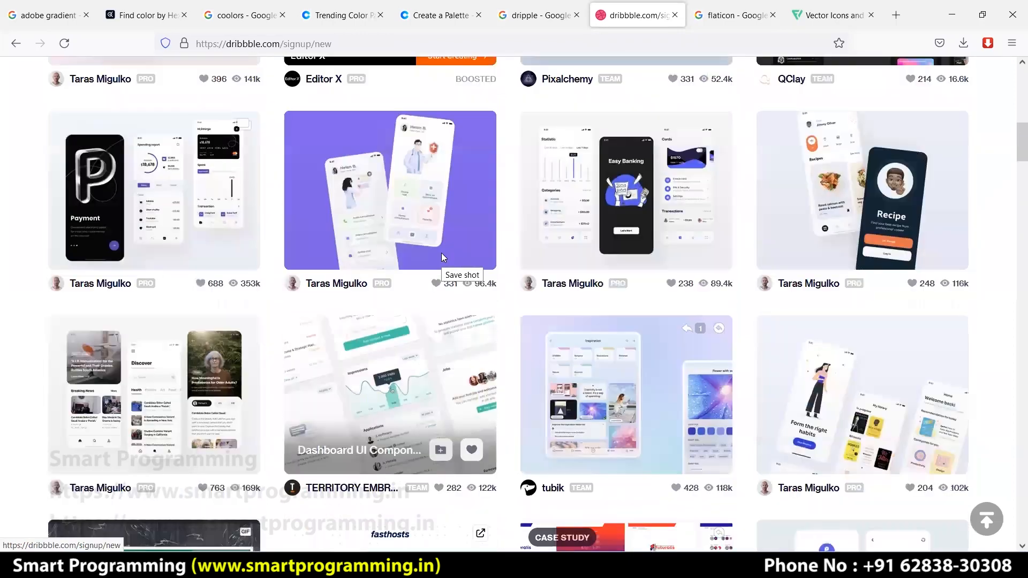
pyautogui.scroll(6, 659, 331)
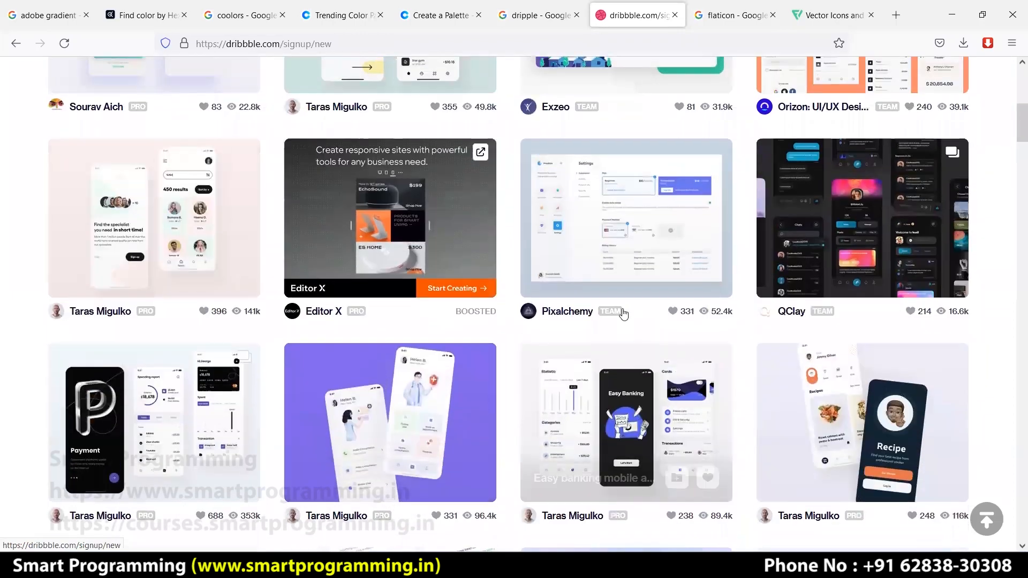
pyautogui.scroll(1, 299, 317)
pyautogui.scroll(-2, 206, 239)
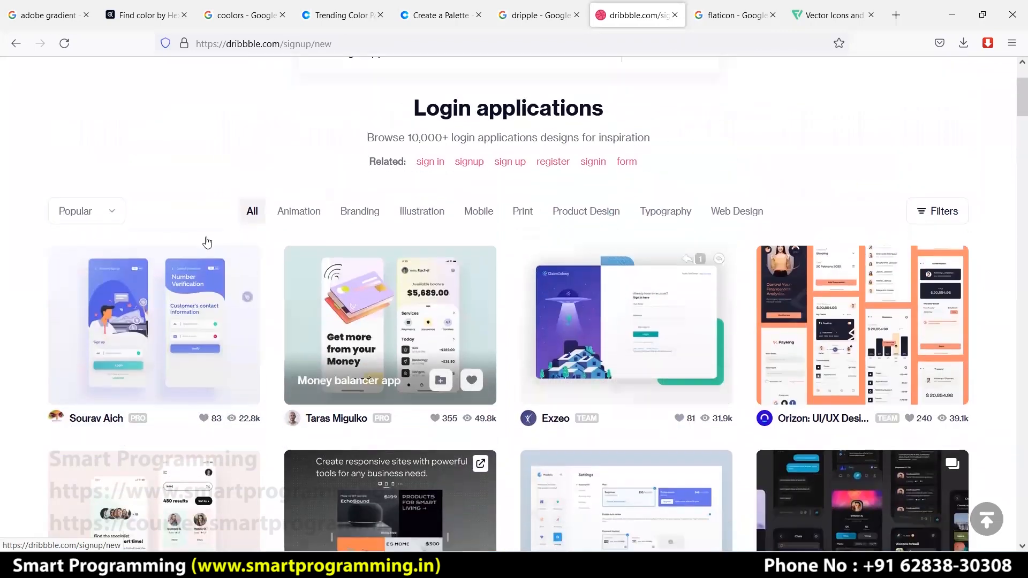
pyautogui.click(188, 221)
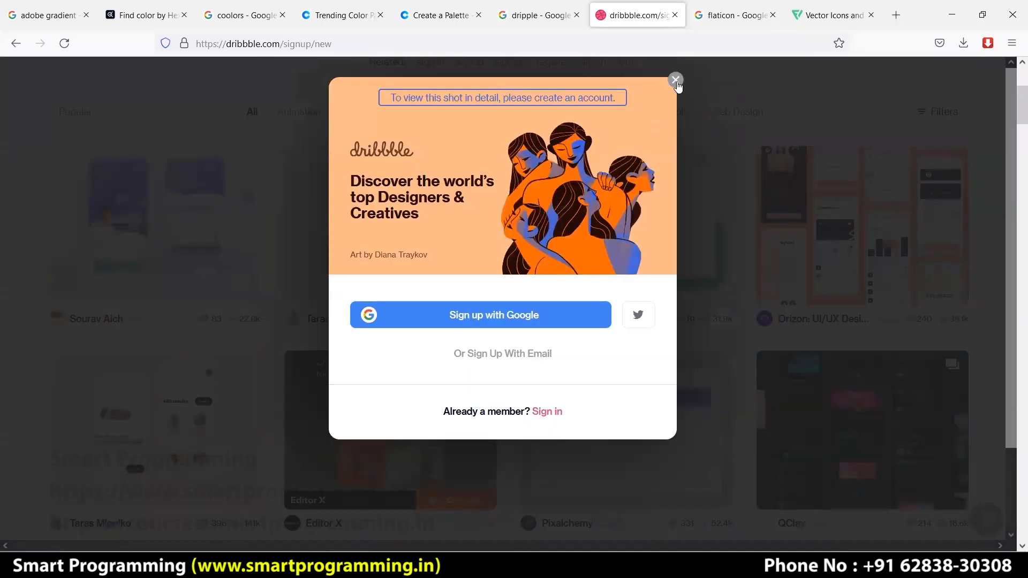
pyautogui.click(675, 80)
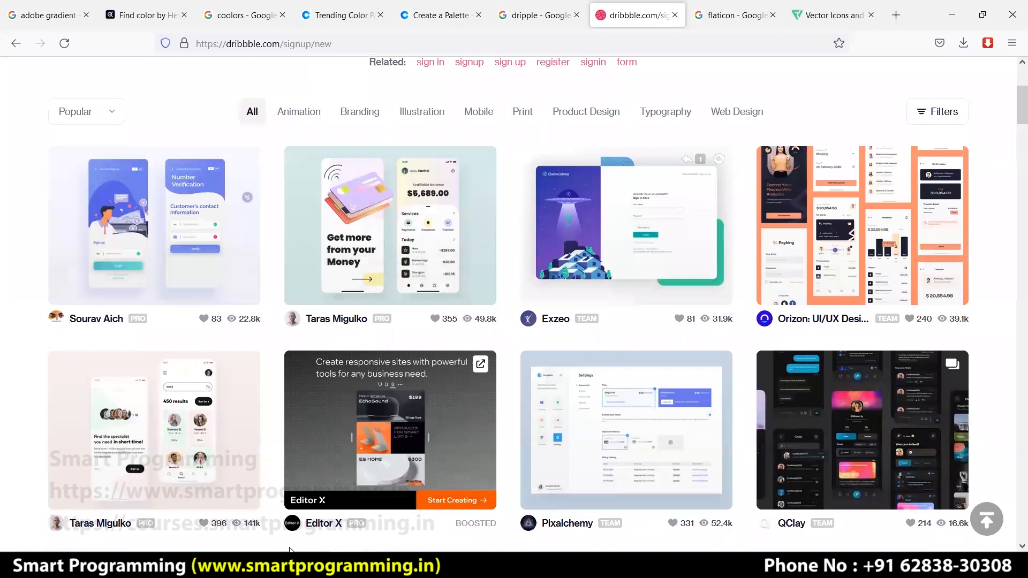
# - Switch back to Adobe XD and make the iPhone 6, 7, 8, SE – 3 artboard active
pyautogui.hotkey('alt', 'Tab')
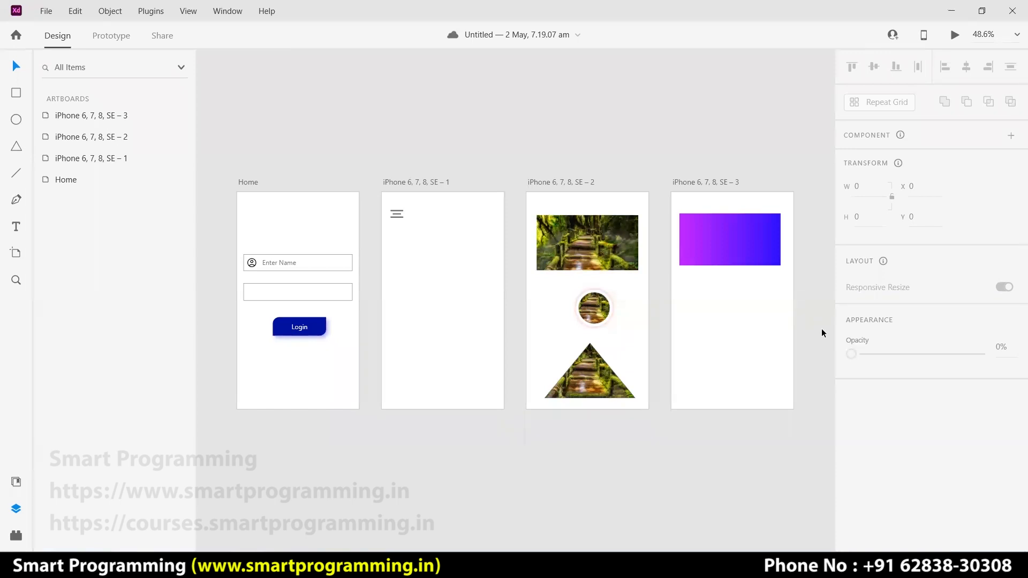
pyautogui.click(743, 348)
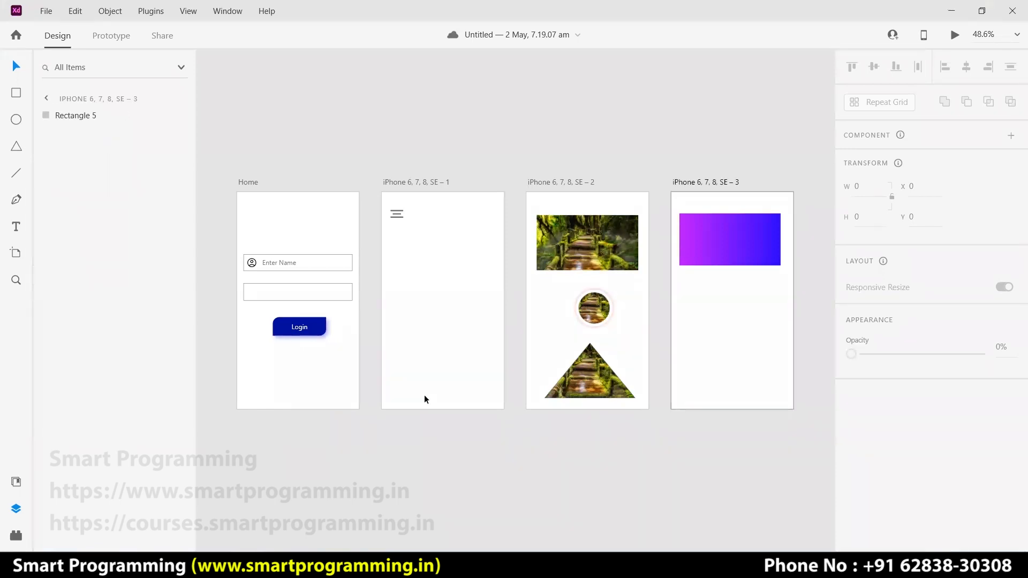